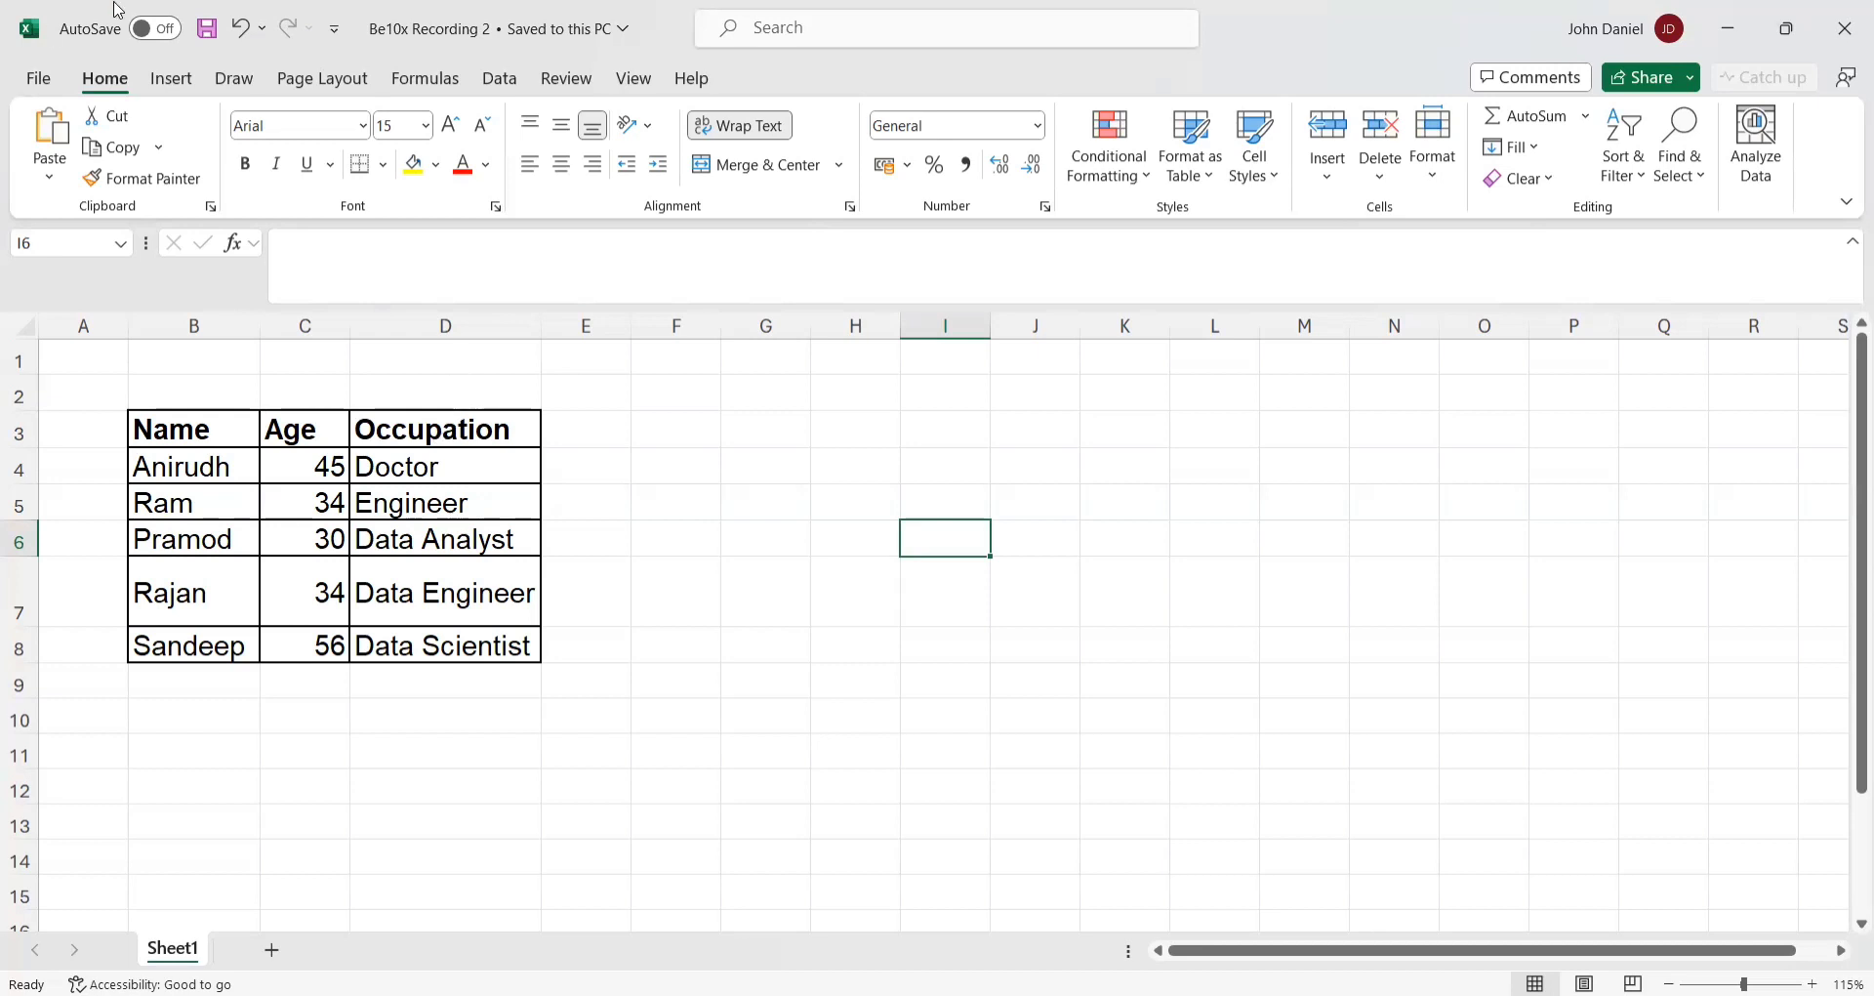
left_click(427, 79)
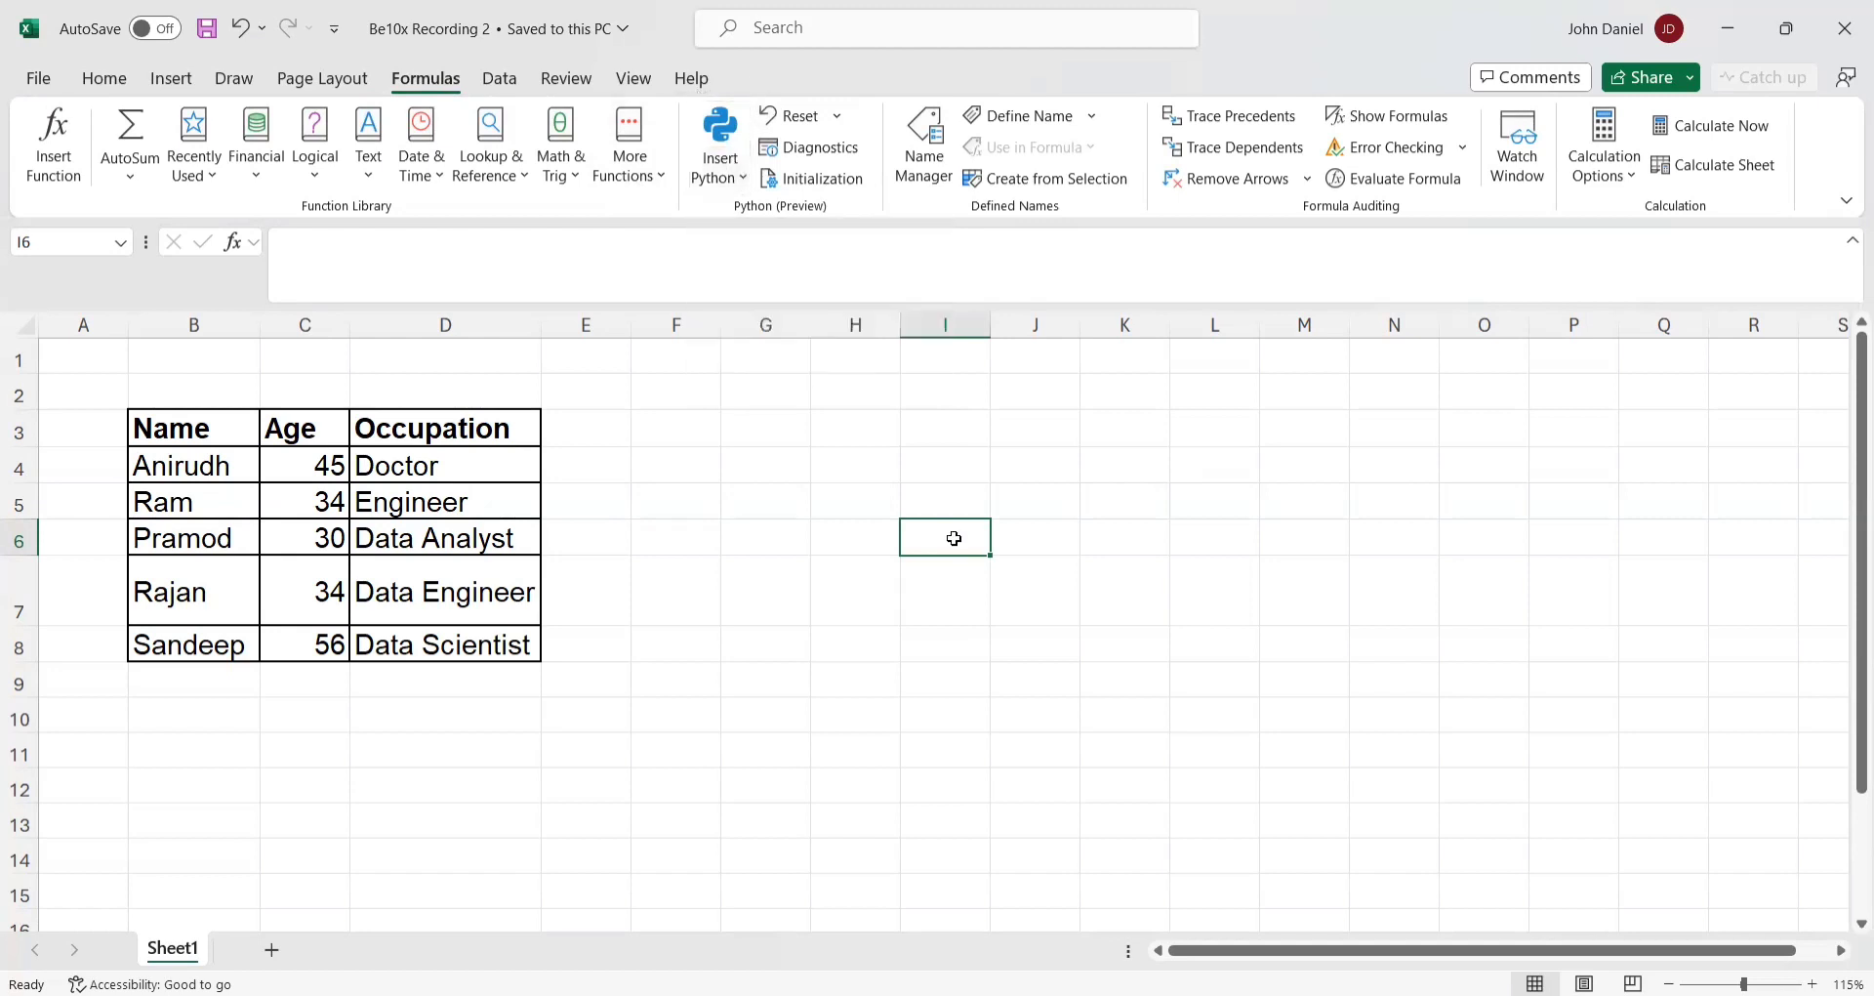
left_click(746, 181)
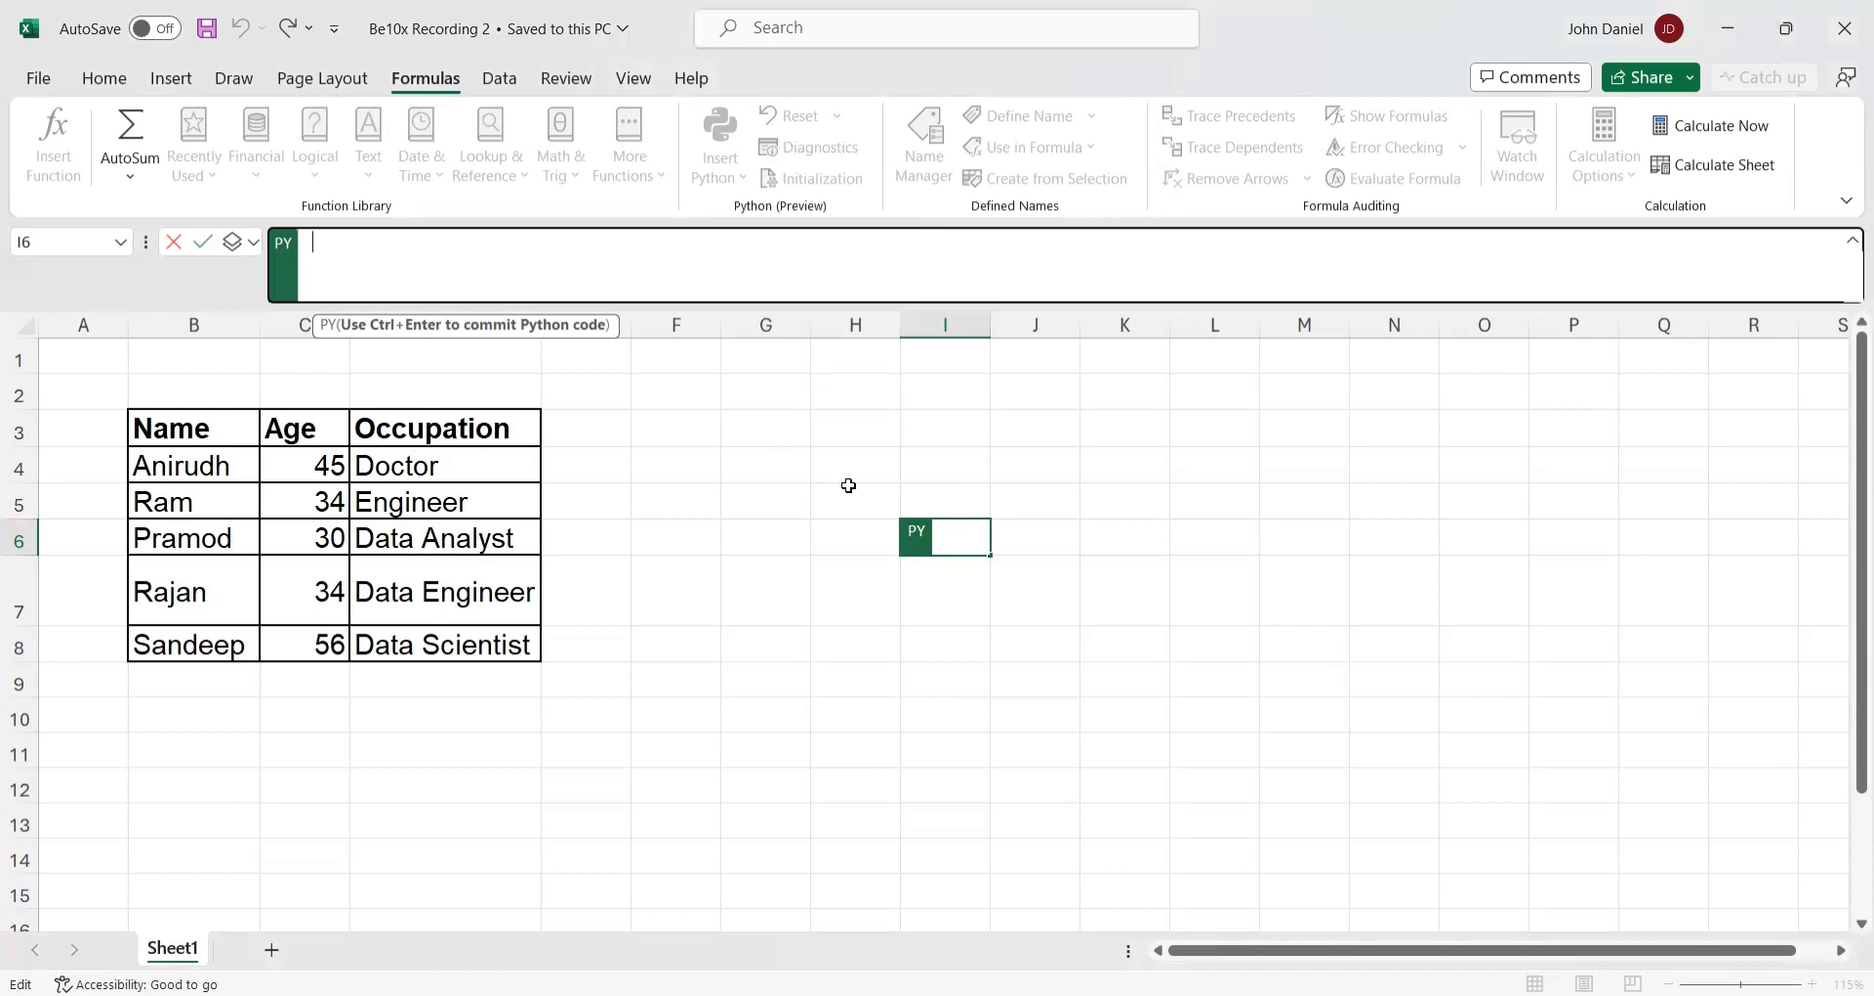
key("Escape")
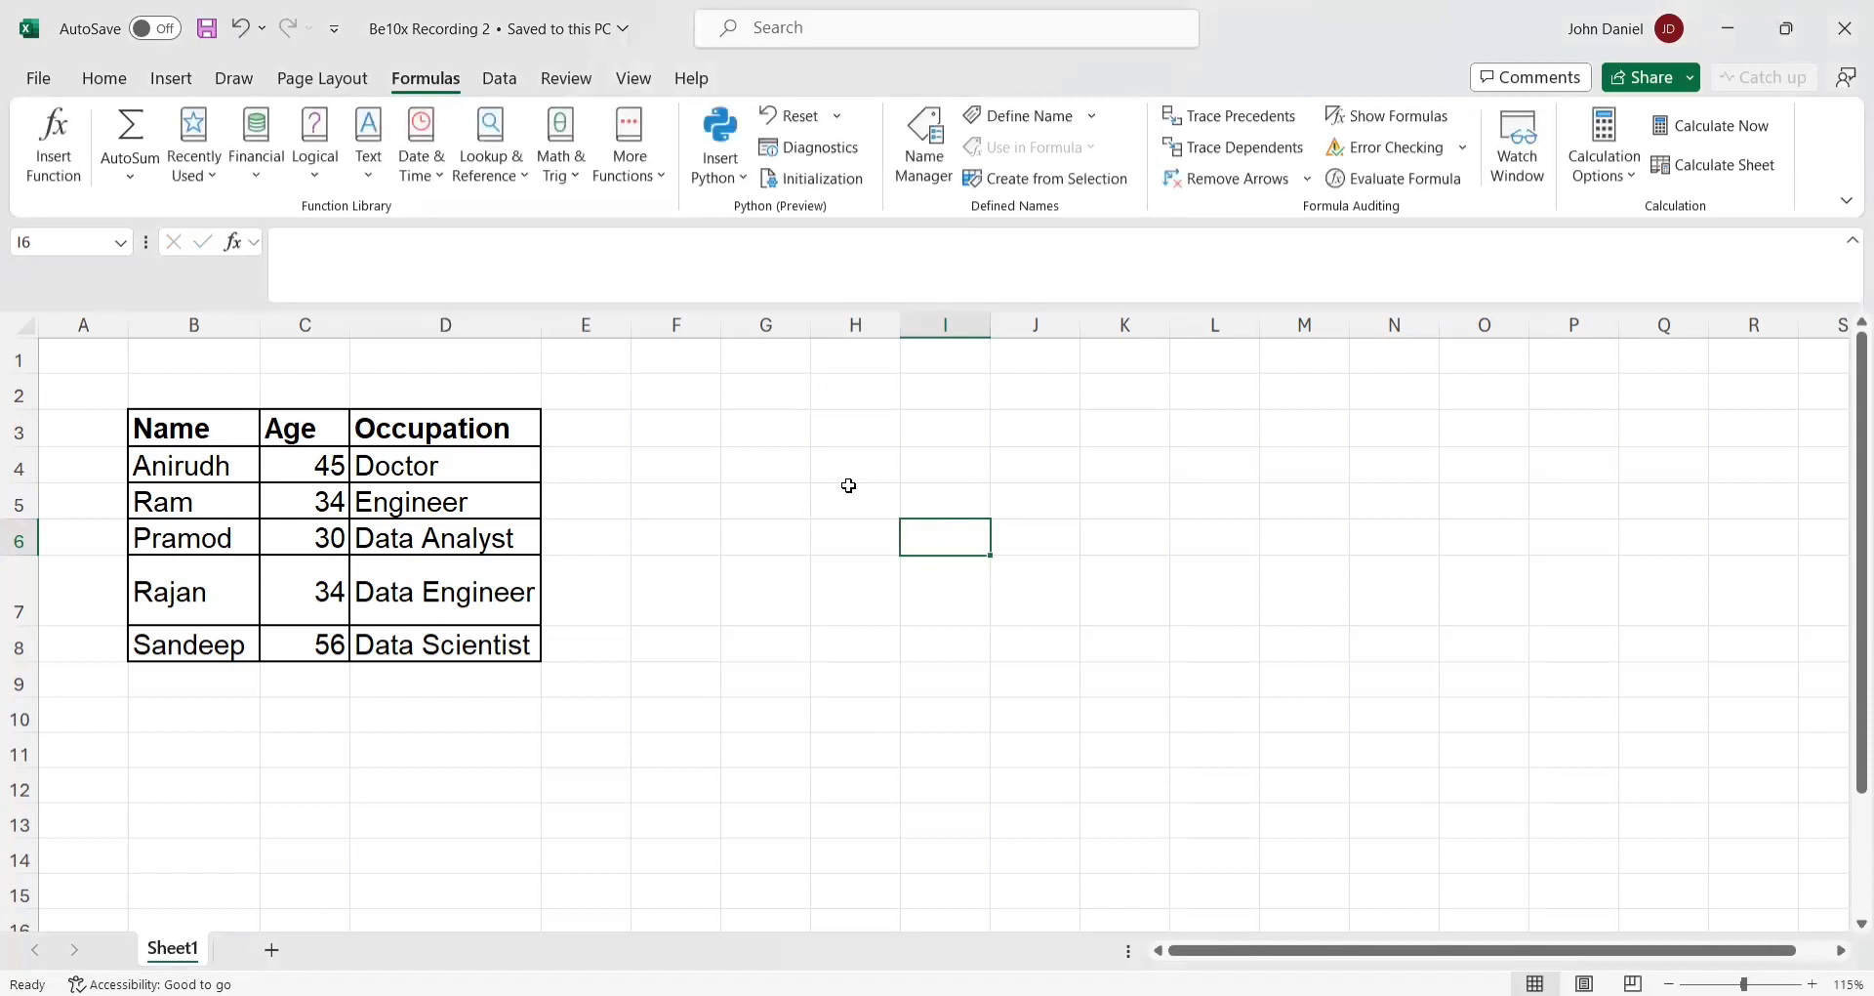
left_click(859, 473)
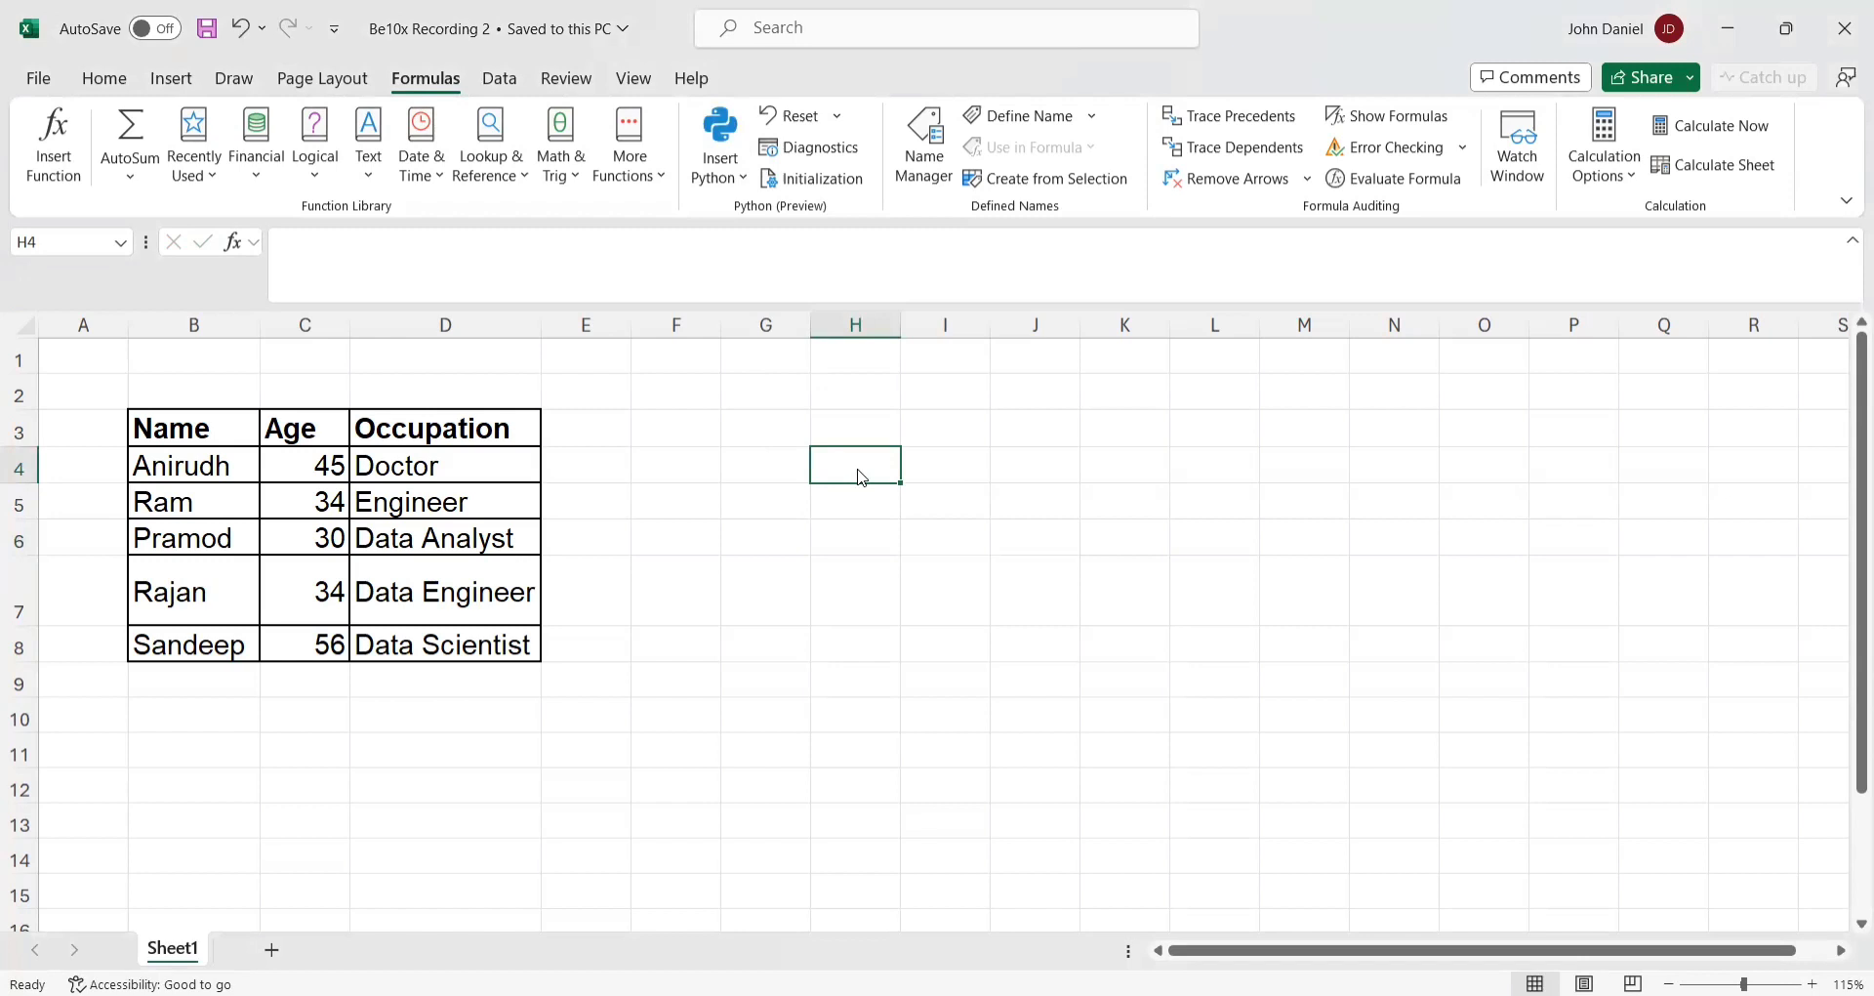
key("ctrl+n")
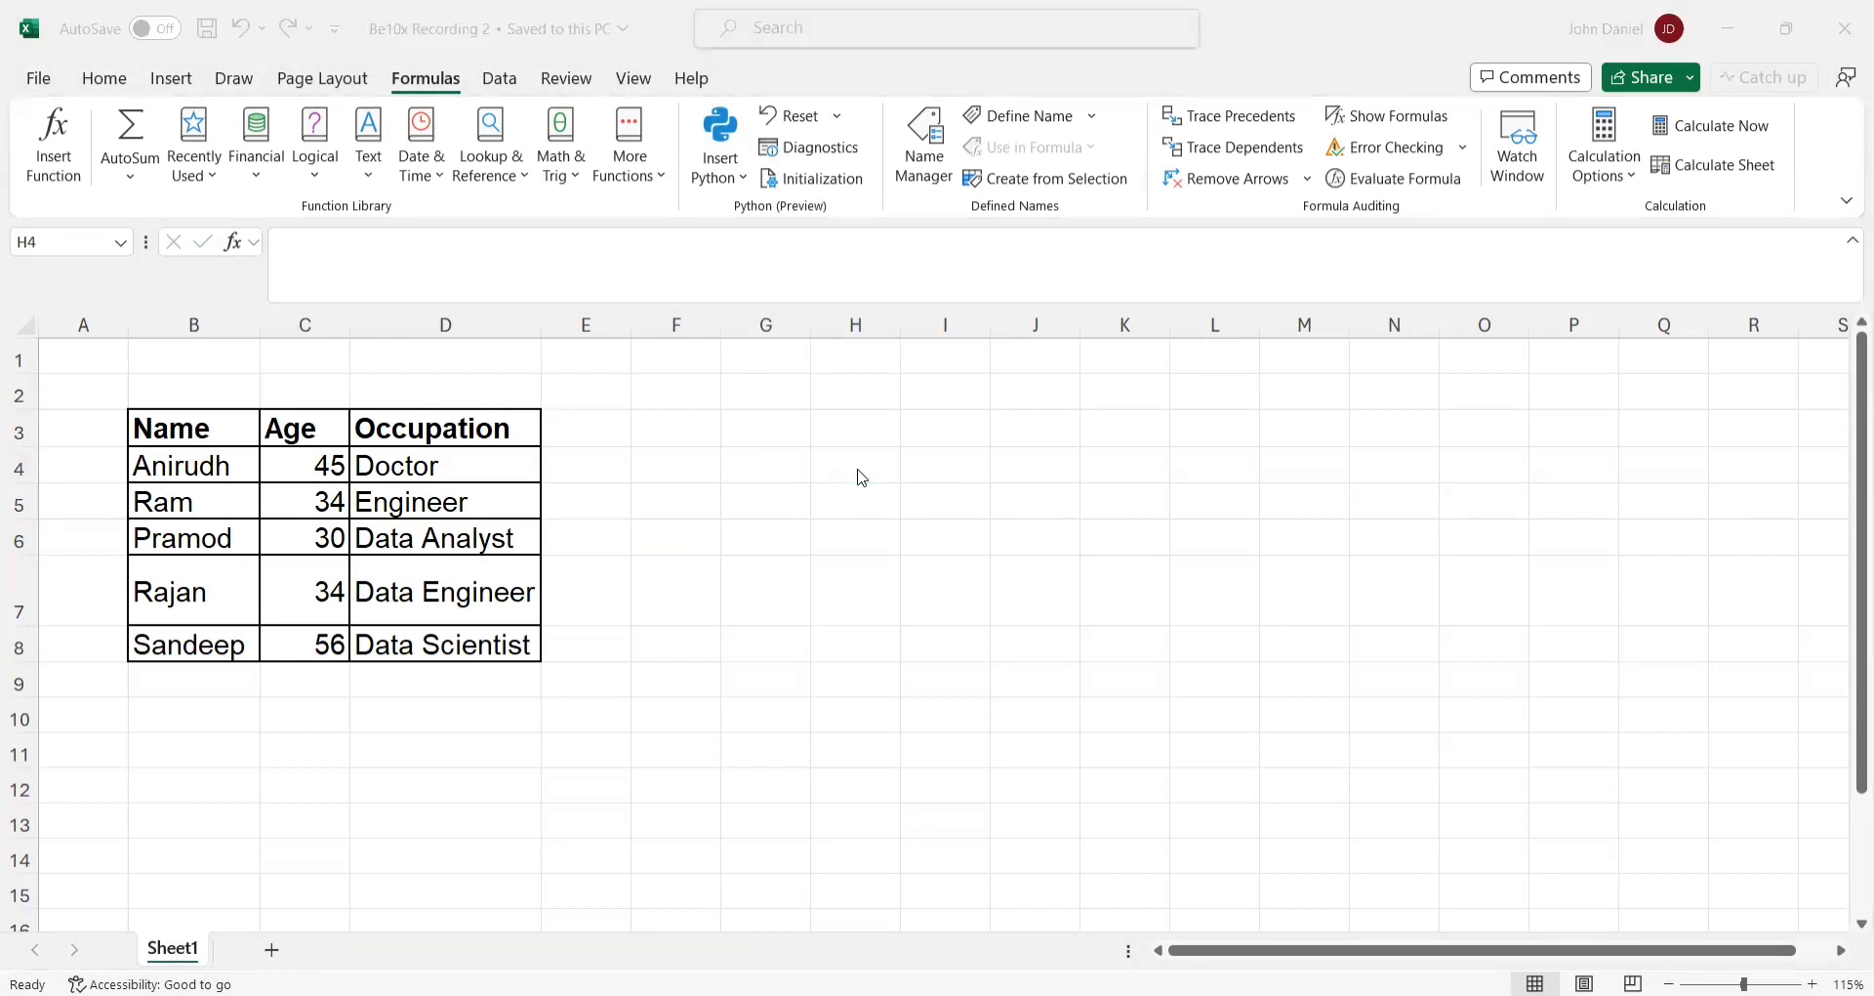
left_click(159, 432)
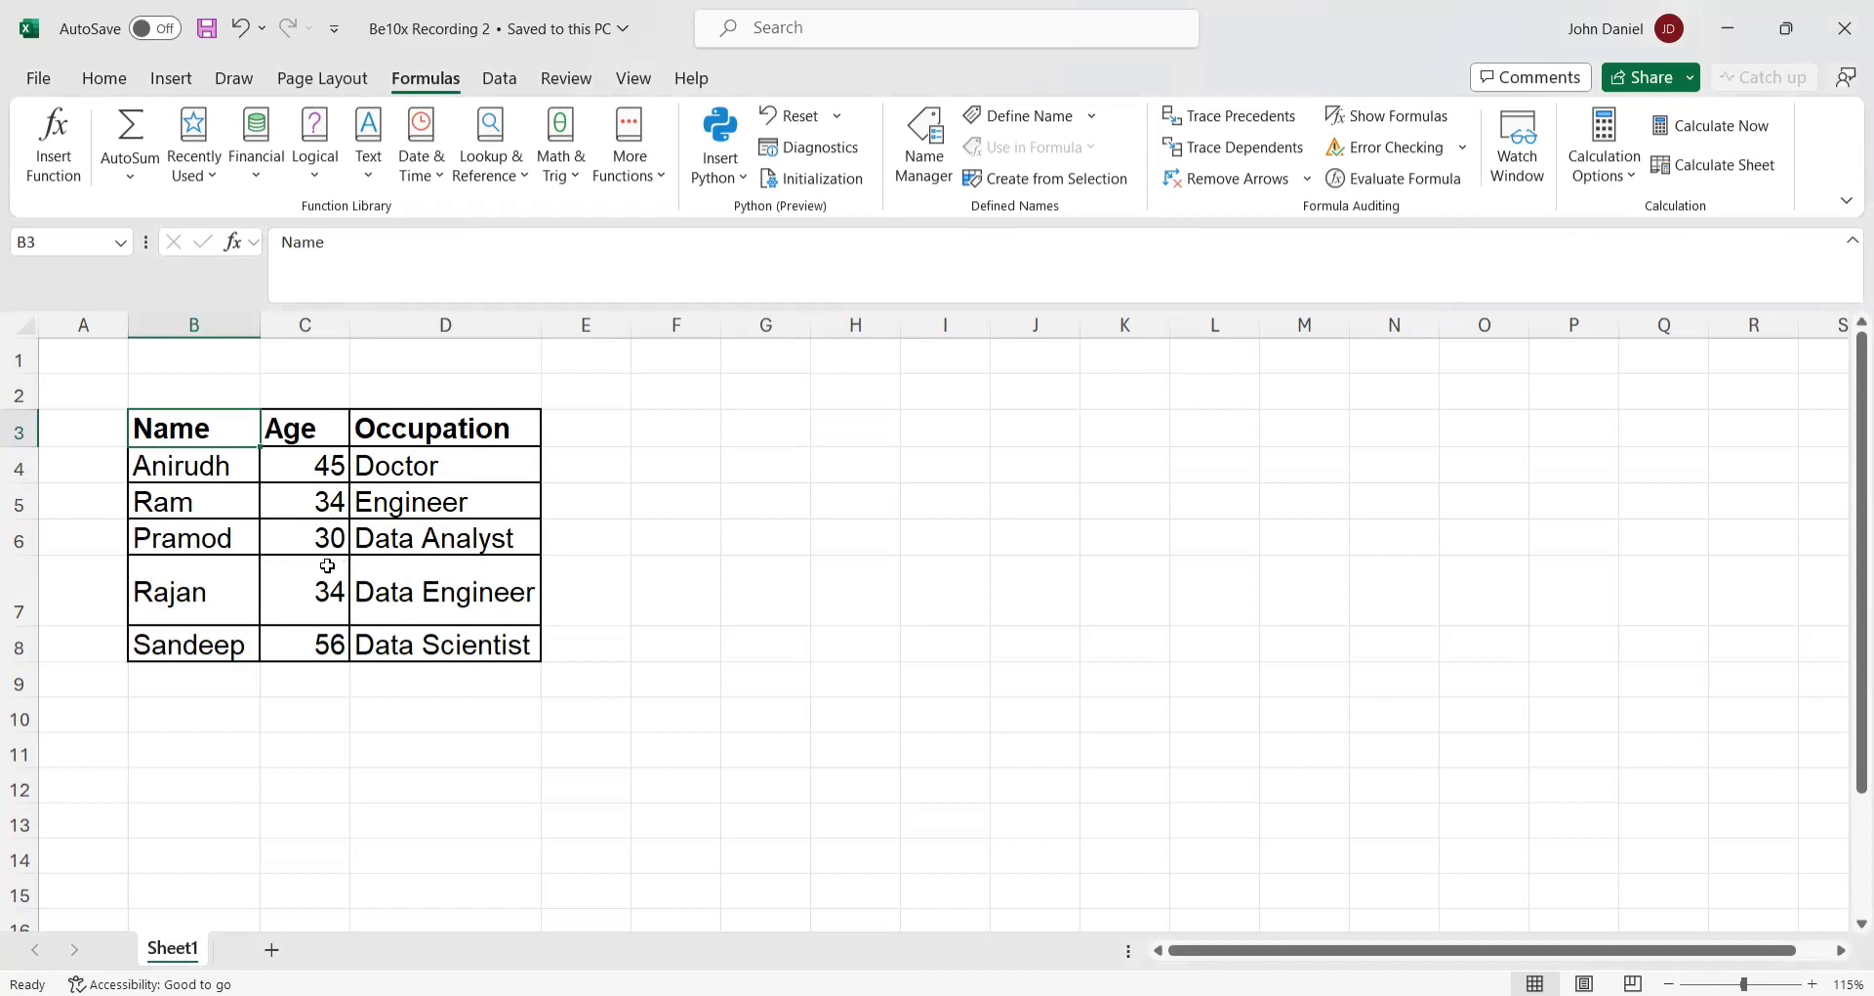
key("ctrl+t")
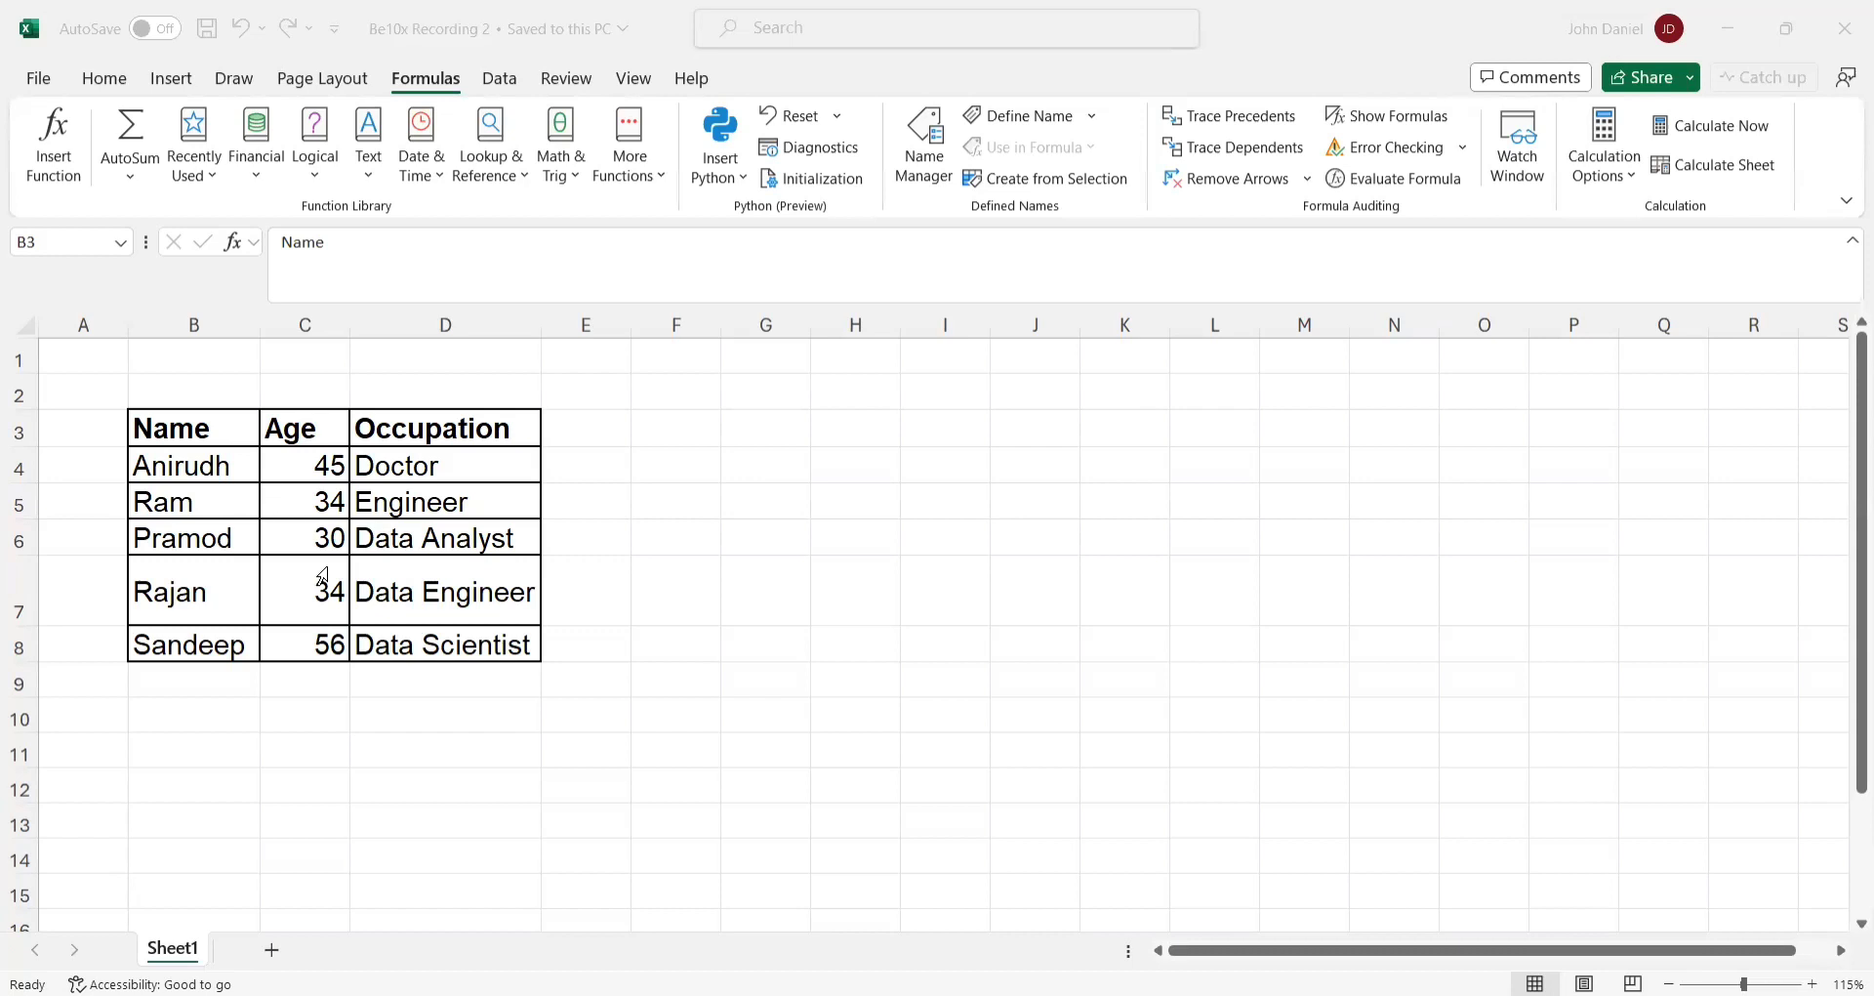
left_click(364, 273)
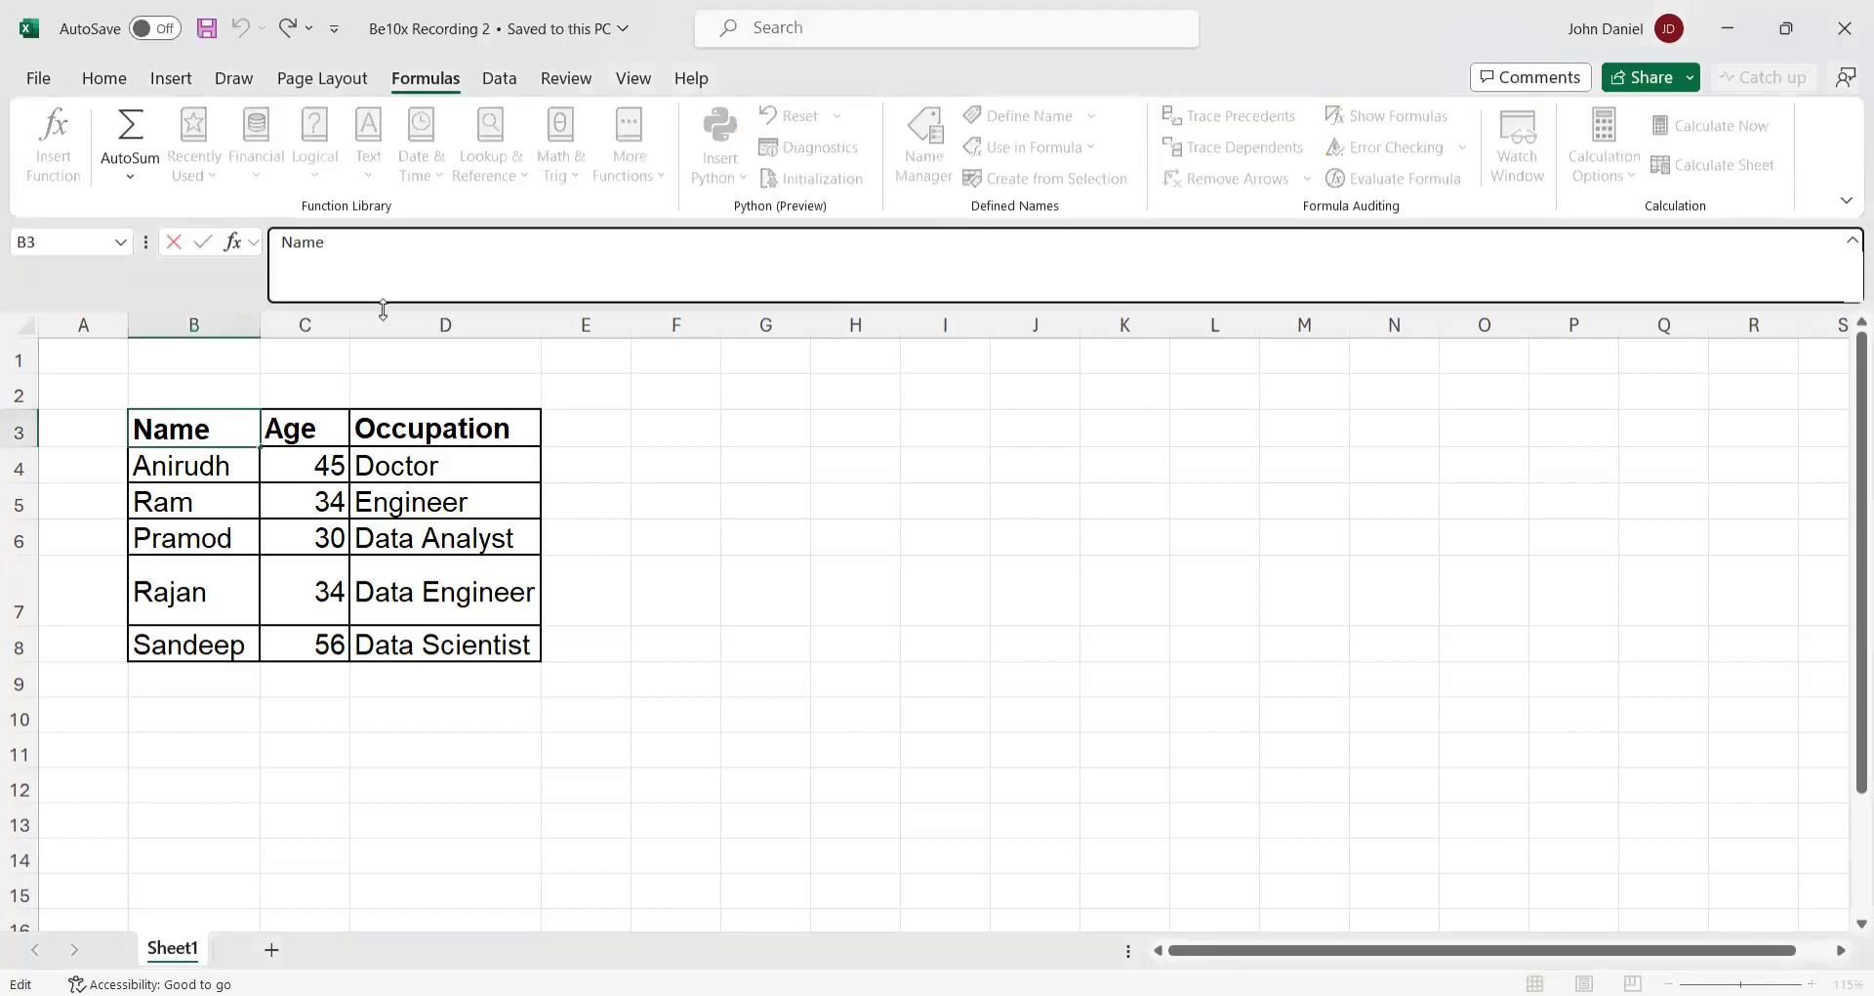
left_click(194, 431)
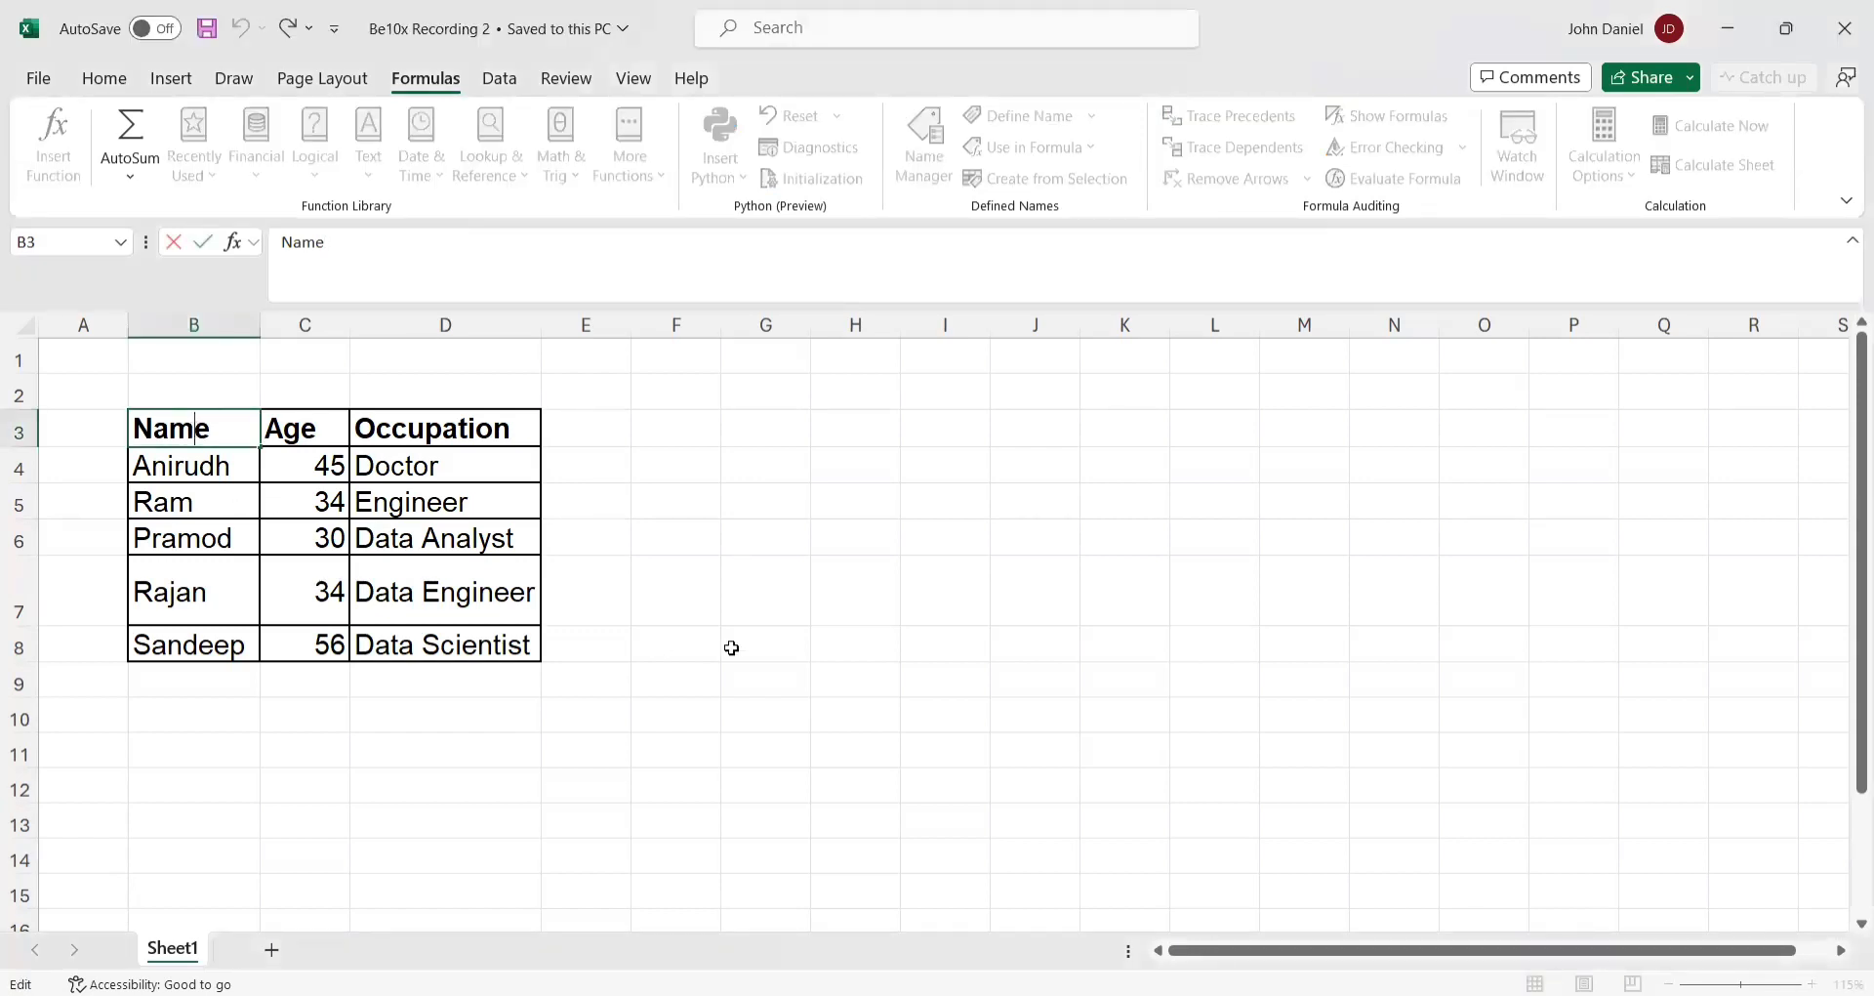
- Create a Python formula in cell G4 that reads the table range B3:D8 with headers=True
left_click(780, 466)
type("=")
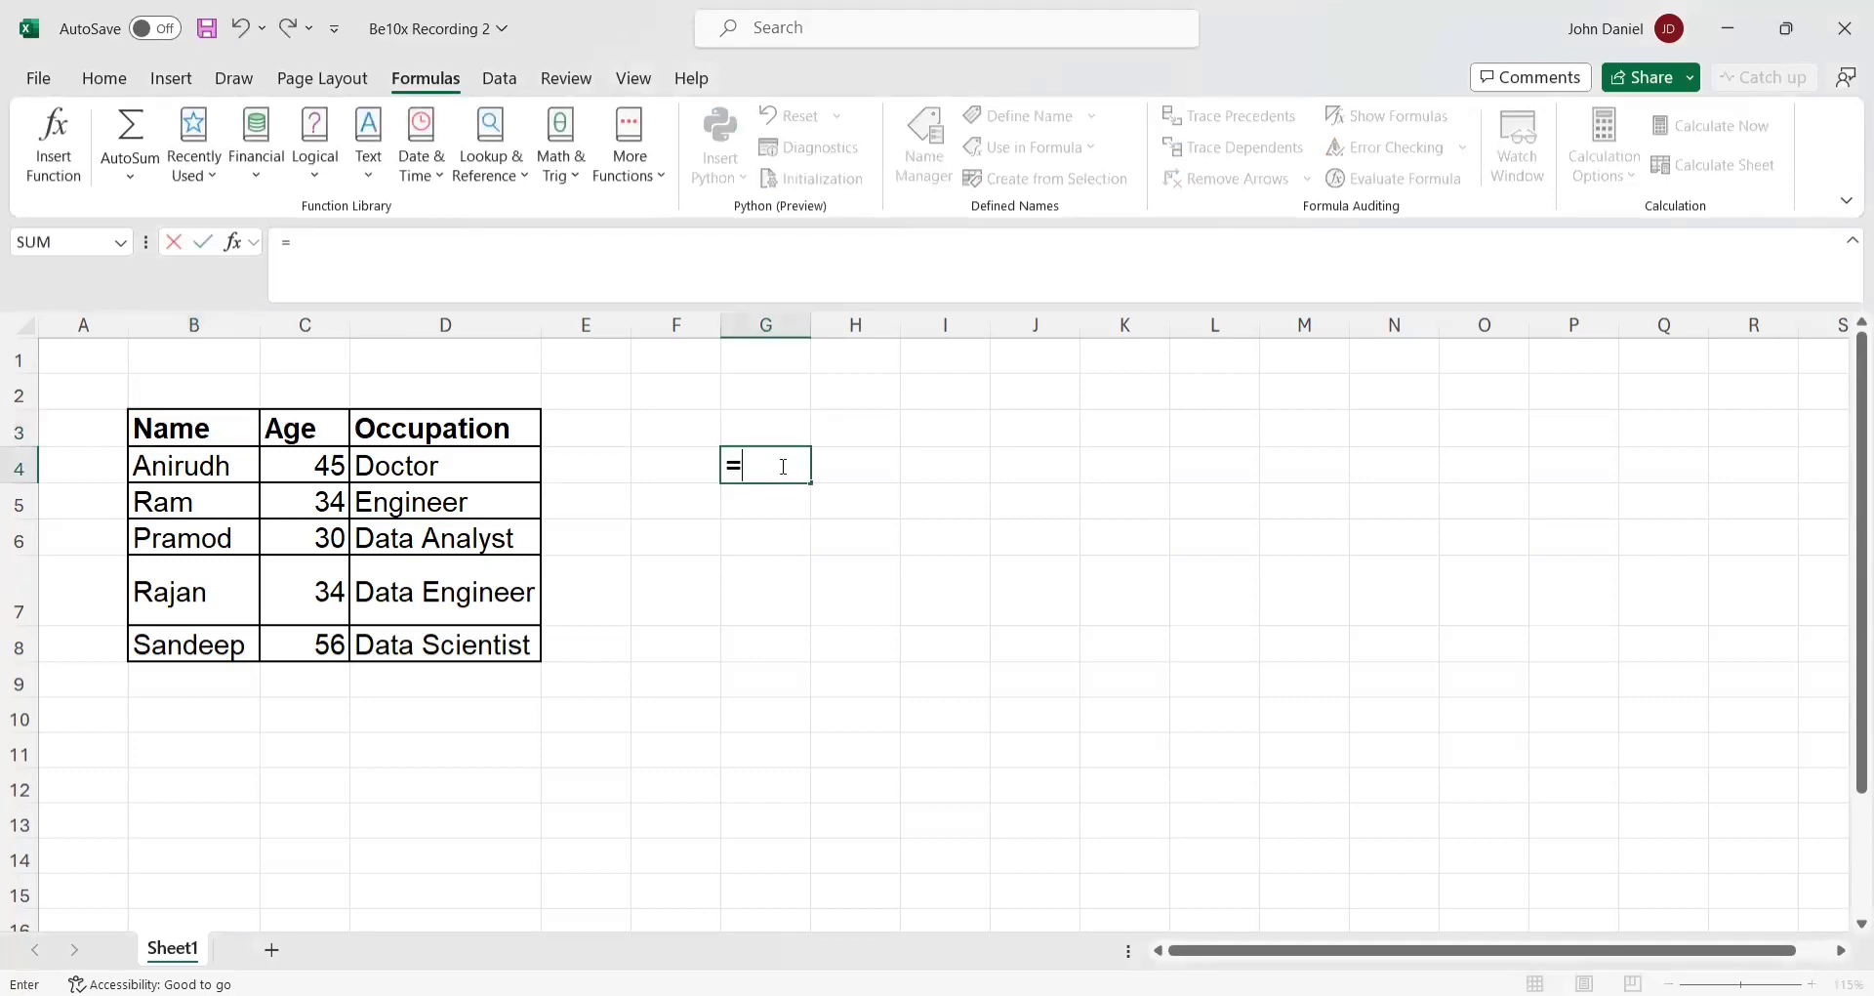
type("py")
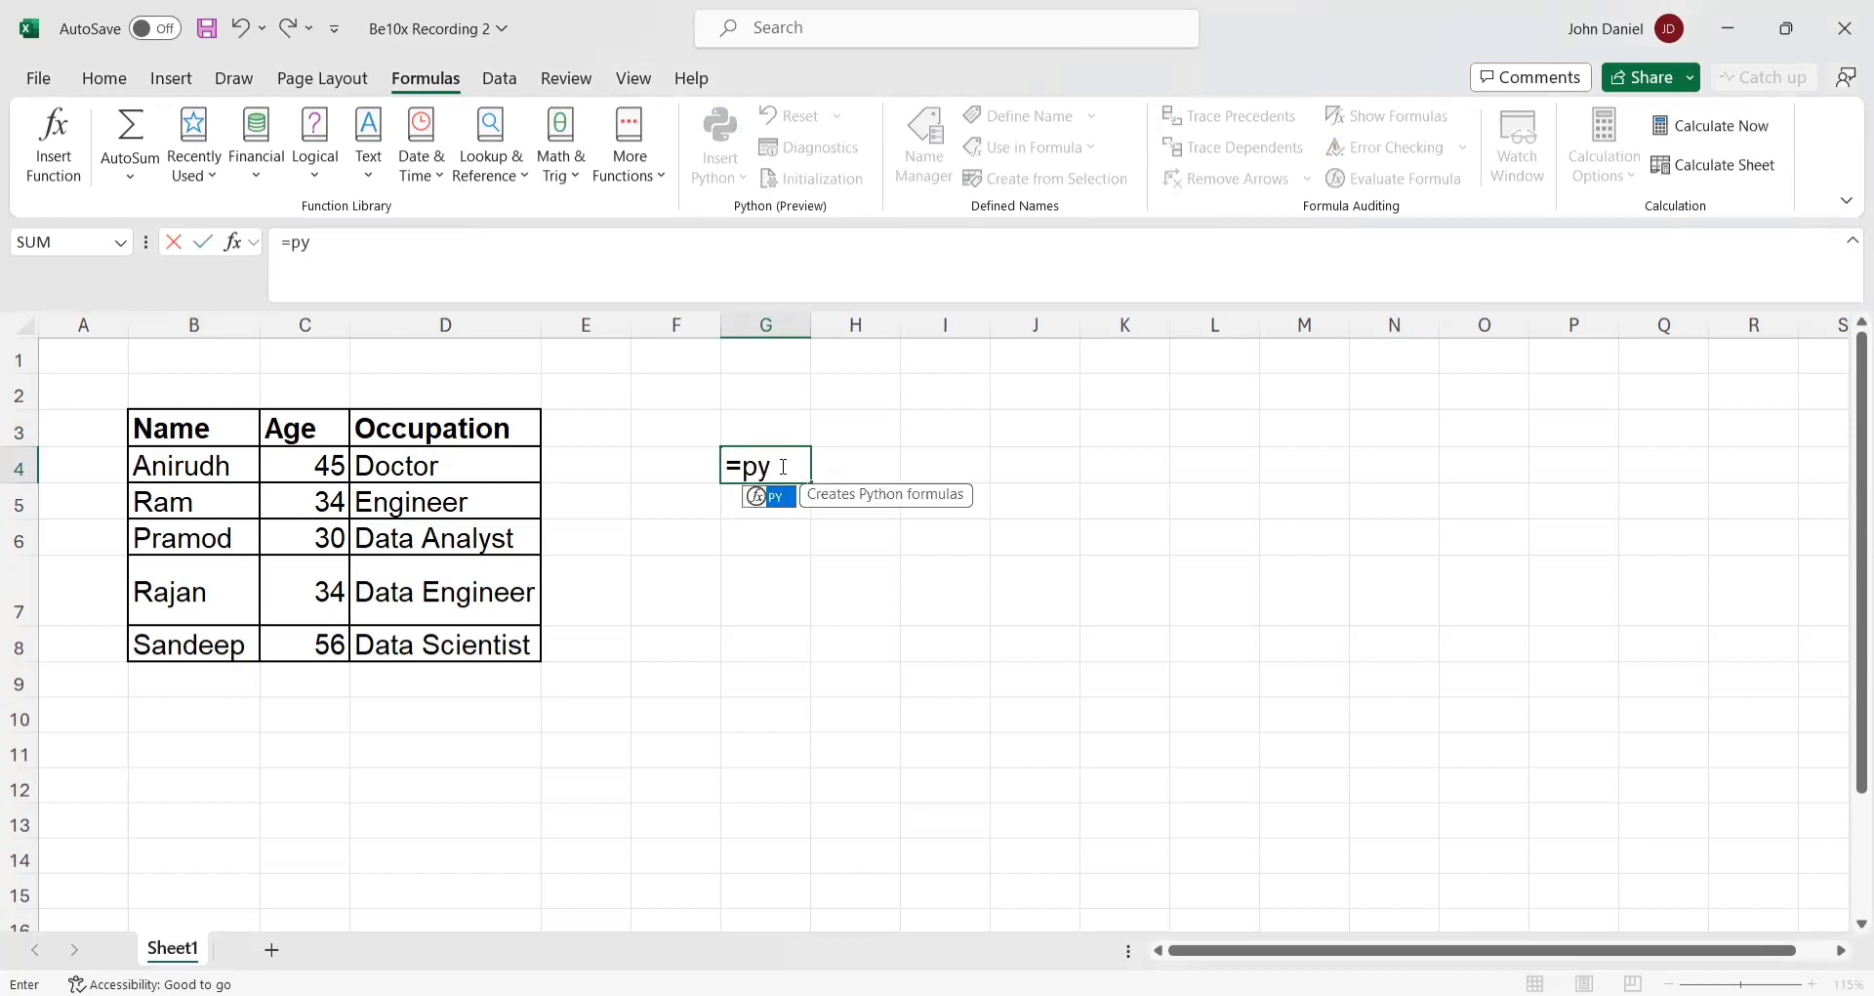
key("Tab")
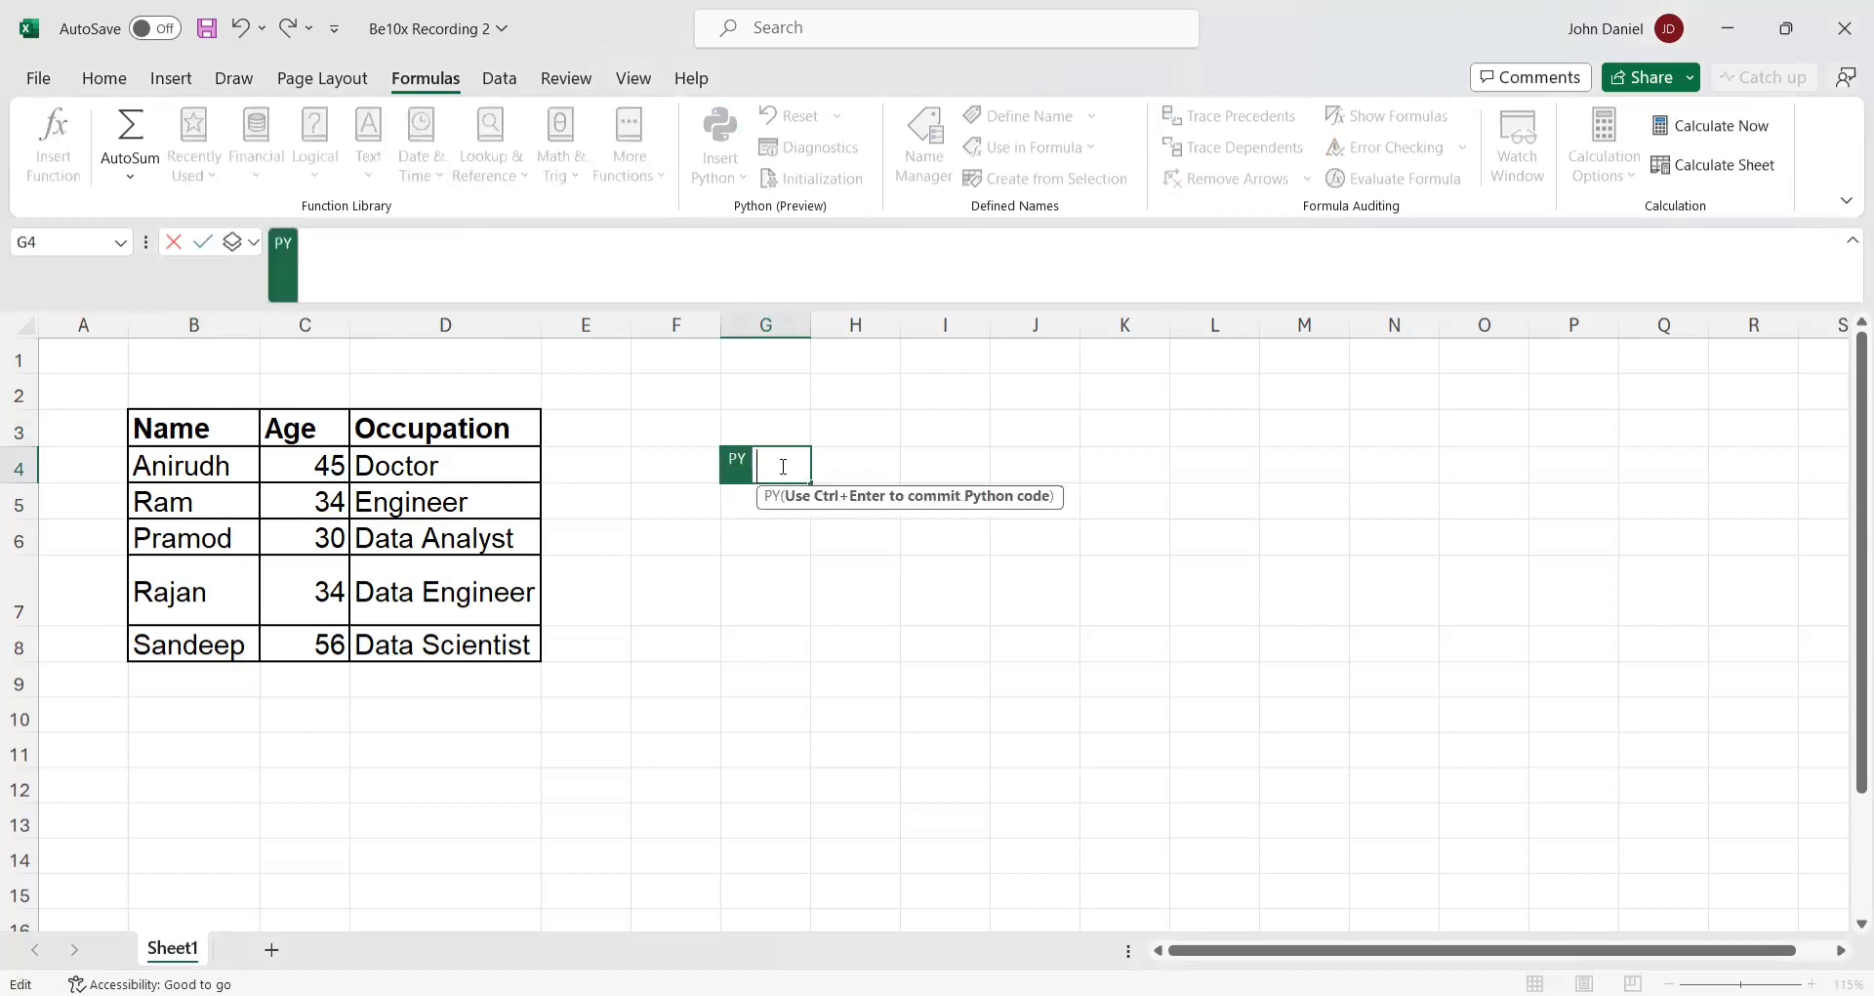
left_click(179, 432)
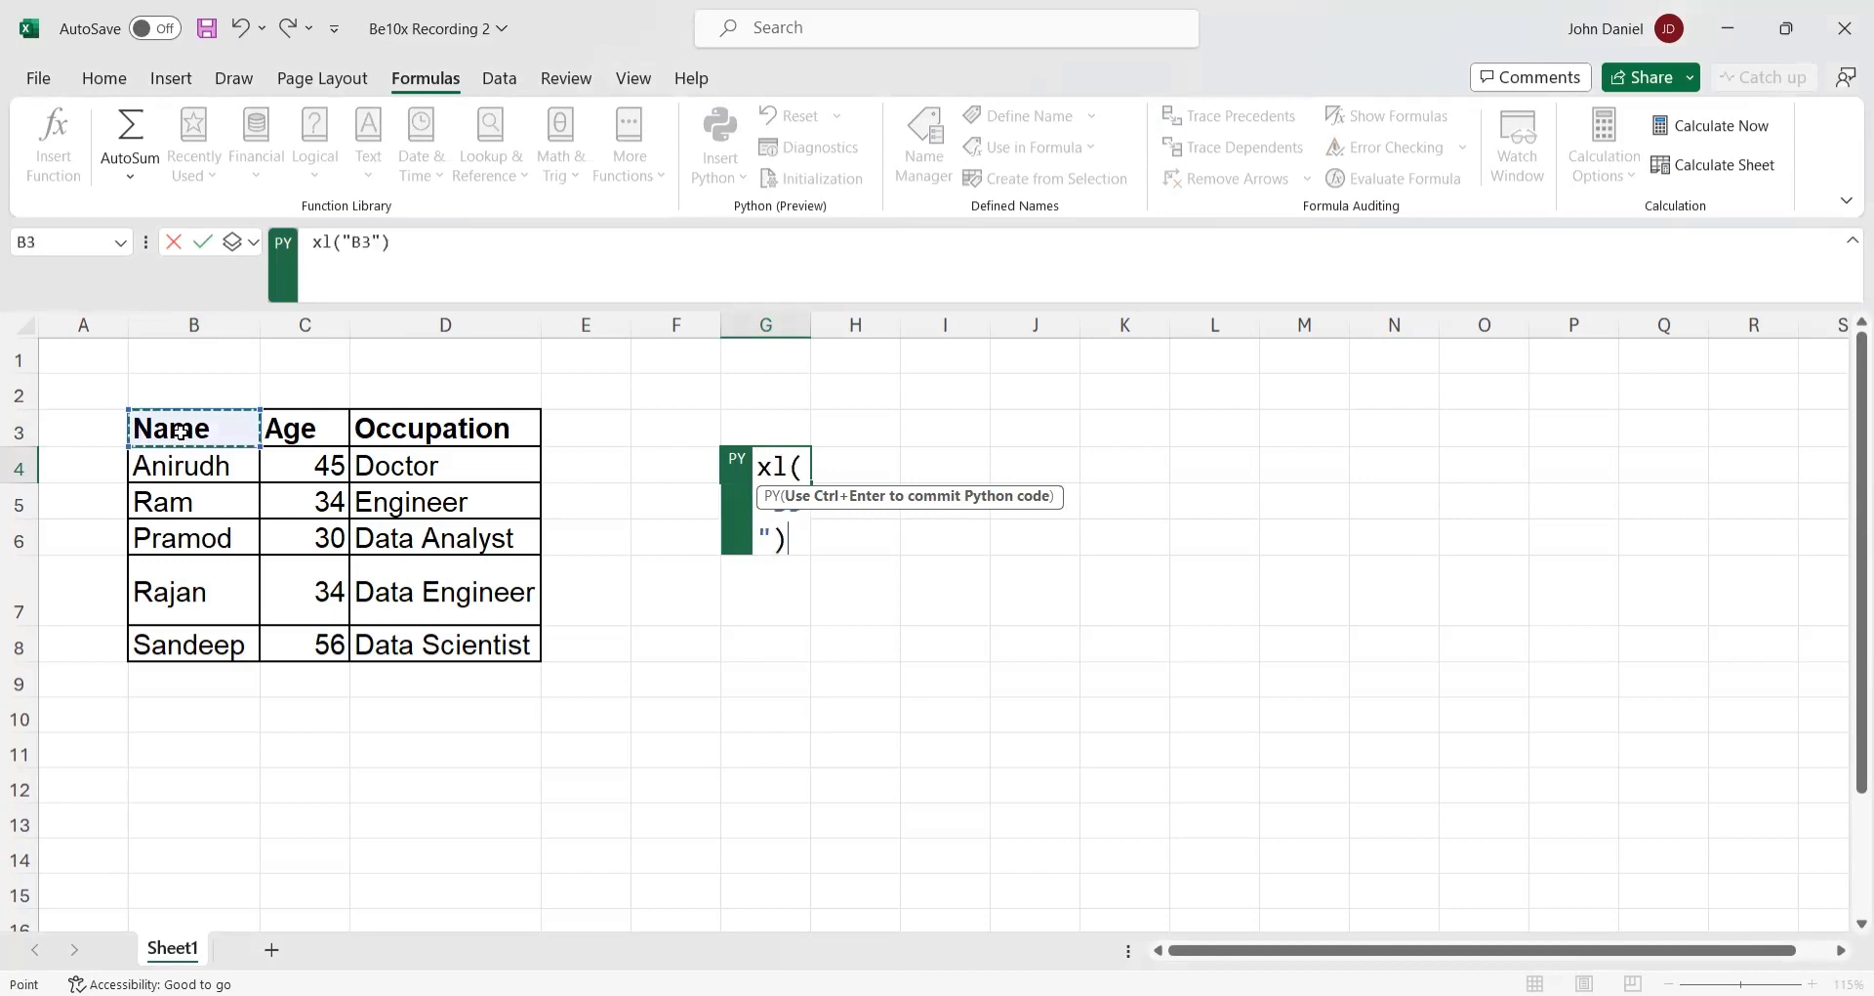
key("shift+Right")
key("shift+Right")
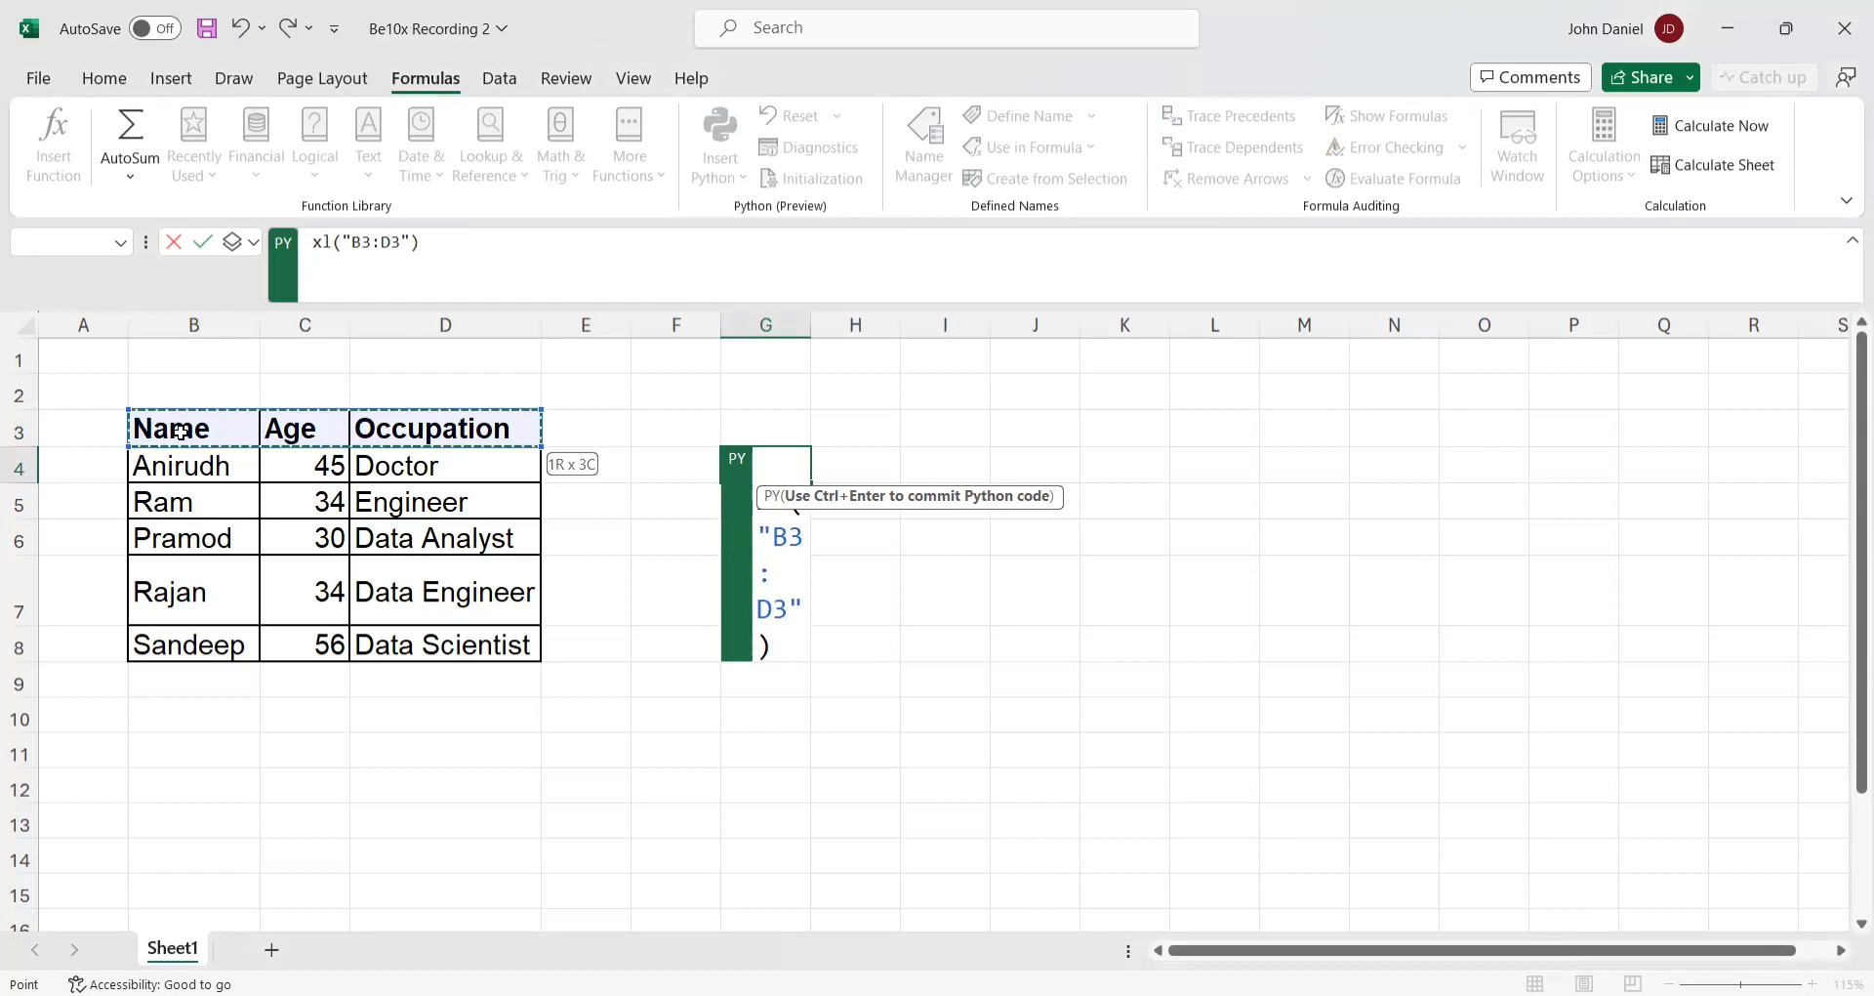
key("ctrl+shift+Down")
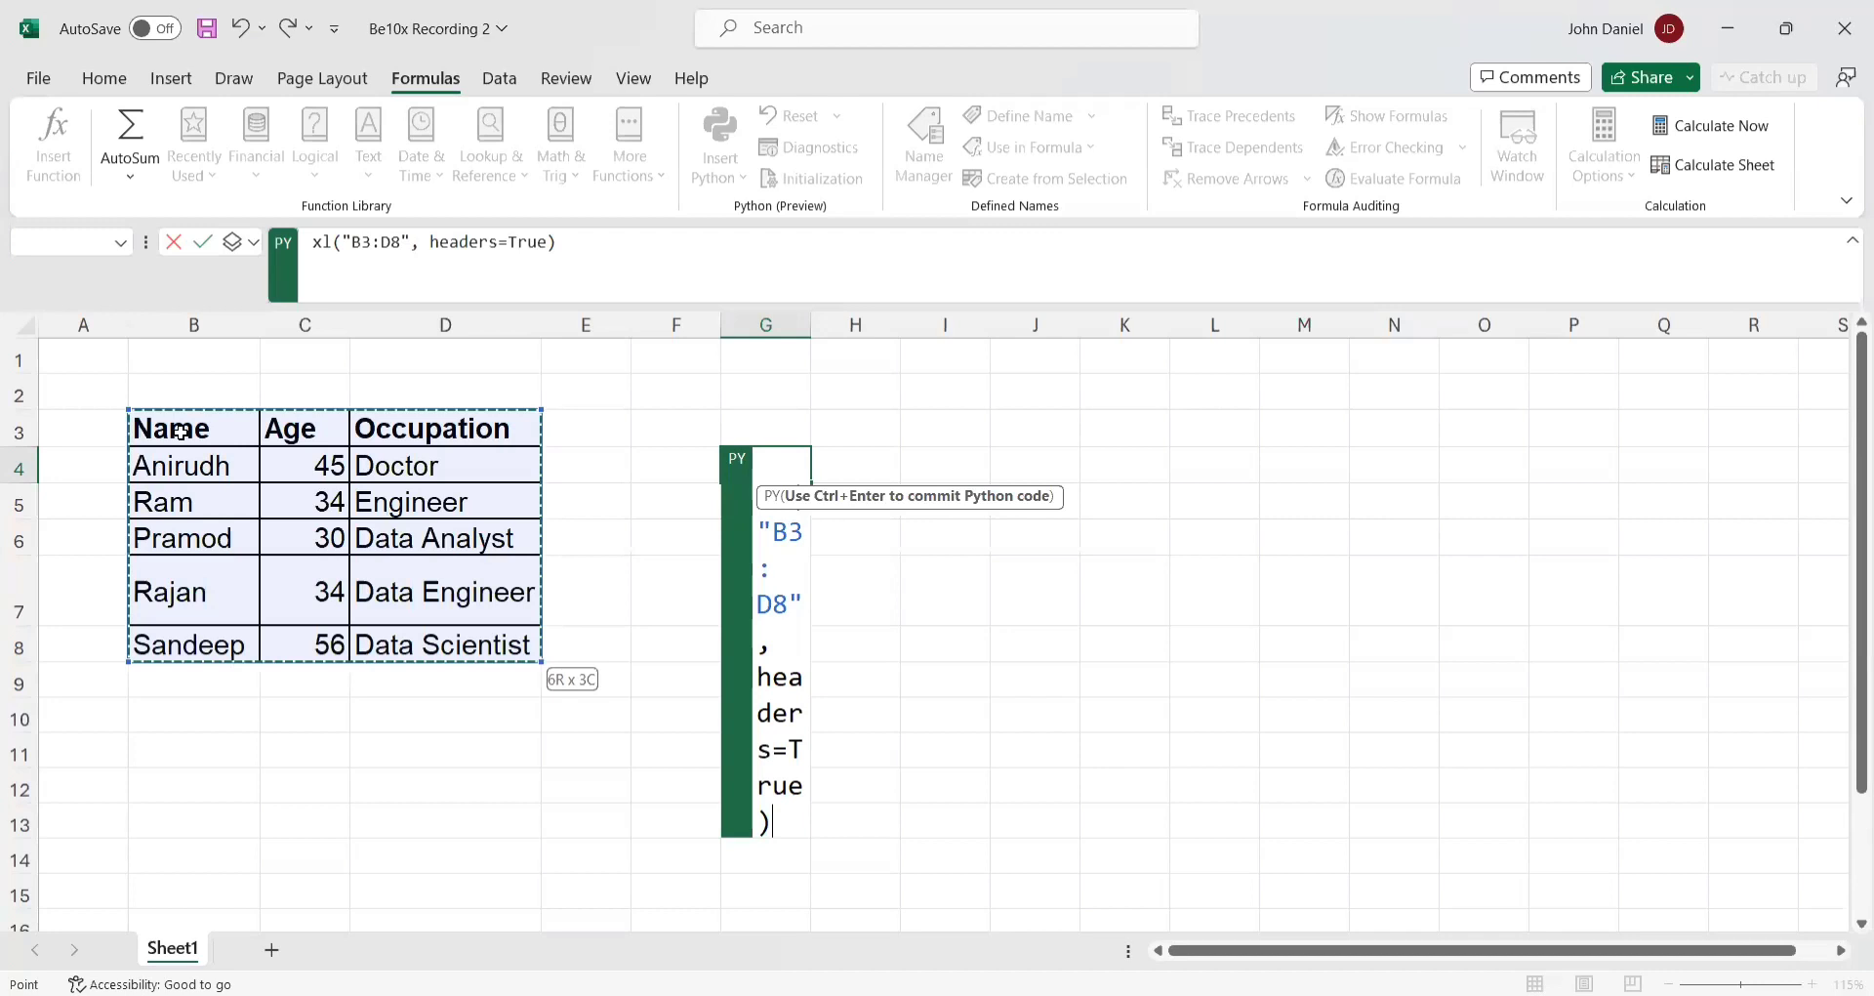
key("ctrl+Return")
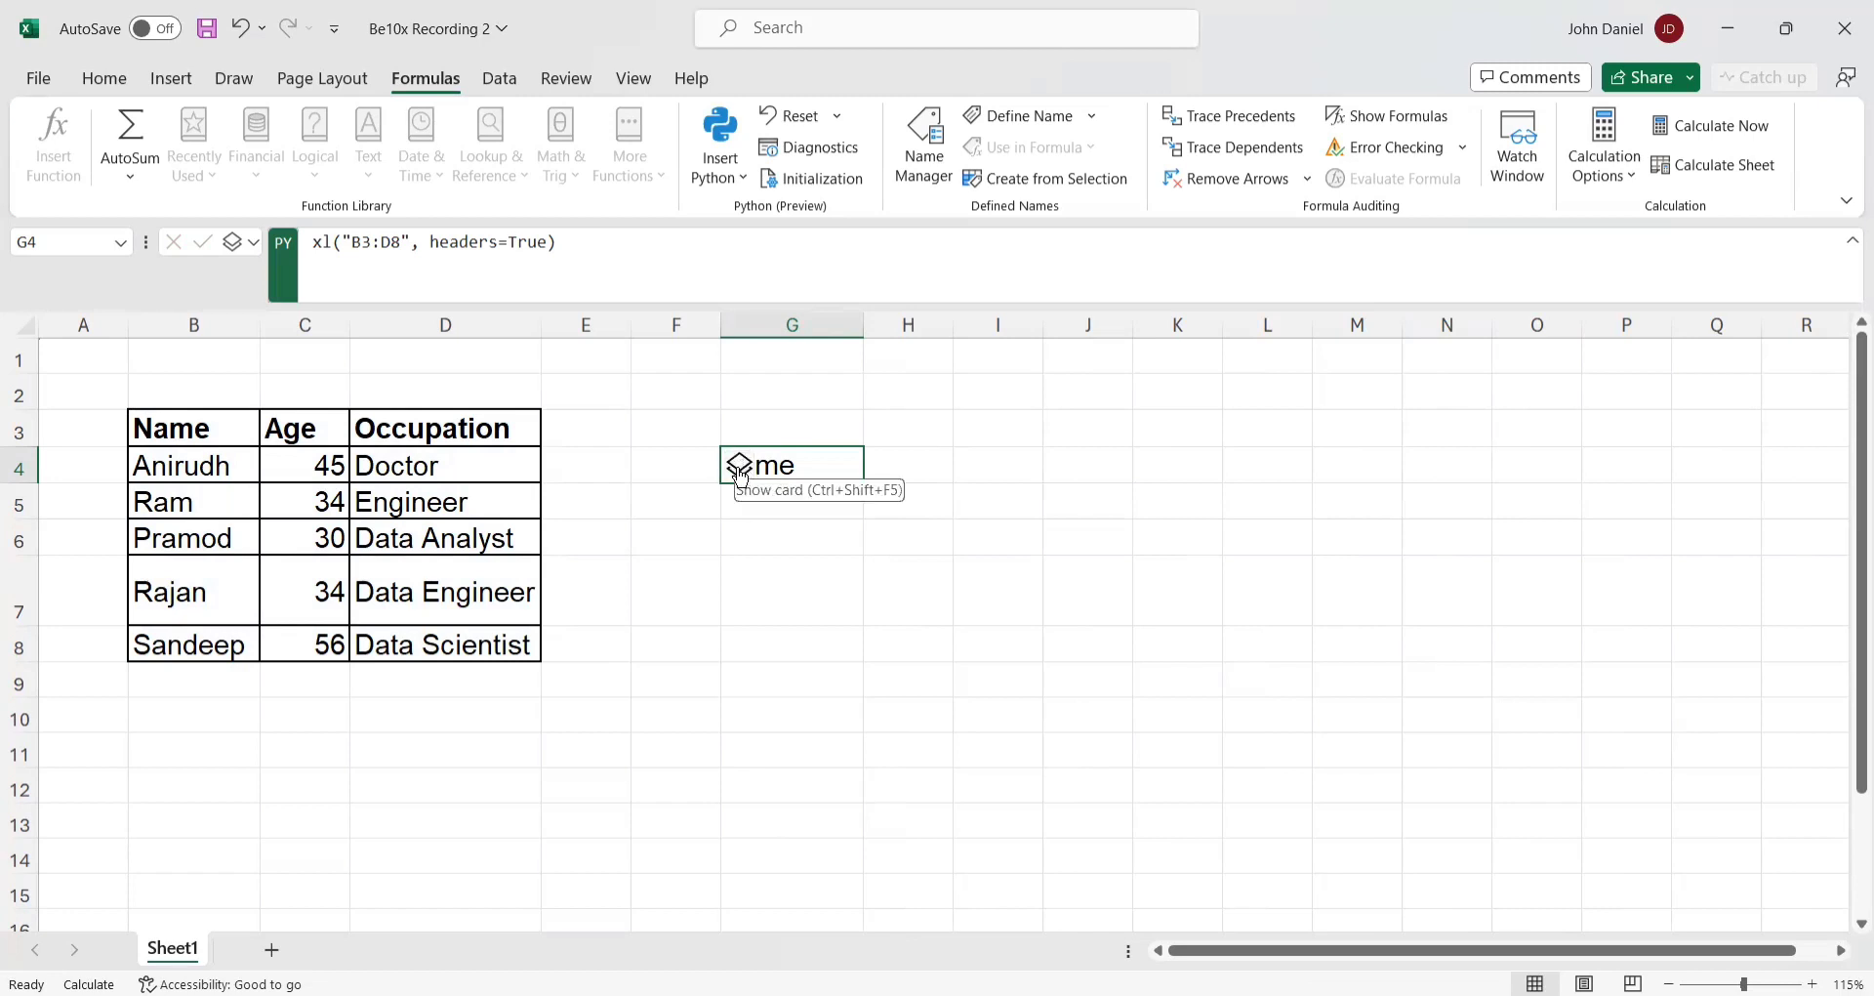
- Preview the contents of the DataFrame object in cell G4
left_click(740, 474)
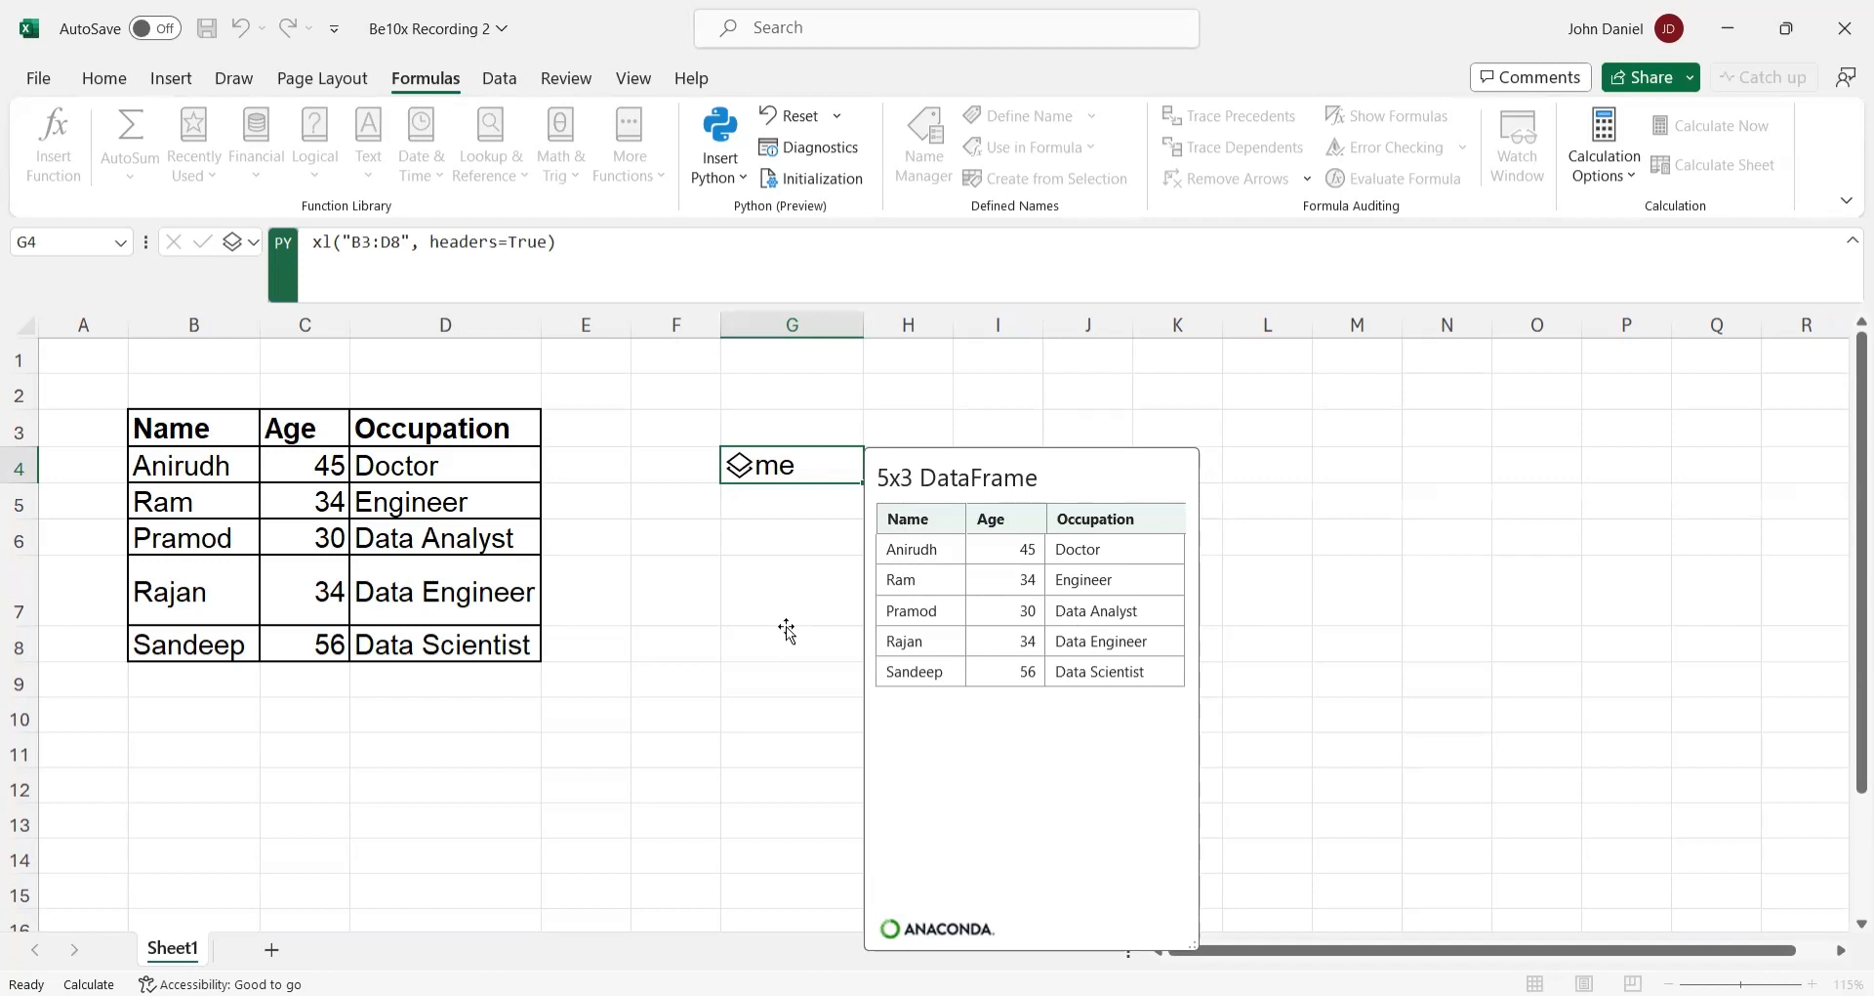
left_click(788, 471)
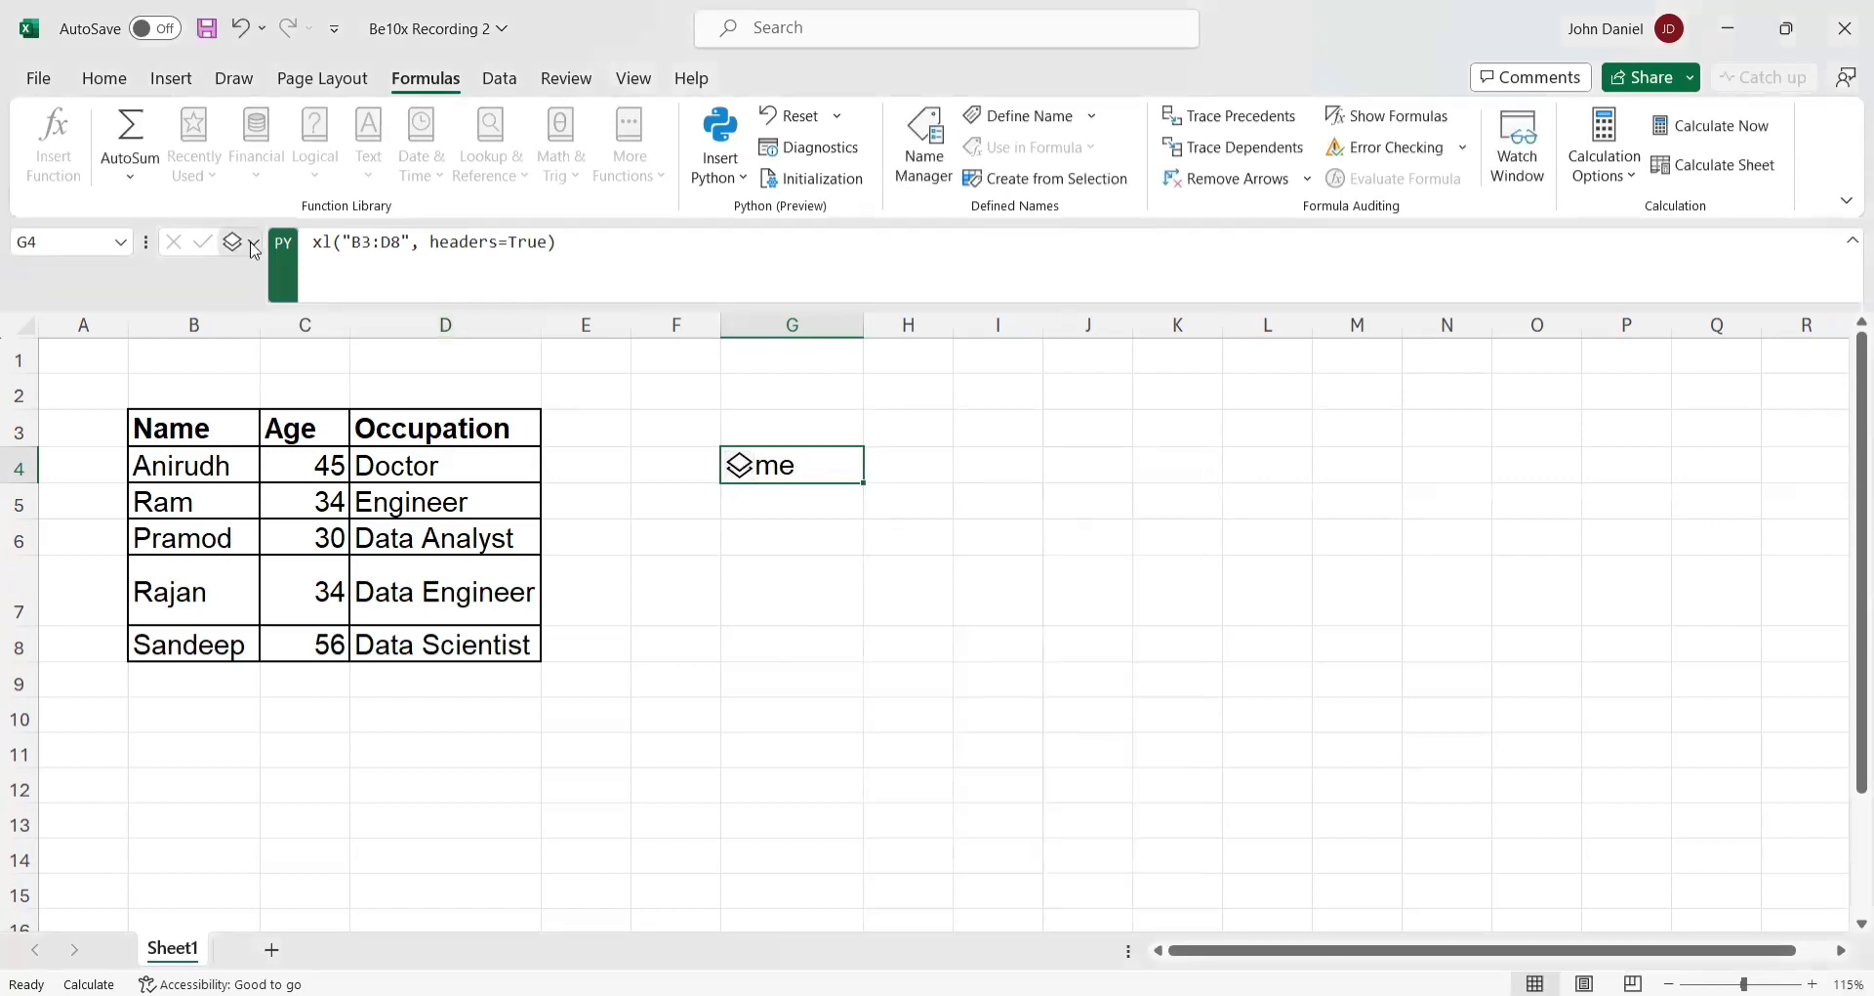
- Set the Python output of cell G4 to Excel Value and widen column I to fit the occupation entries
left_click(253, 248)
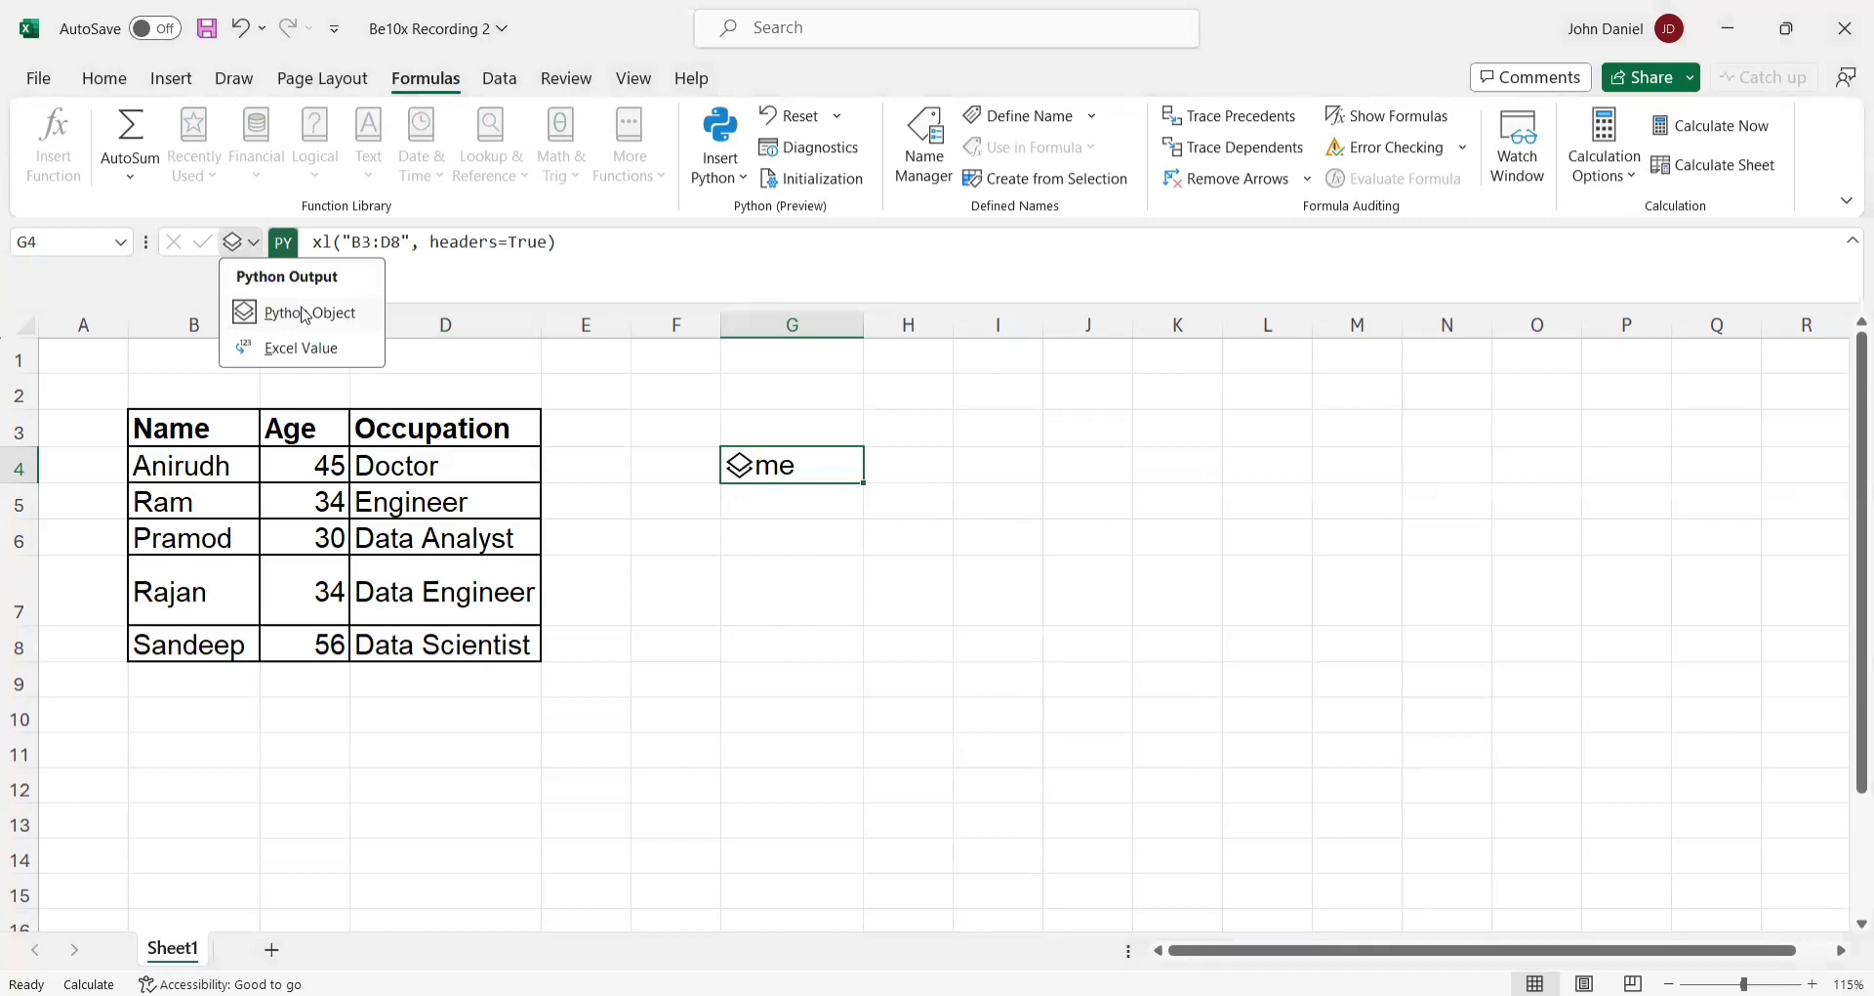
left_click(823, 454)
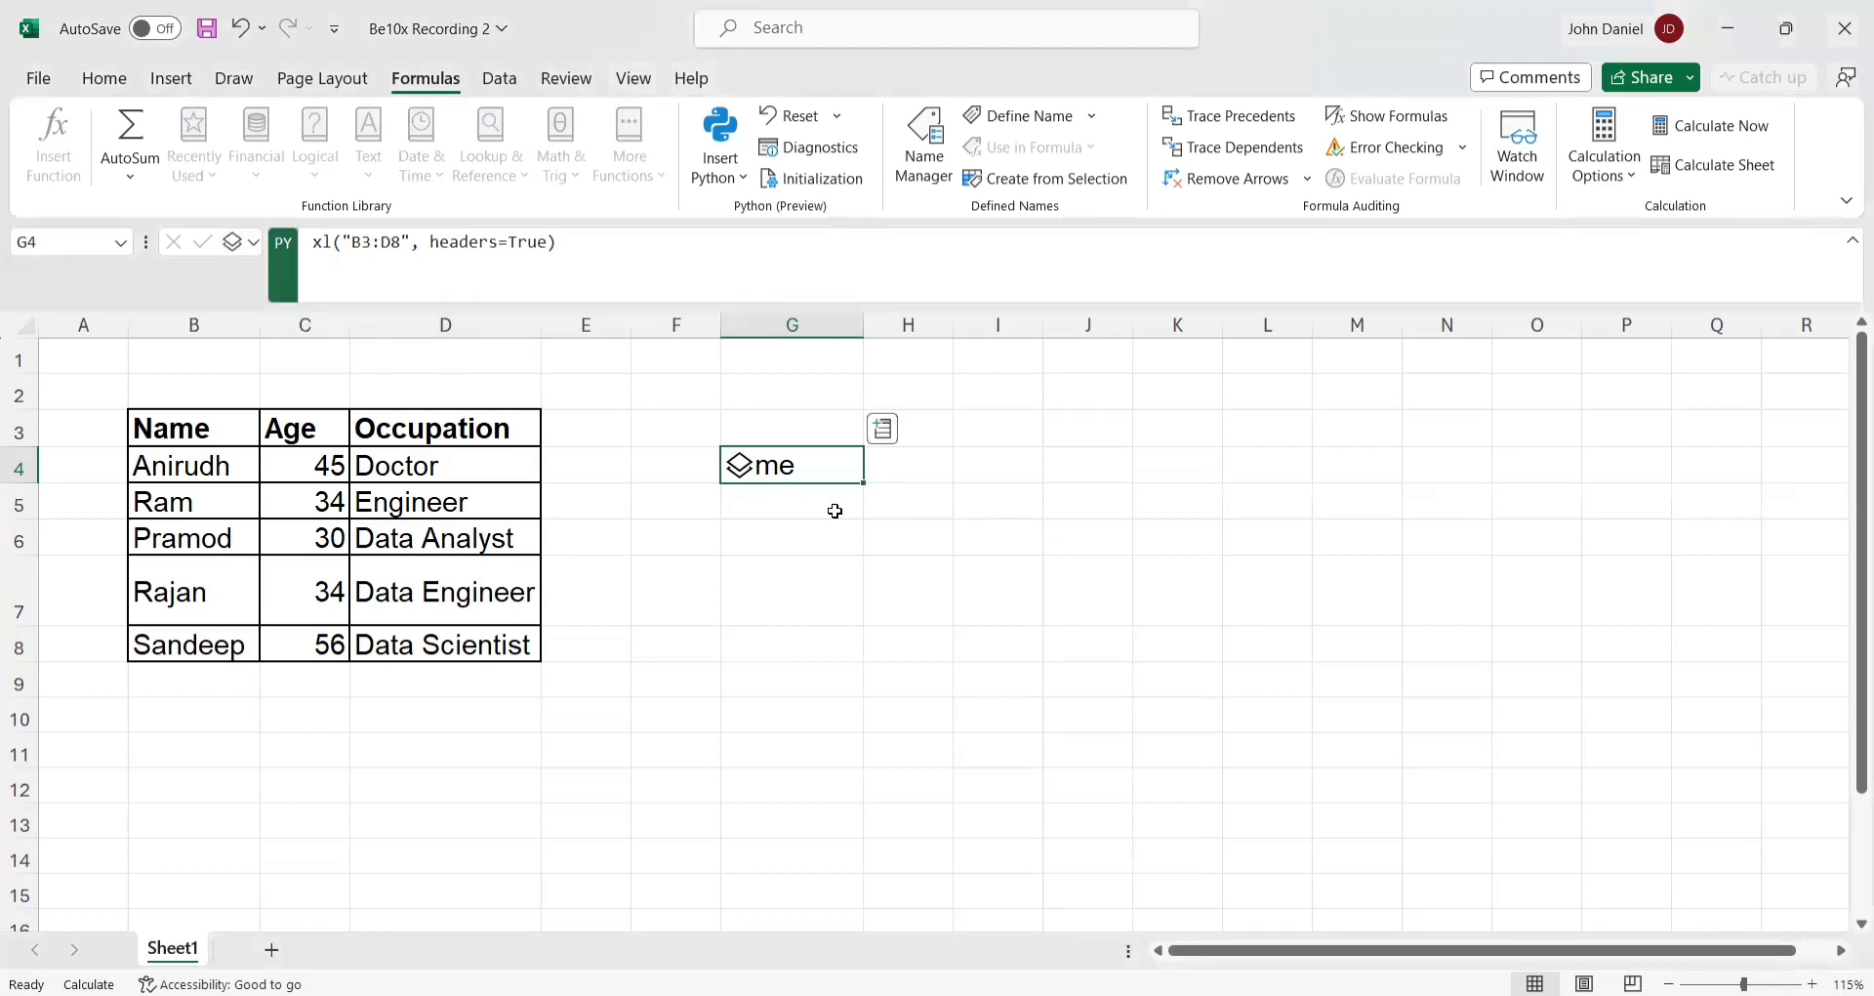
left_click(254, 244)
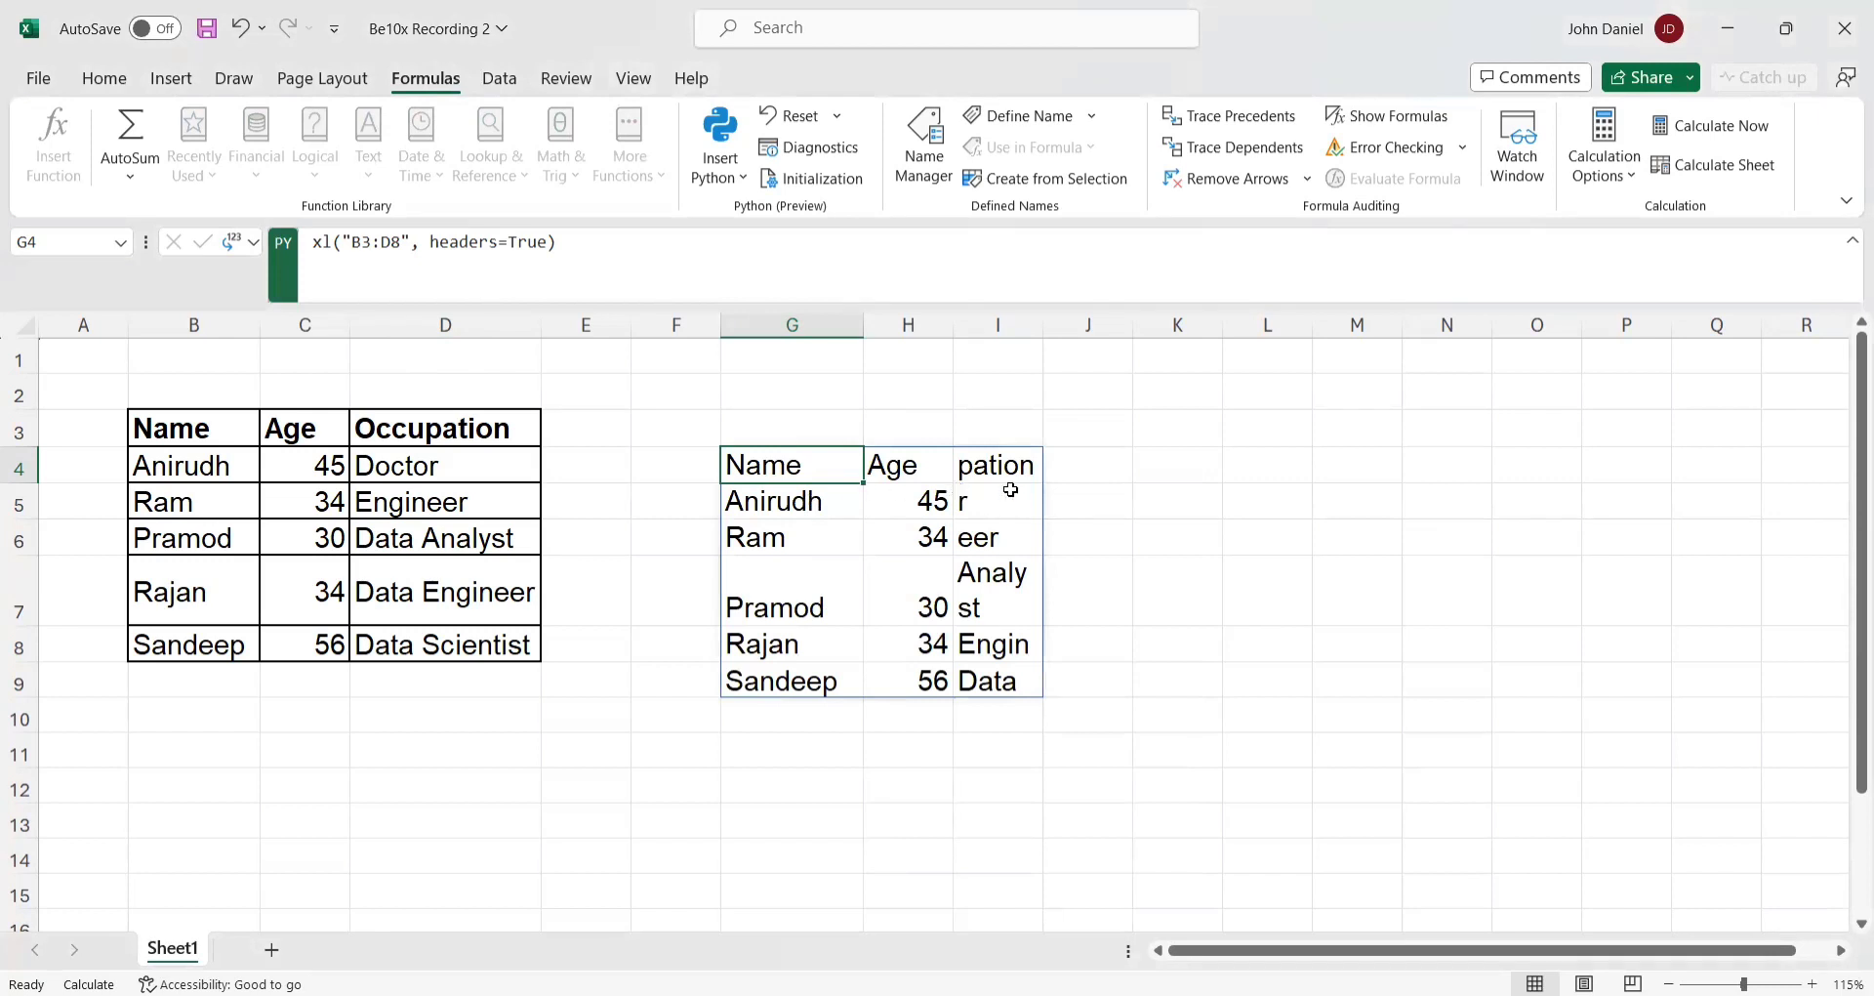
left_click_drag(1044, 333, 1150, 333)
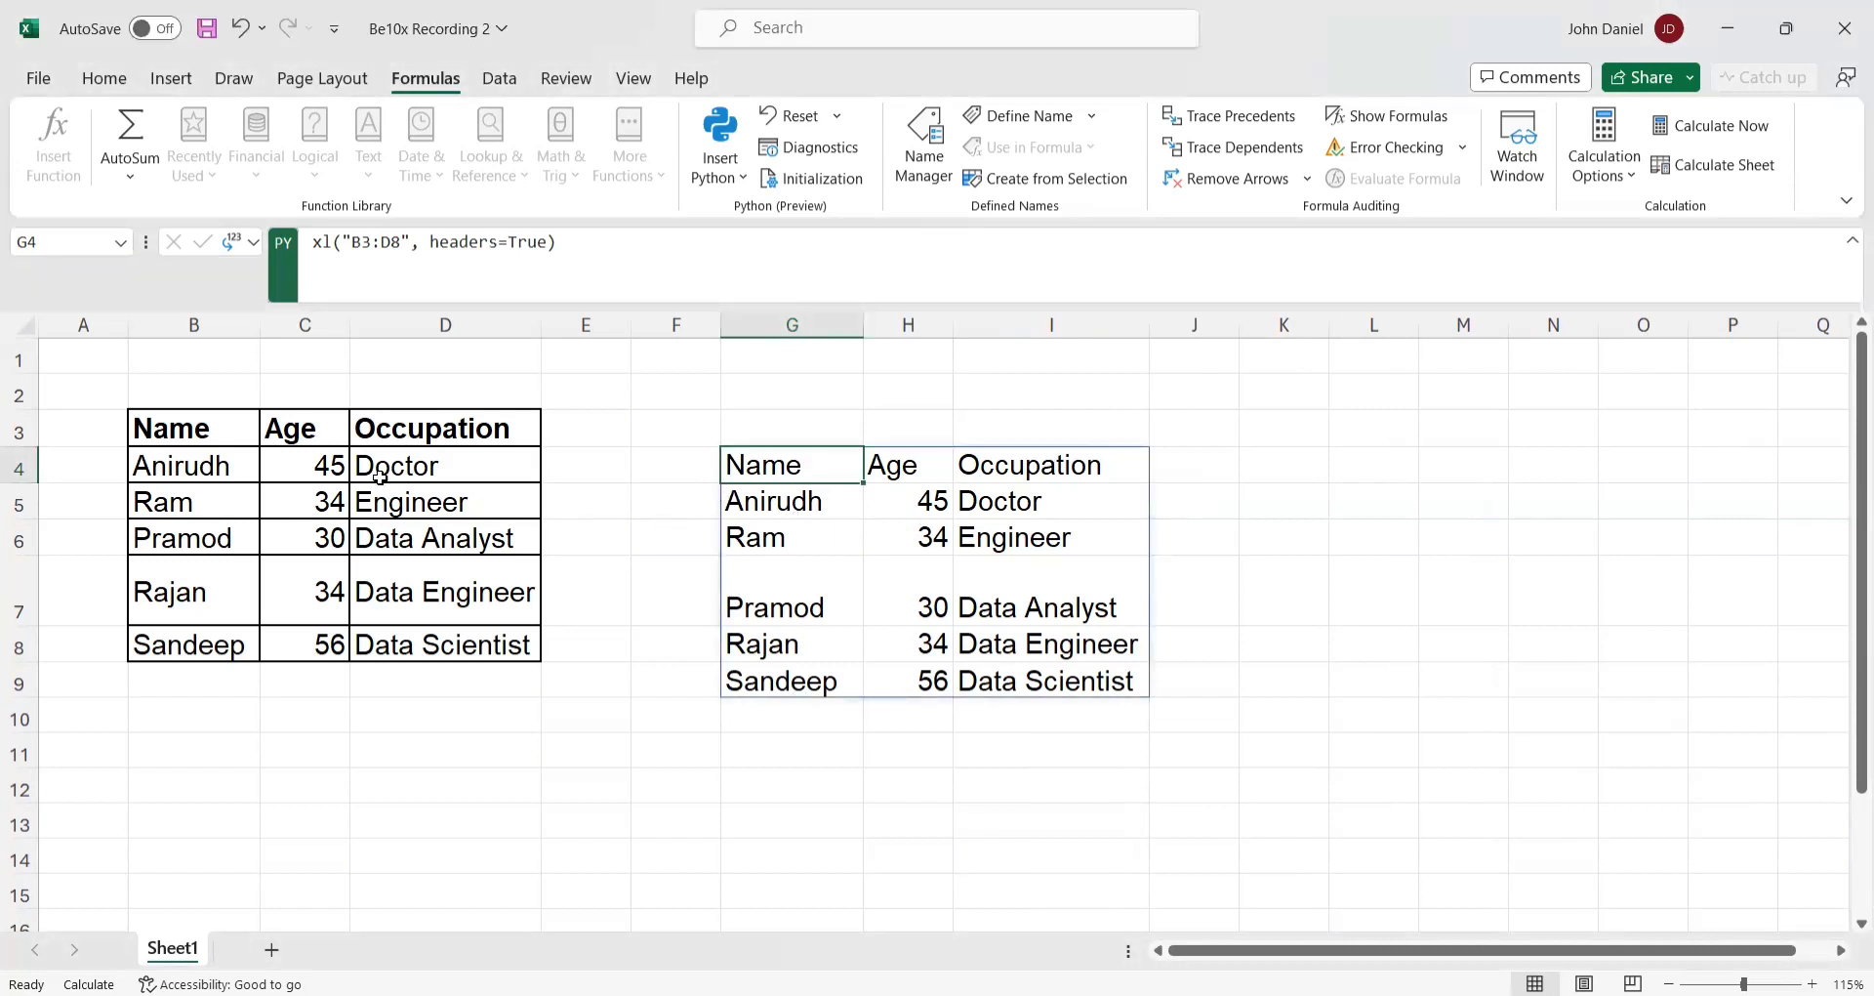
left_click(202, 427)
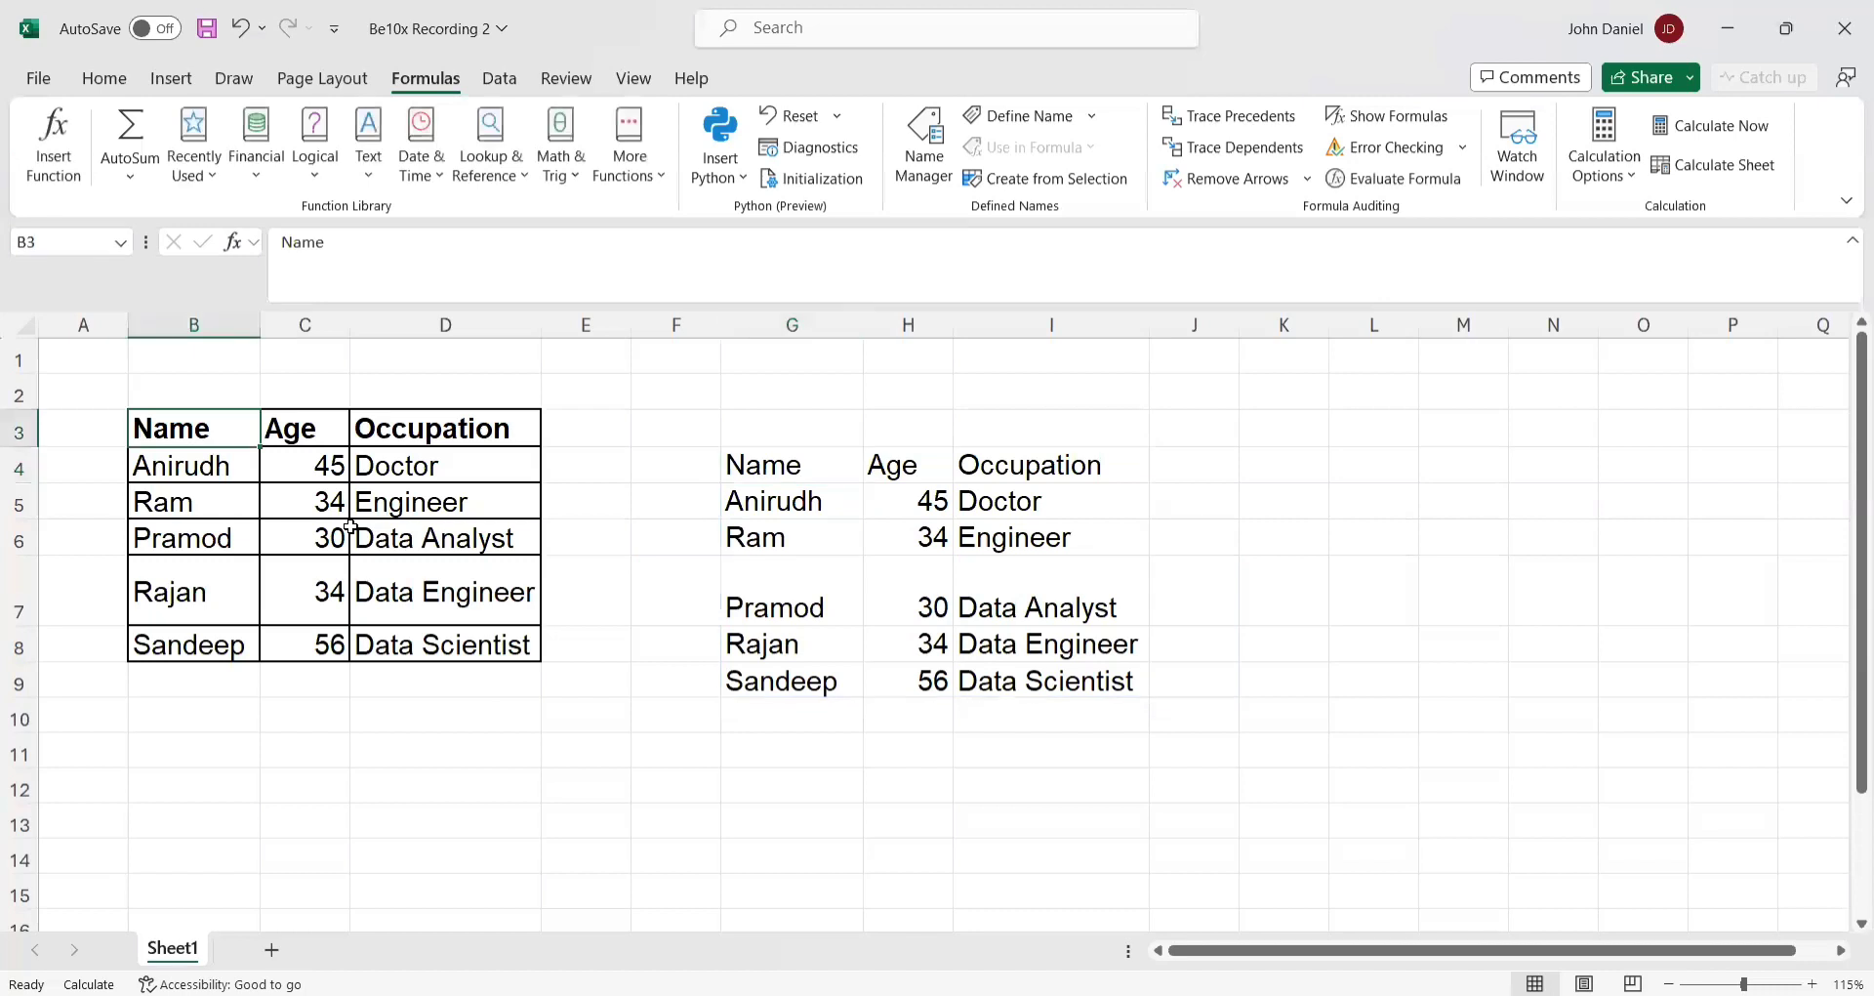
left_click_drag(202, 427, 195, 644)
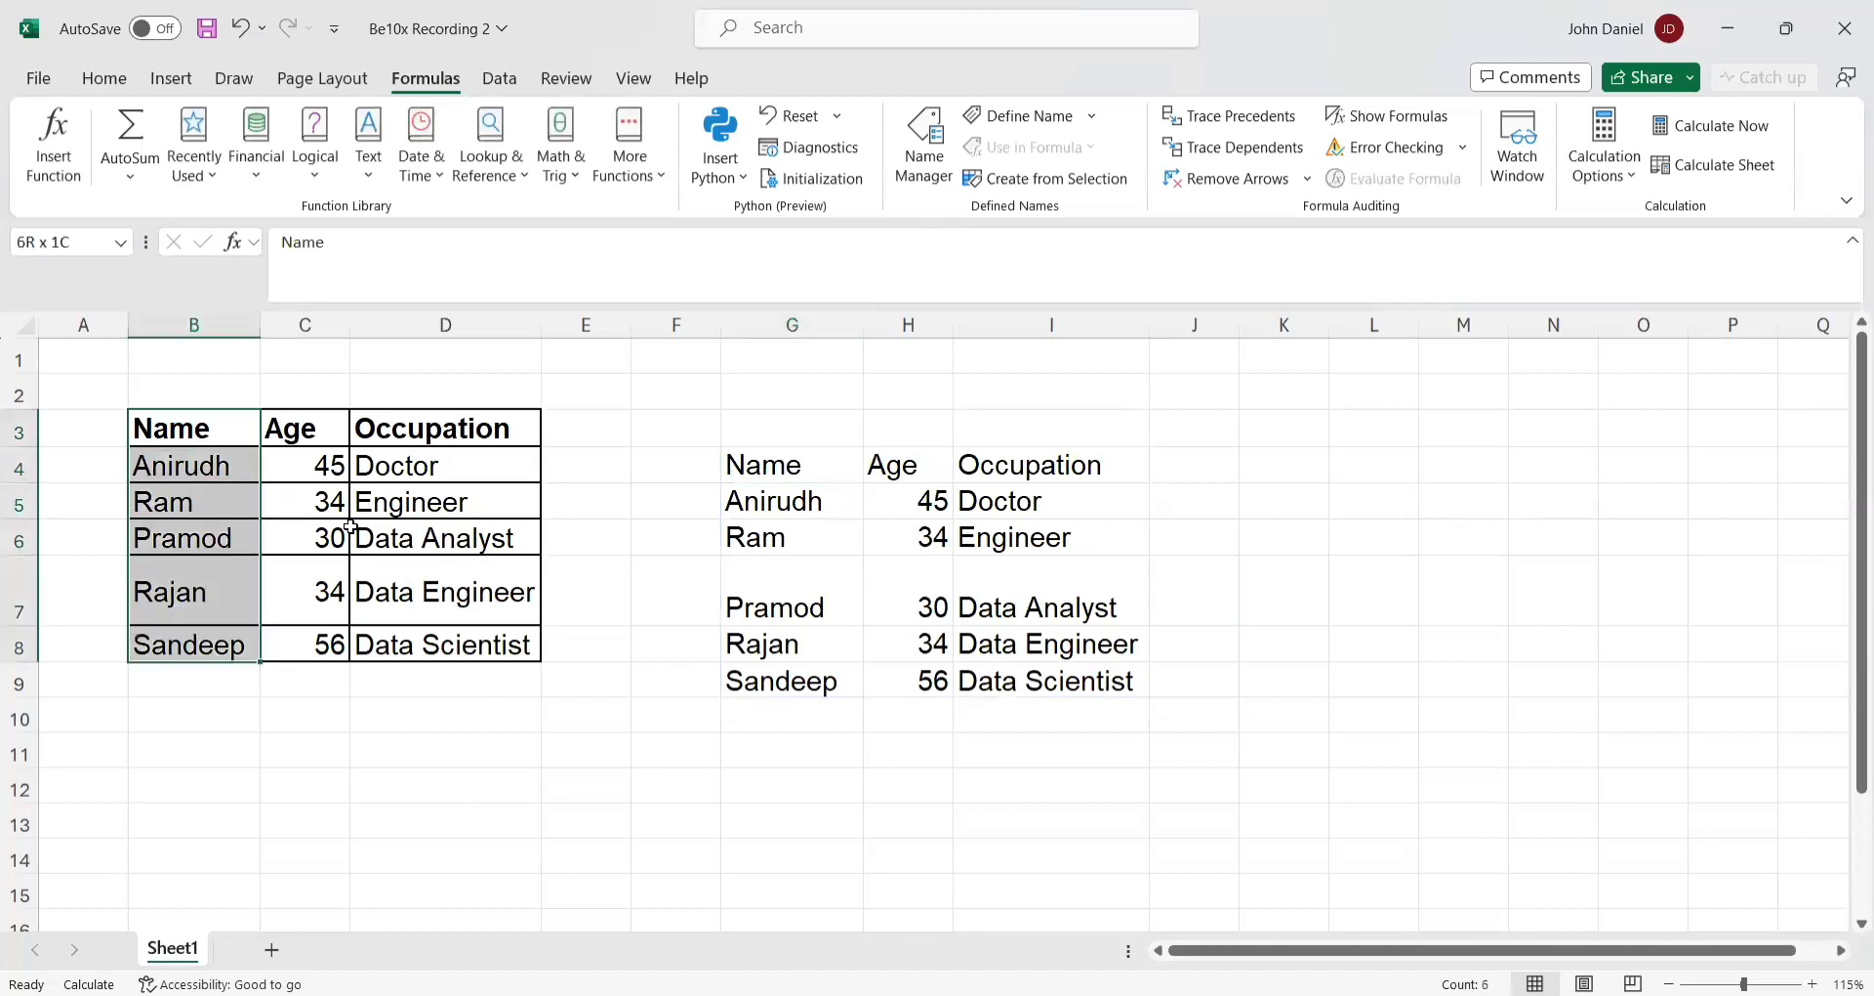
key("shift+Right")
key("shift+Right")
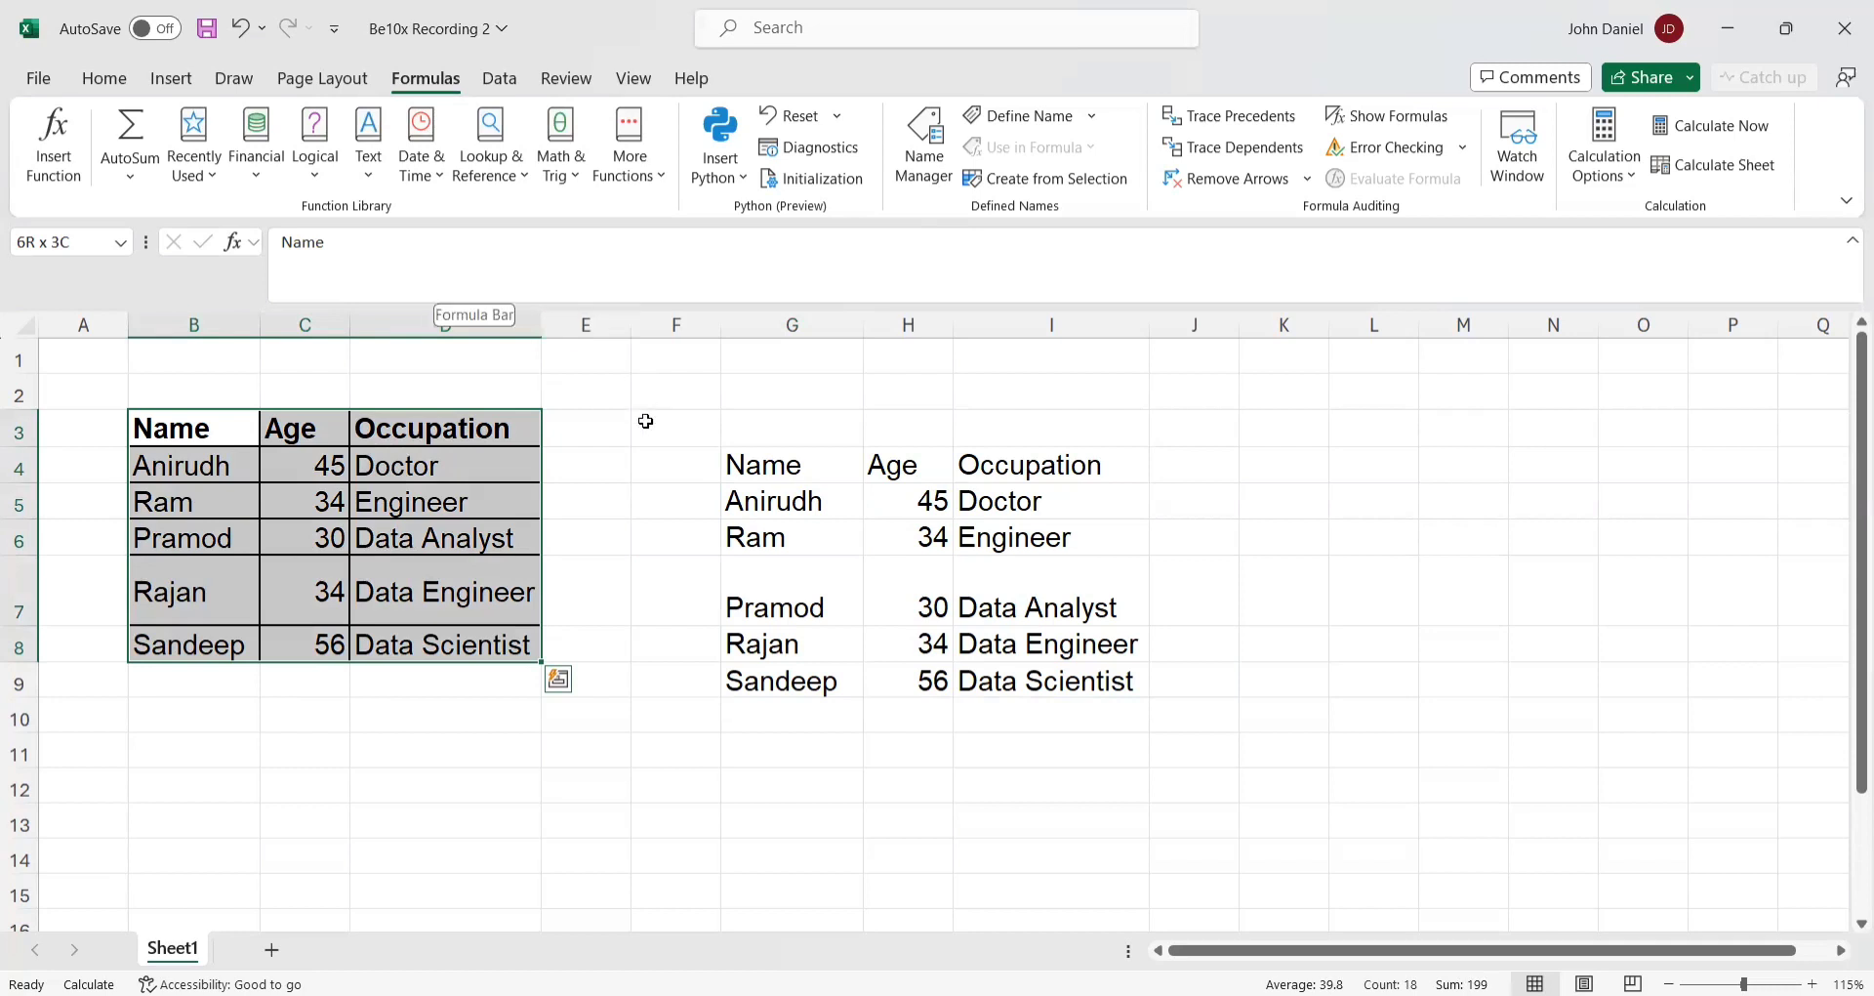
- Enter a Python formula in cell K4 that reads B3:D8 with headers=True, and clear the cell again
left_click(1291, 461)
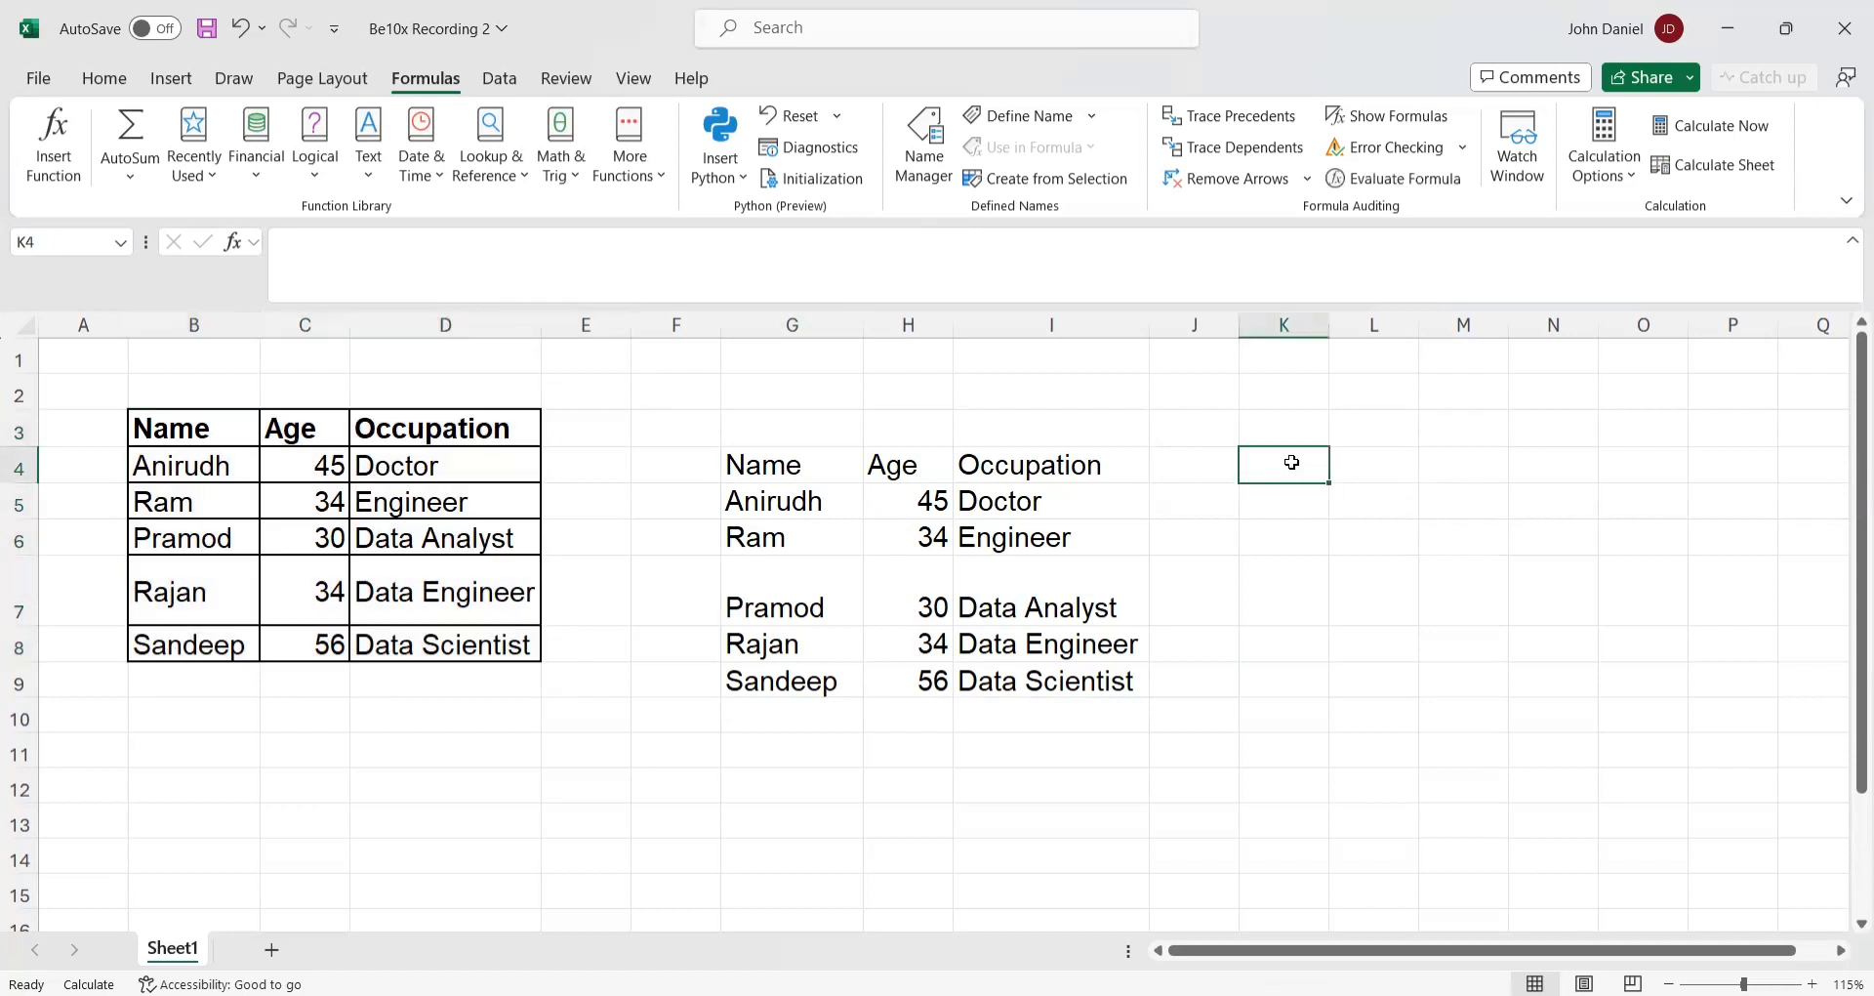
type("=p")
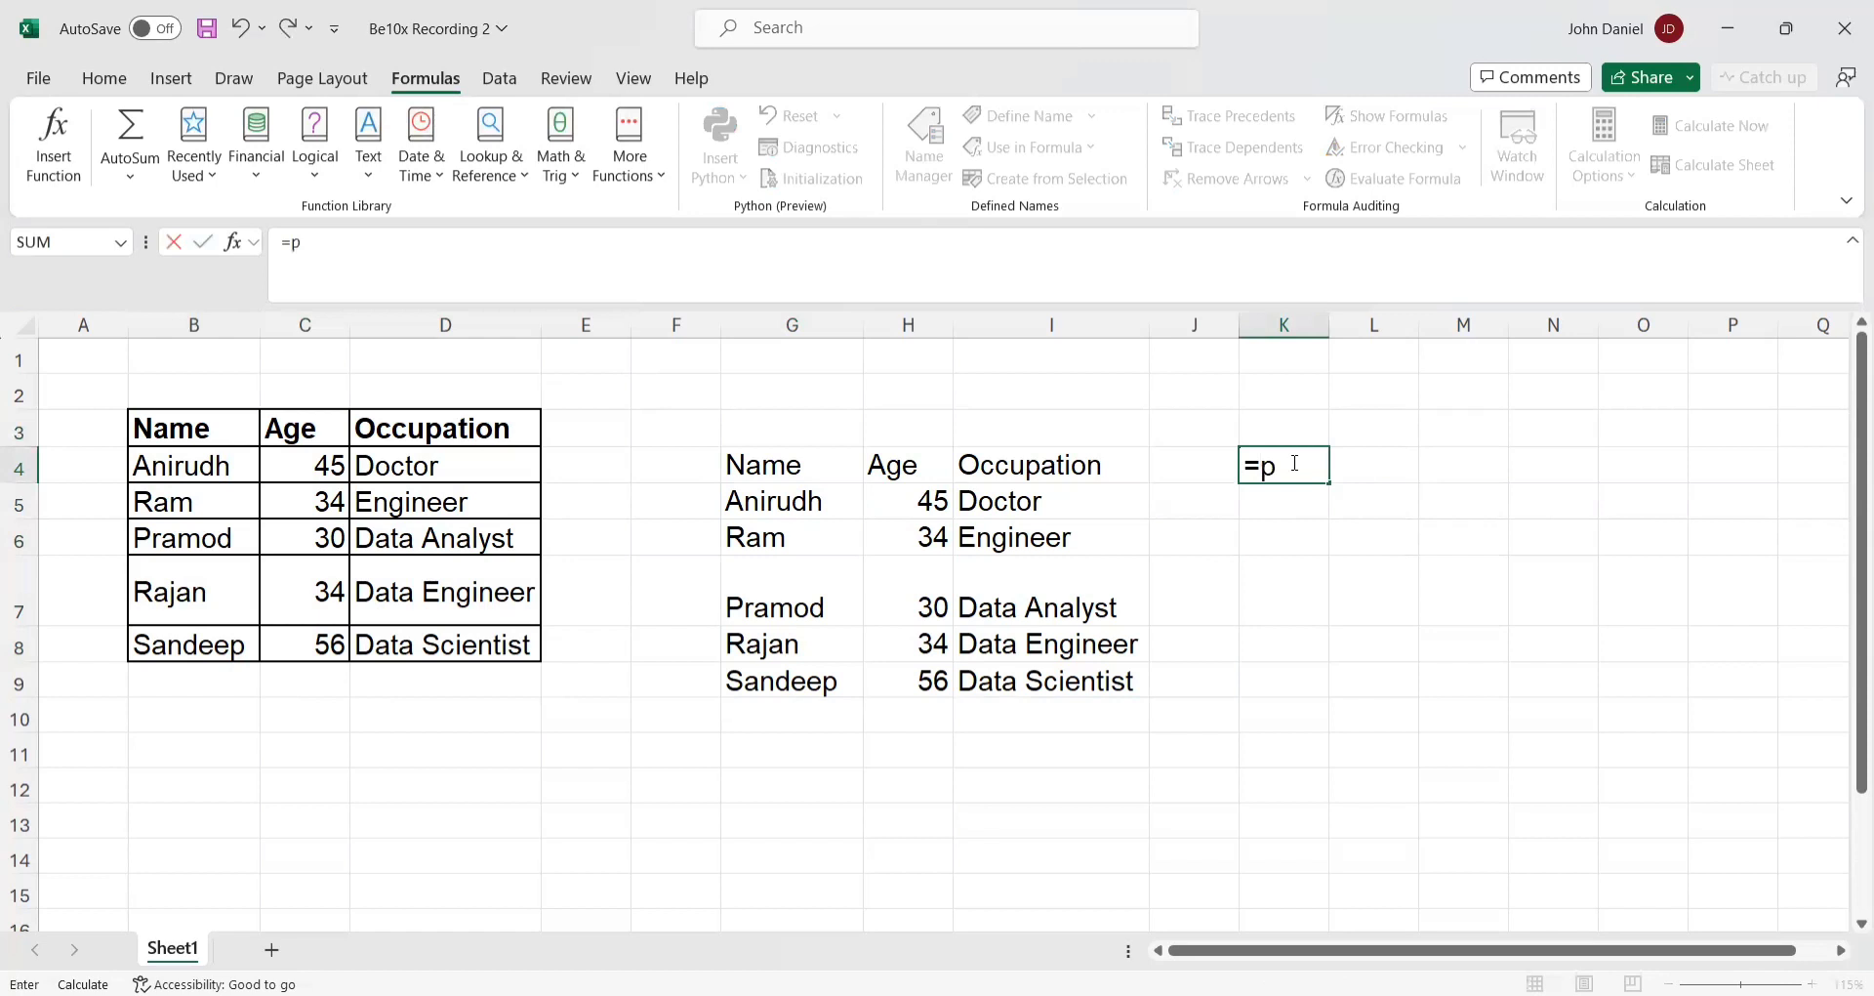
type("y")
key("Tab")
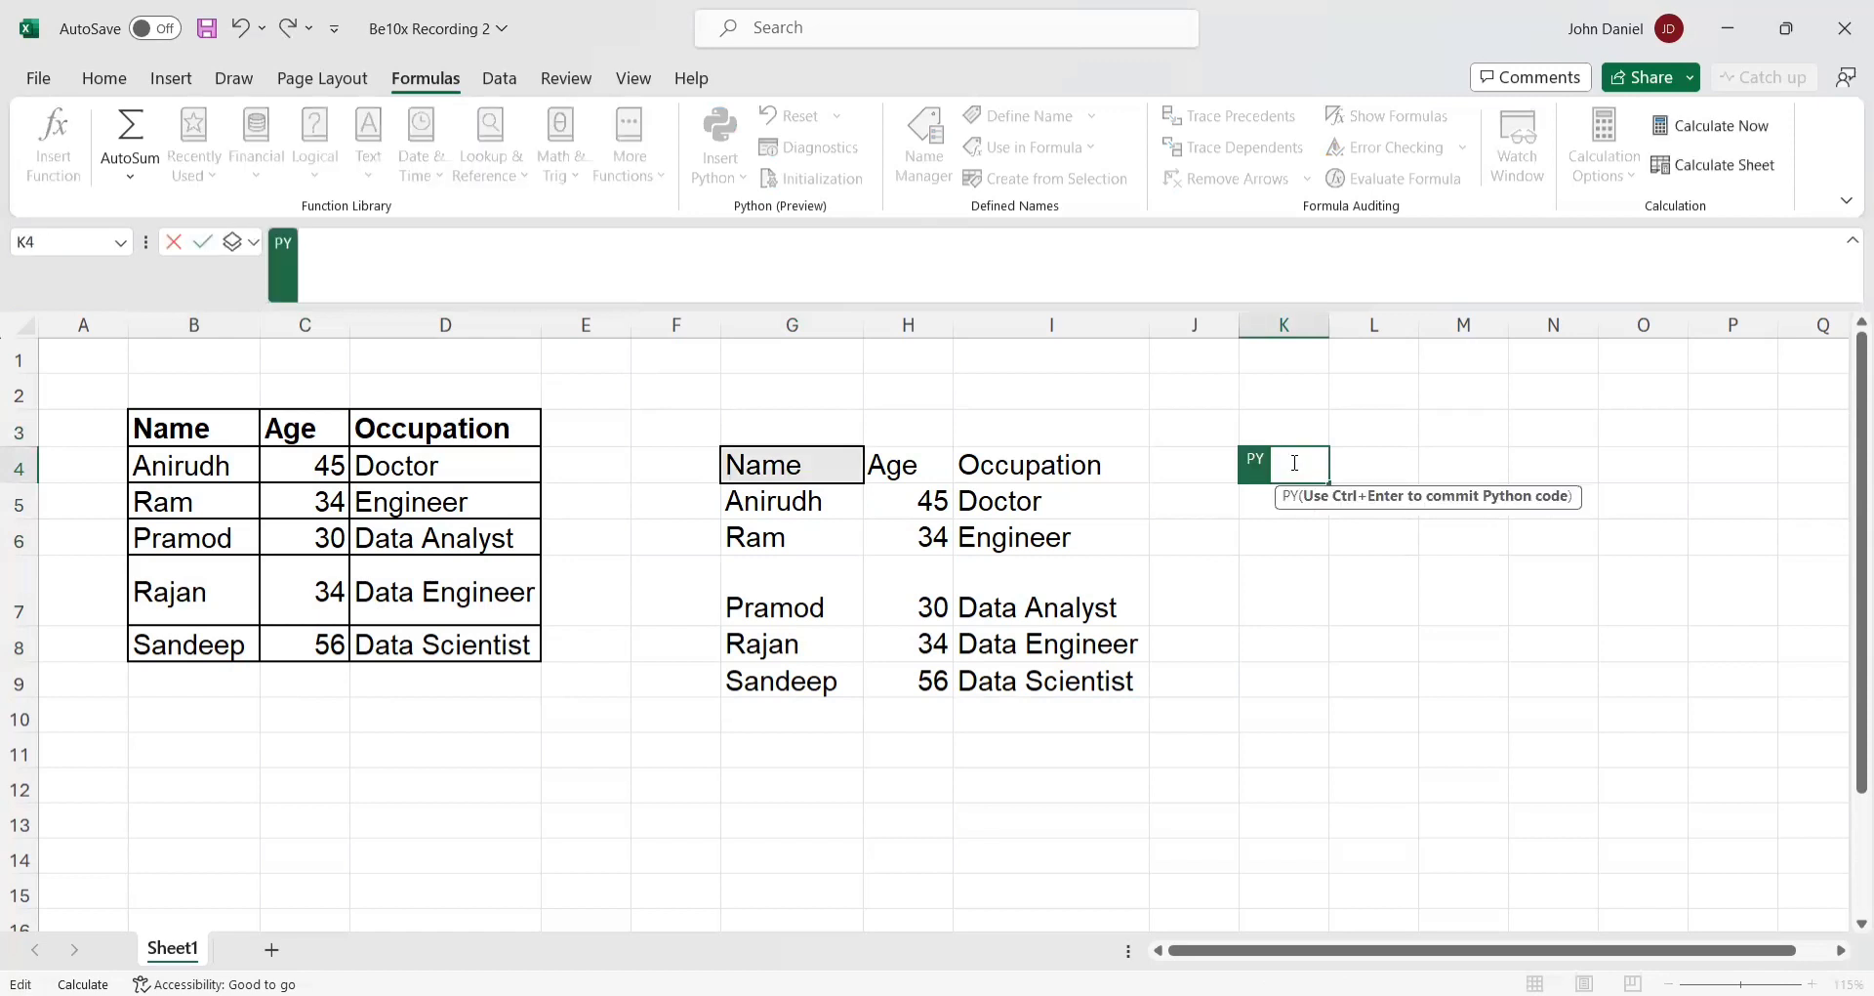
left_click(225, 431)
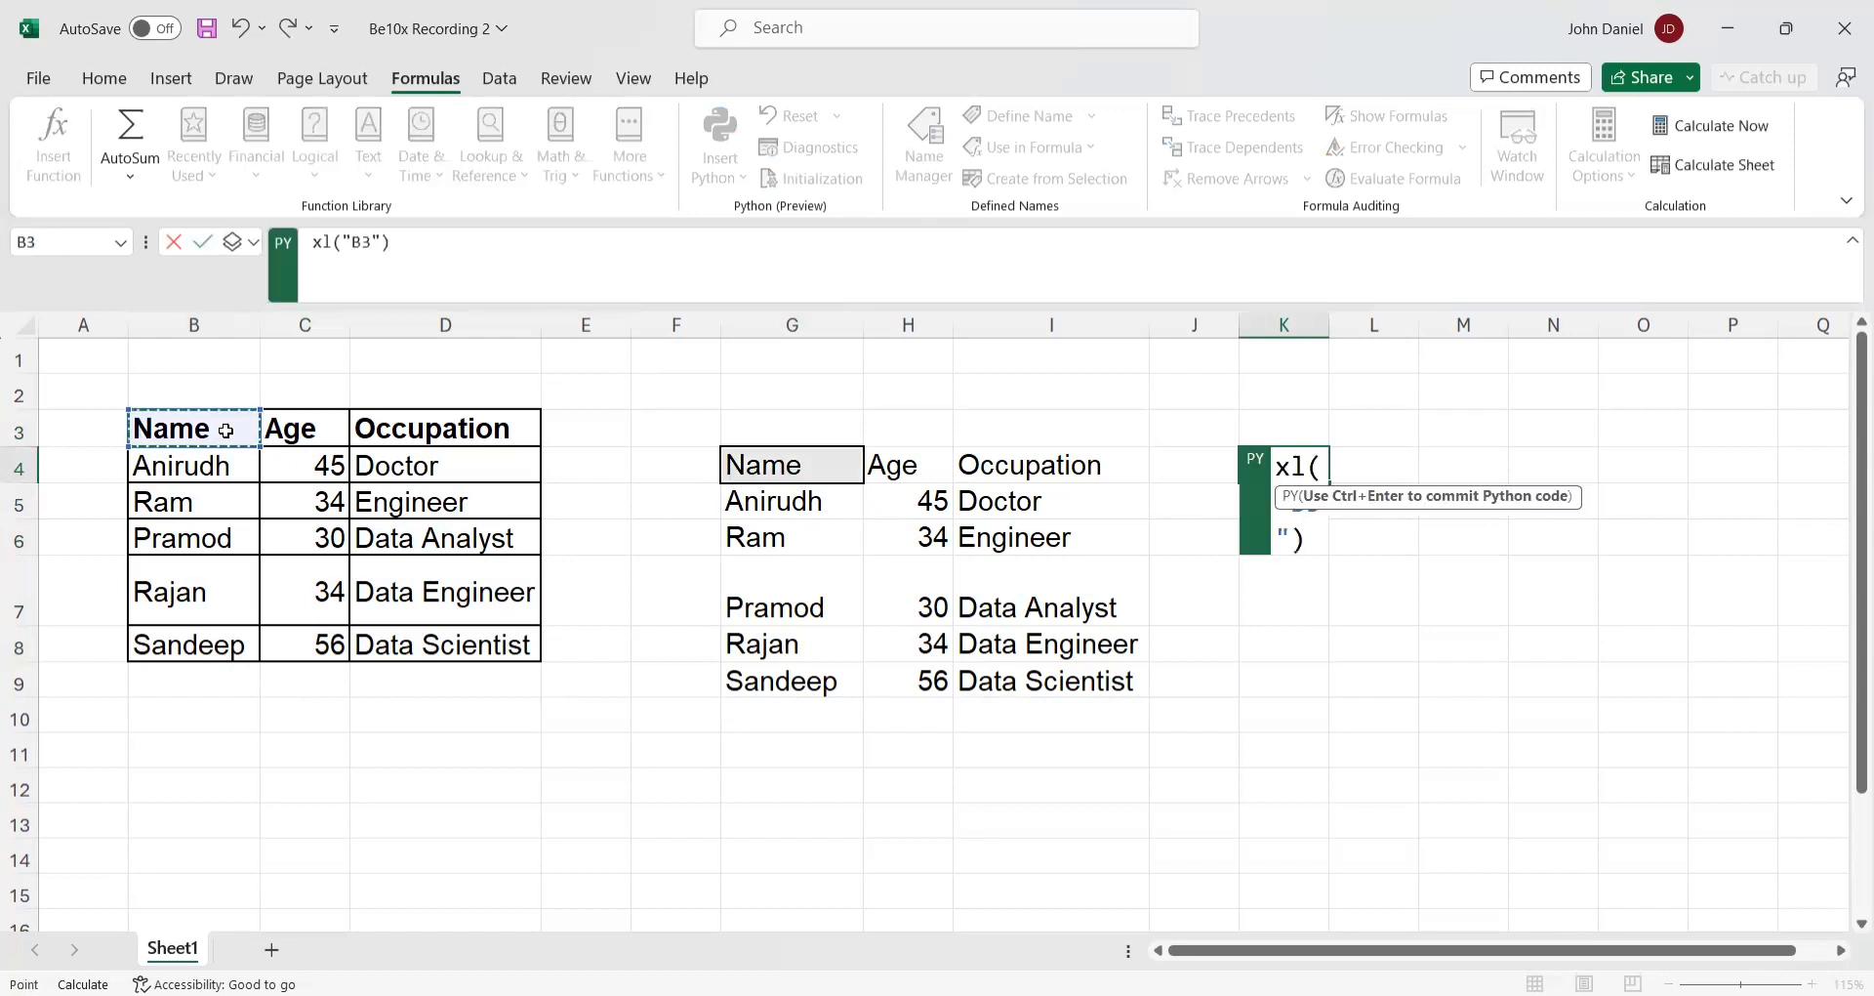
key("shift+Right")
key("shift+Right")
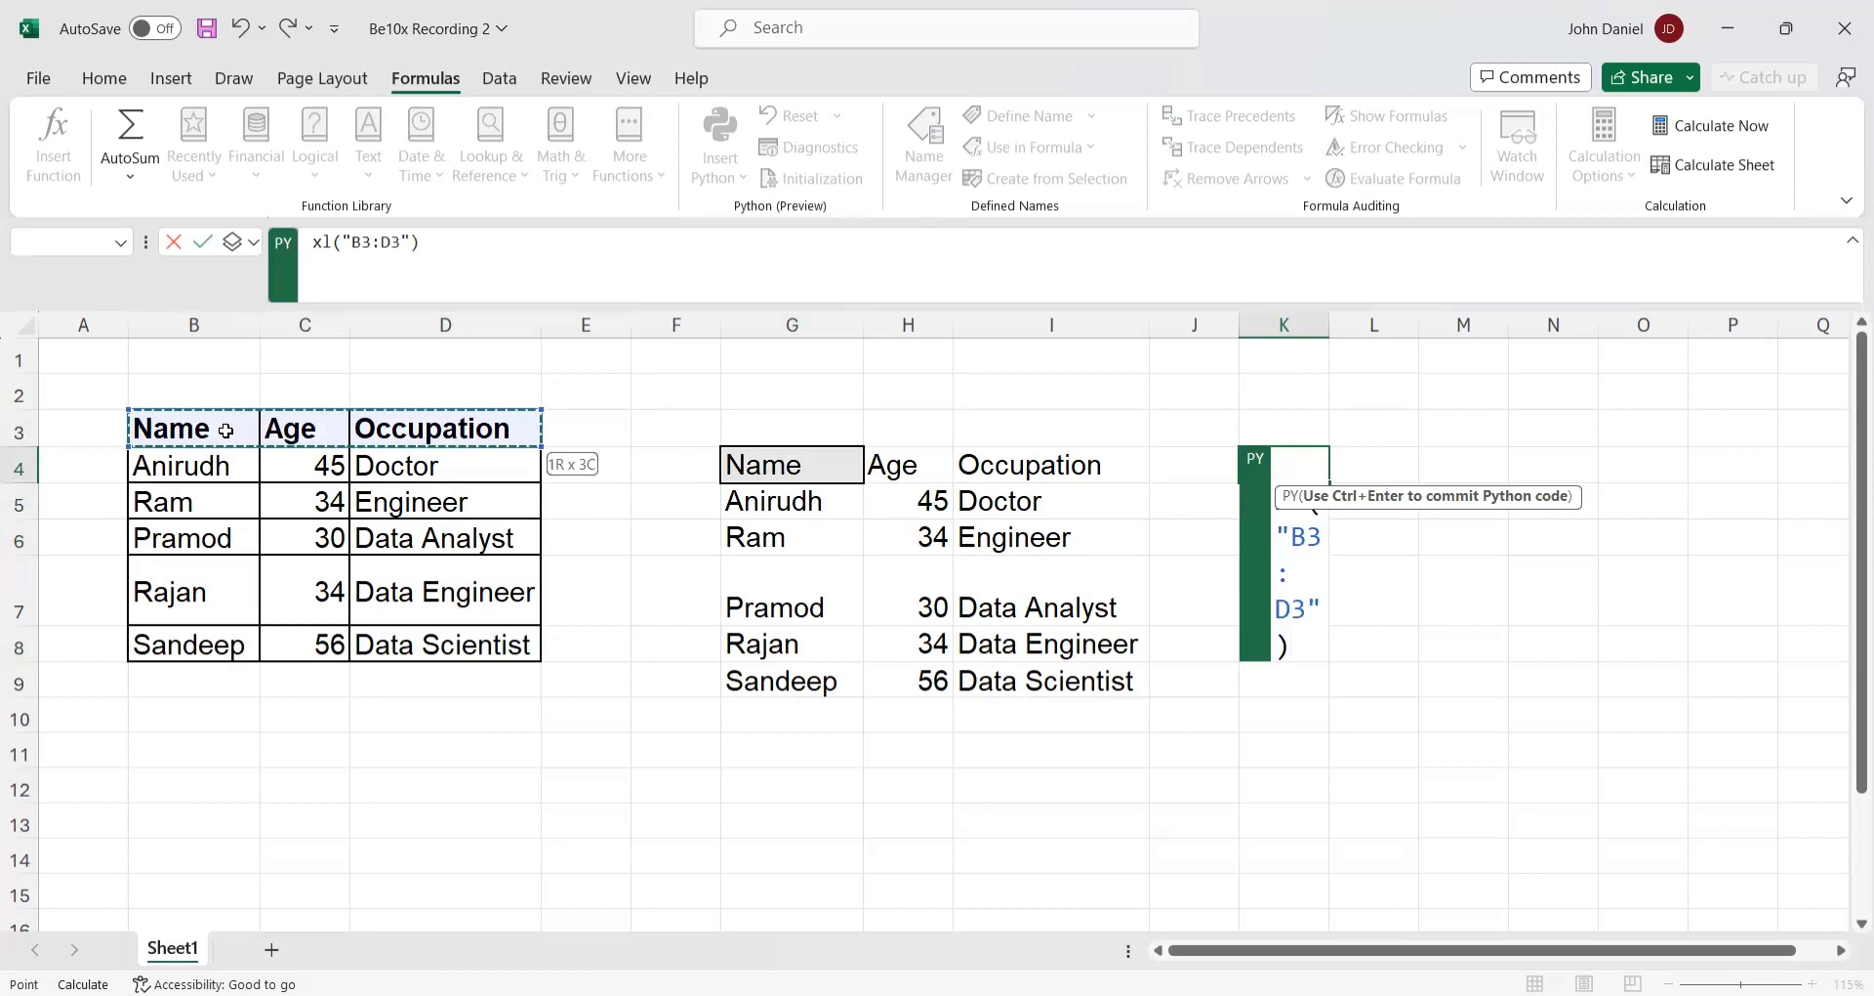
key("ctrl+shift+Down")
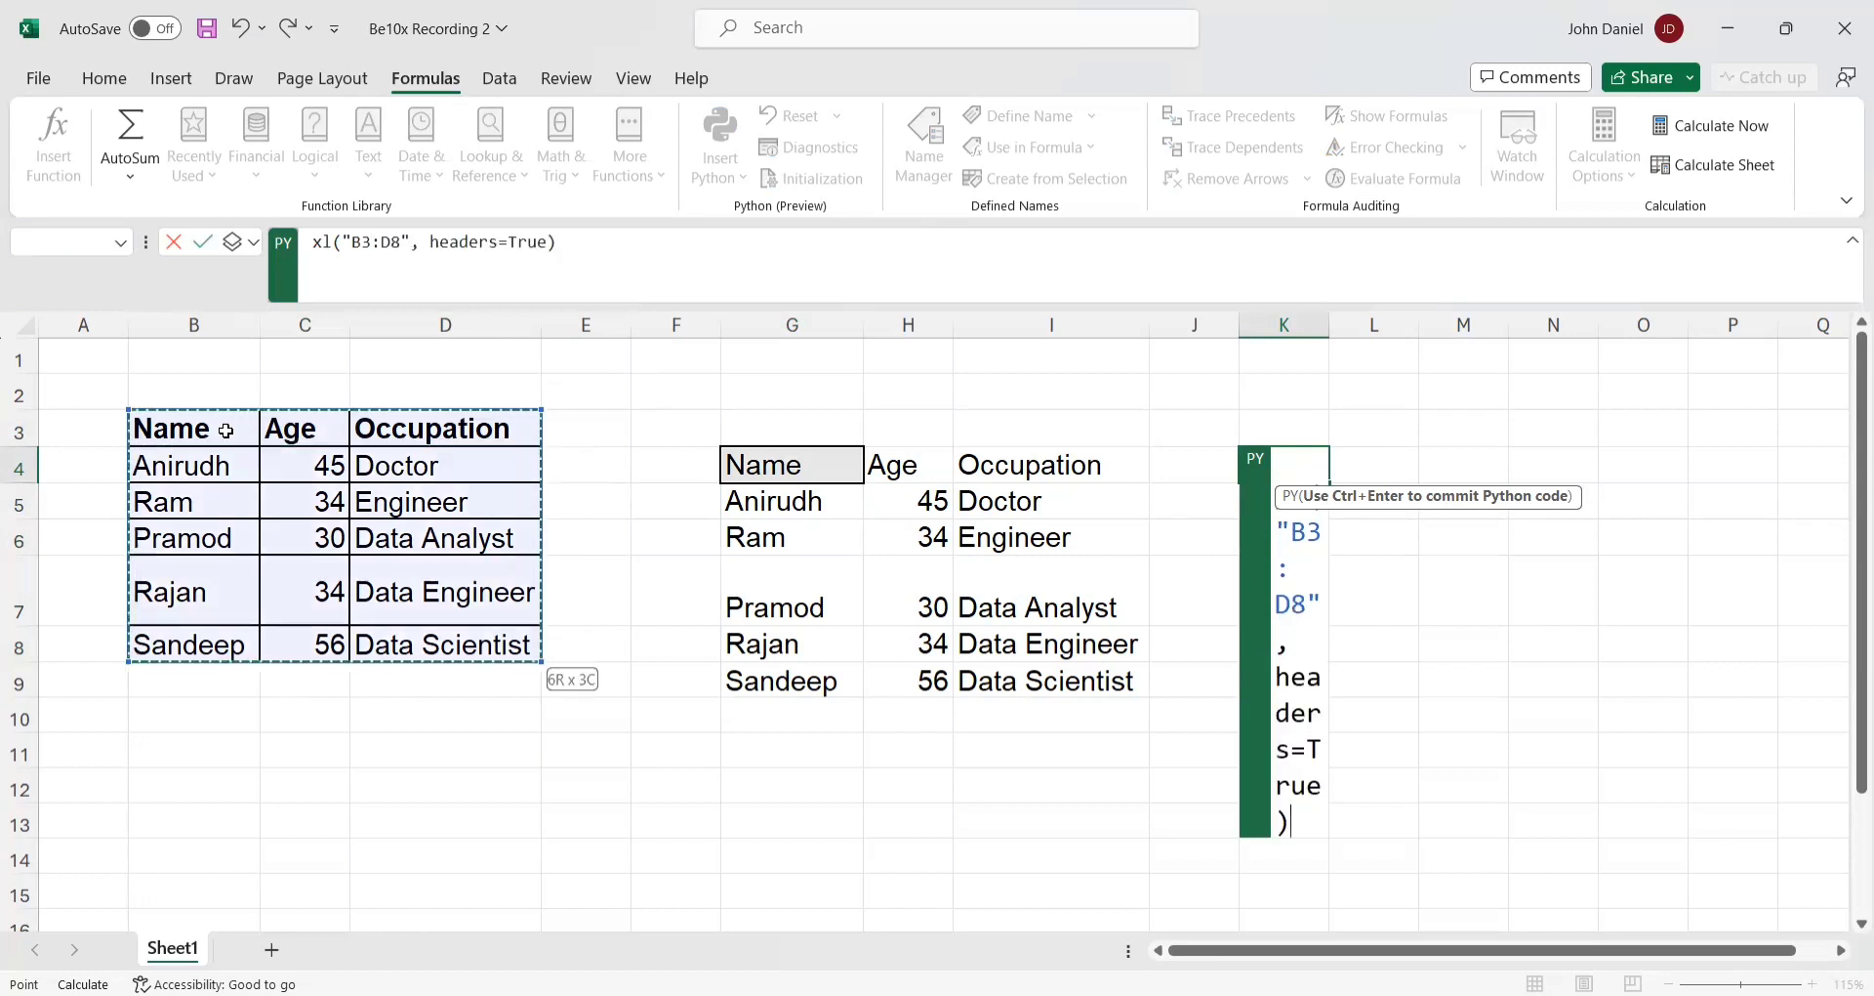
key("ctrl+Return")
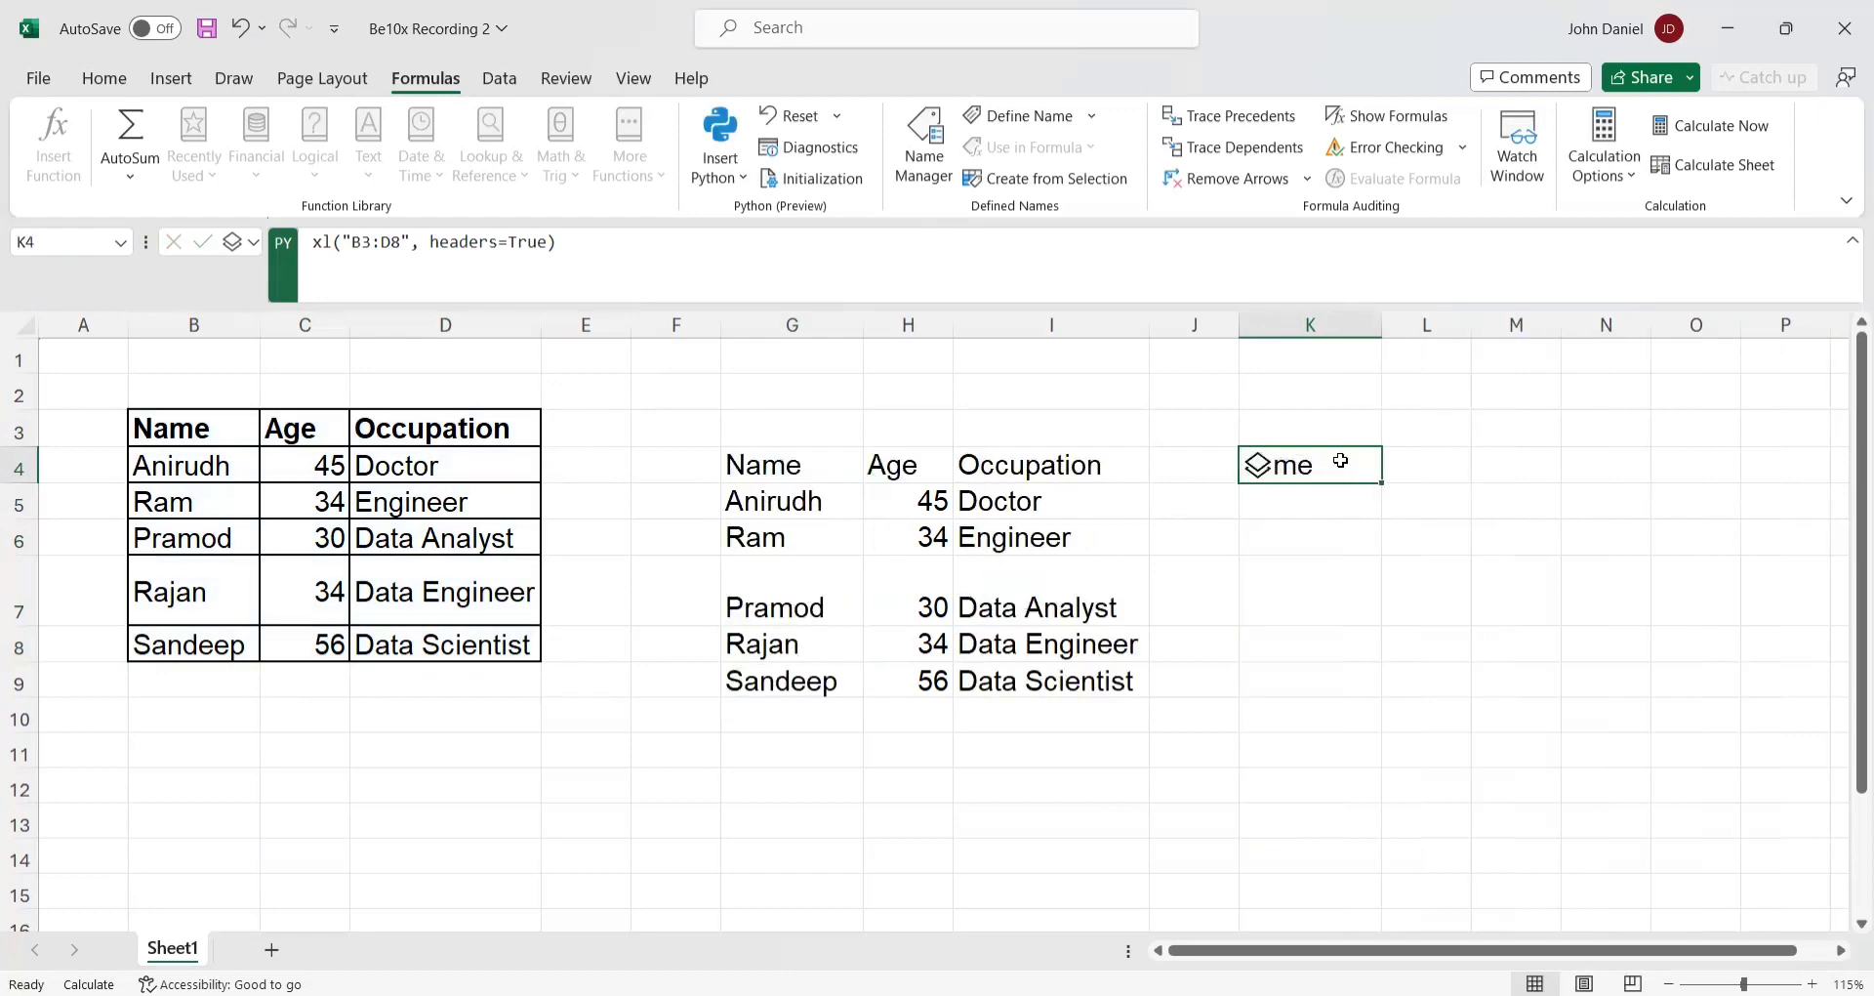
key("Delete")
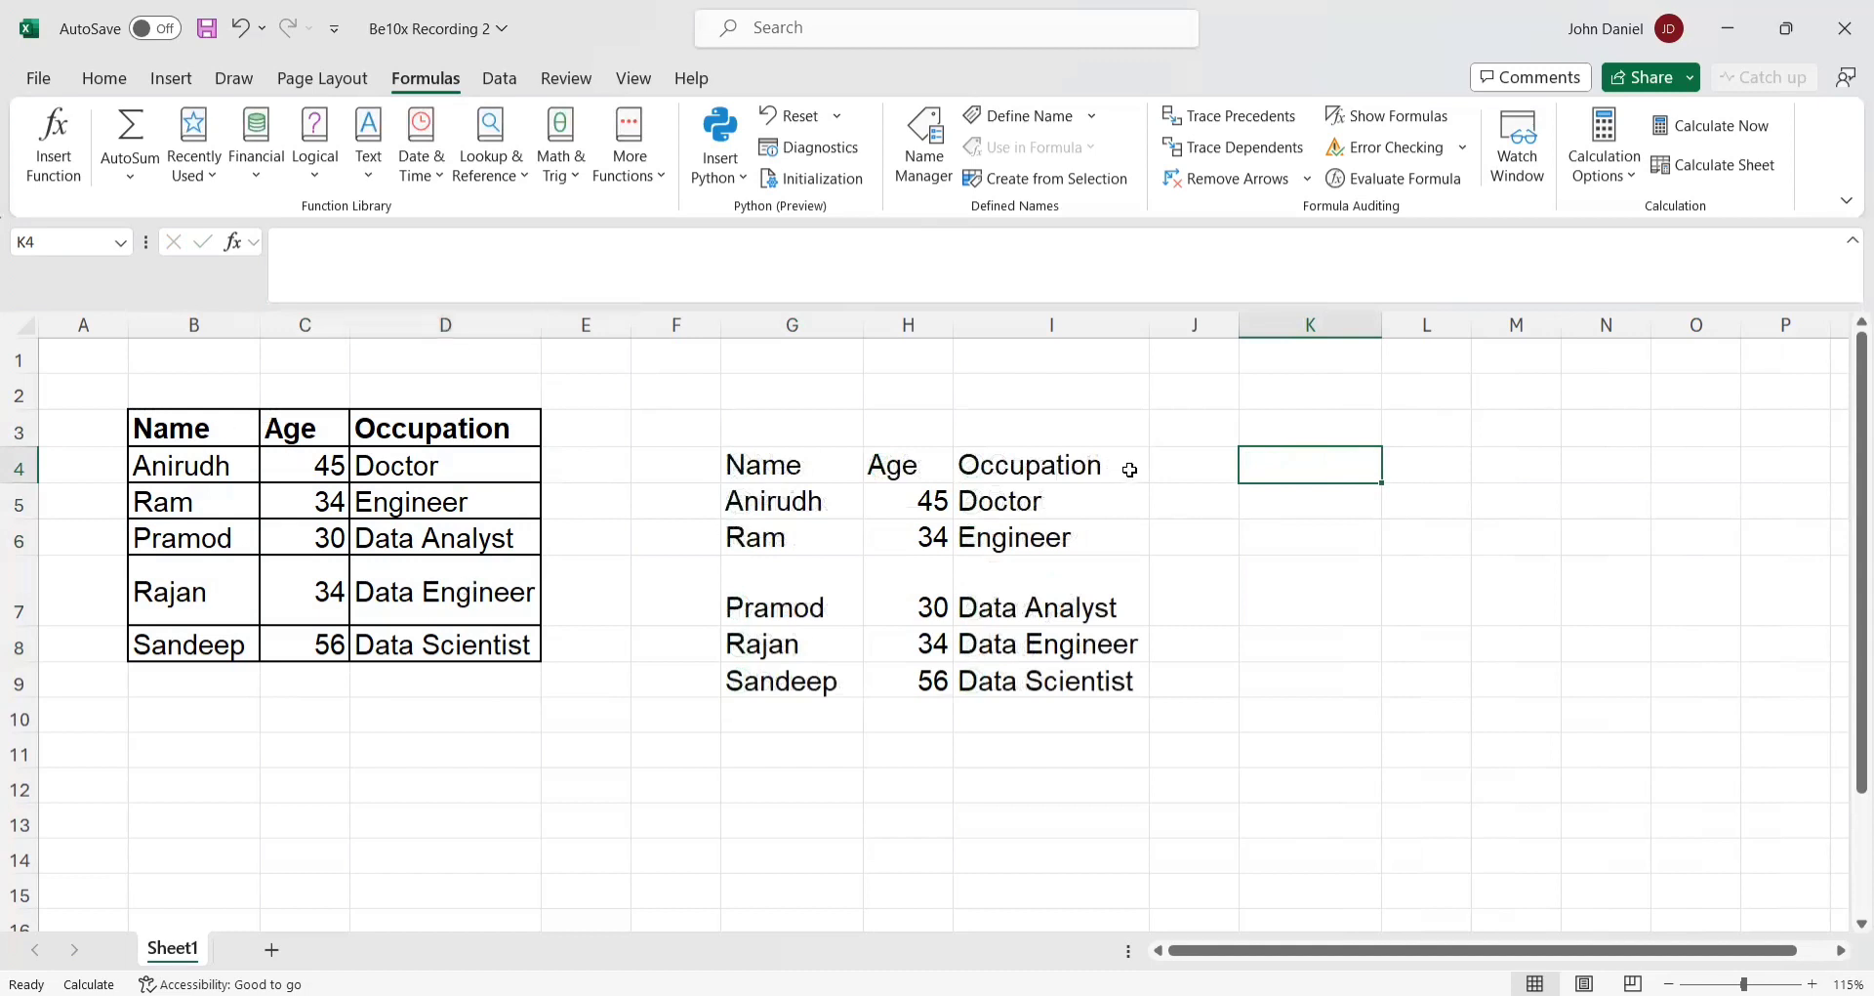
type("=")
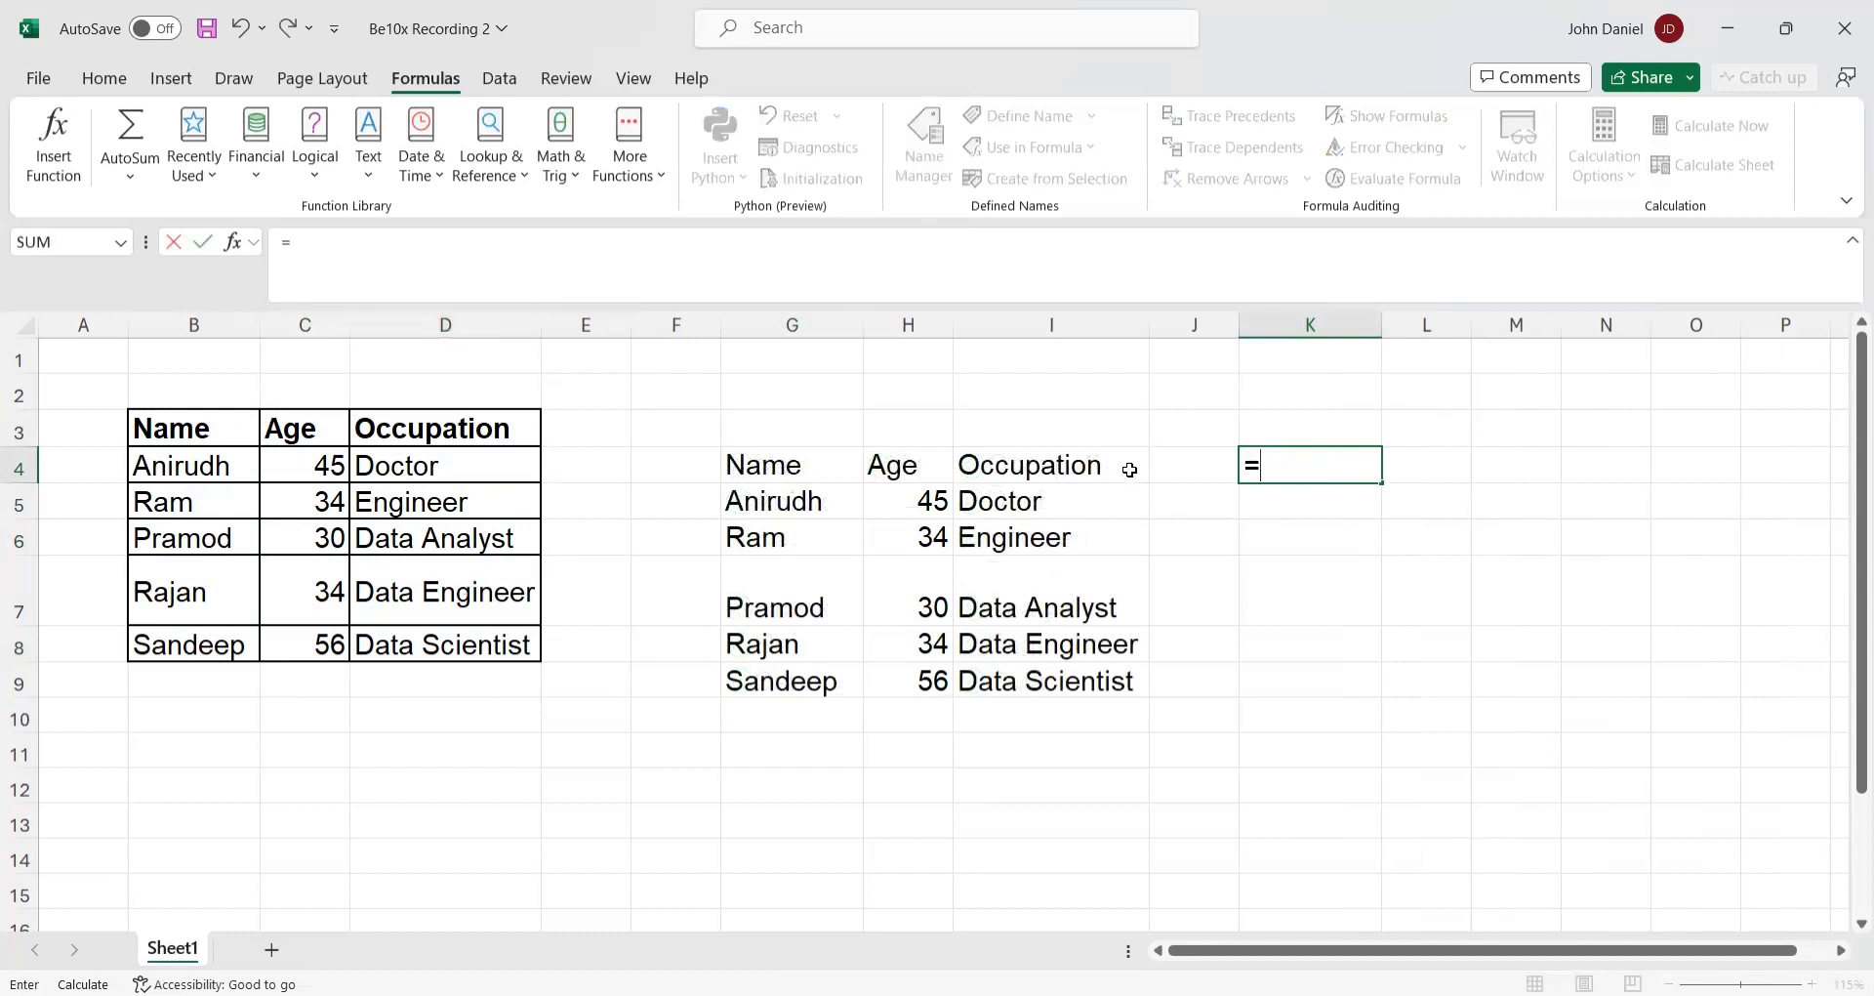
type("py")
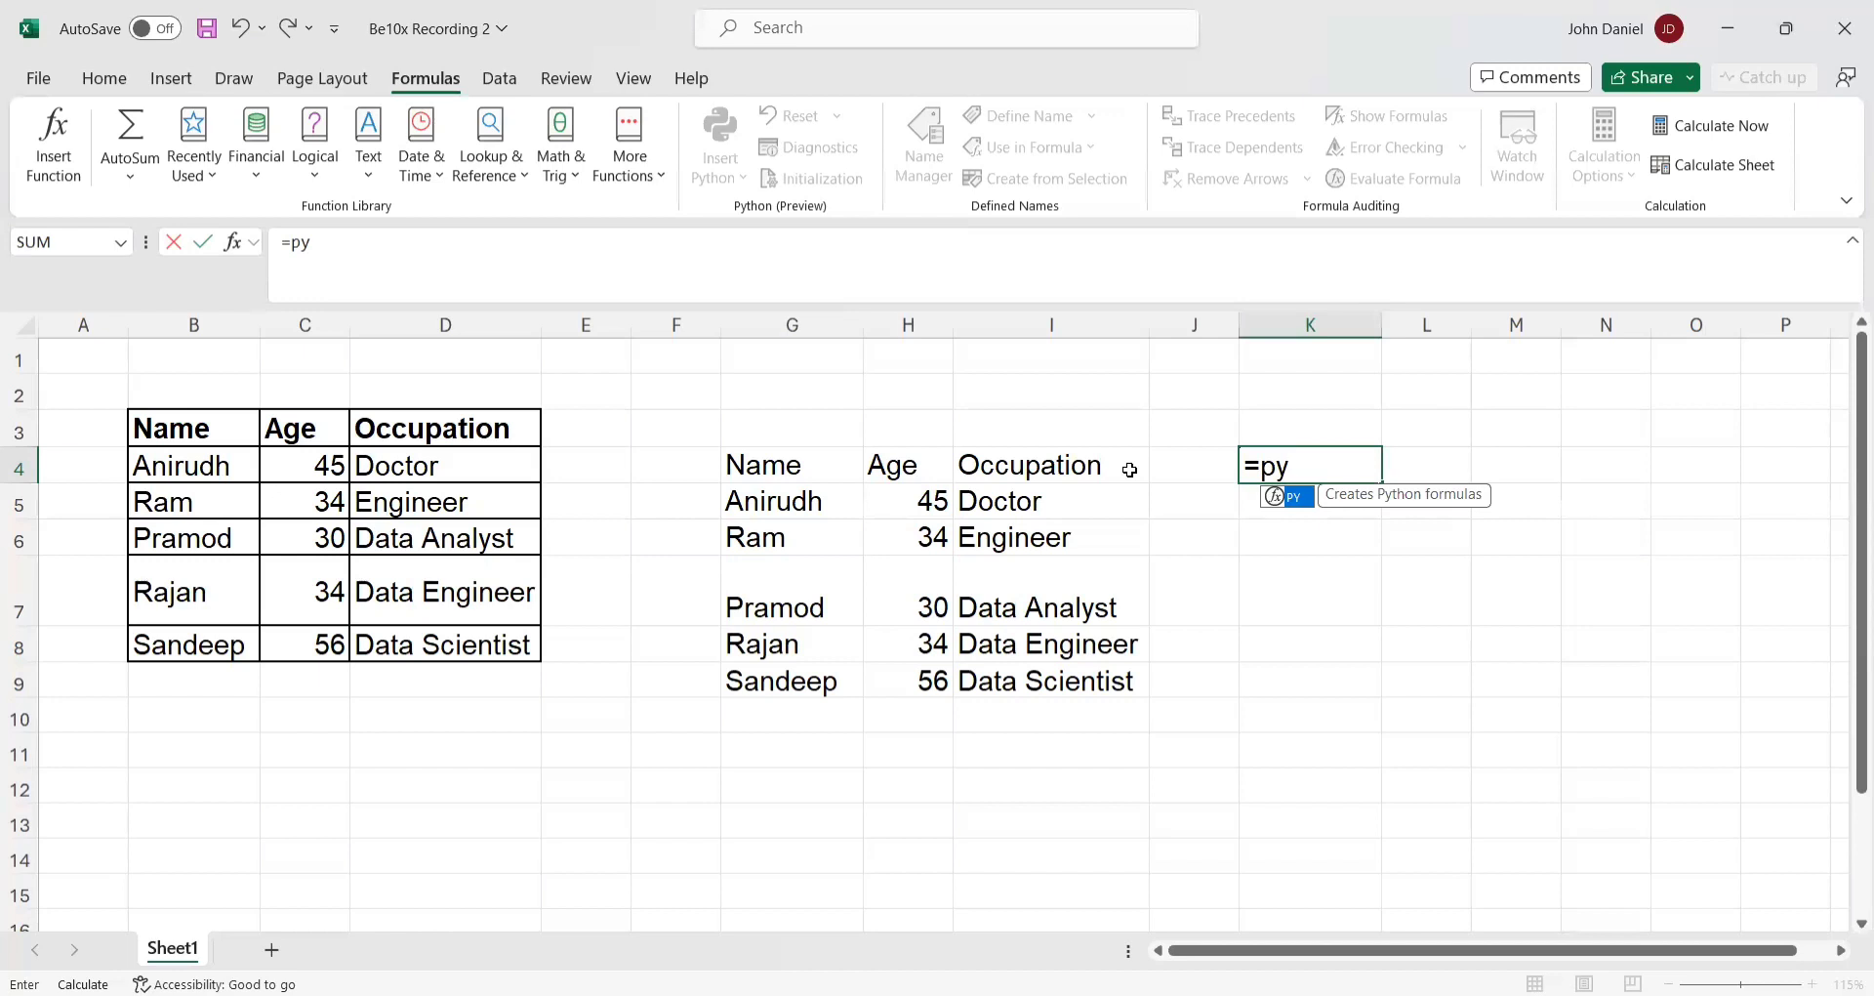
key("Tab")
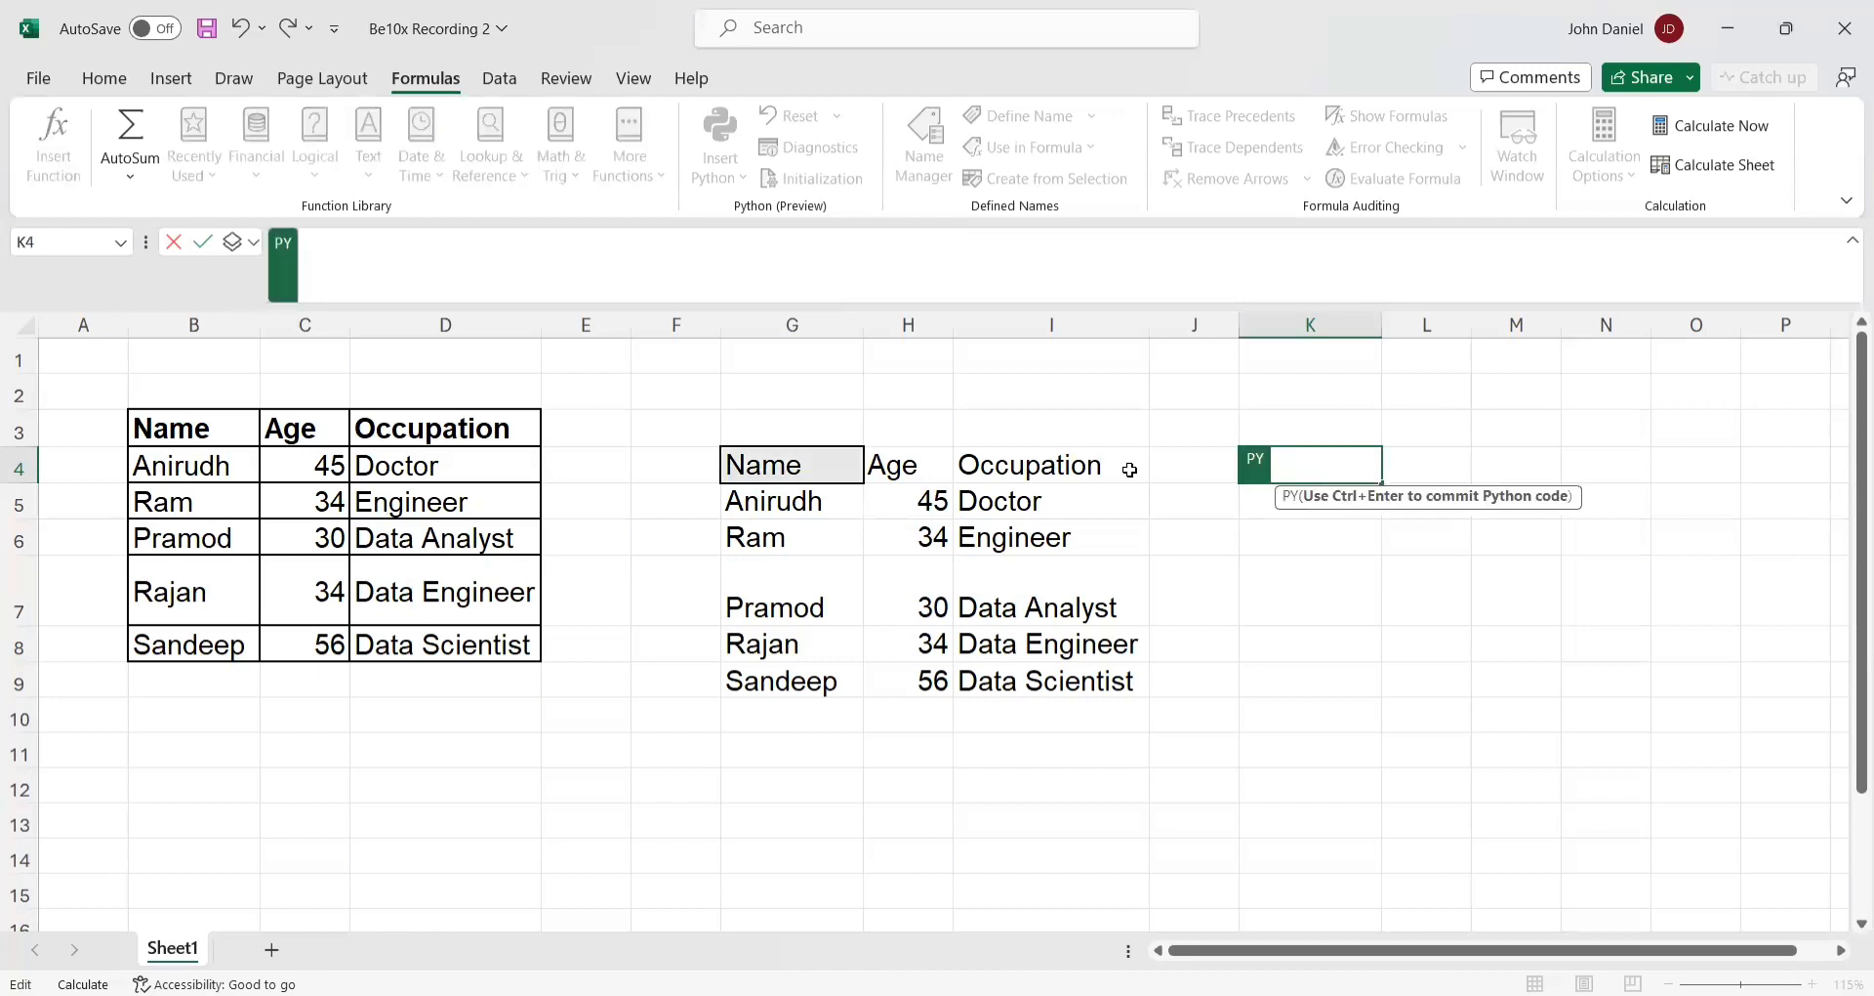
left_click(172, 426)
key("shift+Right")
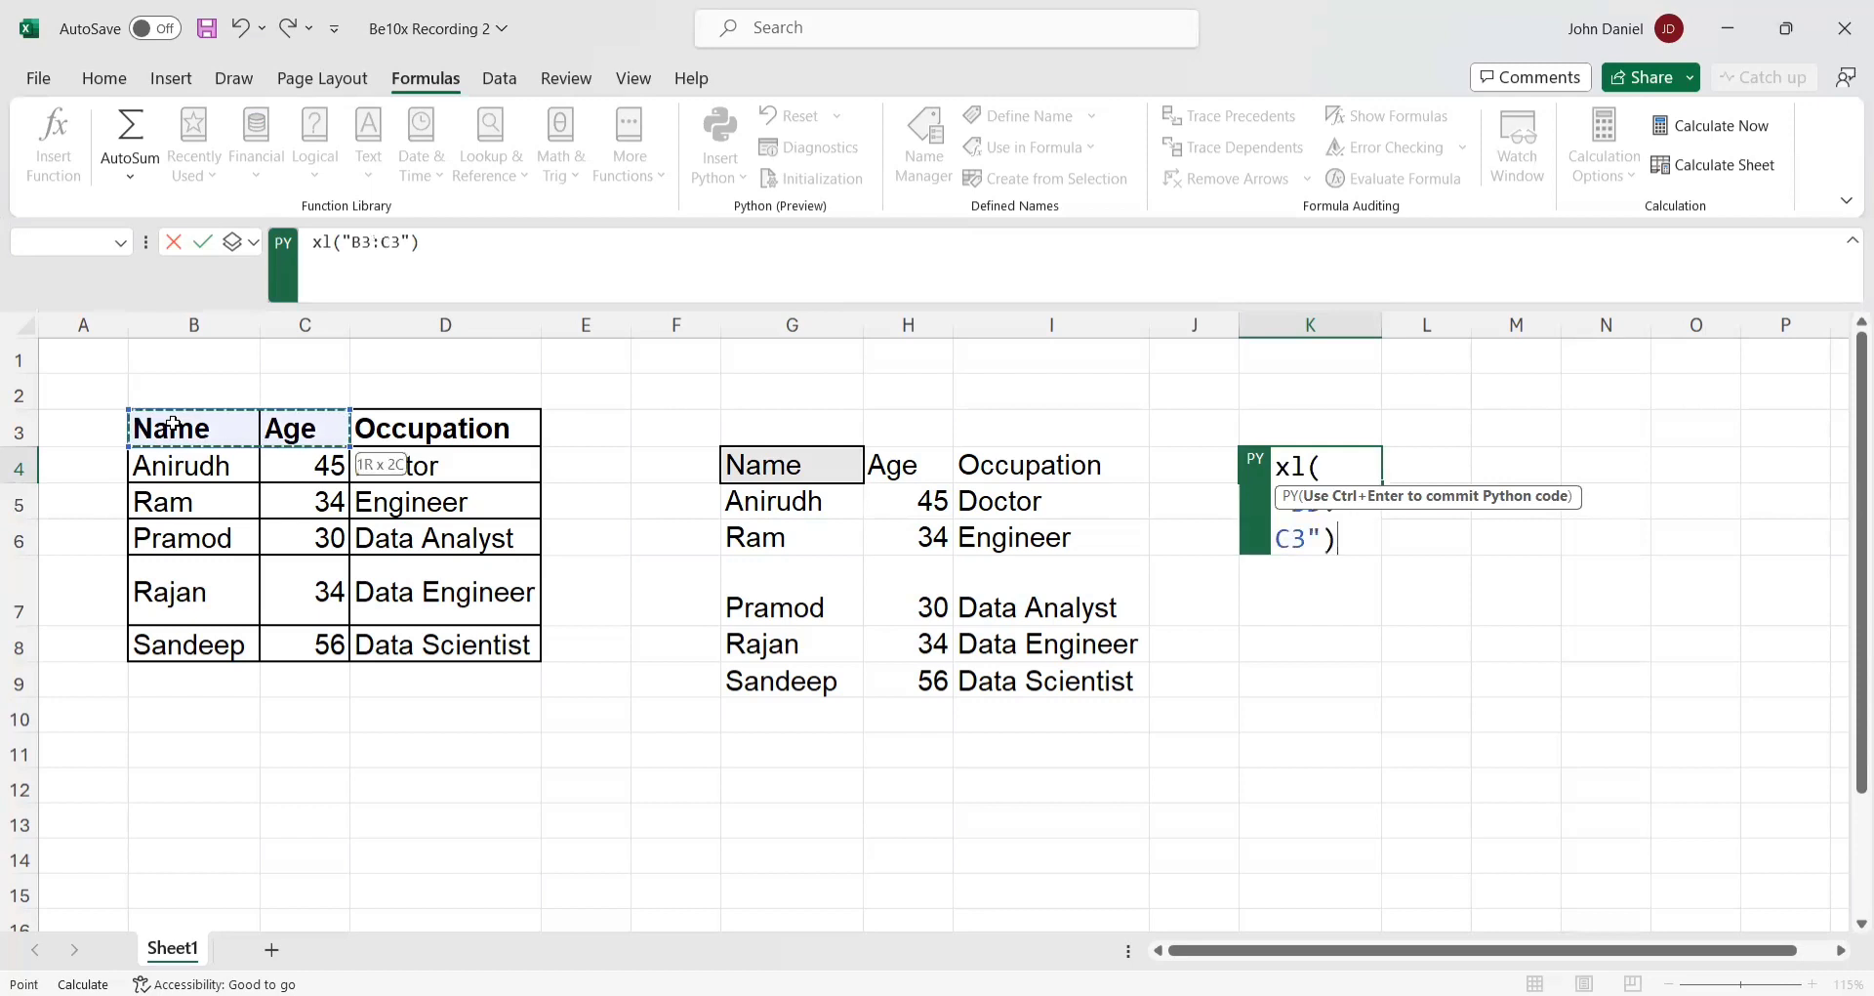
key("shift+Right")
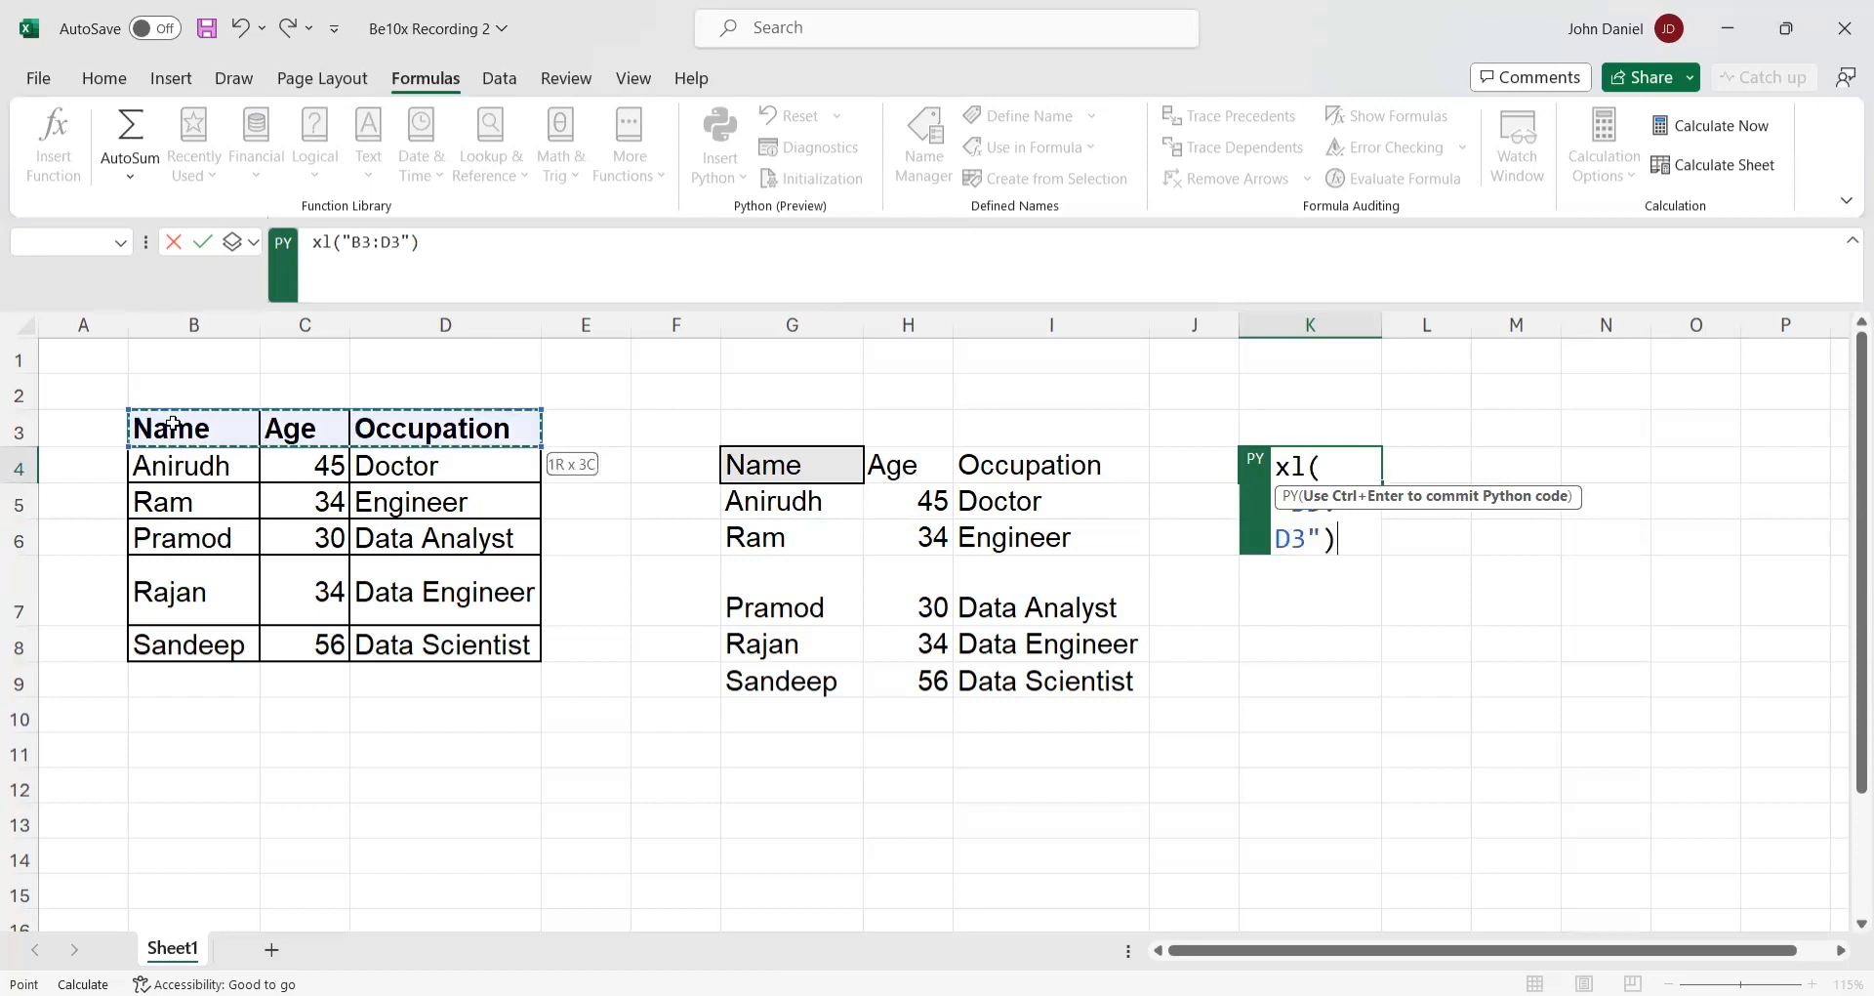
key("ctrl+shift+Down")
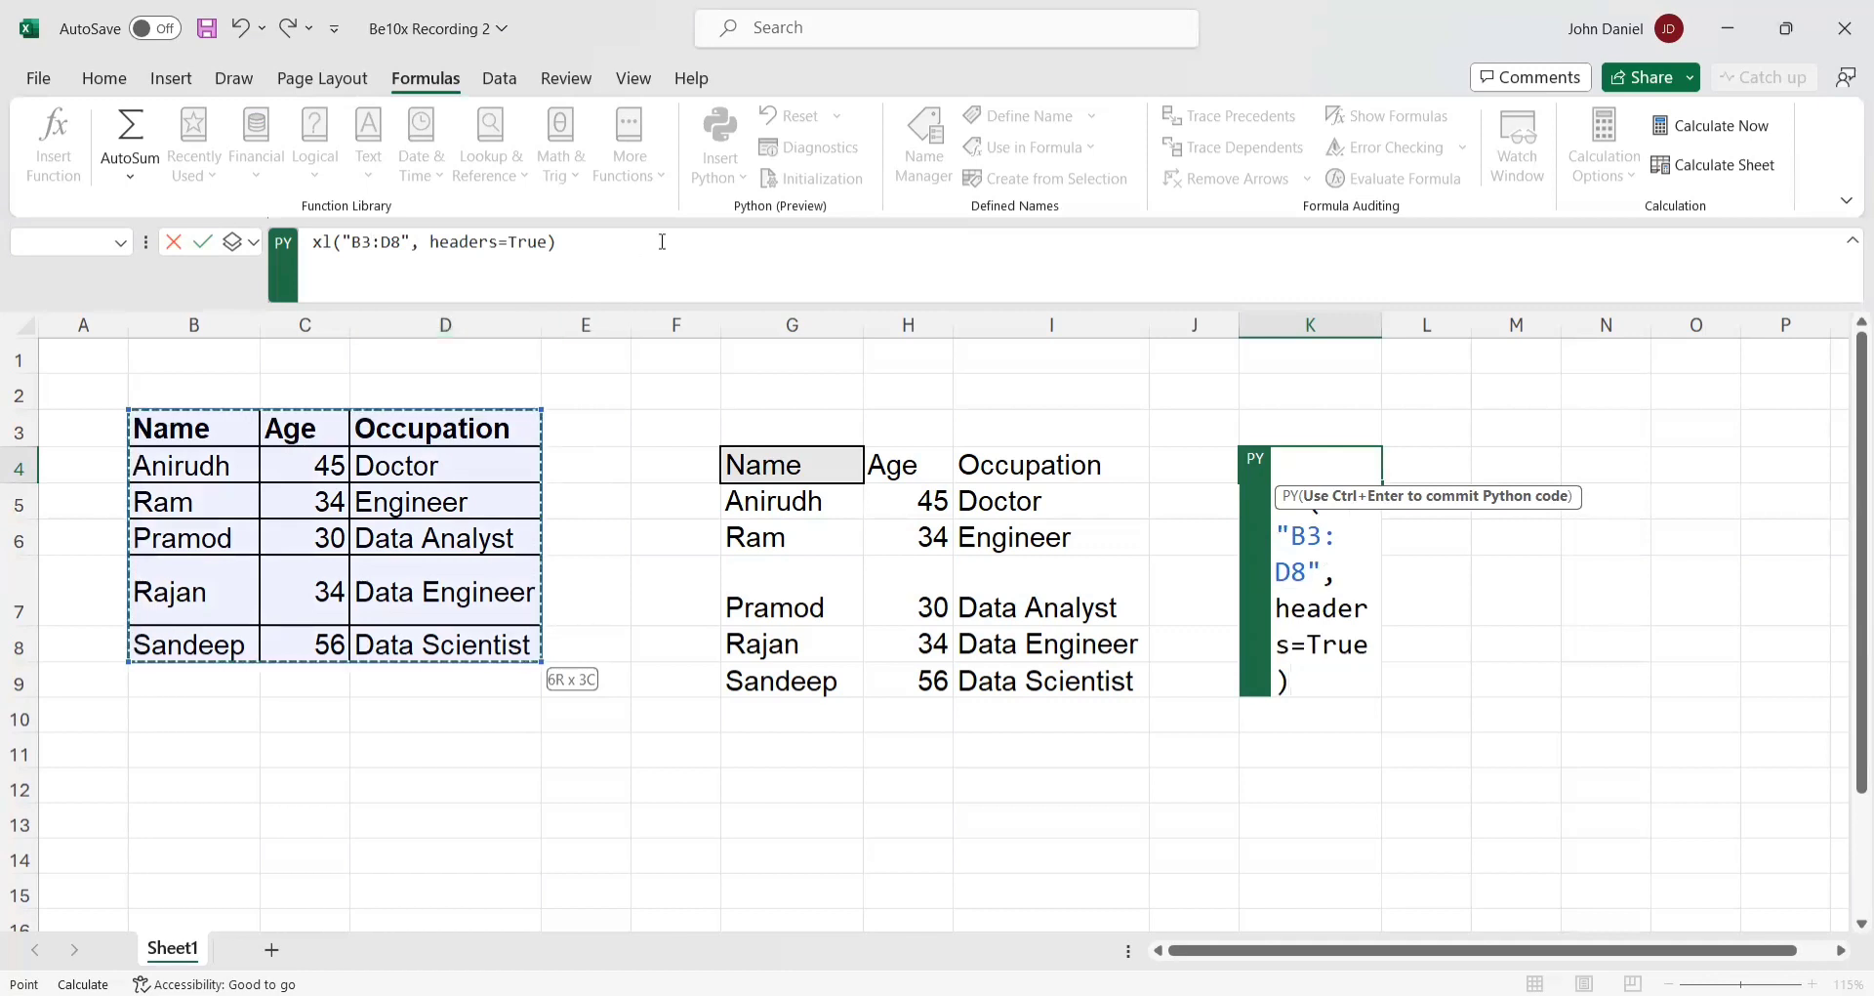
key("ctrl+Return")
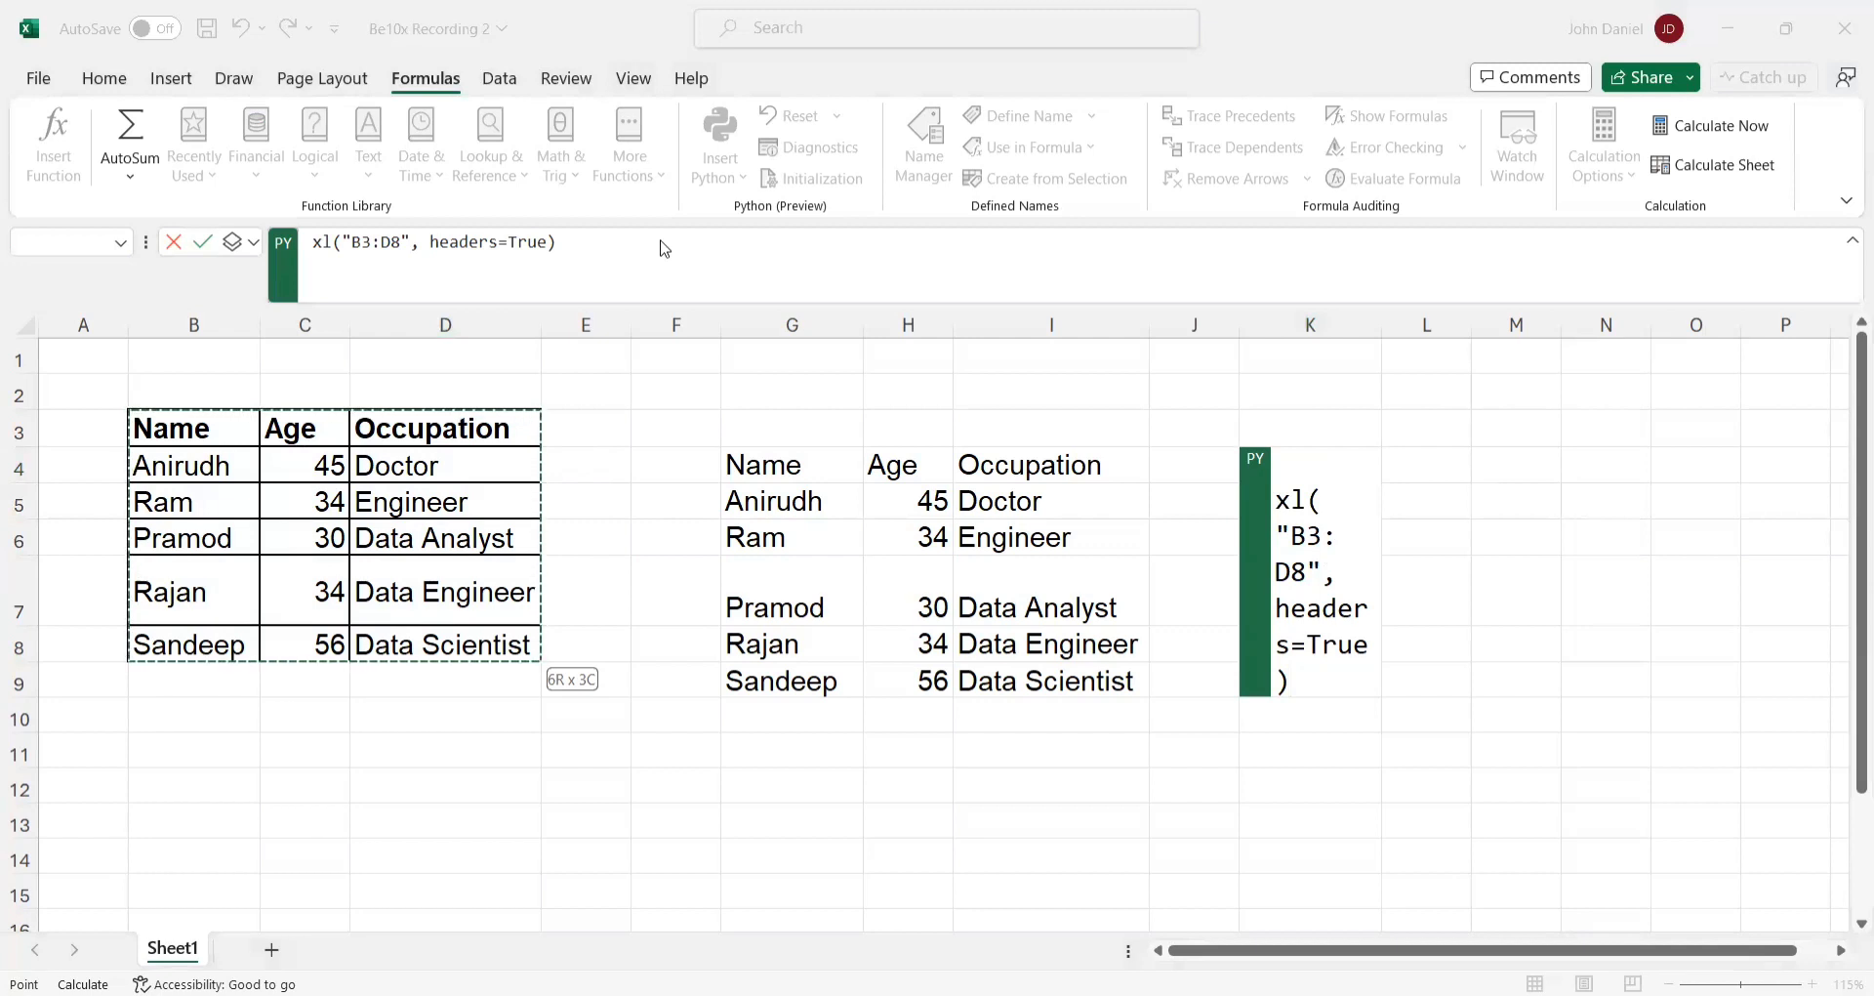
left_click(660, 247)
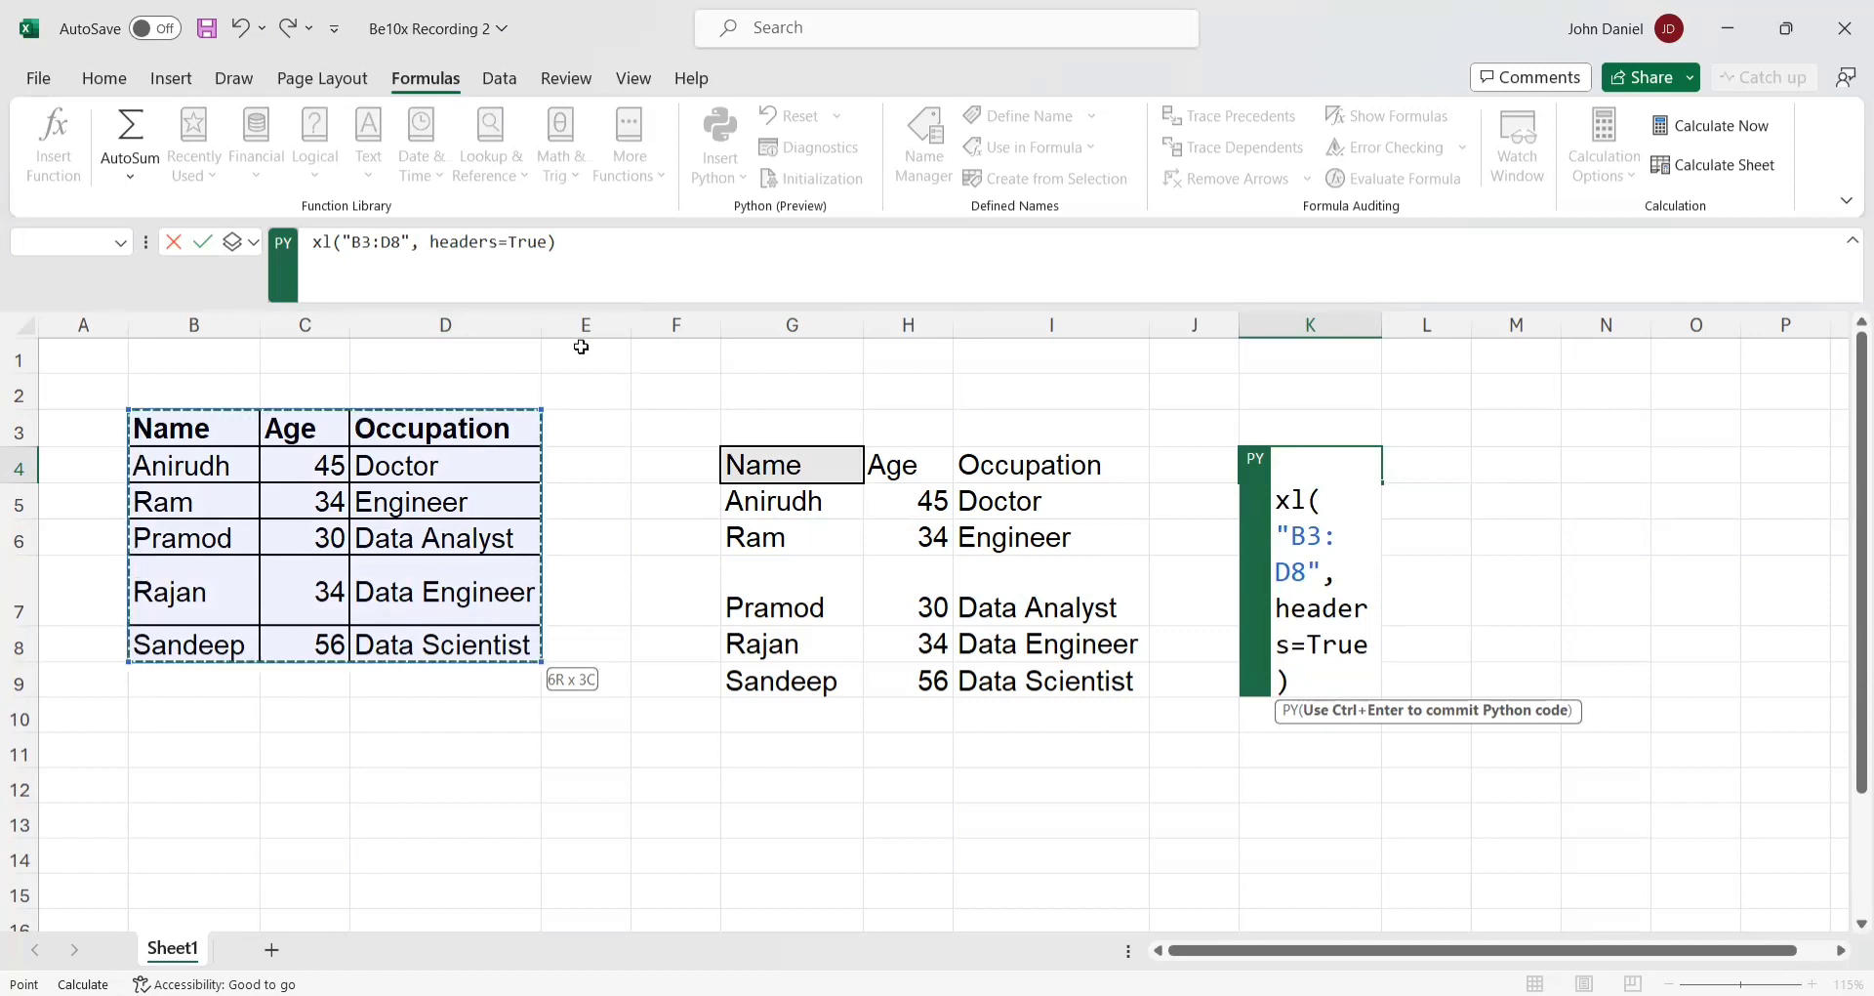
key("alt+Tab")
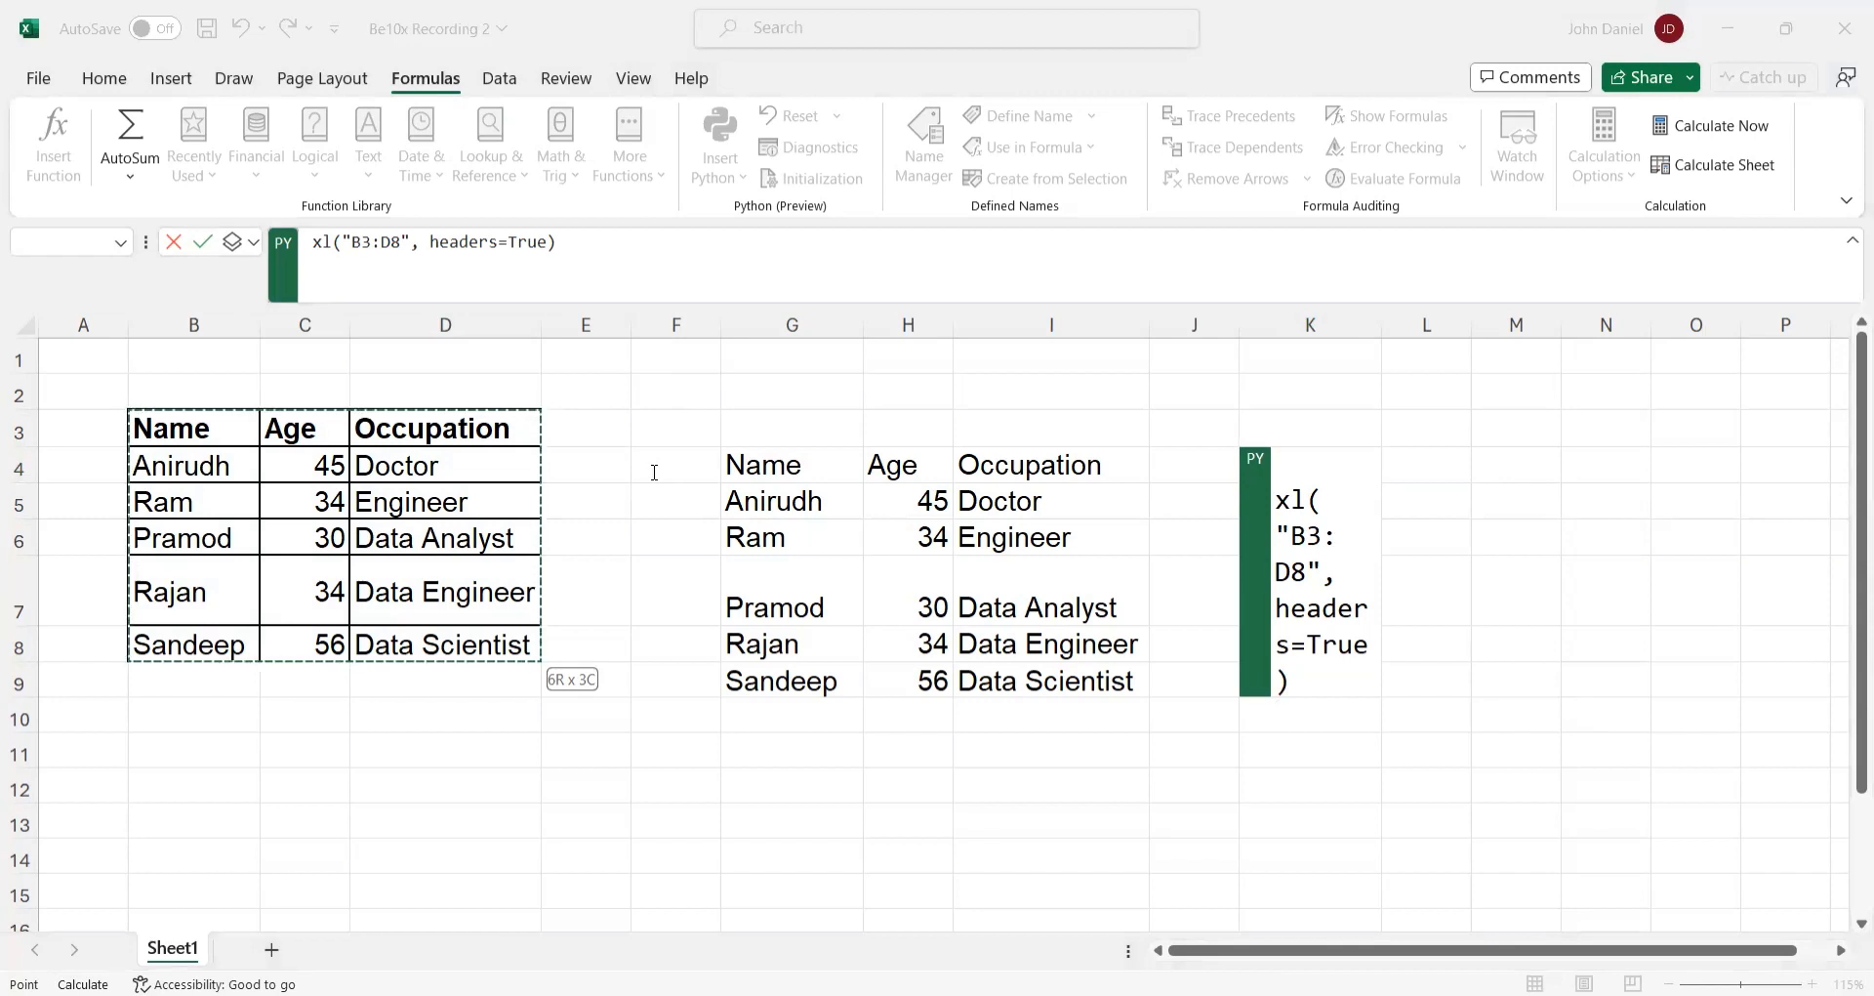
key("alt+Tab")
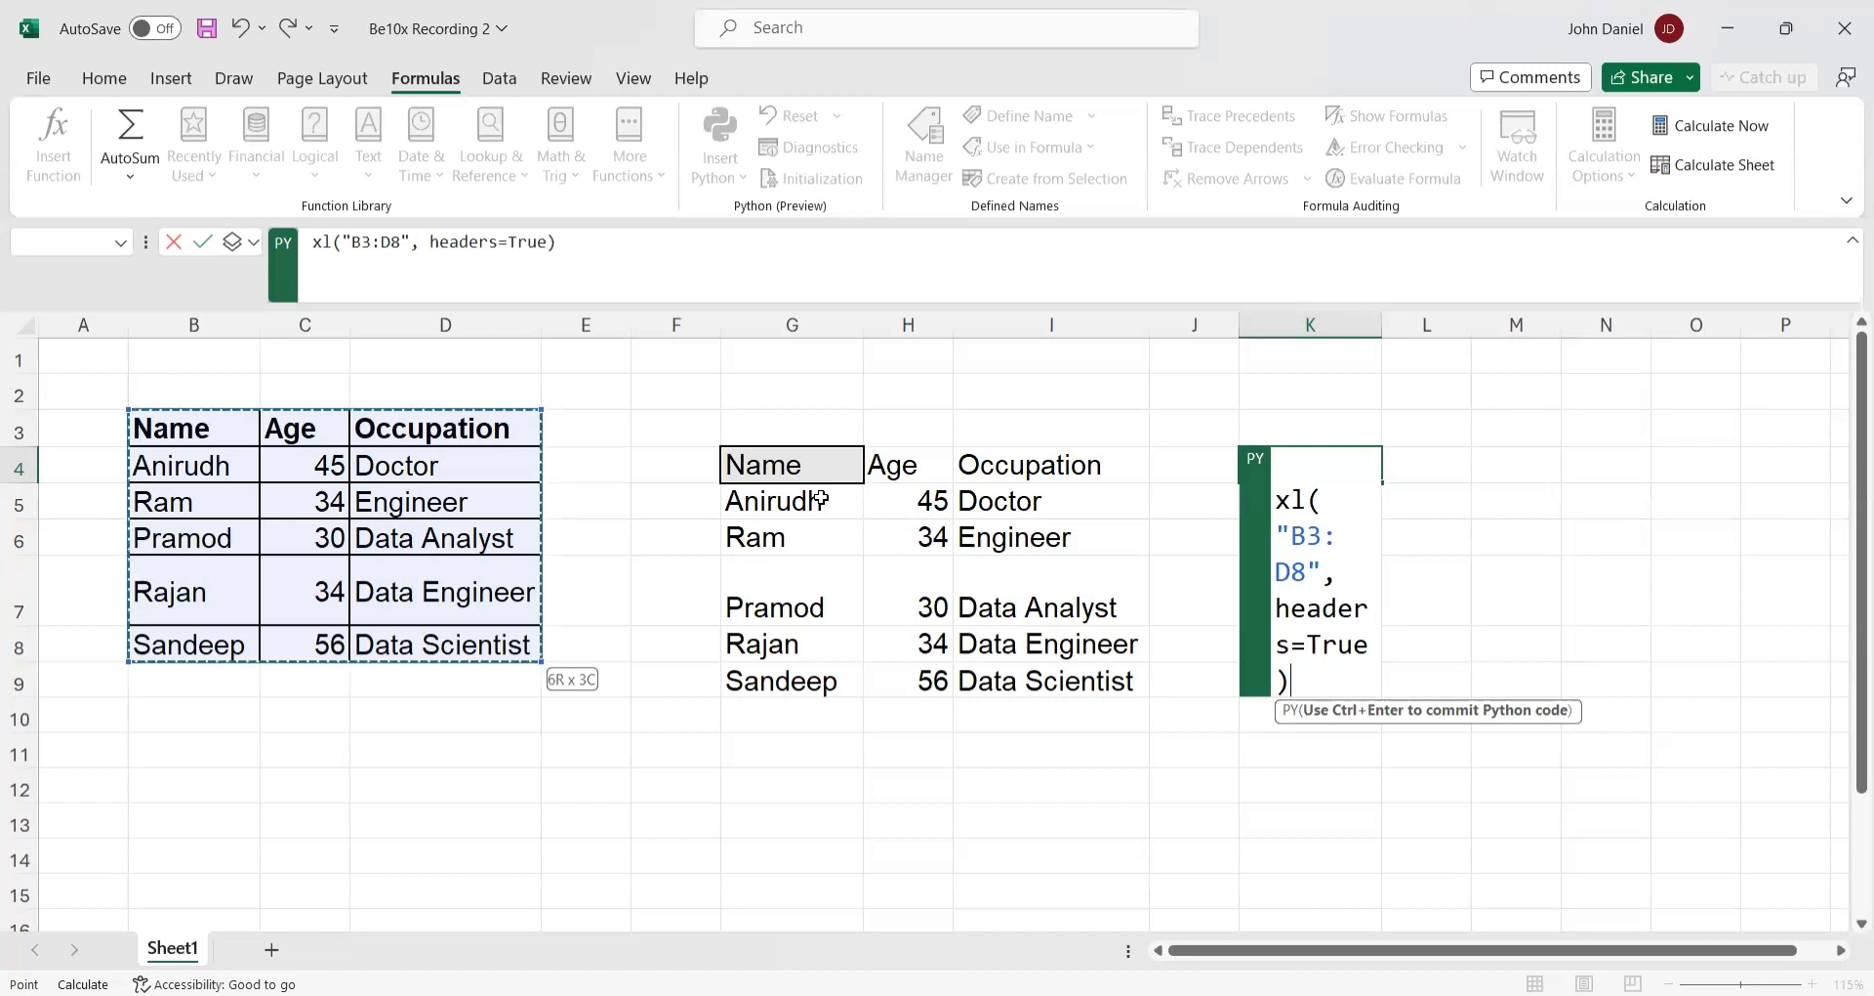
key("Escape")
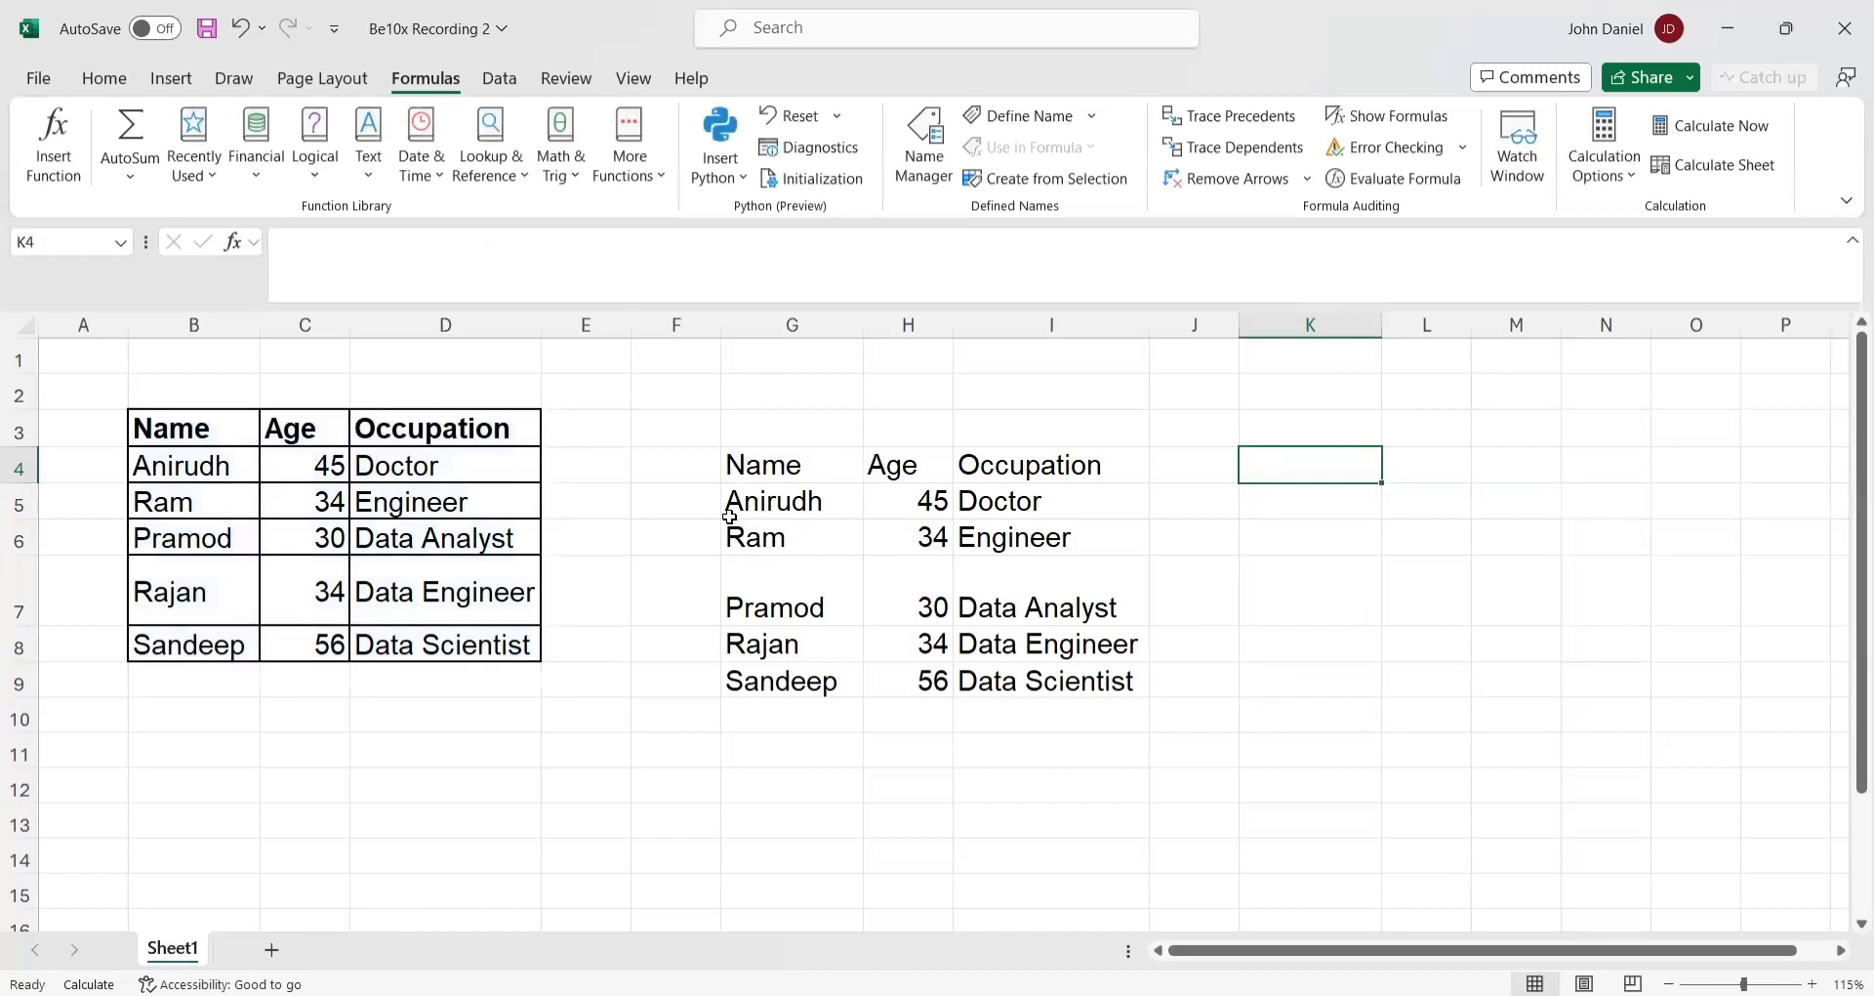
- Try to get summary statistics in cell K4 with the Python formula xl("H4").describe() on the Age header cell
left_click(747, 469)
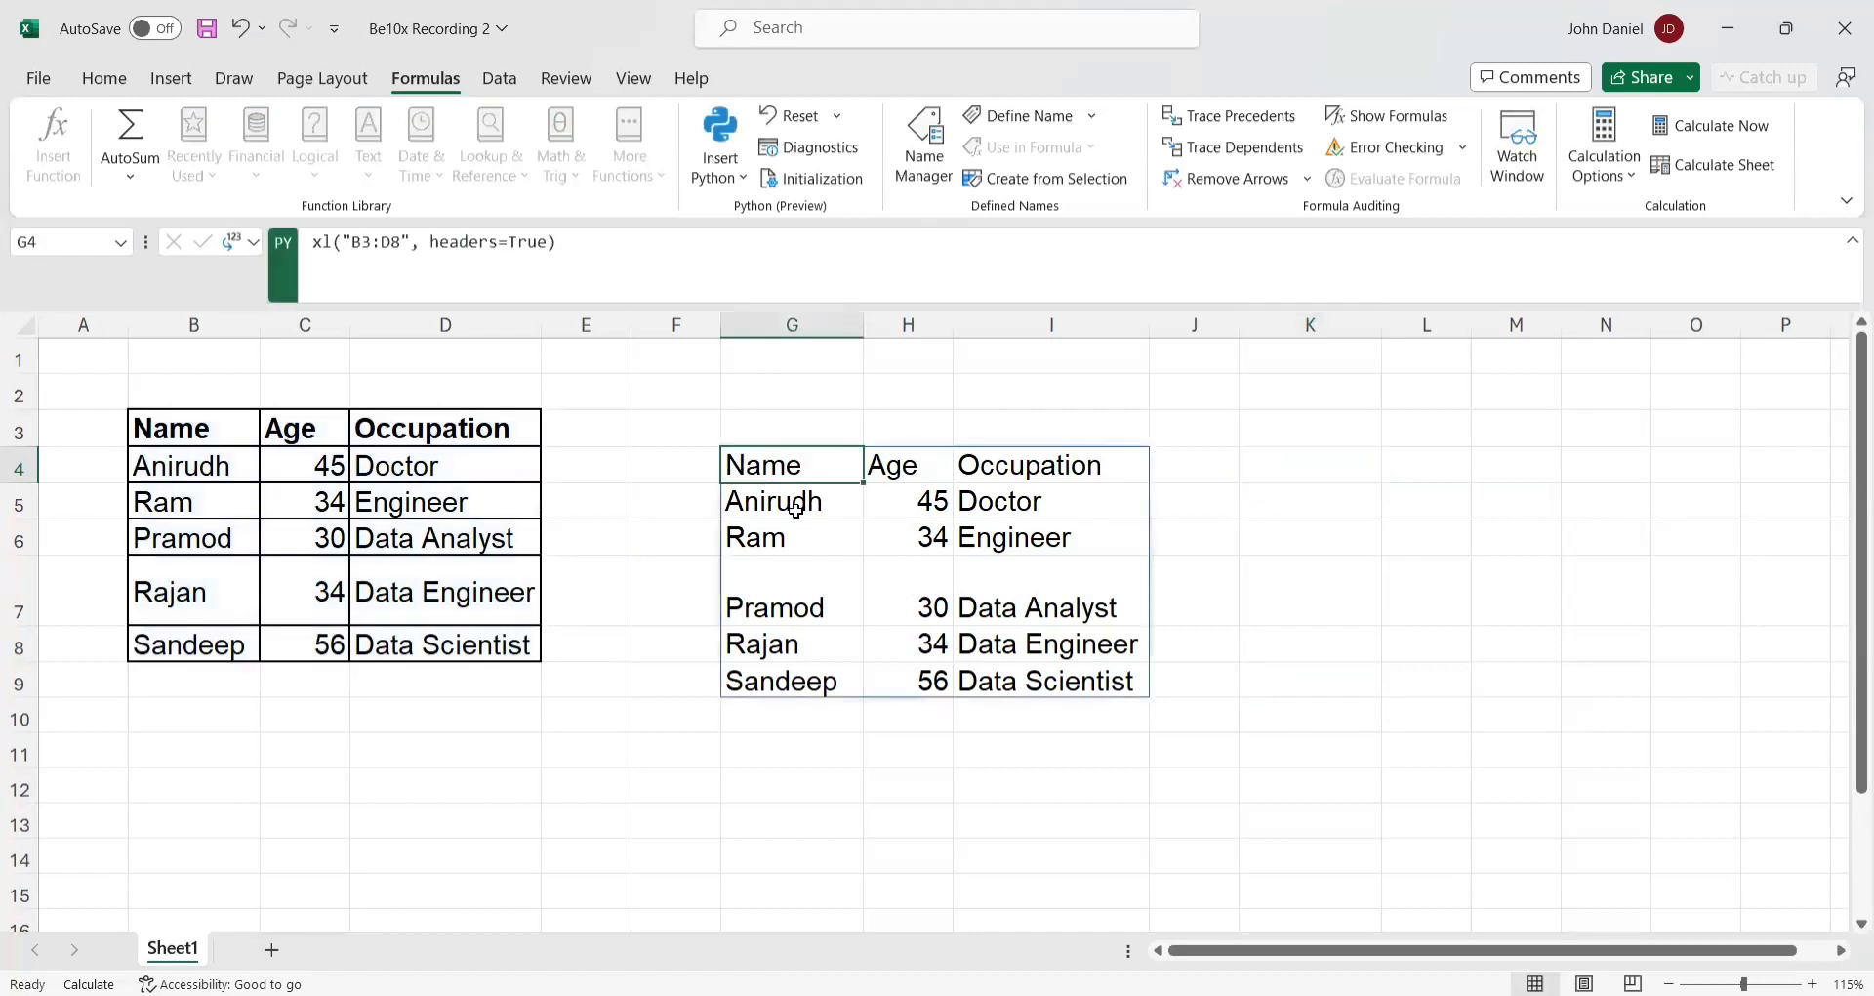
left_click(903, 461)
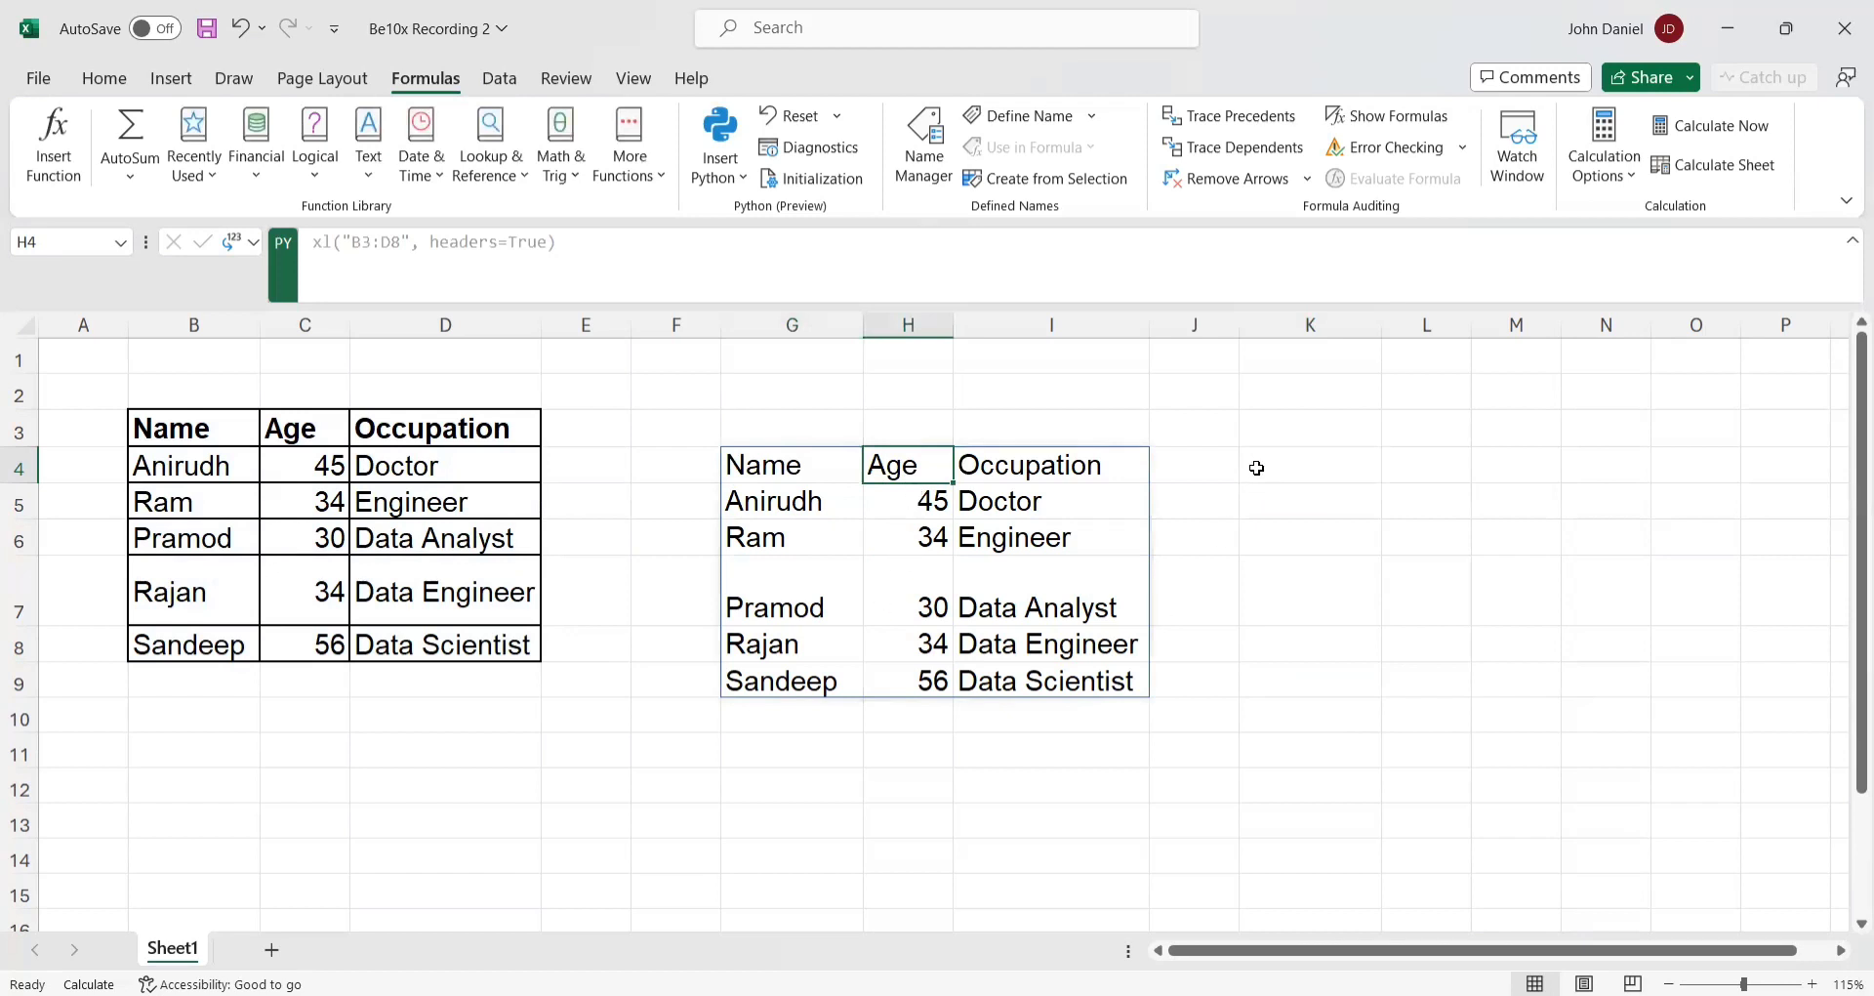
left_click(1298, 455)
type("=")
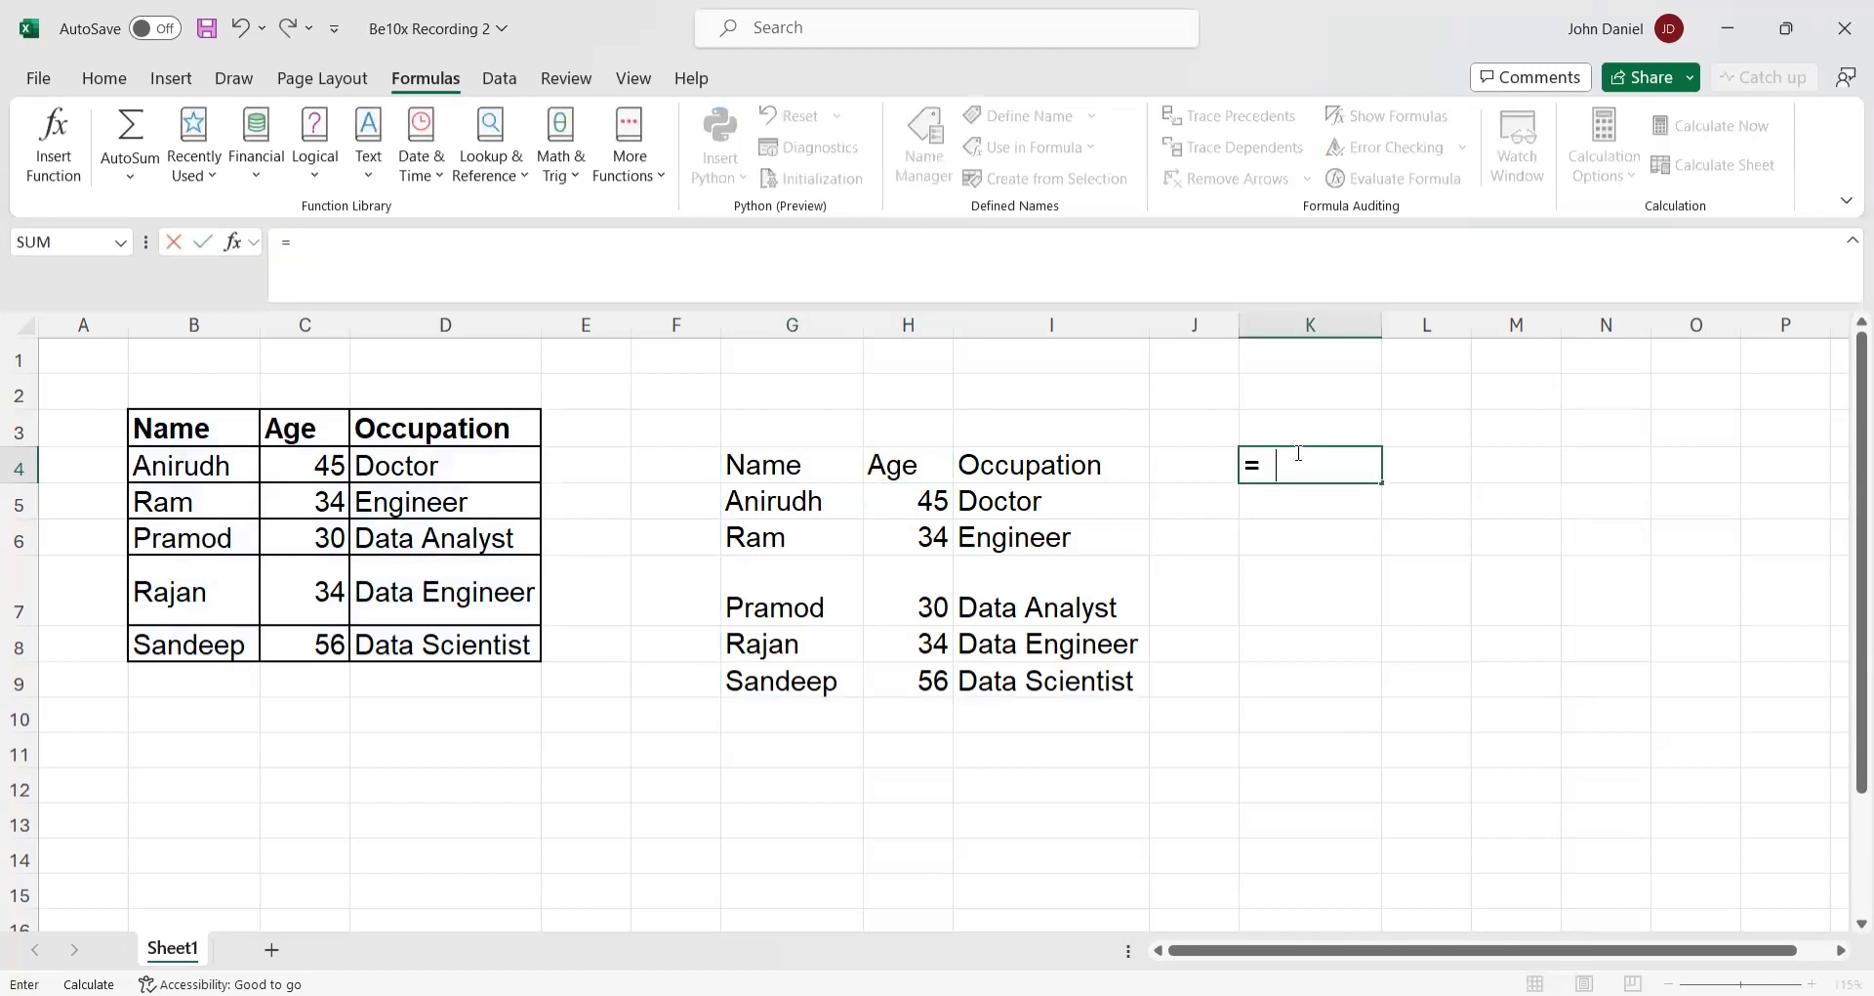
type("py")
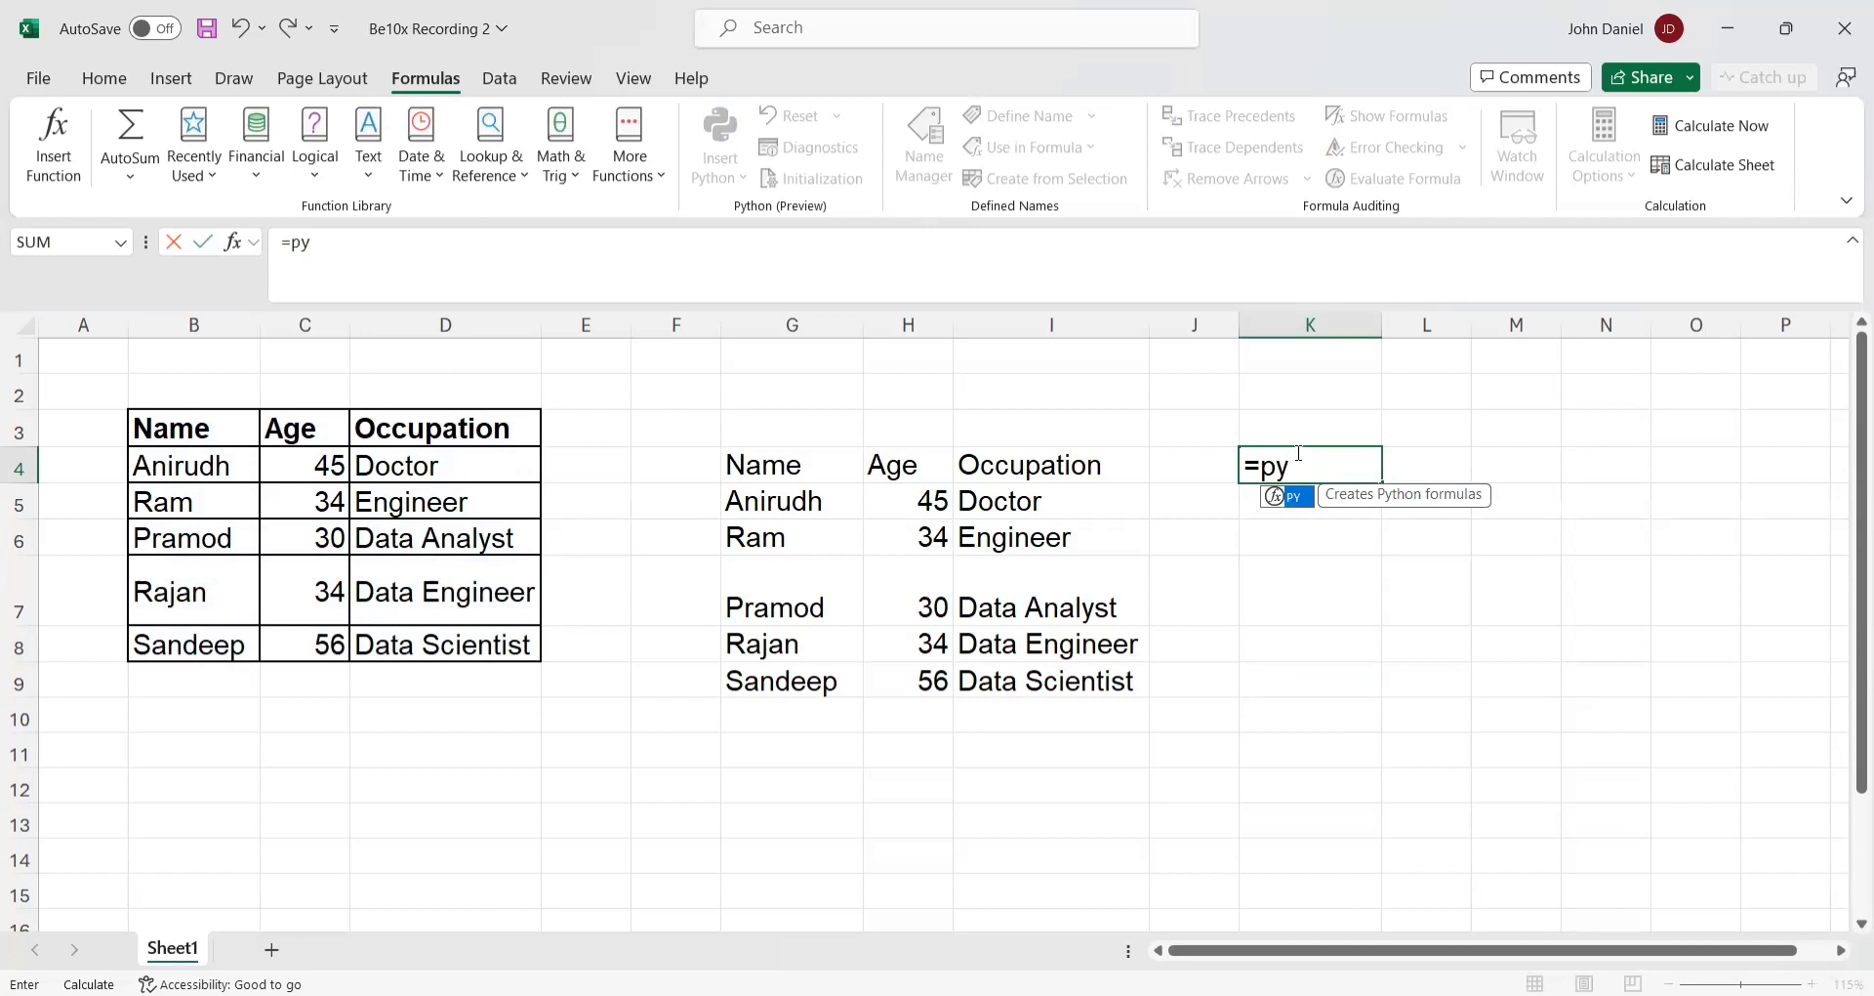
key("Tab")
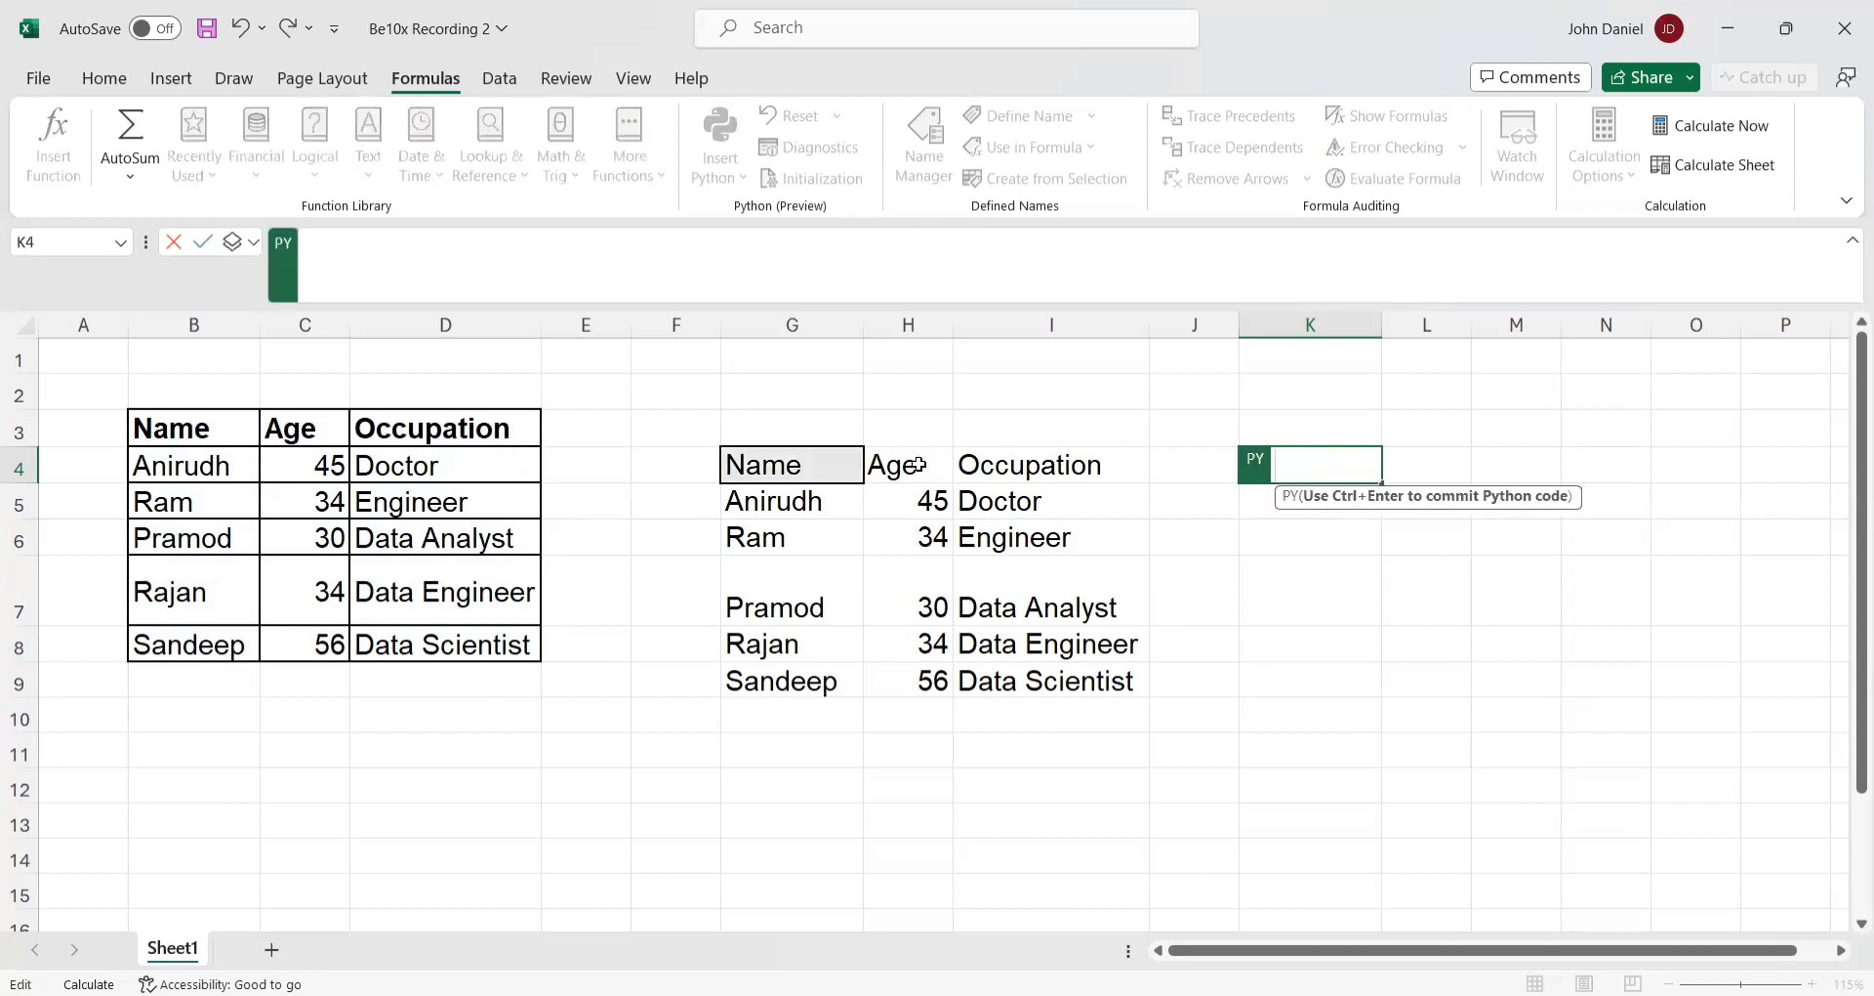
left_click(917, 466)
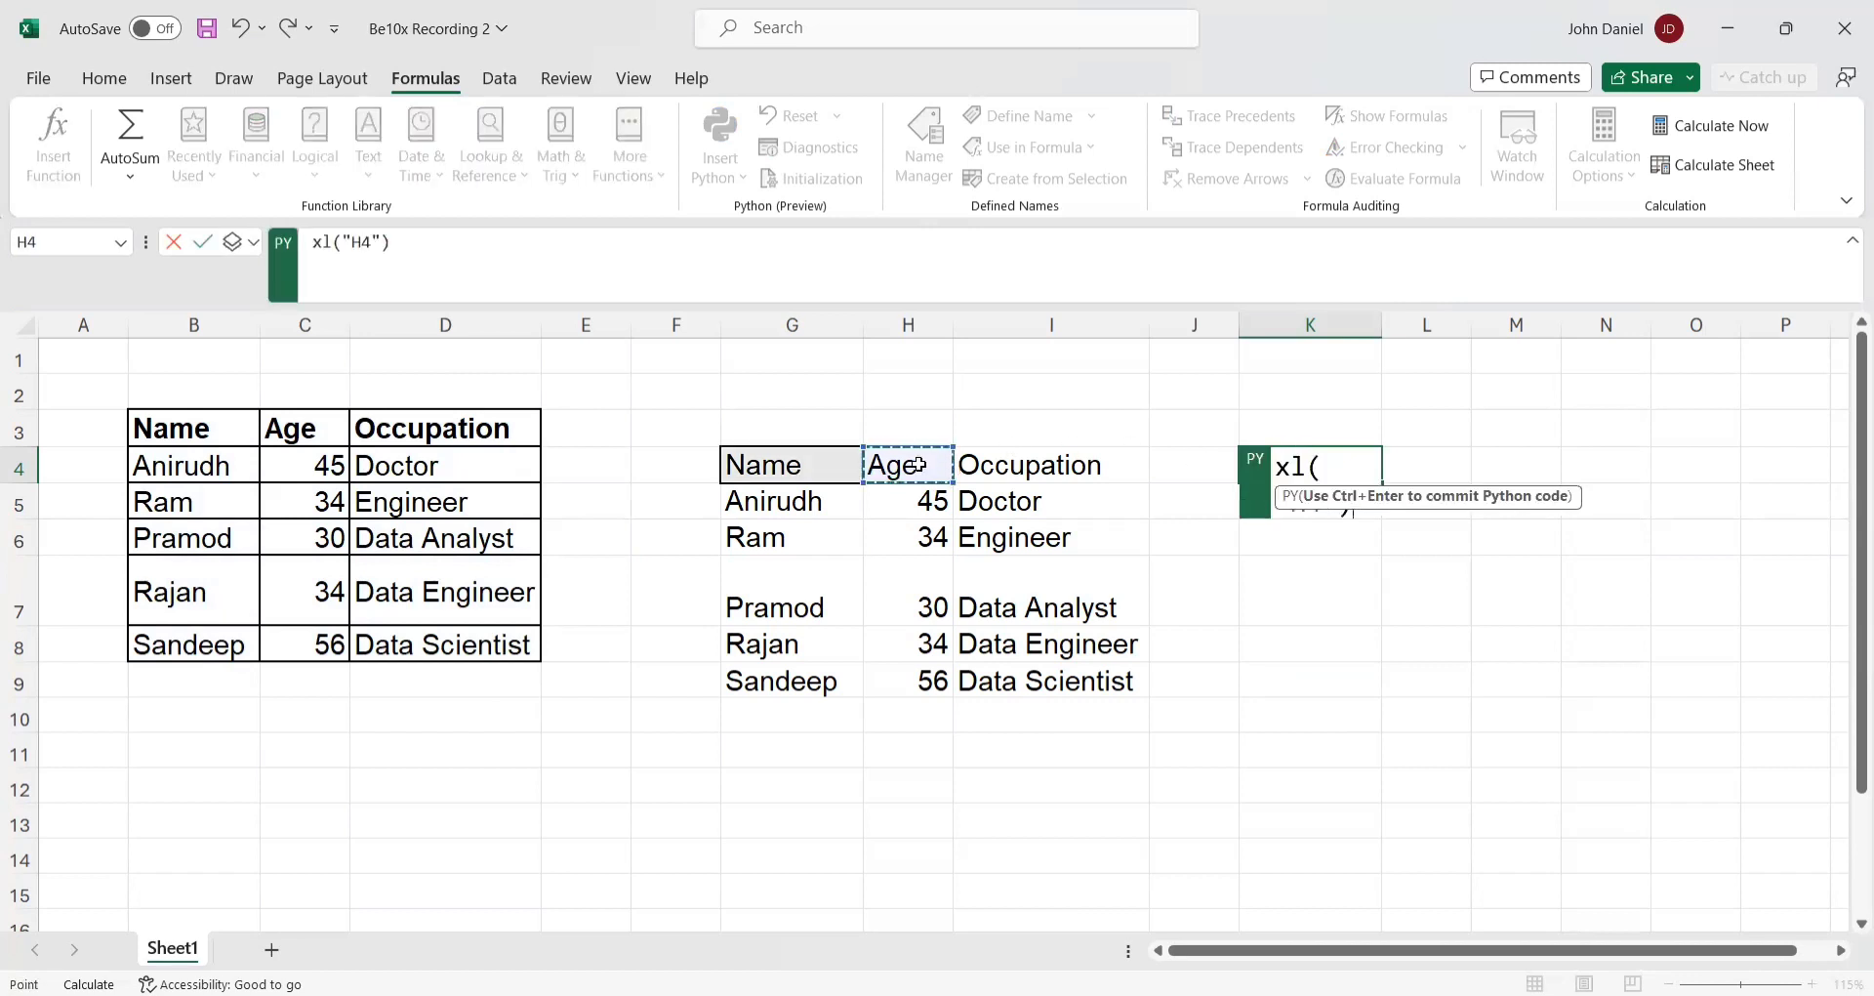
left_click(468, 251)
type(".desc")
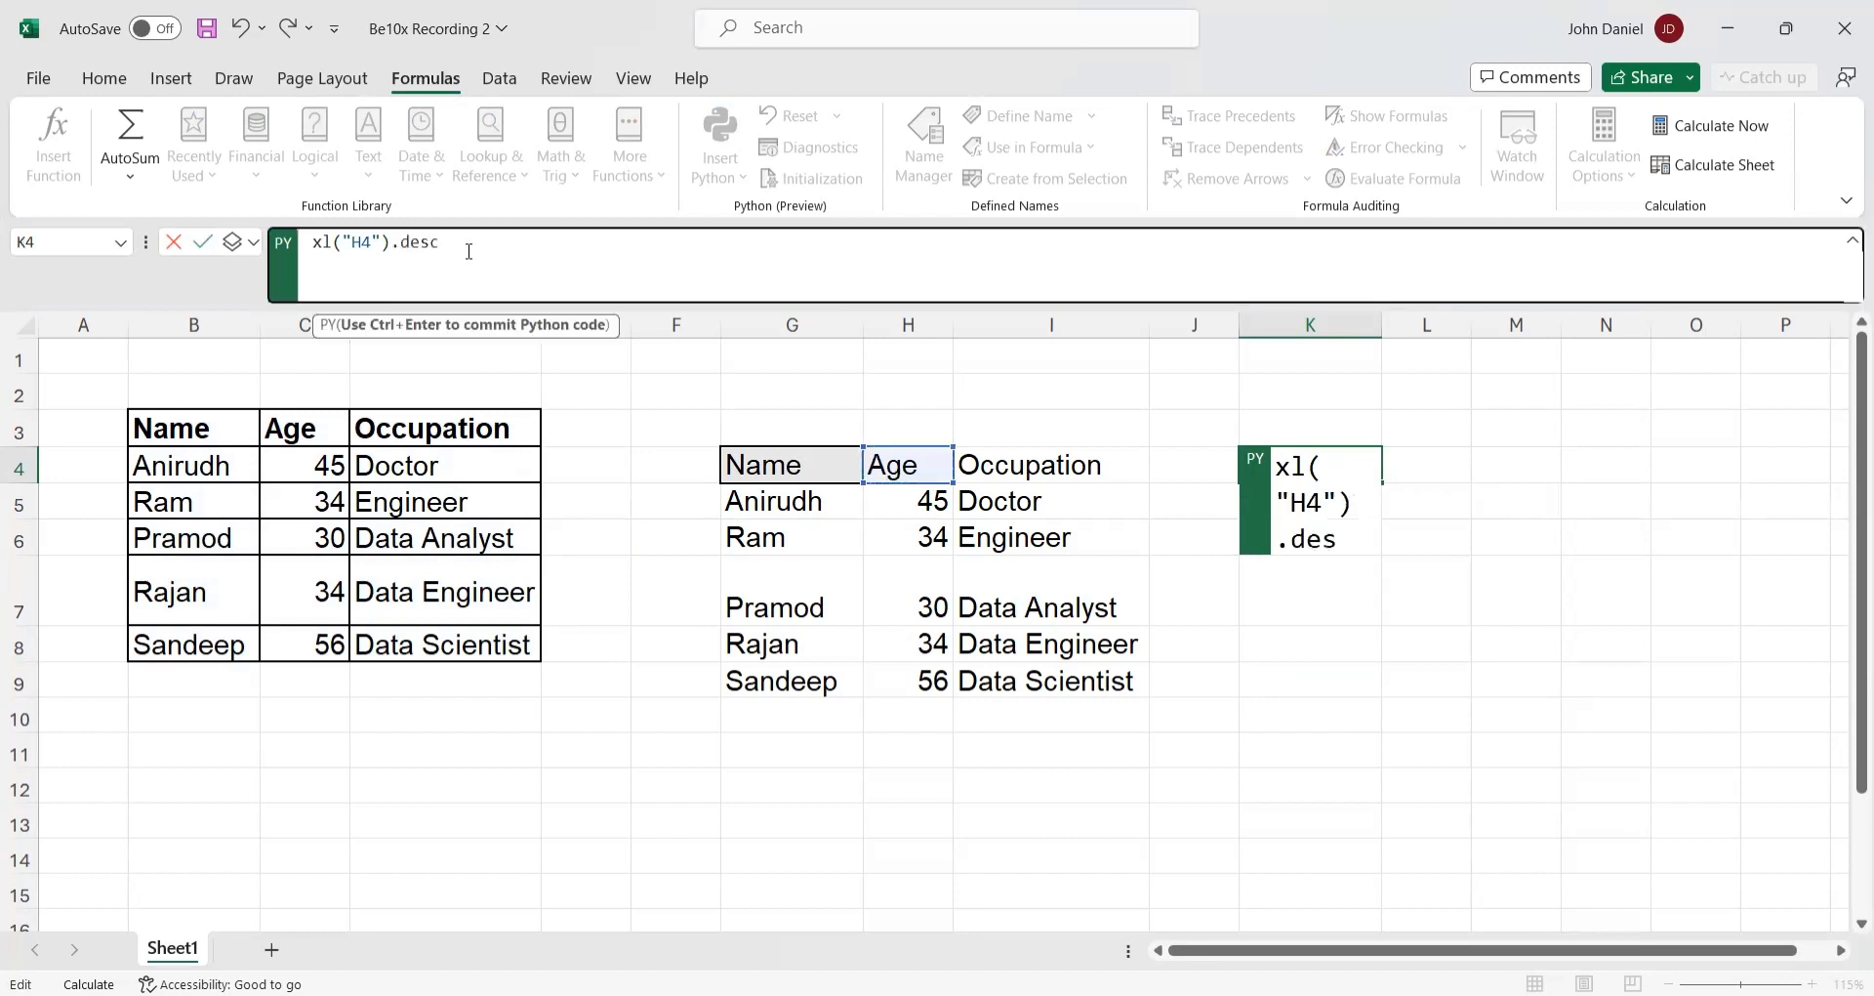
type("ribe()")
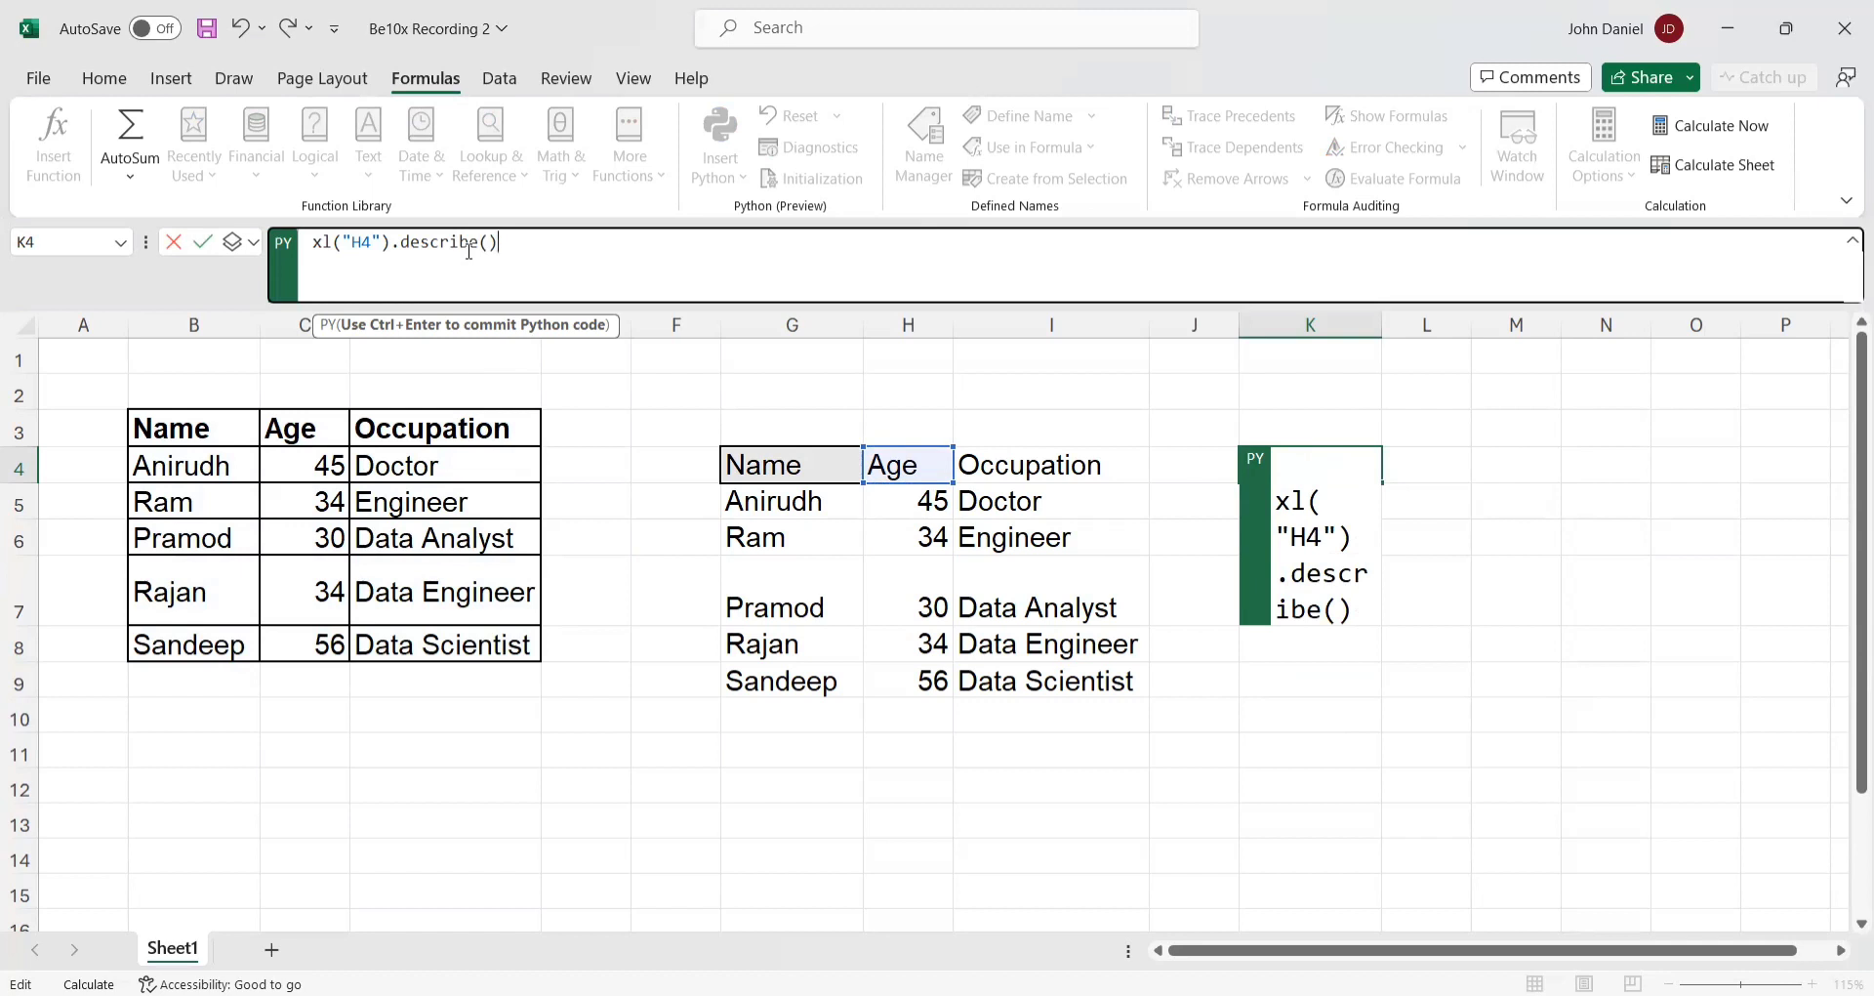
key("ctrl+Return")
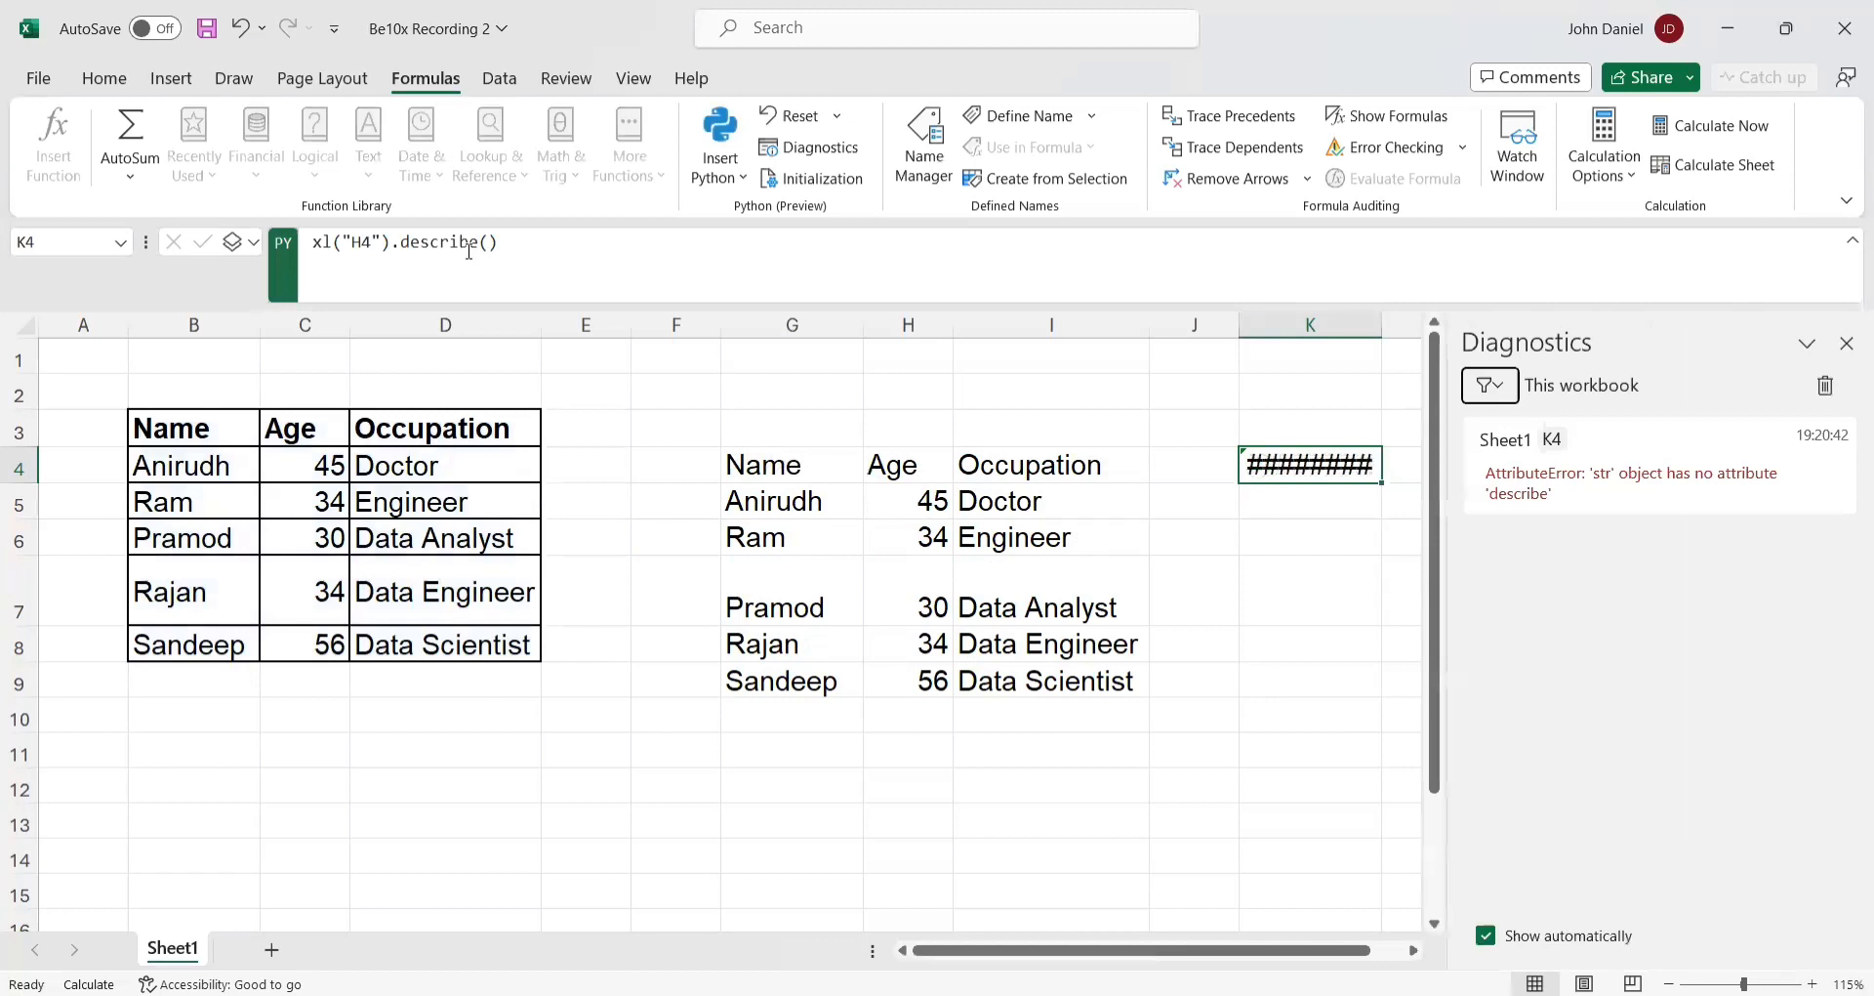
left_click(1317, 475)
double_click(1318, 475)
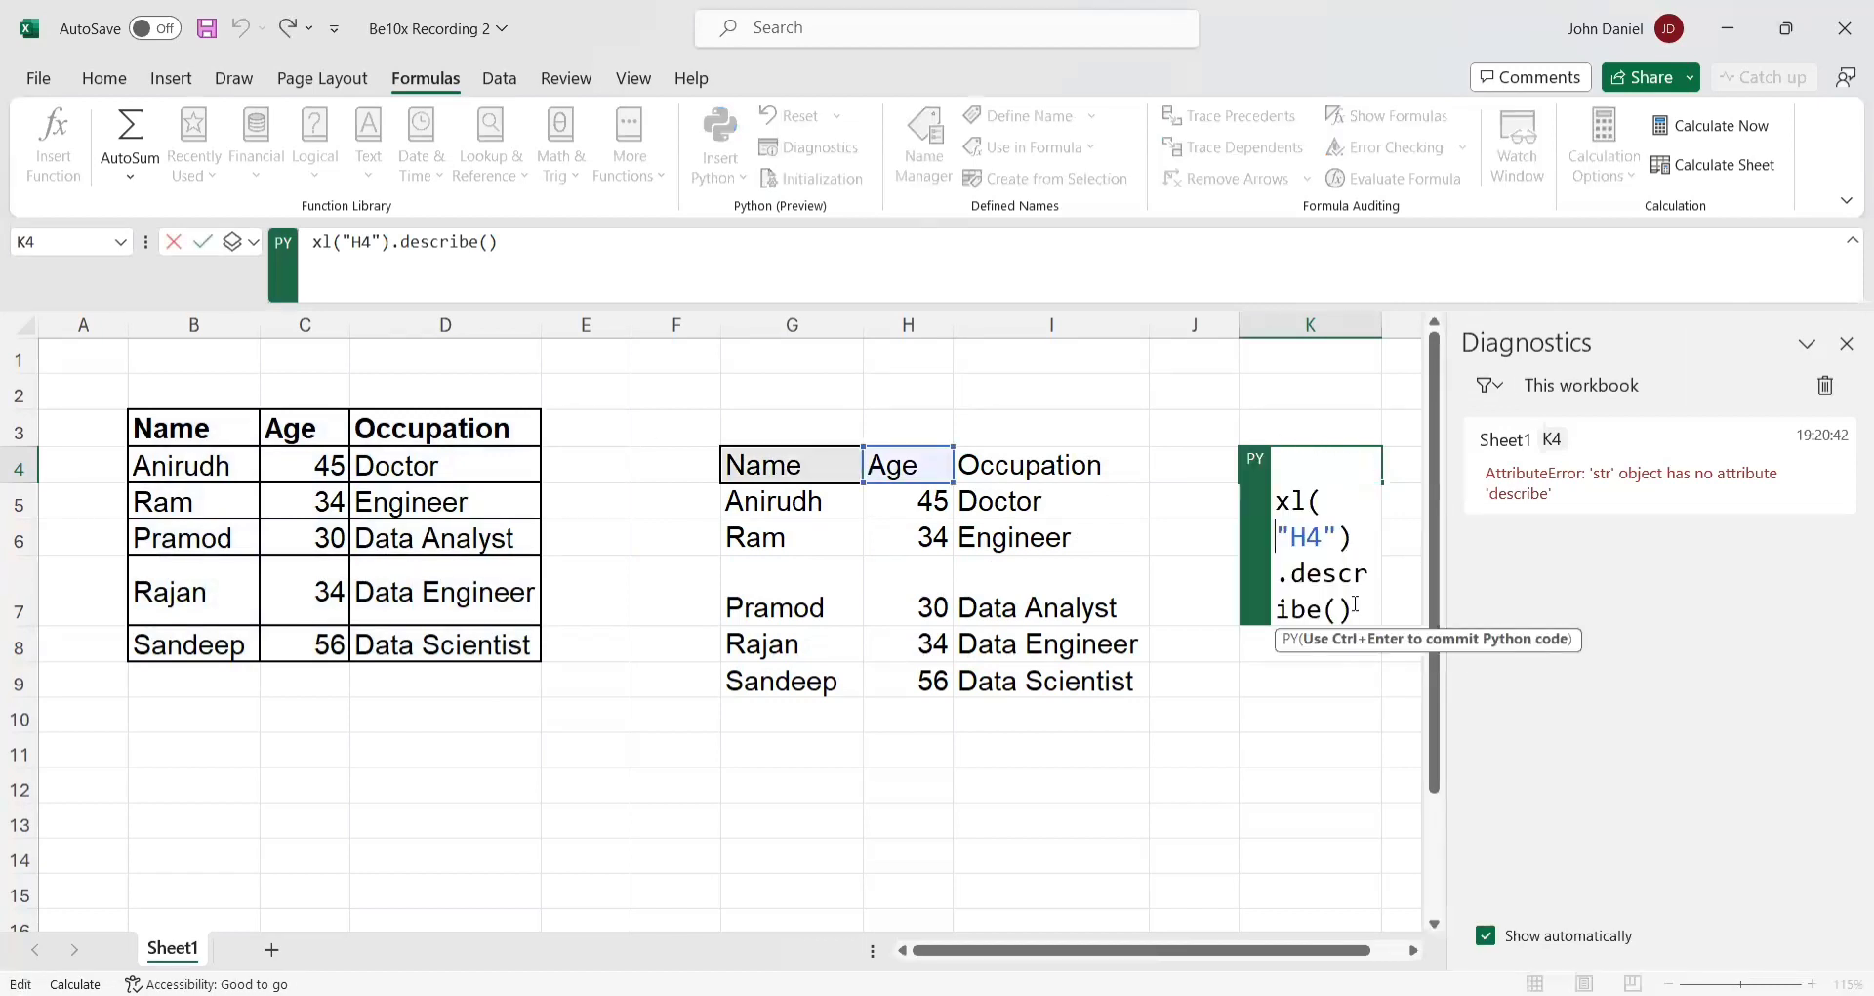
type("`")
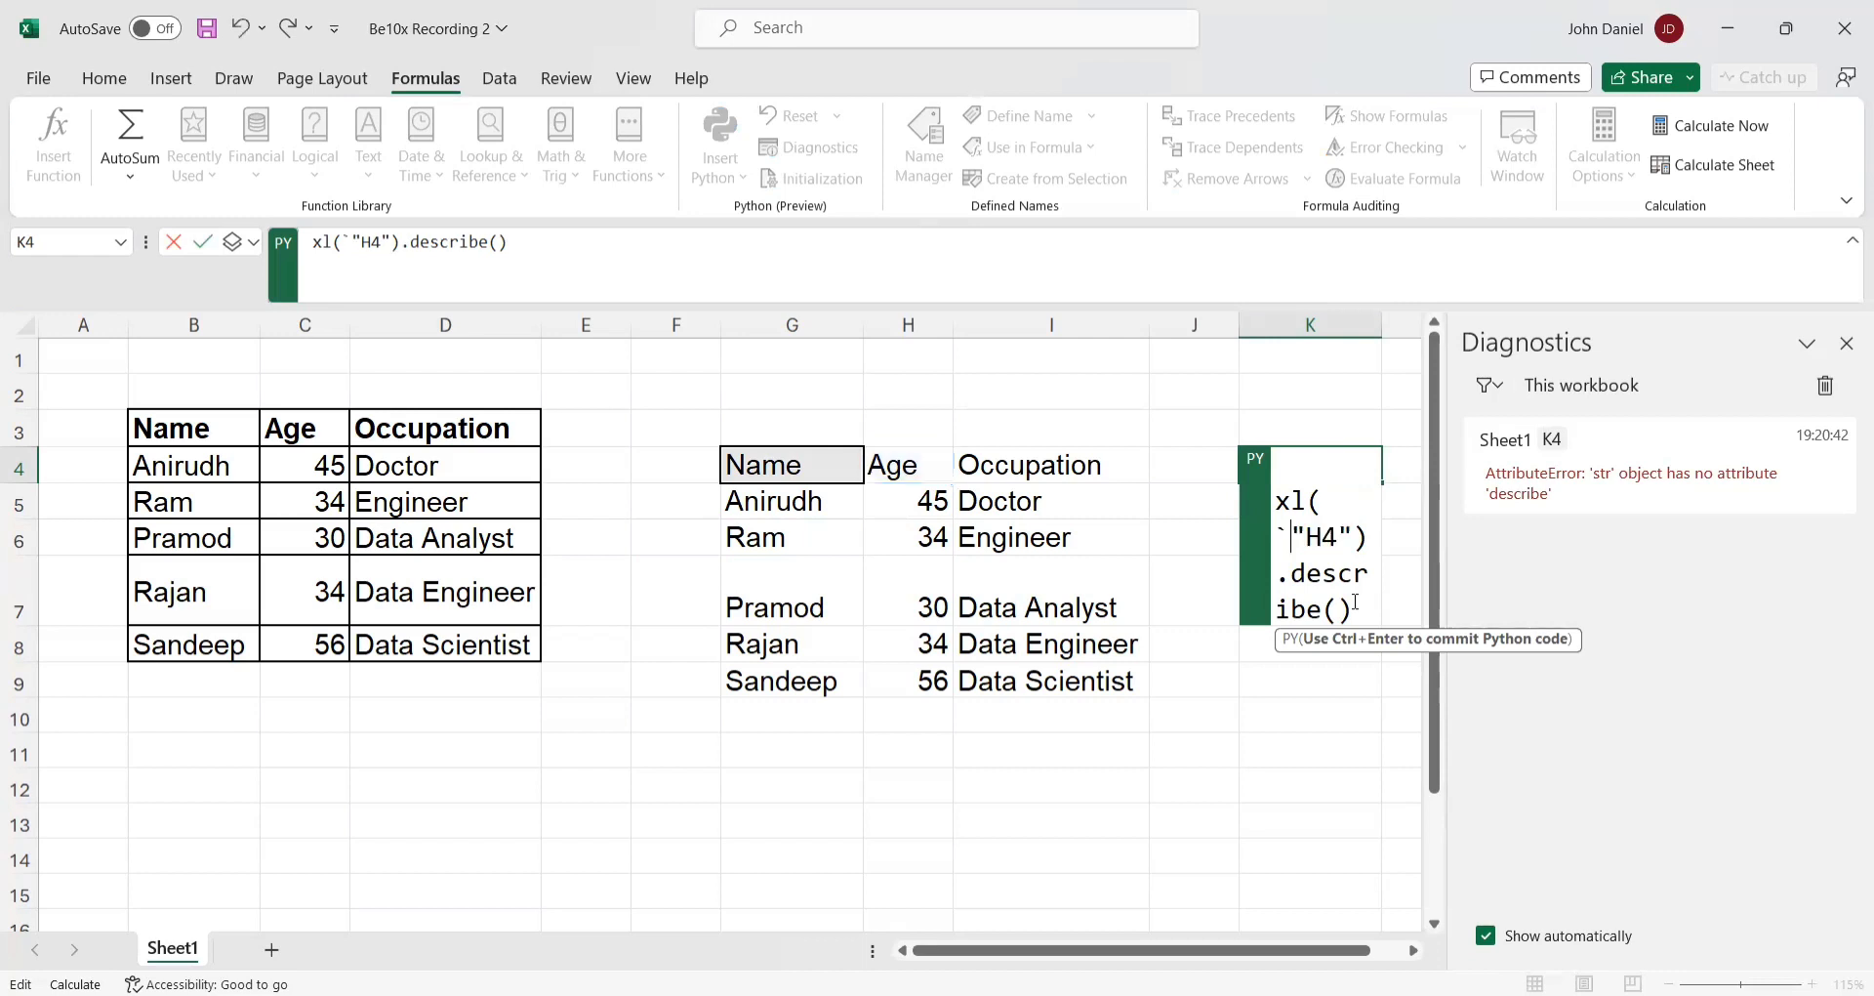
left_click(357, 242)
key("BackSpace")
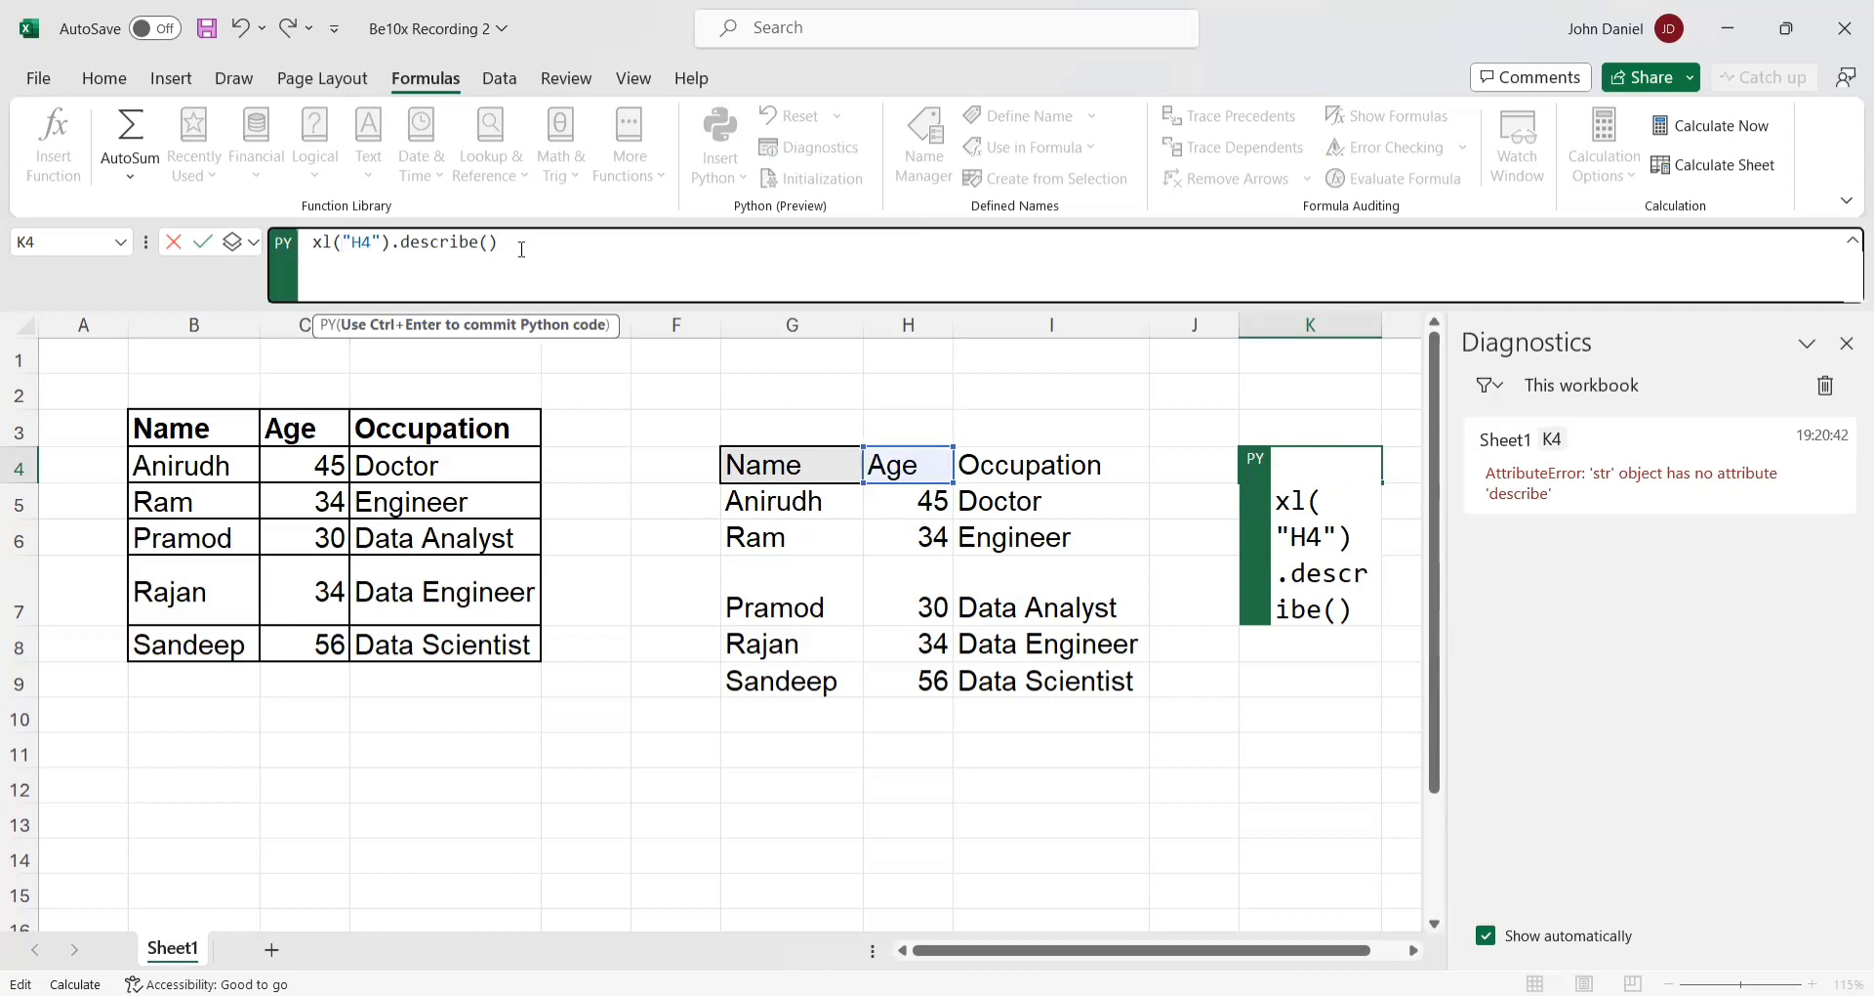
key("BackSpace")
key("BackSpace")
key("BackSpace")
key("BackSpace")
key("BackSpace")
key("BackSpace")
key("BackSpace")
key("BackSpace")
key("BackSpace")
key("BackSpace")
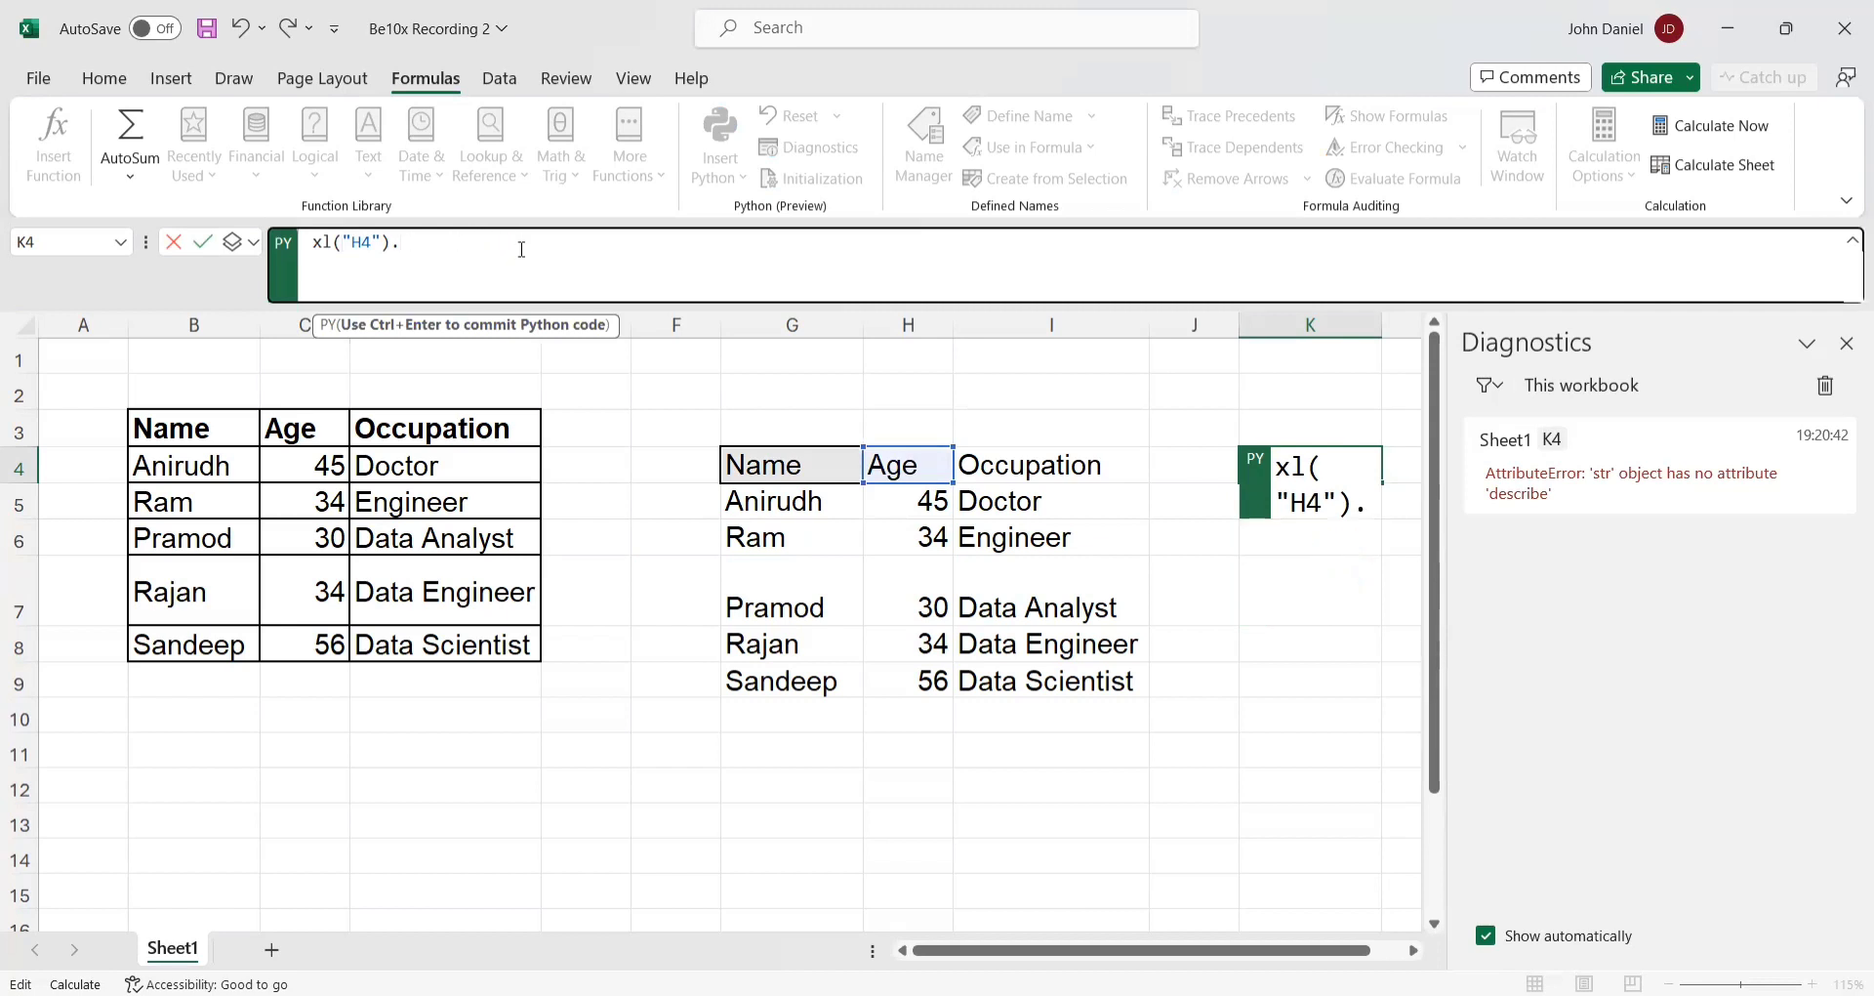
key("BackSpace")
key("BackSpace")
key("BackSpace")
key("BackSpace")
key("BackSpace")
key("BackSpace")
key("BackSpace")
key("BackSpace")
key("BackSpace")
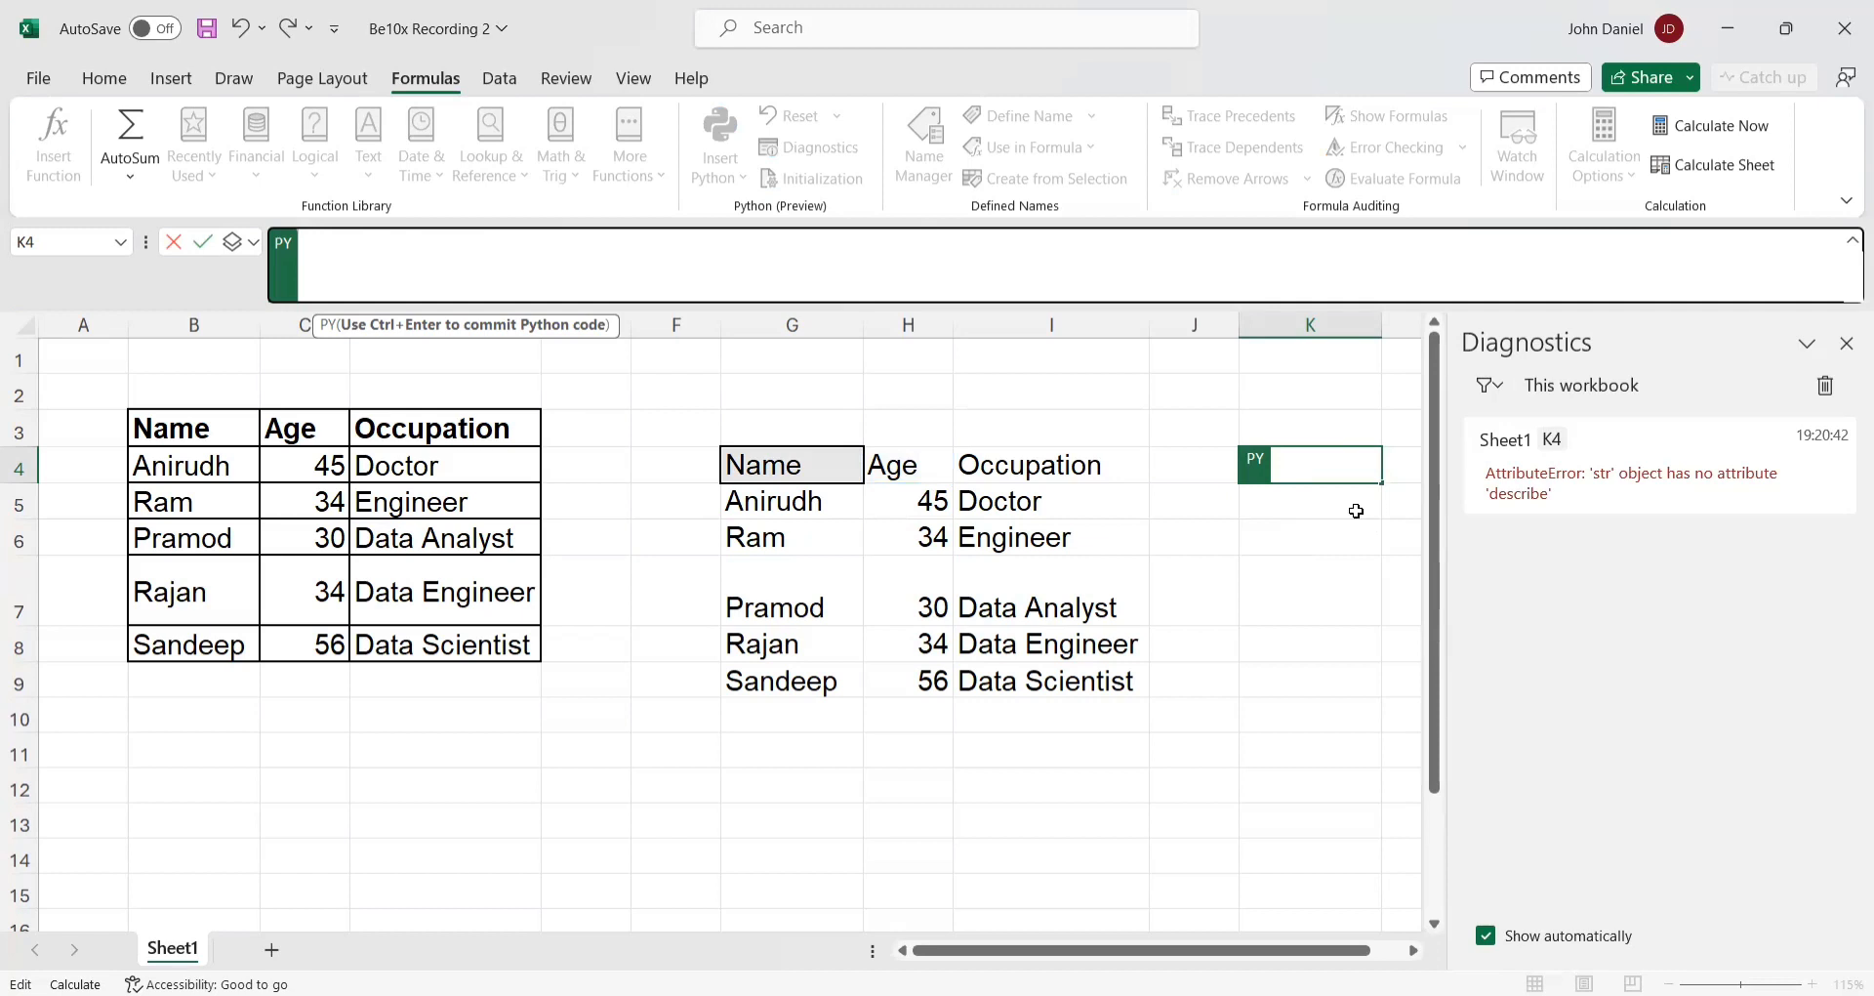
left_click(1356, 510)
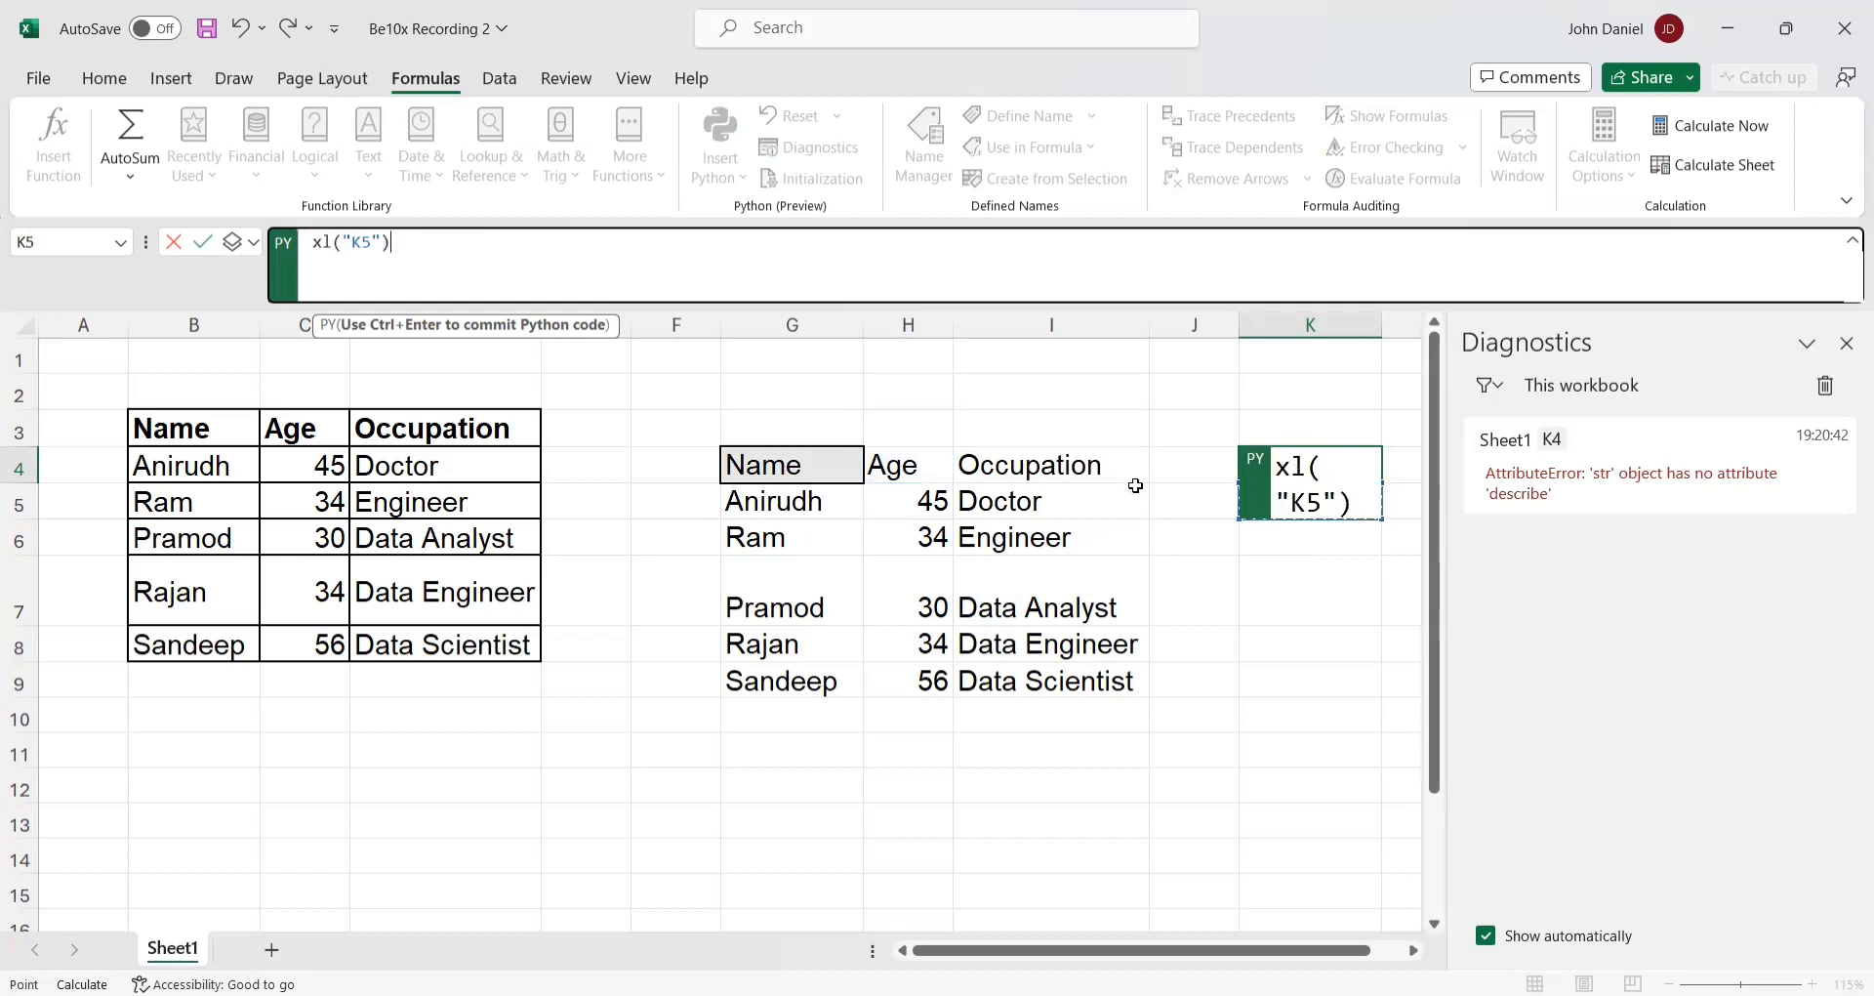
key("Escape")
left_click(1331, 502)
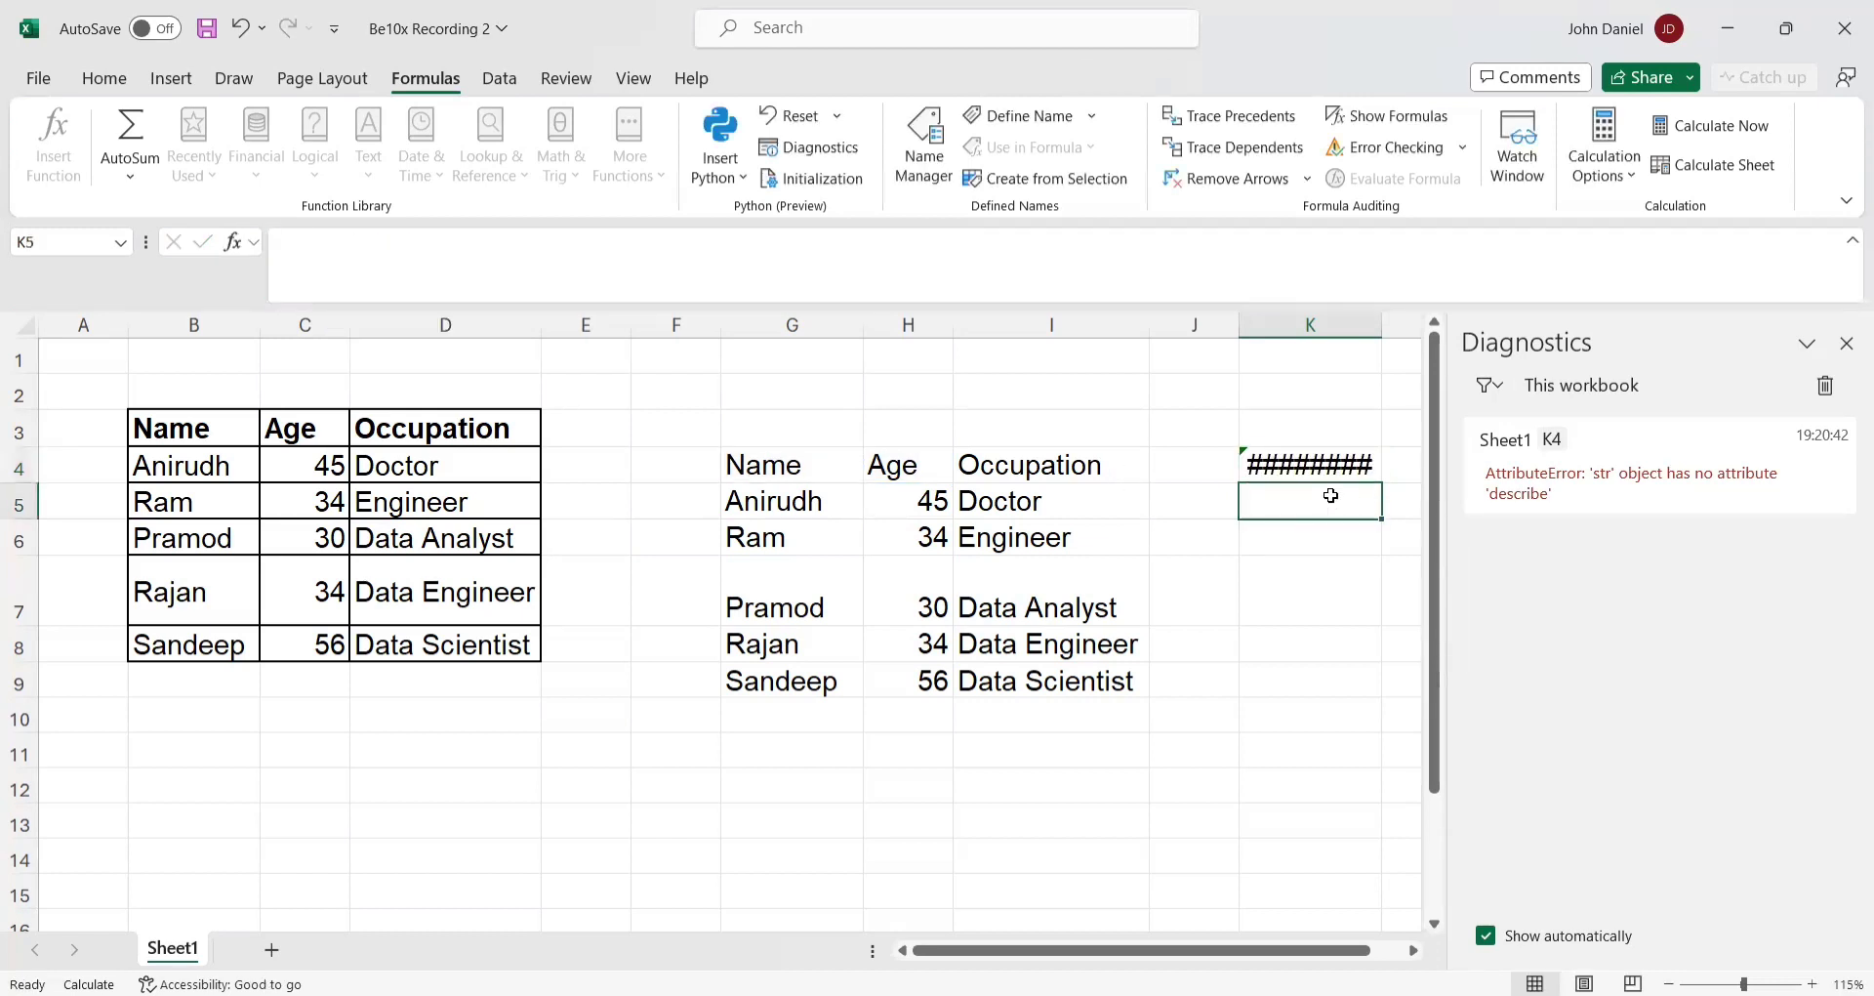
- Delete the Python formula in cell K4 and close the Diagnostics pane
left_click(1331, 466)
key("Delete")
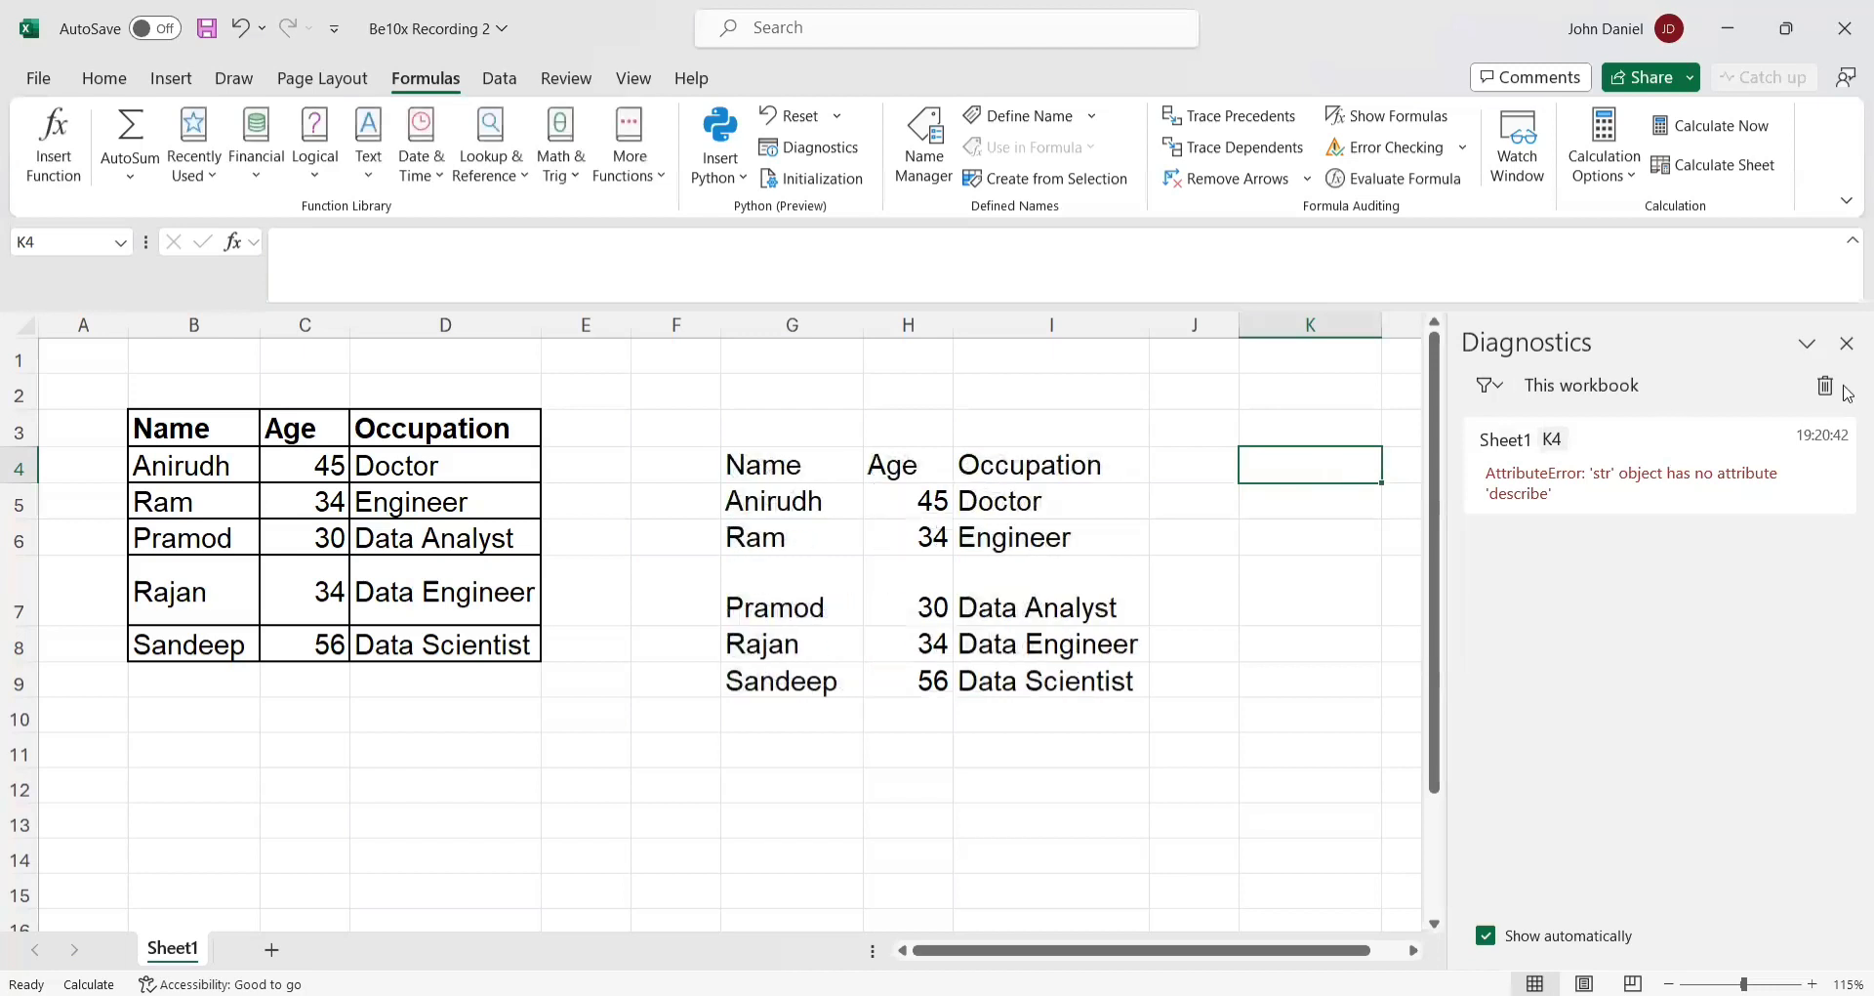
left_click(1845, 345)
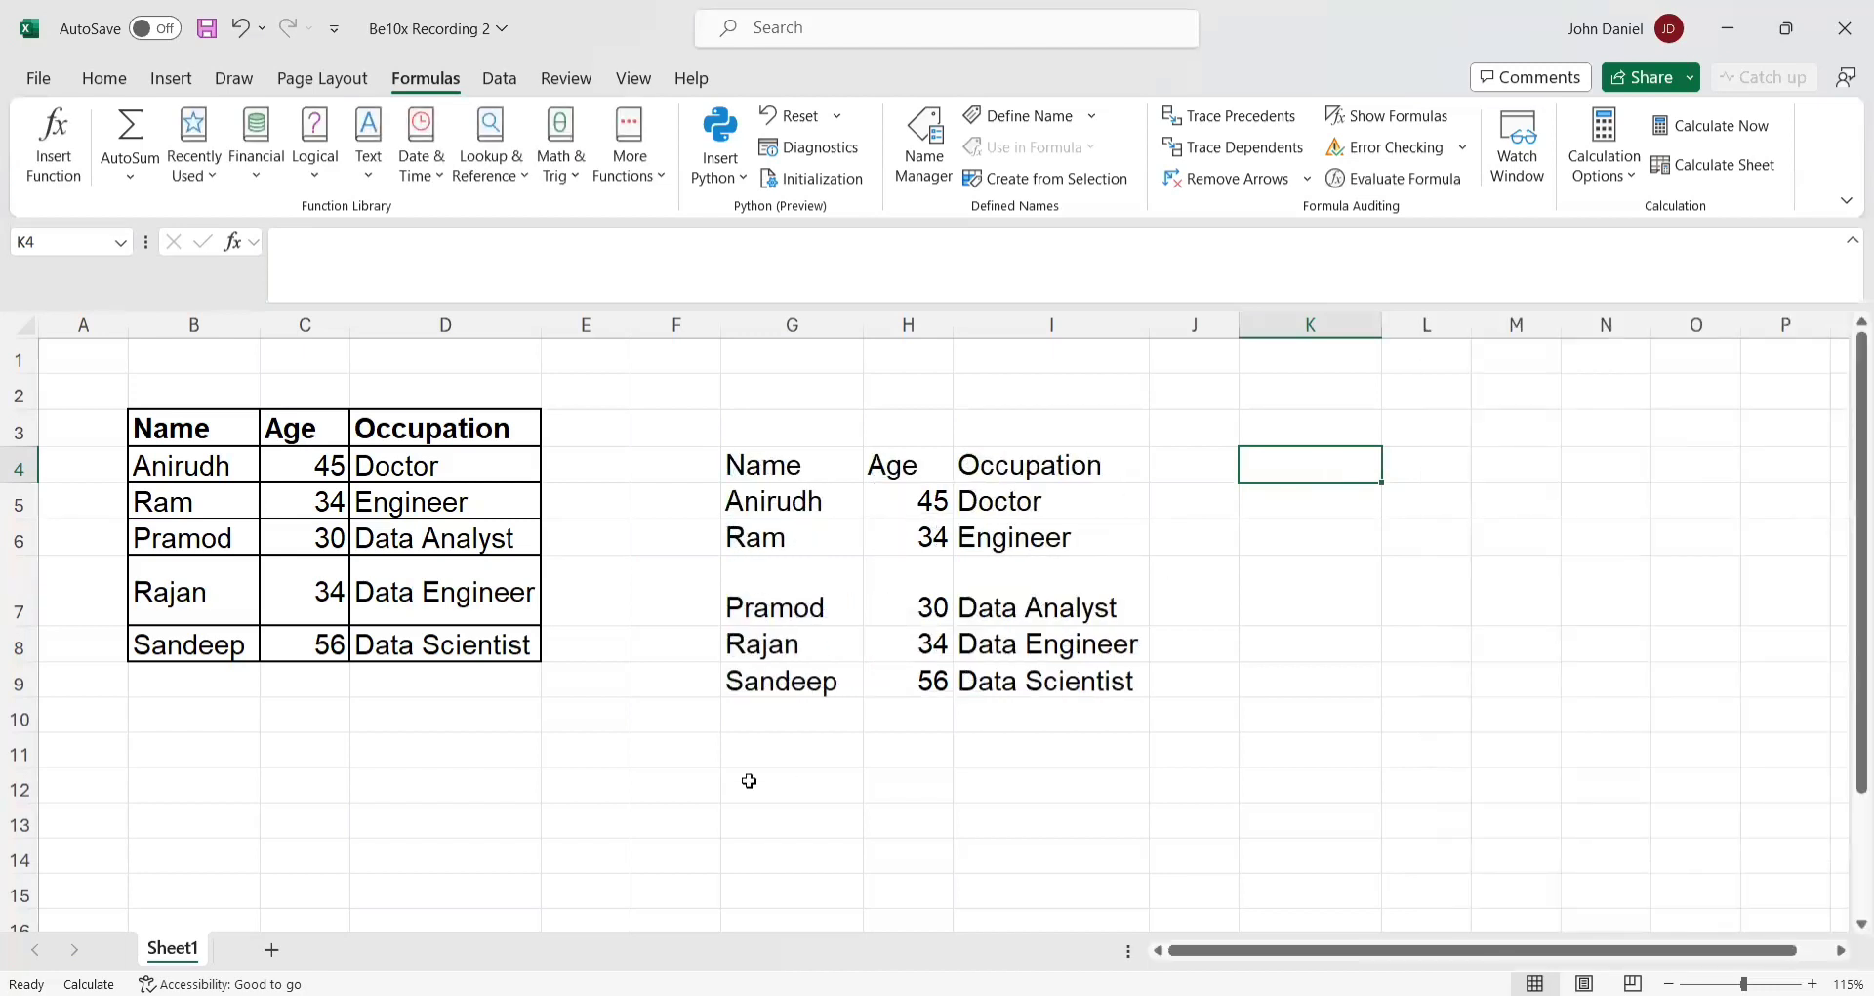
key("alt+Tab")
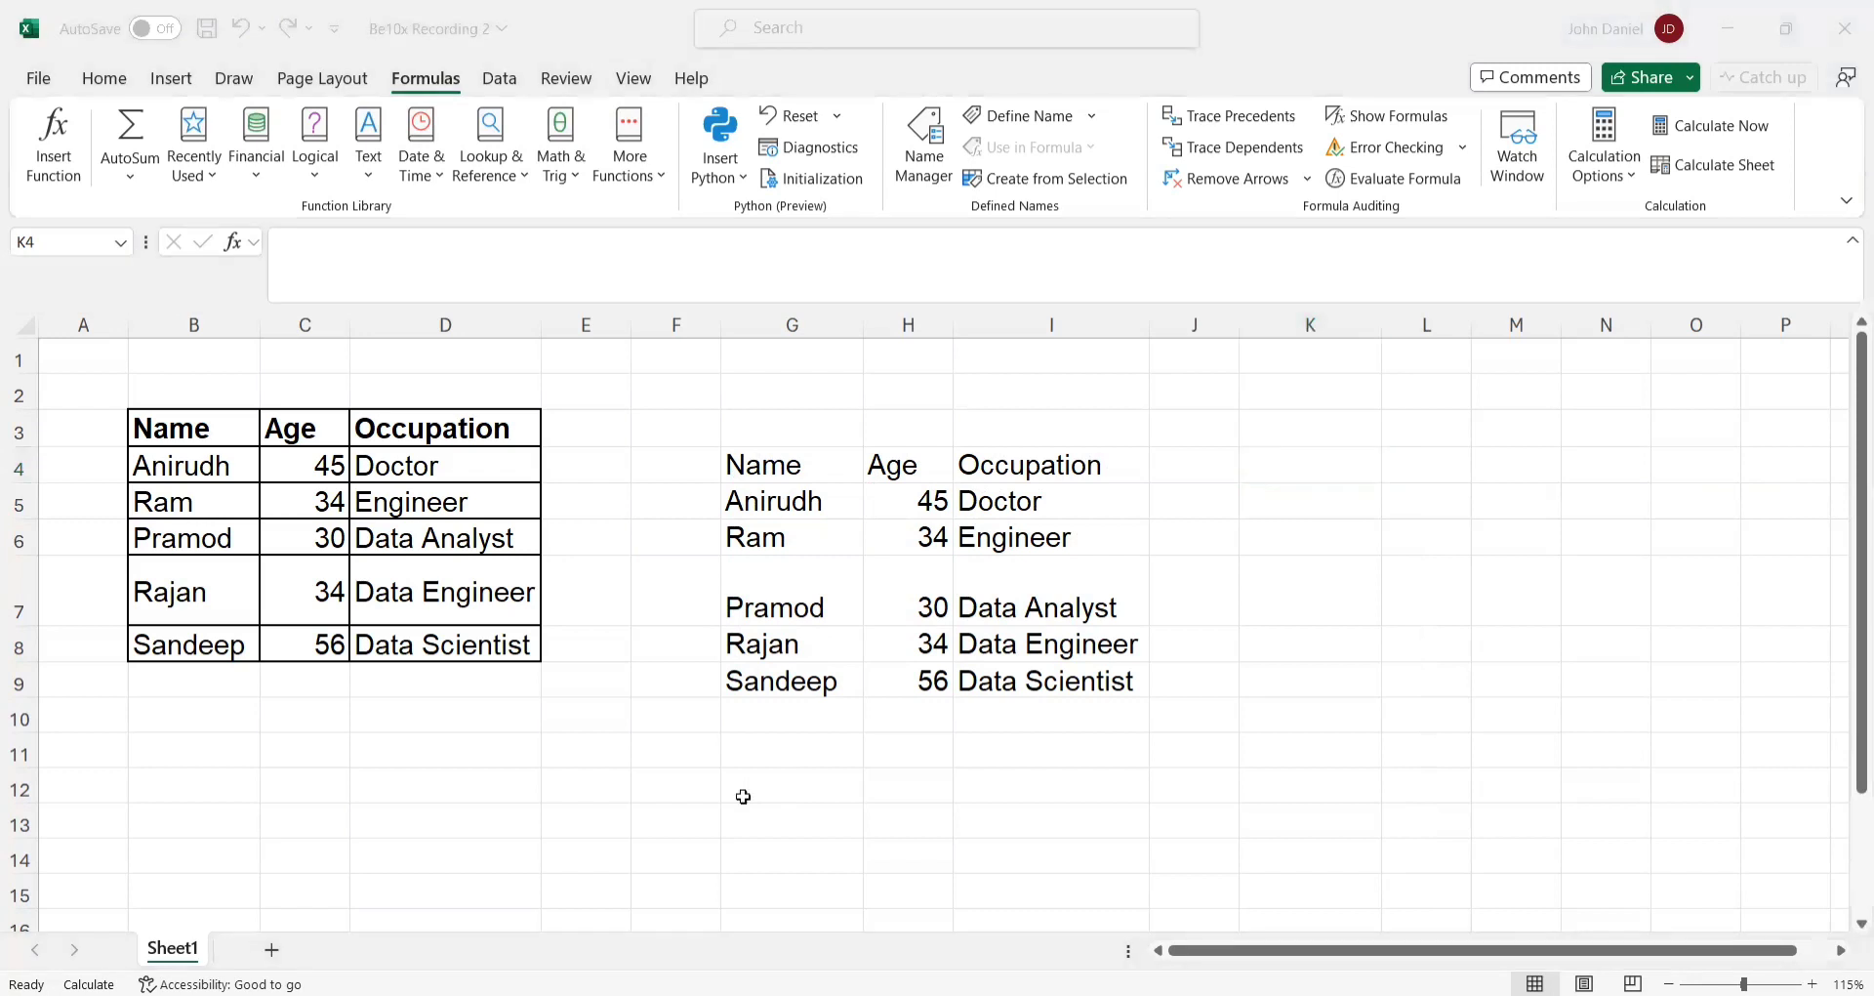
key("alt+Tab")
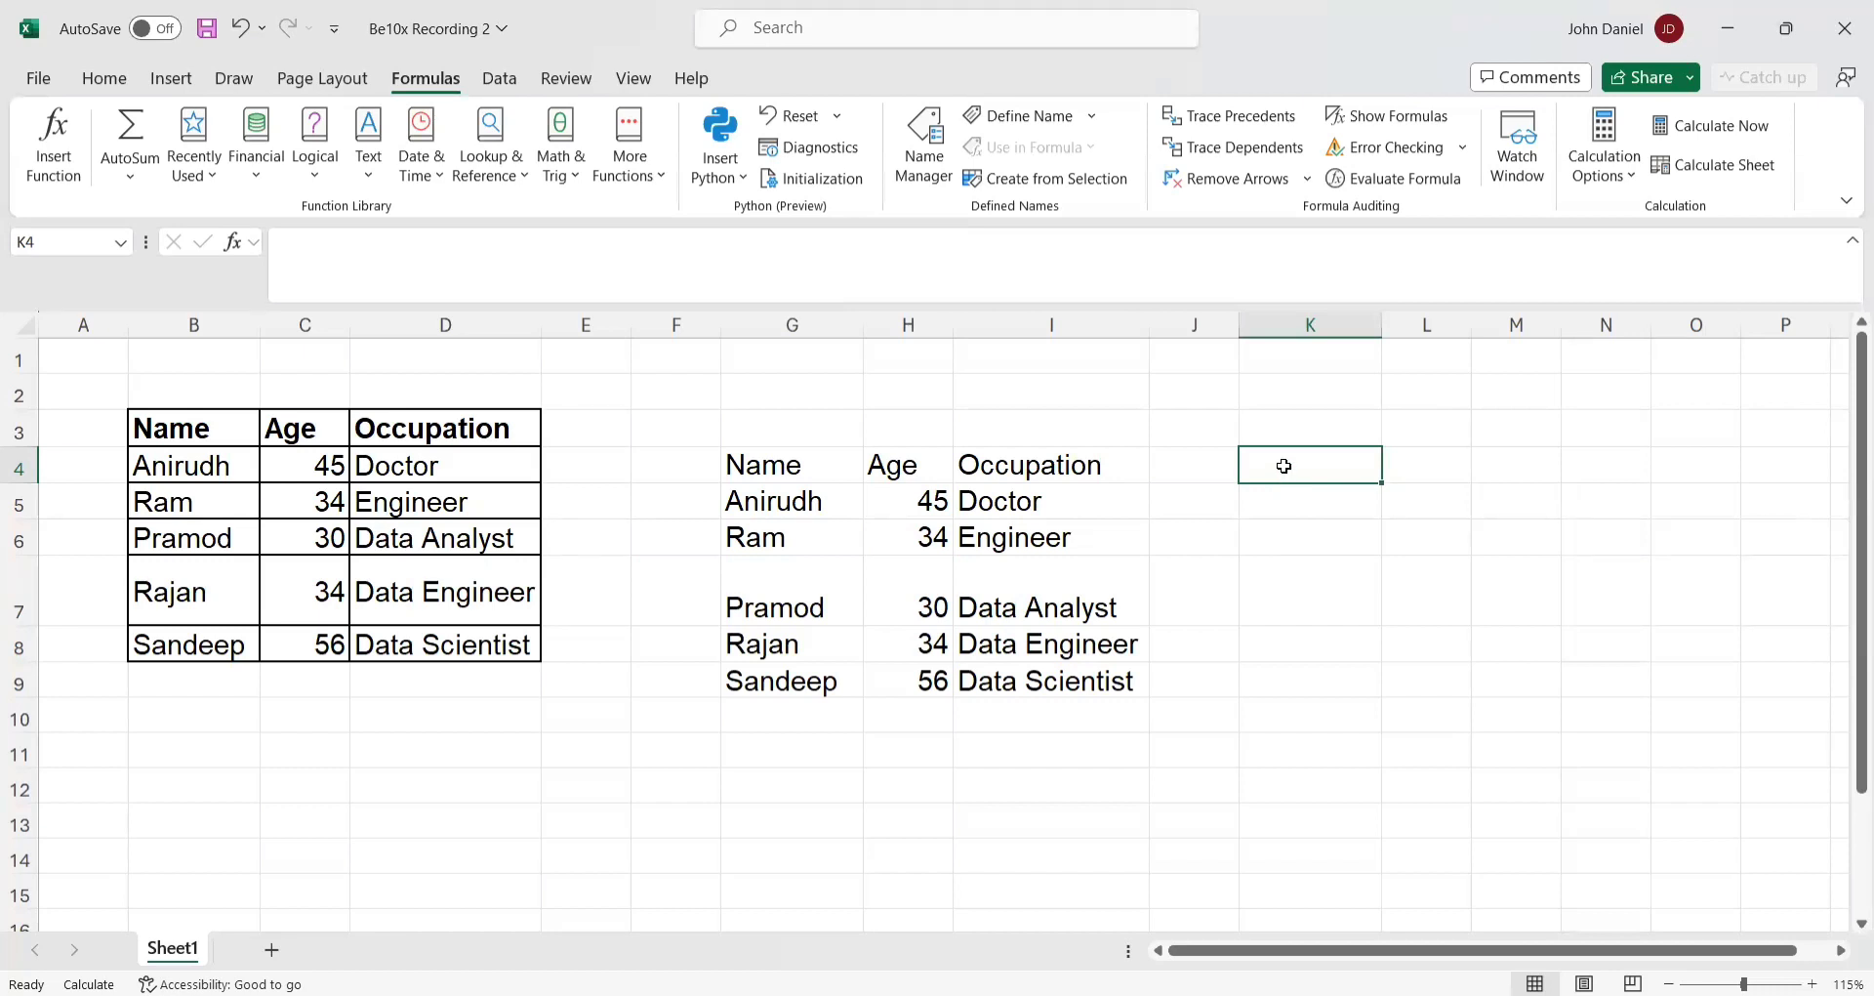
type("=p")
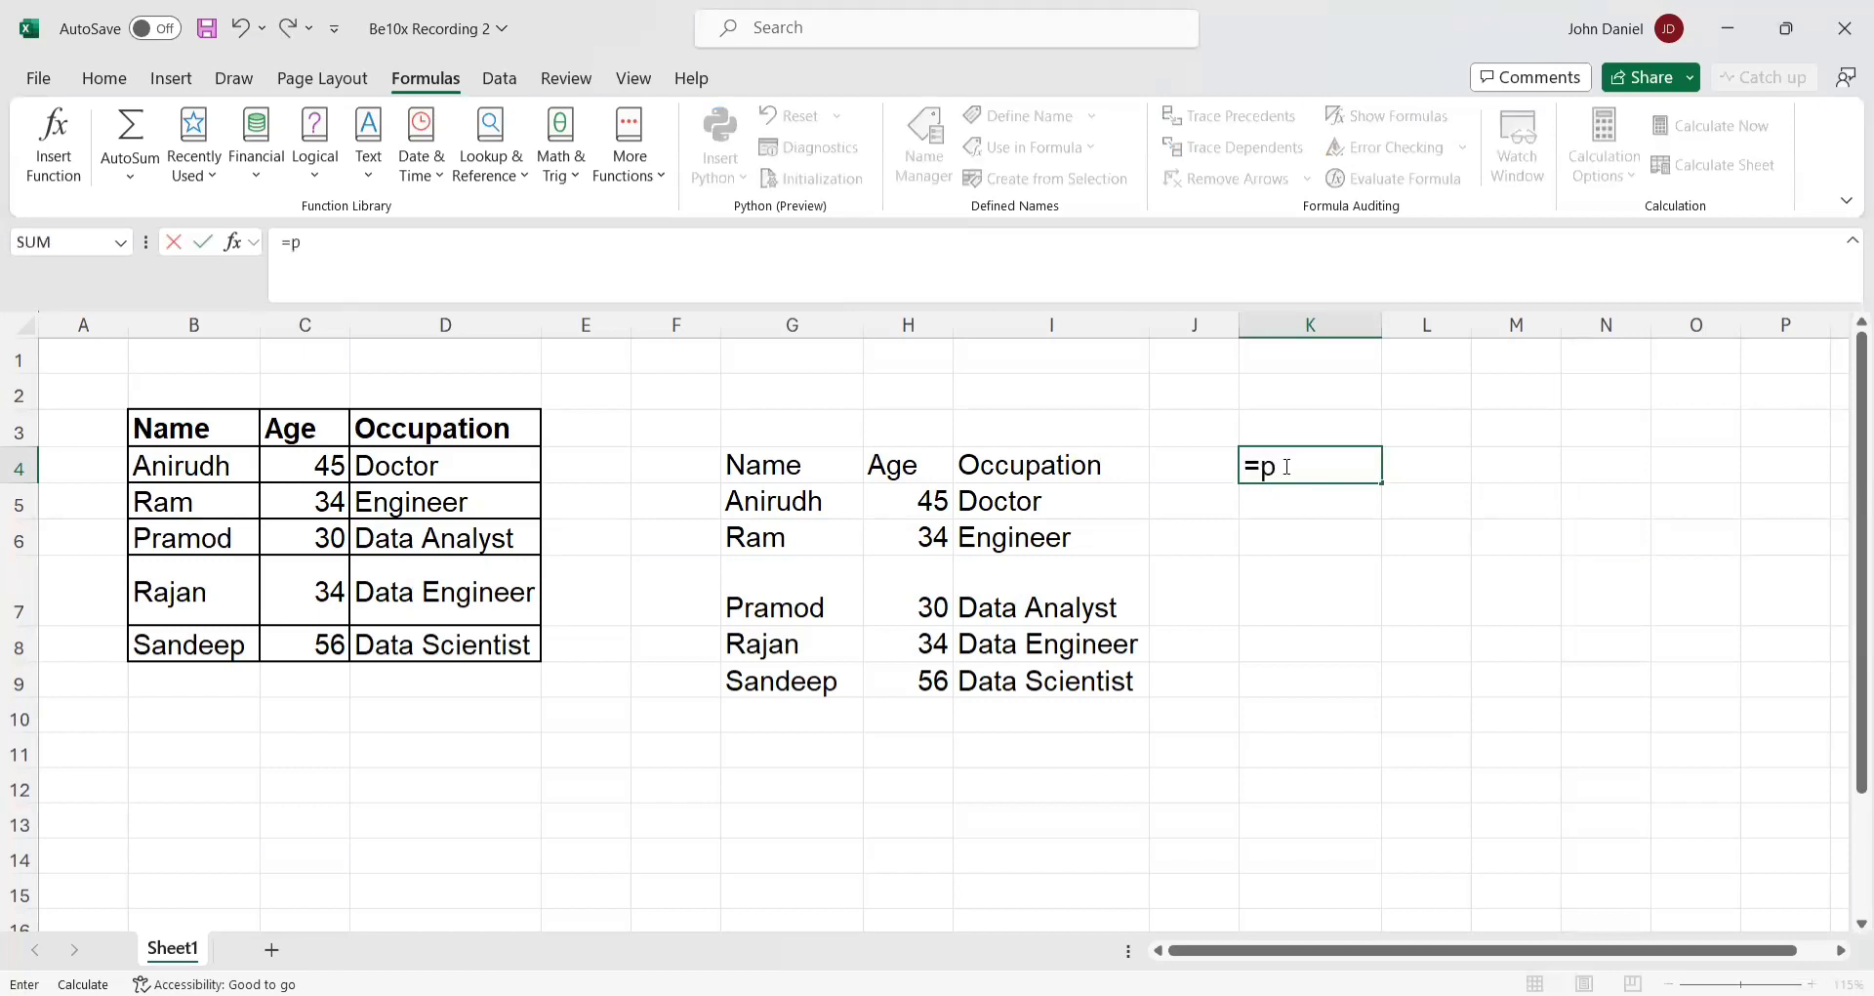
type("y")
key("Tab")
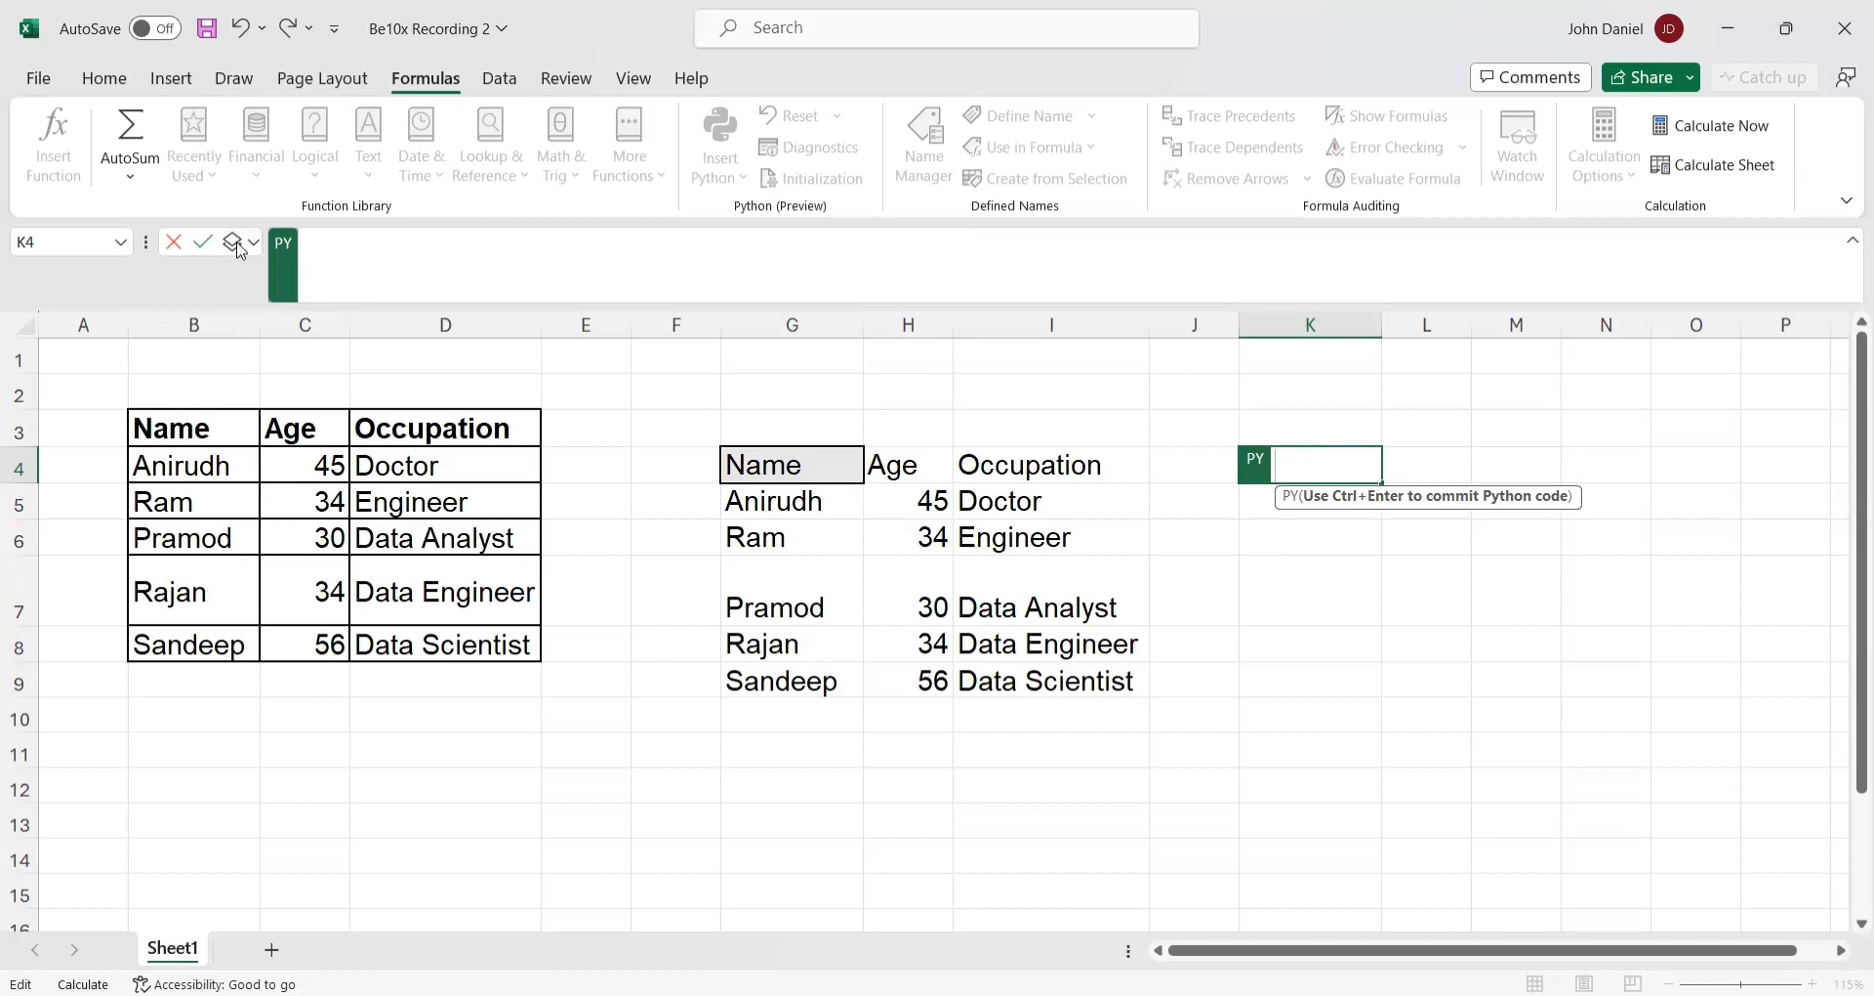
left_click(739, 470)
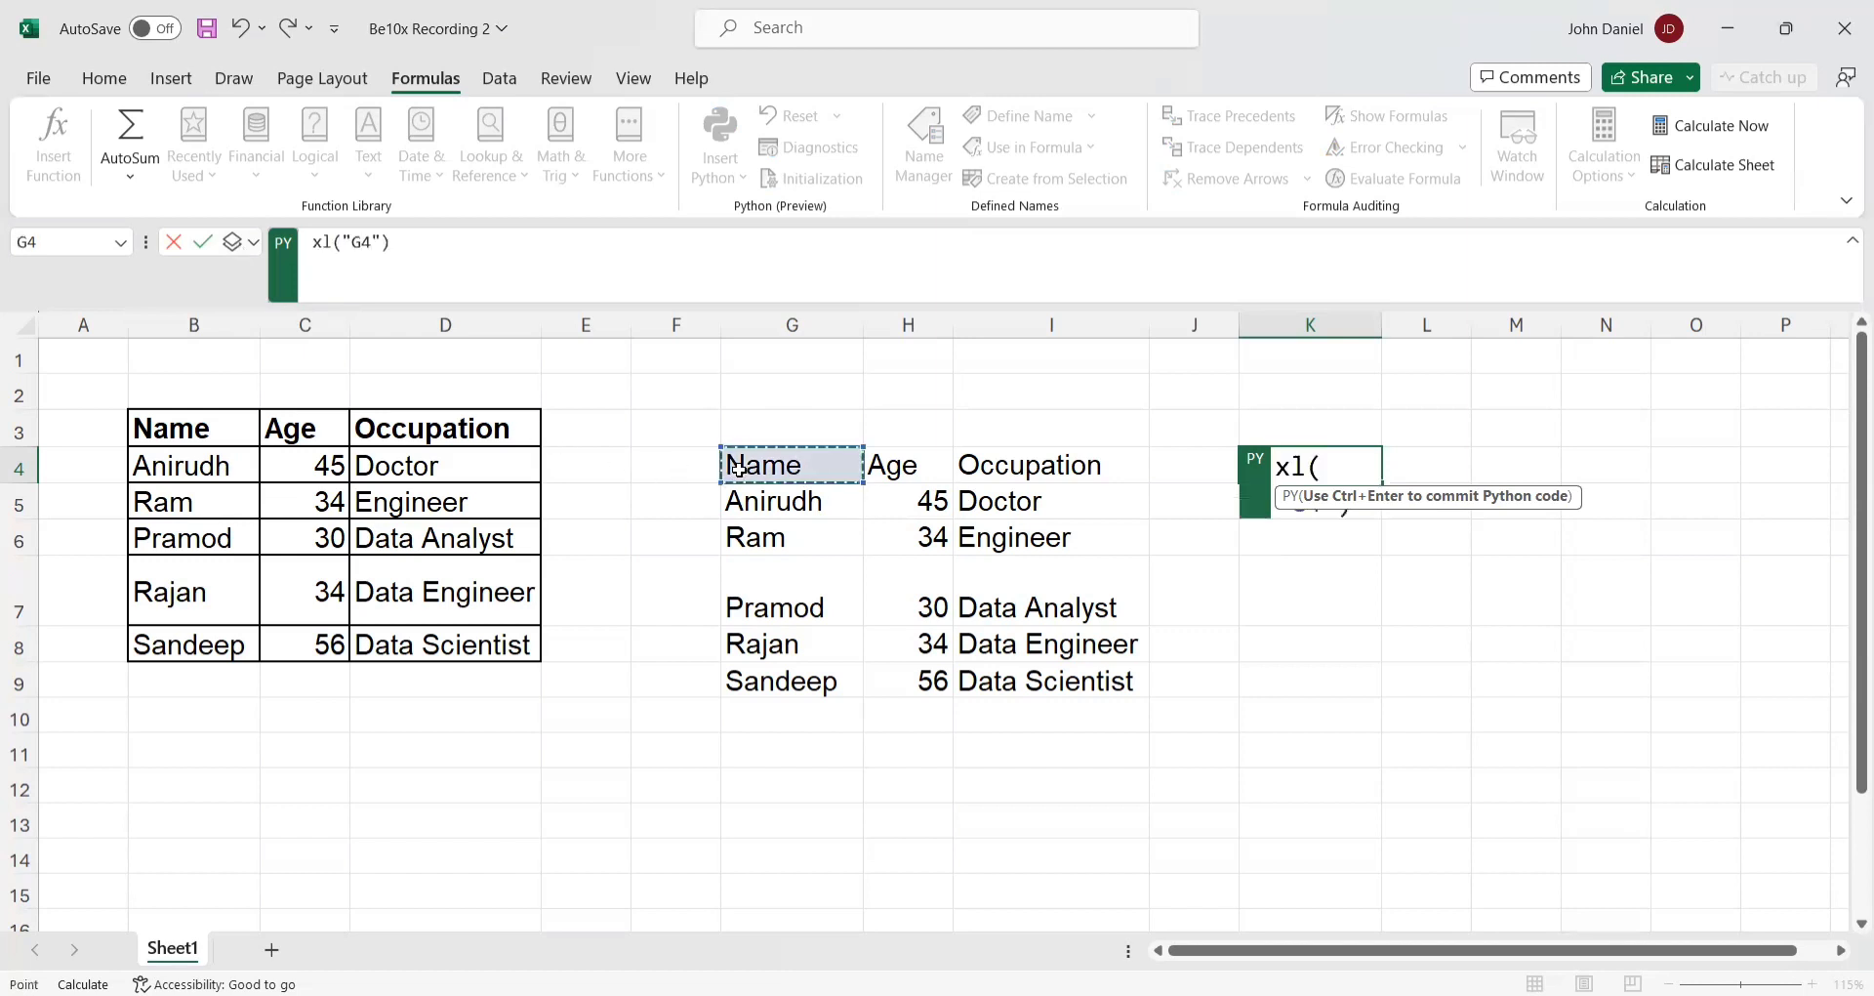
left_click(234, 245)
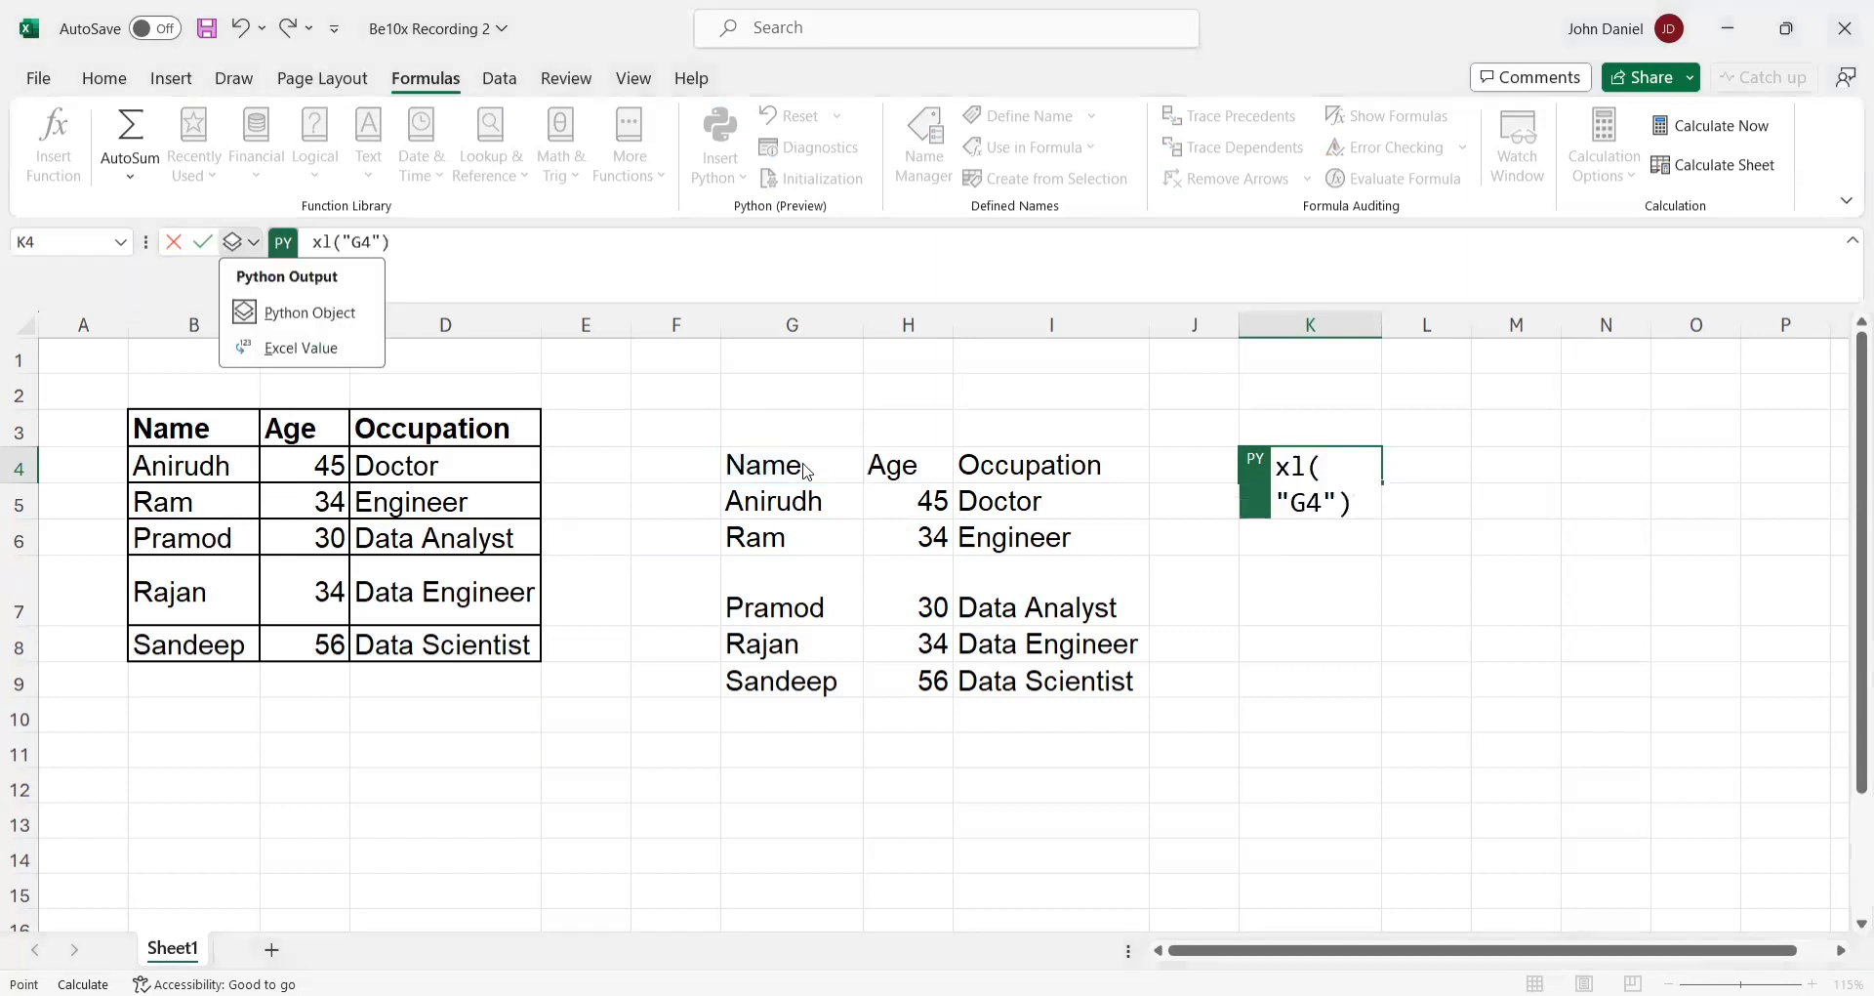
type("+")
key("shift+Right")
key("shift+Right")
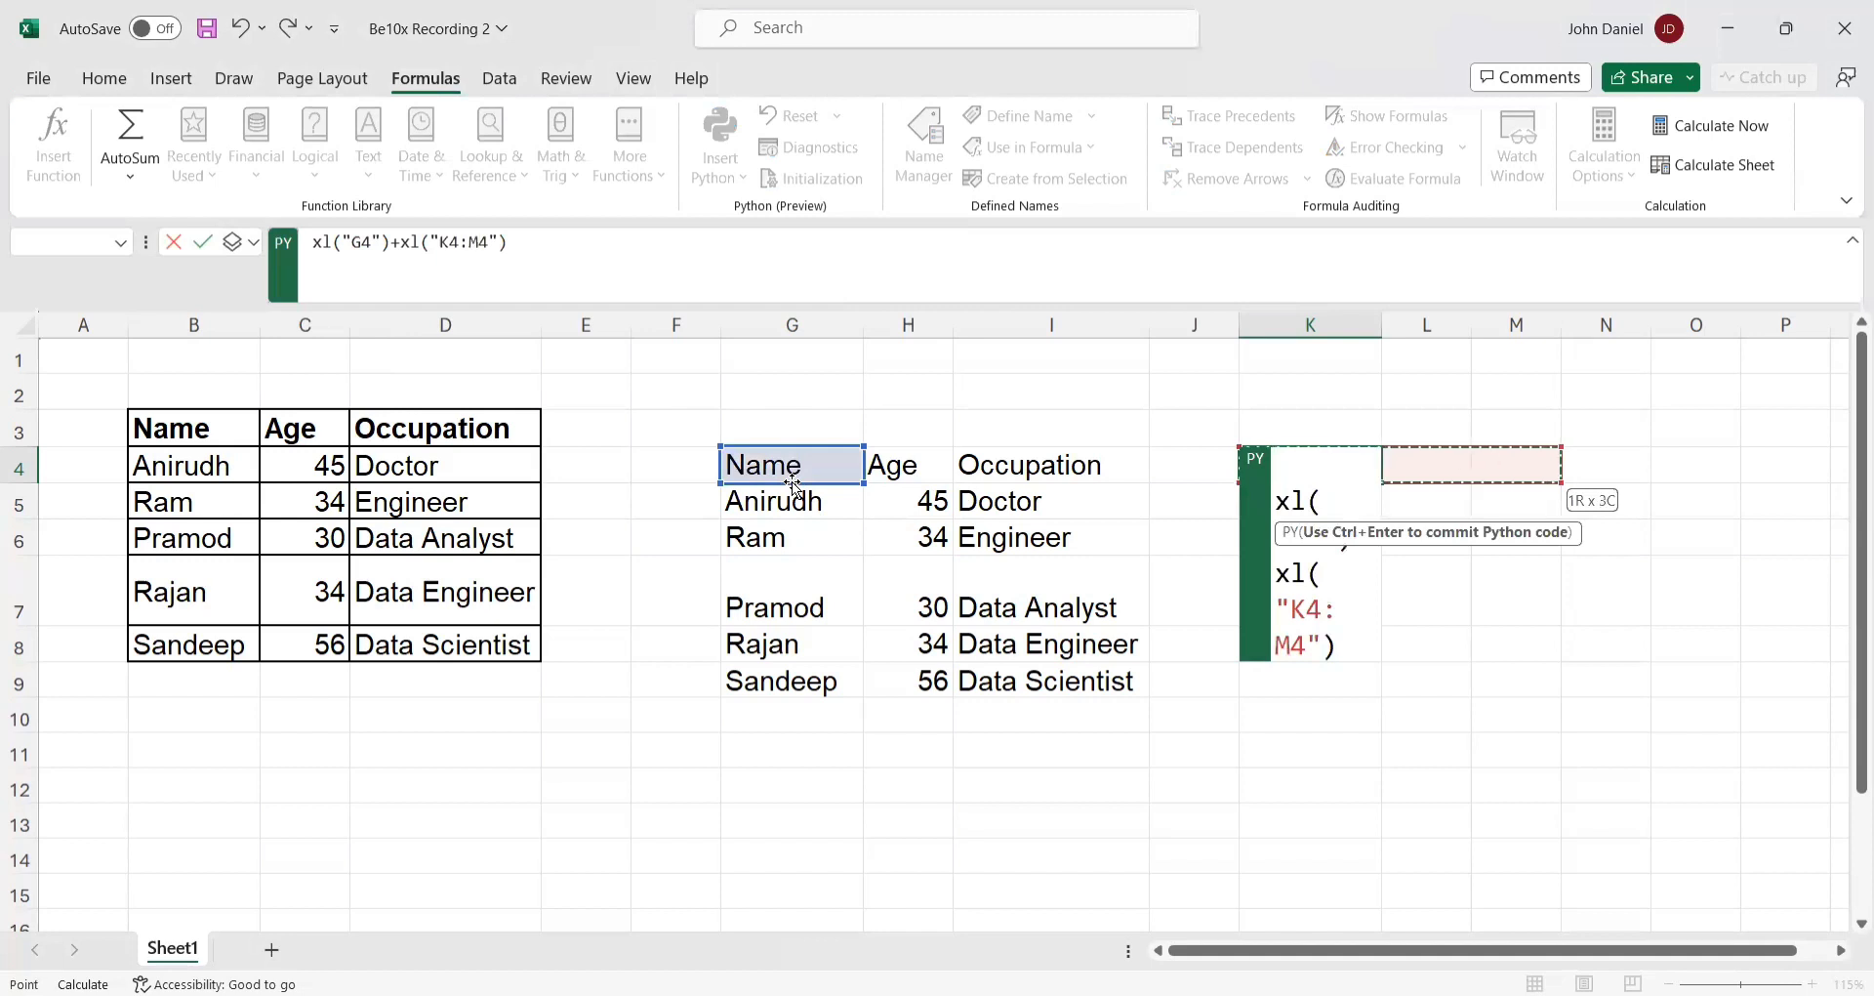
key("Escape")
- Set the Python output of cell G4 to Python Object and enter the Python formula xl("G4").describe() in cell I5
left_click(794, 480)
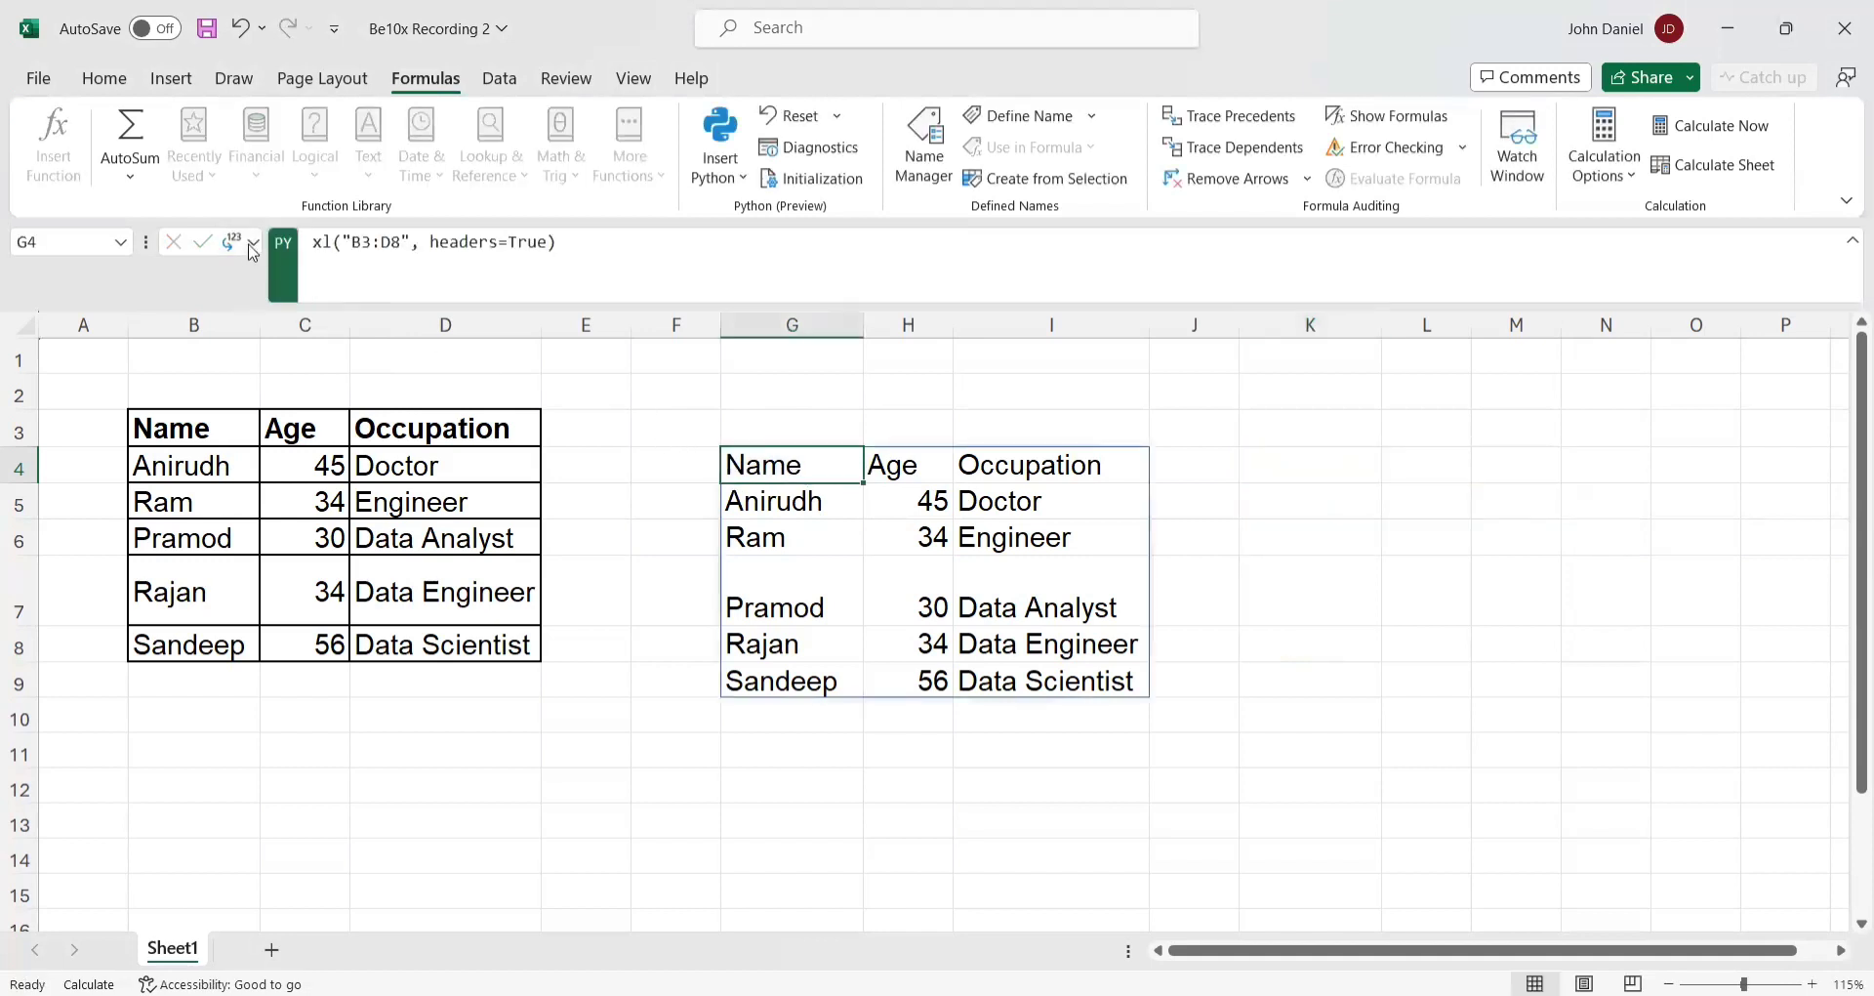
key("ctrl+alt+shift+m")
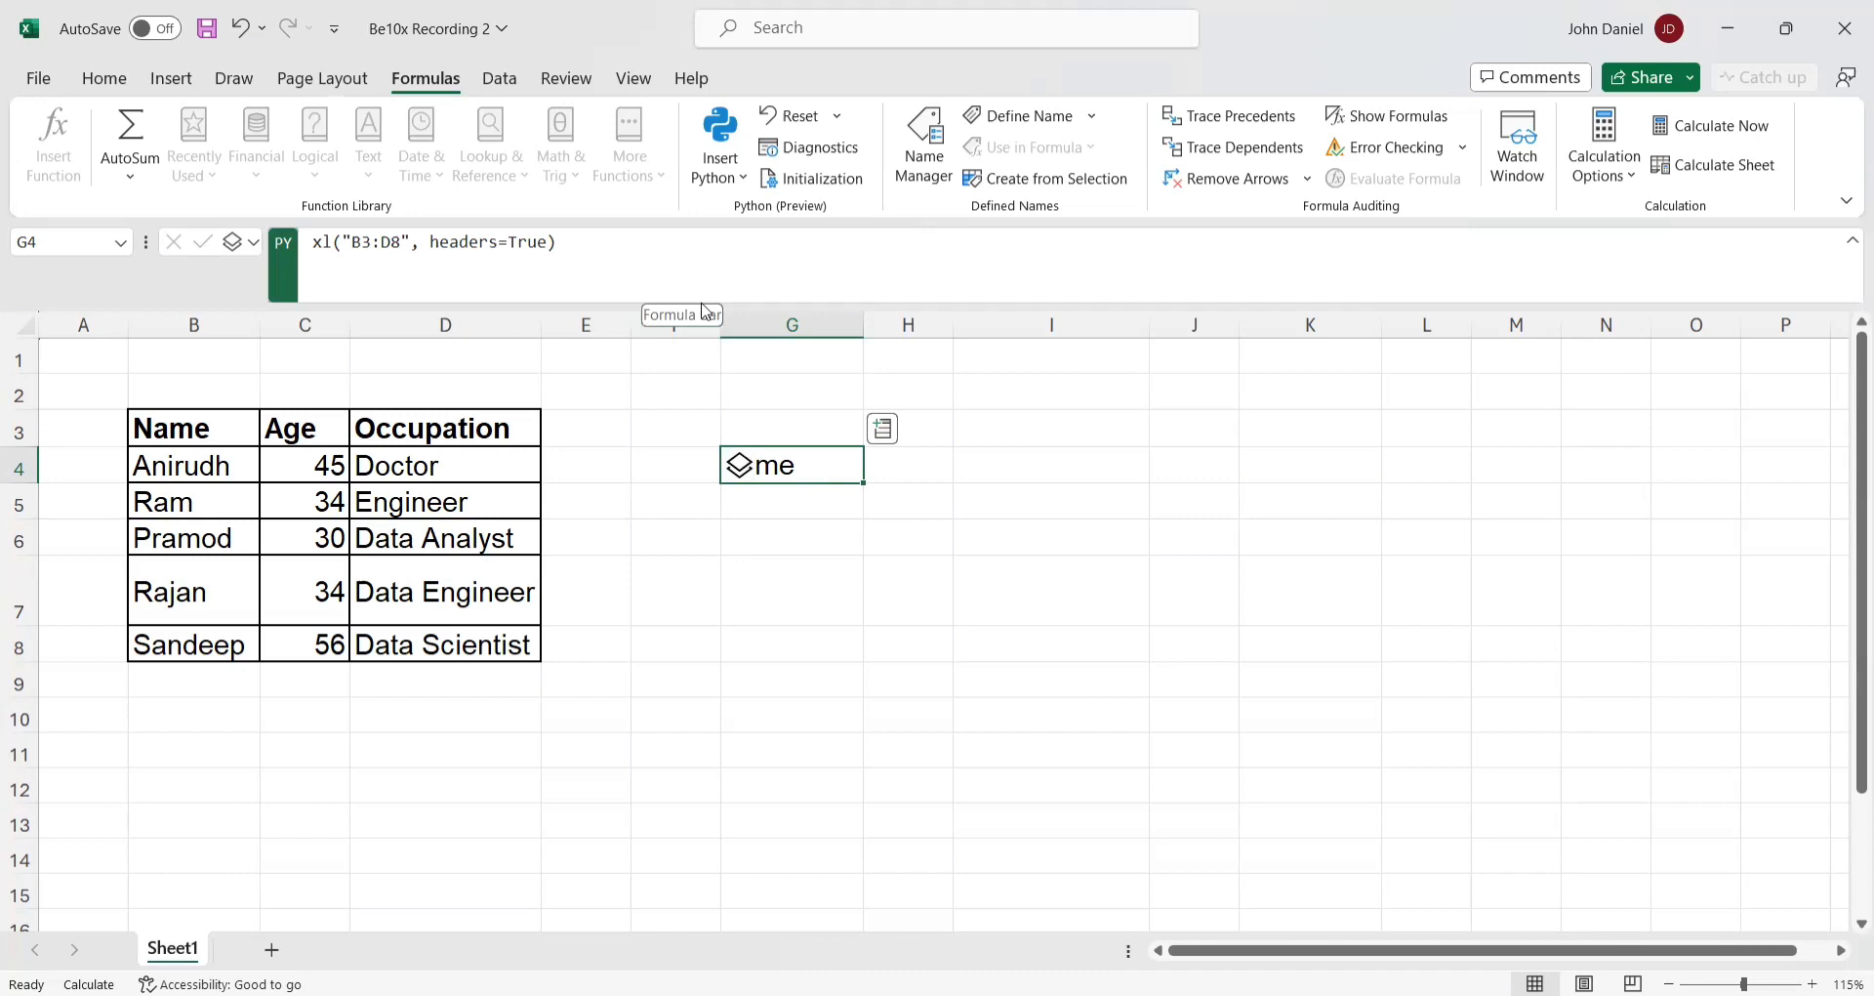
left_click(1071, 499)
type("=p")
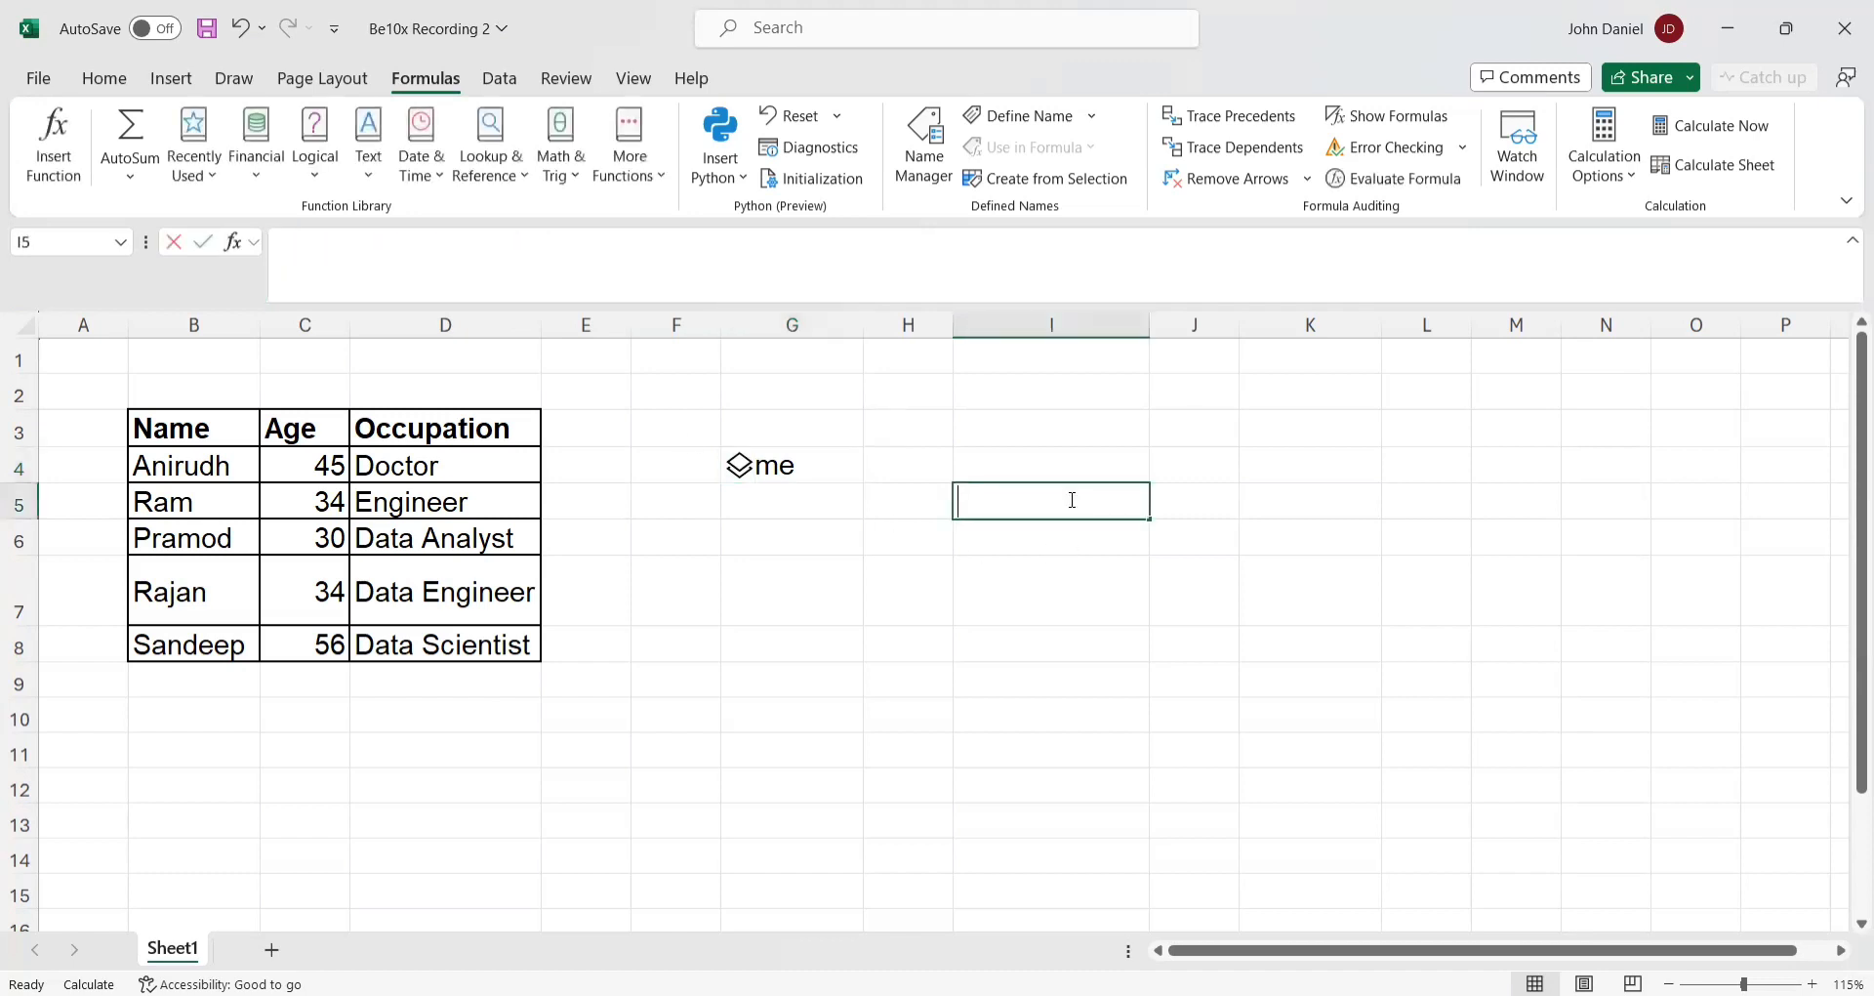
type("y")
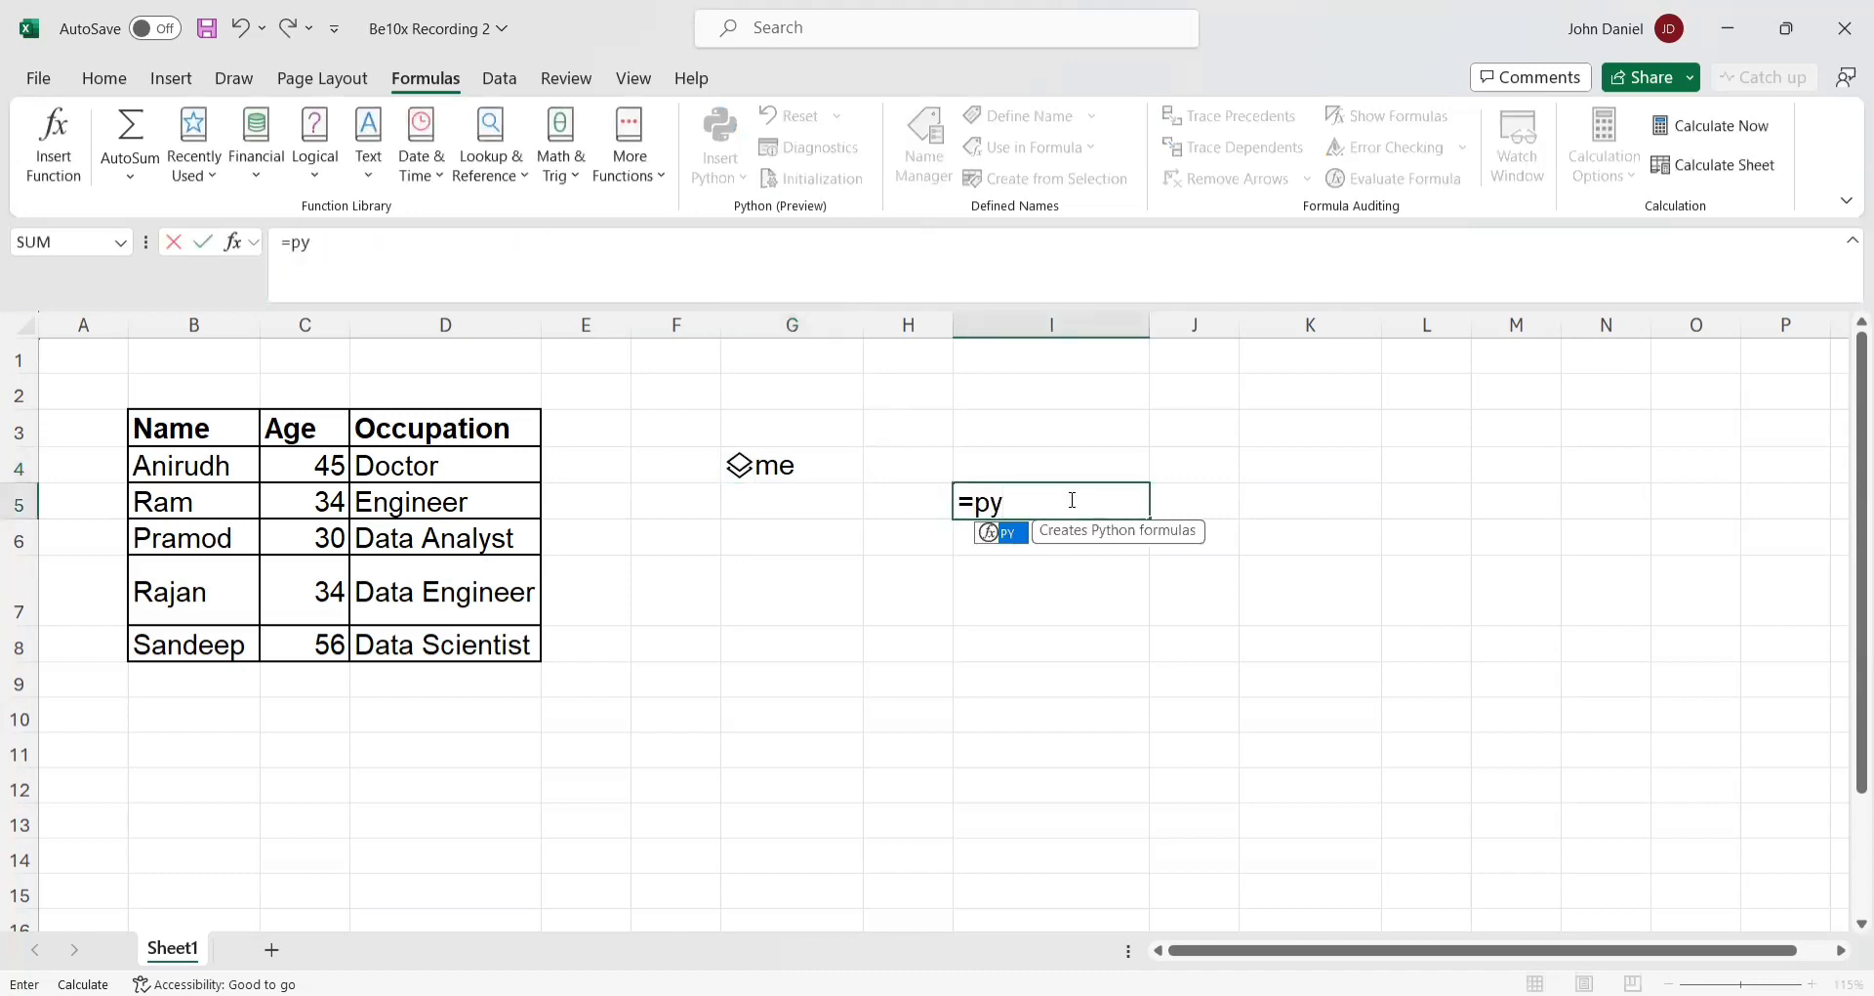
key("Tab")
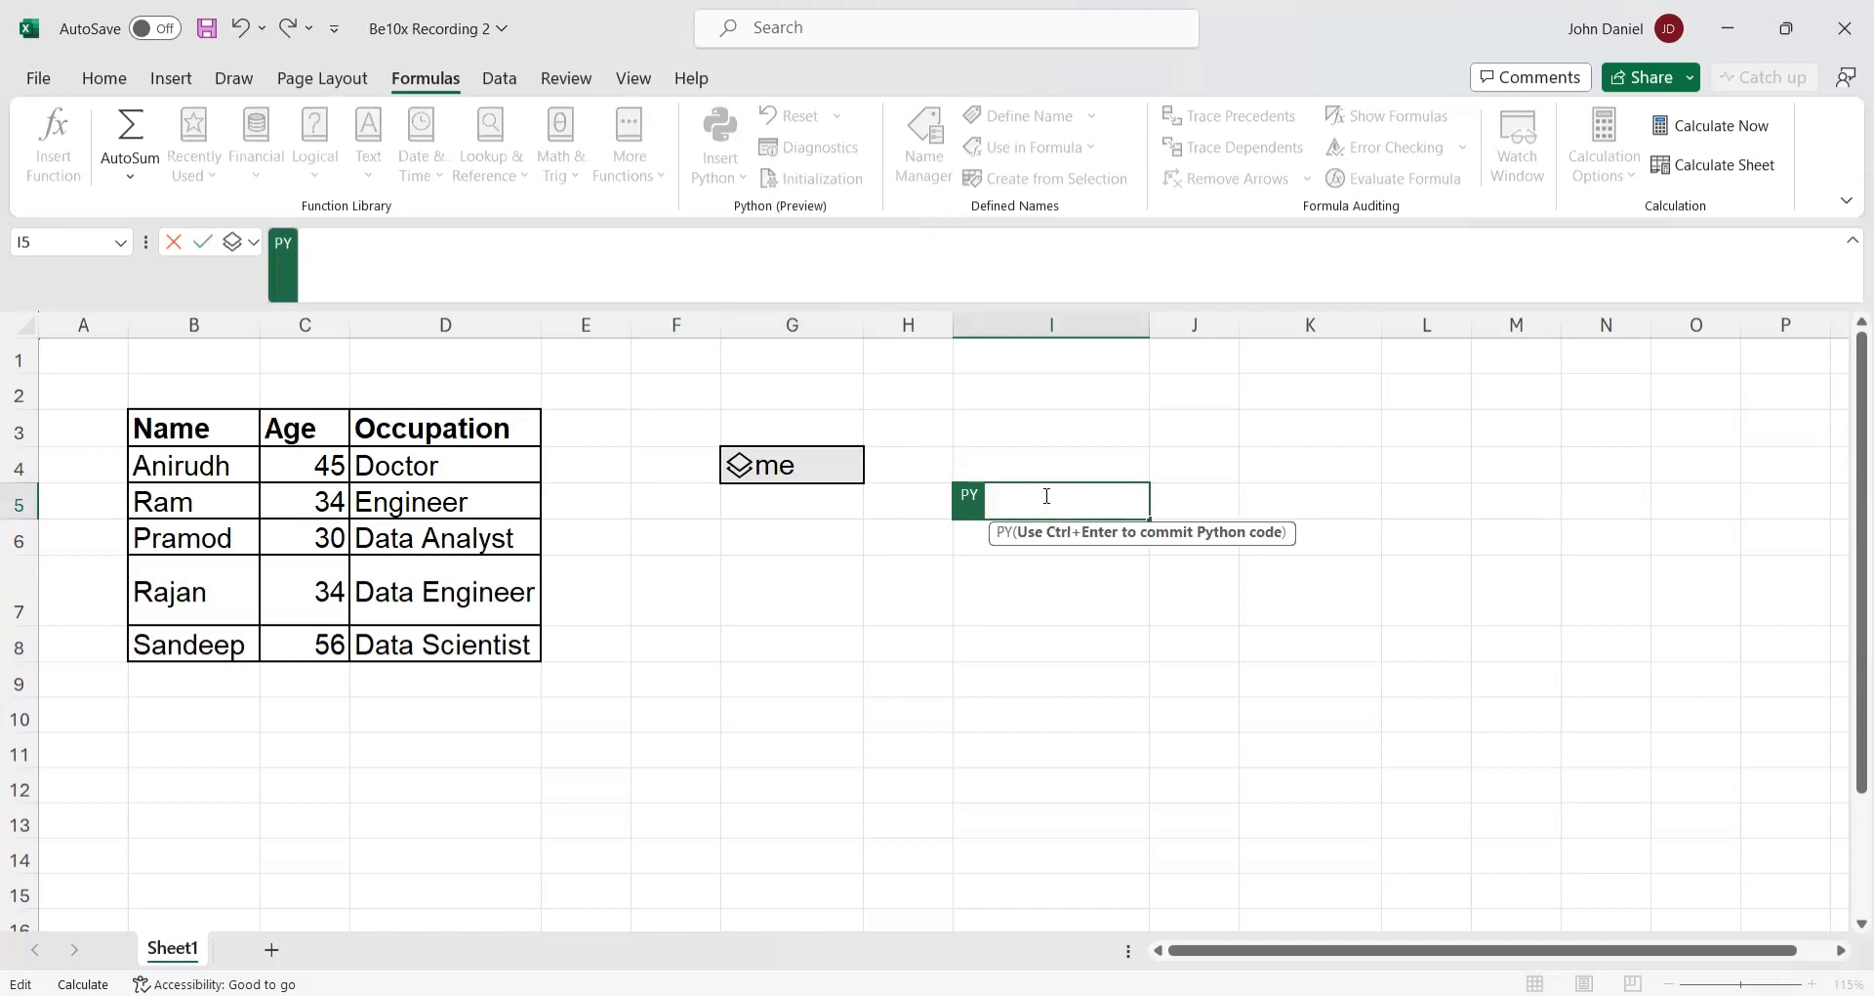
left_click(776, 469)
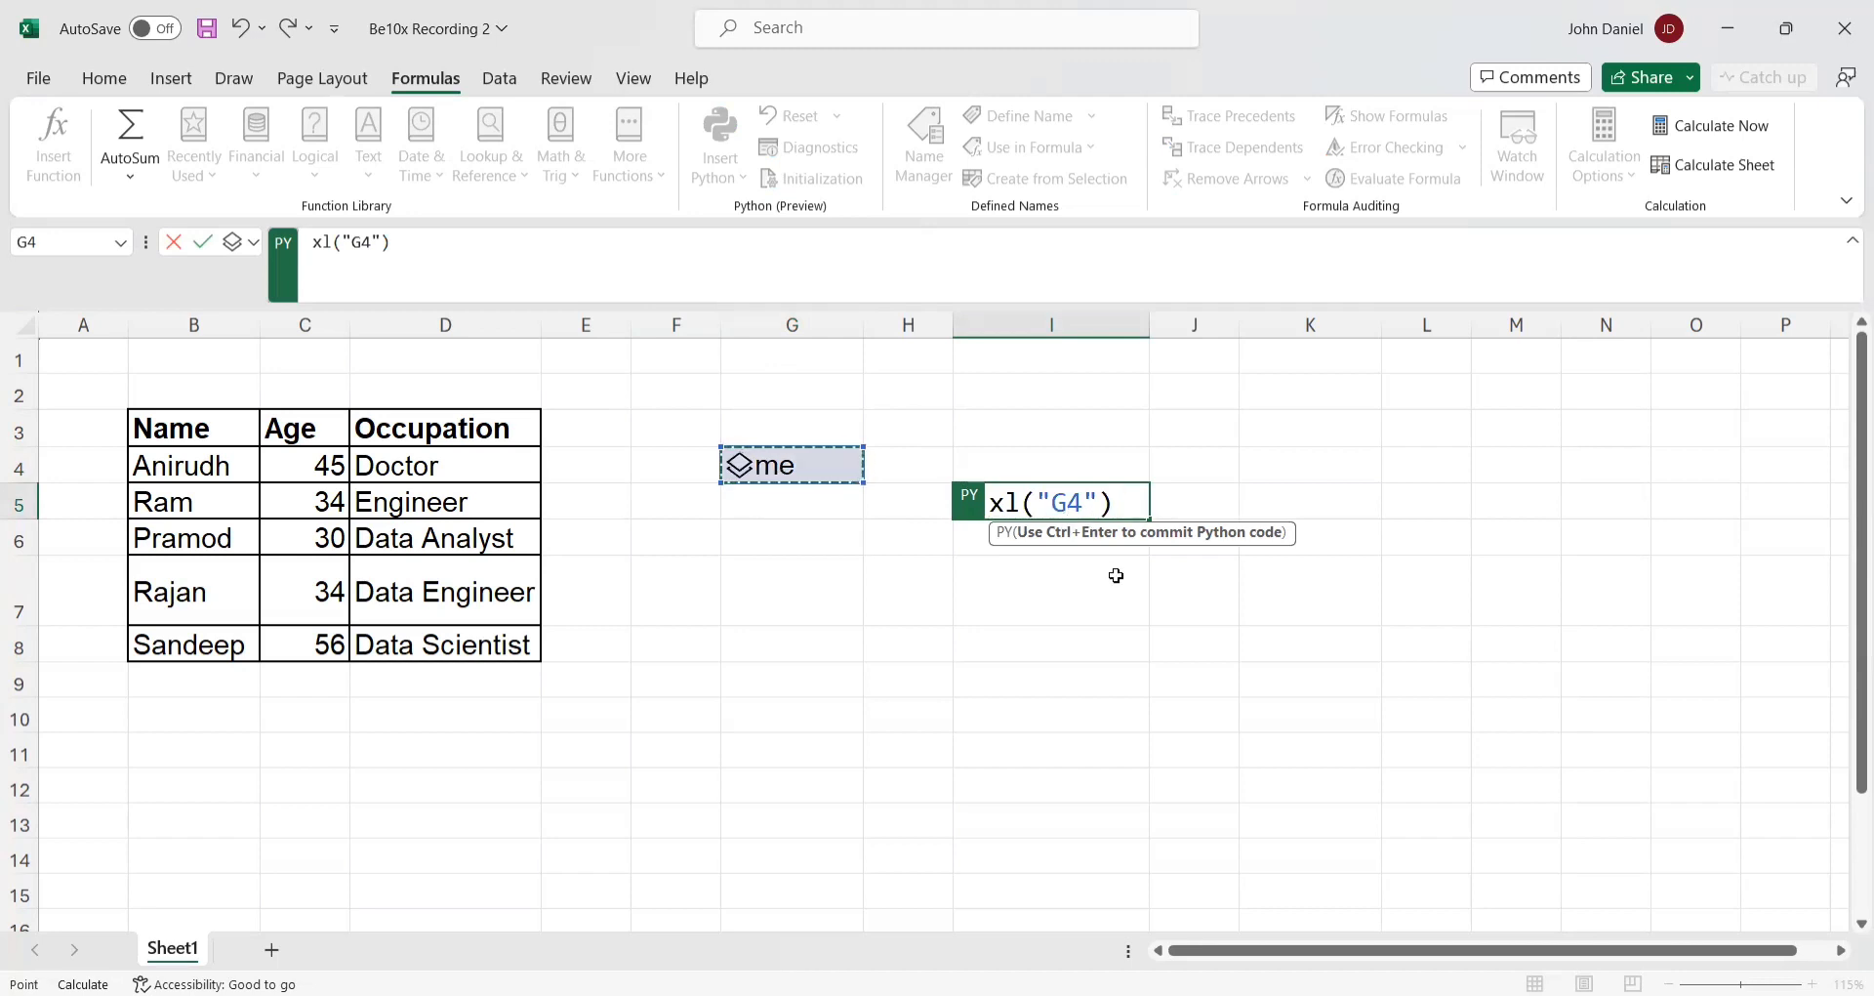
left_click(437, 245)
type(".")
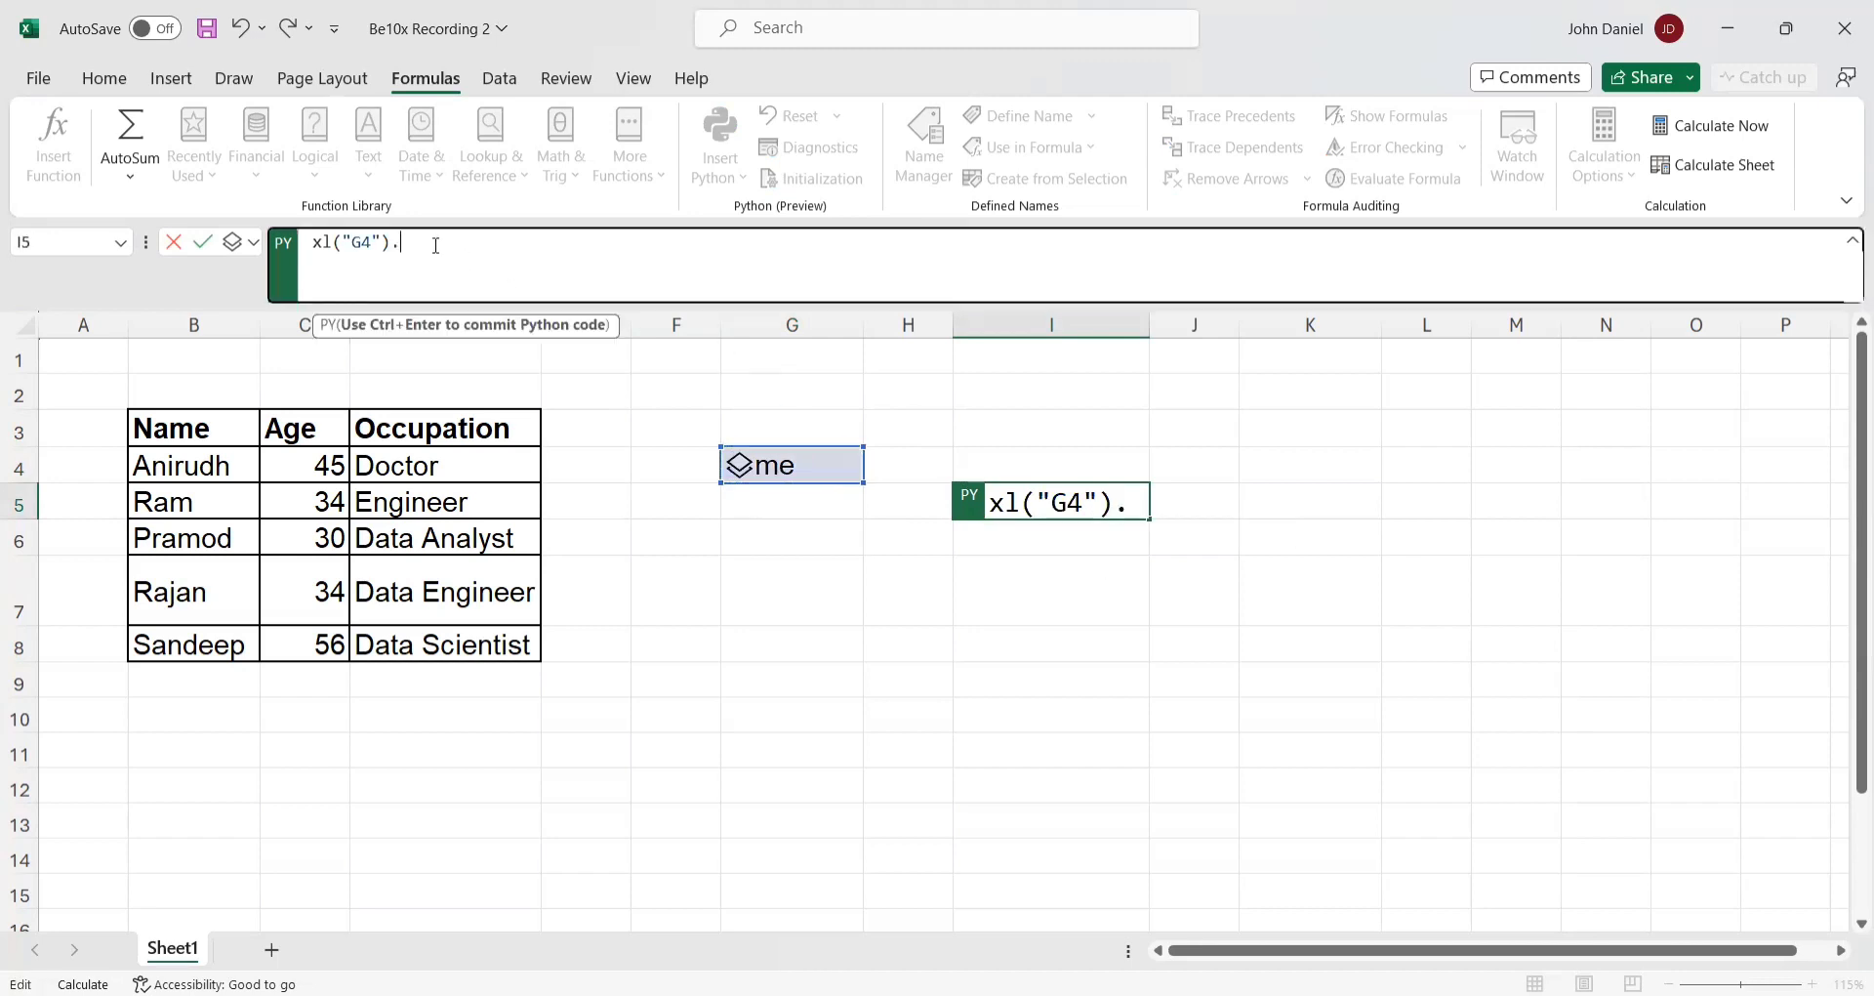
type("desc")
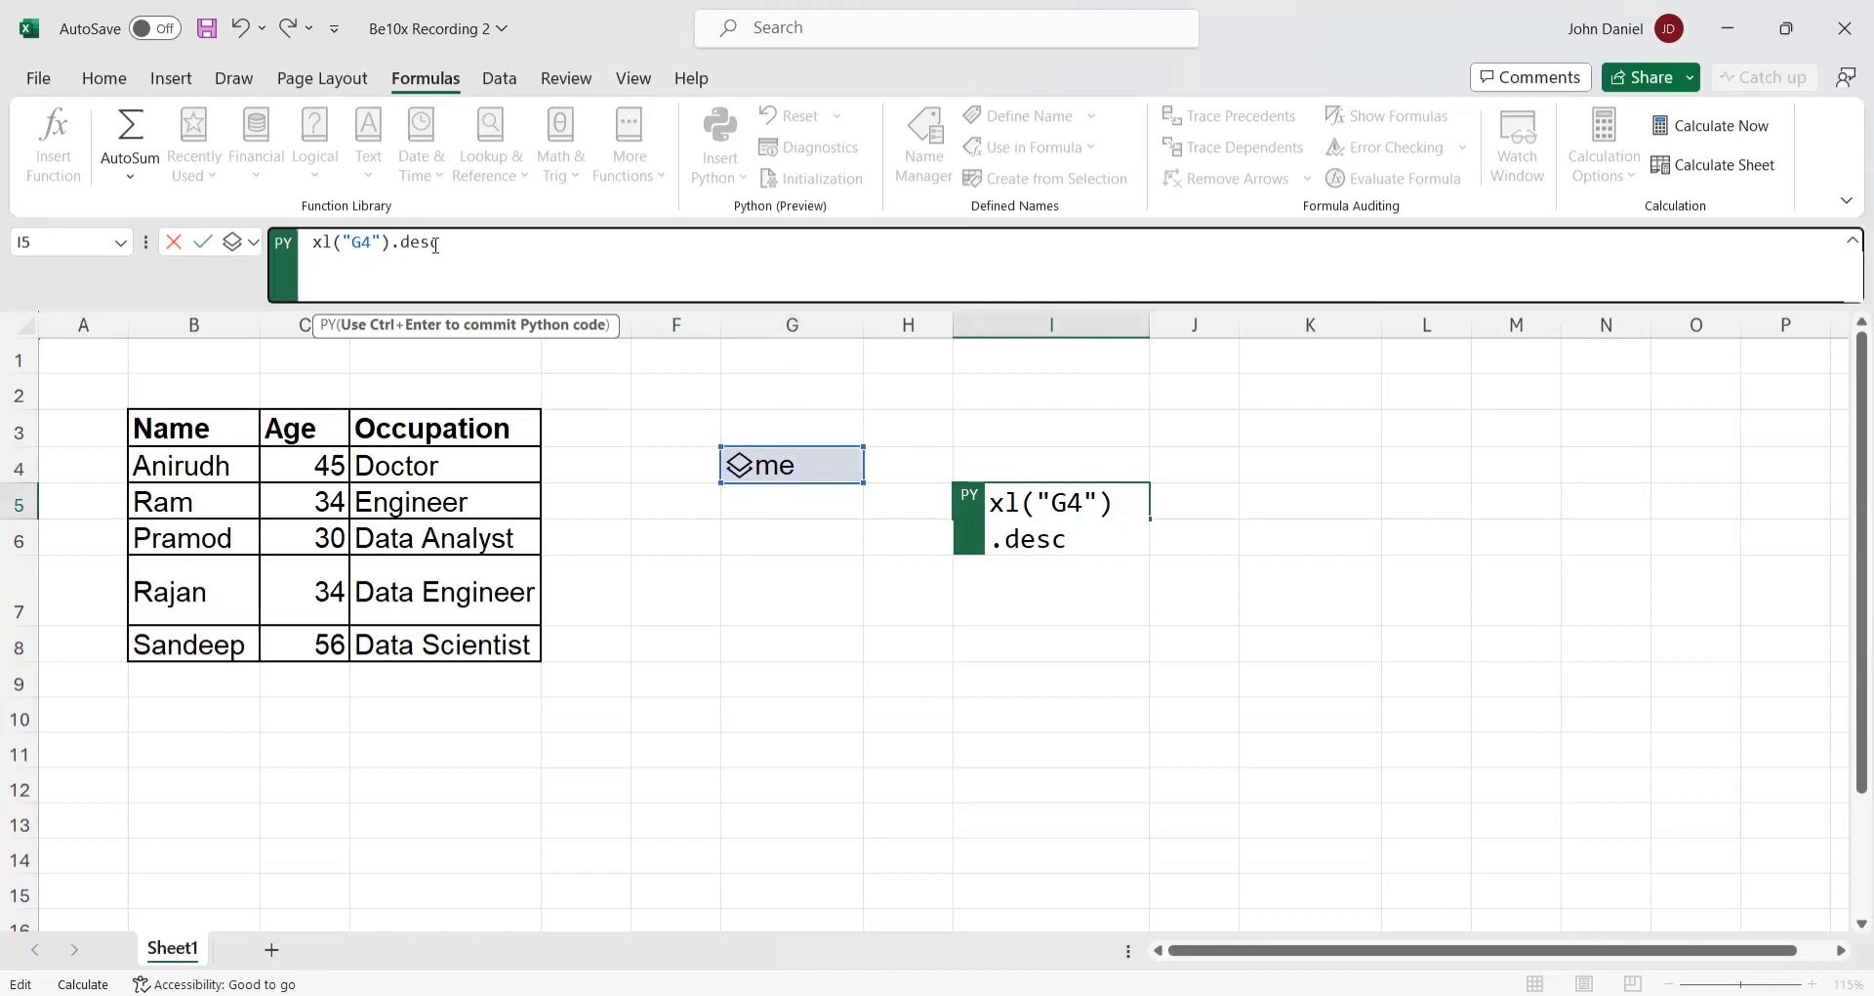
type("ribe()")
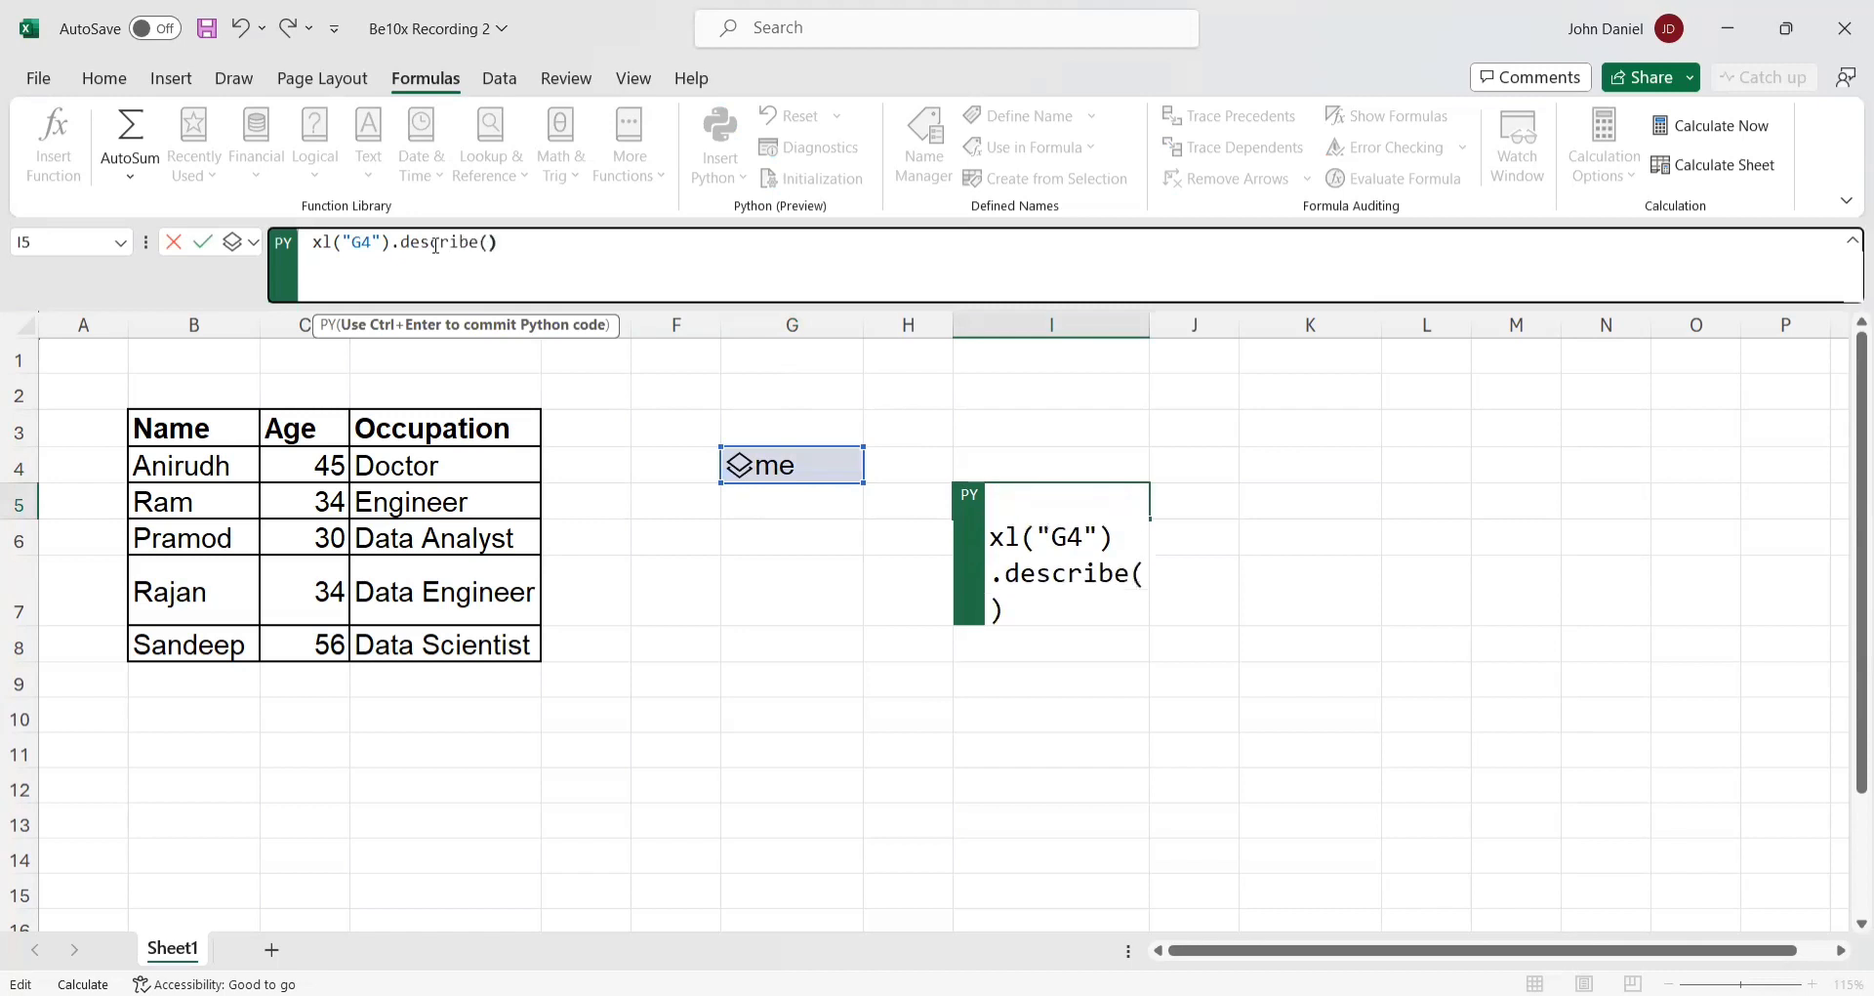
key("ctrl+Return")
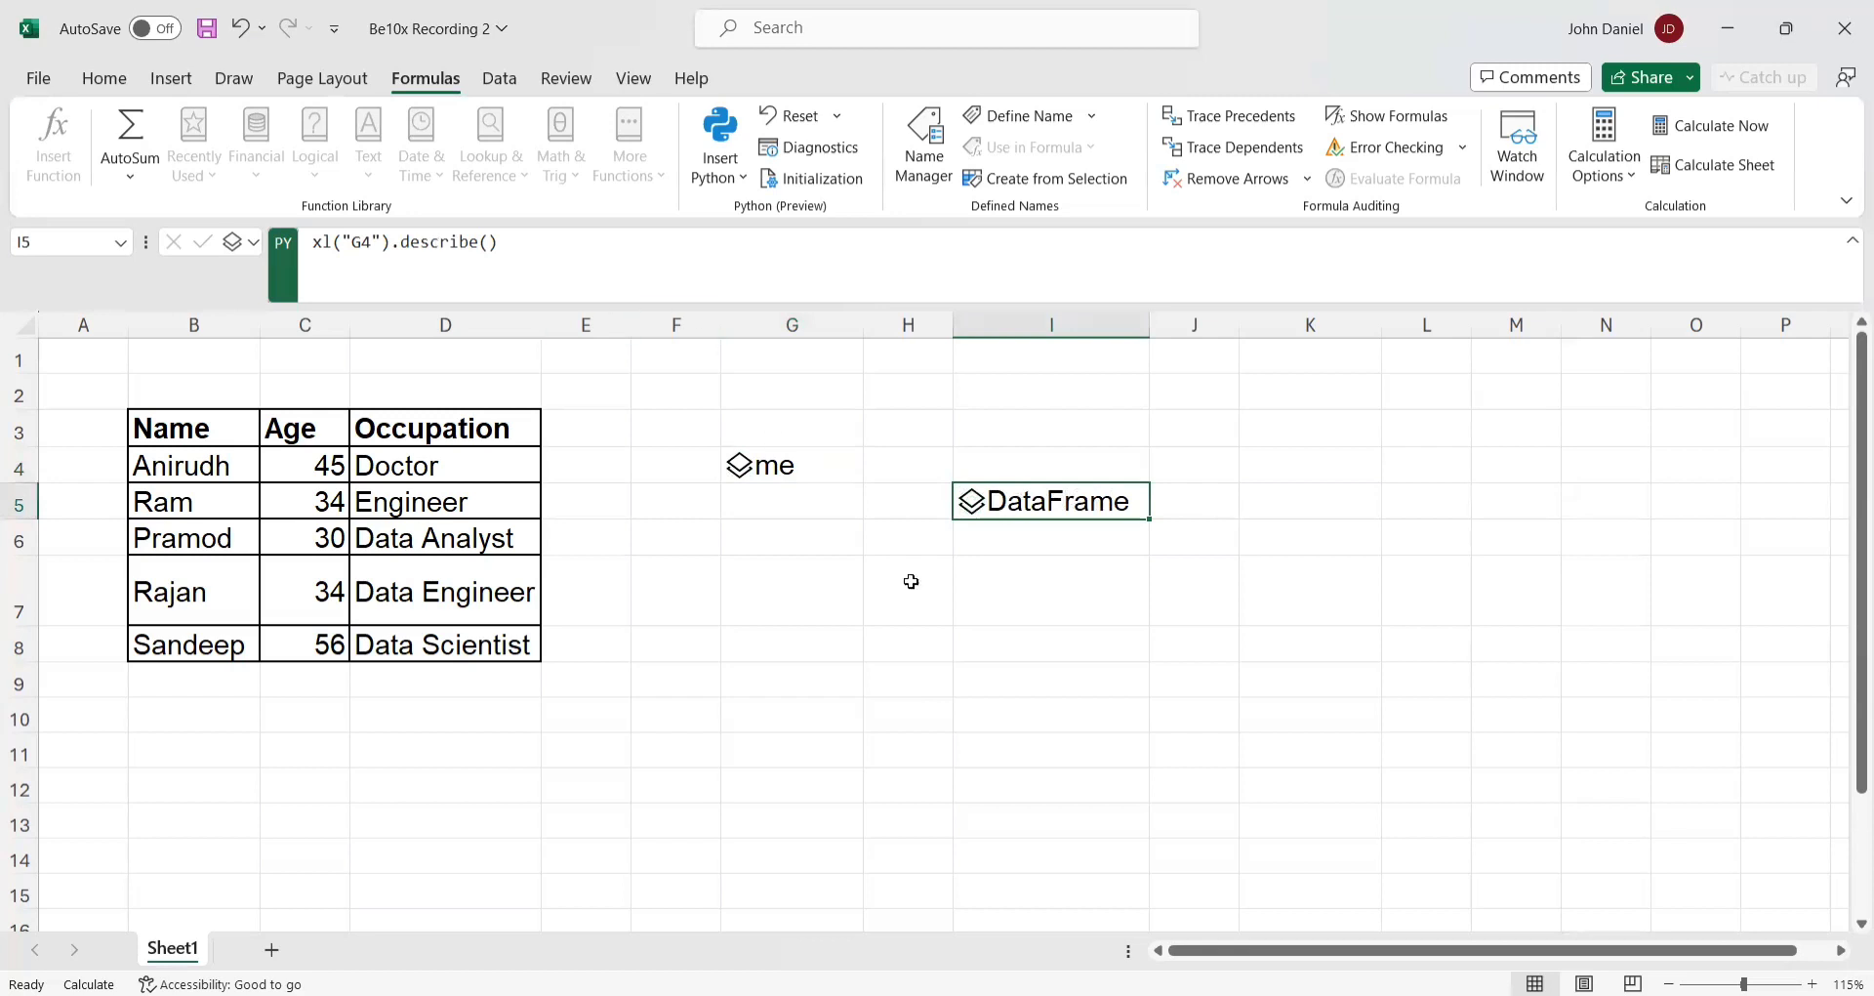
- Preview the summary DataFrame in cell I5 and set its Python output to Excel Value
left_click(972, 502)
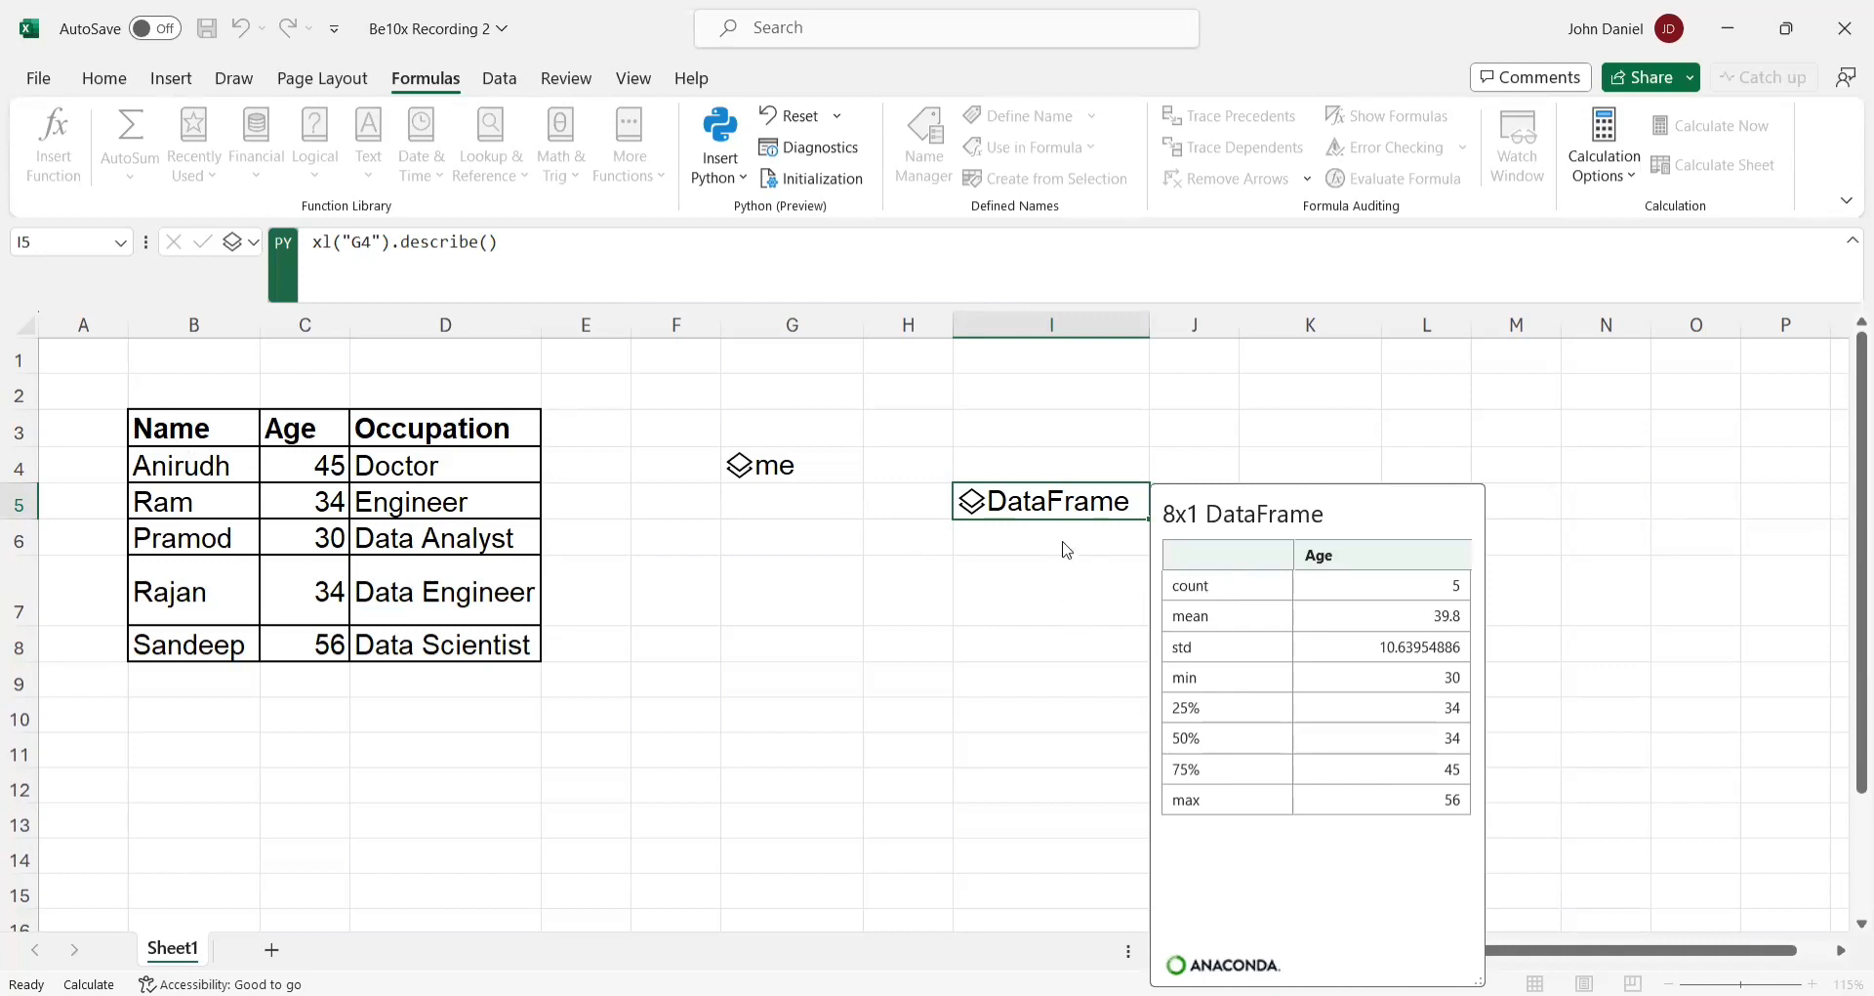
left_click(256, 242)
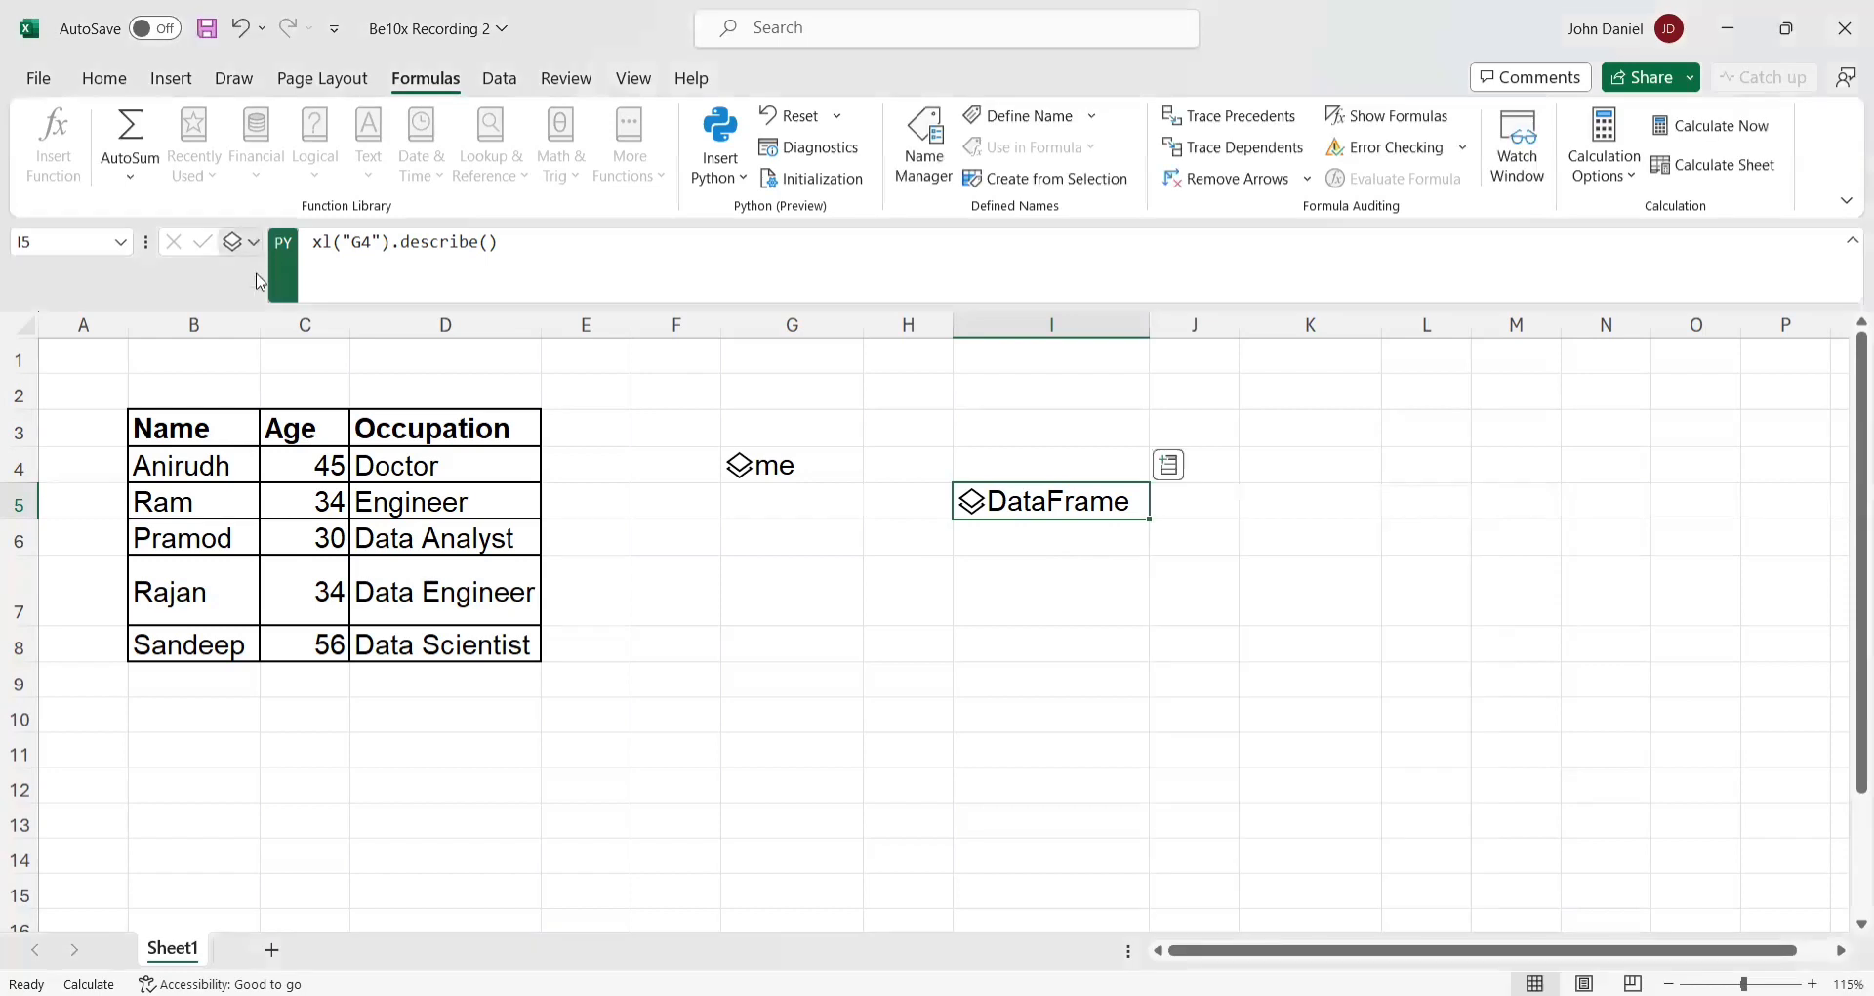
left_click(252, 242)
left_click(277, 350)
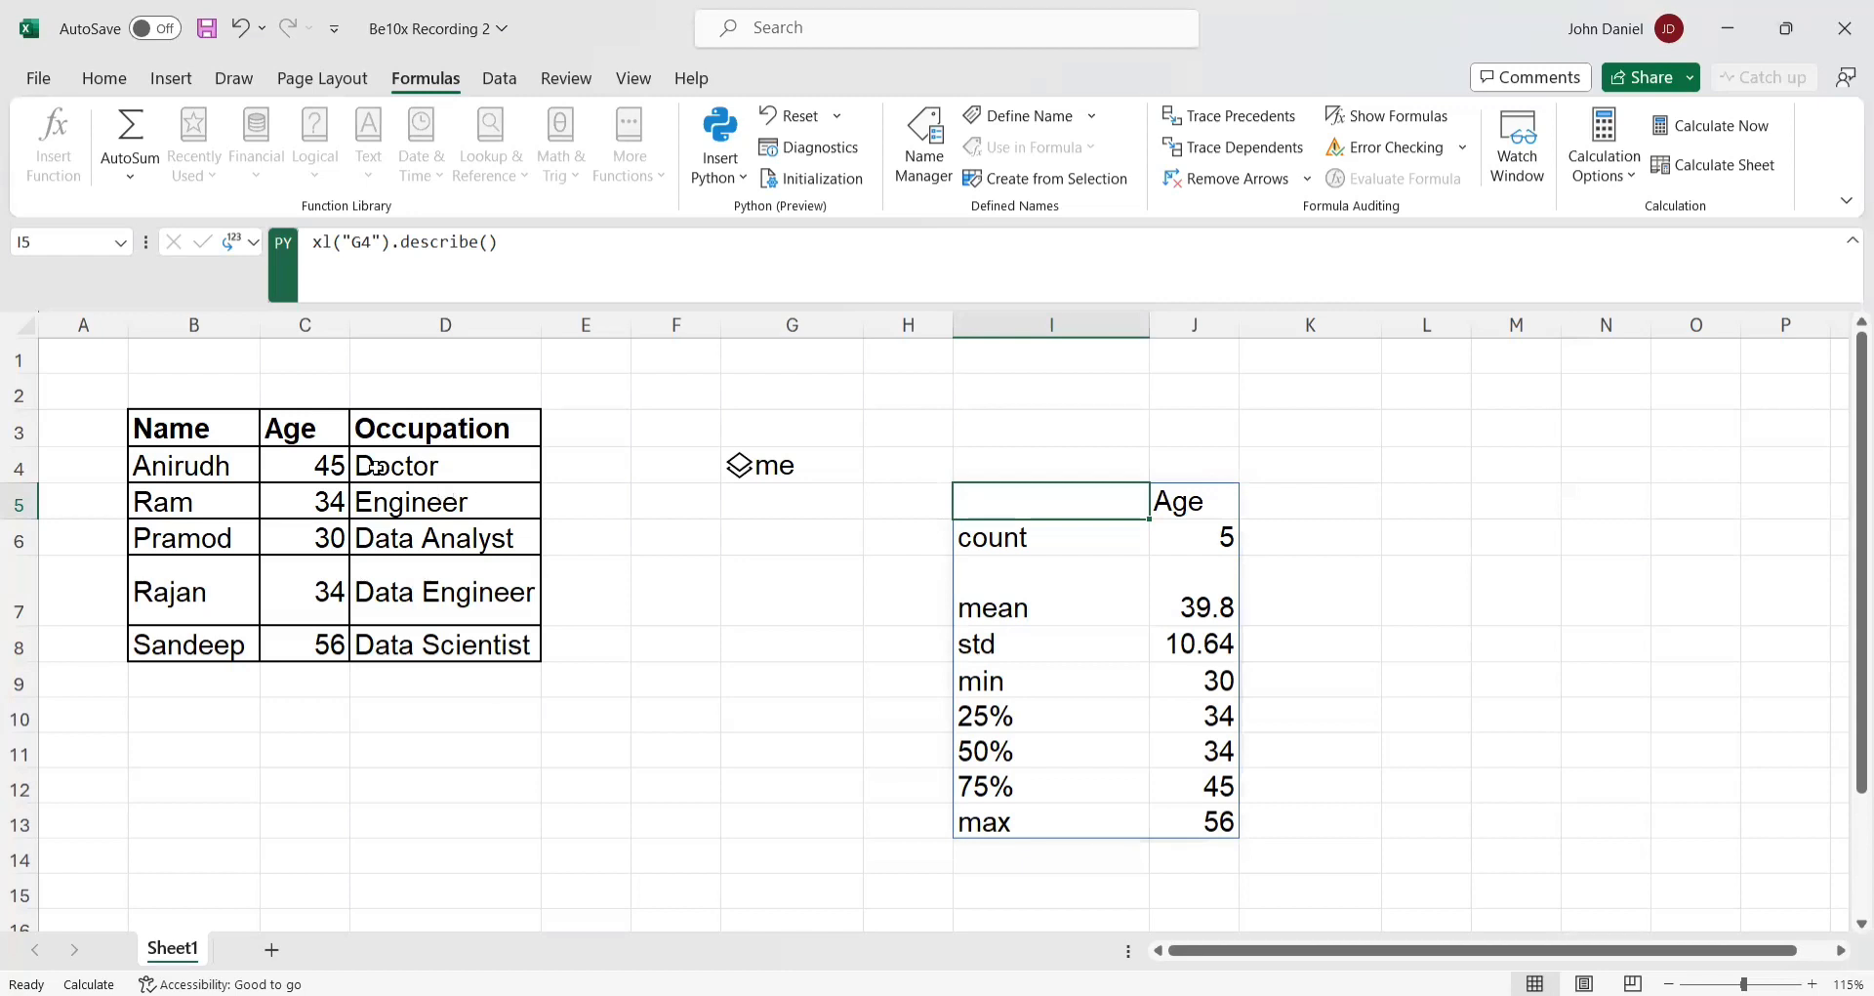
- Insert a new column D between Age and Occupation and widen it to about the width of the Occupation column
left_click(379, 424)
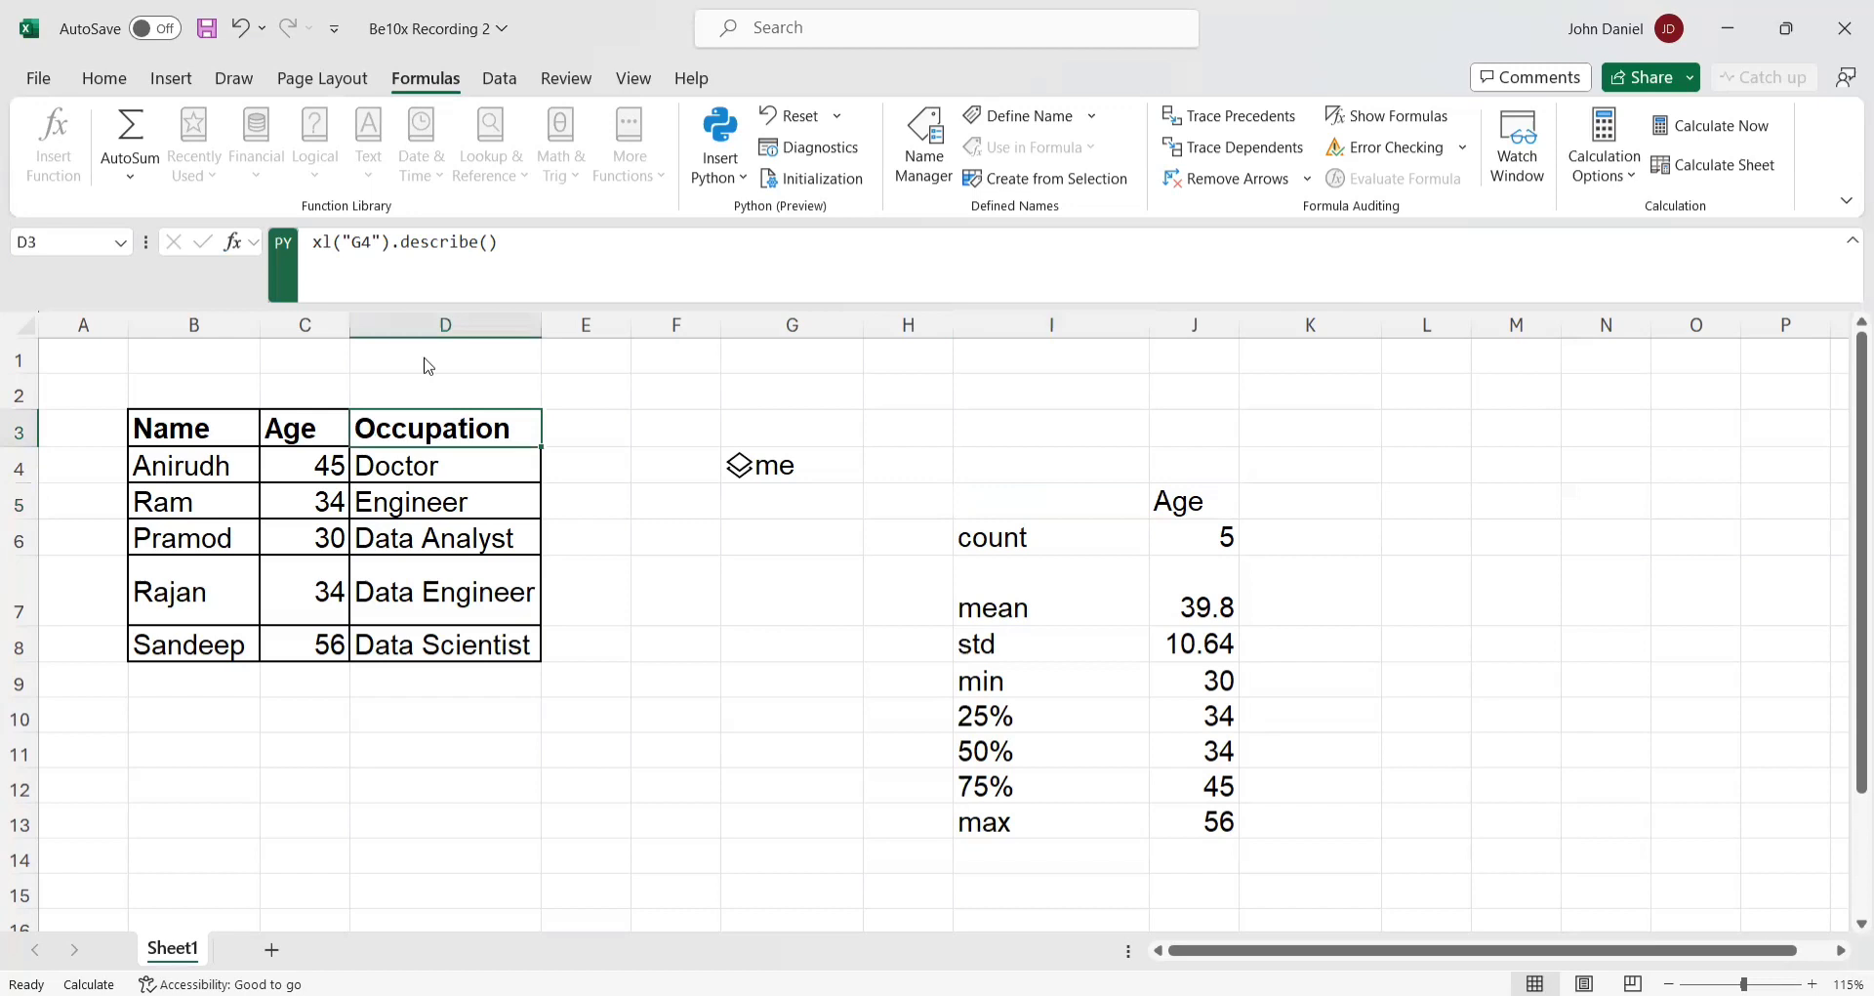
right_click(380, 425)
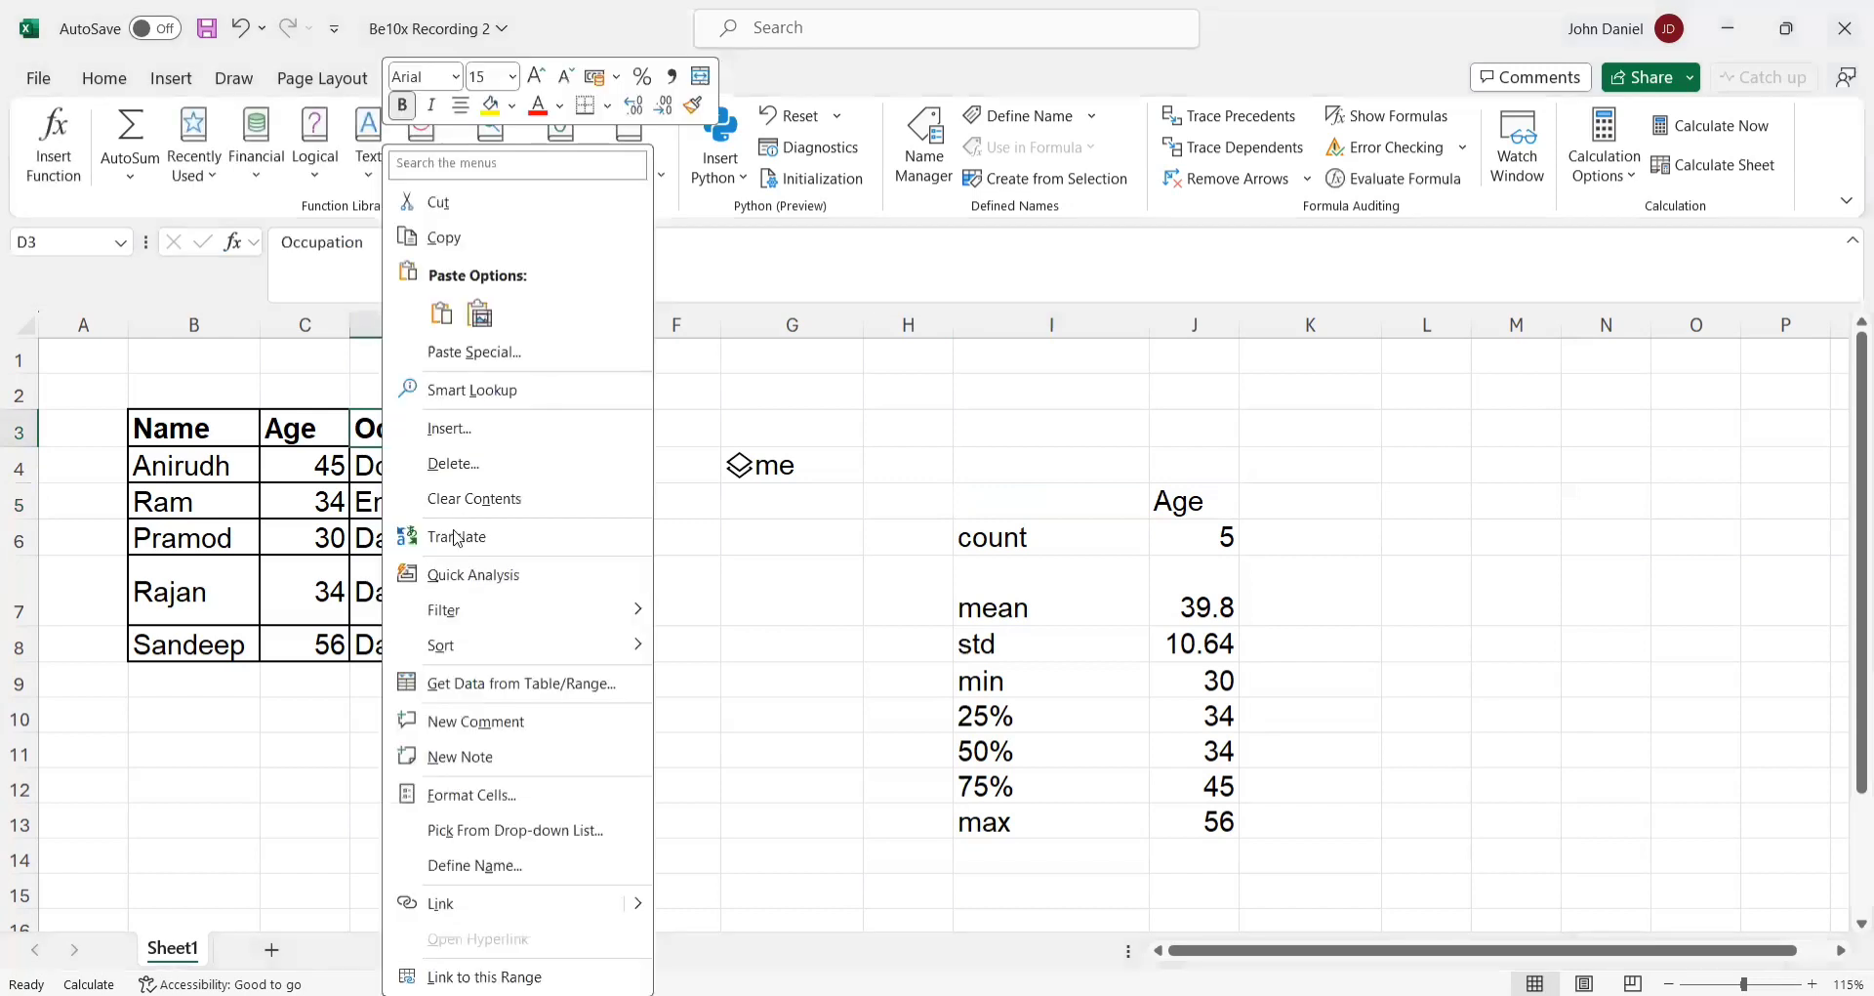
right_click(392, 330)
left_click(464, 572)
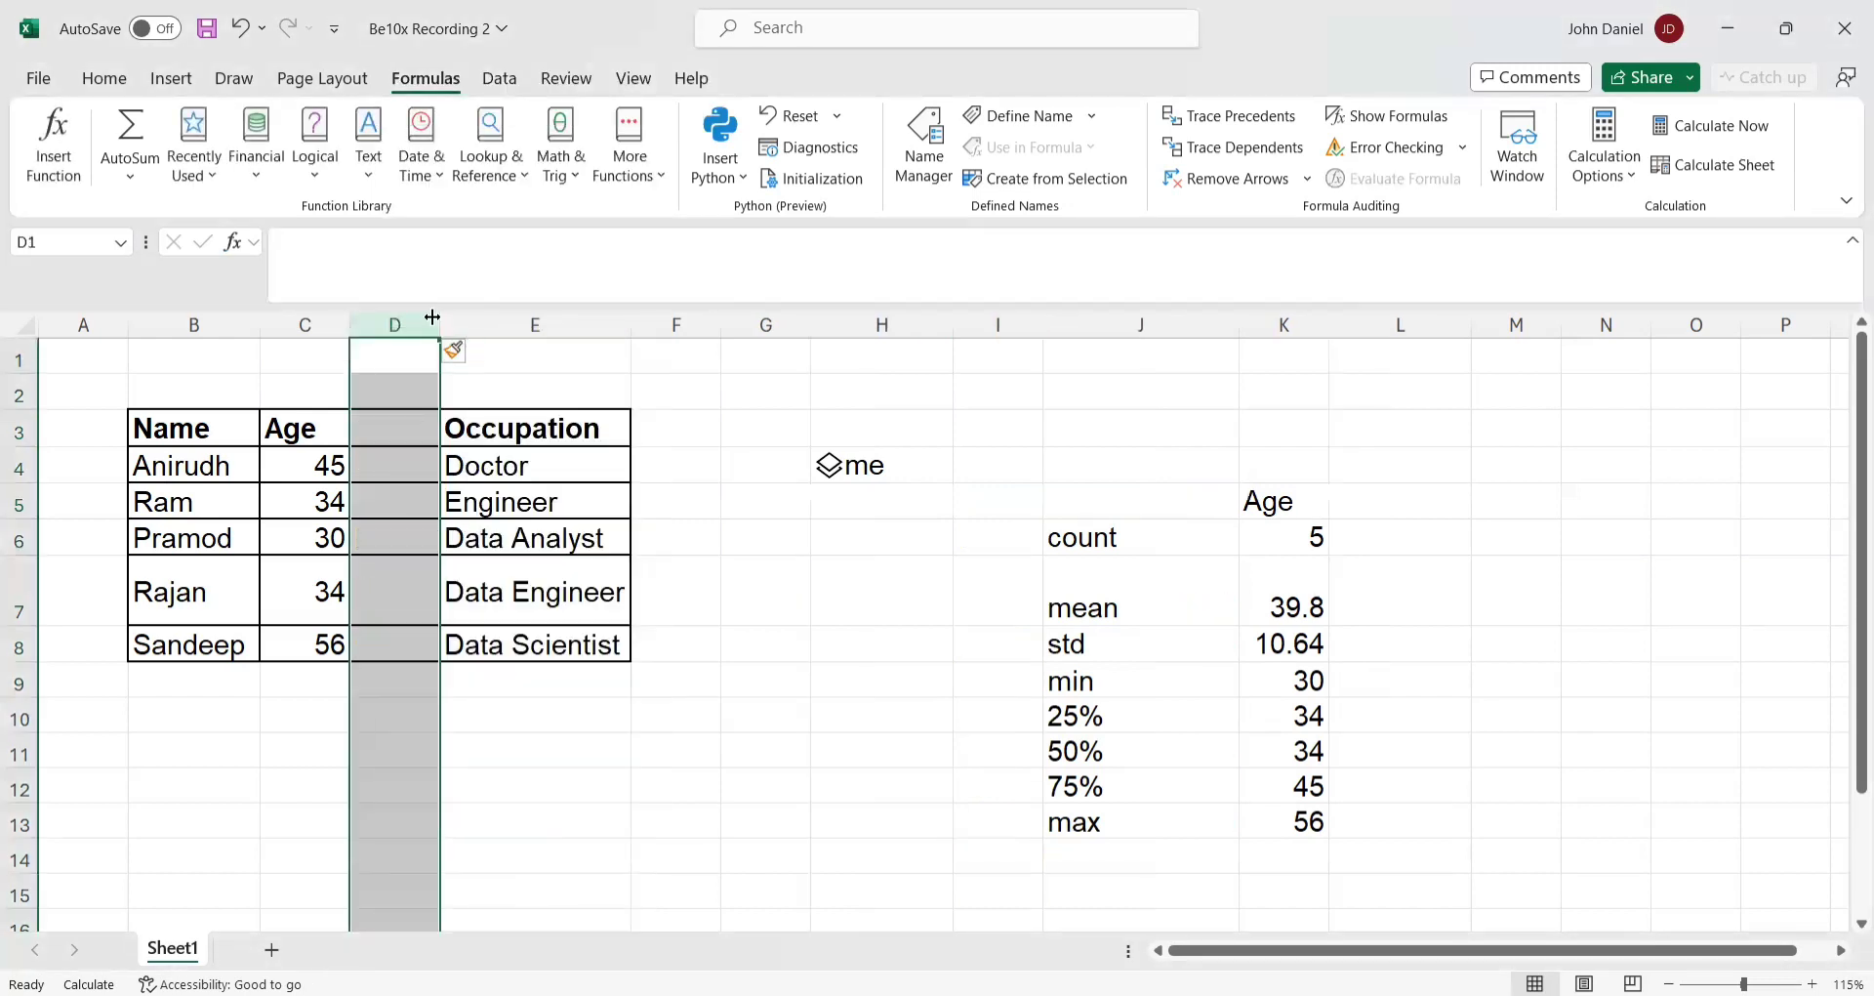
left_click_drag(444, 319, 544, 325)
- Enter the header Salary in cell D3 of the new column
left_click(488, 431)
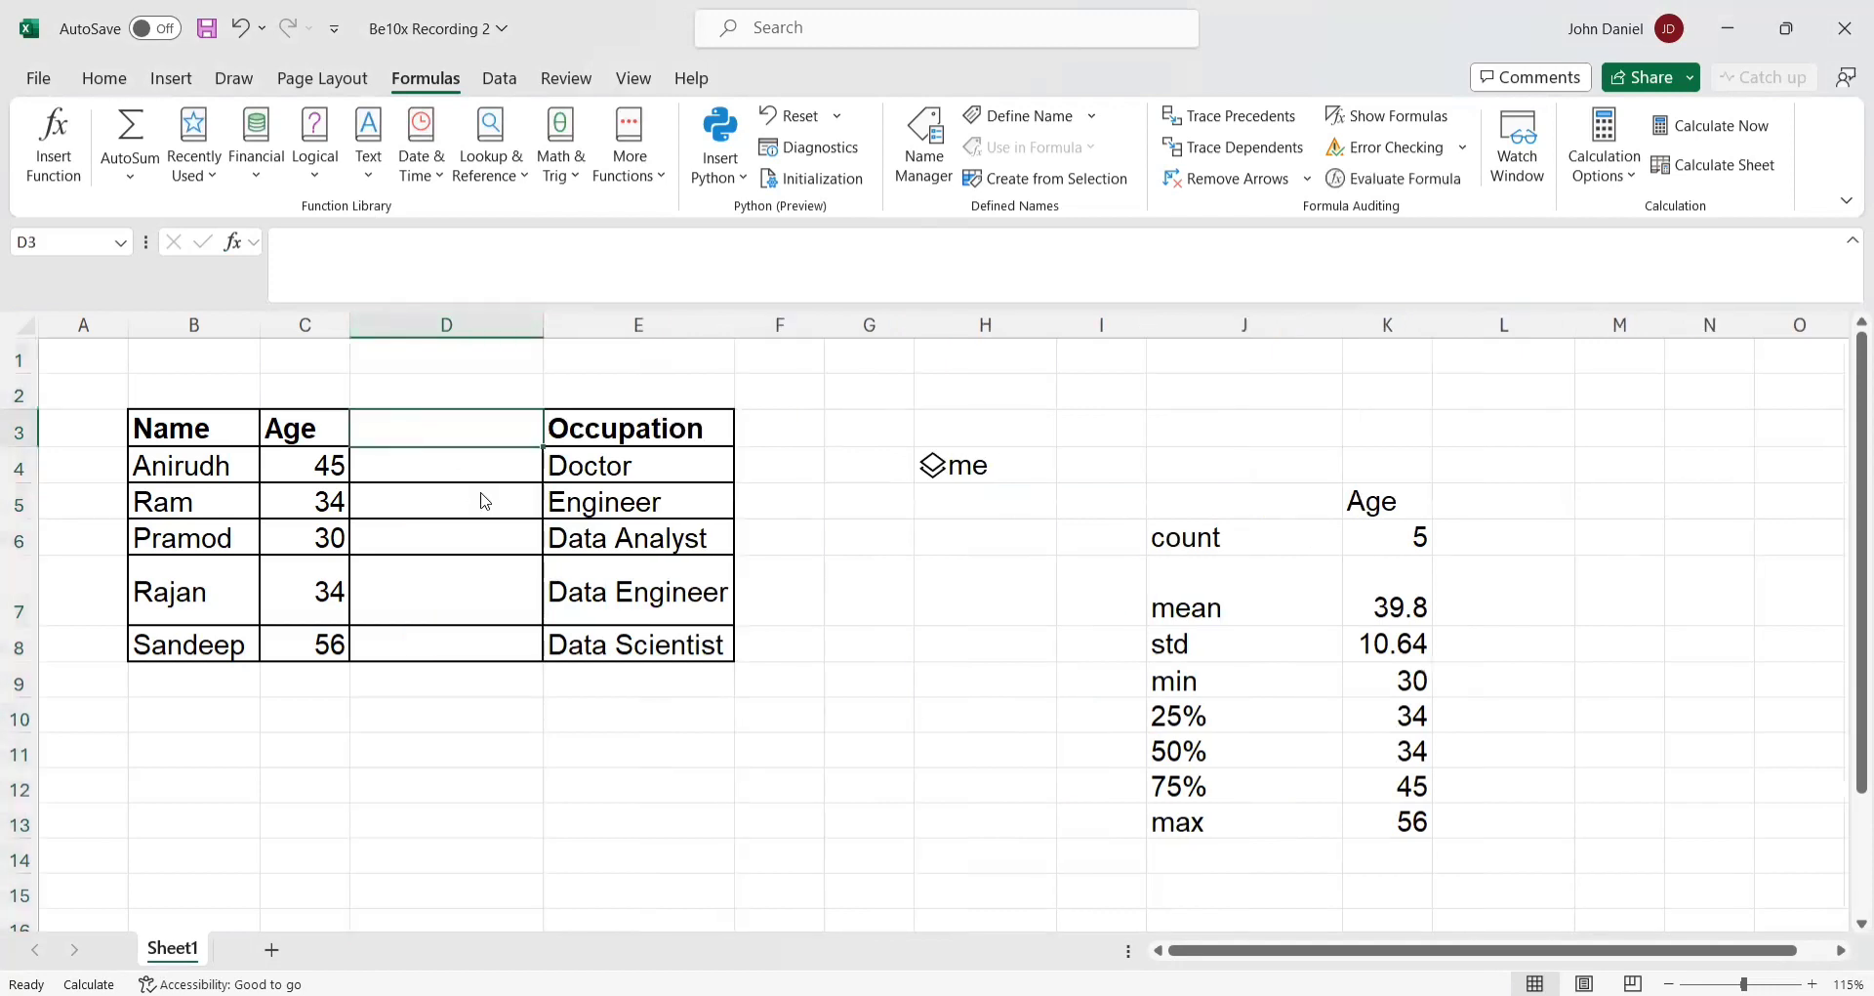
key("alt+Tab")
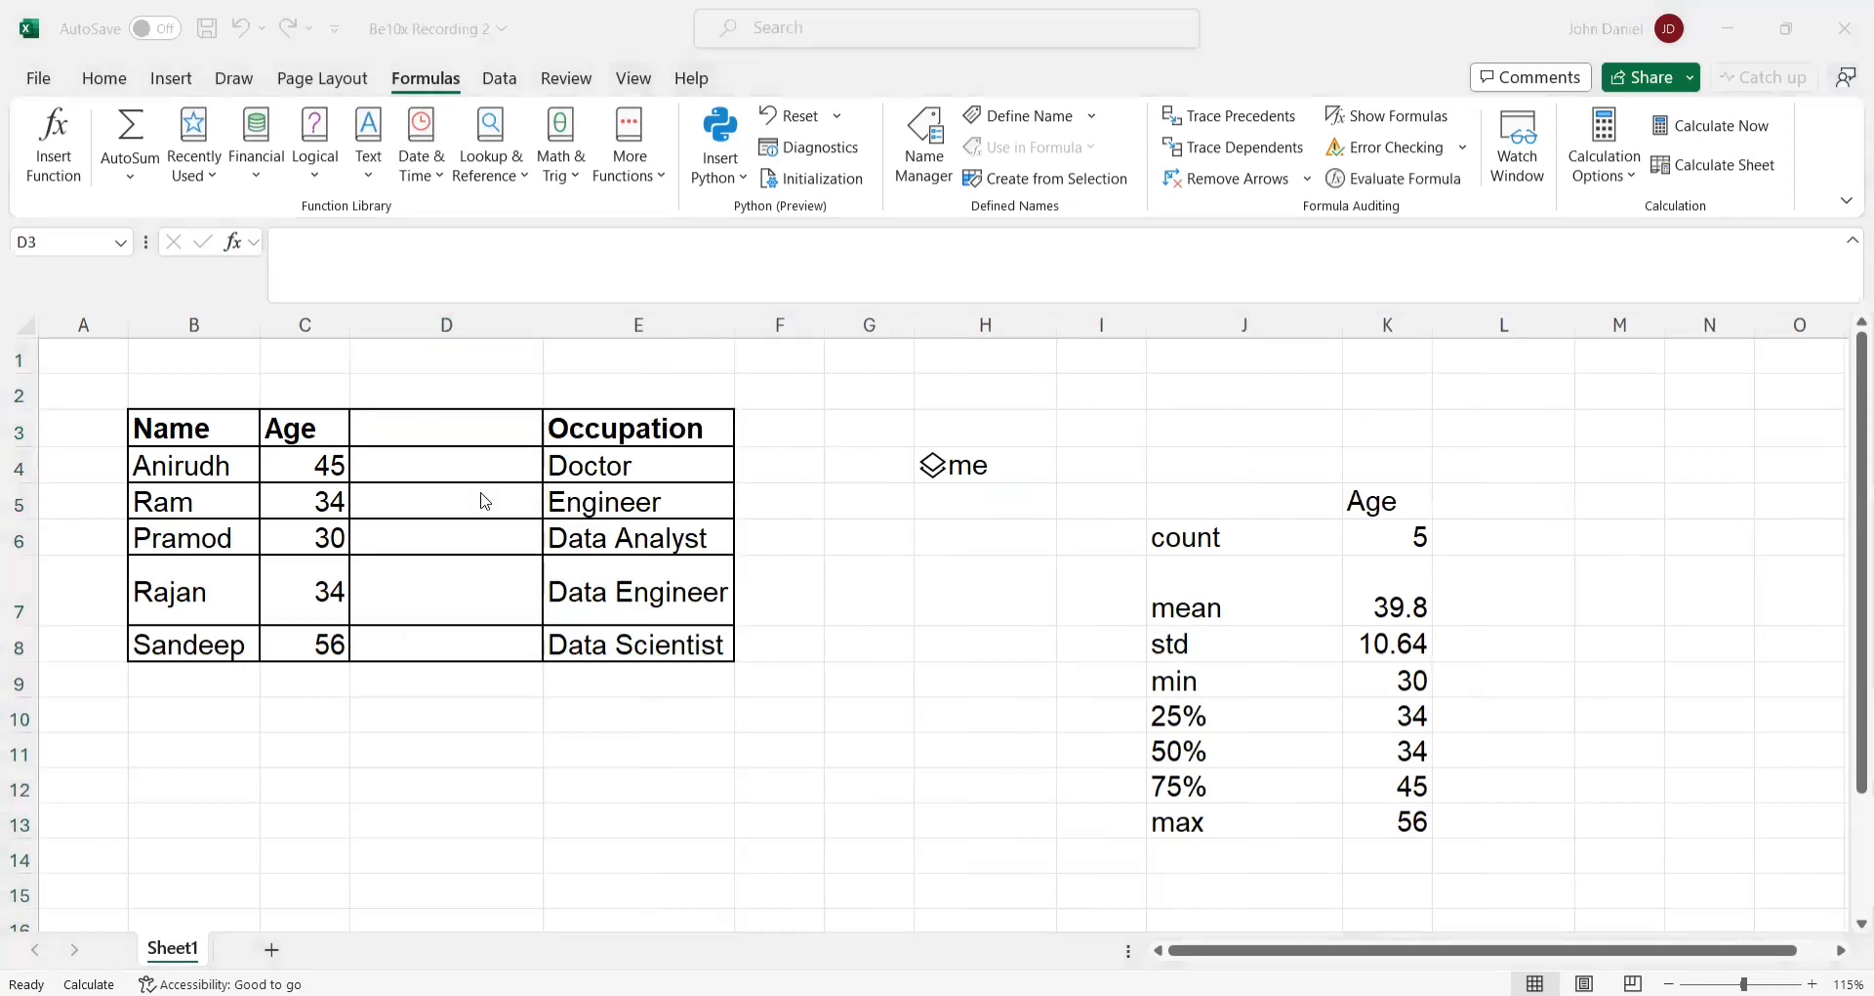
left_click(436, 426)
type("Salary")
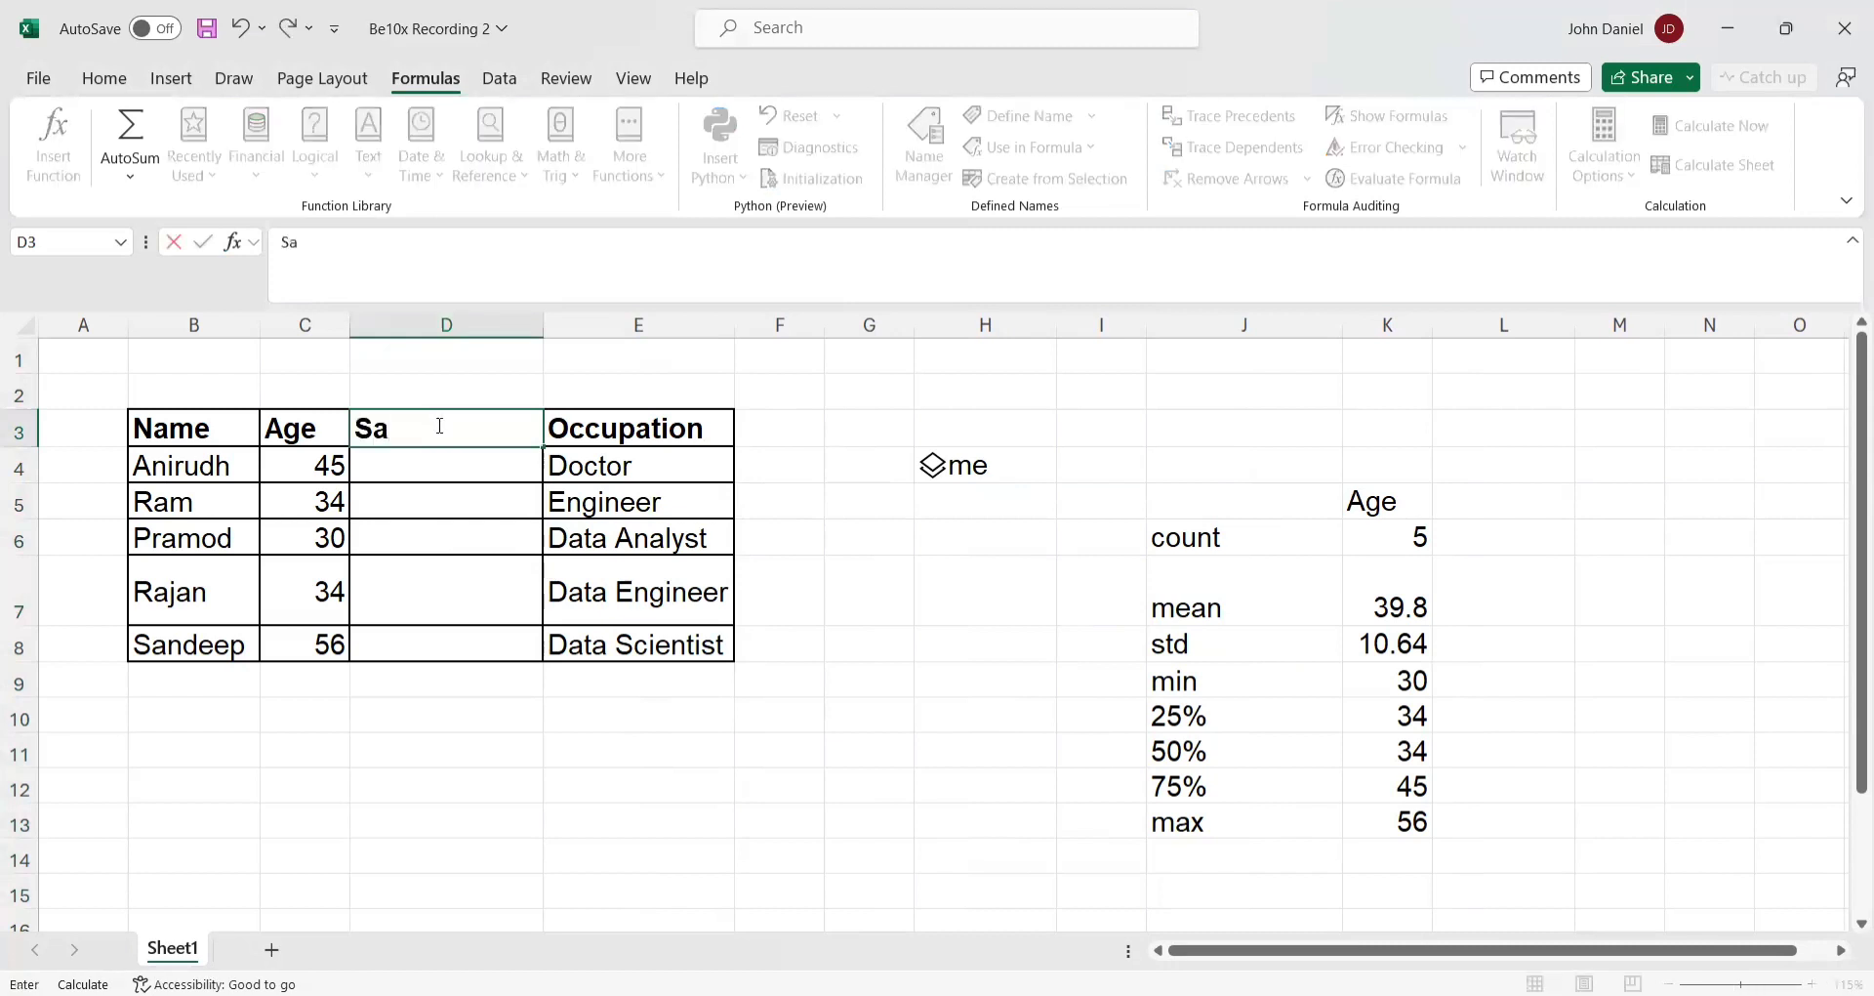
left_click(438, 476)
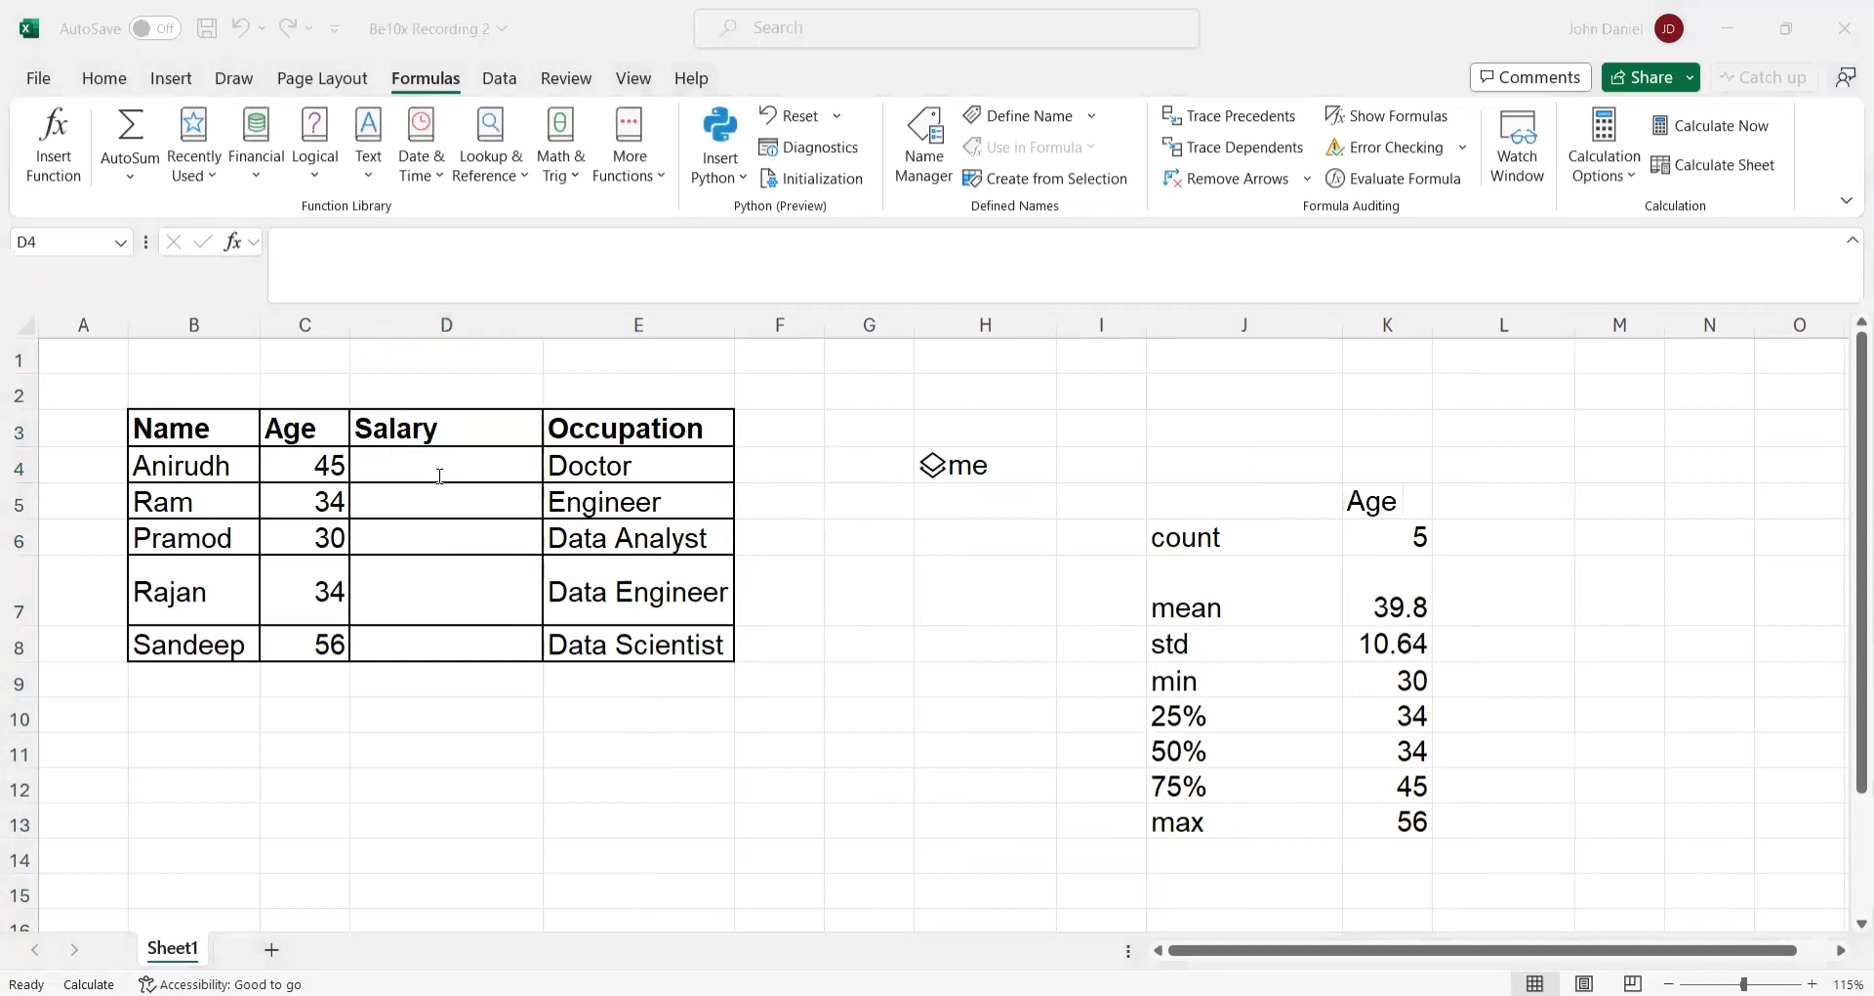
- Enter the salaries 10000, 15000 and 34000 in cells D4 to D6 of the Salary column
left_click(454, 464)
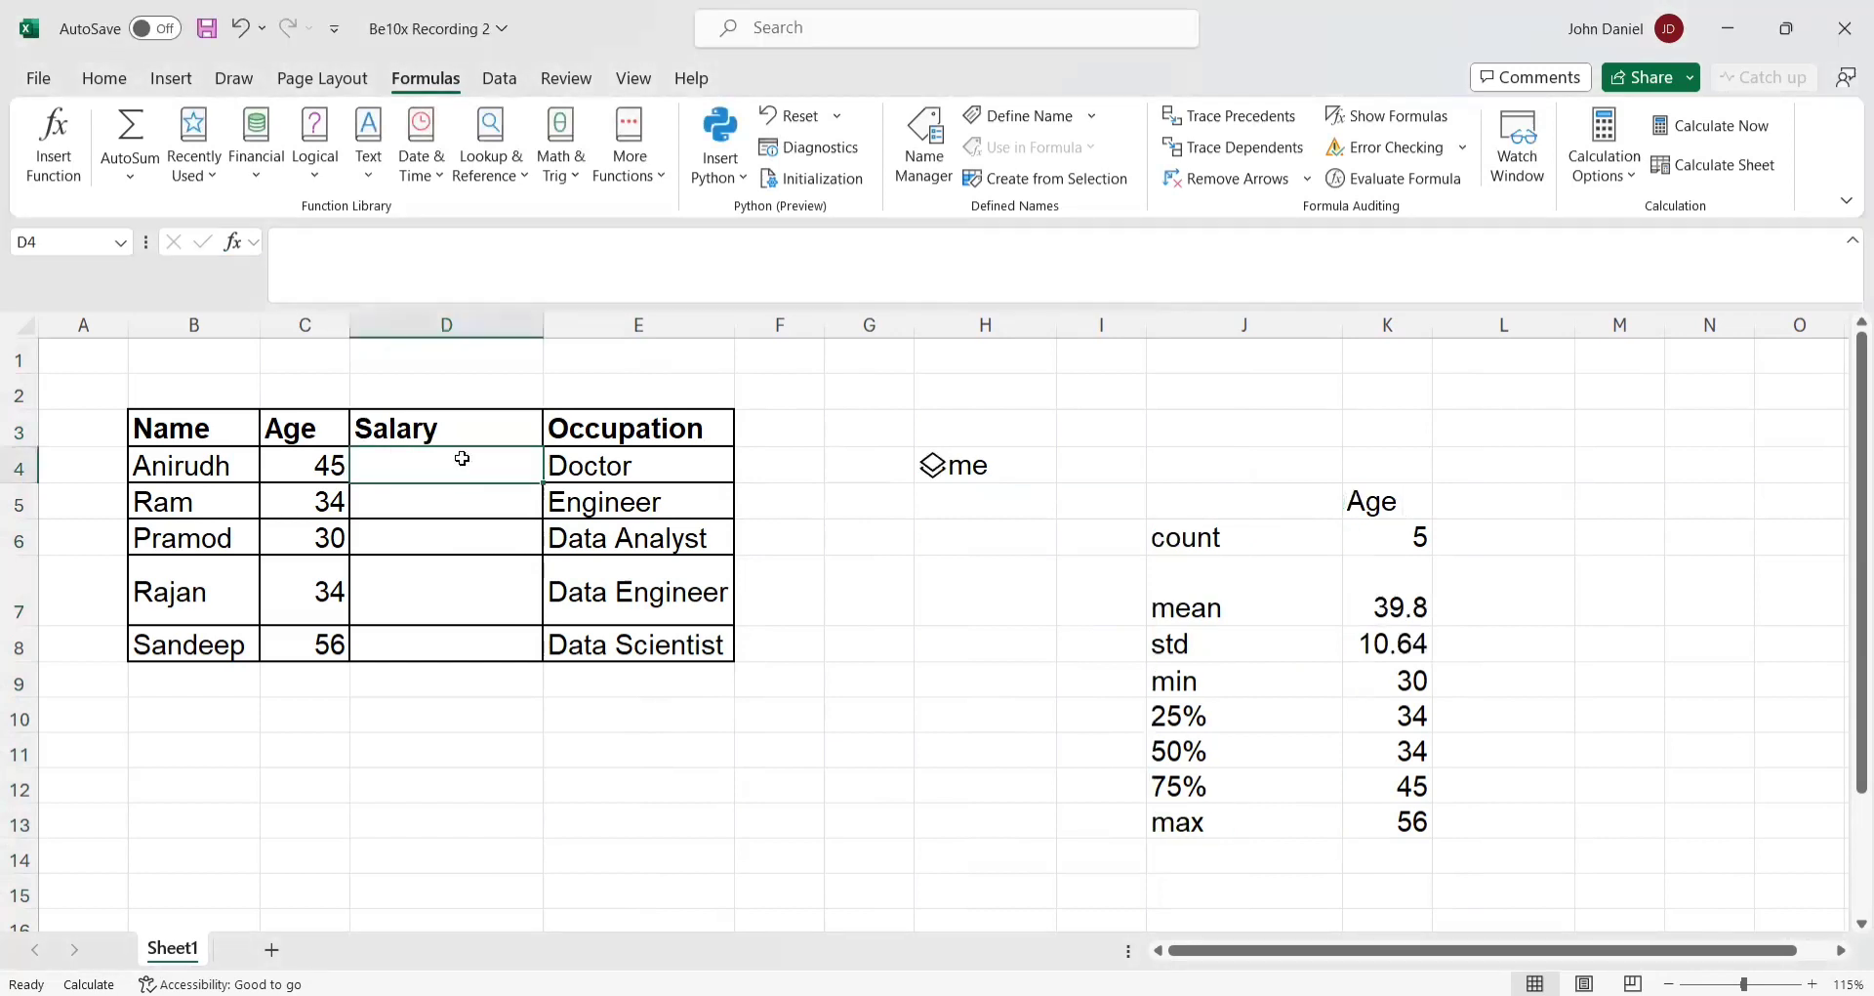
type("10000")
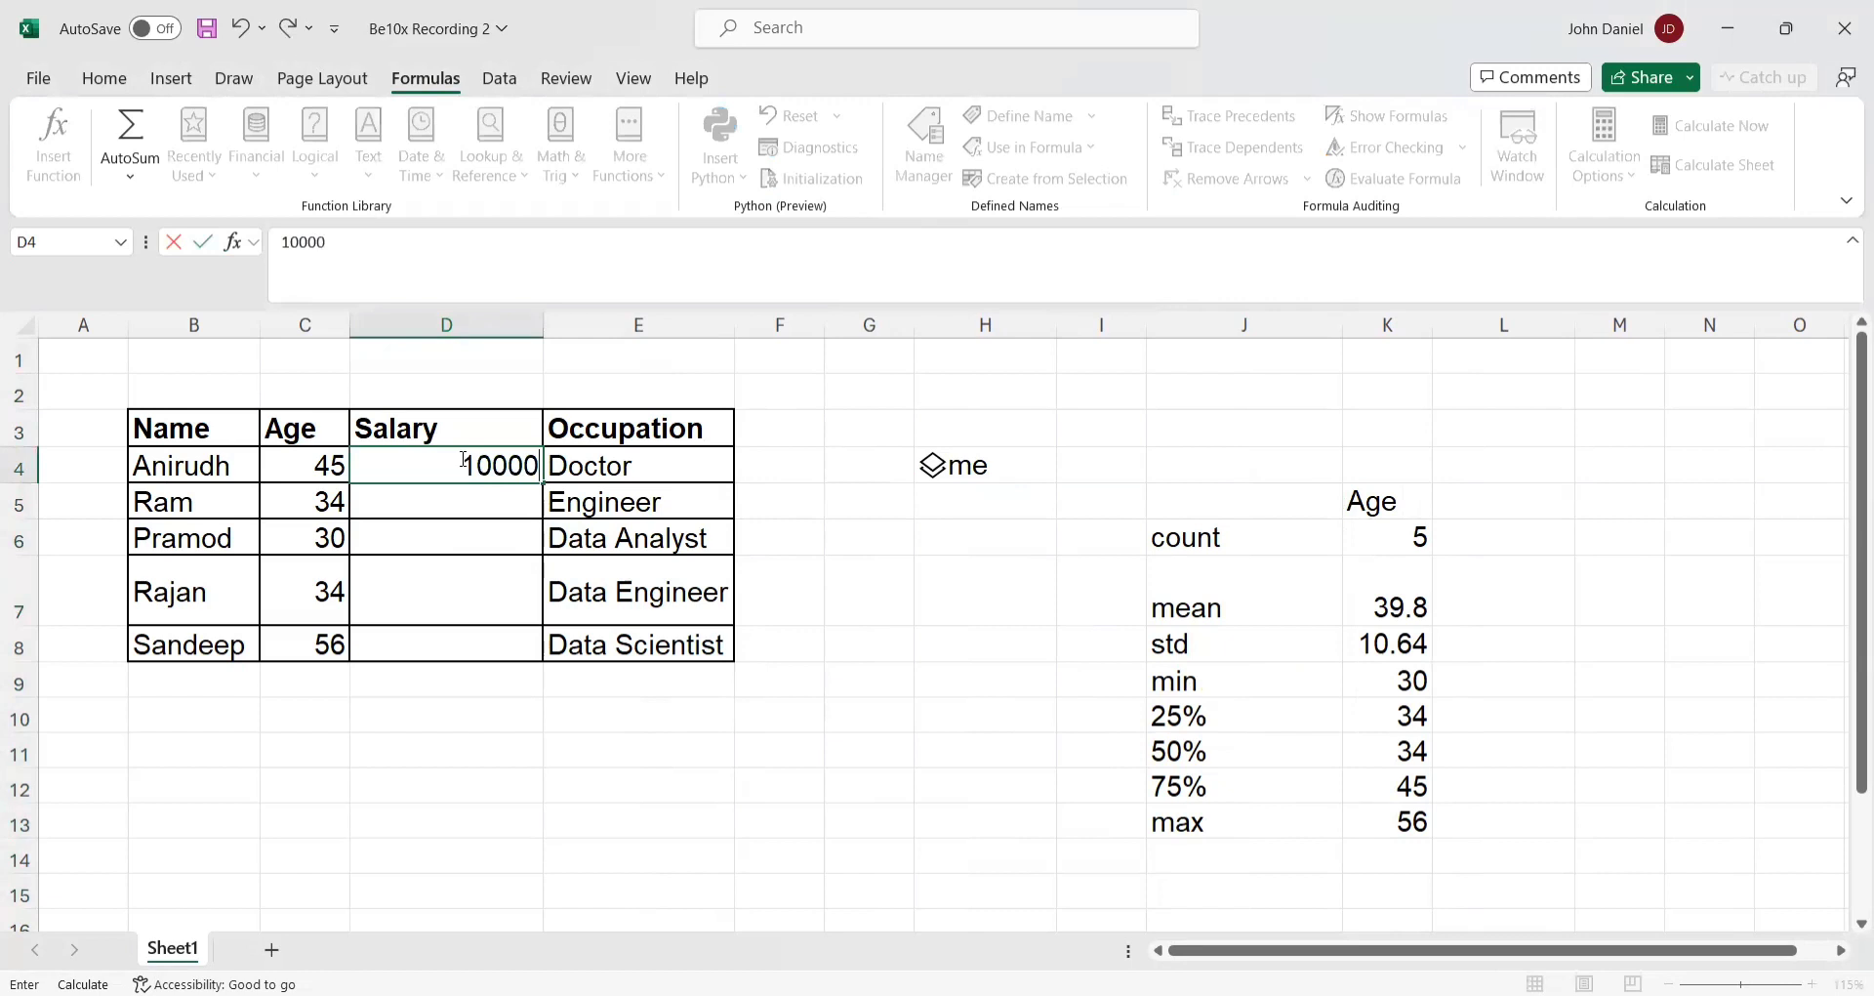
left_click(463, 506)
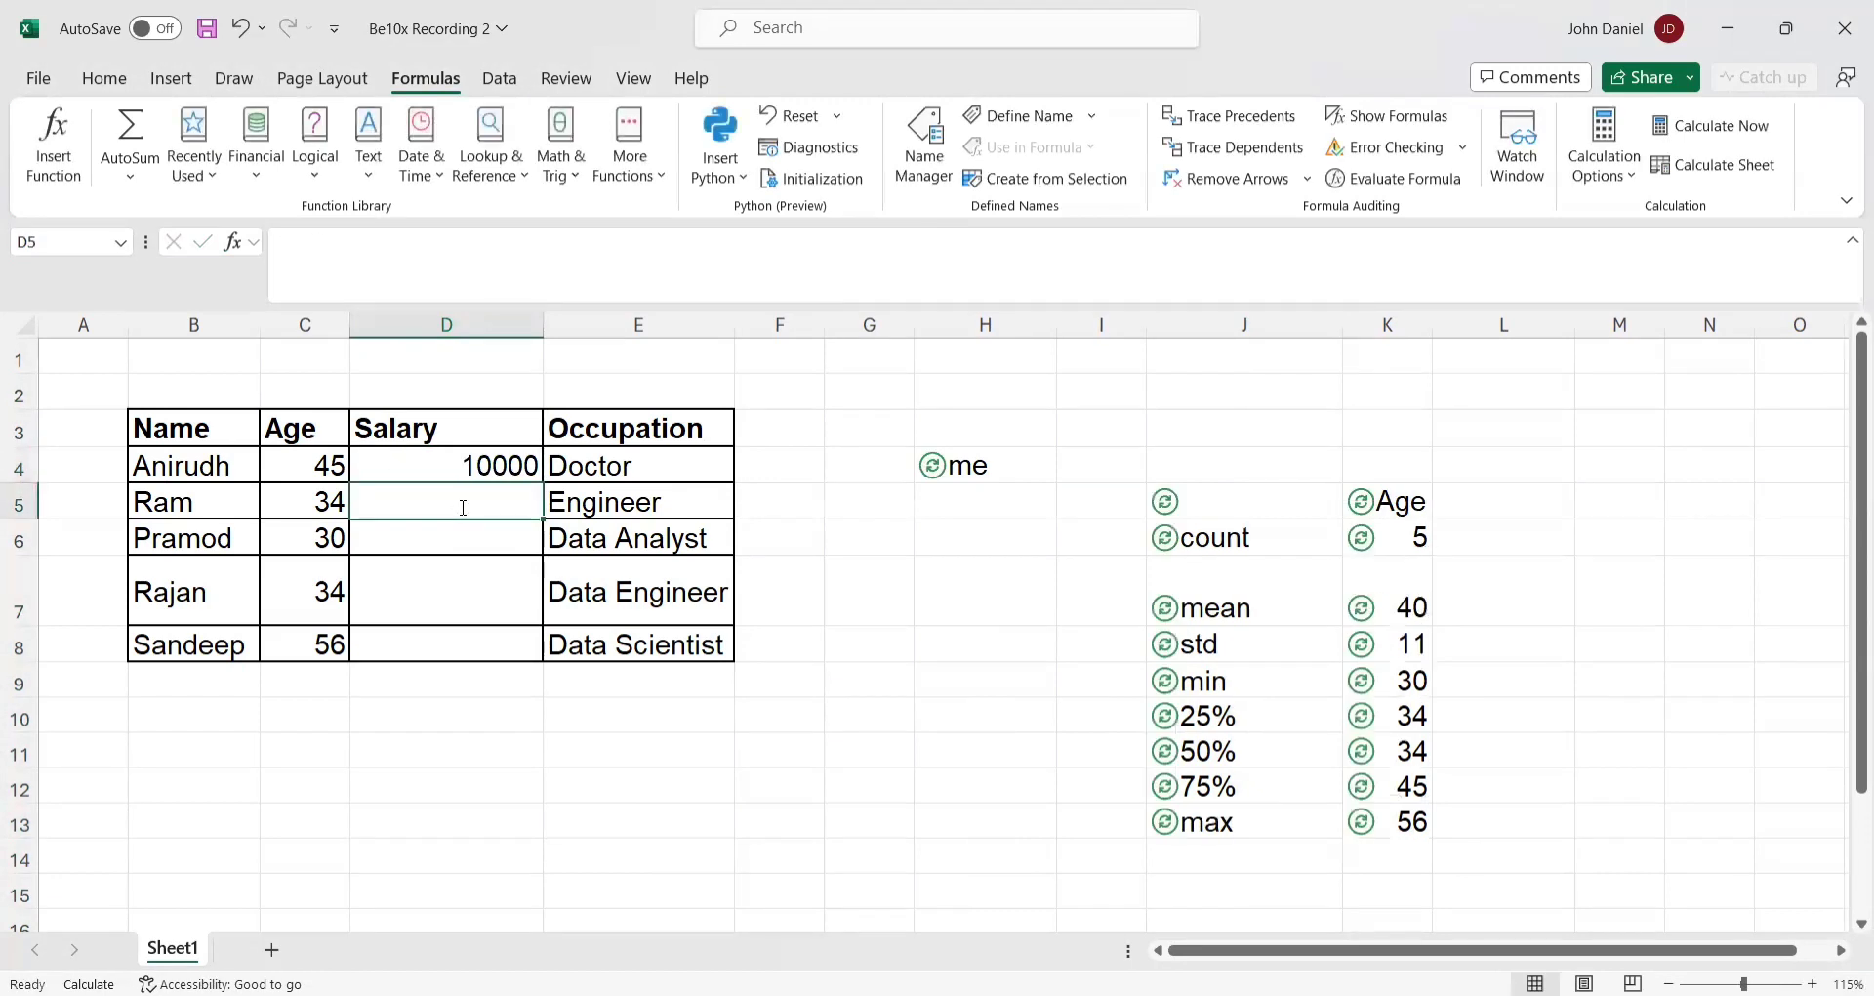
type("15000")
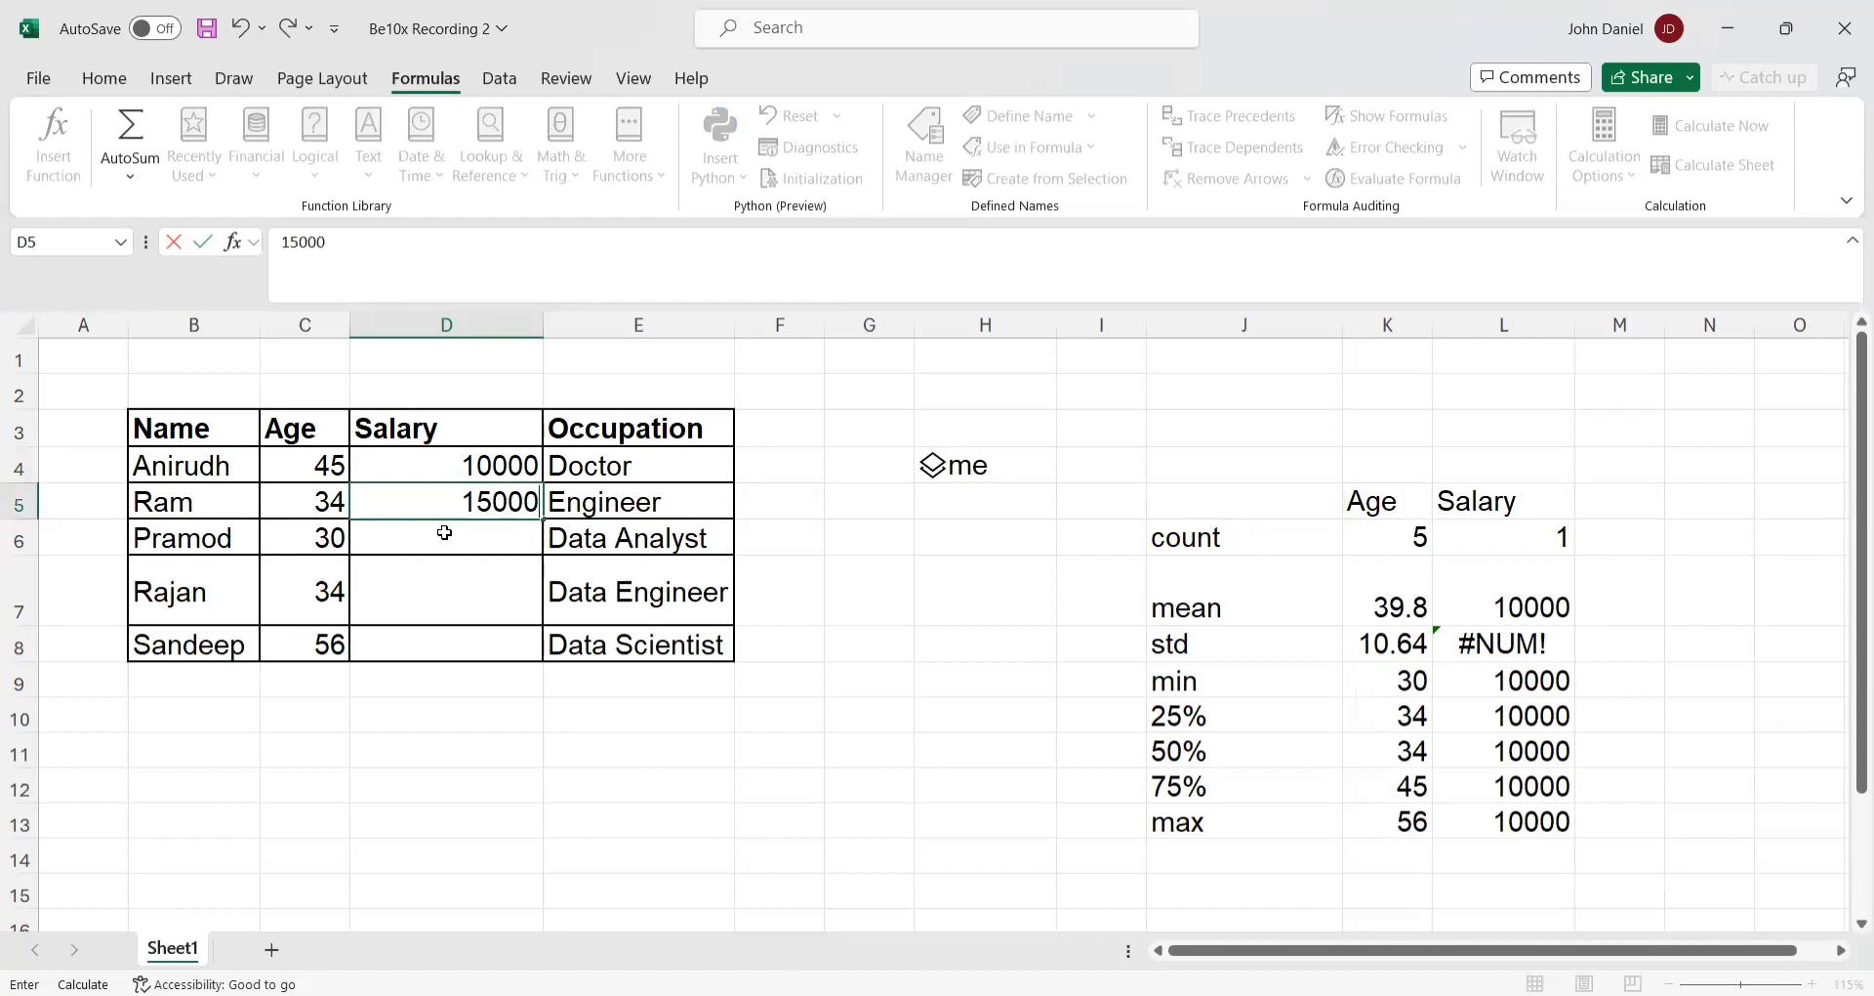
left_click(444, 532)
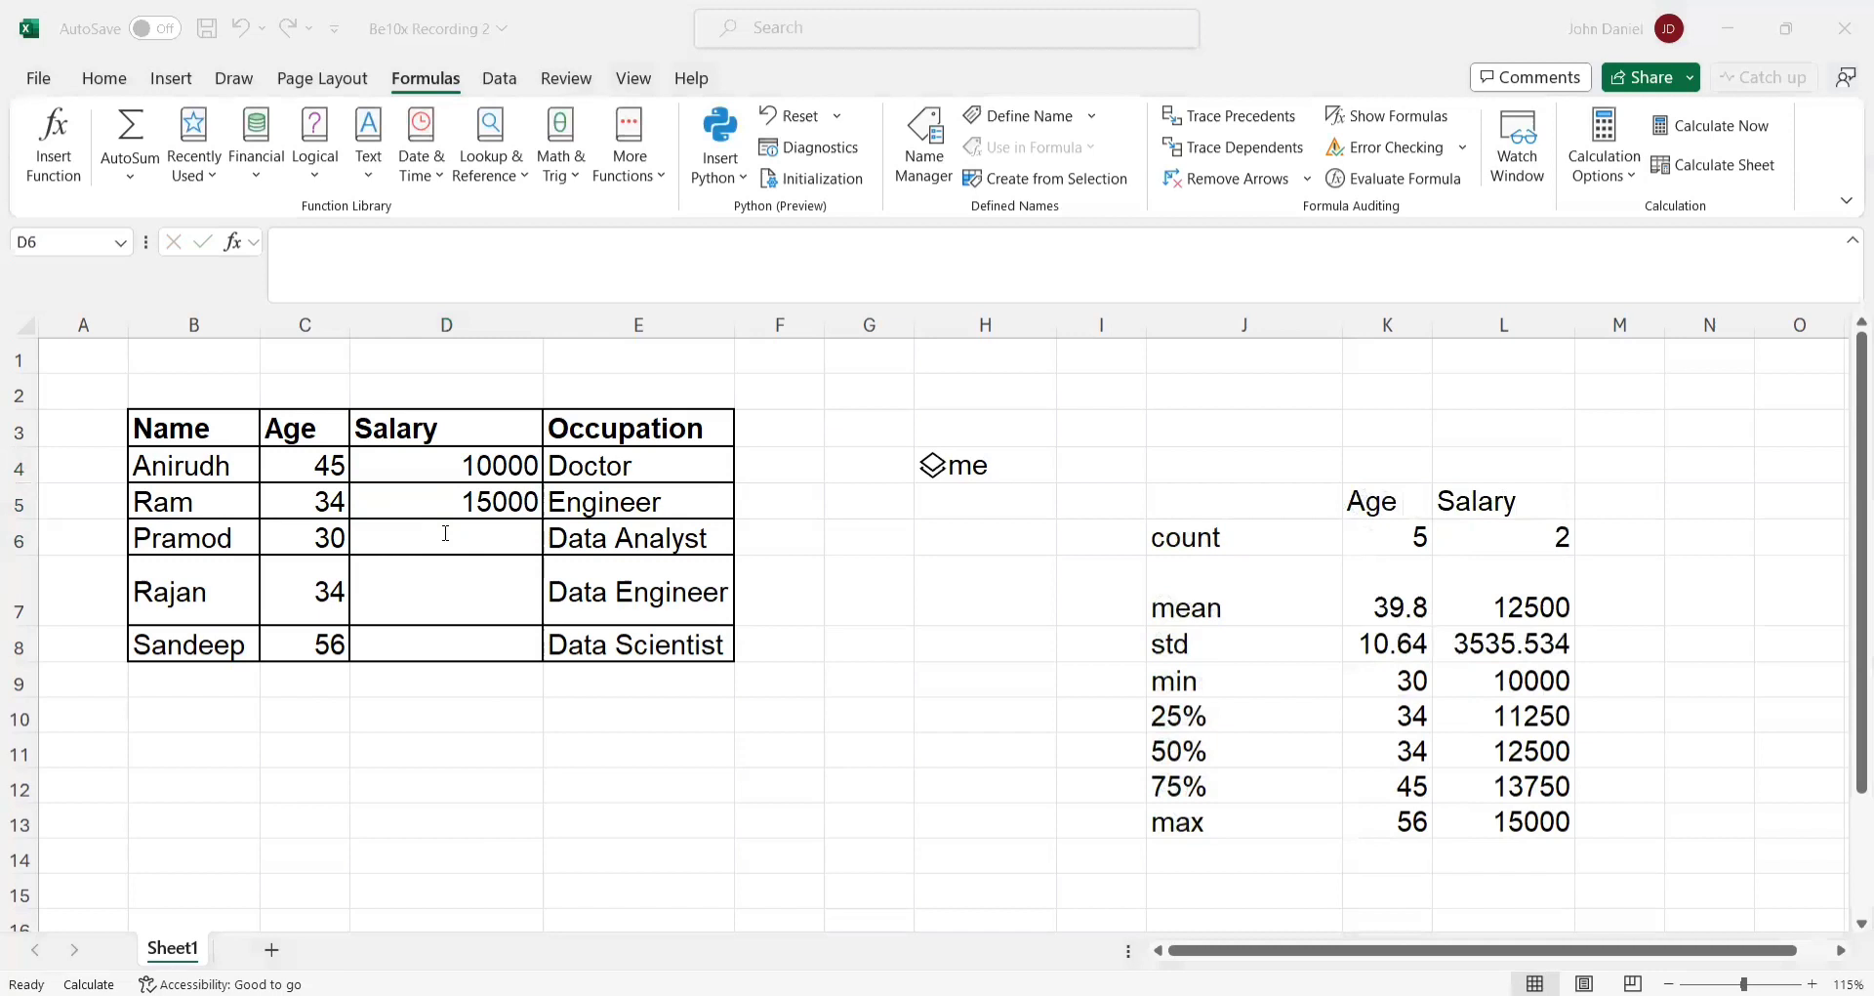
left_click(445, 532)
type("34000")
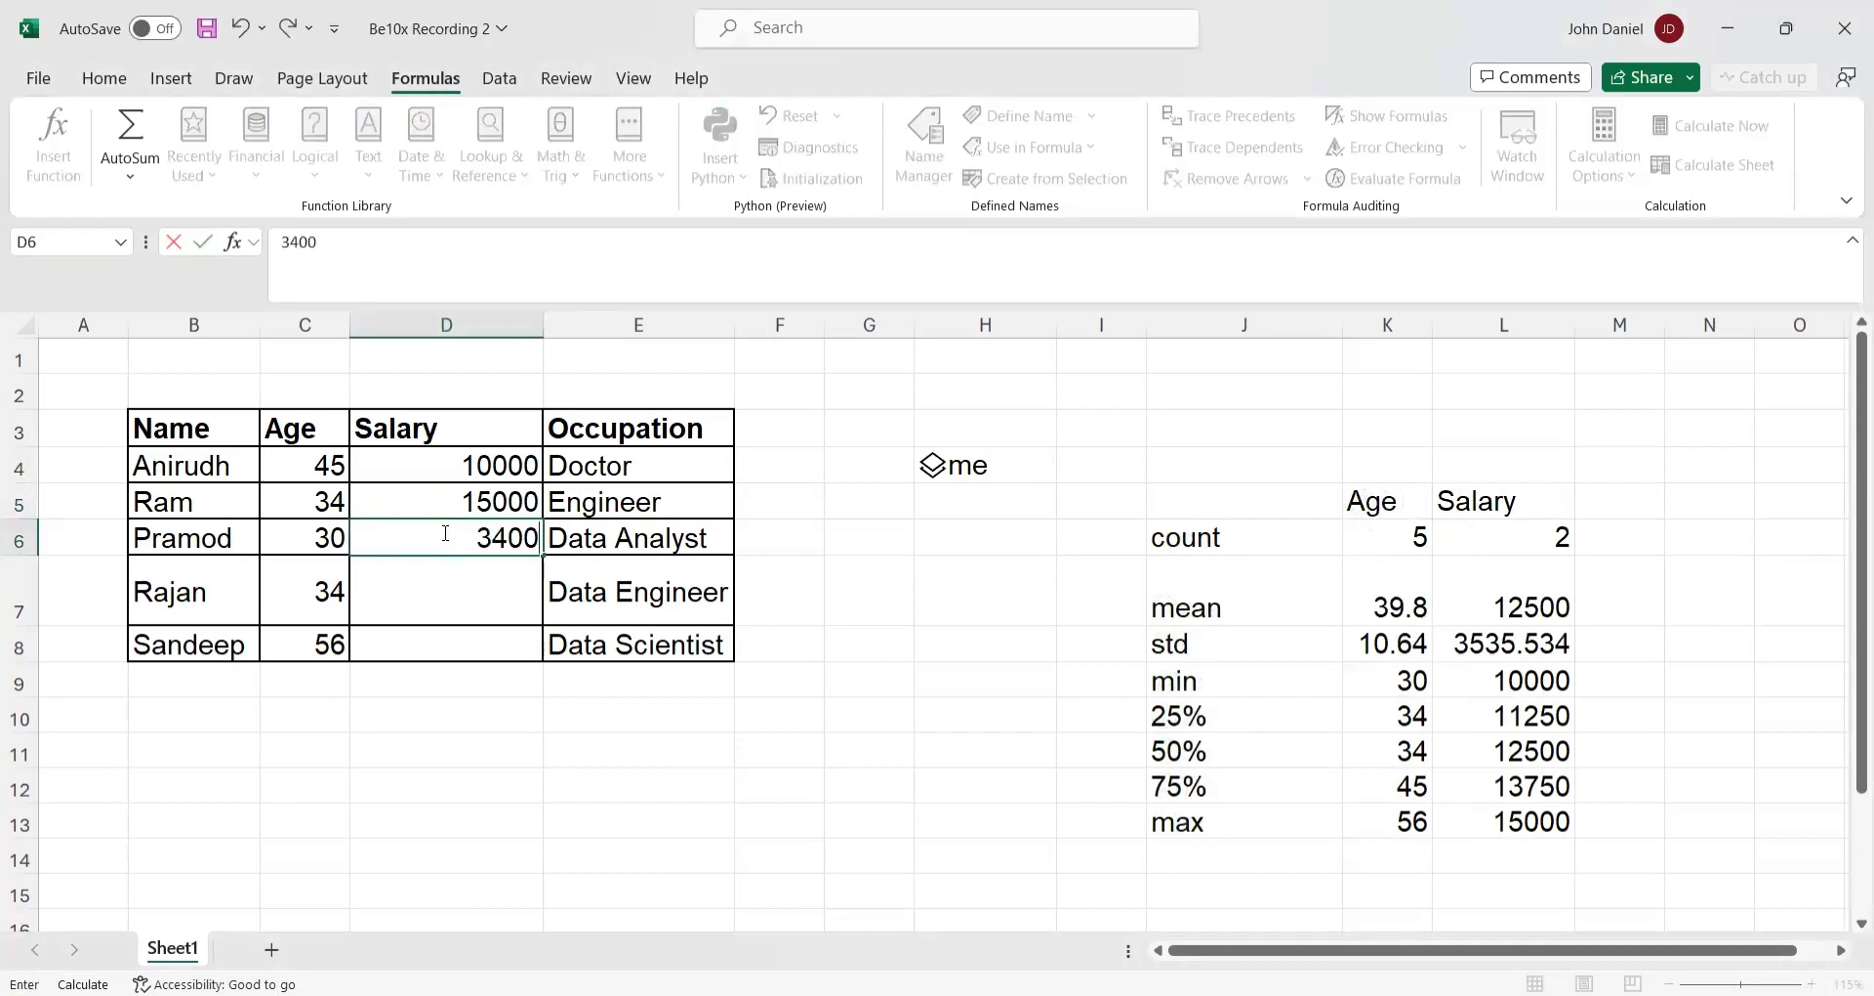
left_click(782, 590)
- Complete the Salary column with 2000 in cell D7 and 50000 in cell D8
left_click(479, 608)
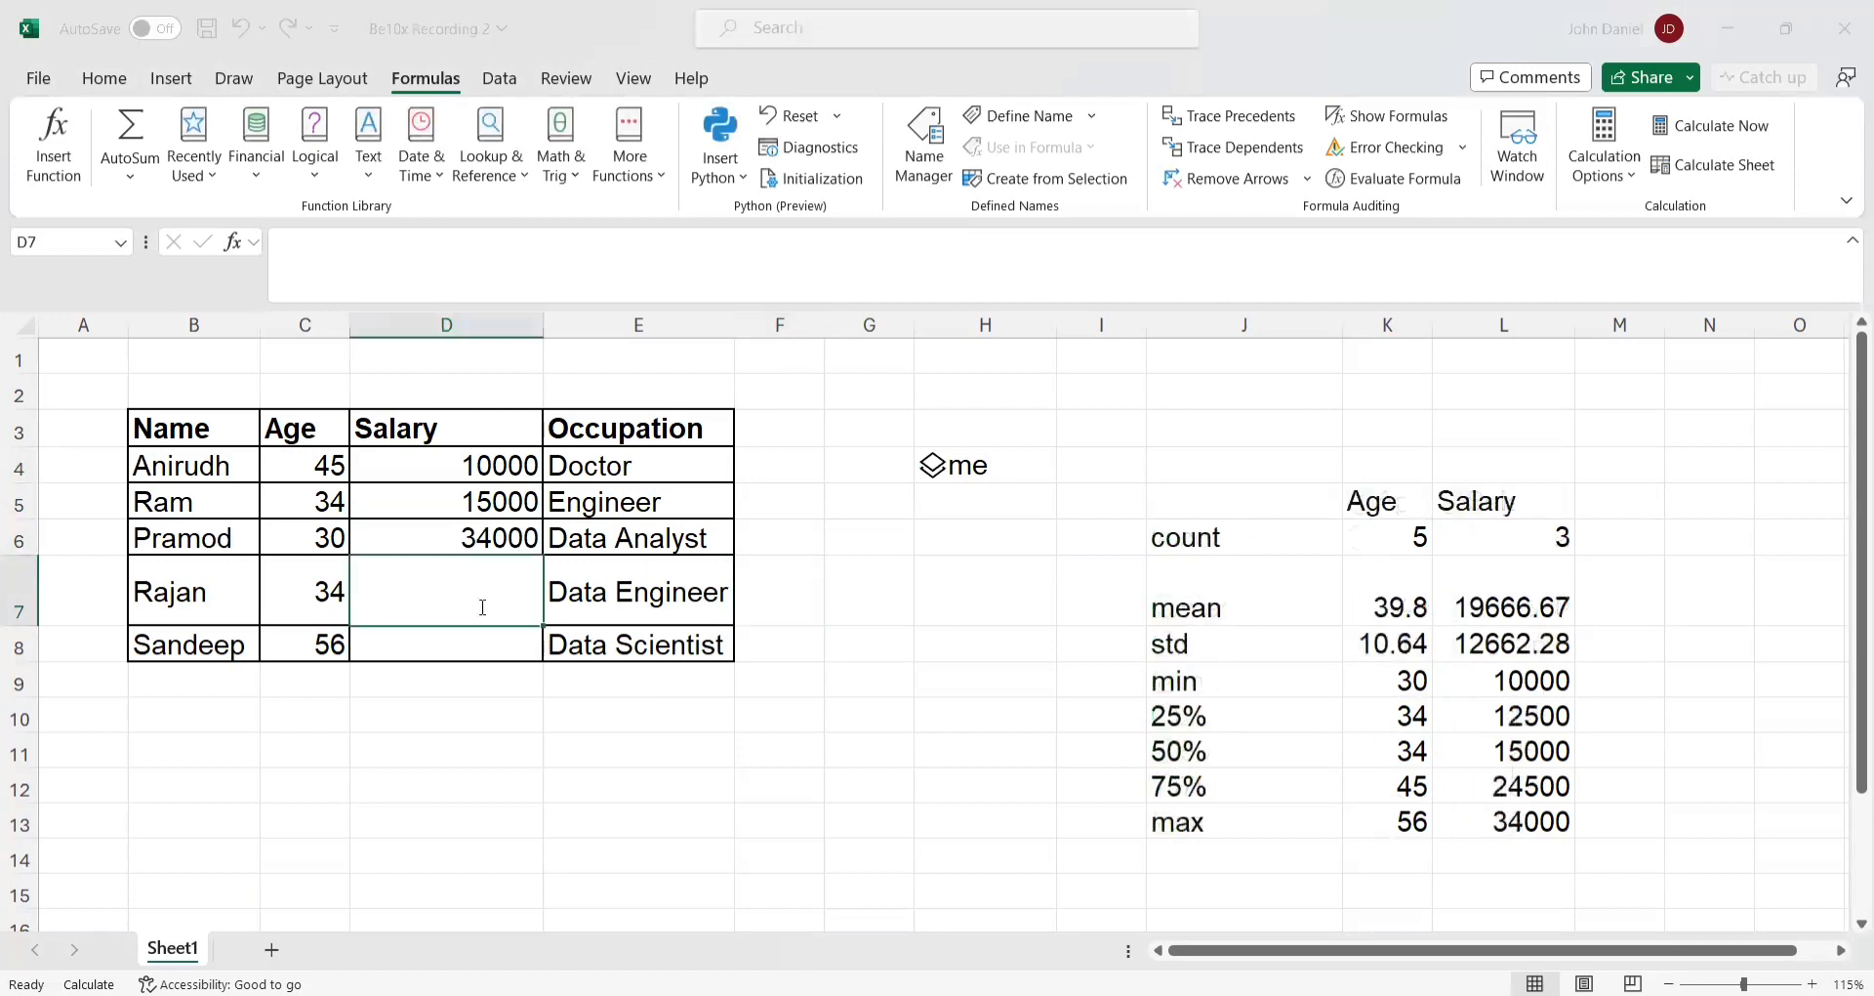
type("2000")
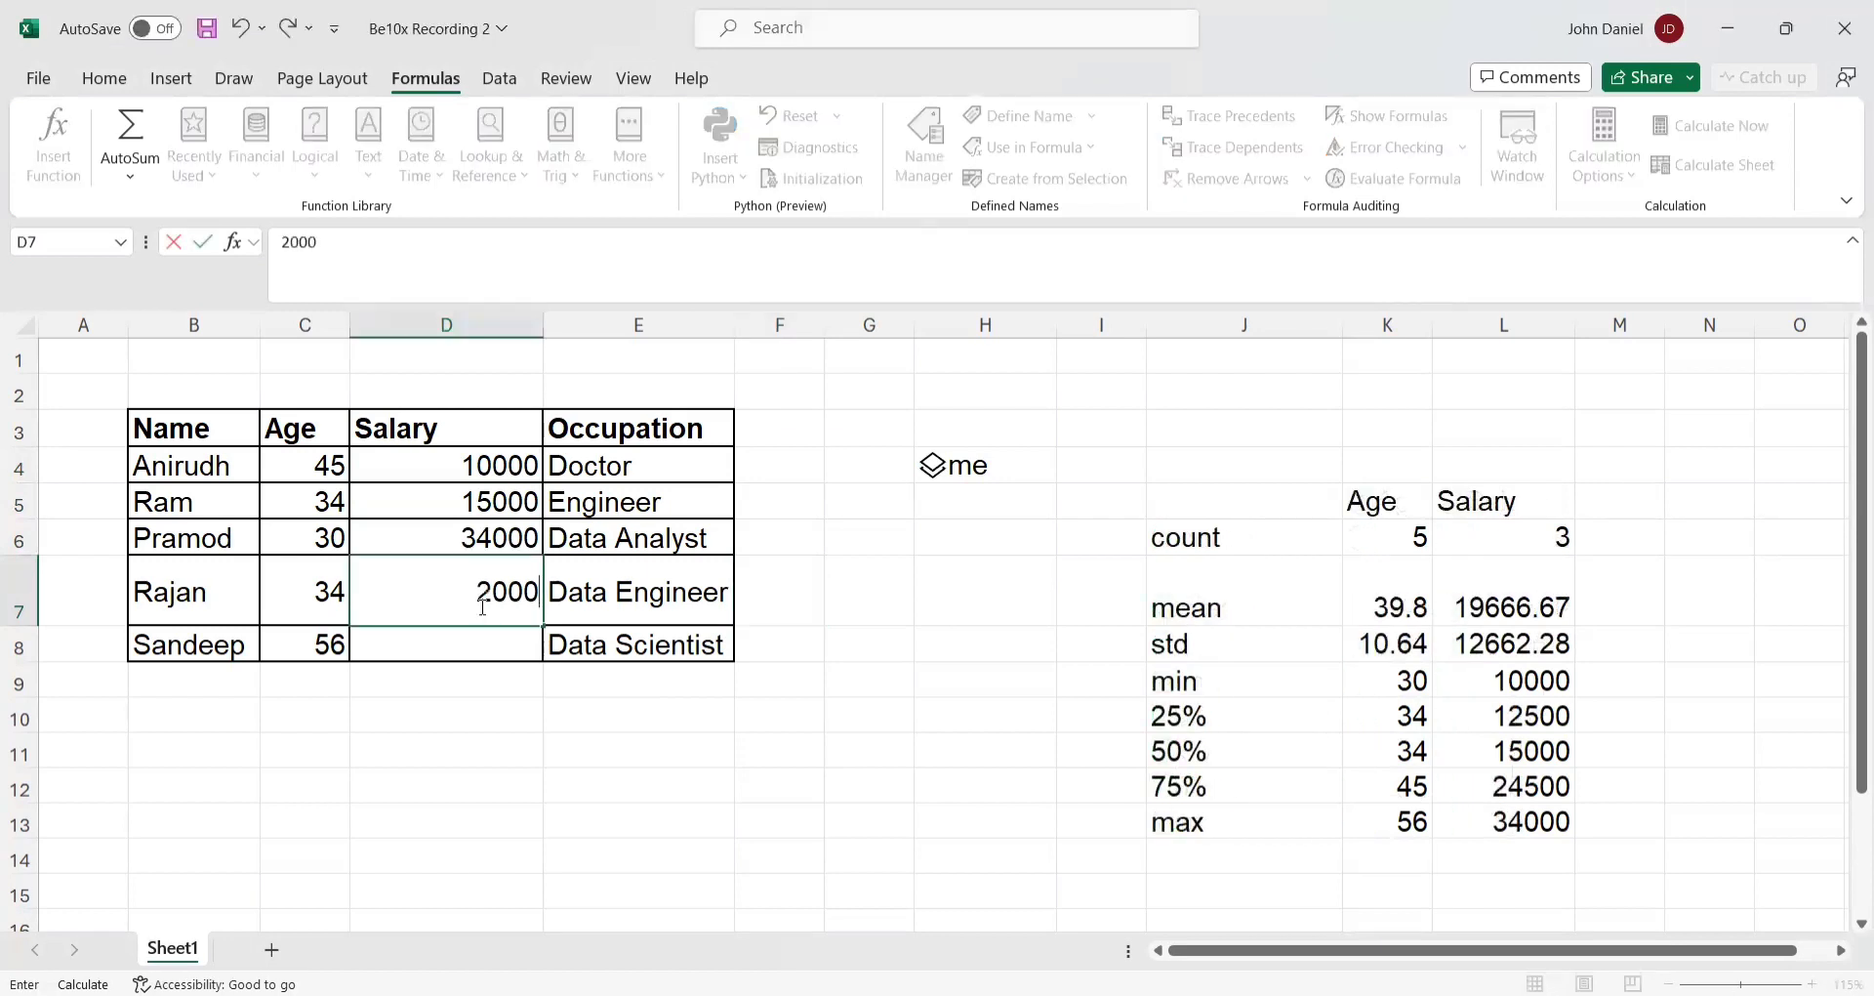
left_click(503, 715)
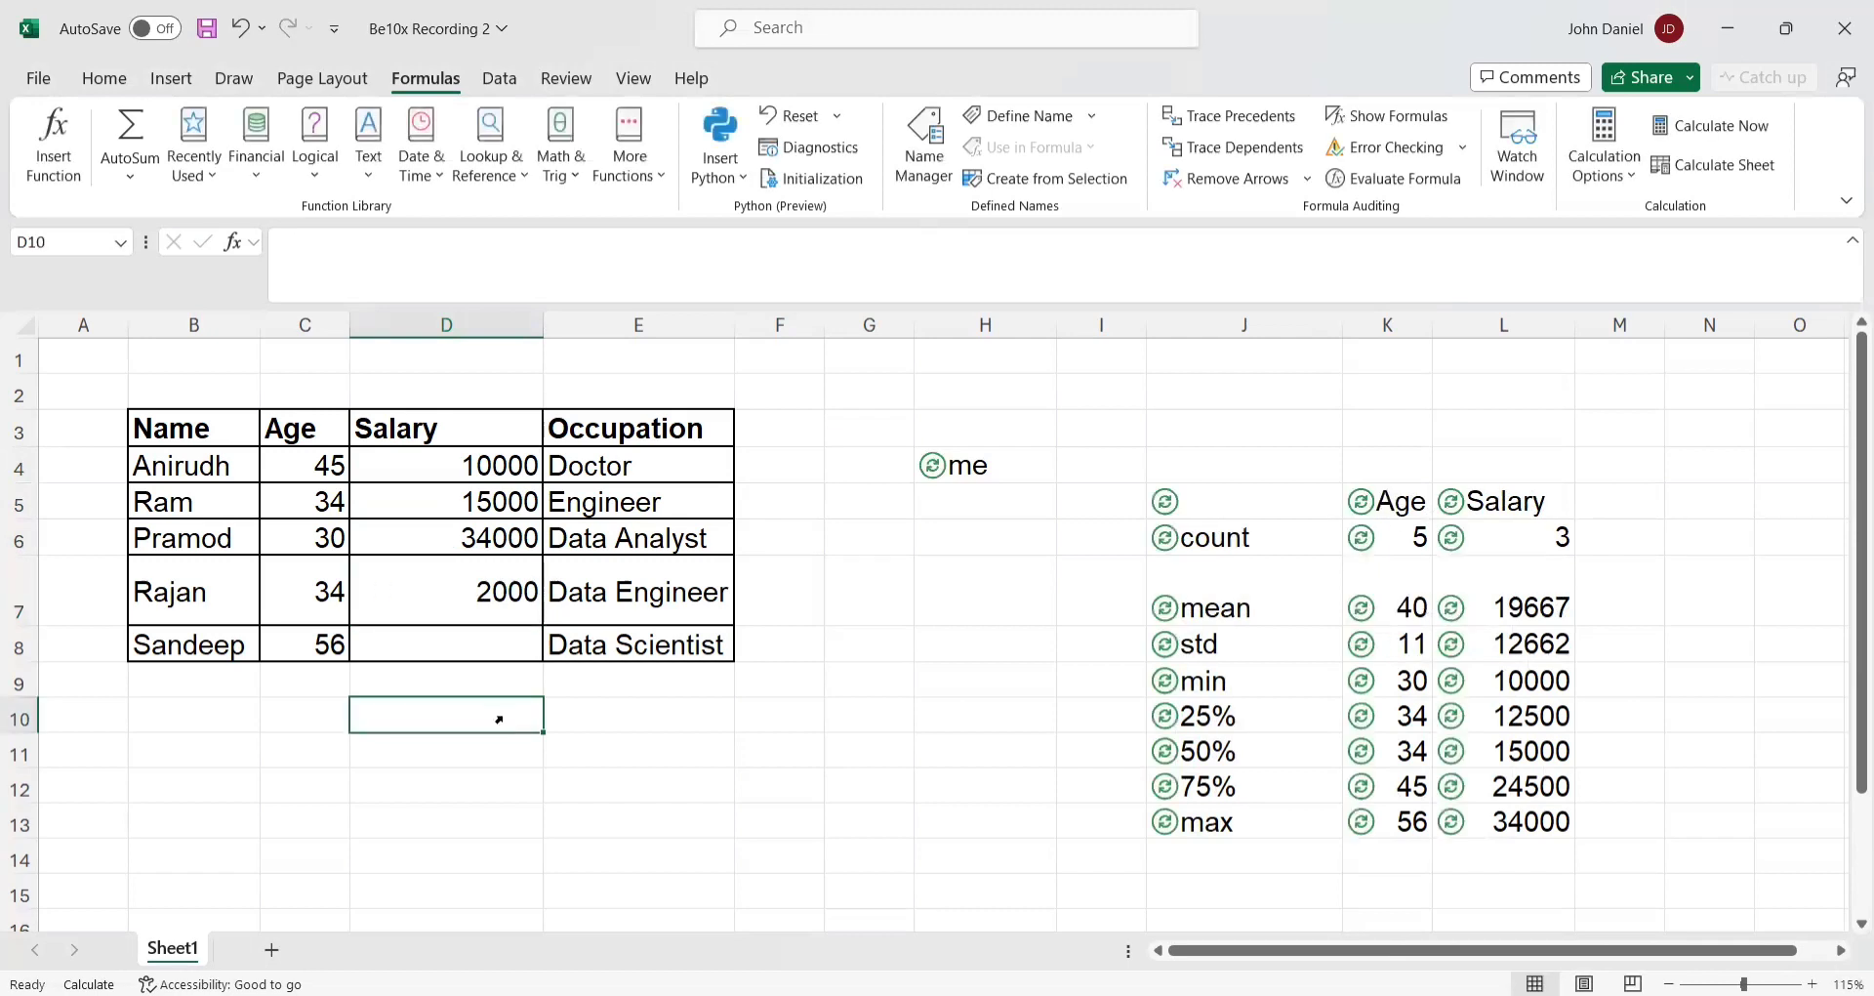
left_click(504, 639)
type("50000")
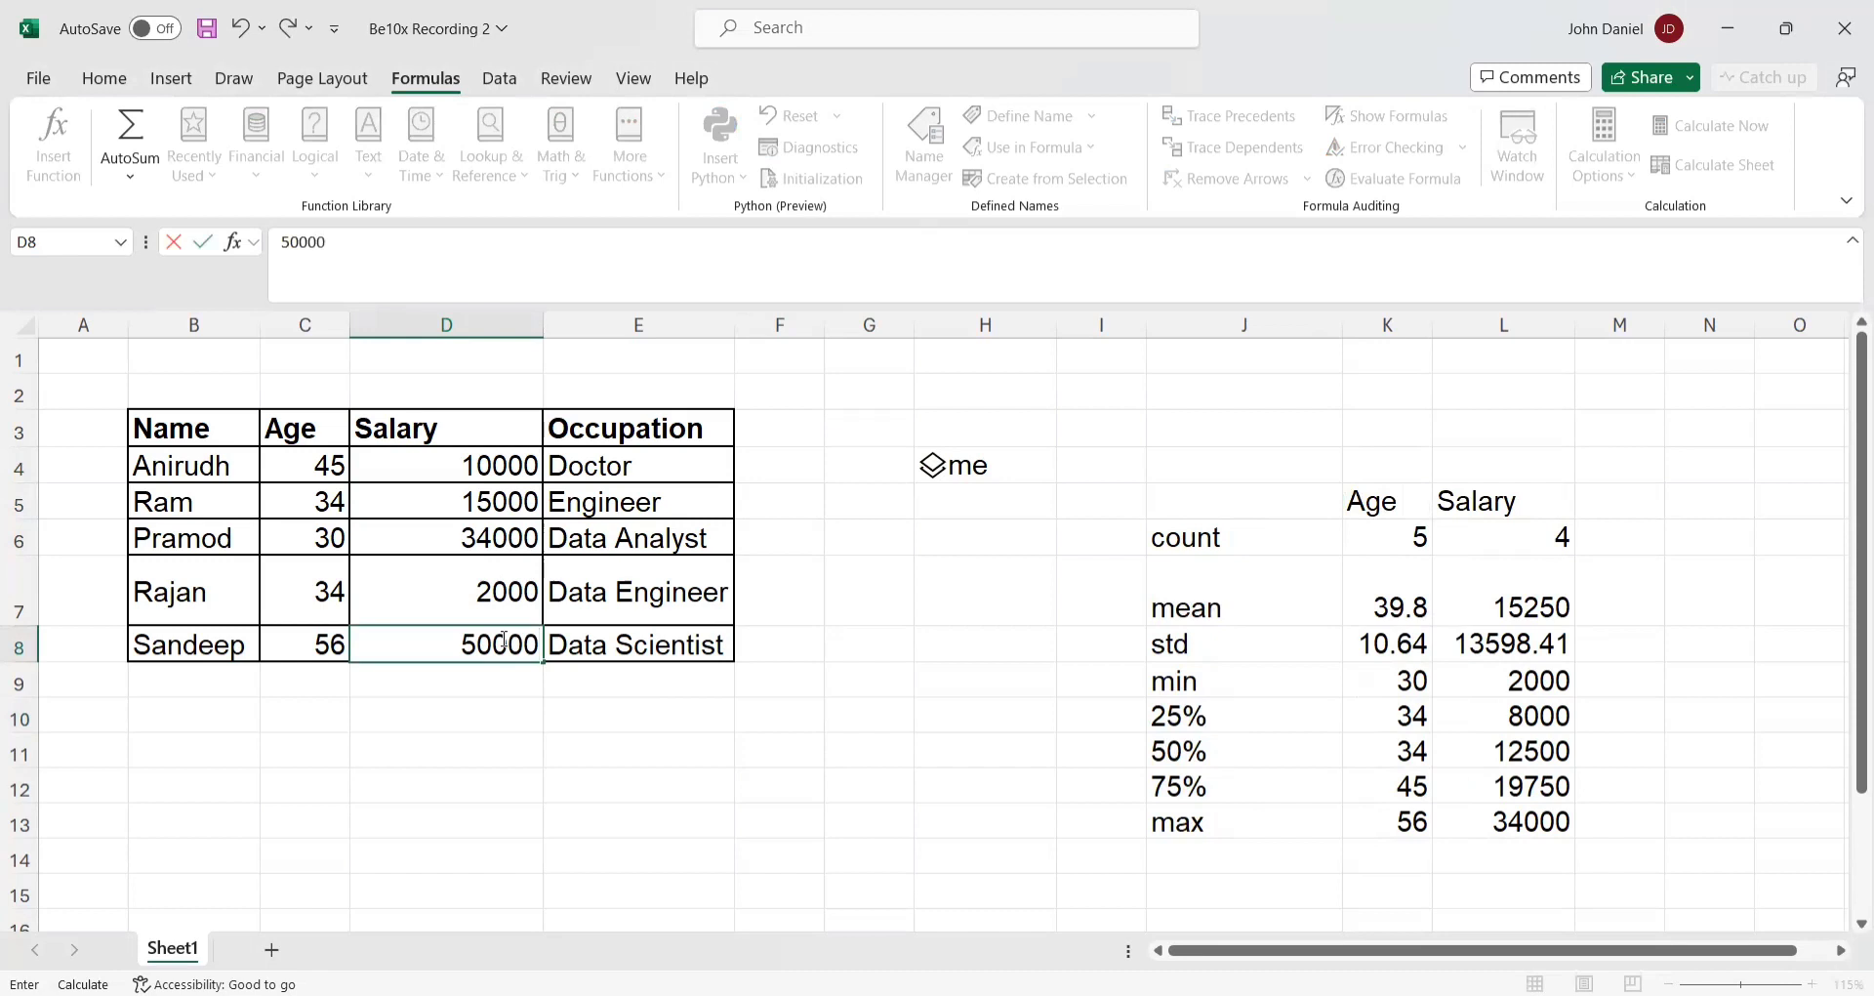
left_click(499, 711)
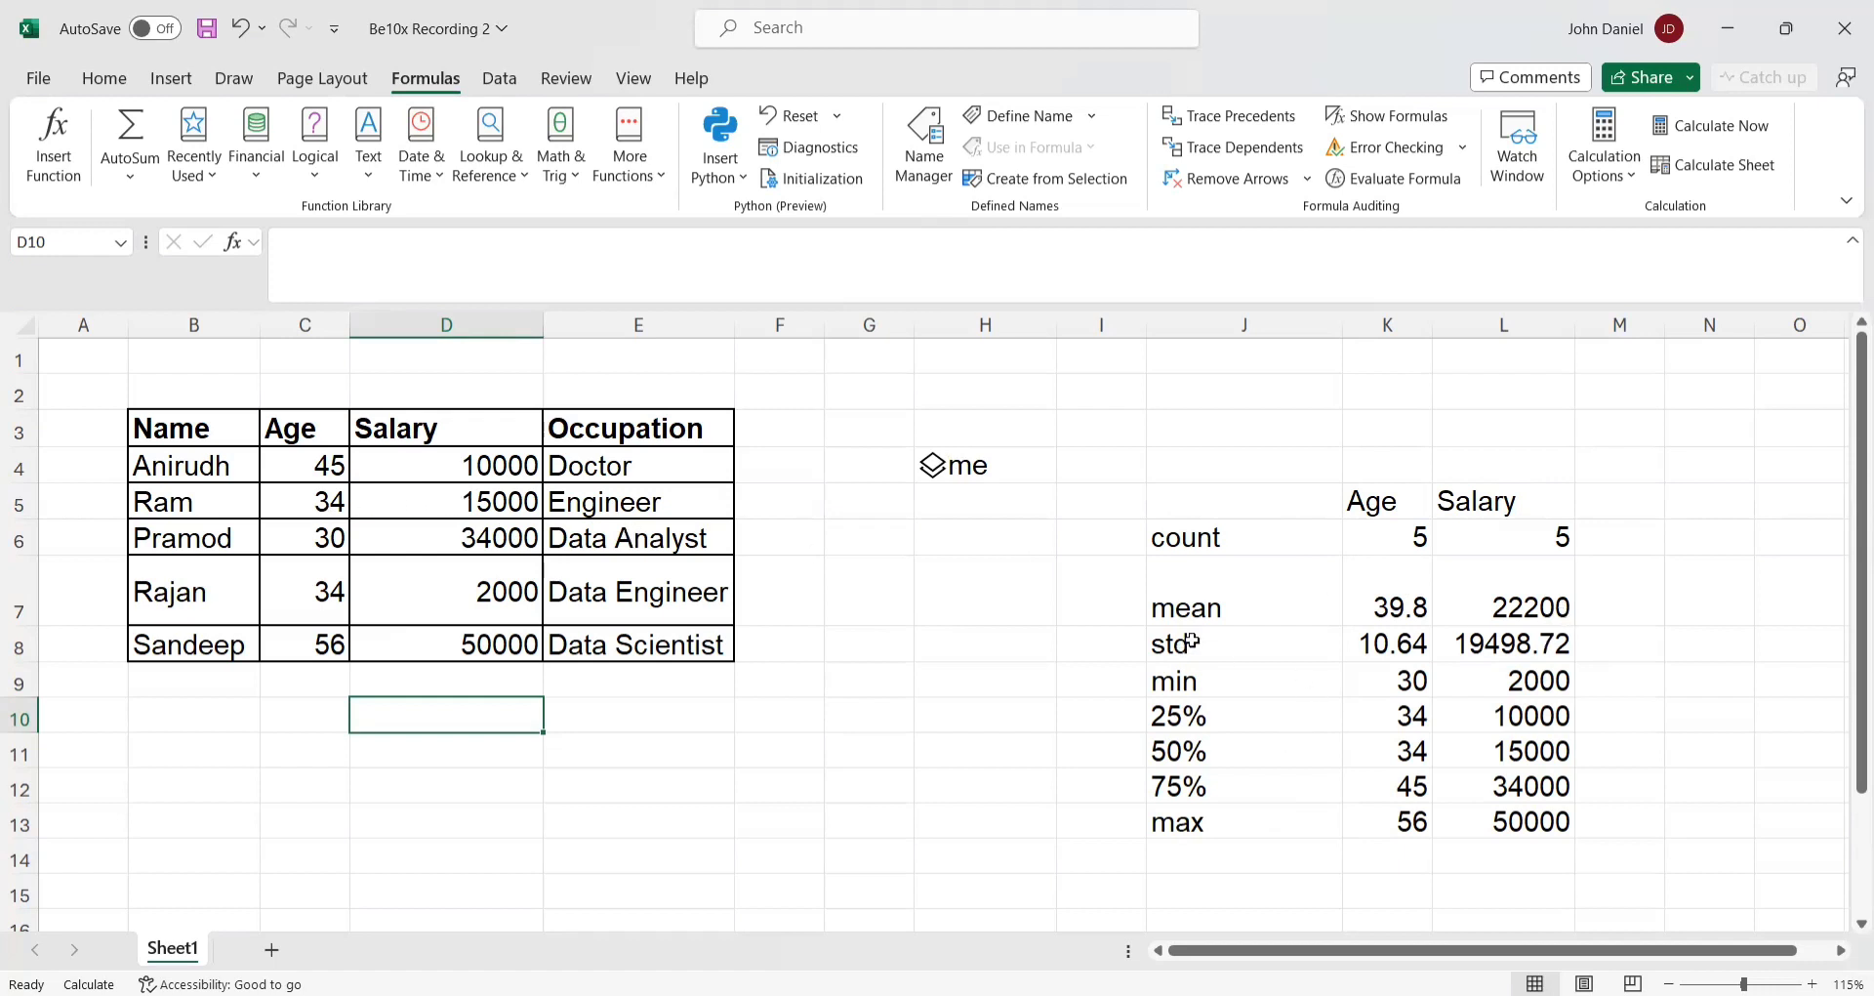
left_click(1224, 689)
left_click(1242, 715)
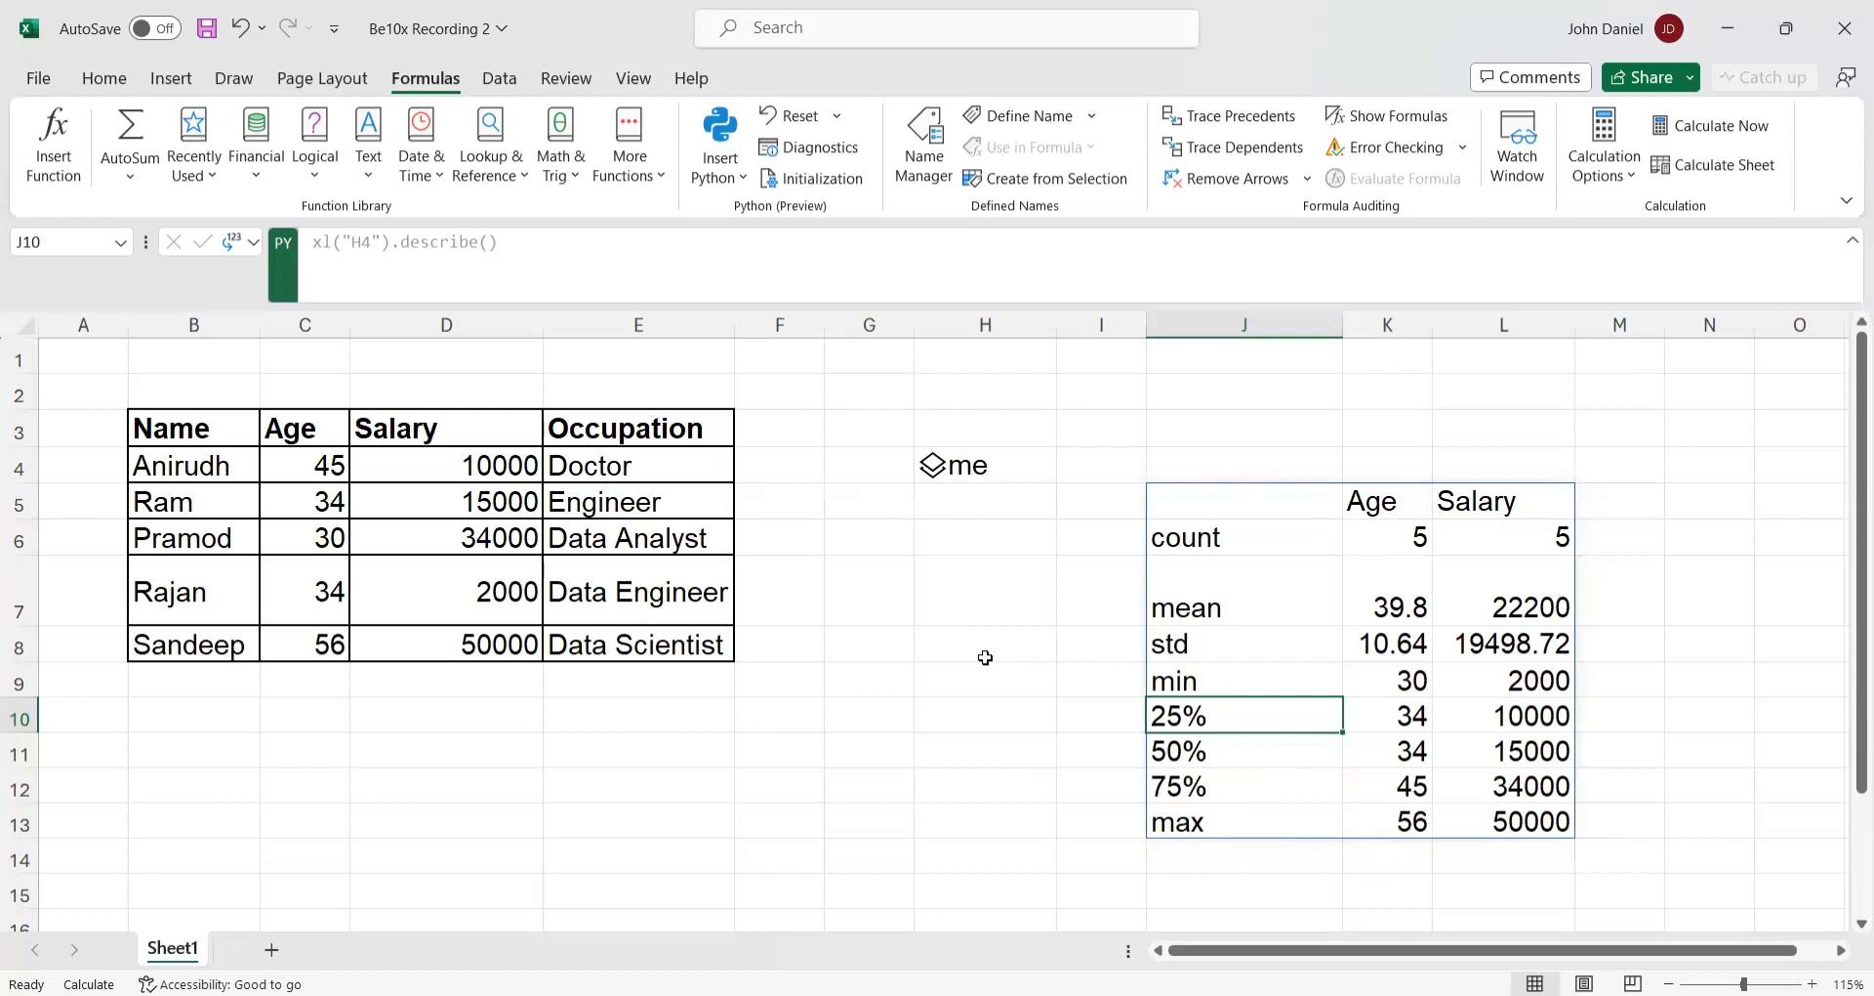
left_click(710, 794)
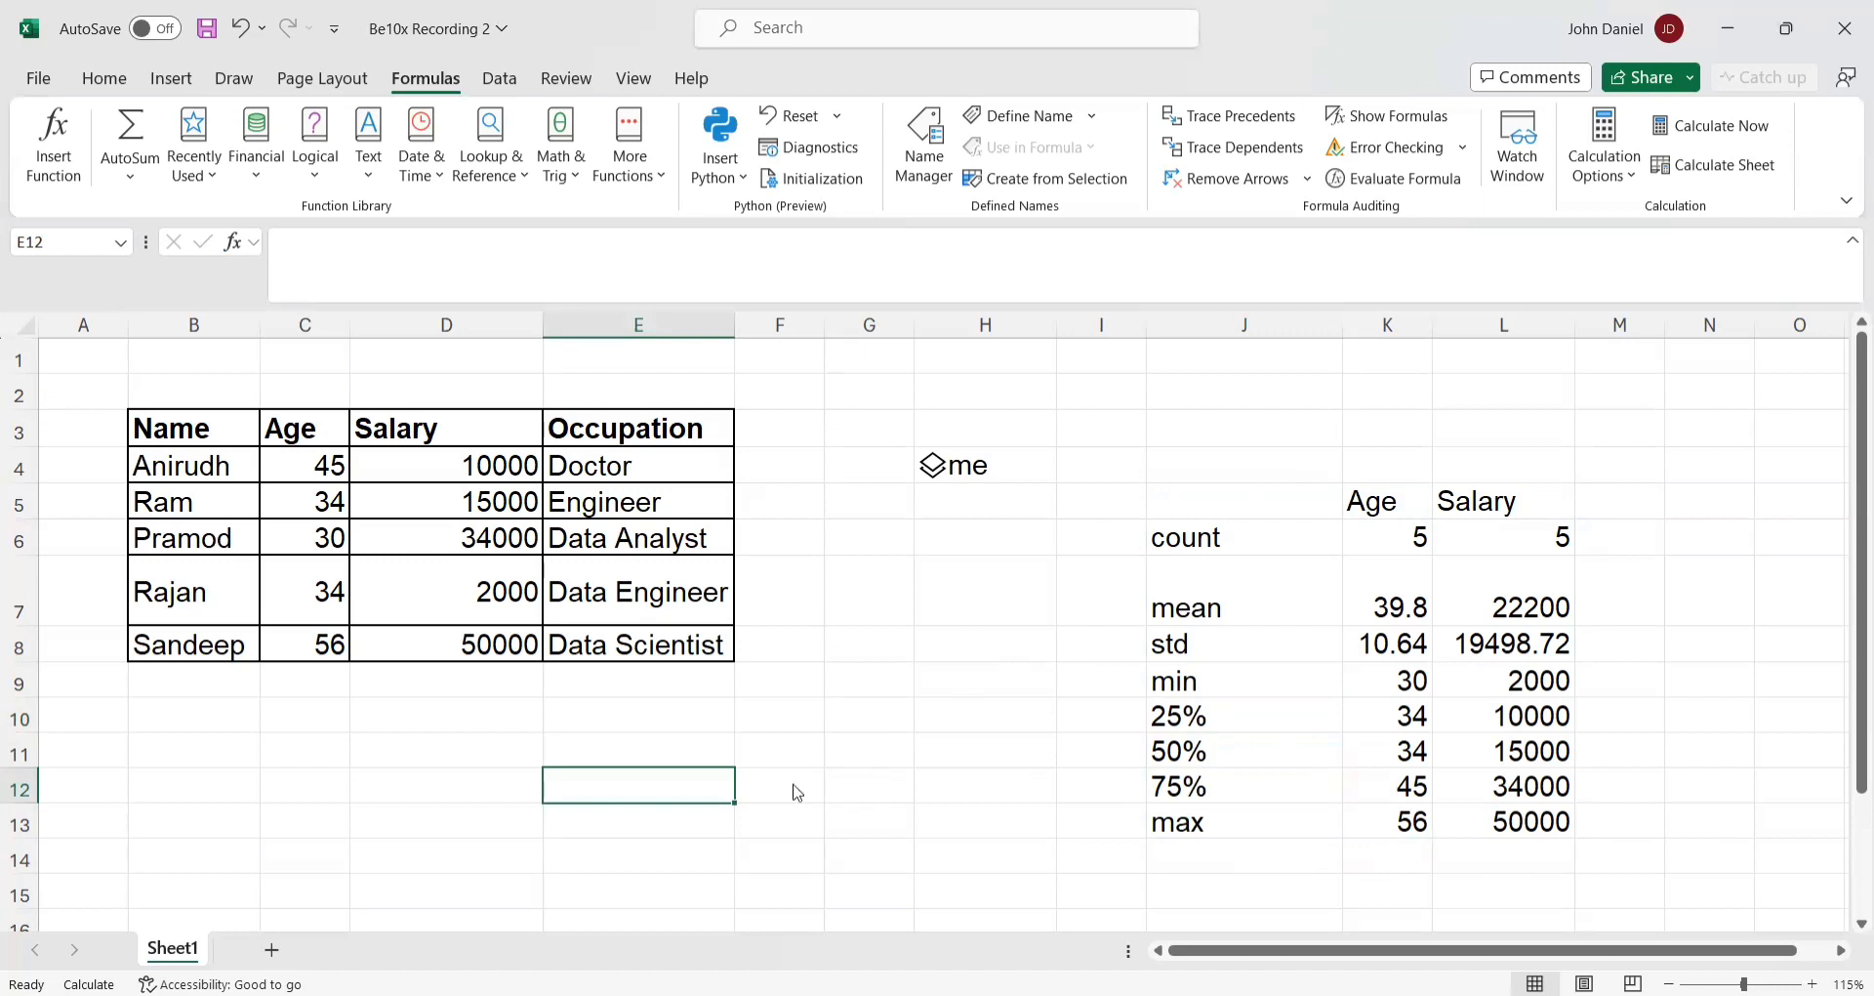
key("alt+Tab")
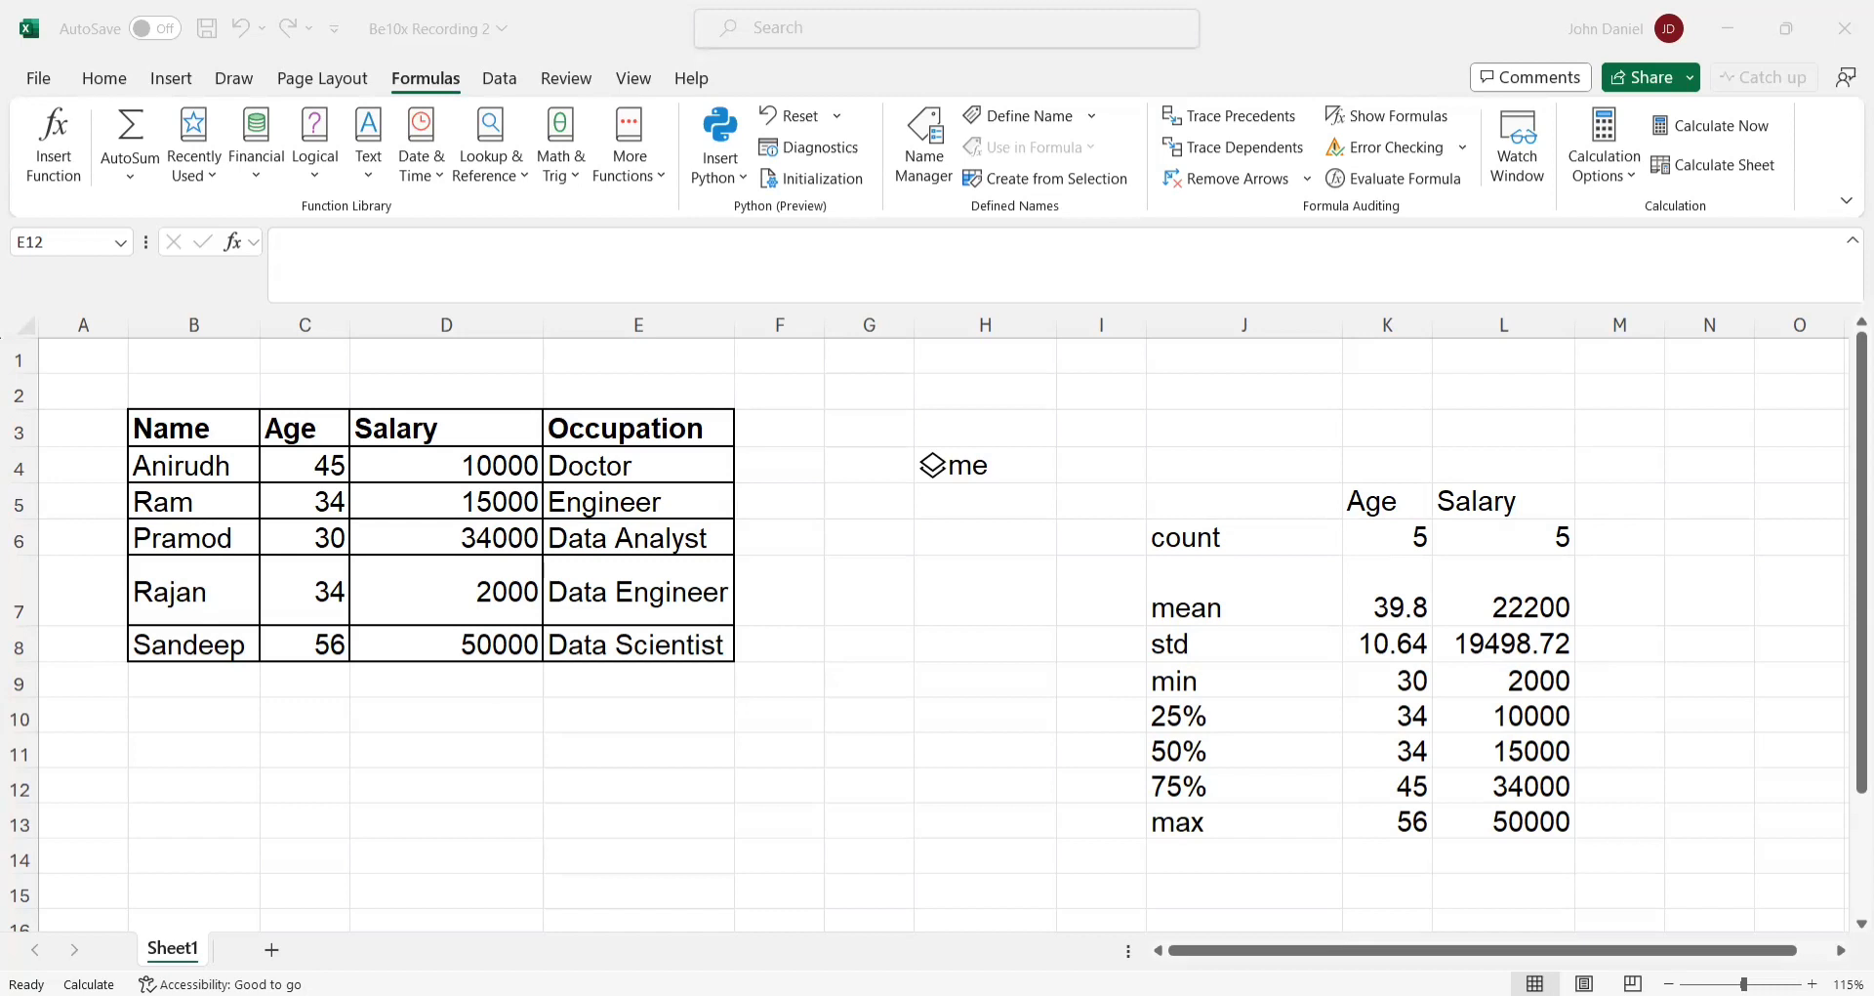
left_click(1016, 464)
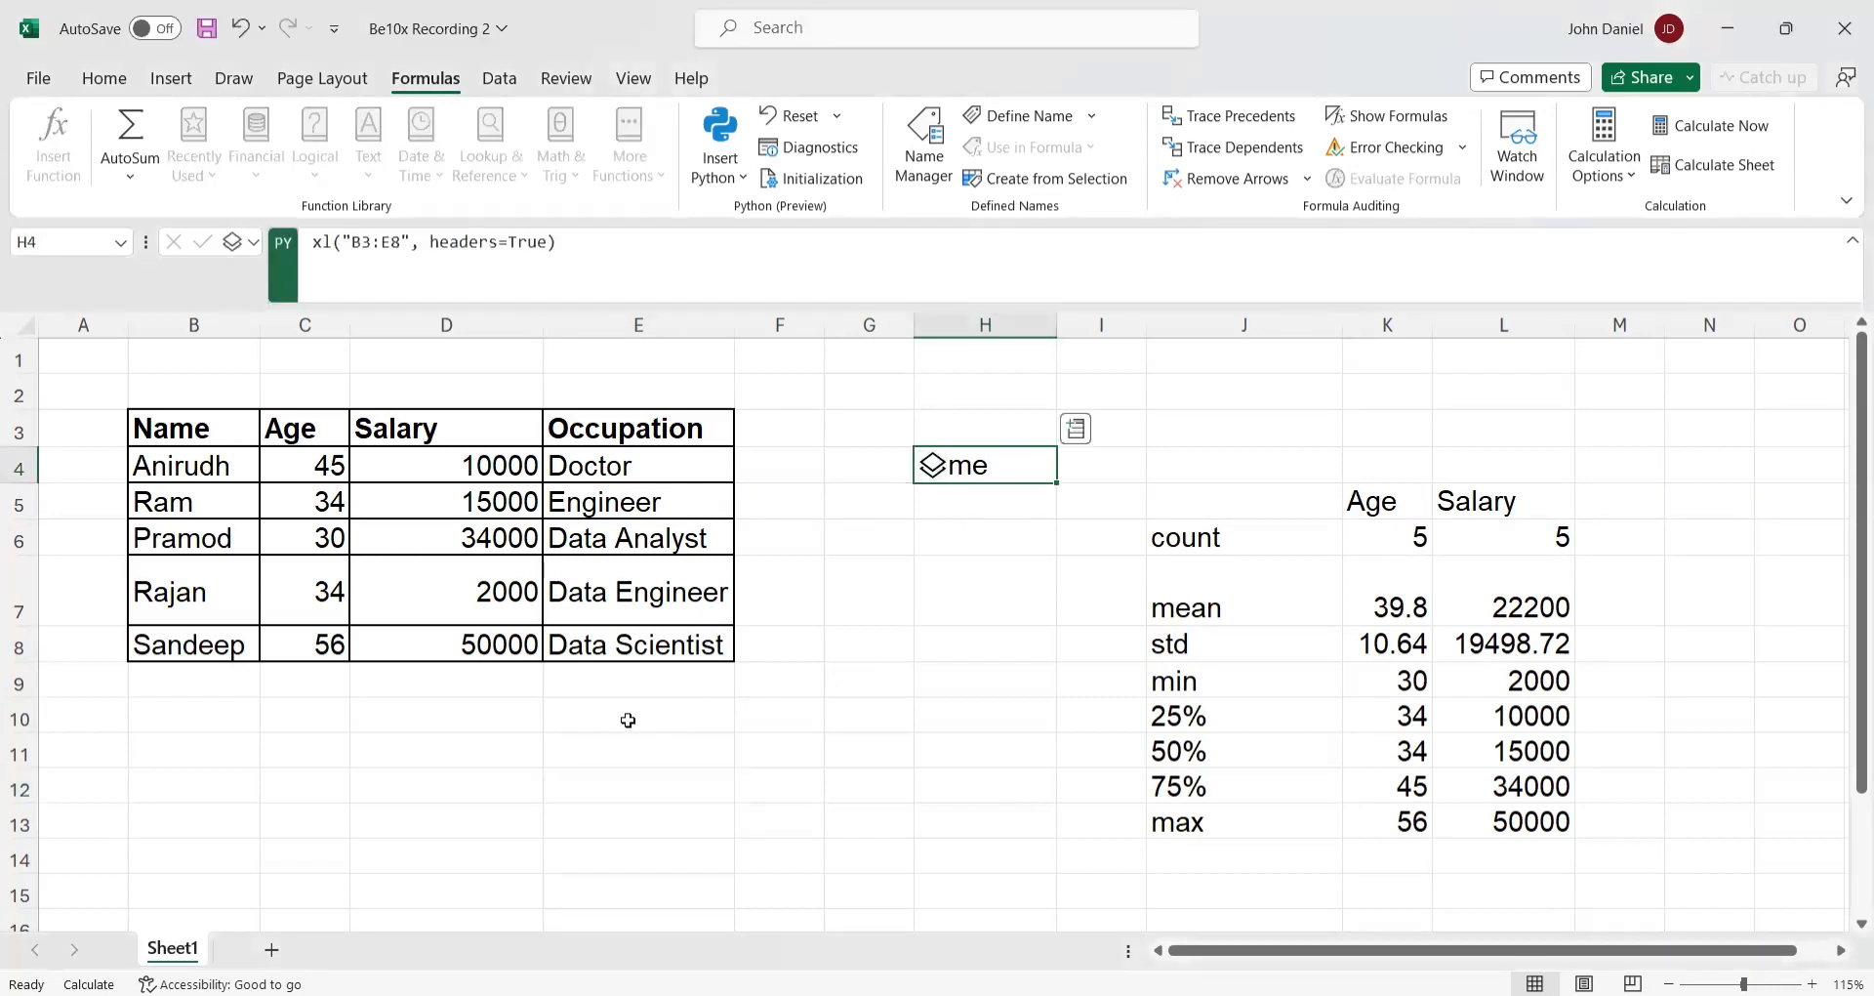
- Enter the Python formula xl("H4")['Age'].describe() in cell B11 below the table
left_click(226, 759)
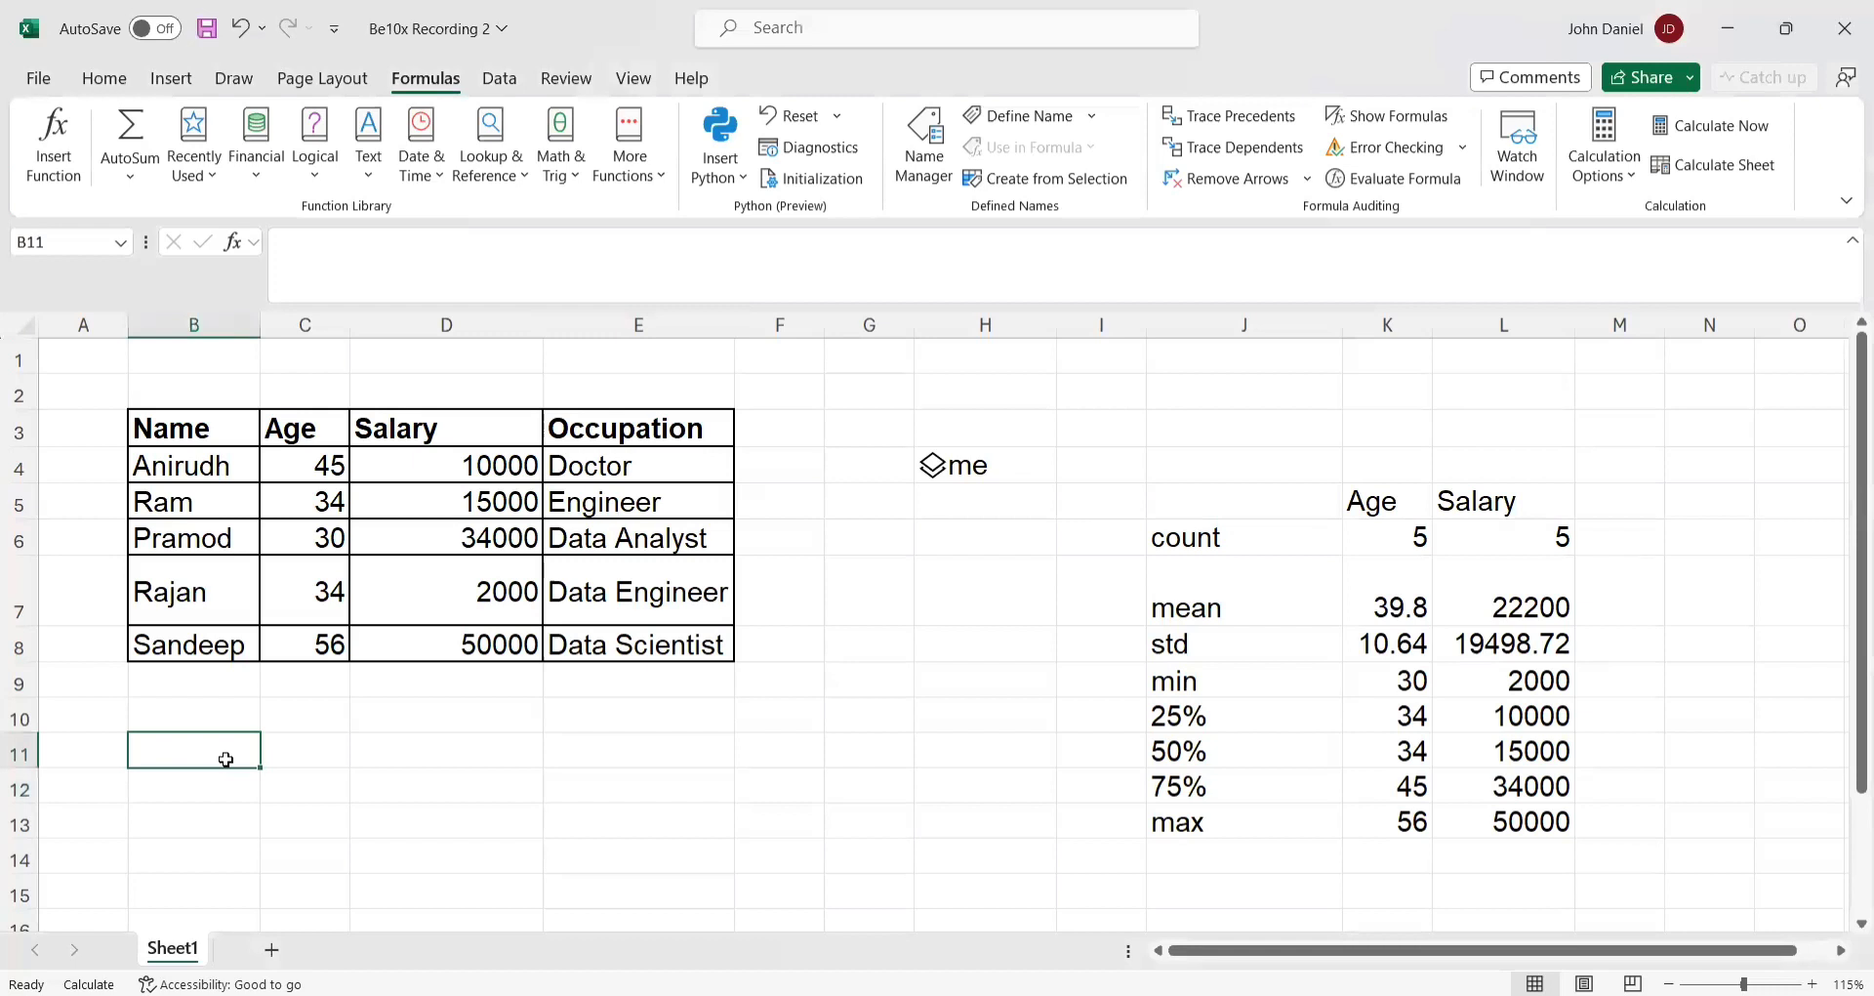
type("=p")
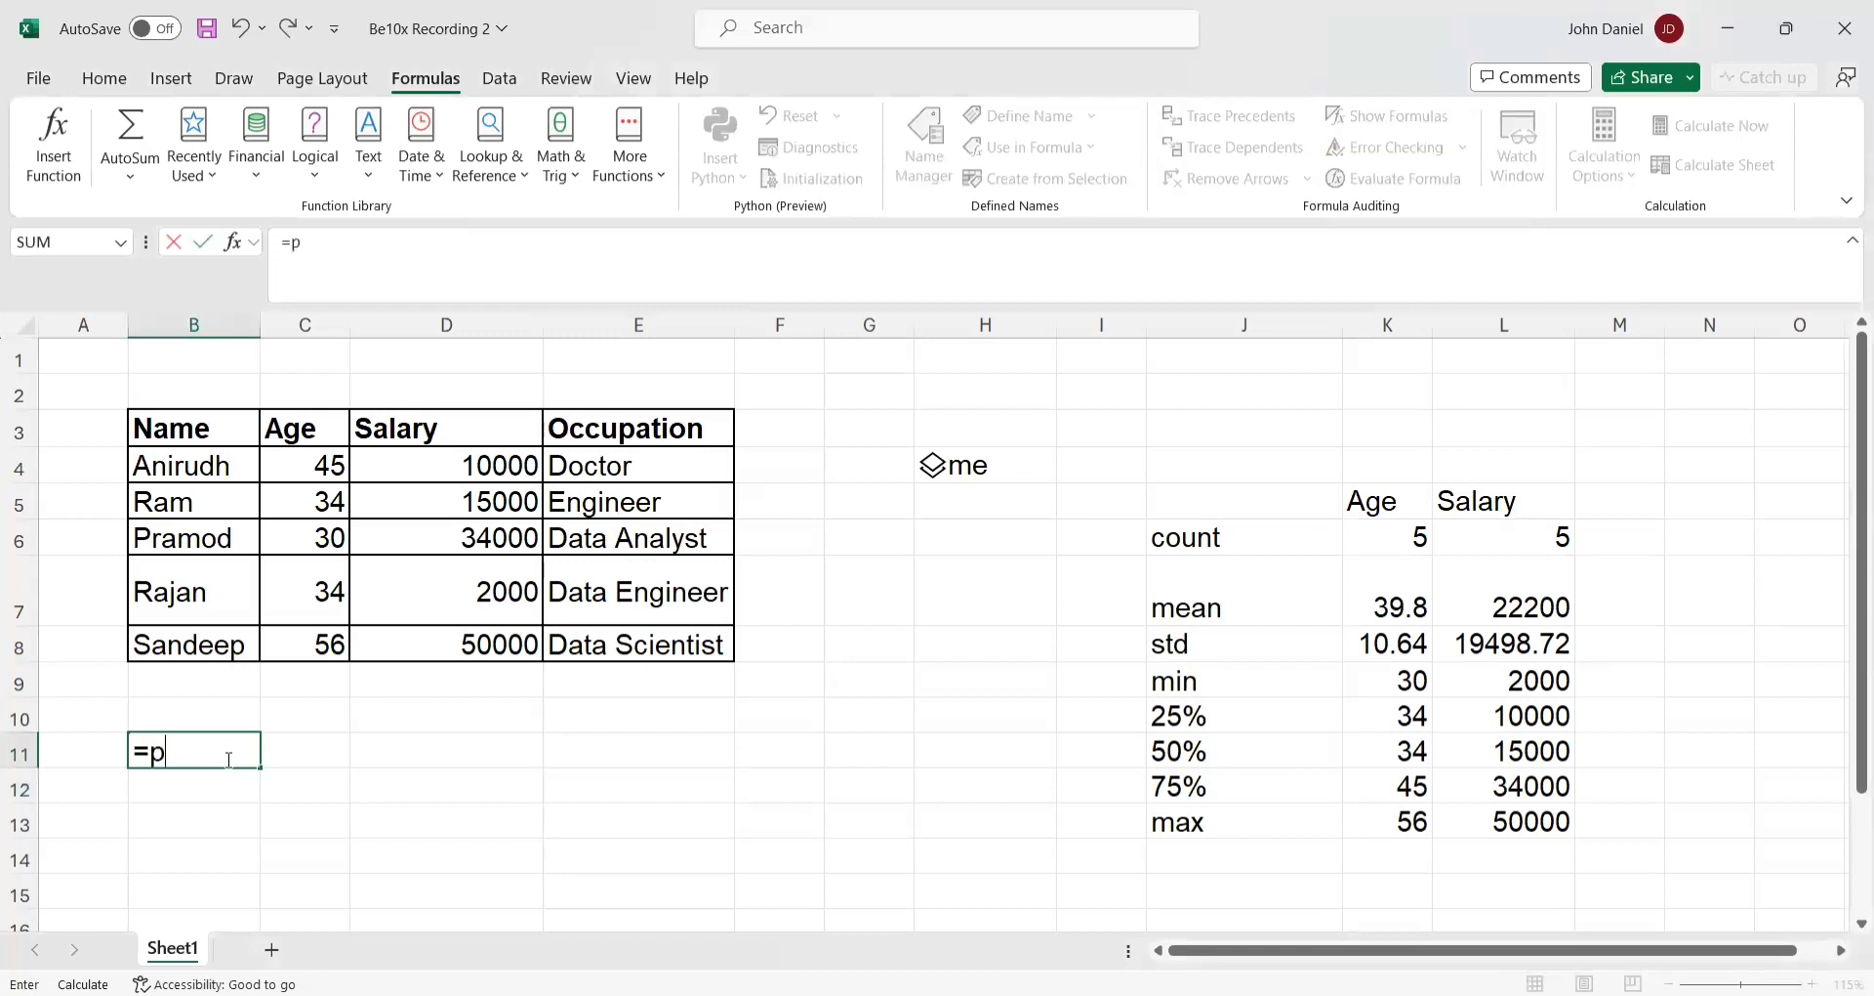
type("y")
key("Tab")
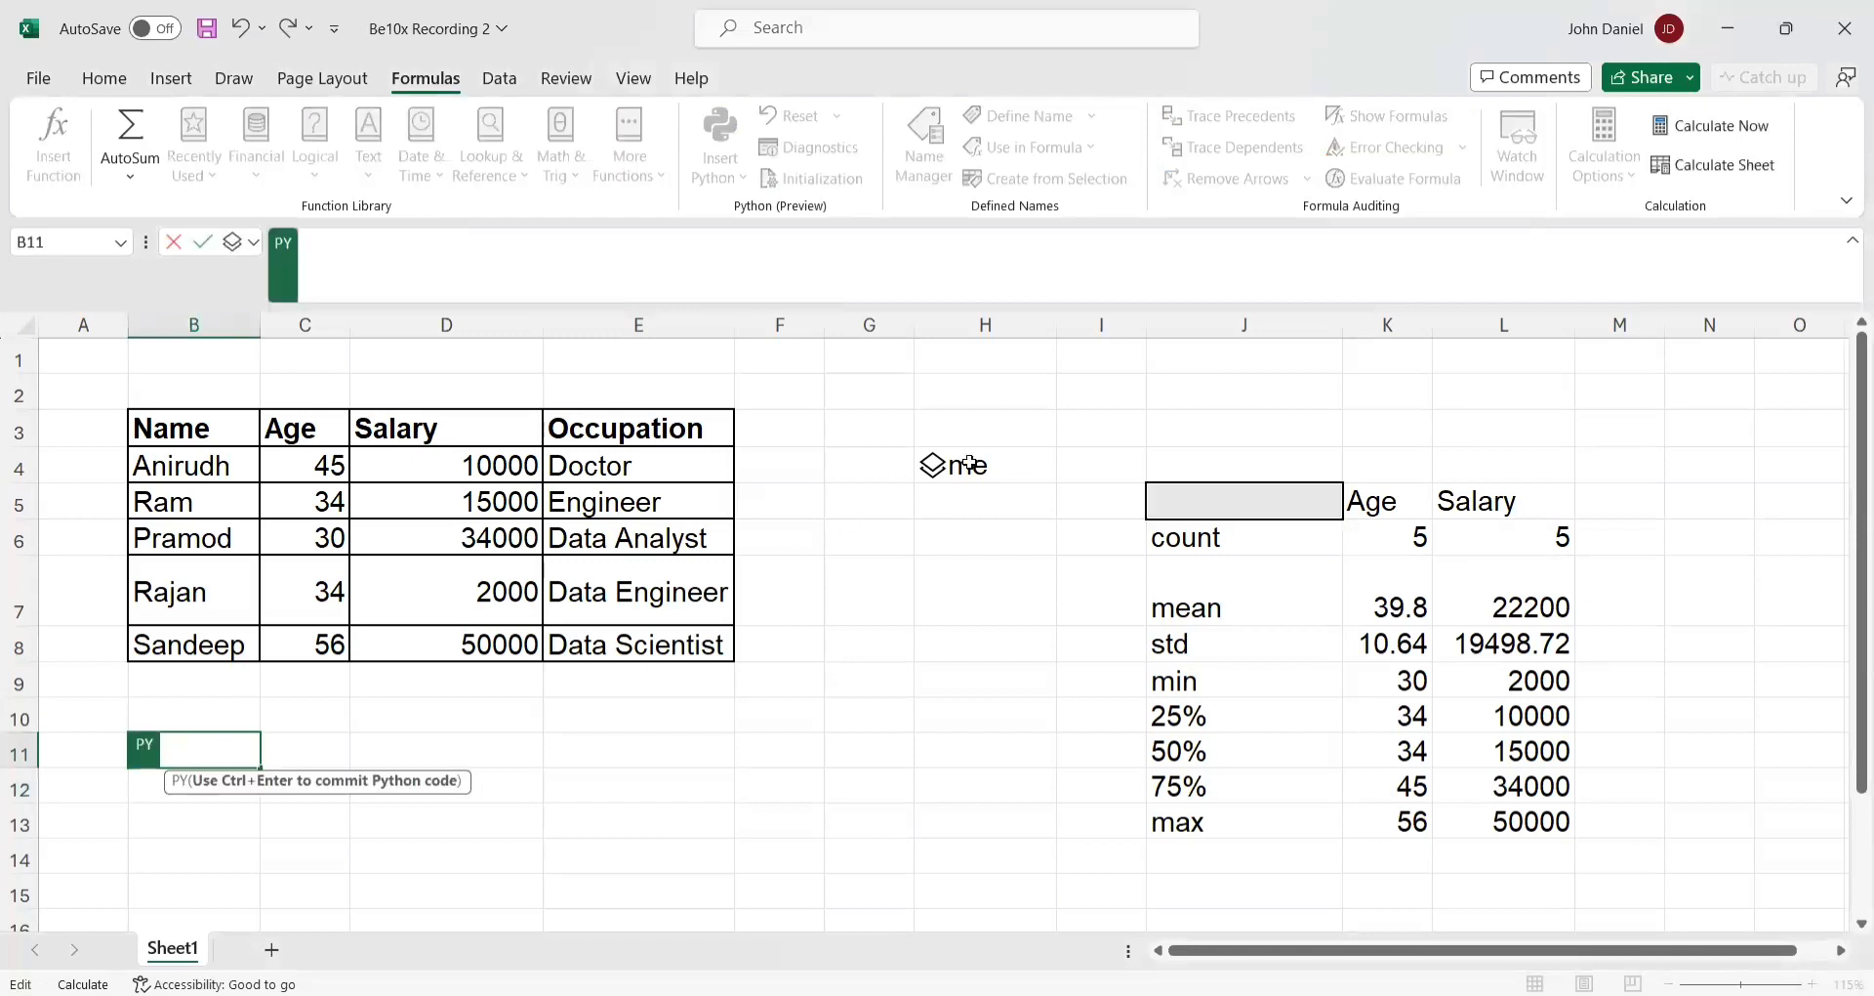
left_click(968, 465)
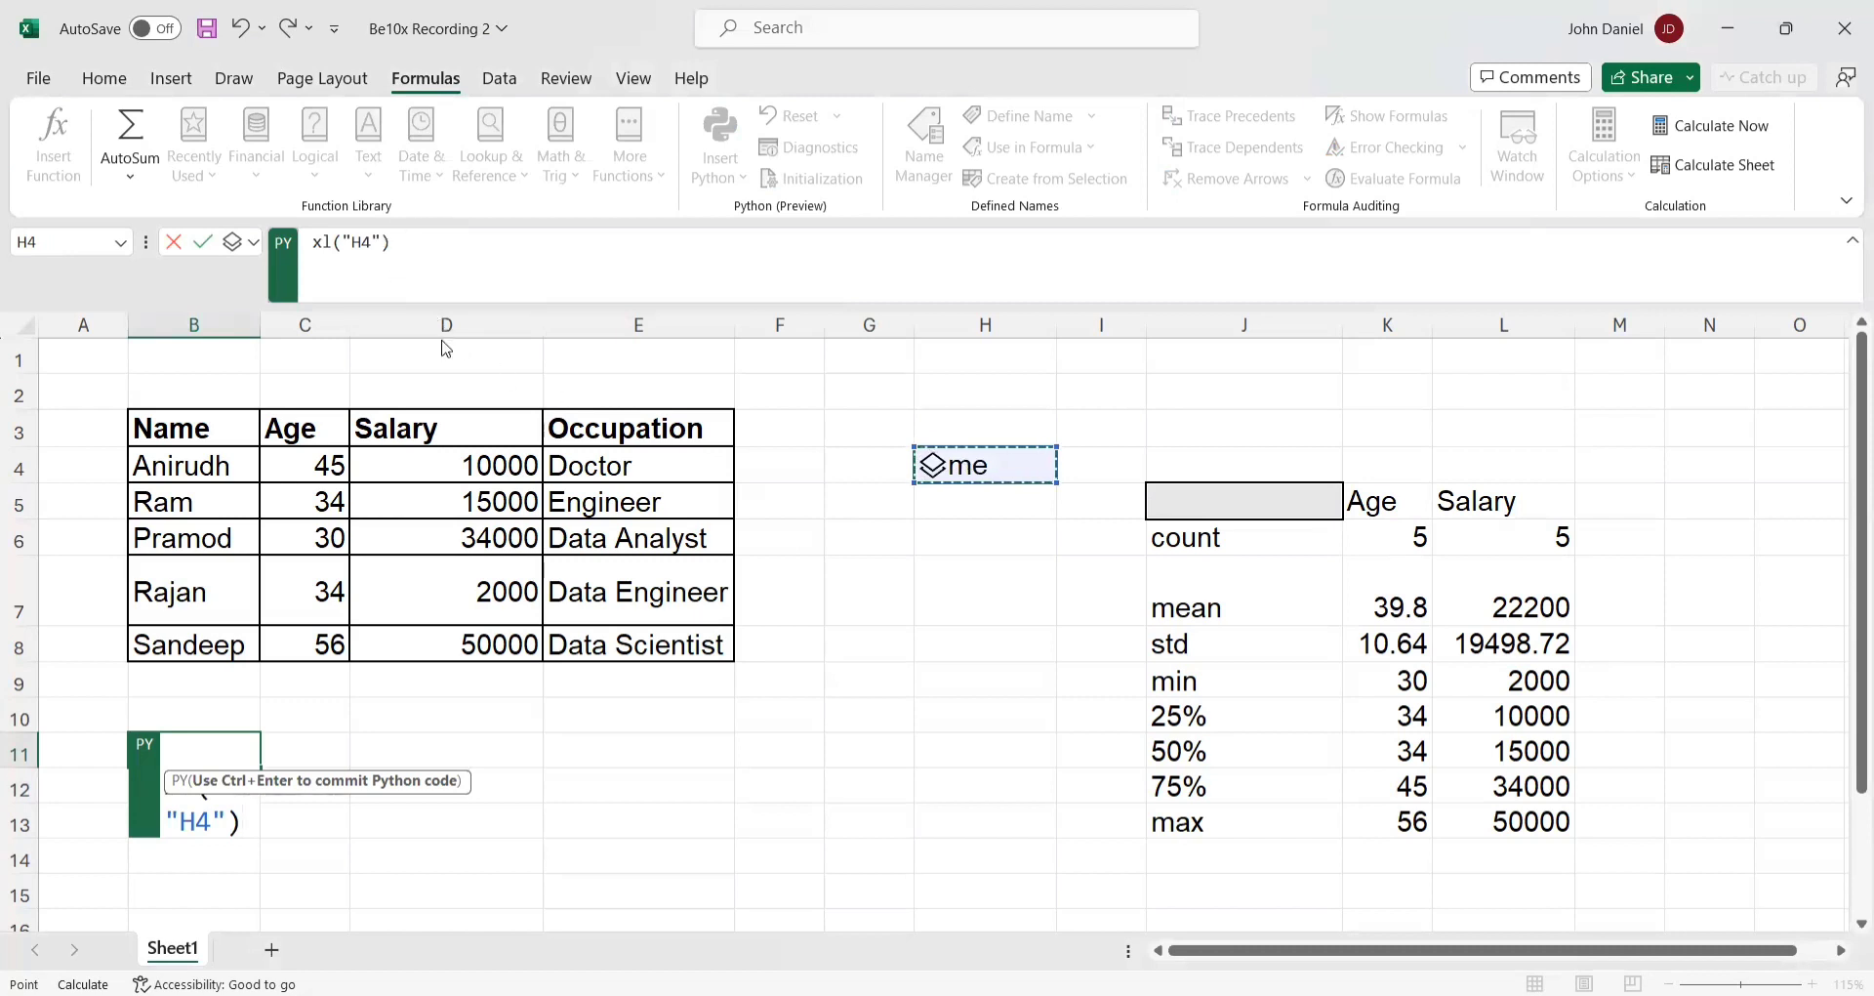
type("['Age")
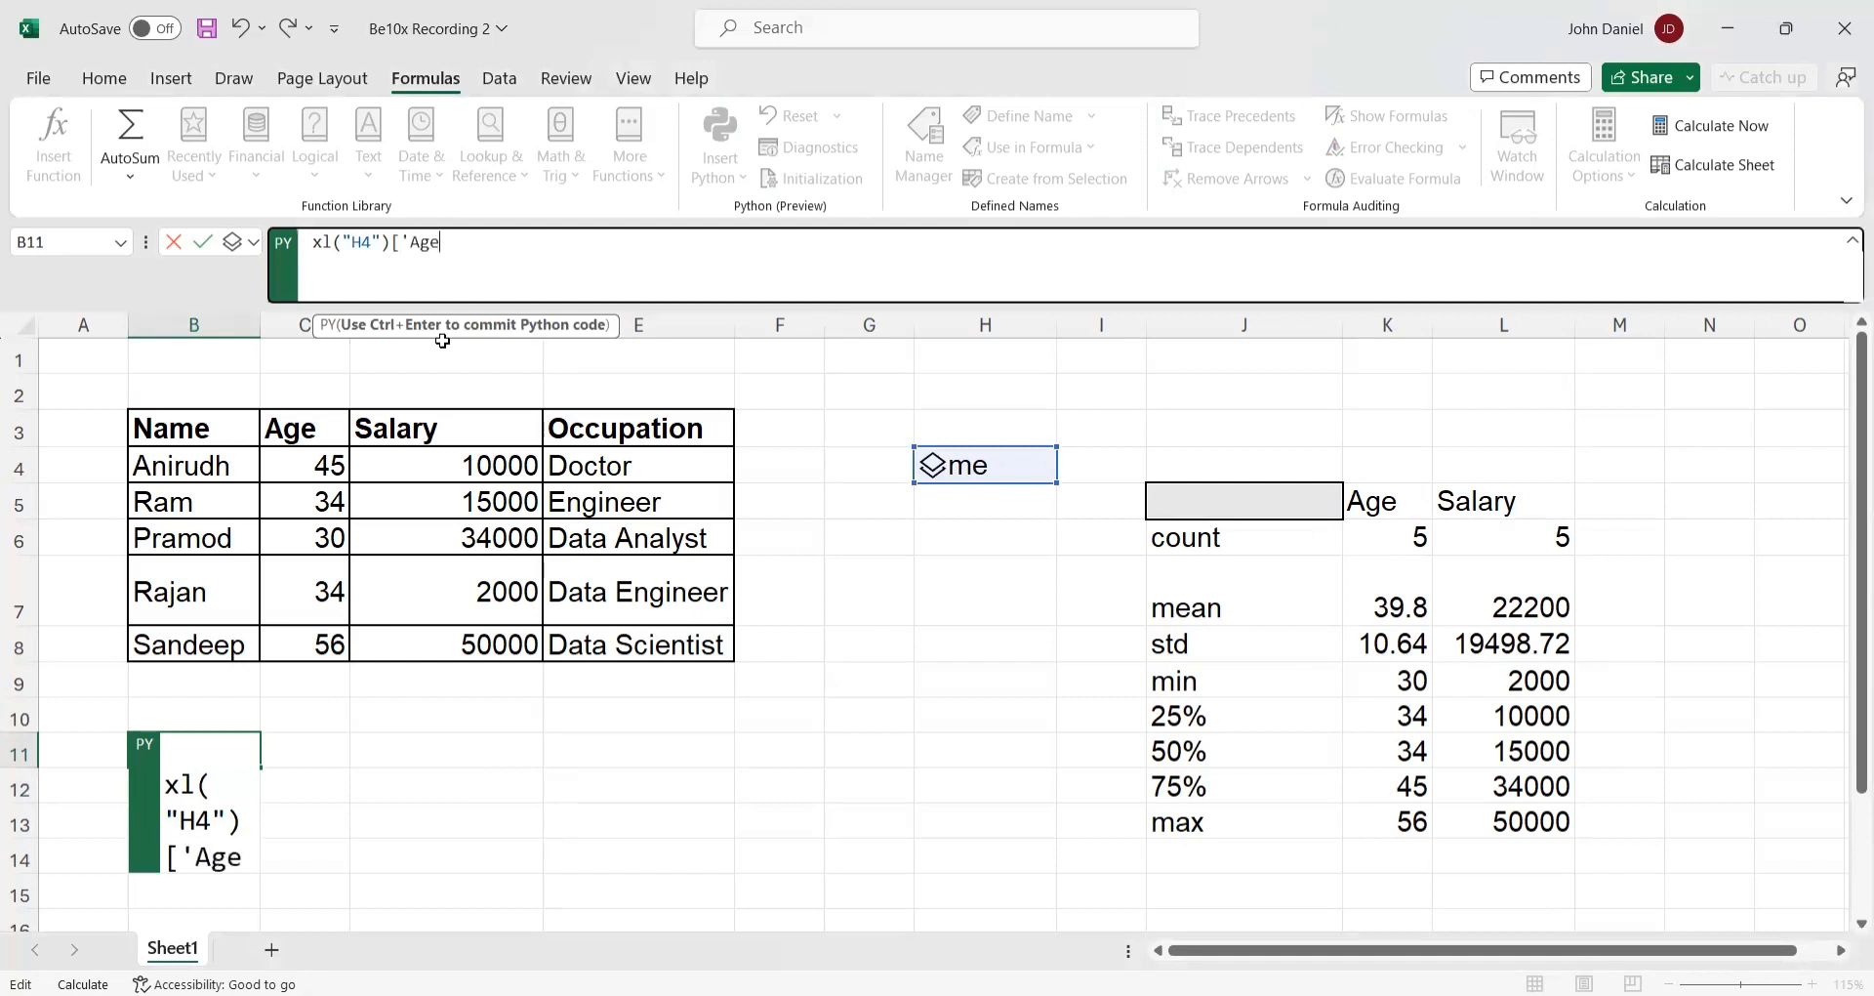
type("'].")
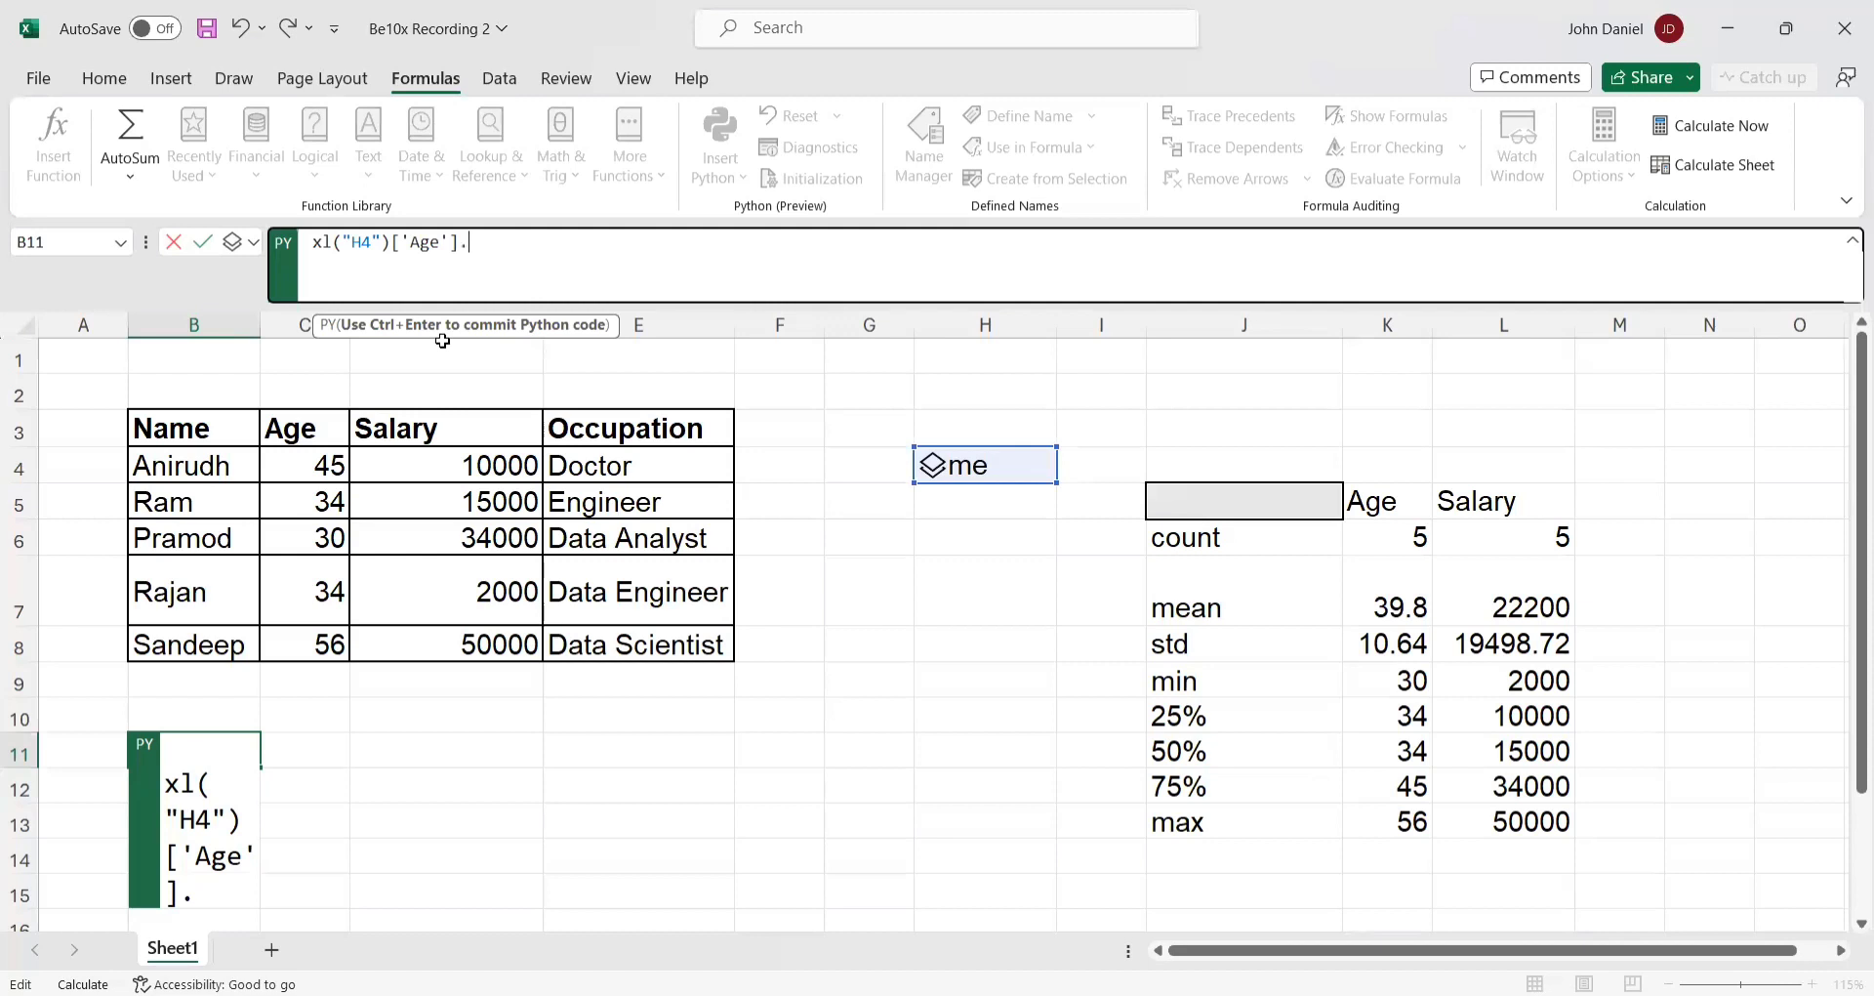
type("describe")
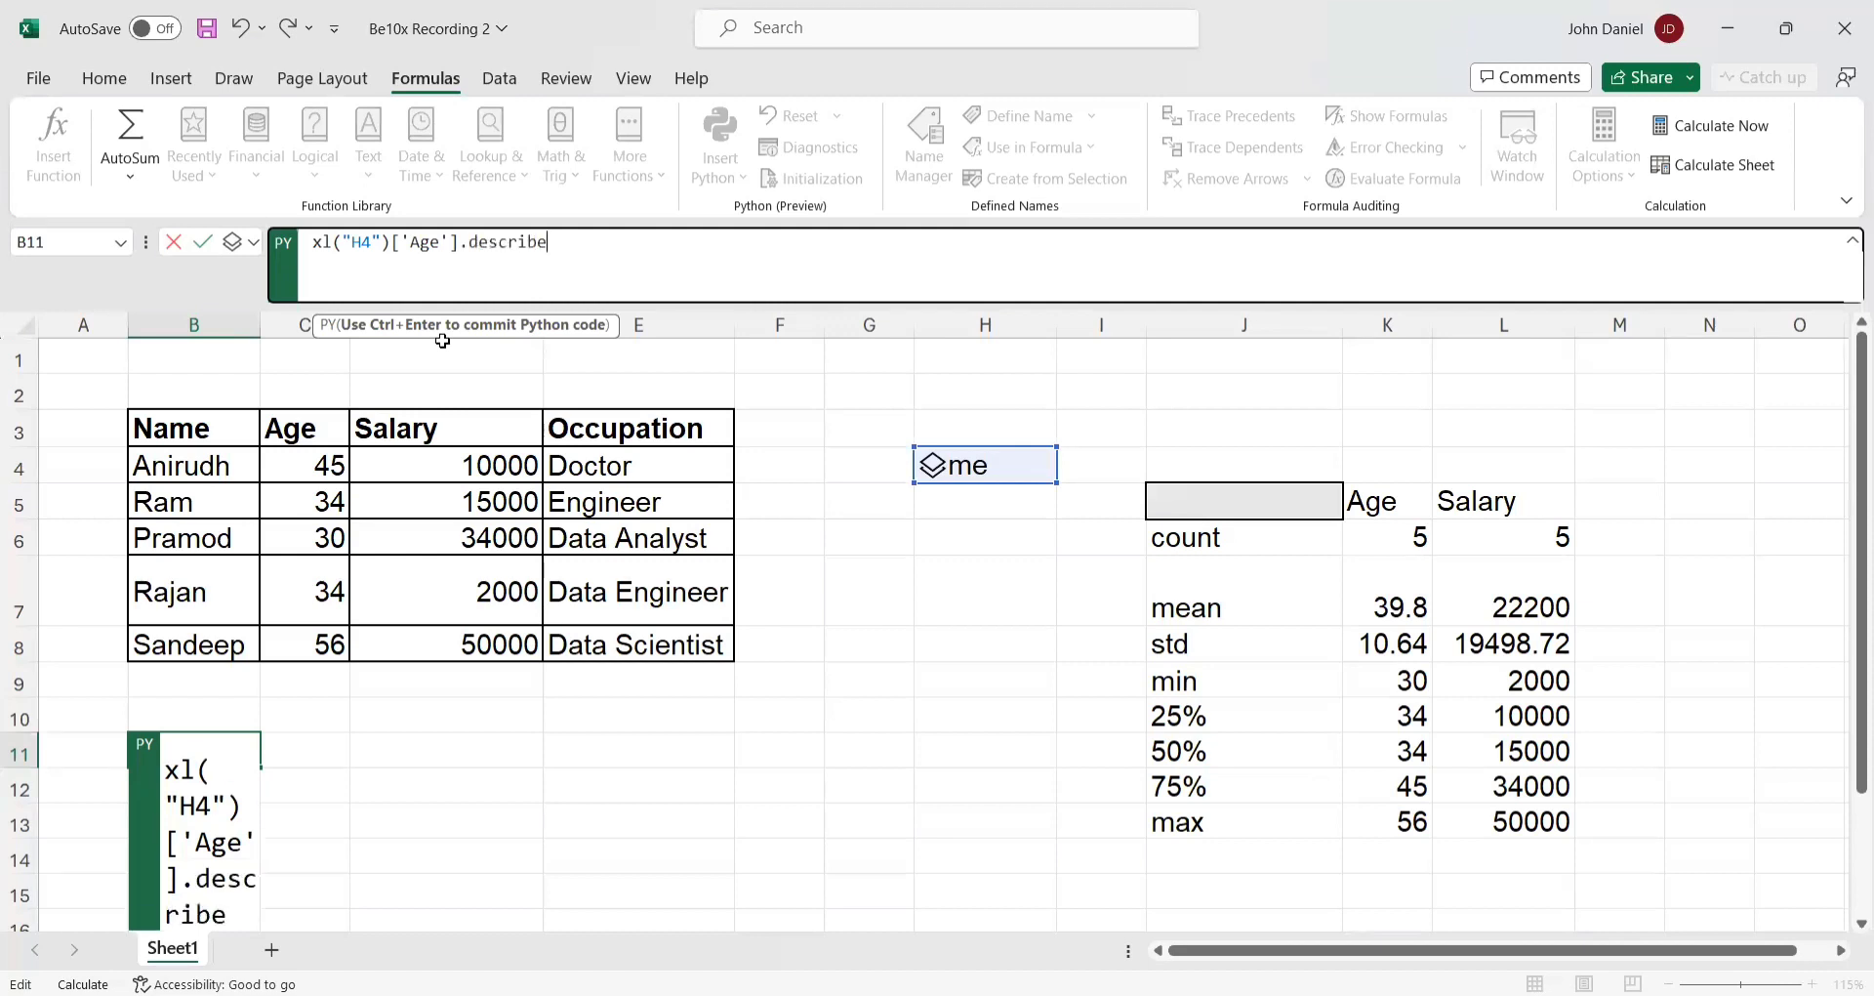
type("()")
key("ctrl+Return")
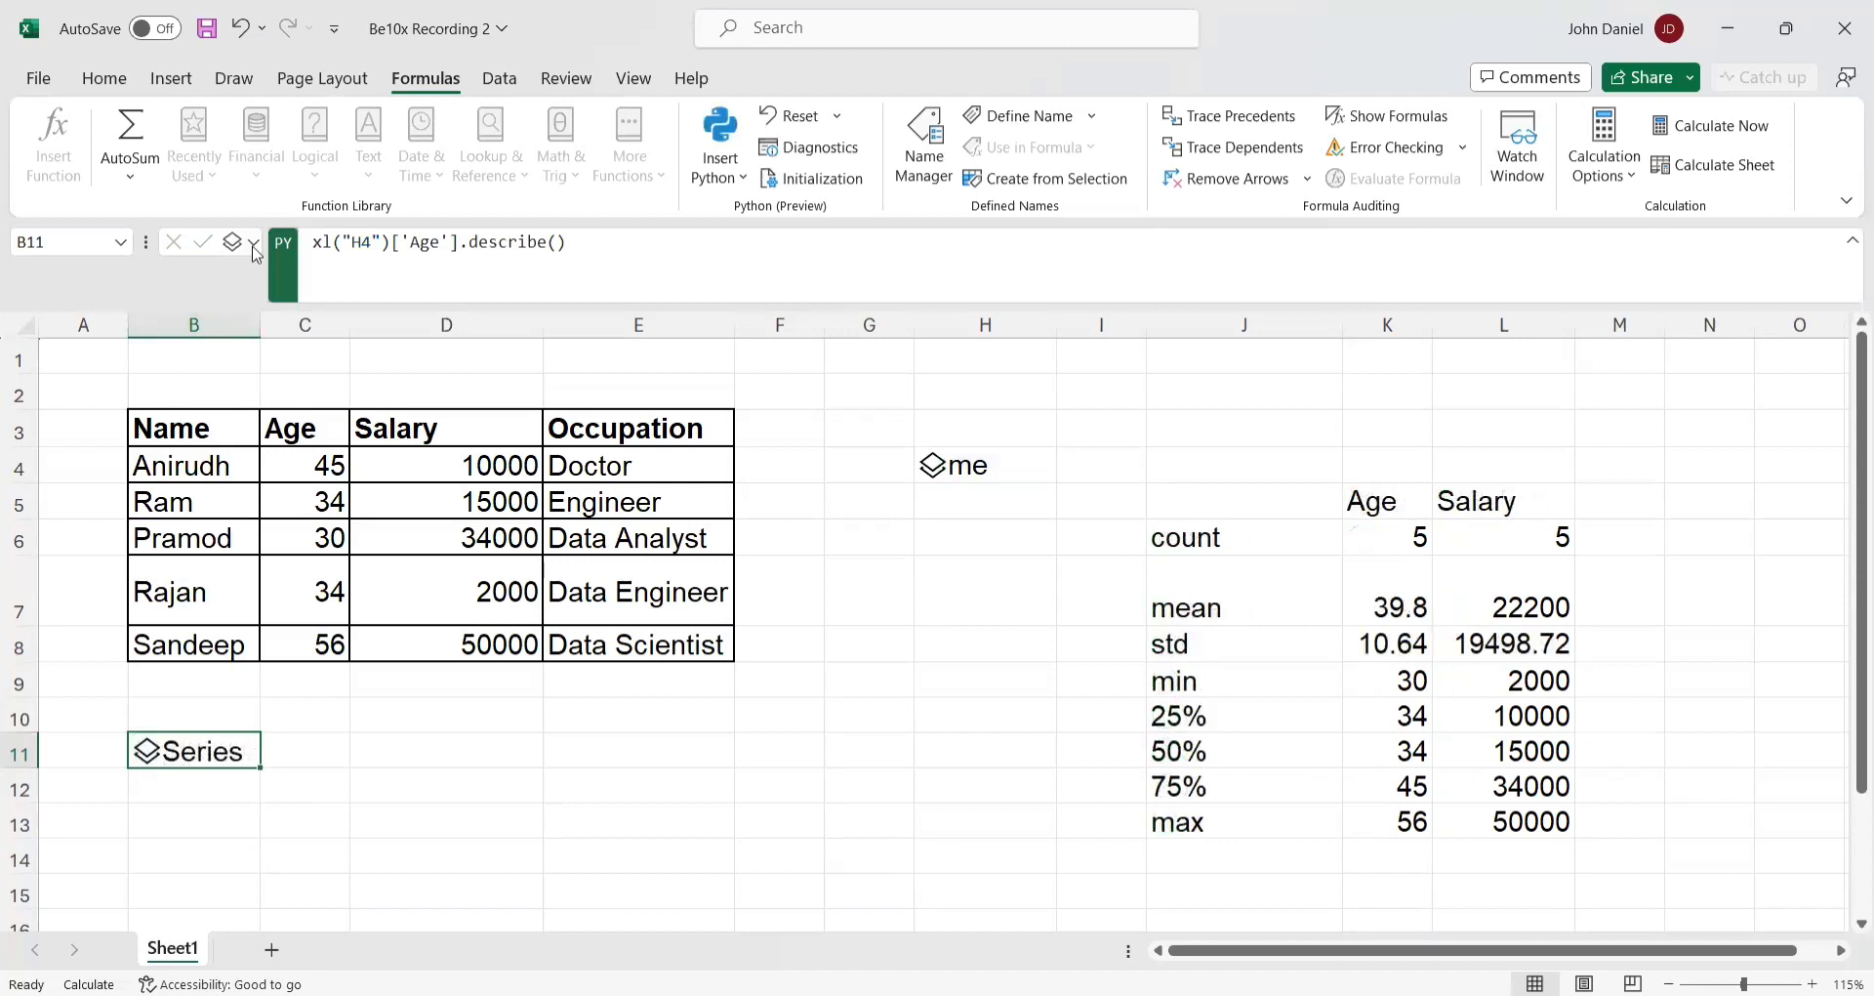
- Preview the Series in cell B11 and set its Python output to Excel Value
left_click(148, 750)
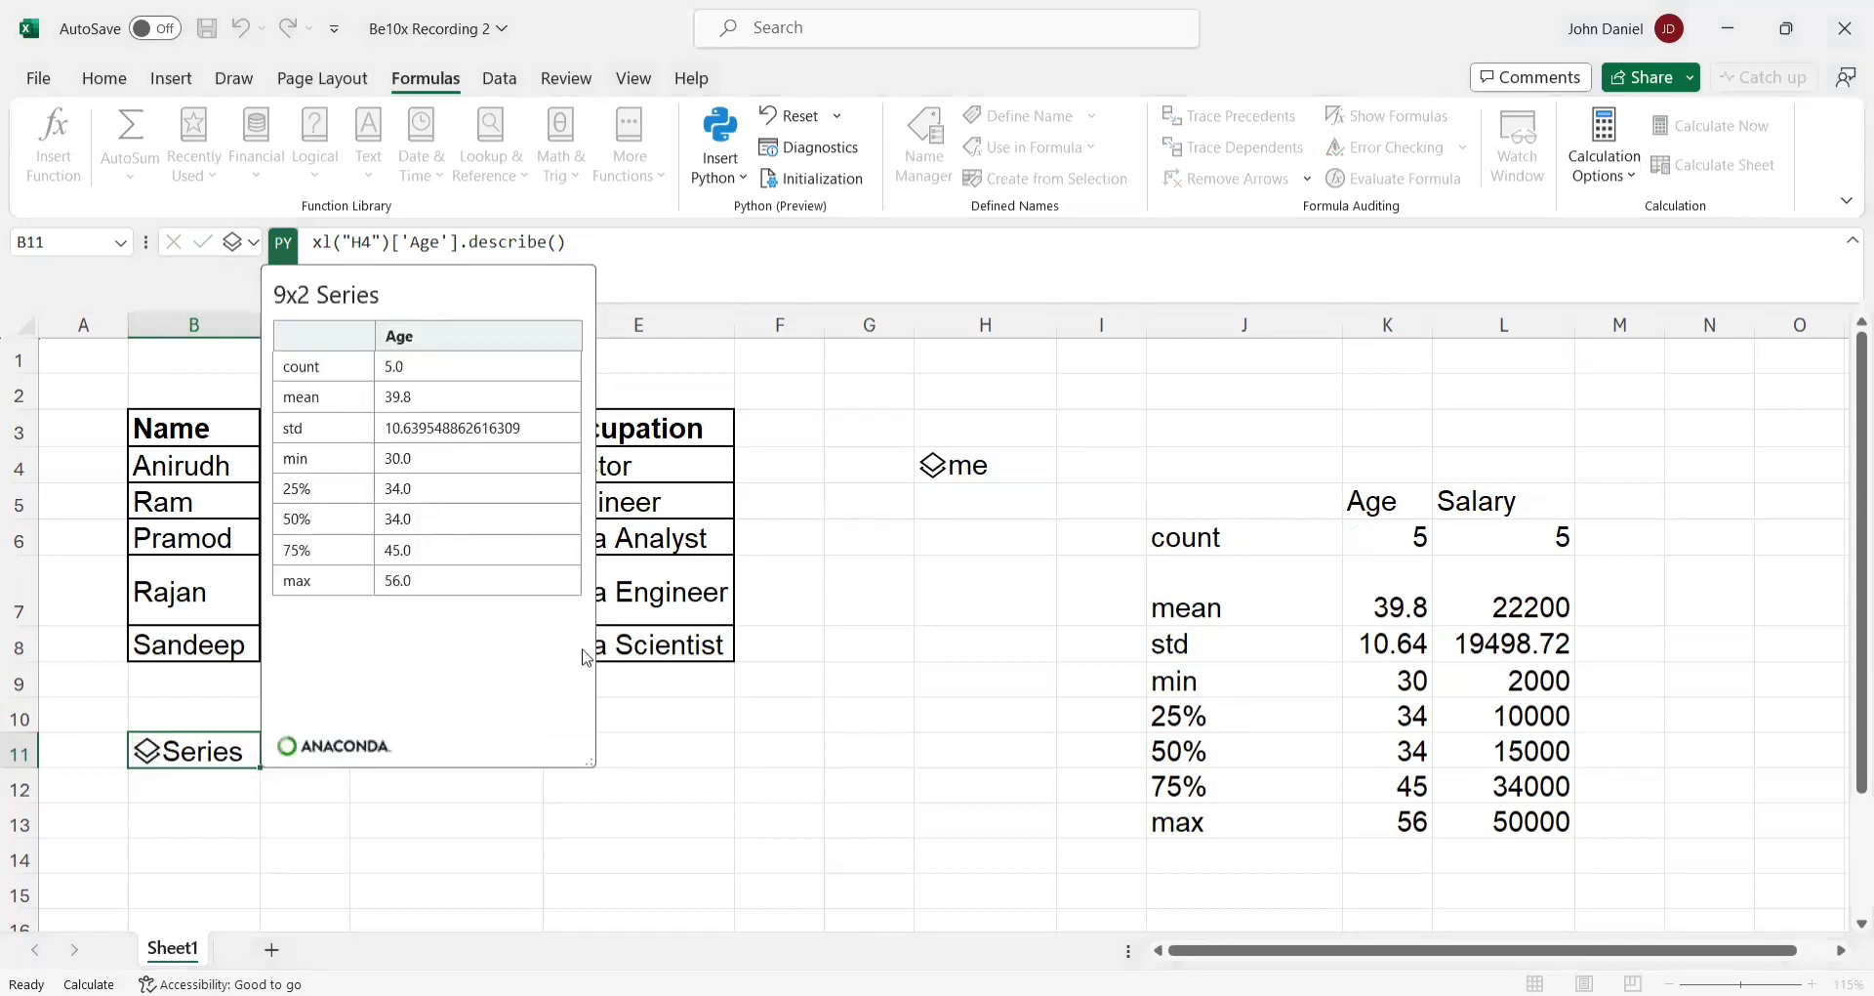
left_click(258, 257)
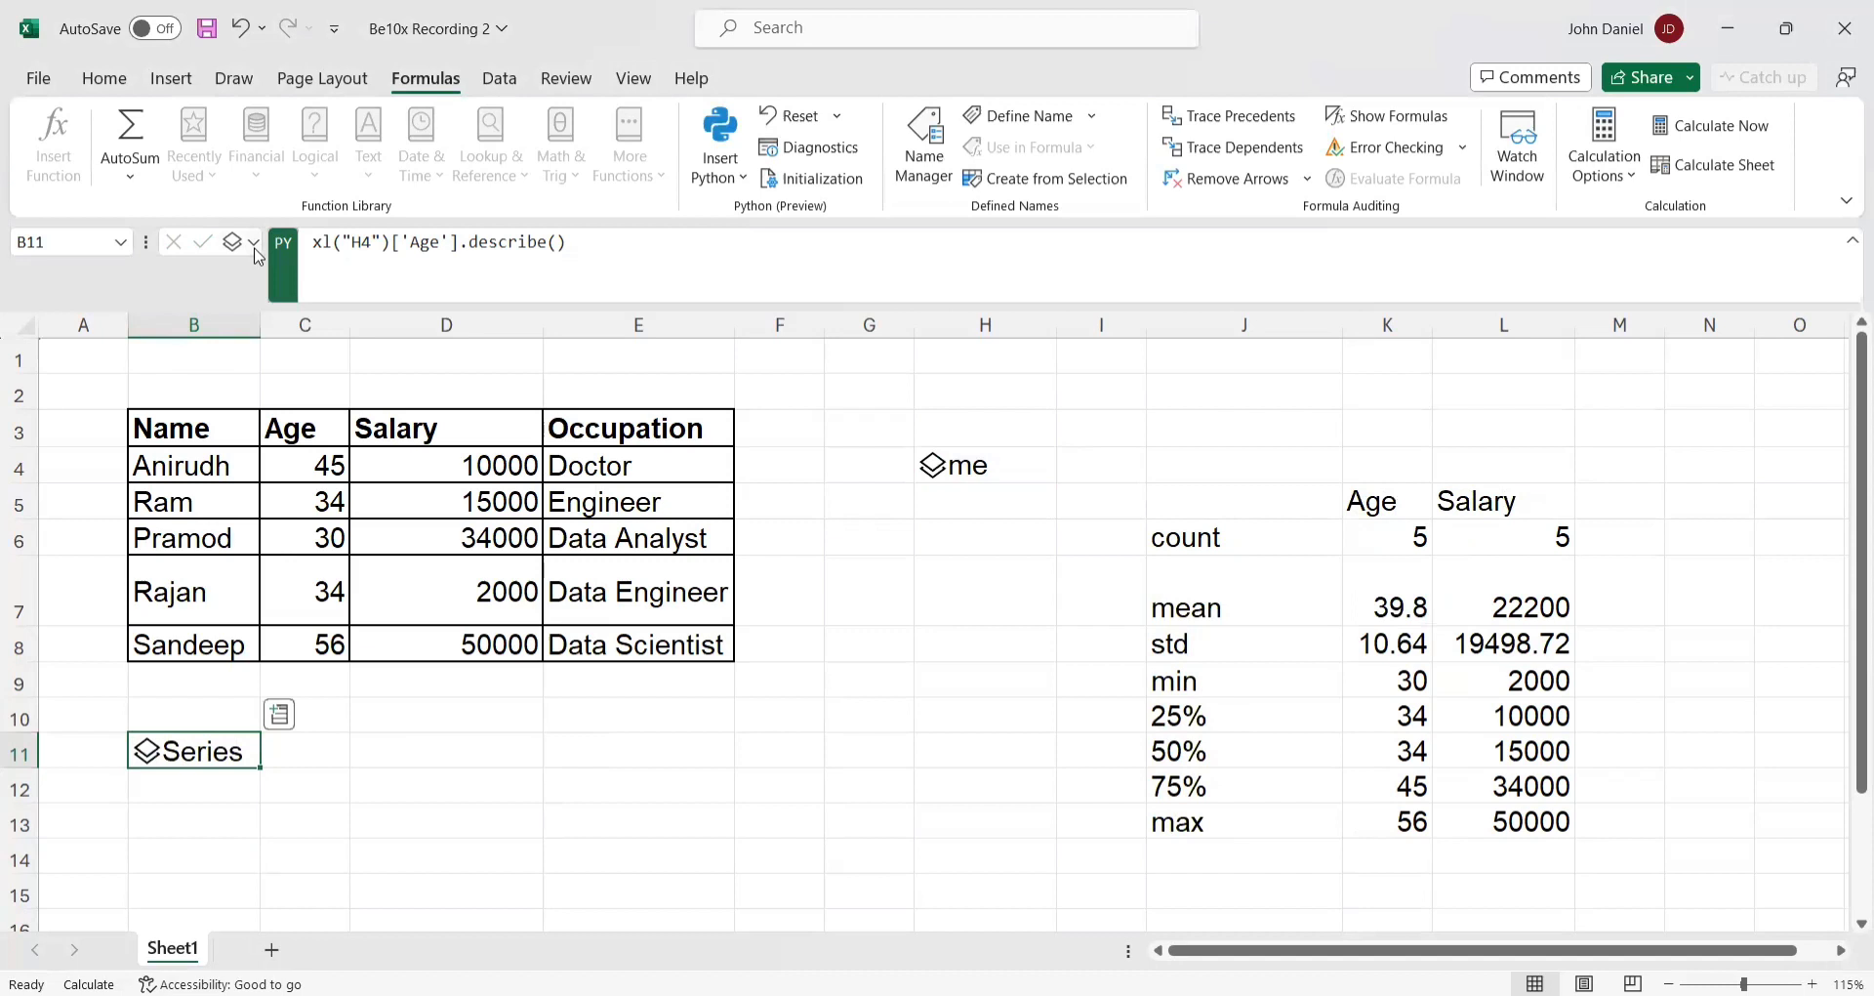
left_click(252, 244)
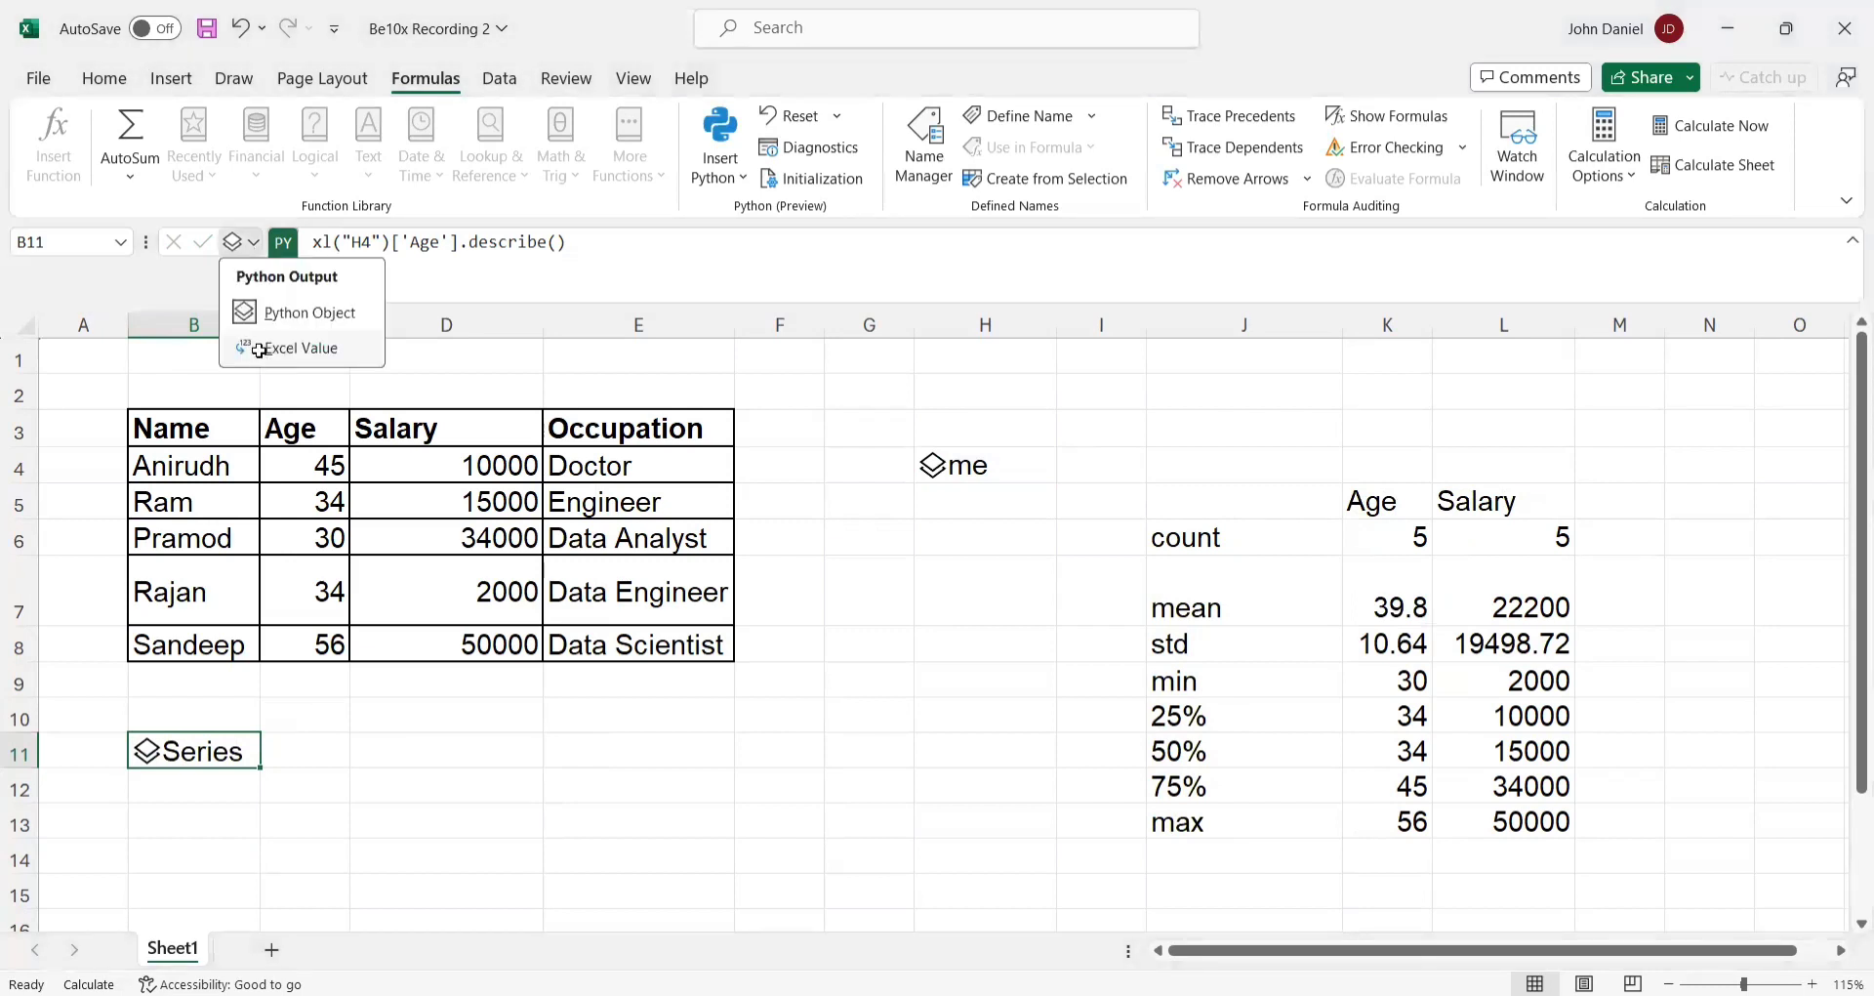
left_click(263, 353)
scroll(499, 749, "down", 2)
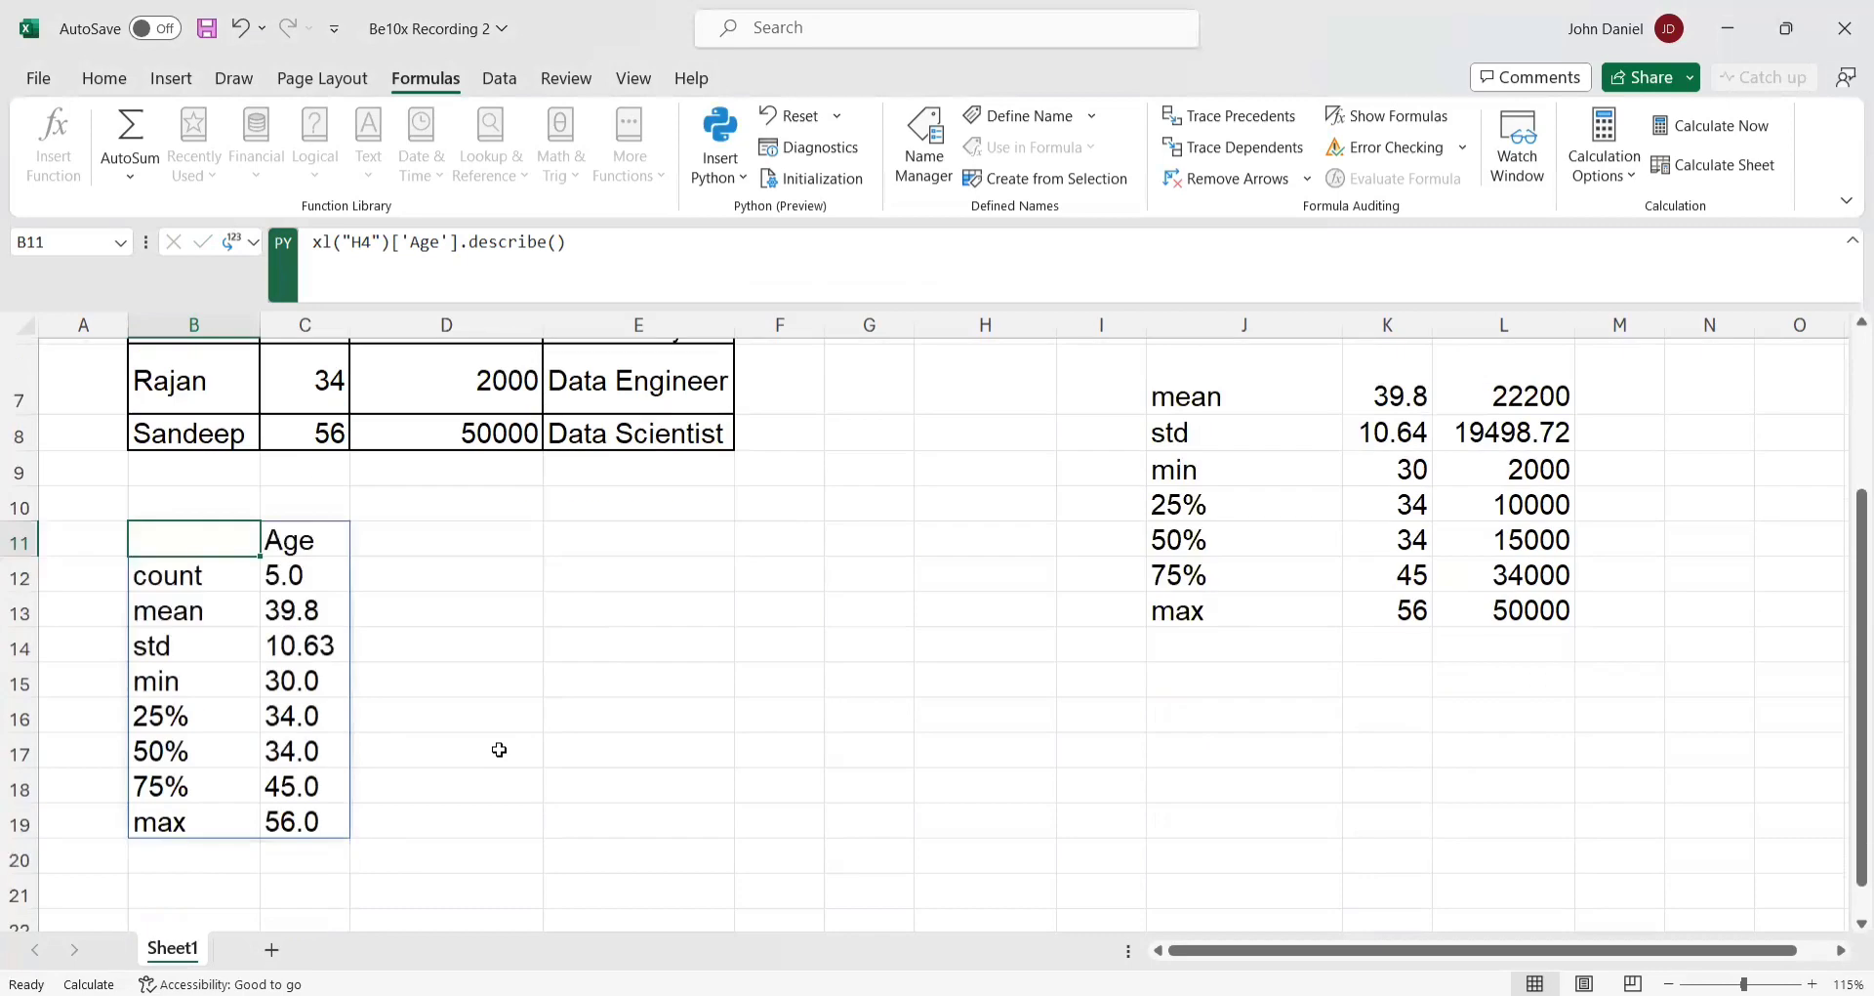
- Compare the Age statistics with the source table and review the DataFrame formula and Python output options of cell H4
scroll(499, 749, "up", 1)
scroll(498, 748, "up", 1)
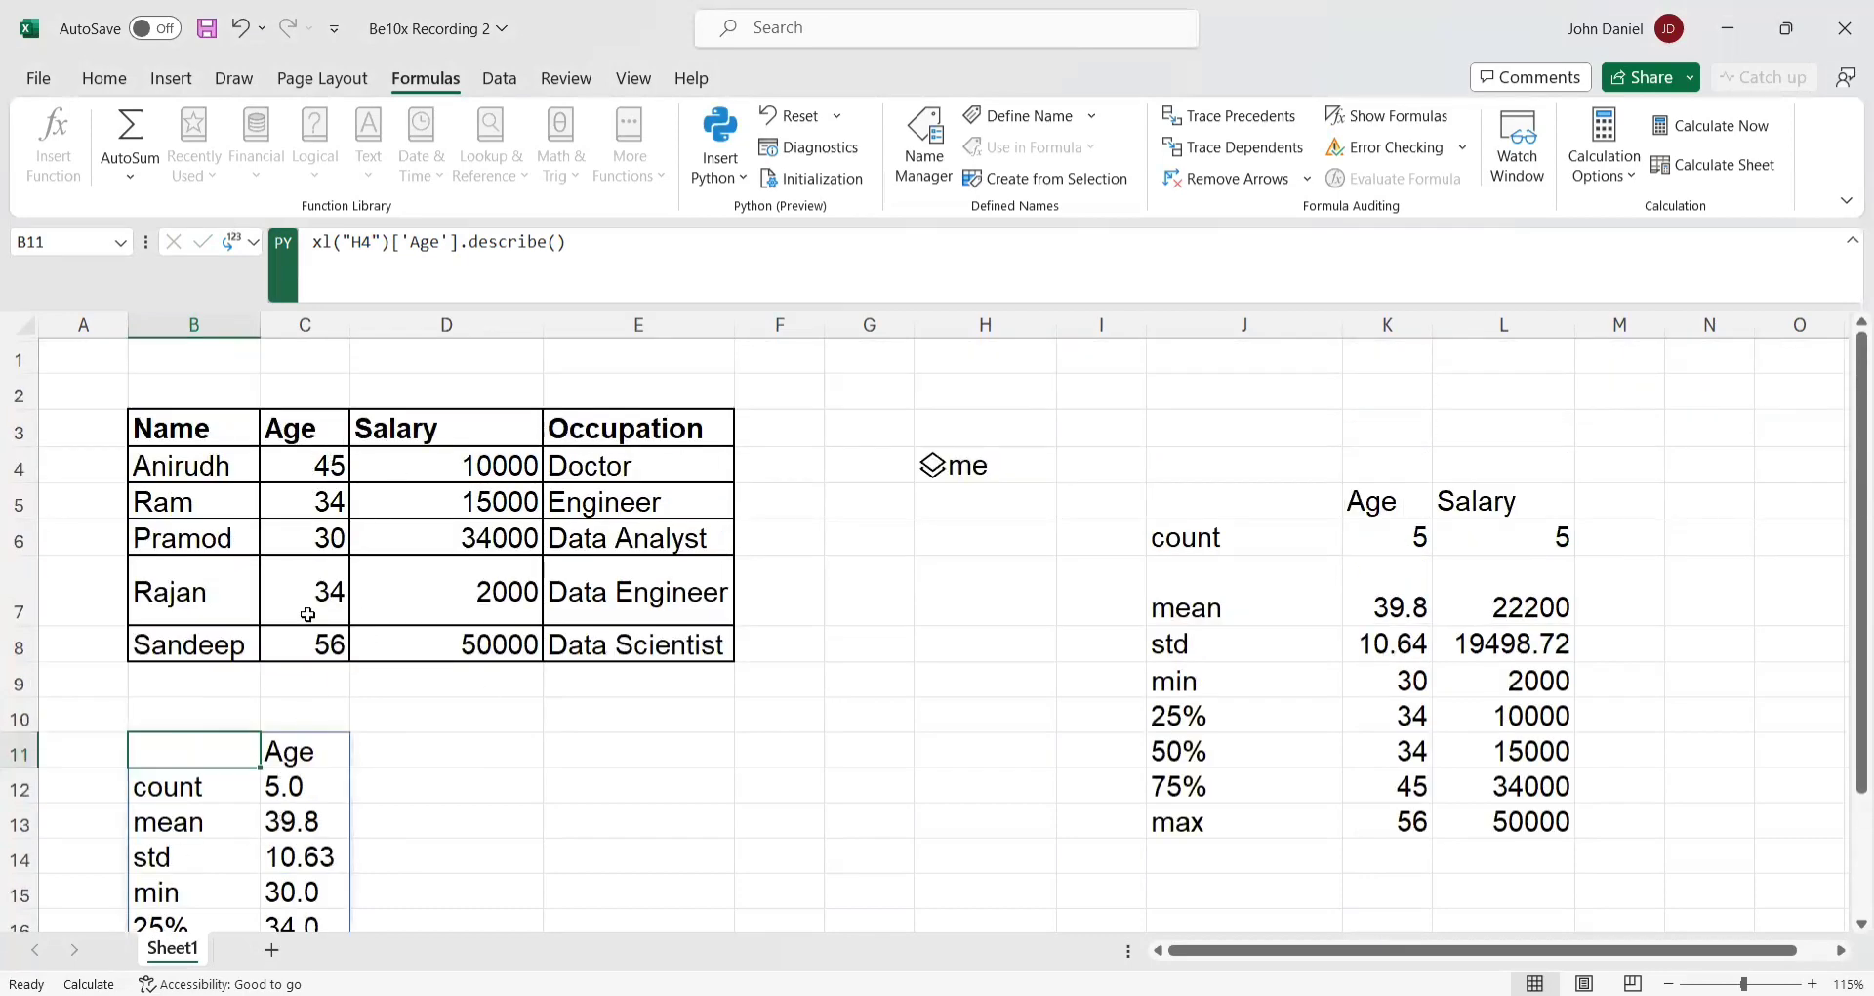
scroll(307, 615, "down", 2)
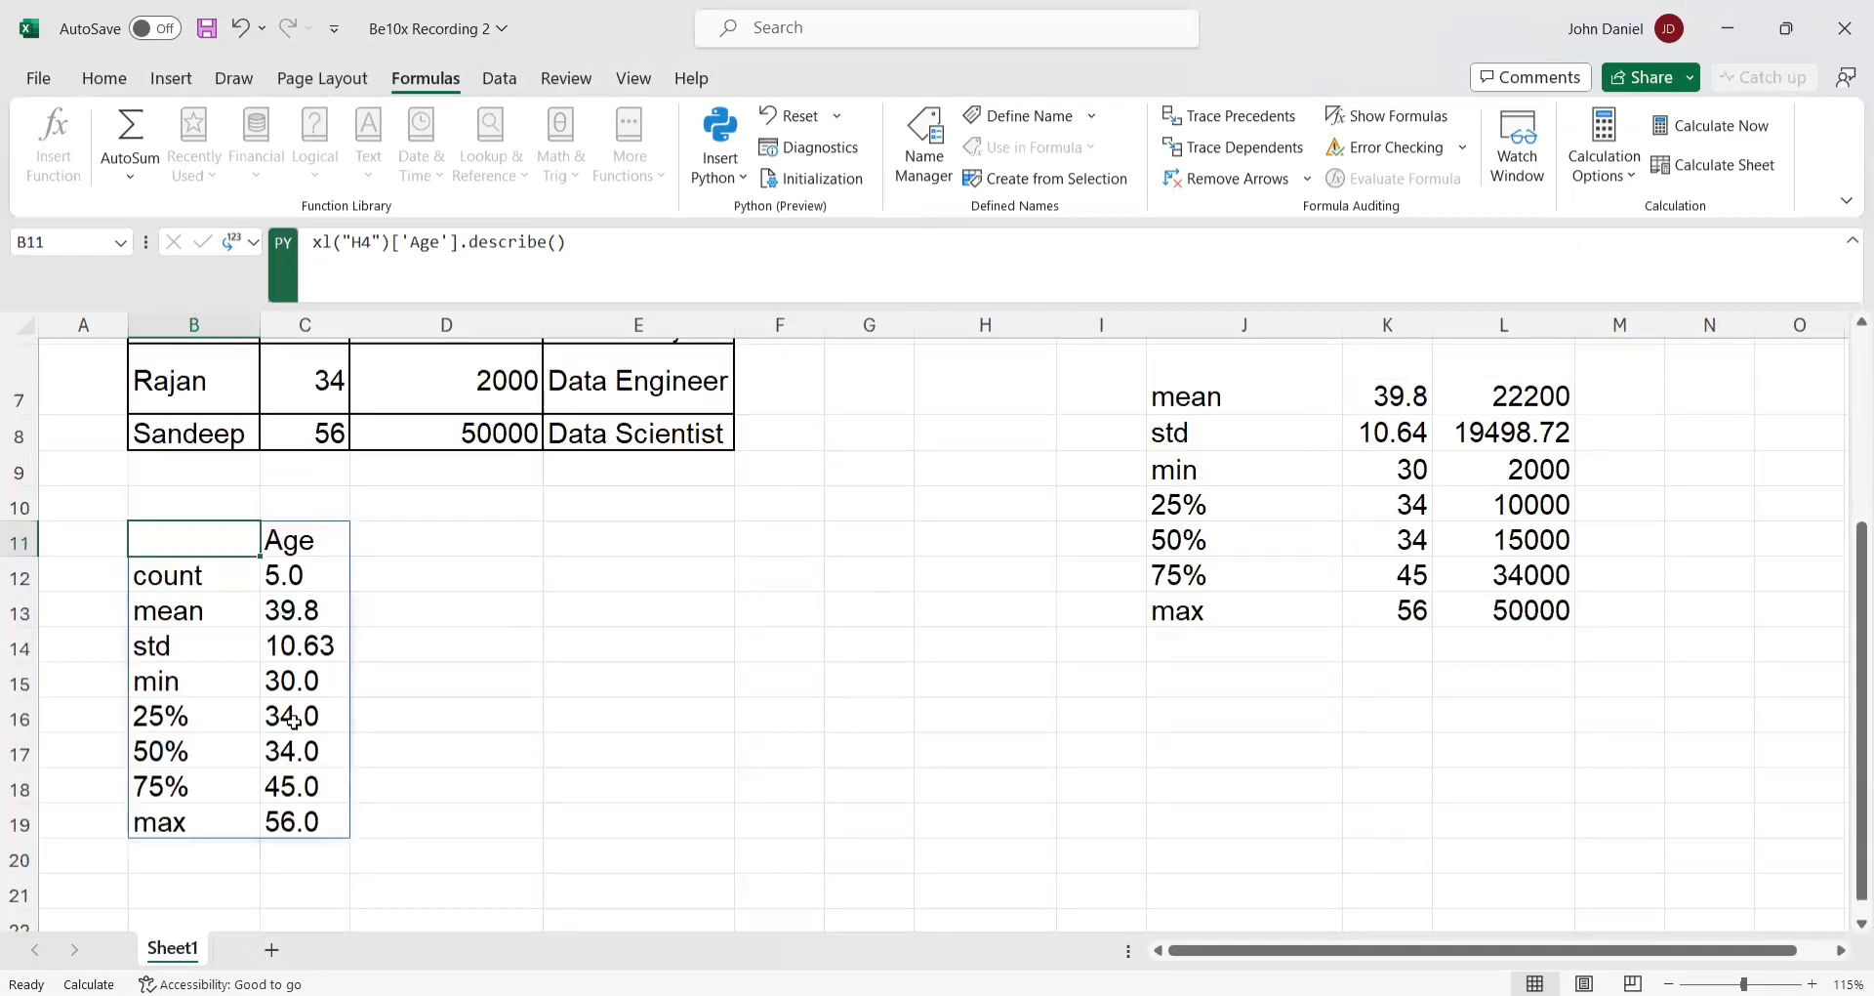
scroll(294, 720, "up", 2)
scroll(294, 722, "down", 2)
key("alt+Tab")
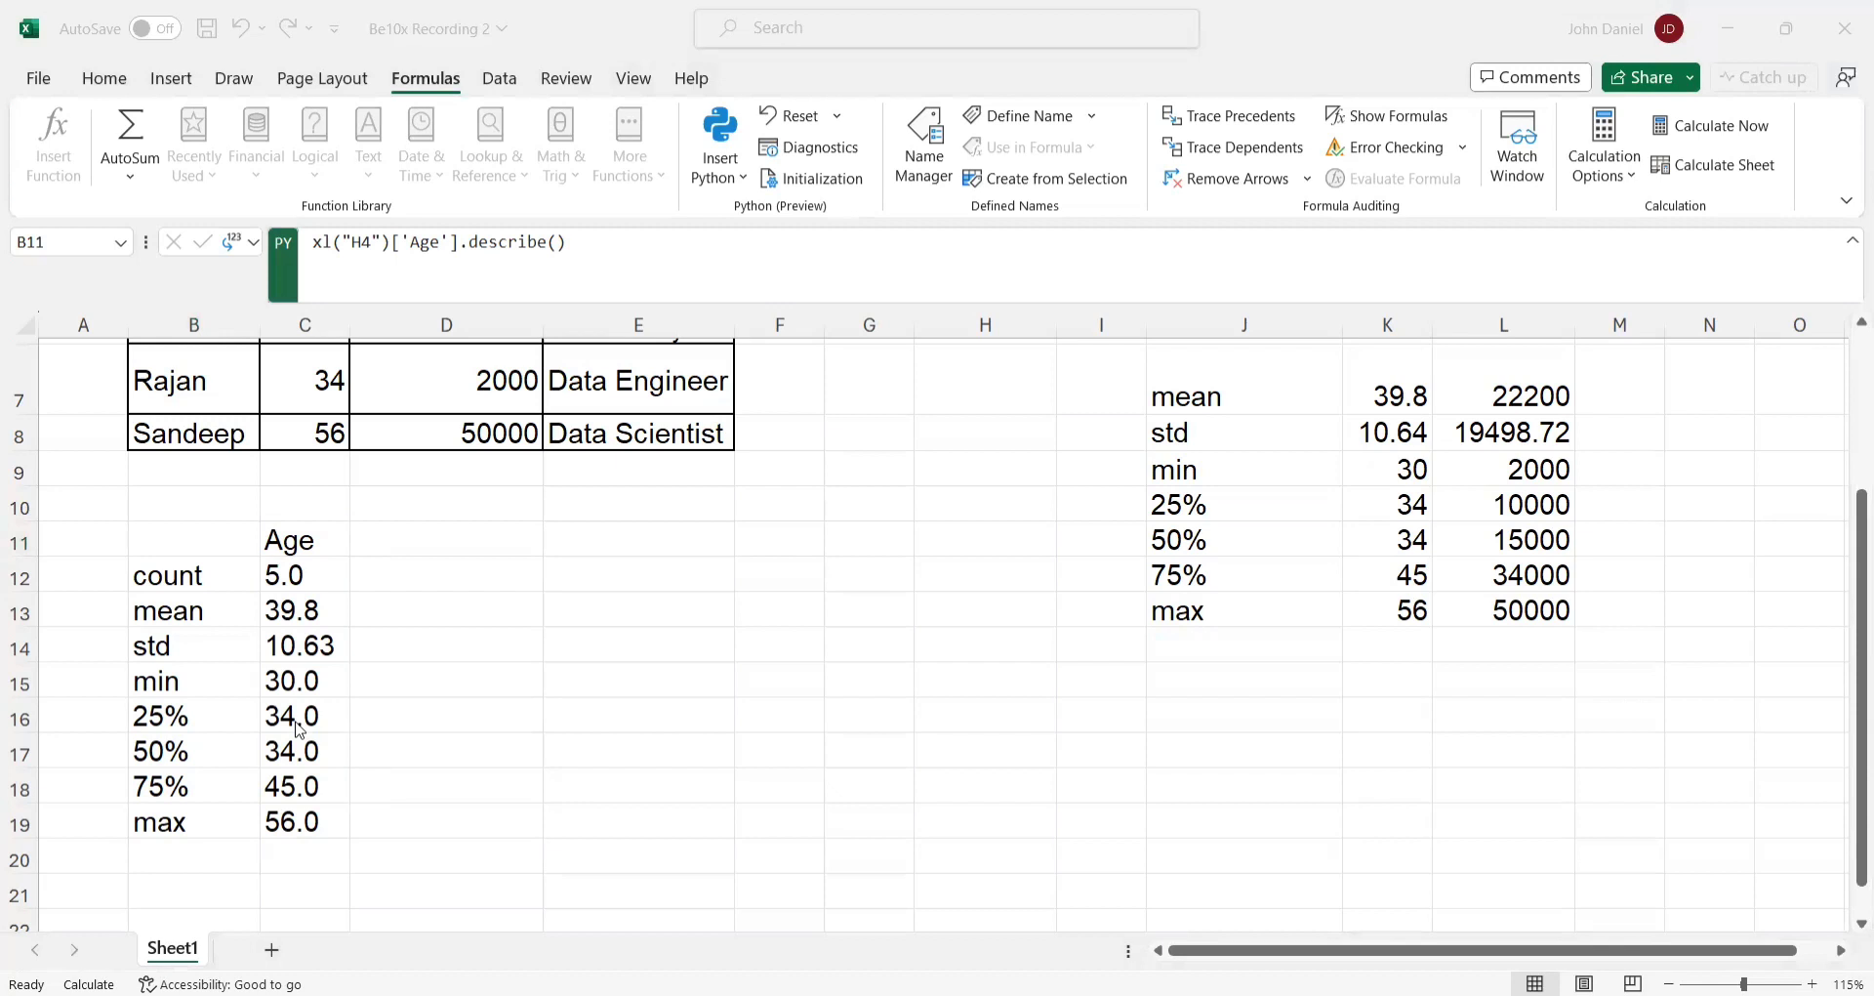
scroll(571, 734, "up", 2)
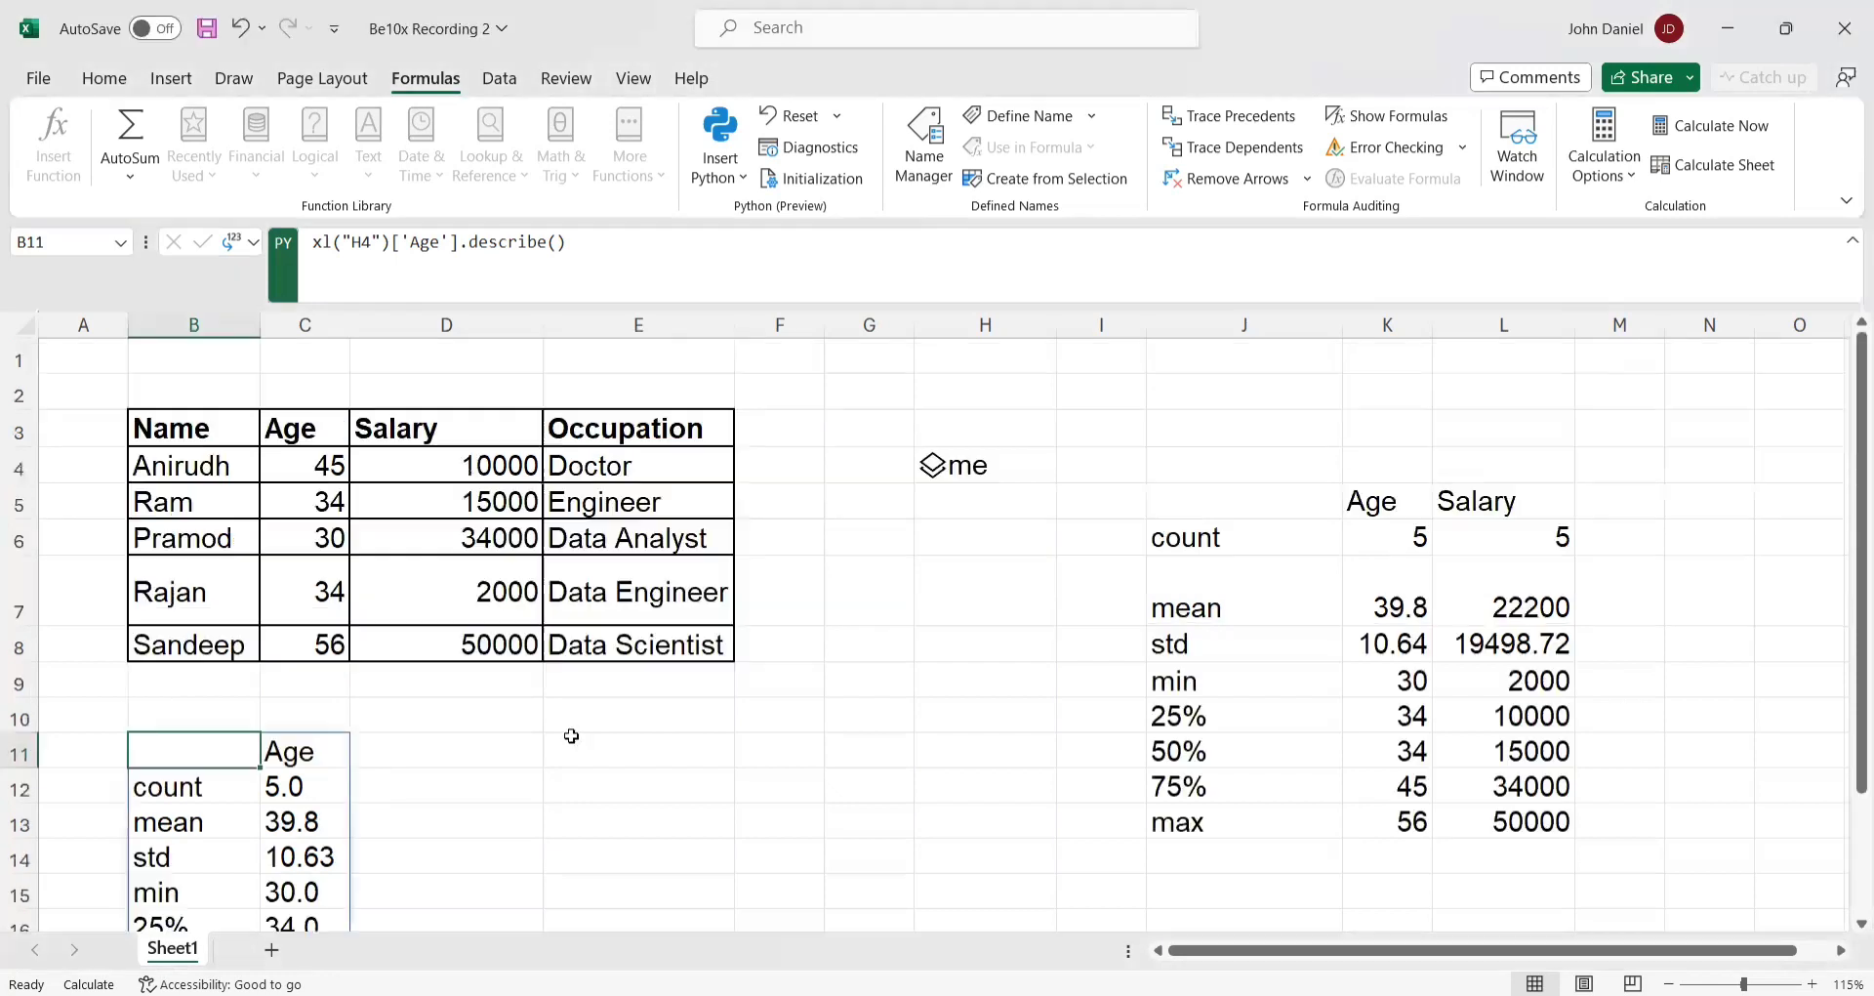
left_click(994, 467)
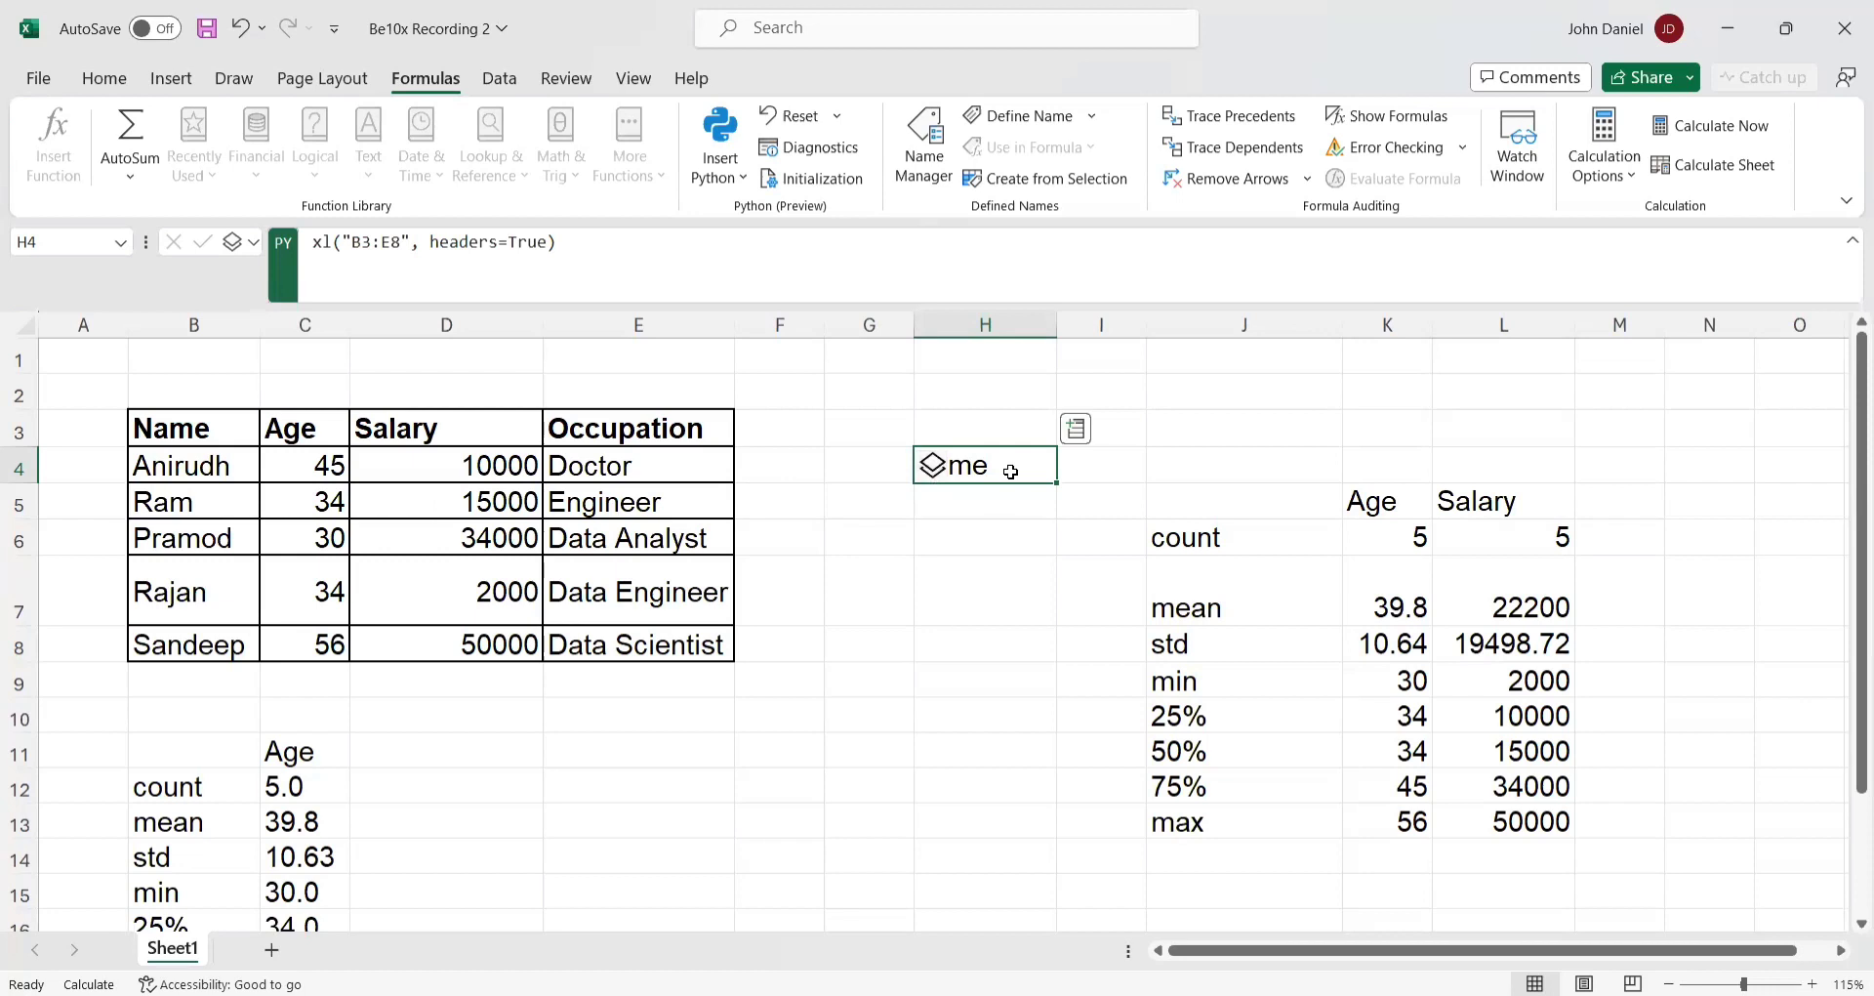
left_click(219, 430)
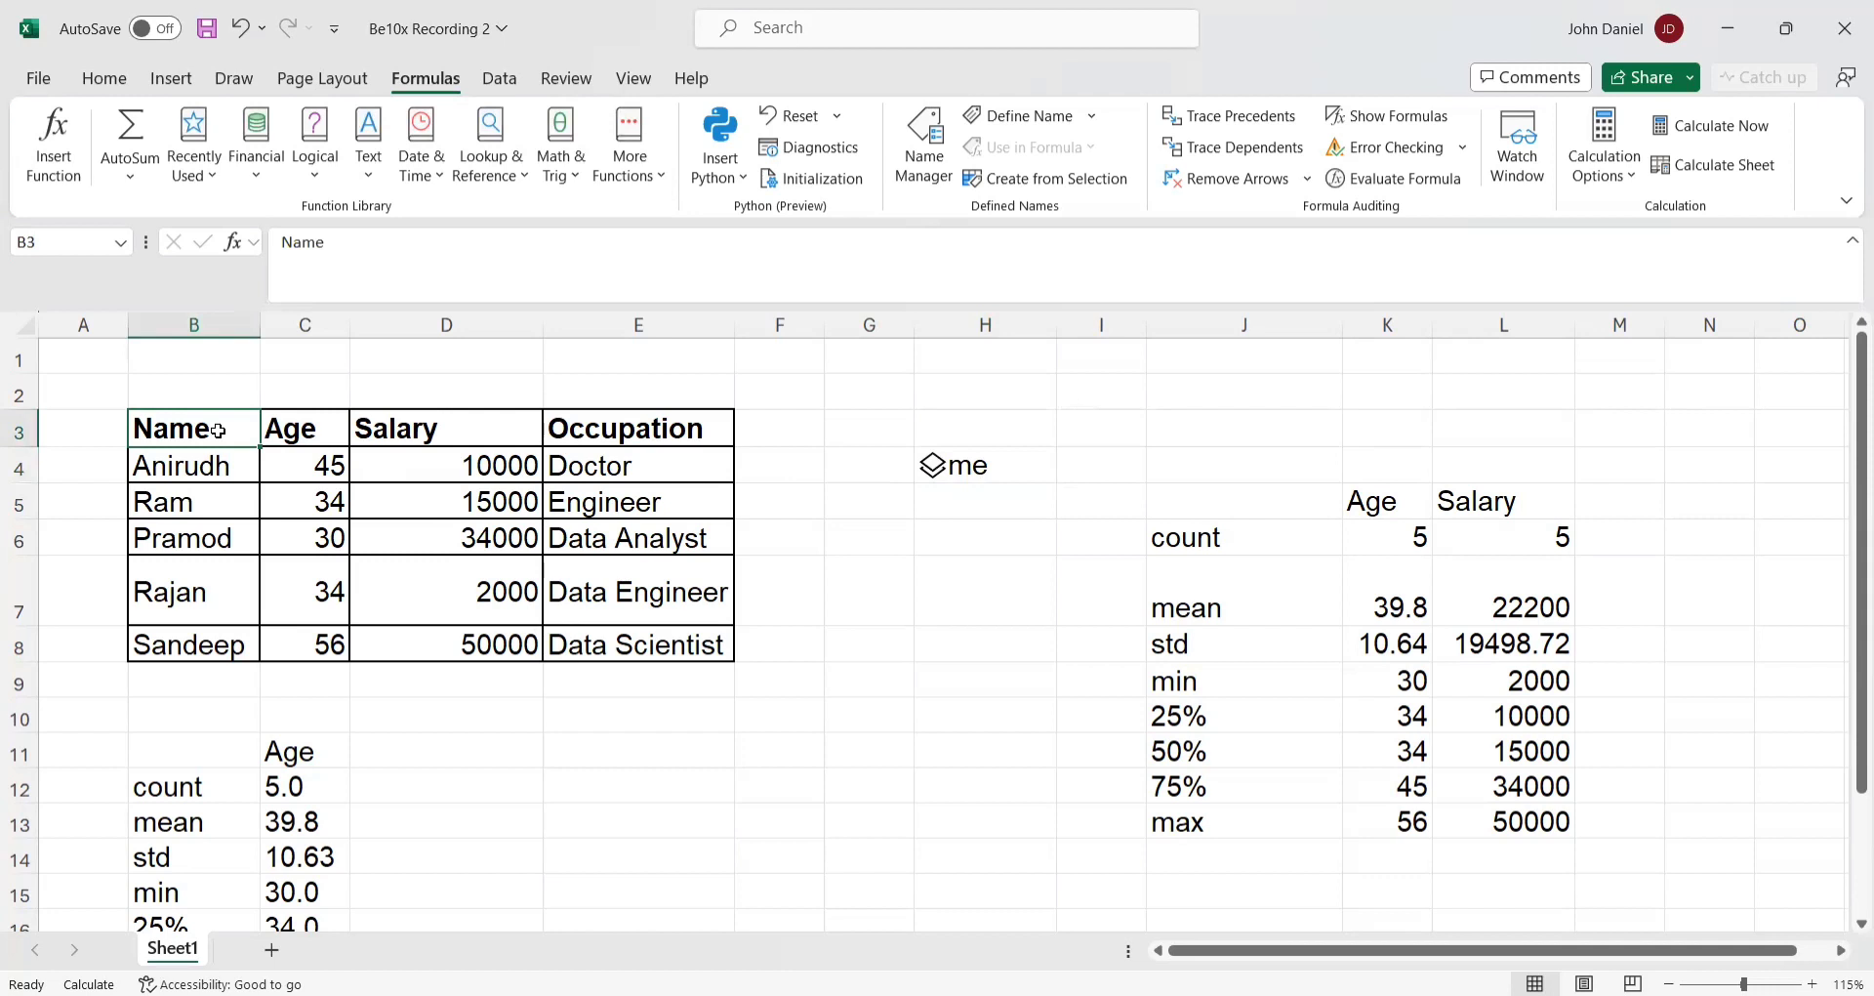
left_click(986, 475)
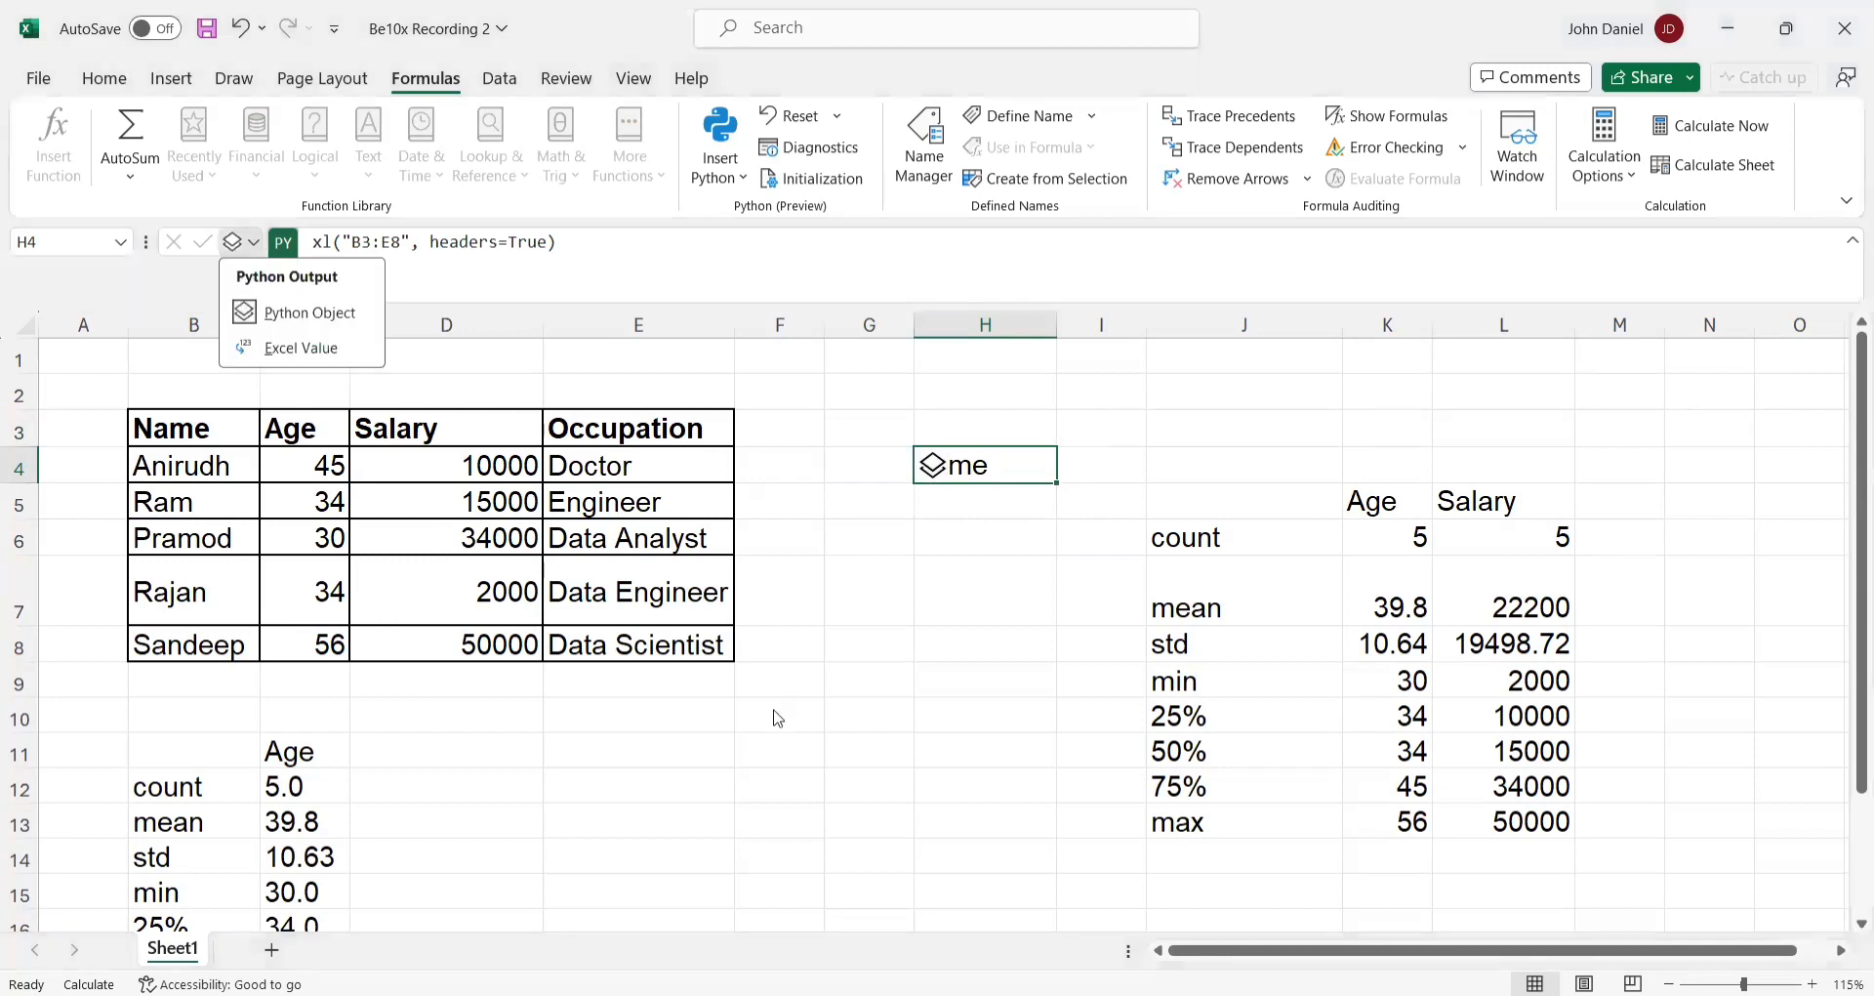
left_click(1009, 474)
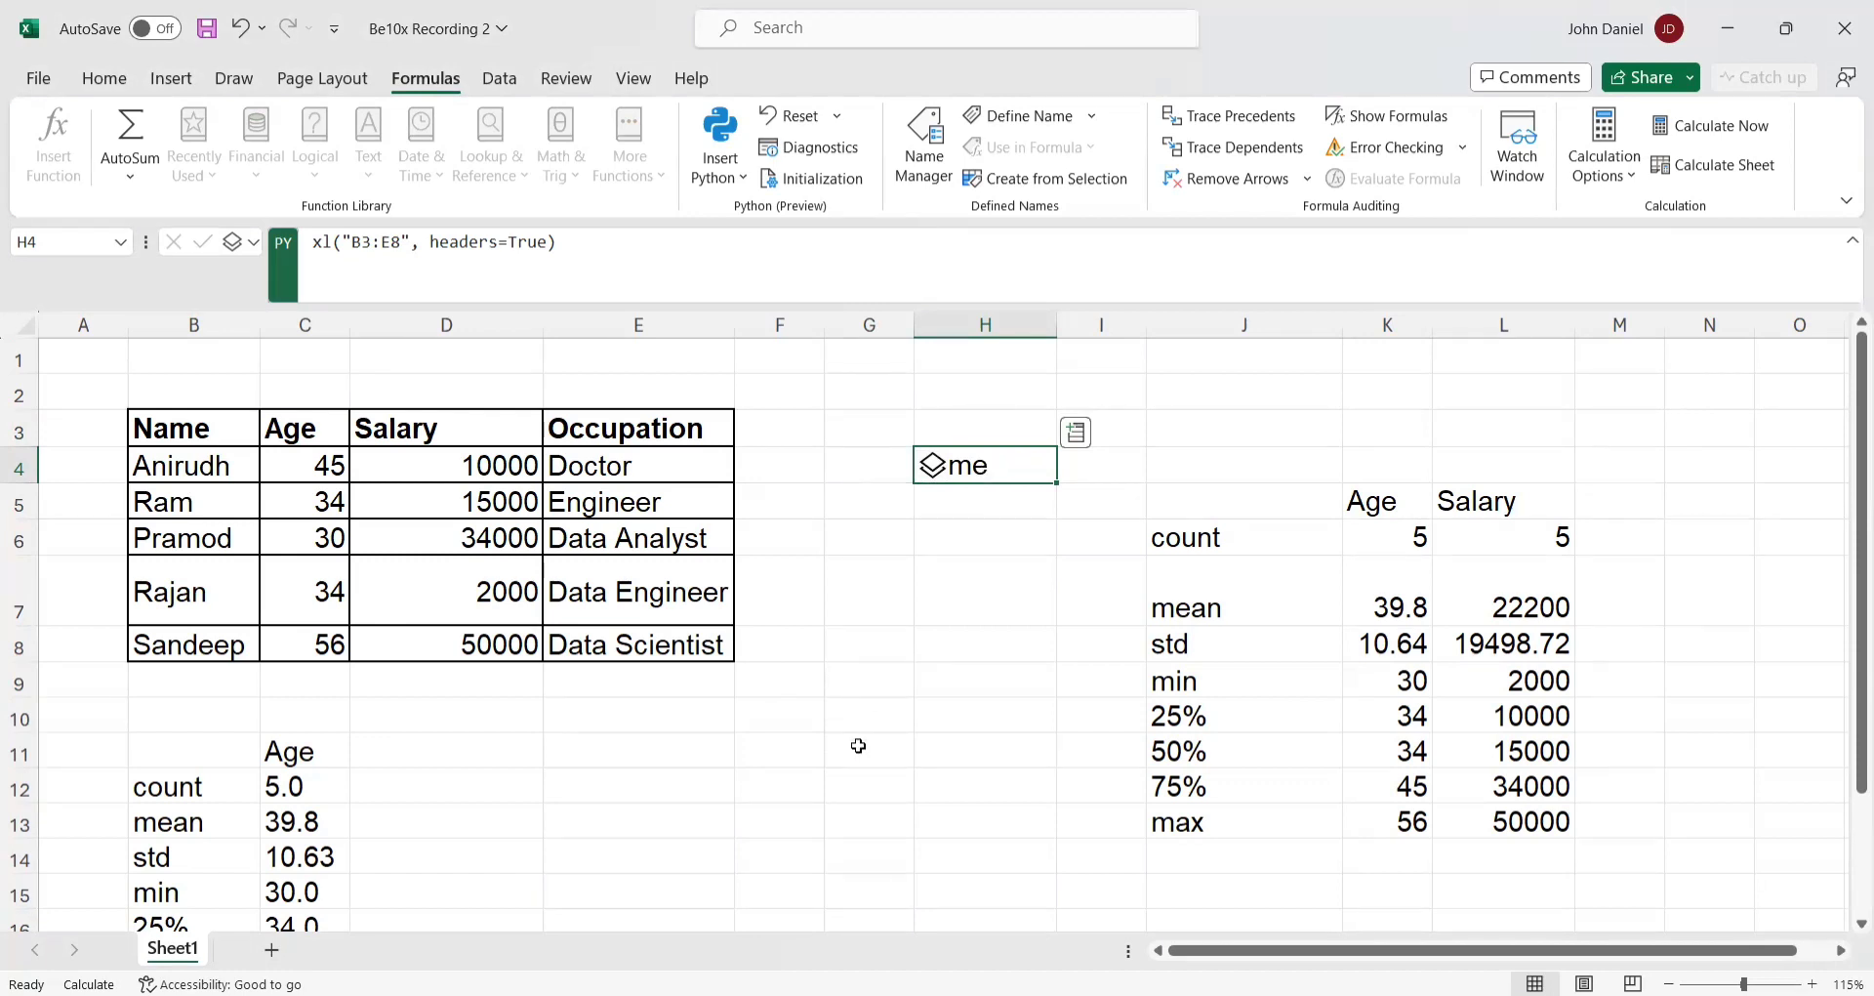
scroll(858, 745, "down", 1)
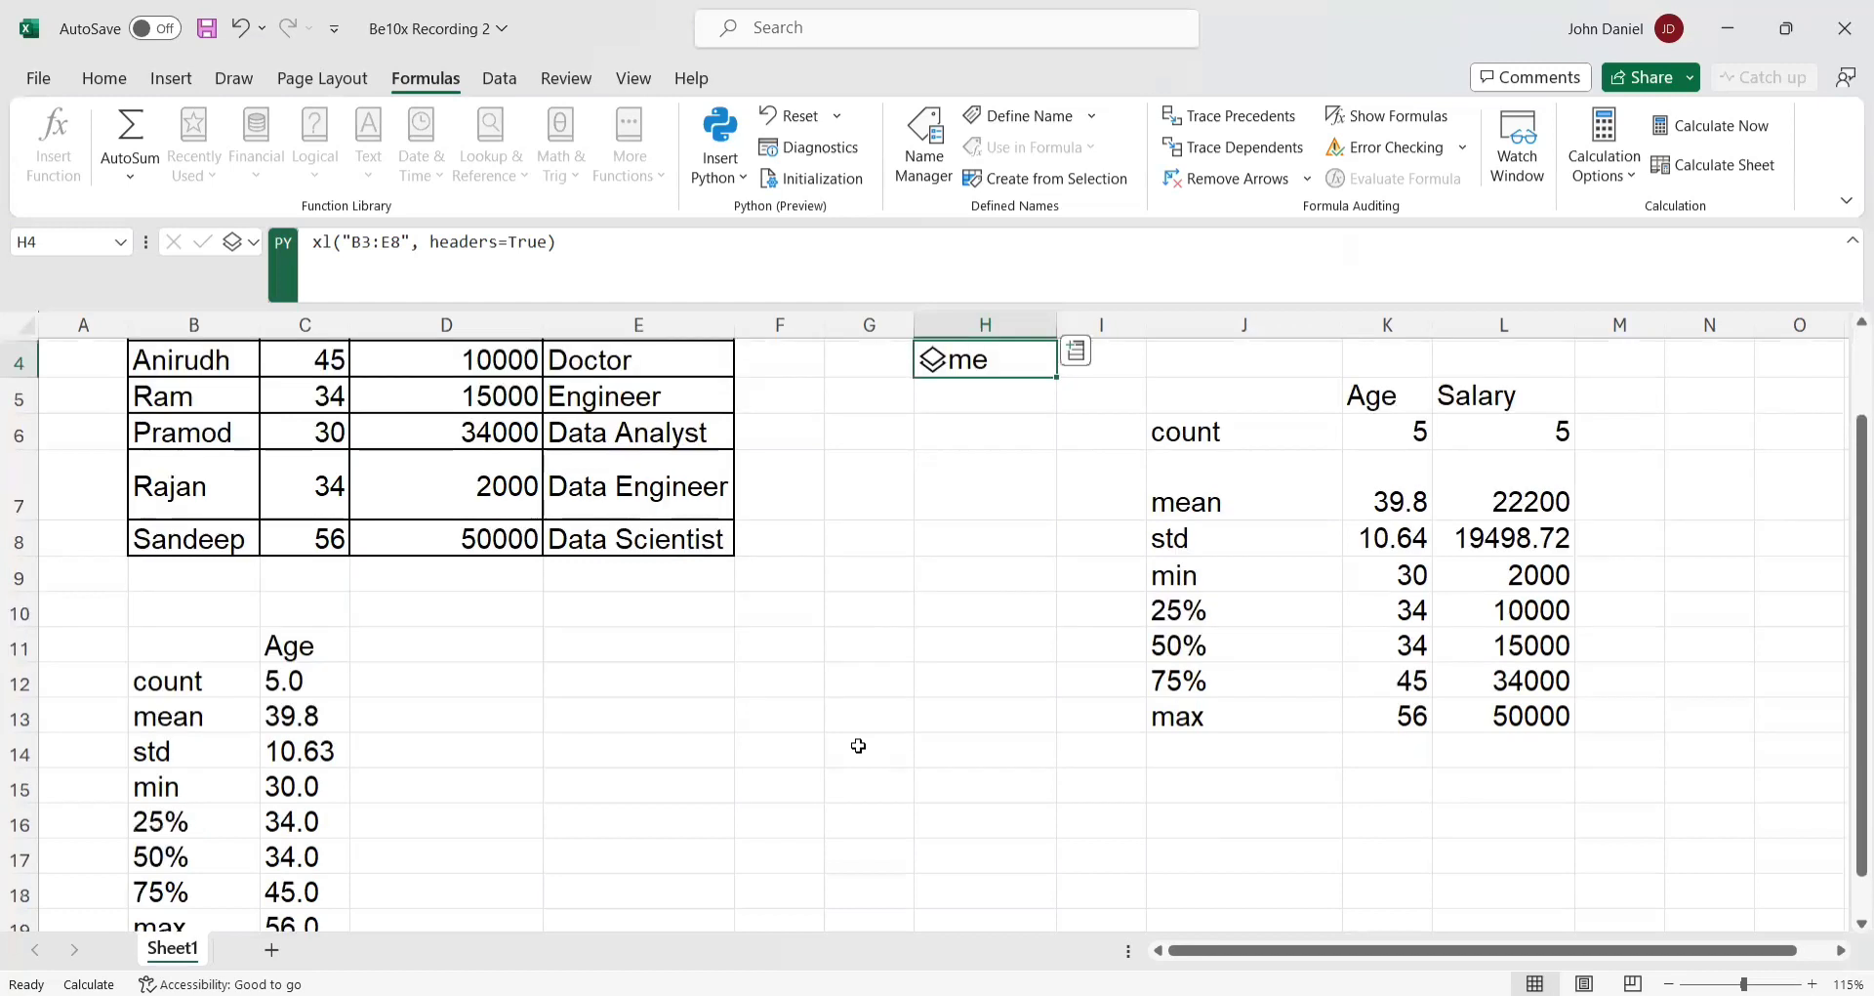
left_click(502, 653)
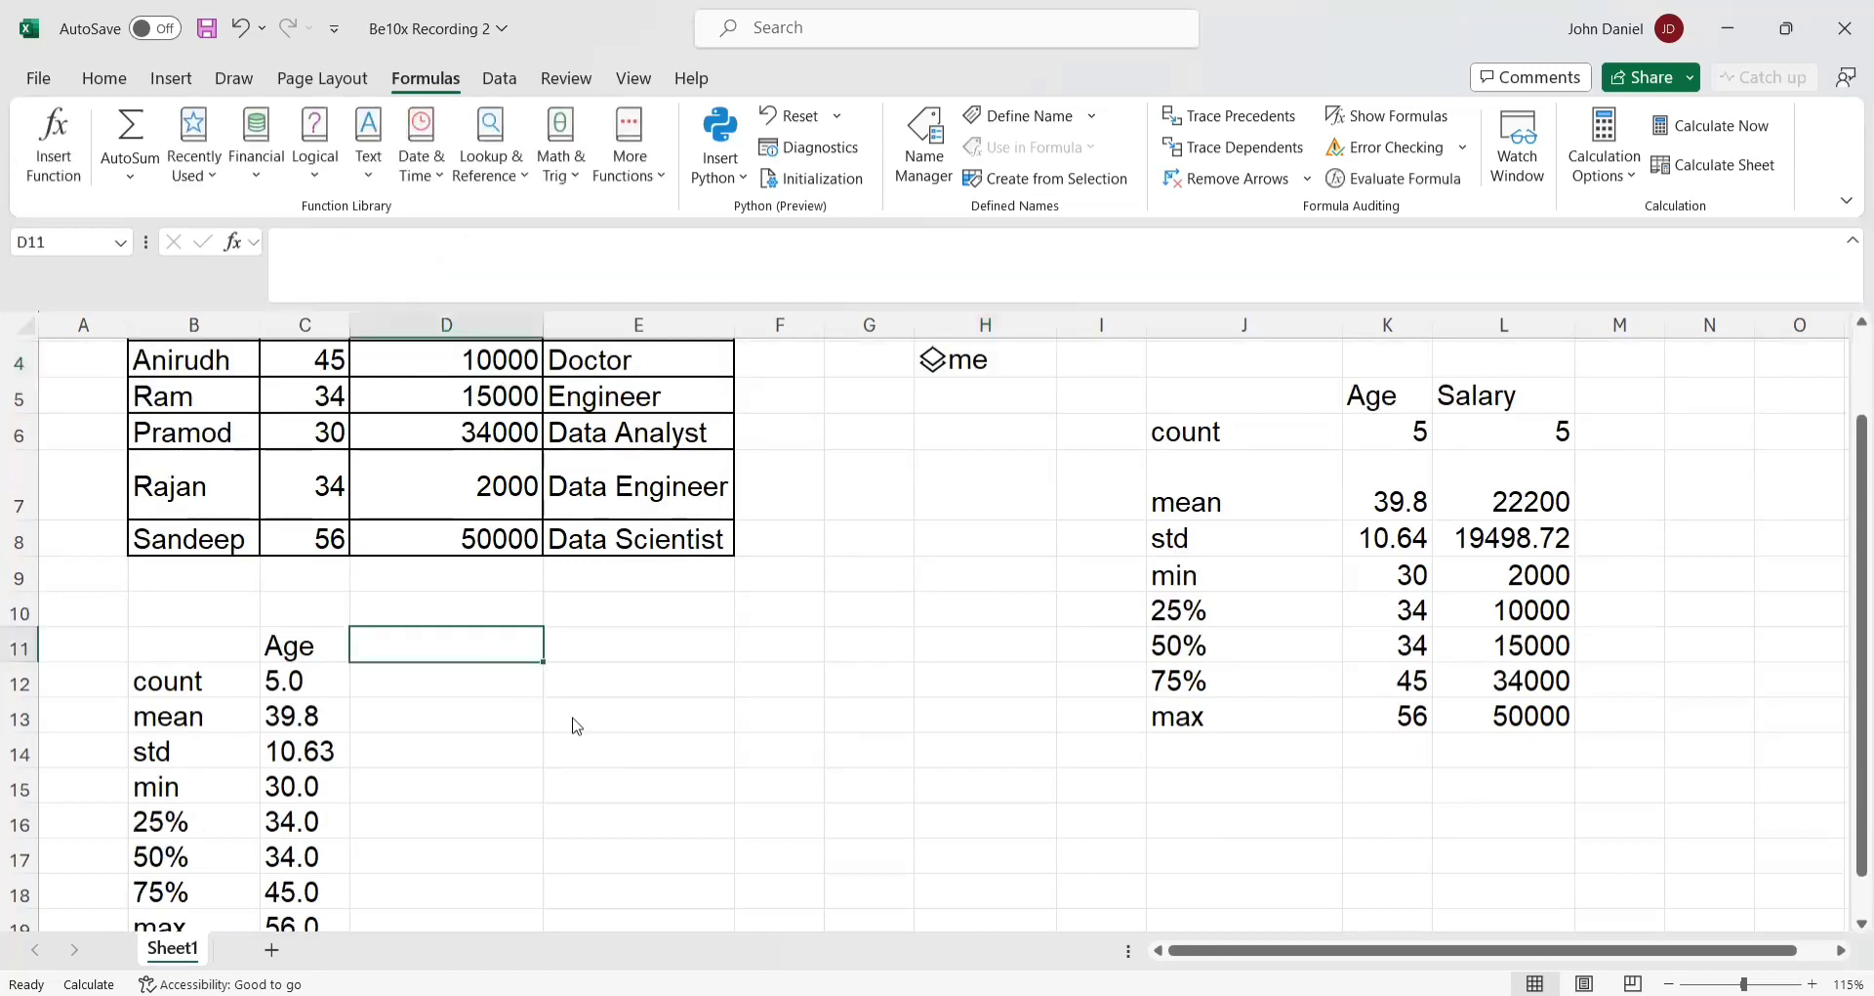
key("alt+Tab")
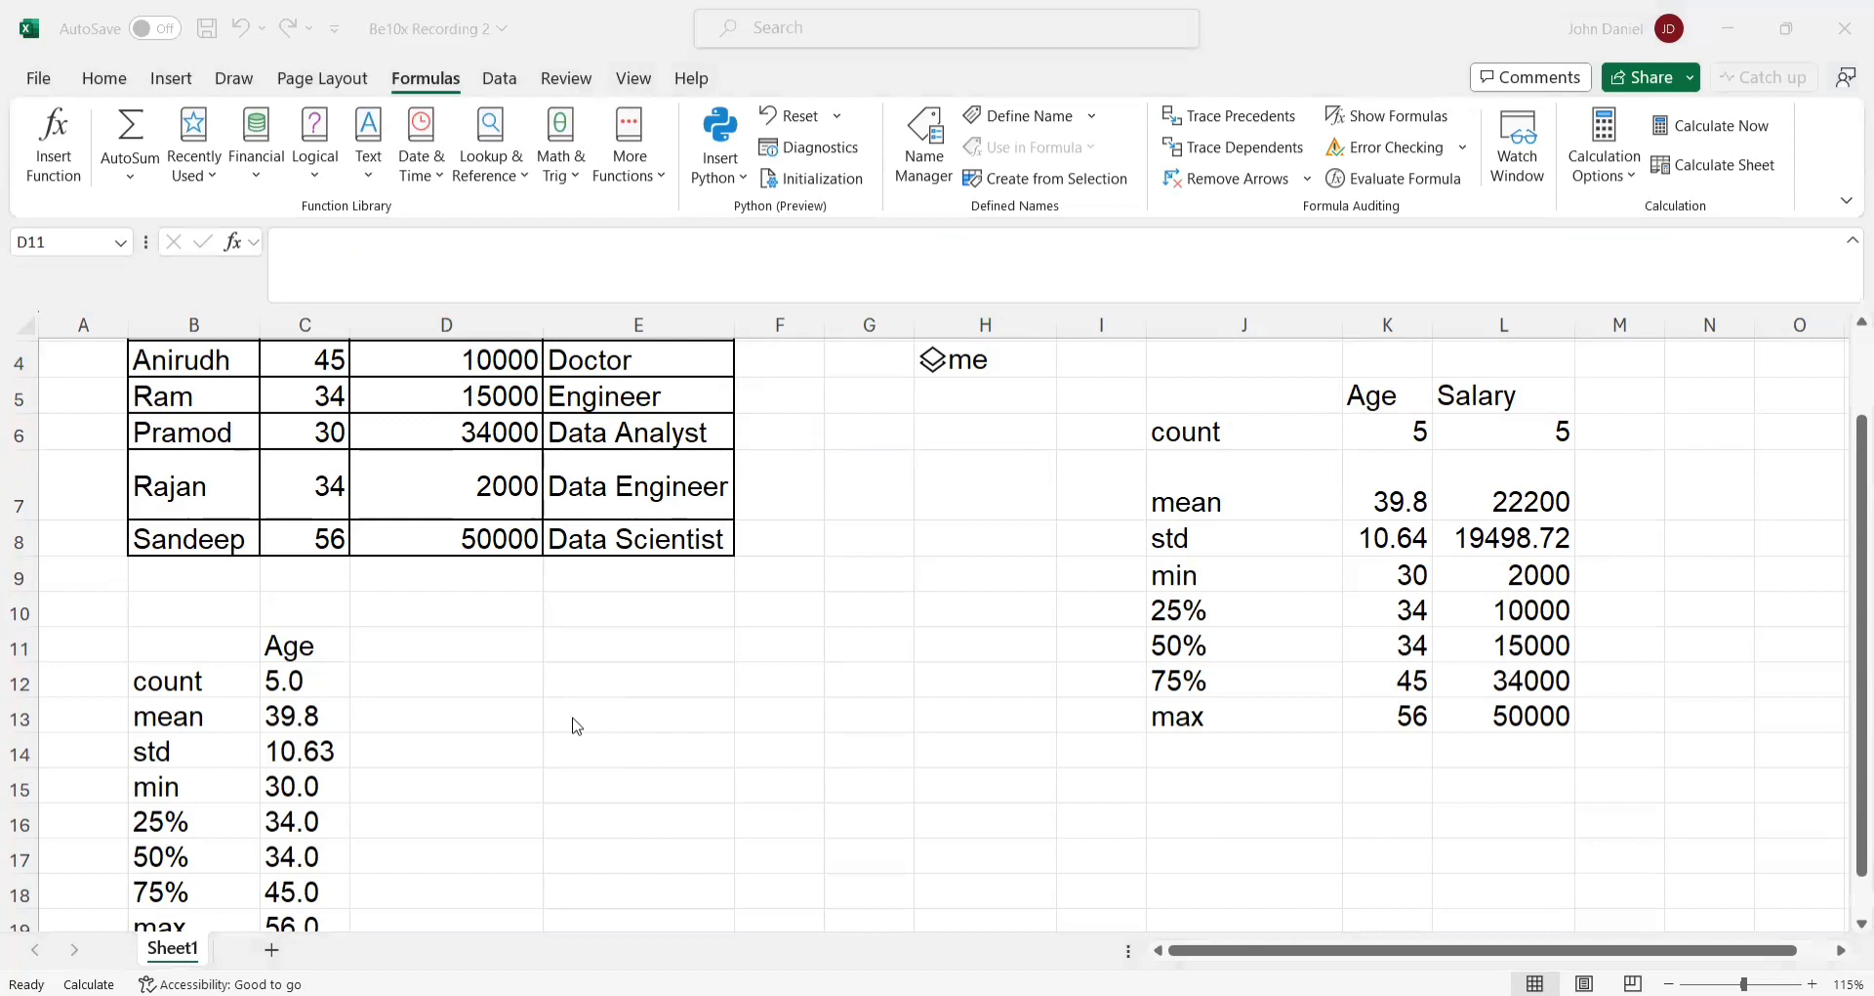
key("alt+Tab")
left_click(521, 683)
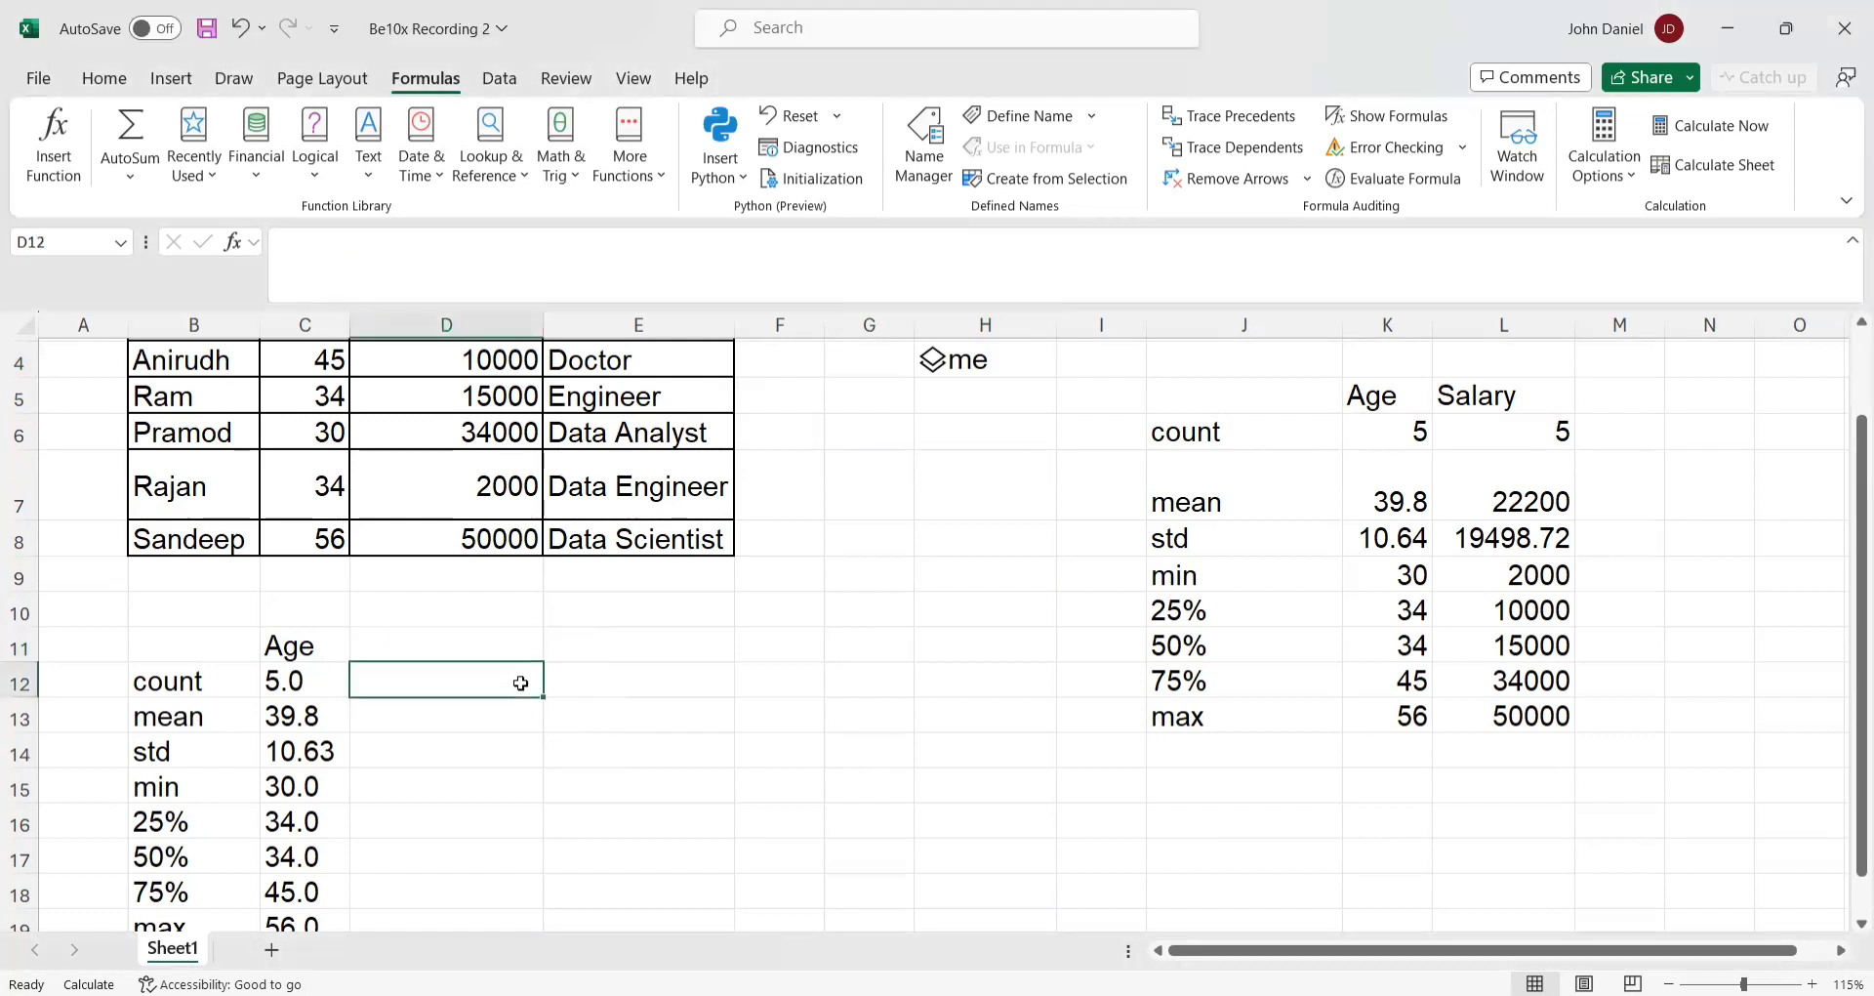
type("=")
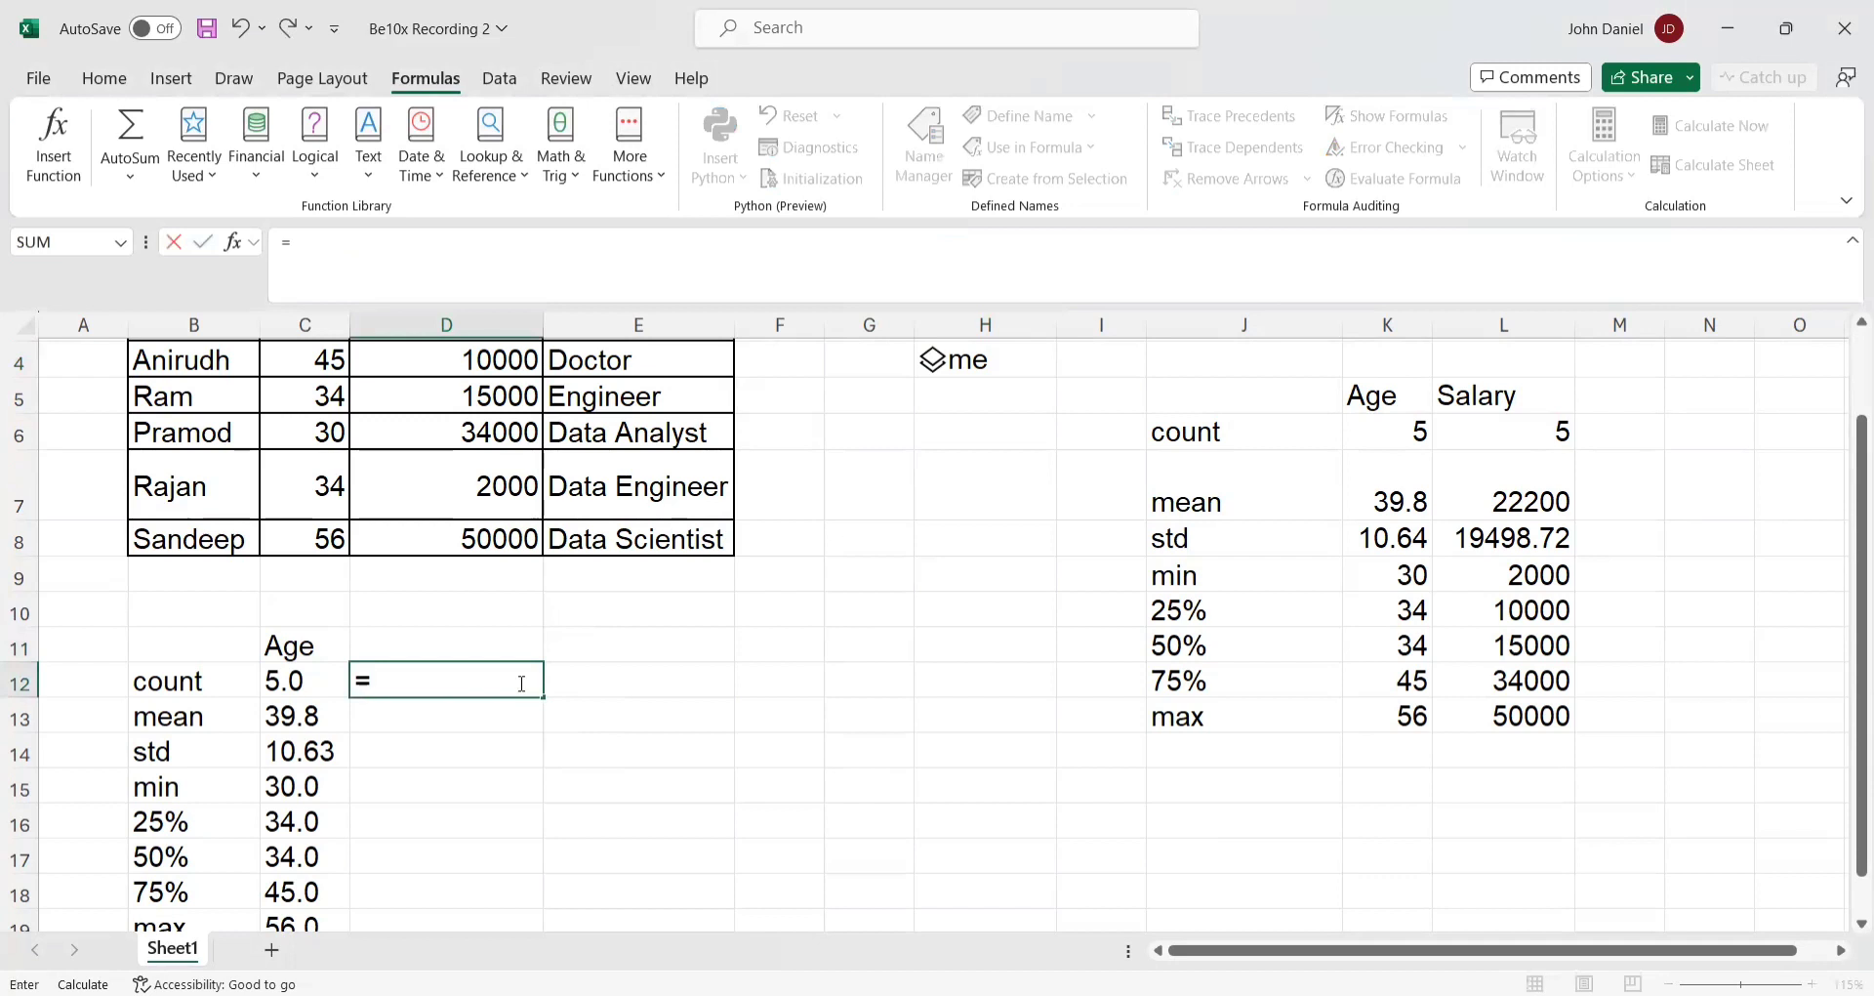
type("py")
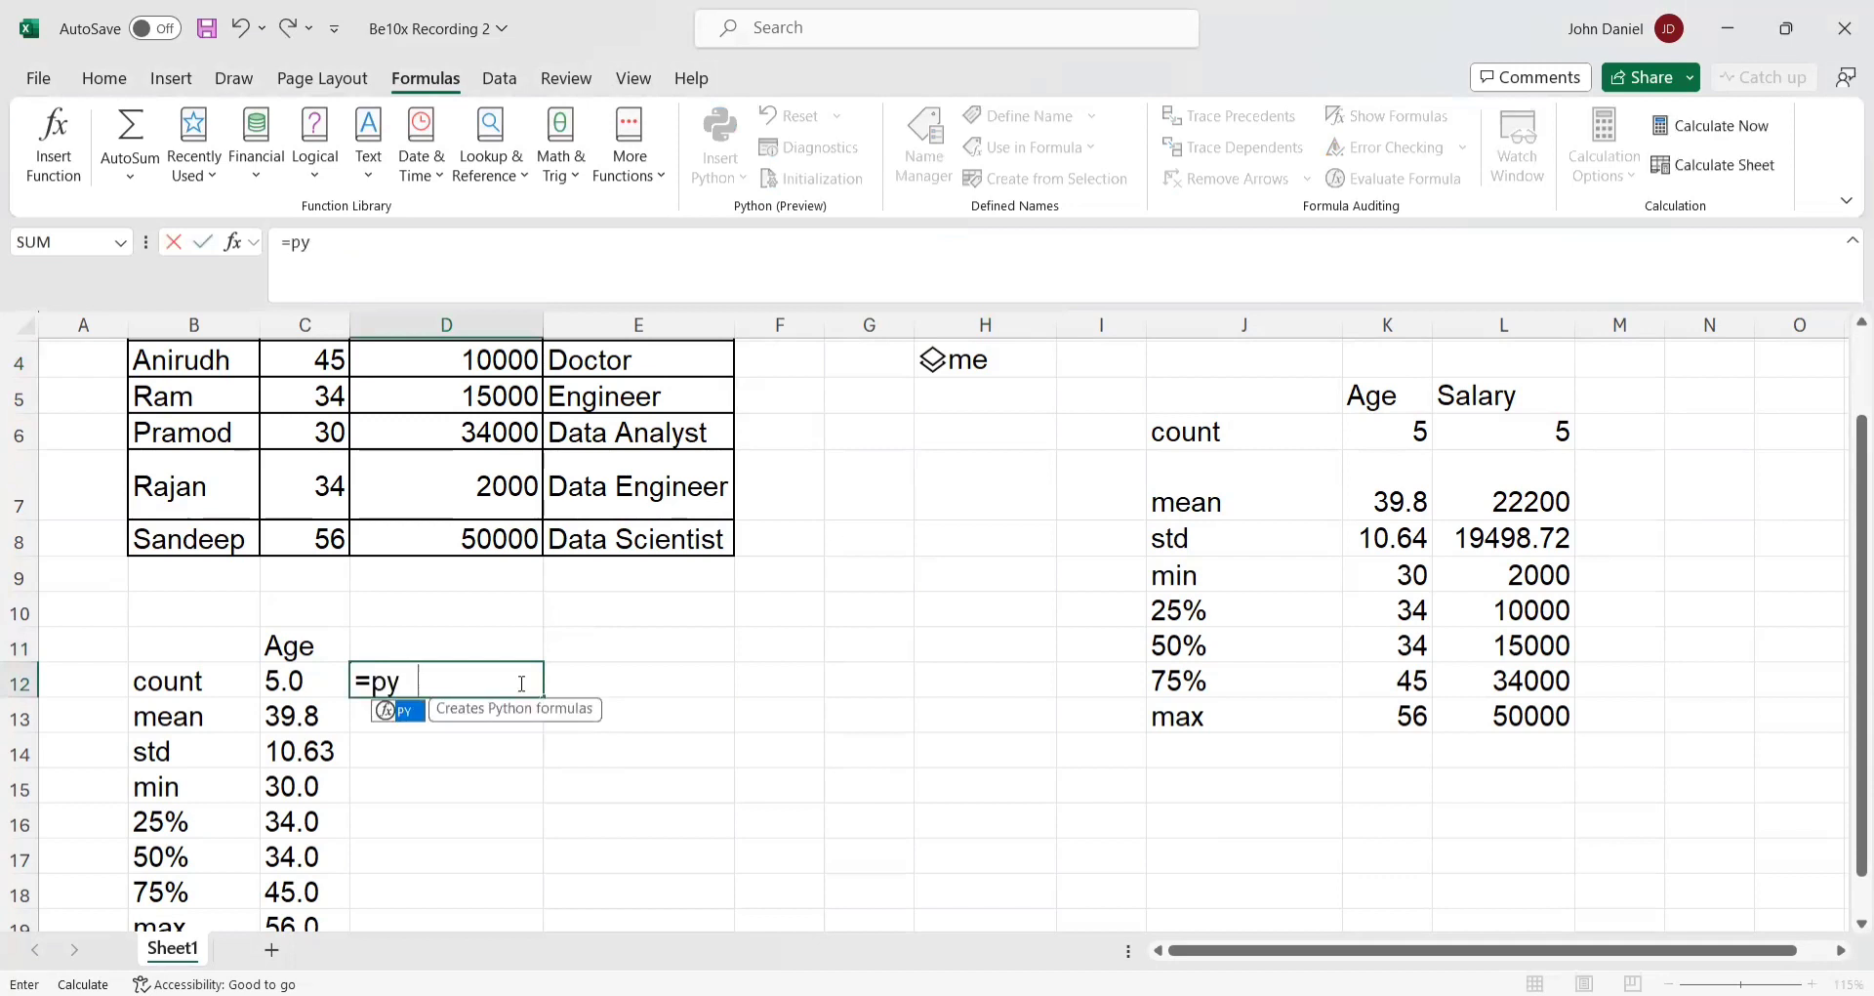
key("Tab")
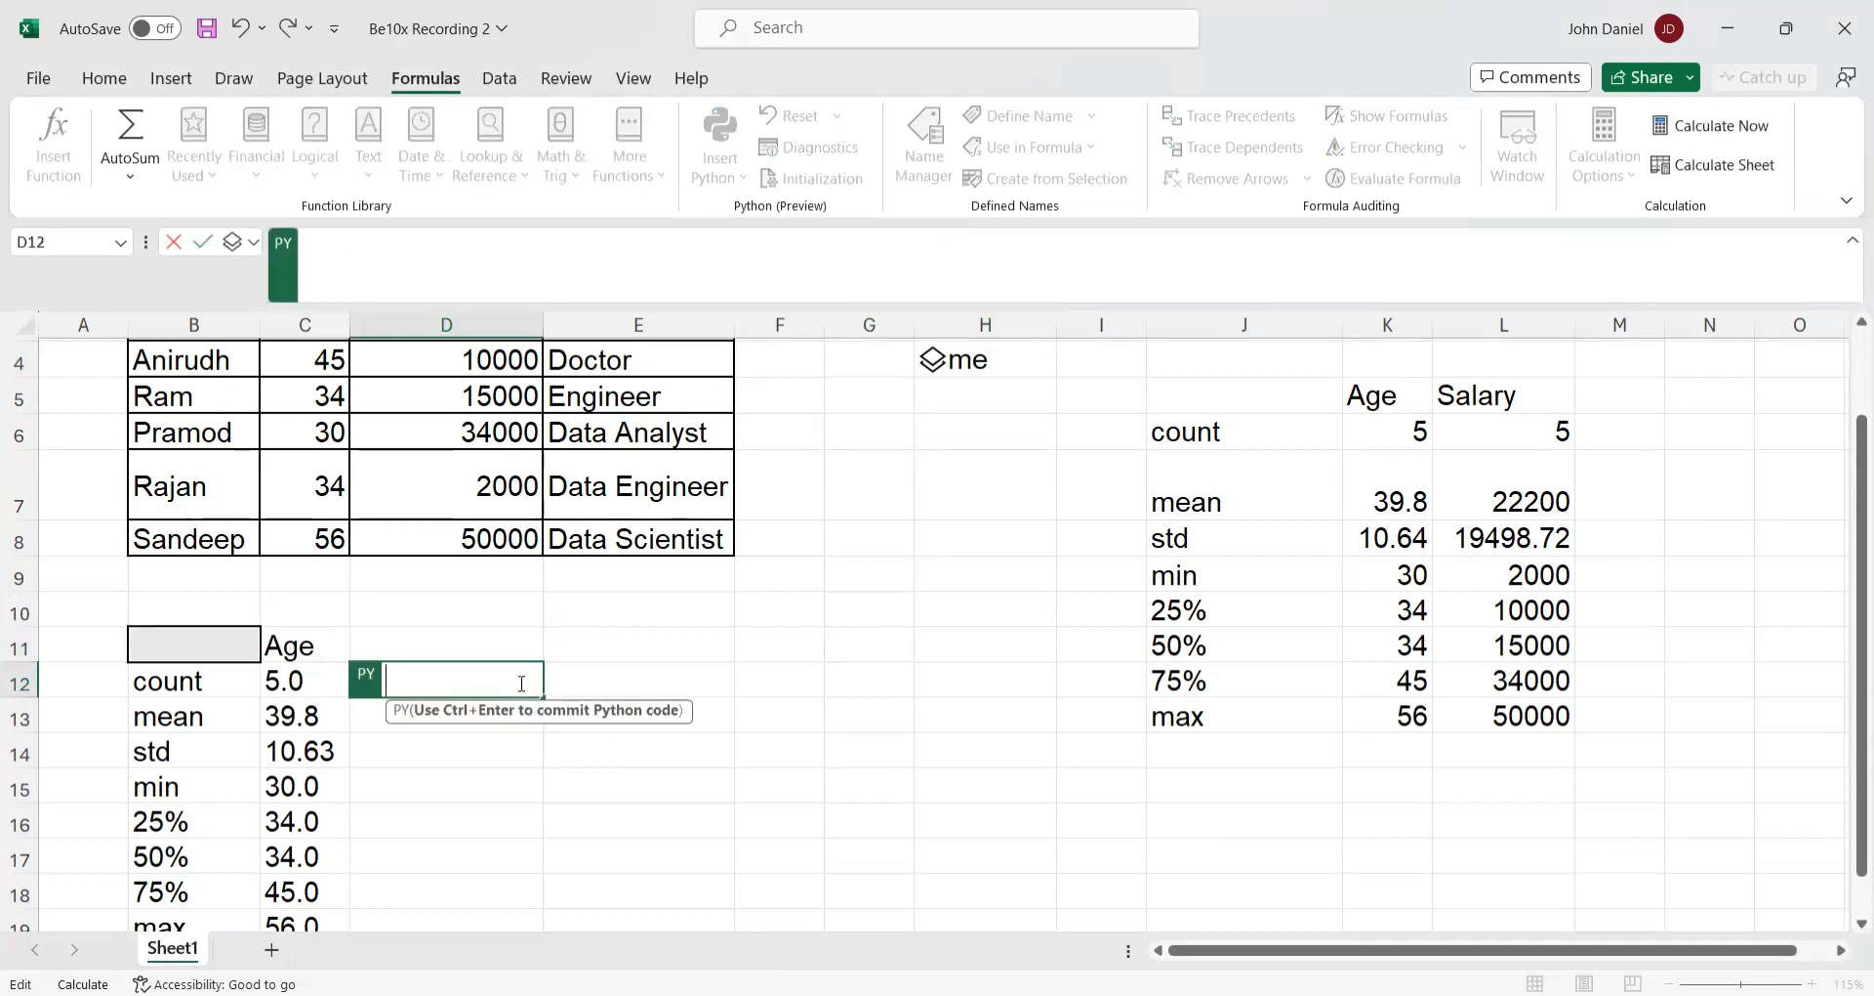
left_click(942, 360)
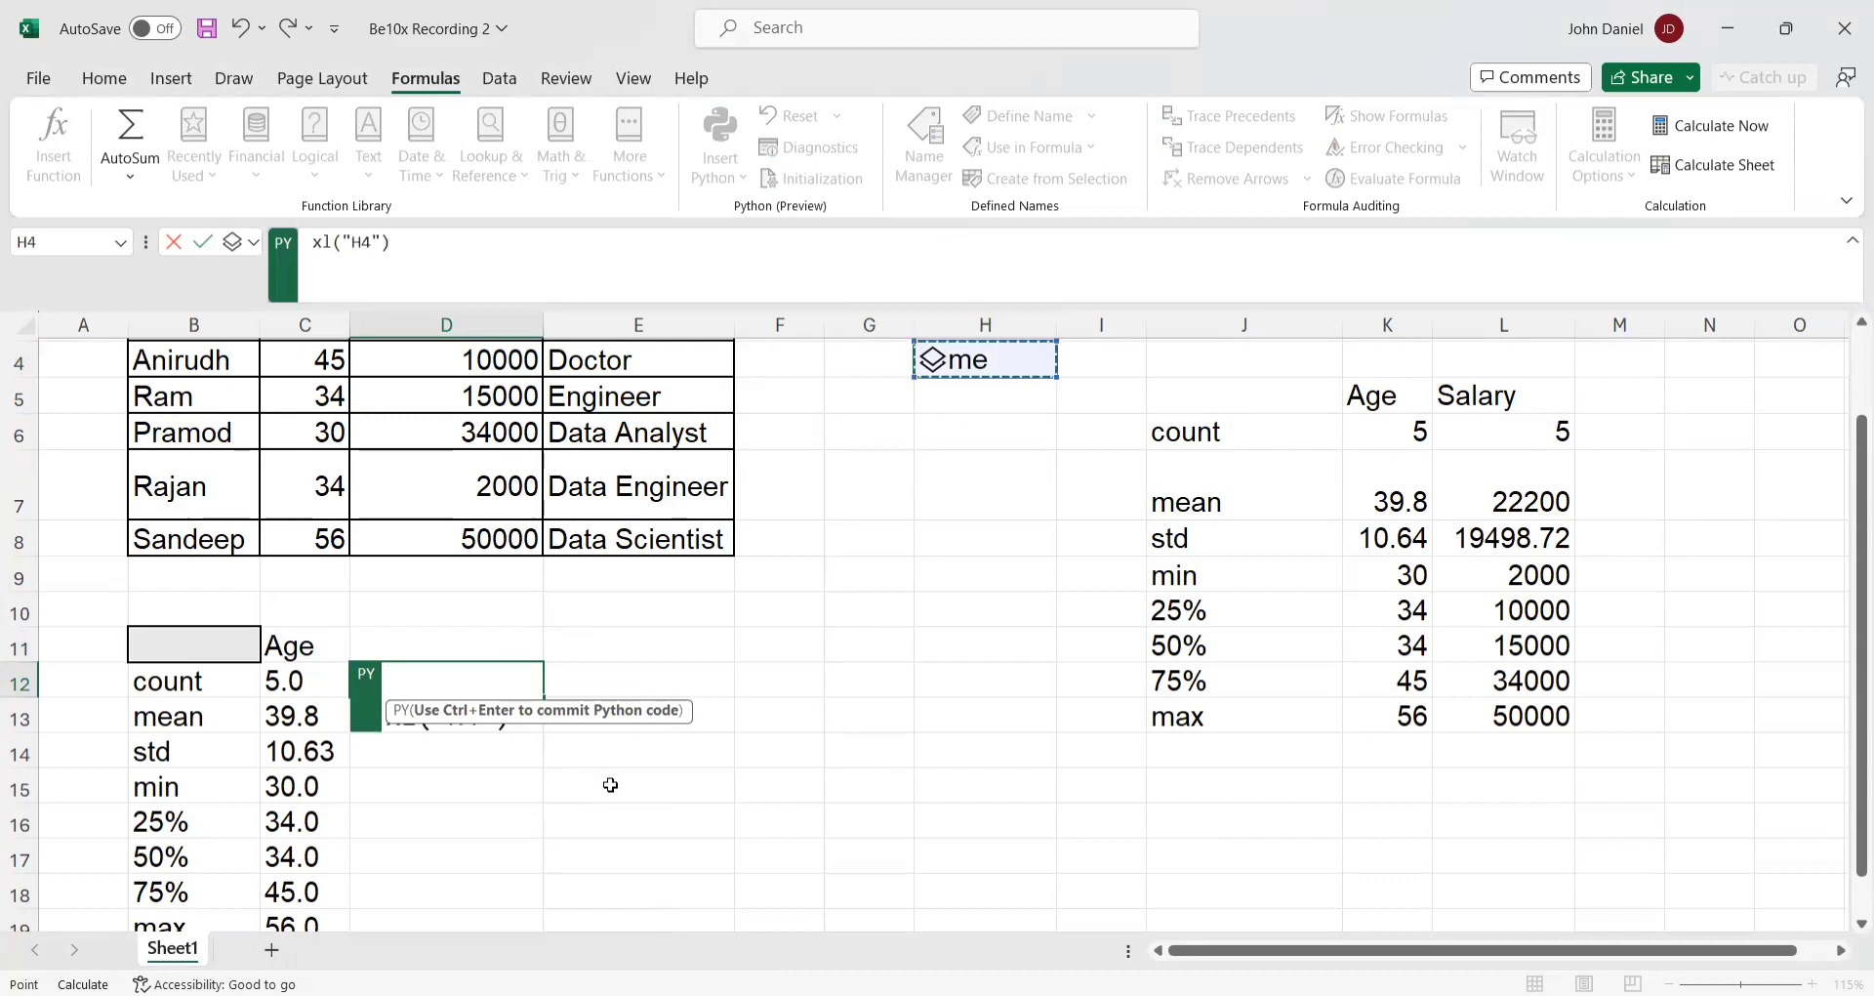
left_click(690, 837)
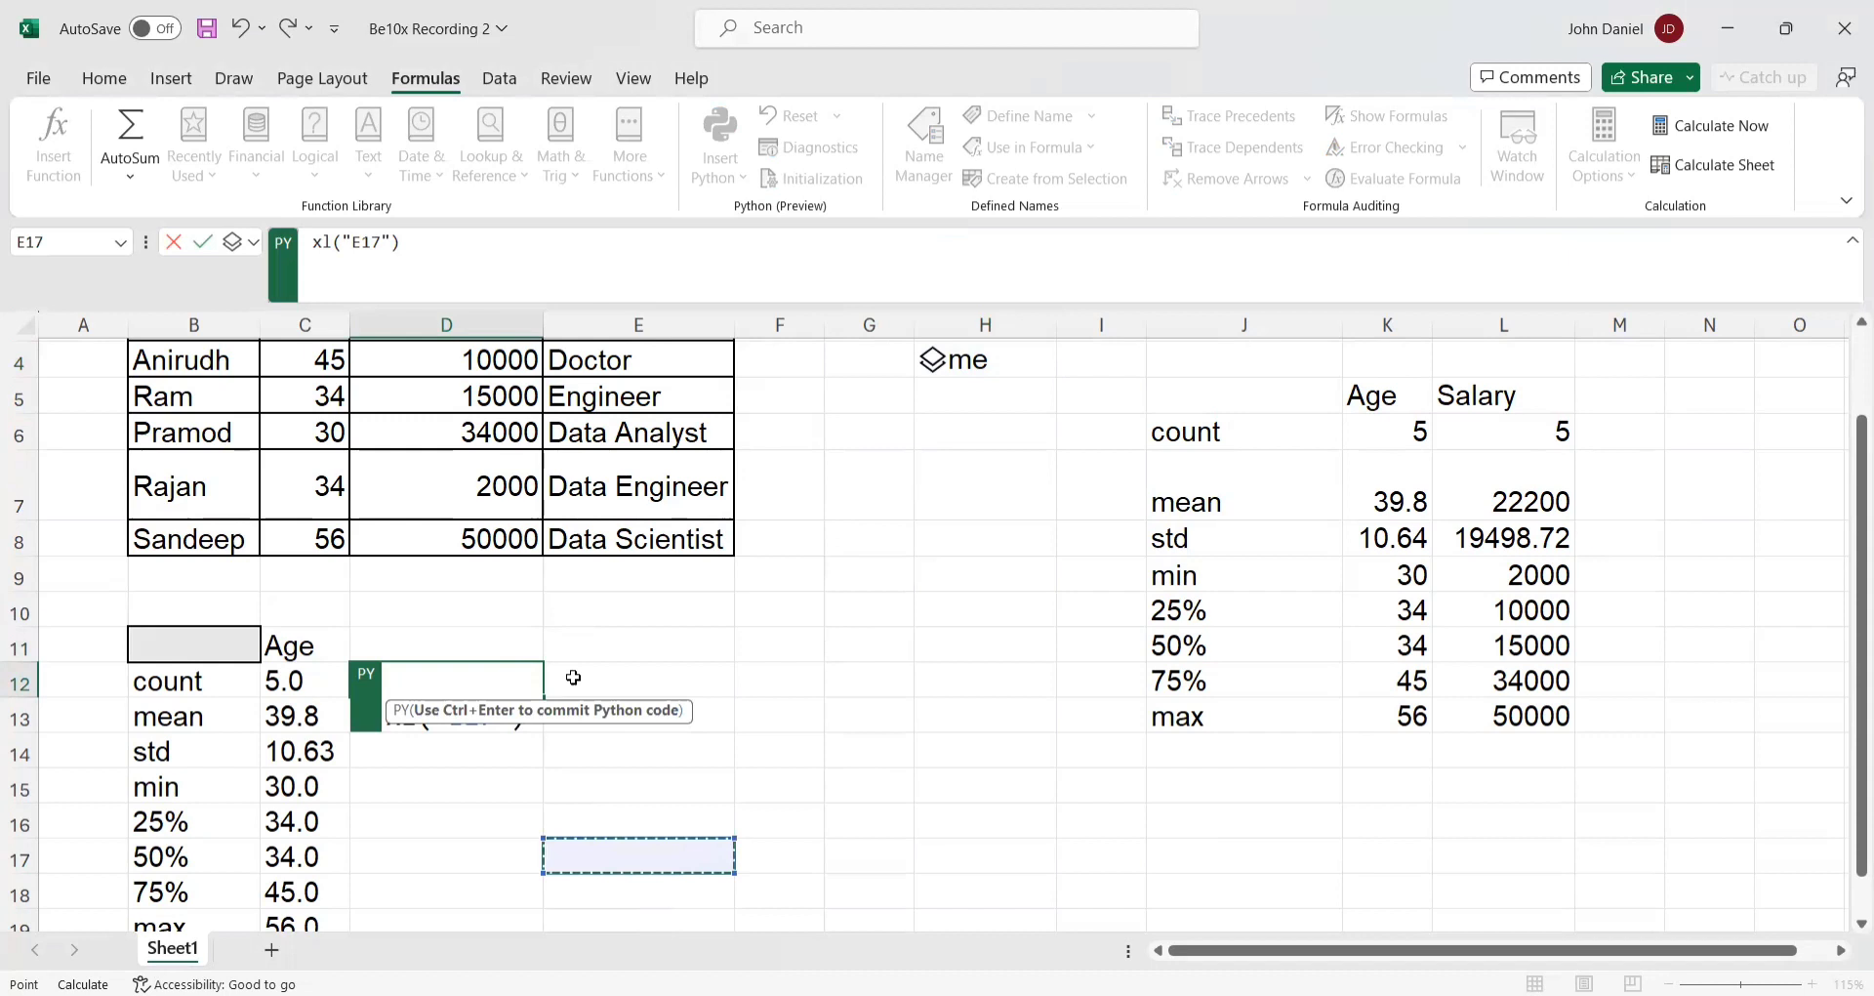
key("Escape")
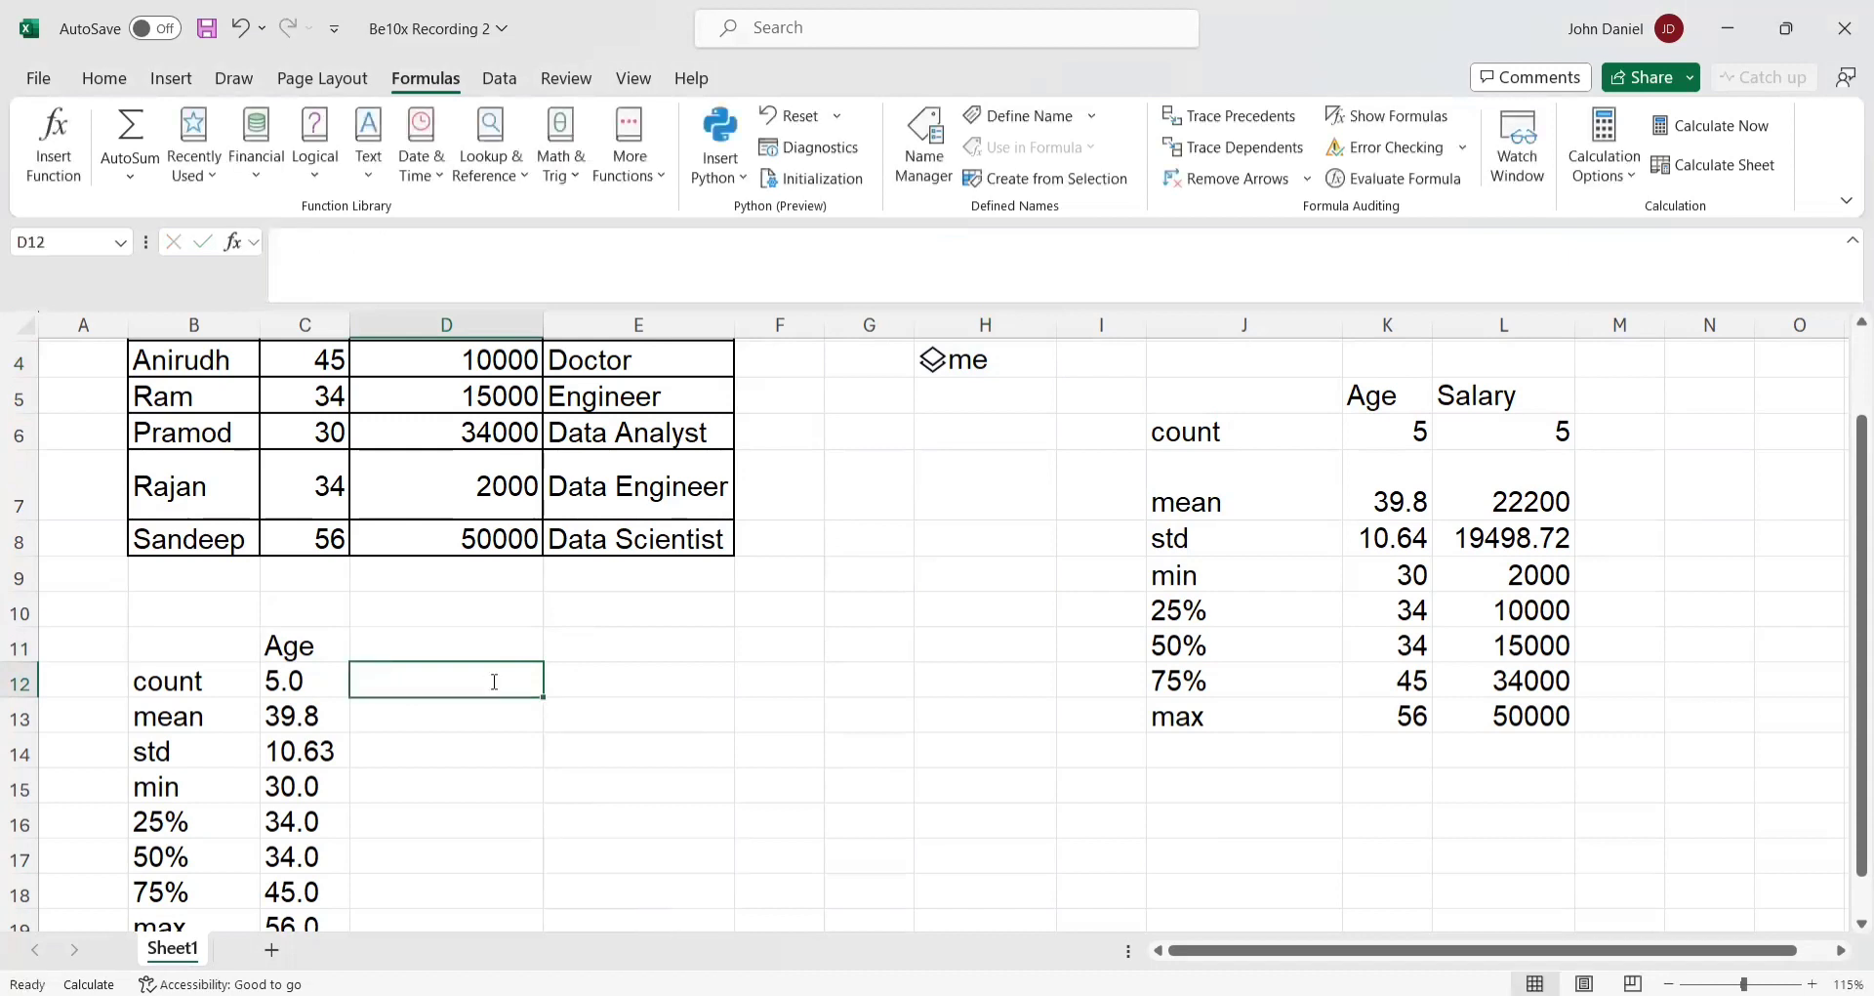
- Enter the Python formula xl("H4")['Salary'].mean() in cell D12 beside the Age statistics
double_click(495, 681)
type("=")
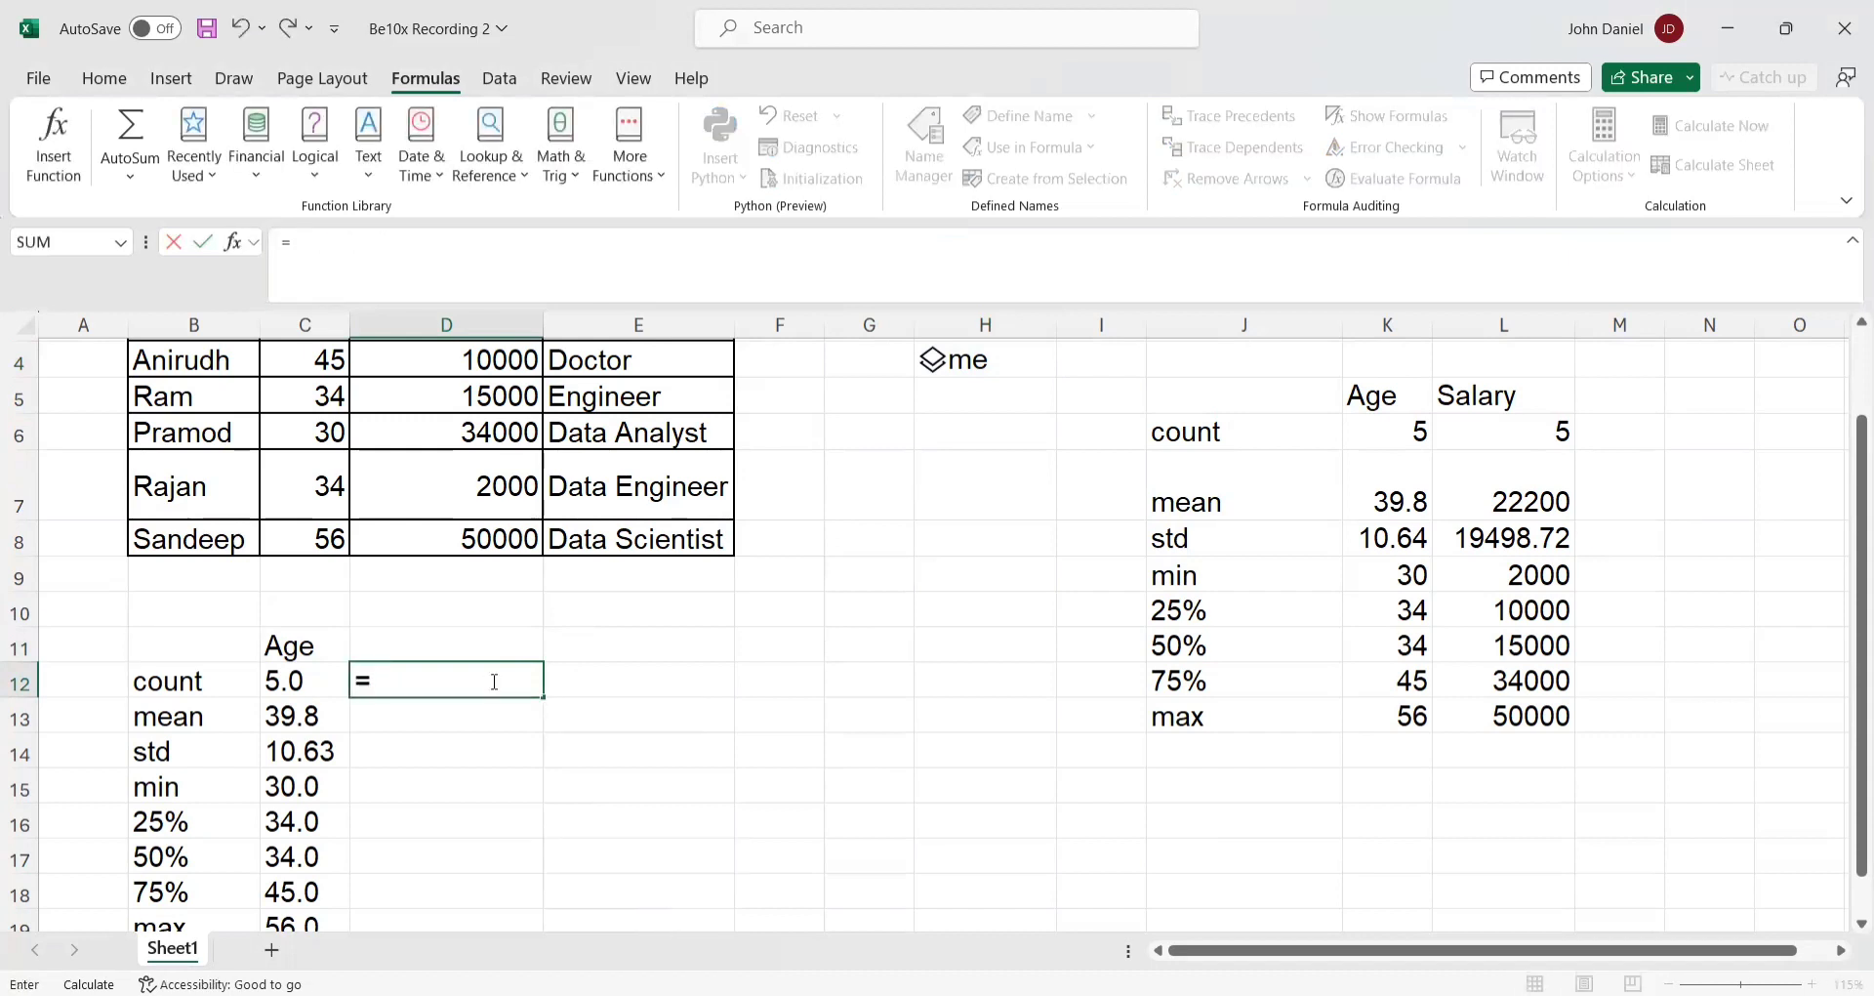
type("py")
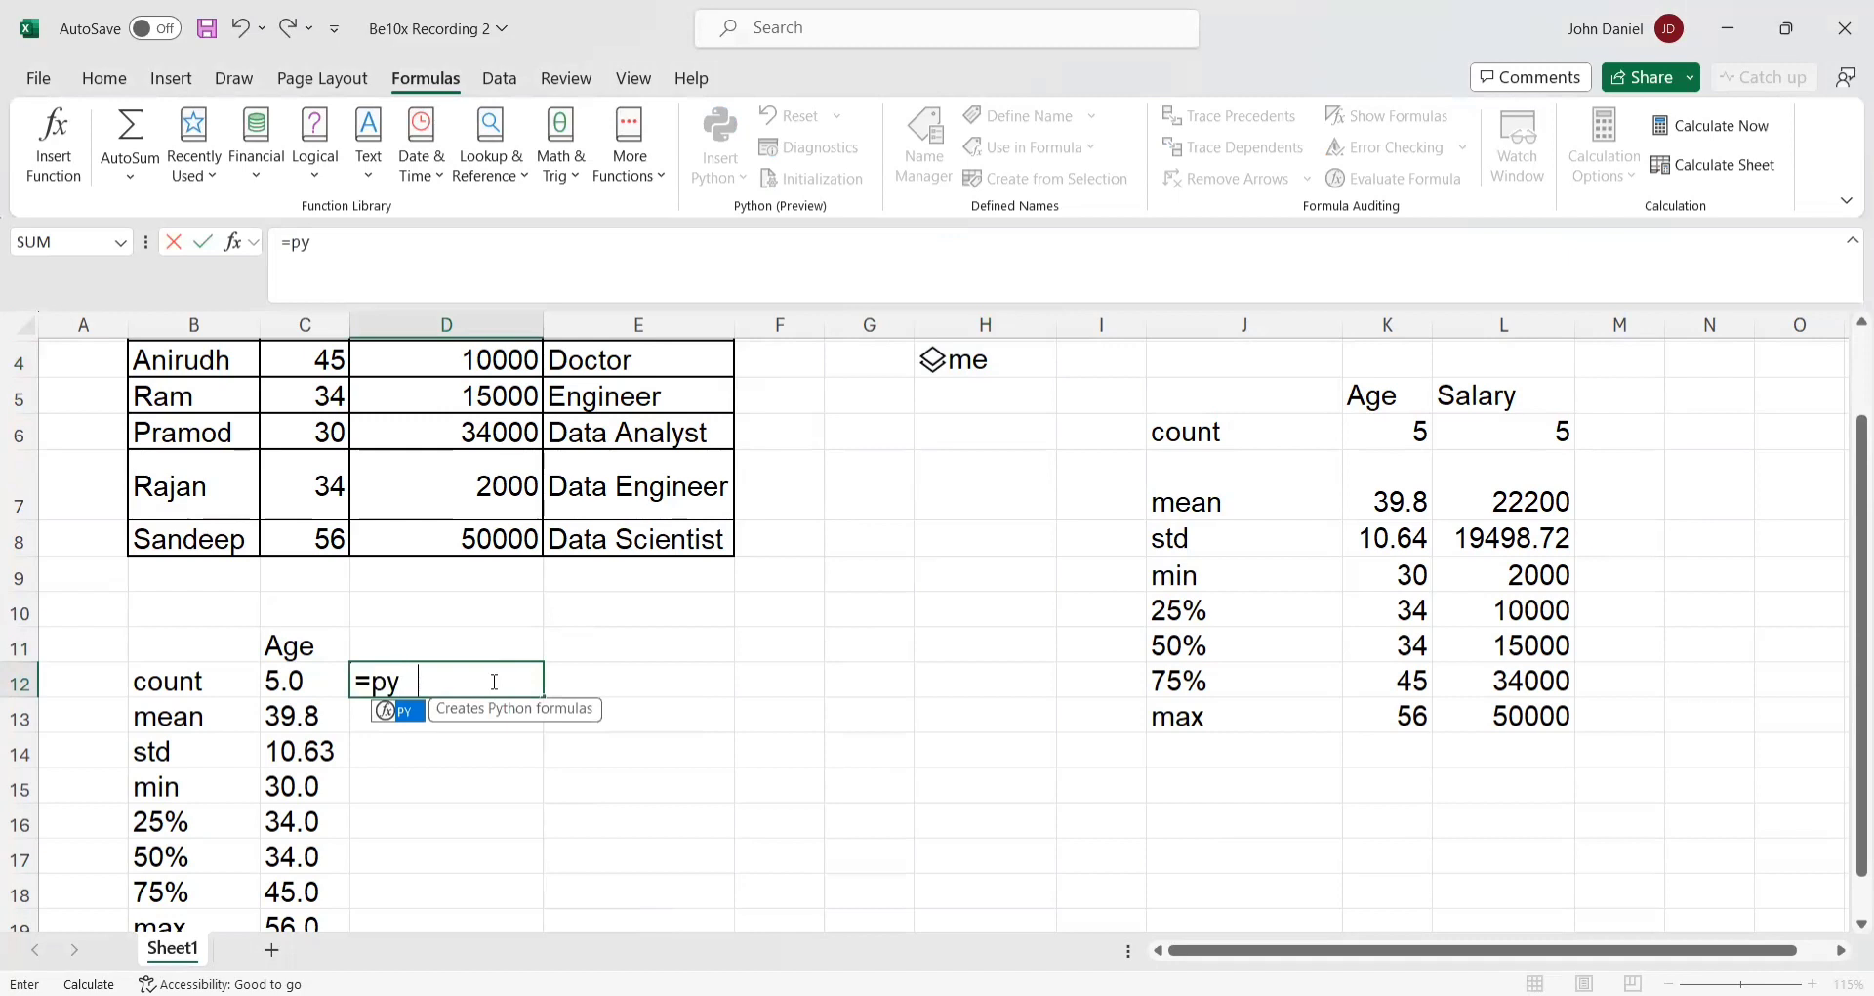
key("Tab")
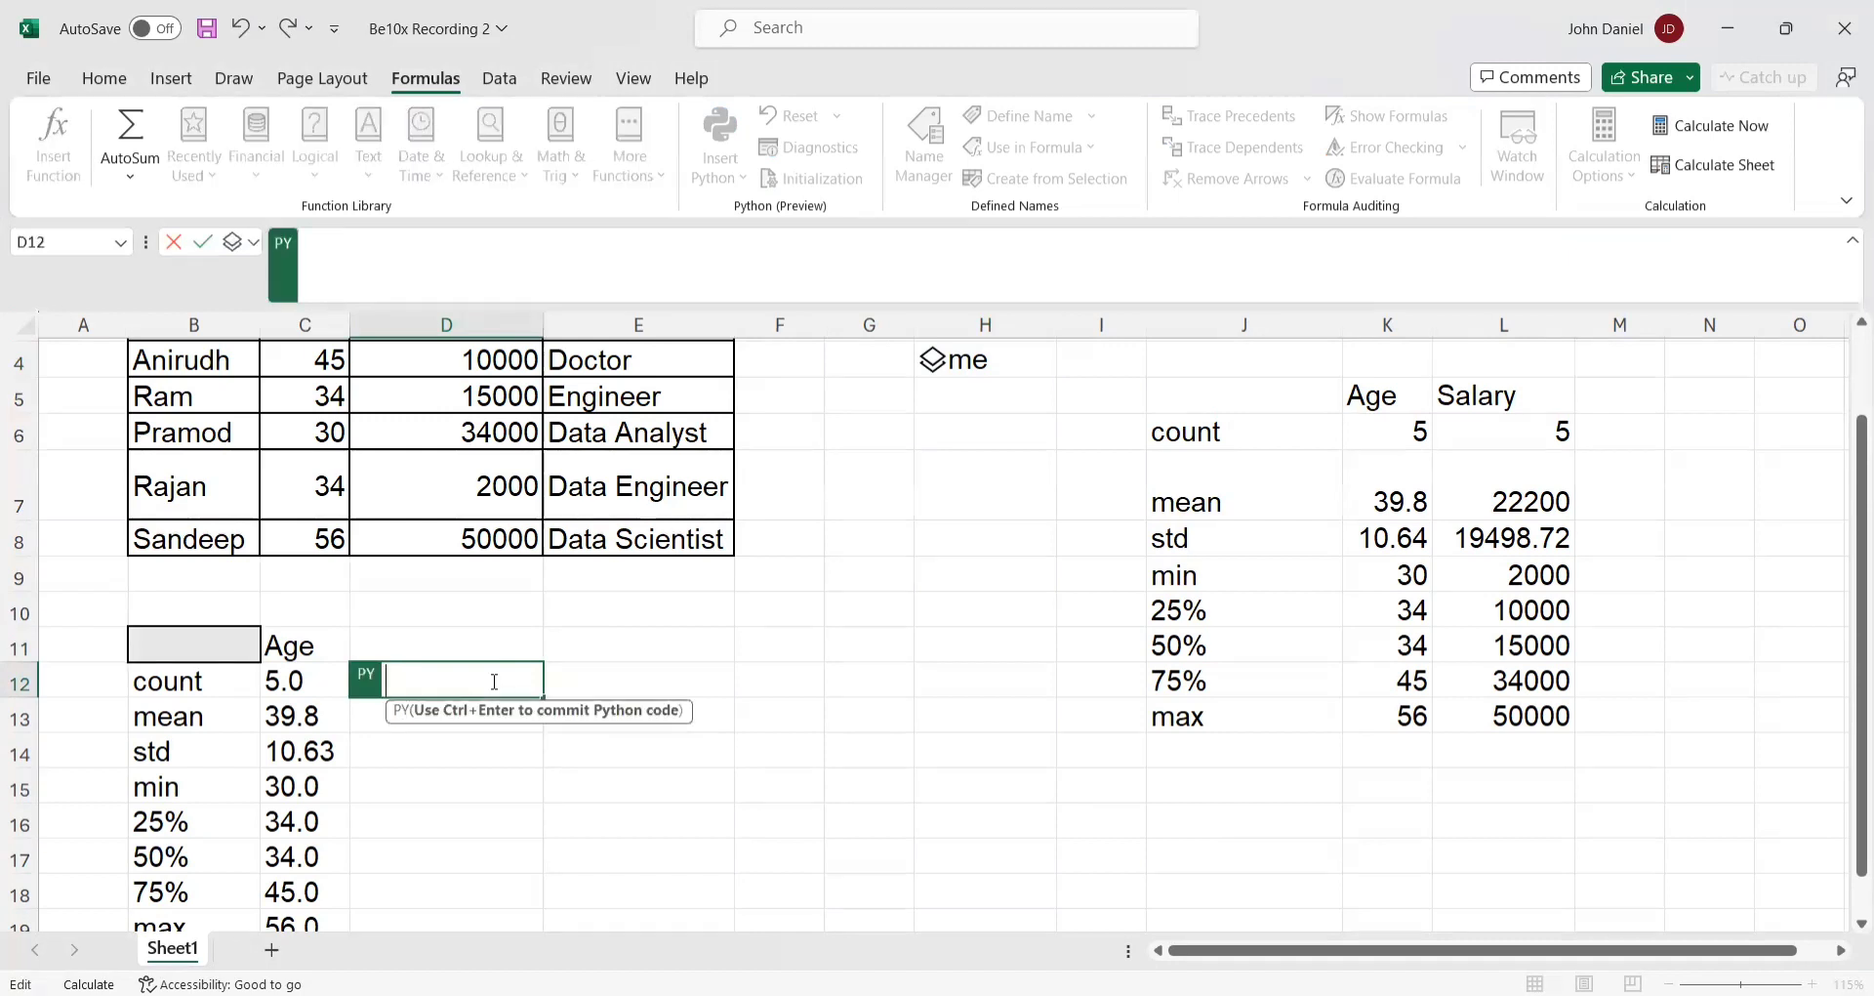
left_click(962, 356)
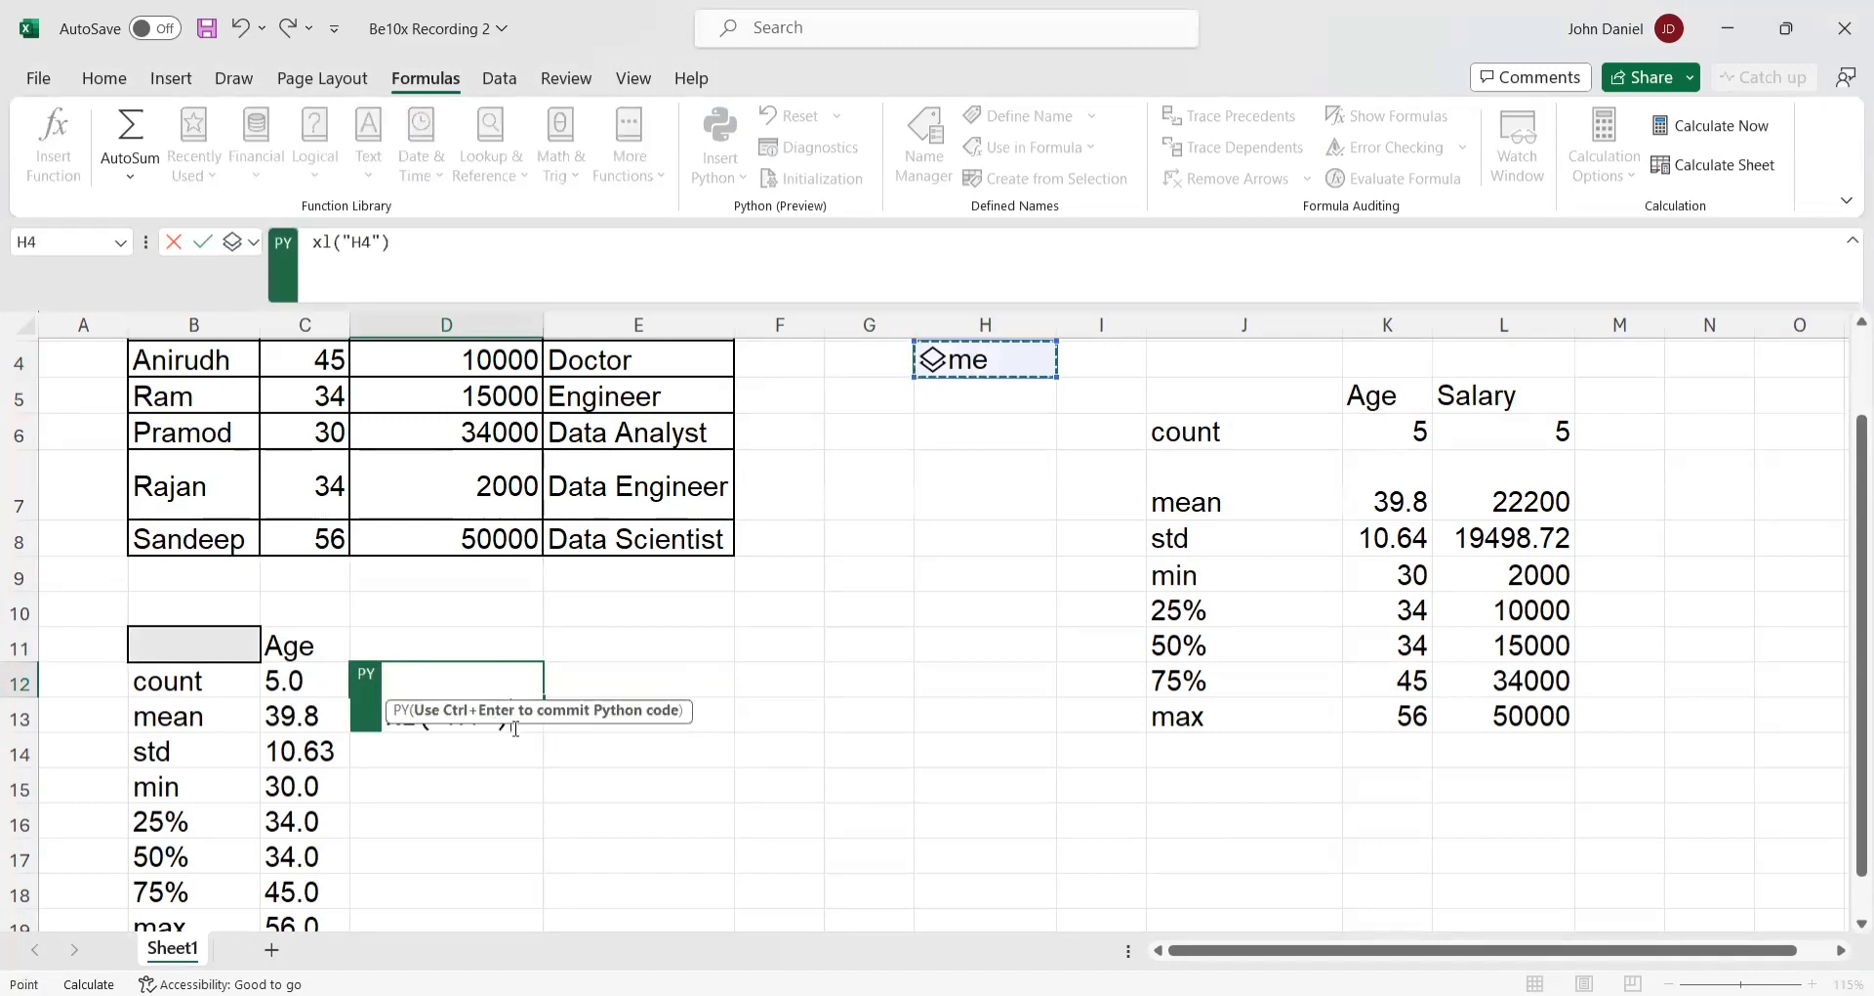
left_click(425, 245)
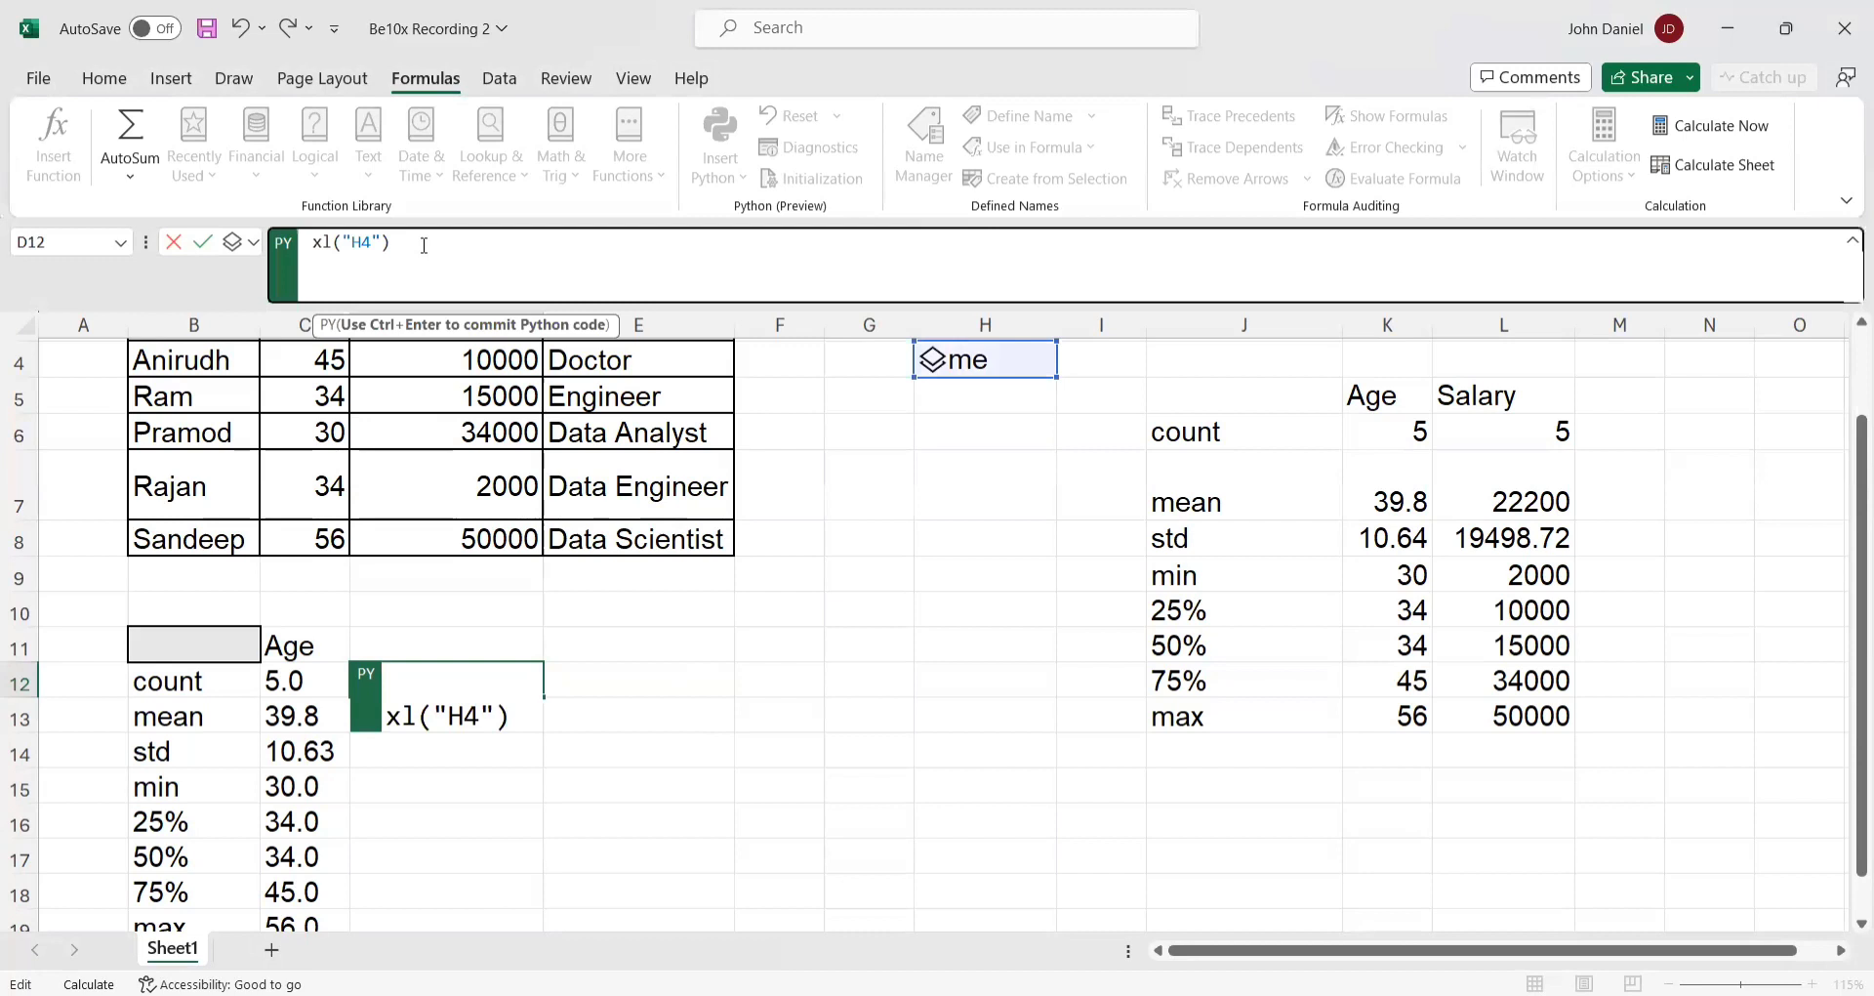
type("['Sala")
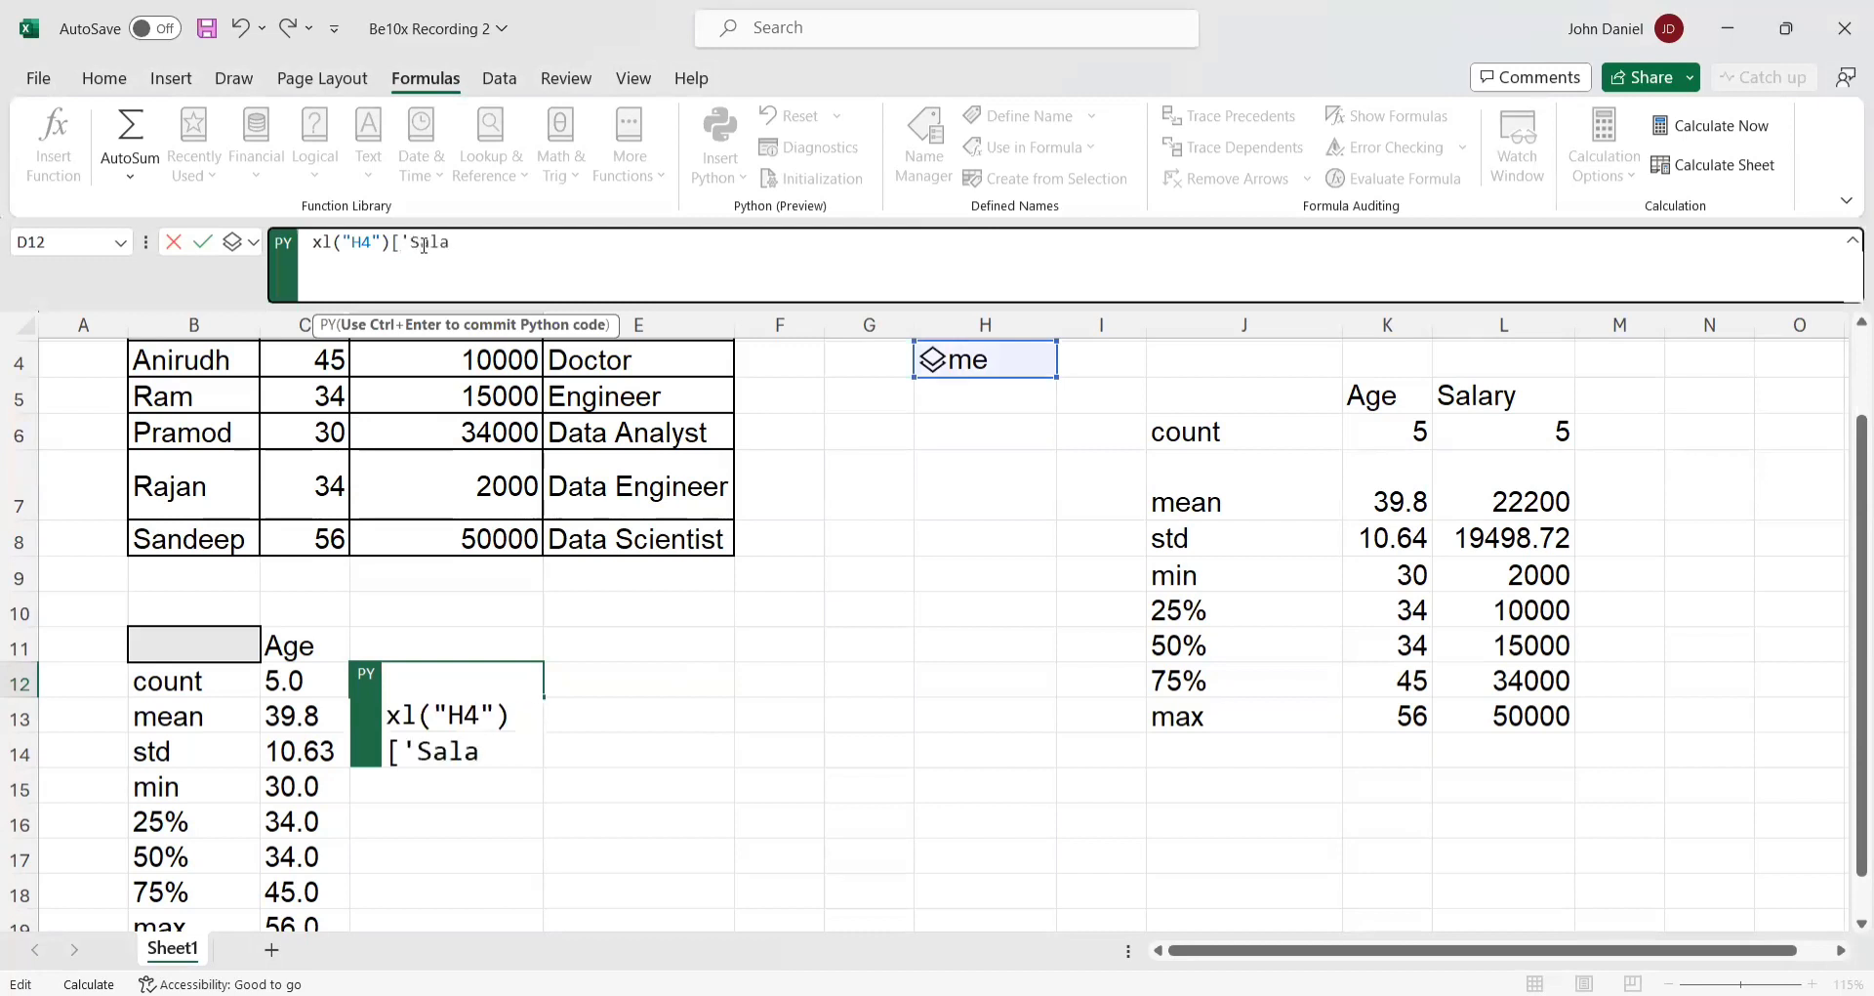
type("ry'].")
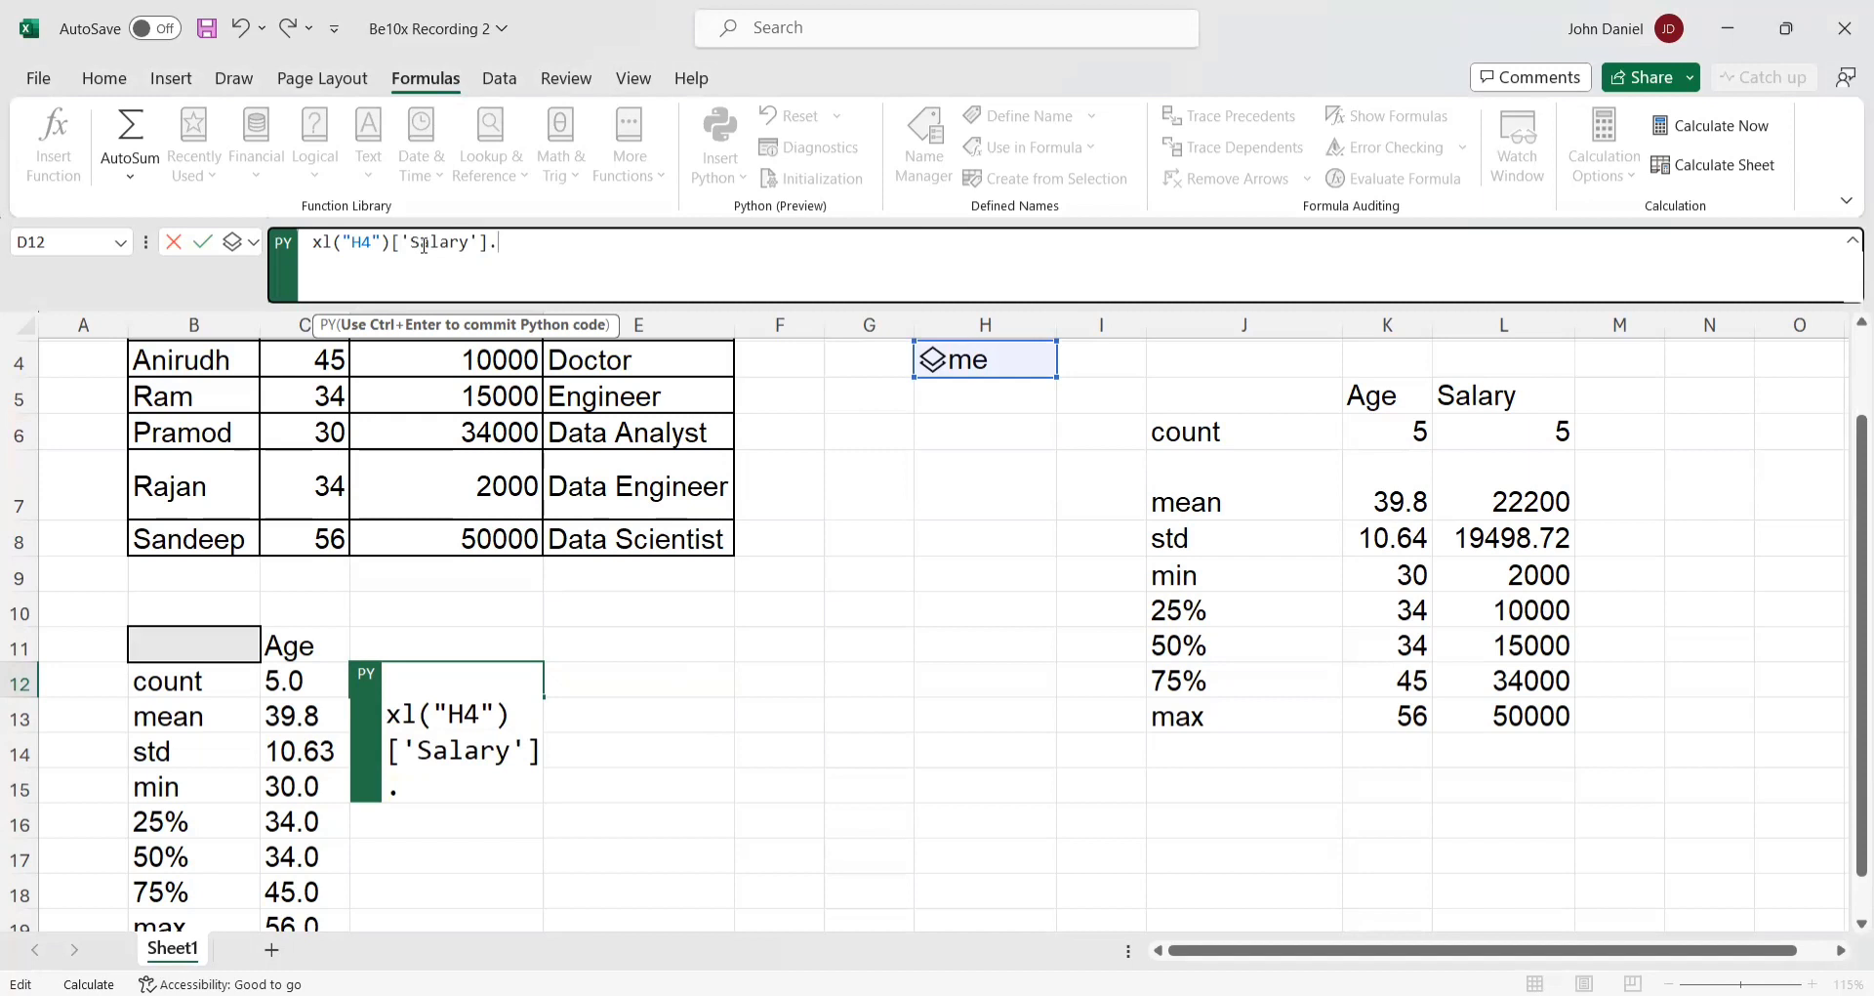
type("mean()")
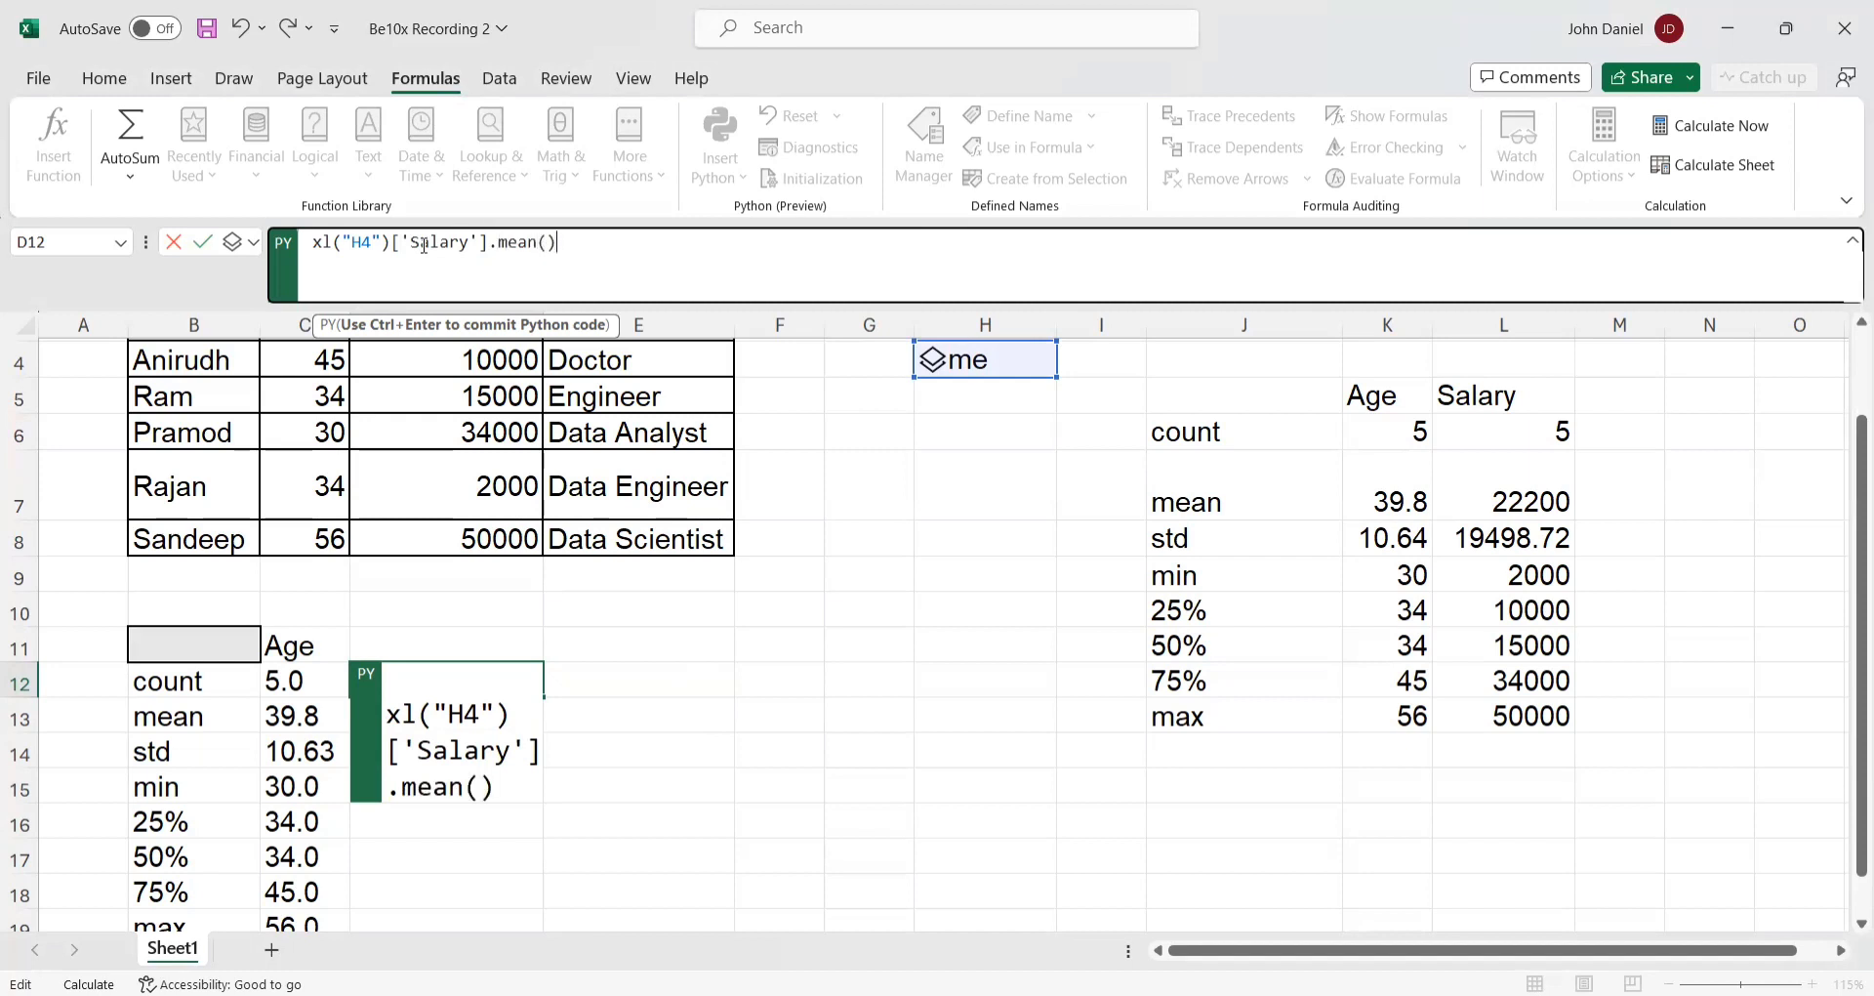
key("ctrl+Return")
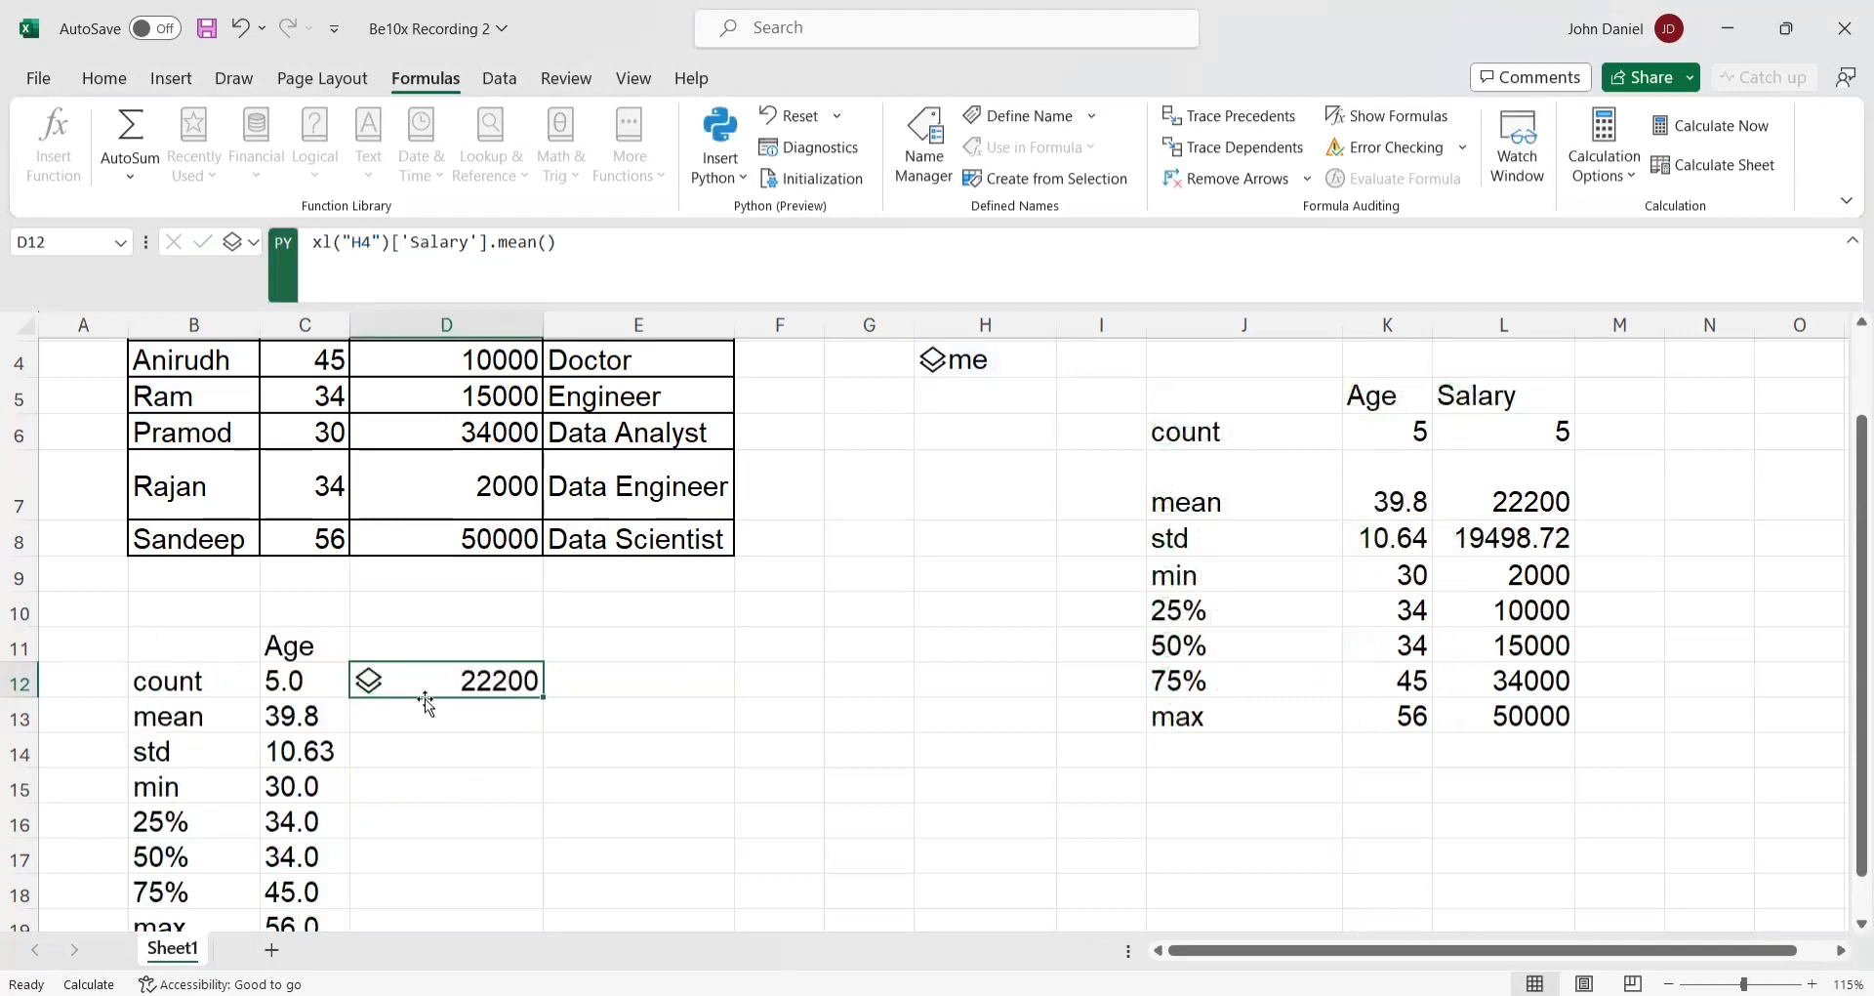
- Check the average of the source table's Salary values in D4:D8 against the Python mean
scroll(427, 703, "up", 1)
left_click(460, 473)
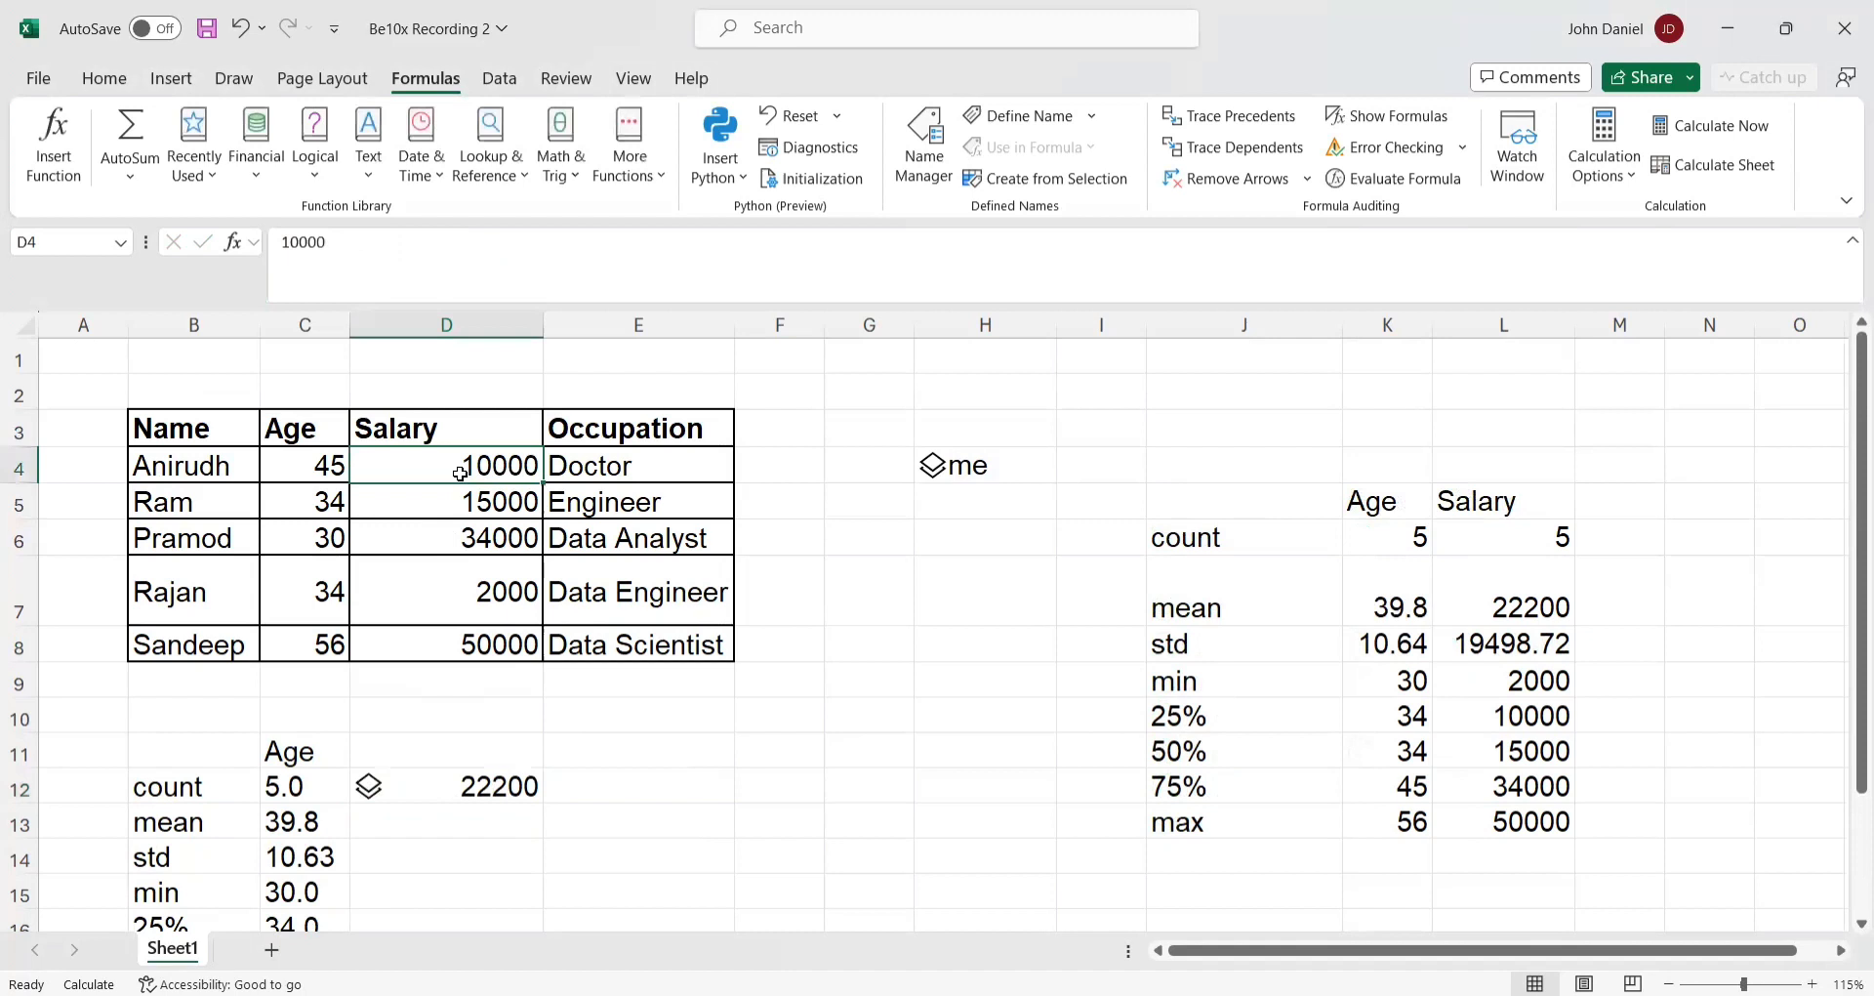
key("shift+Down")
key("shift+Down")
key("shift+Down")
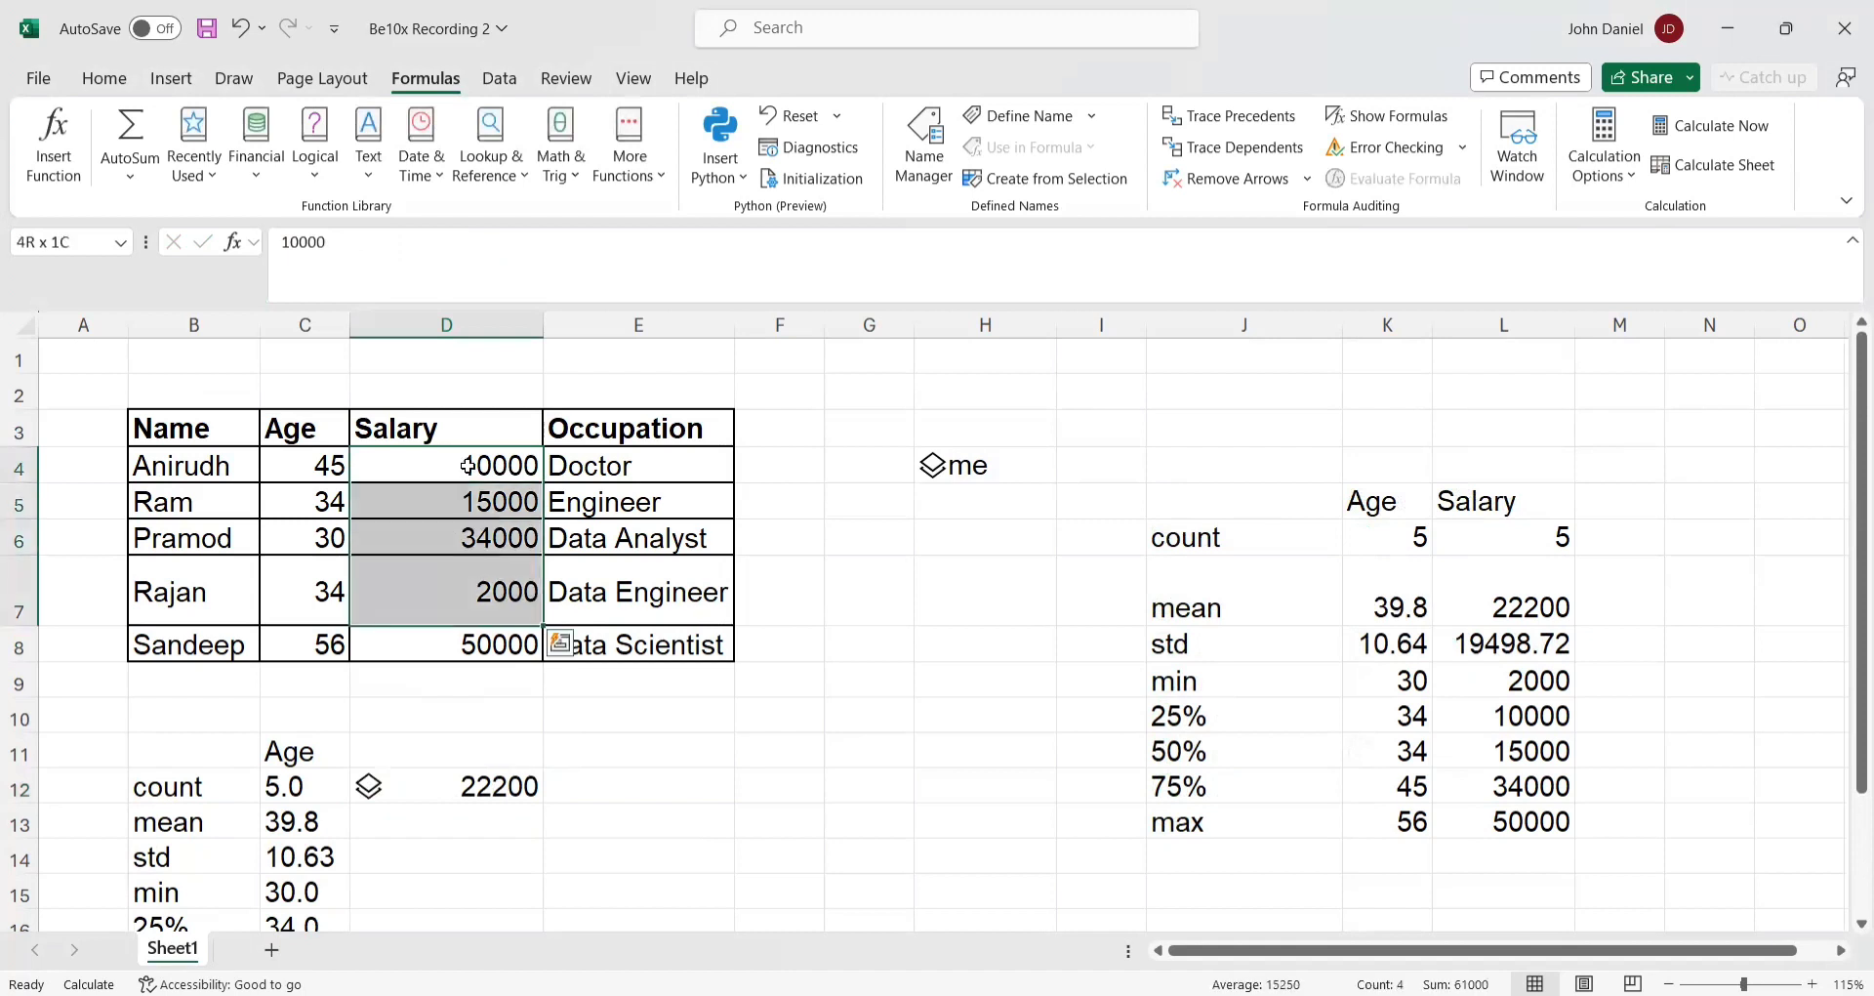
left_click(469, 465)
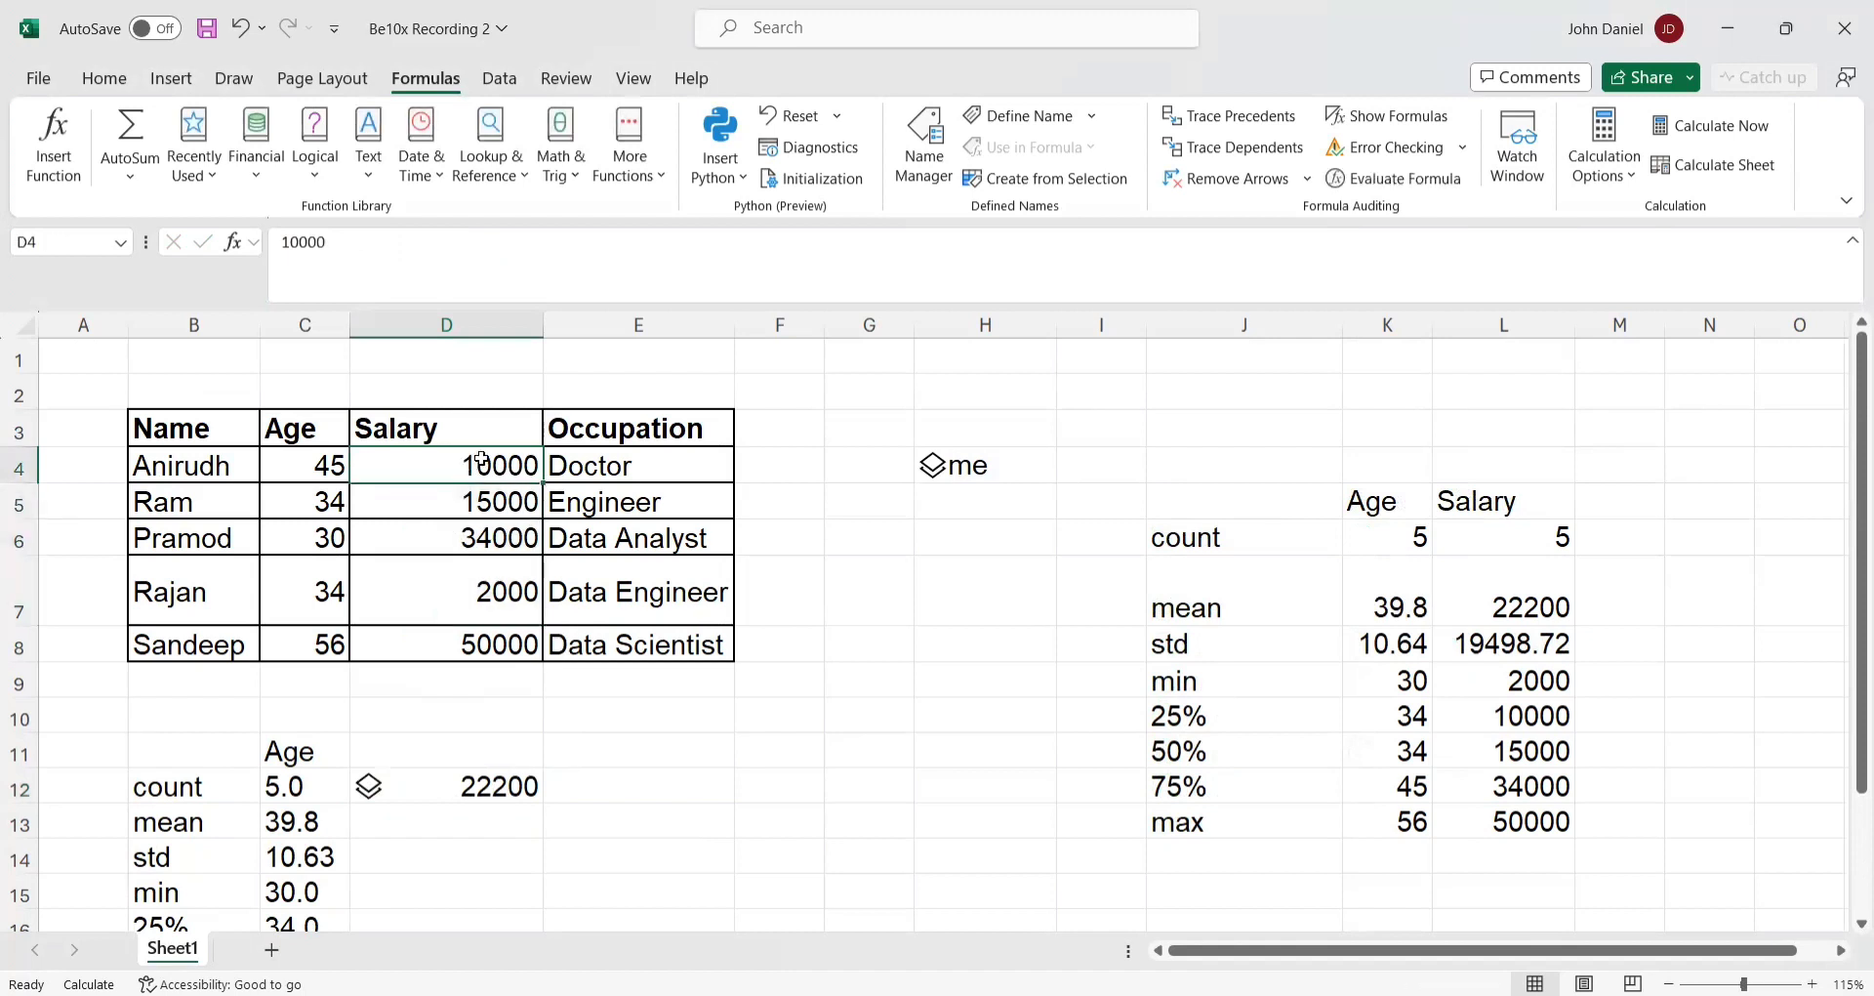
key("shift+Down")
key("shift+Down")
key("shift+Down")
key("shift+Down")
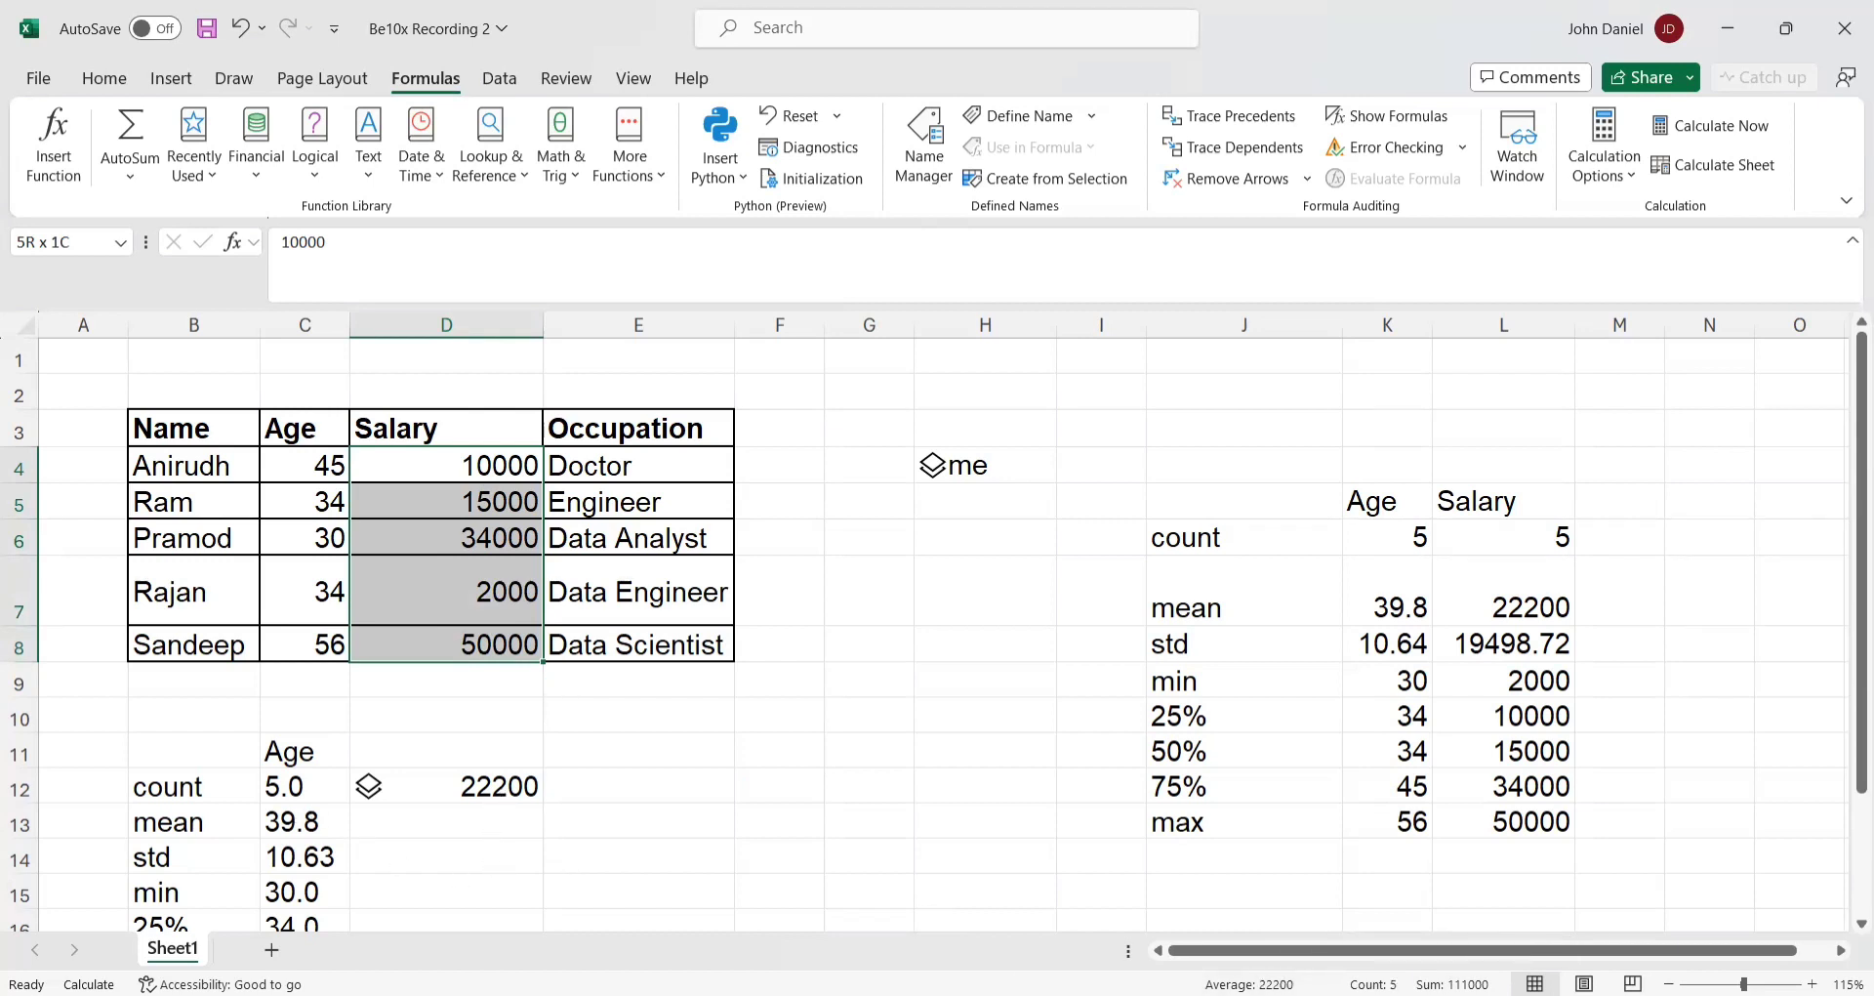
- Preview the Python object in cell D12 and set its Python output to Excel Value
left_click(513, 789)
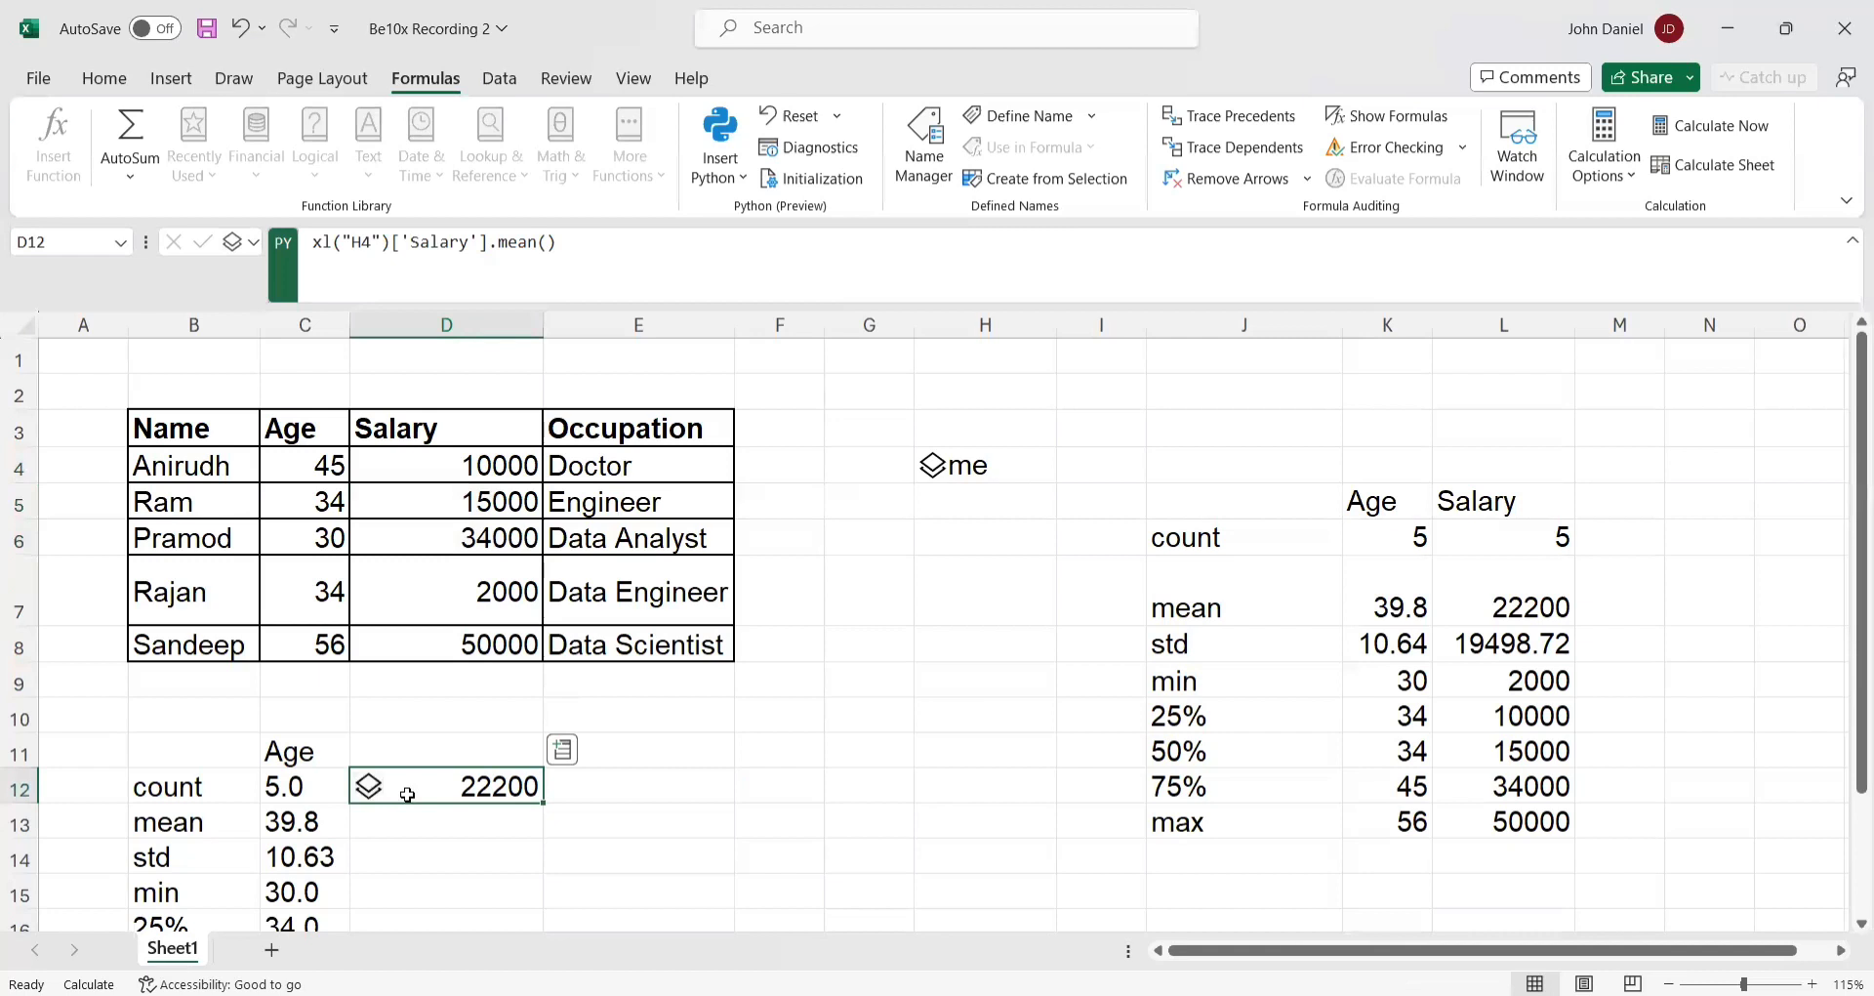
left_click(371, 793)
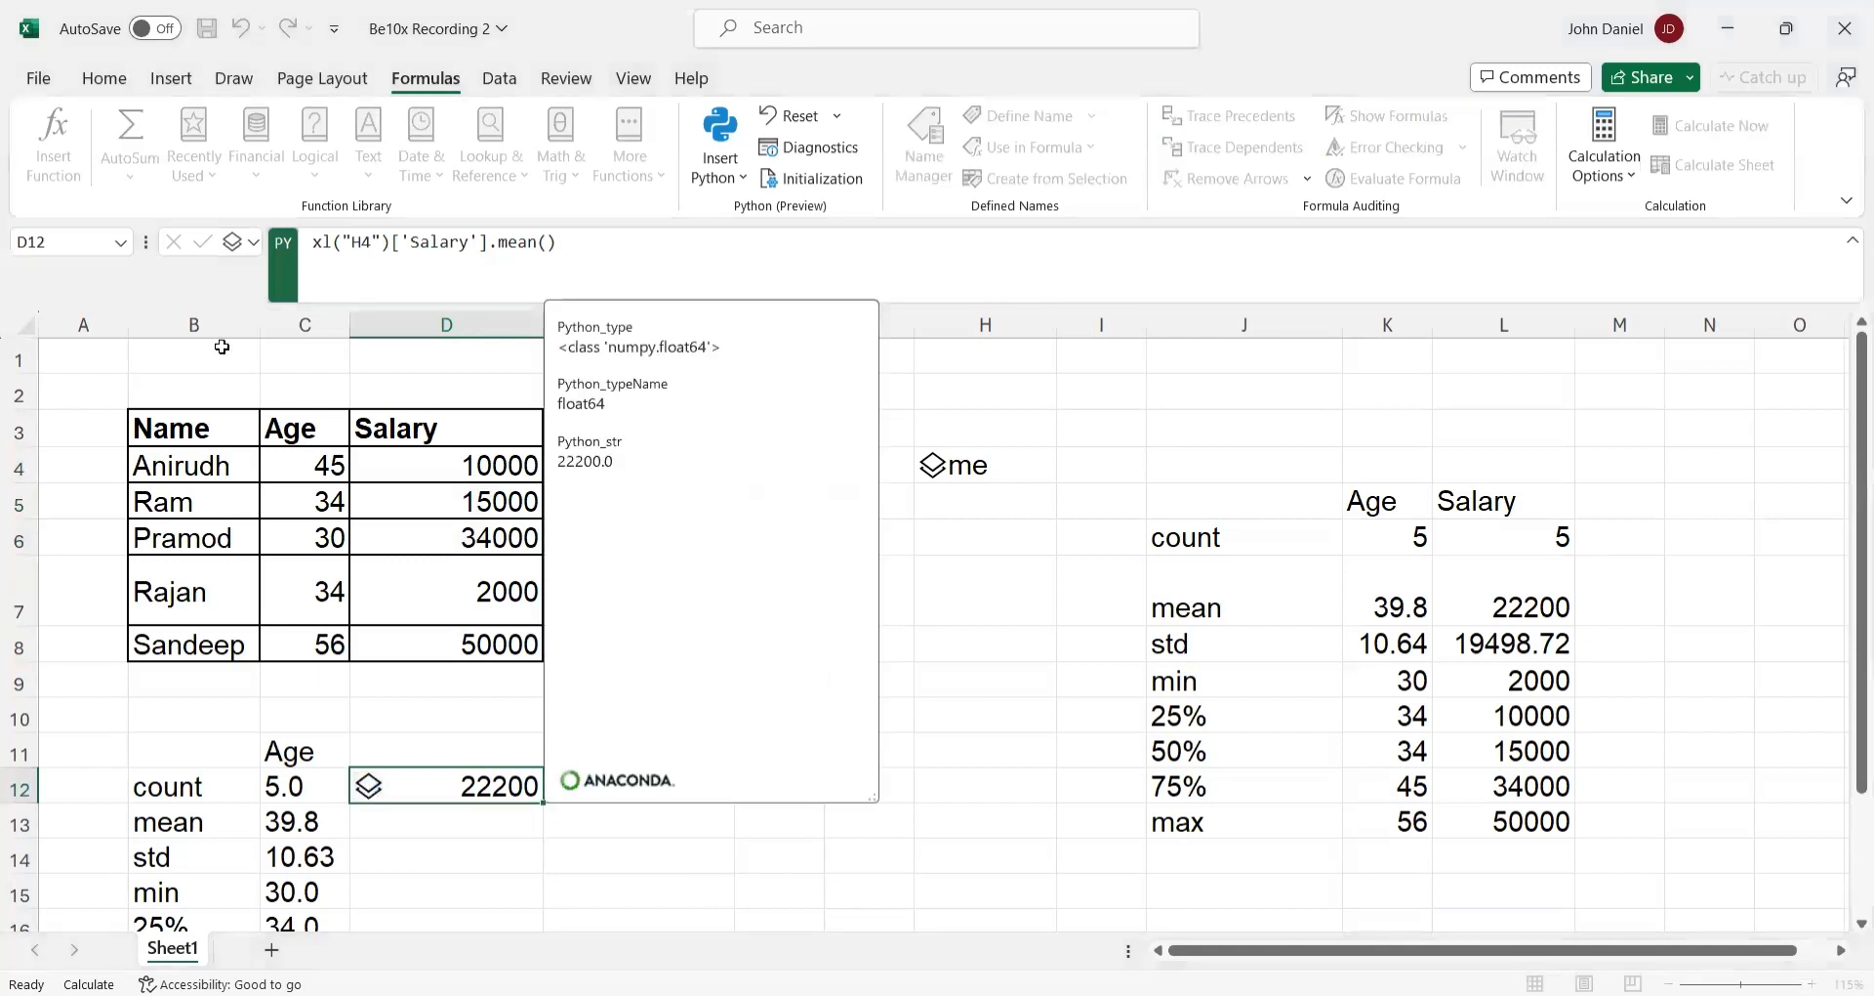
left_click(254, 271)
left_click(255, 246)
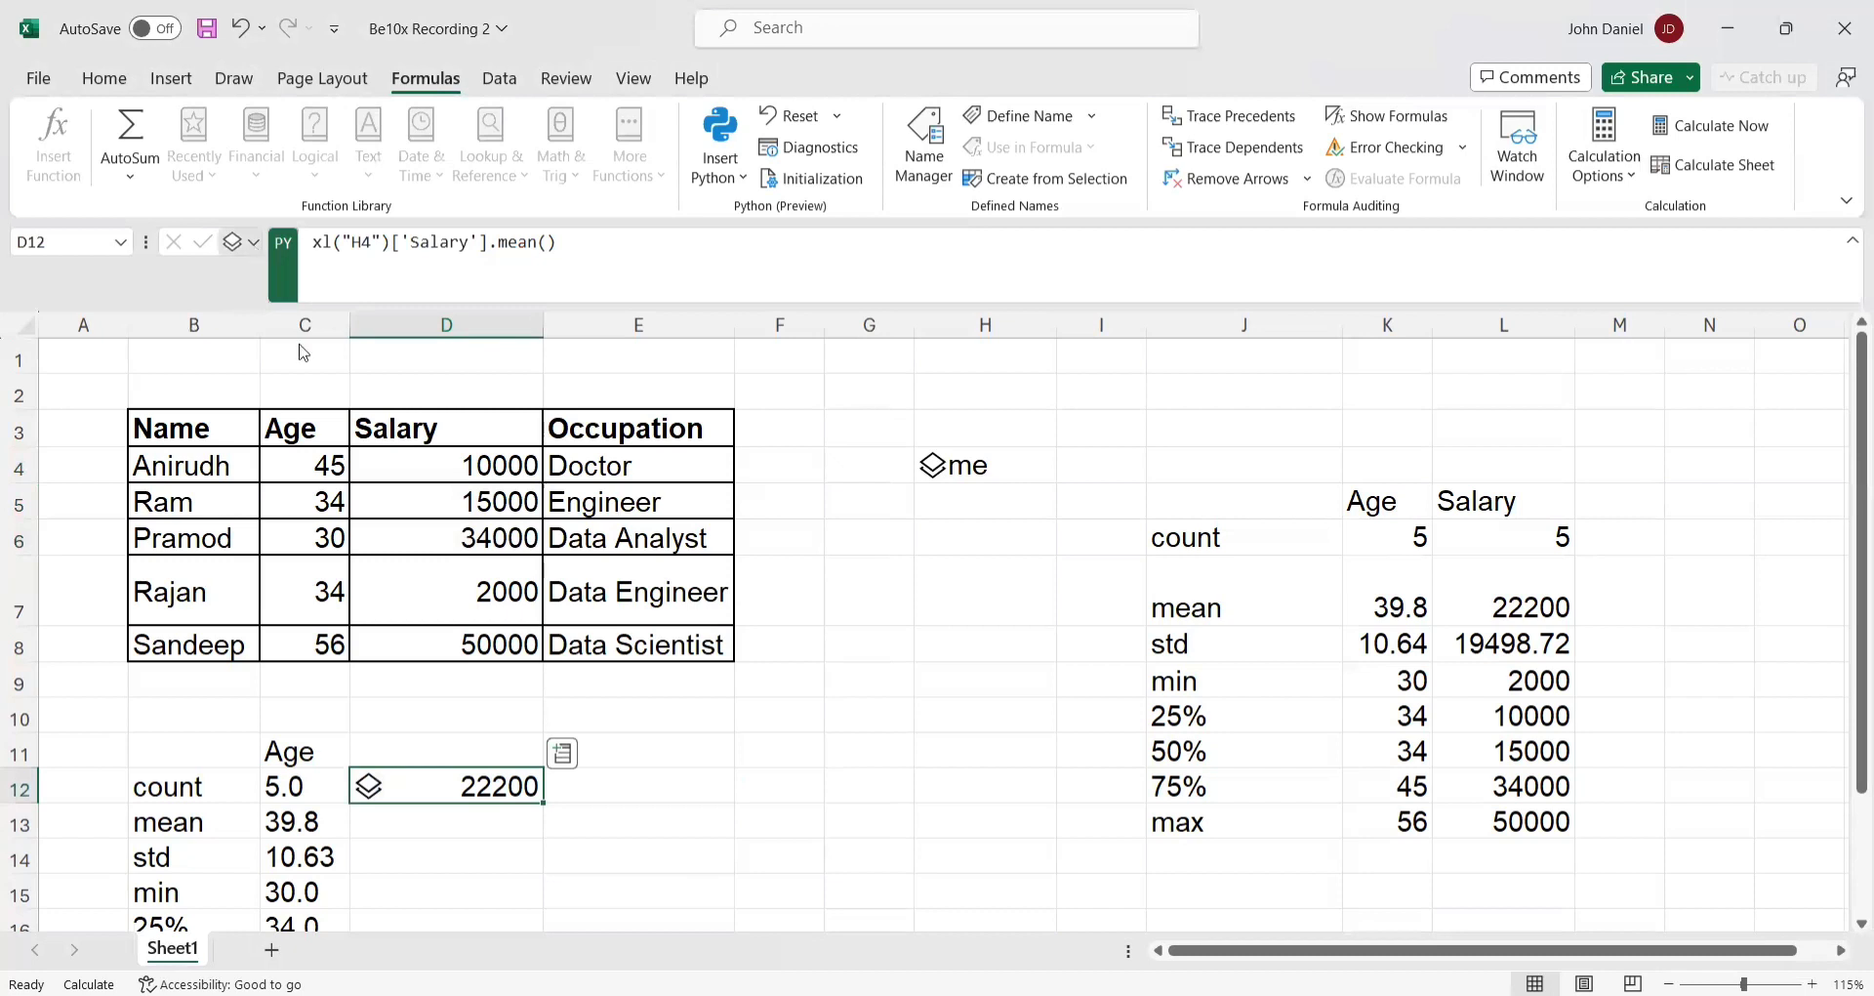
left_click(301, 350)
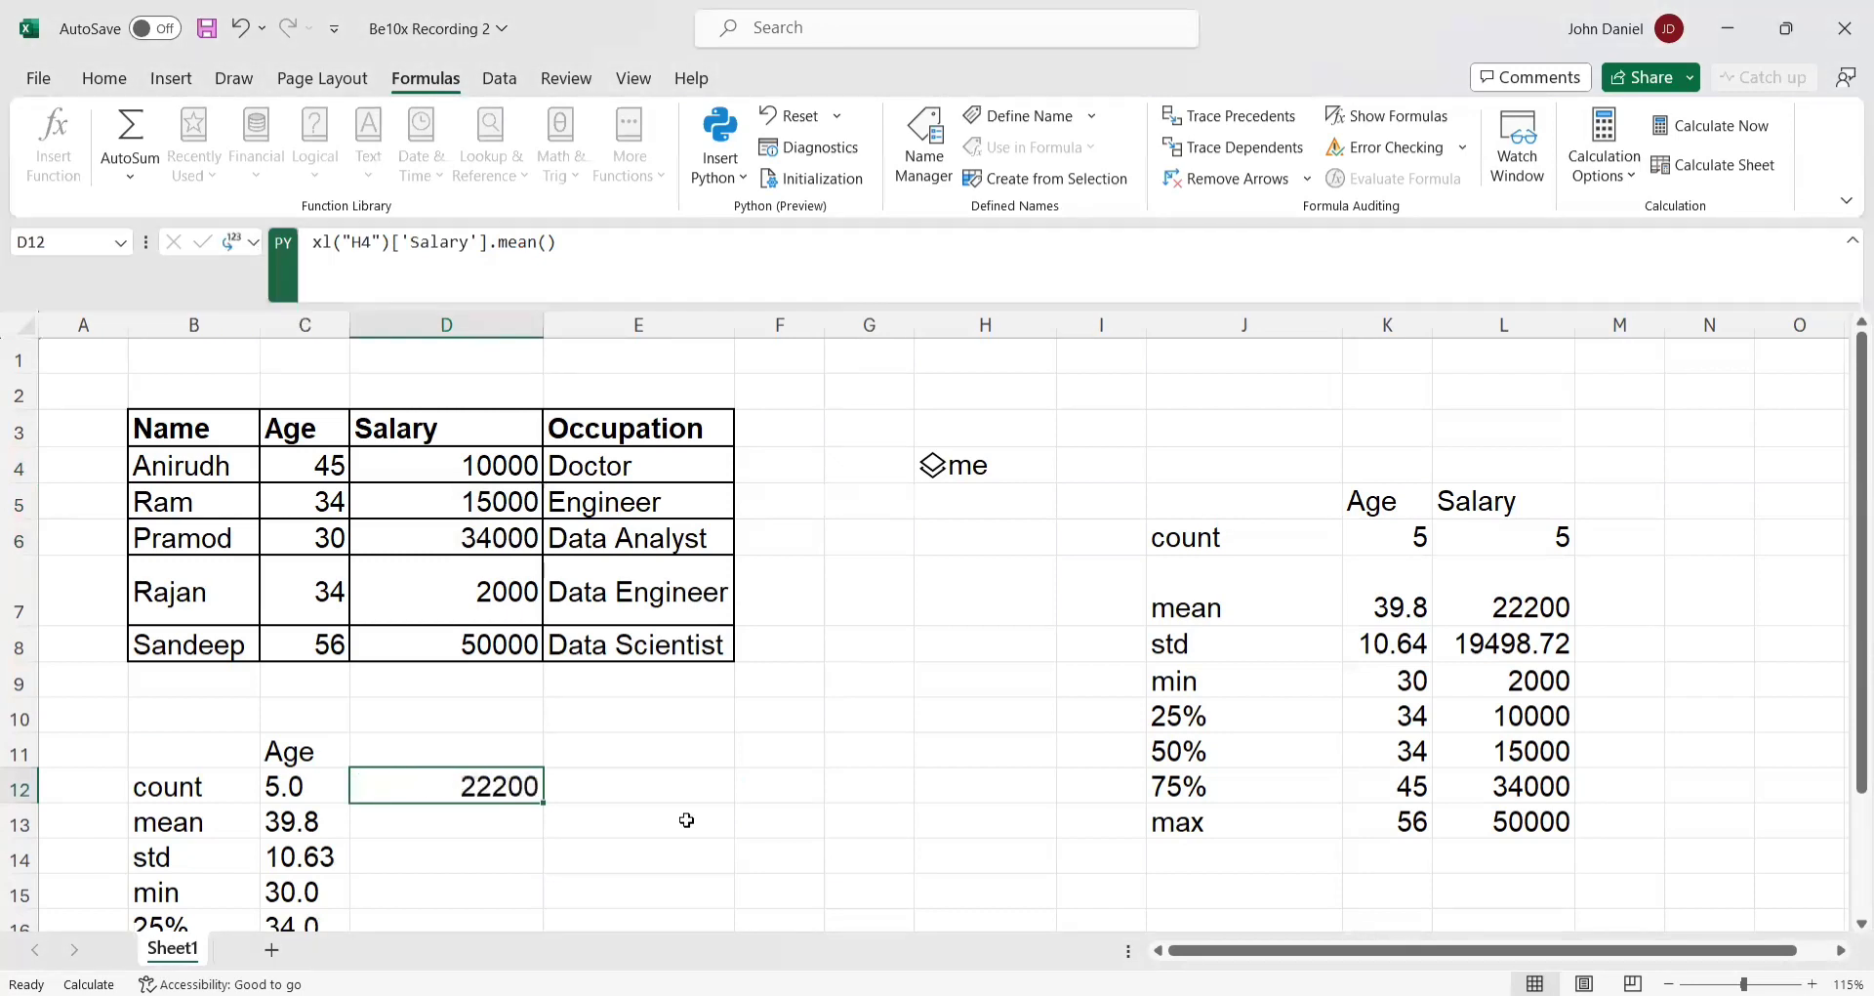
left_click(588, 242)
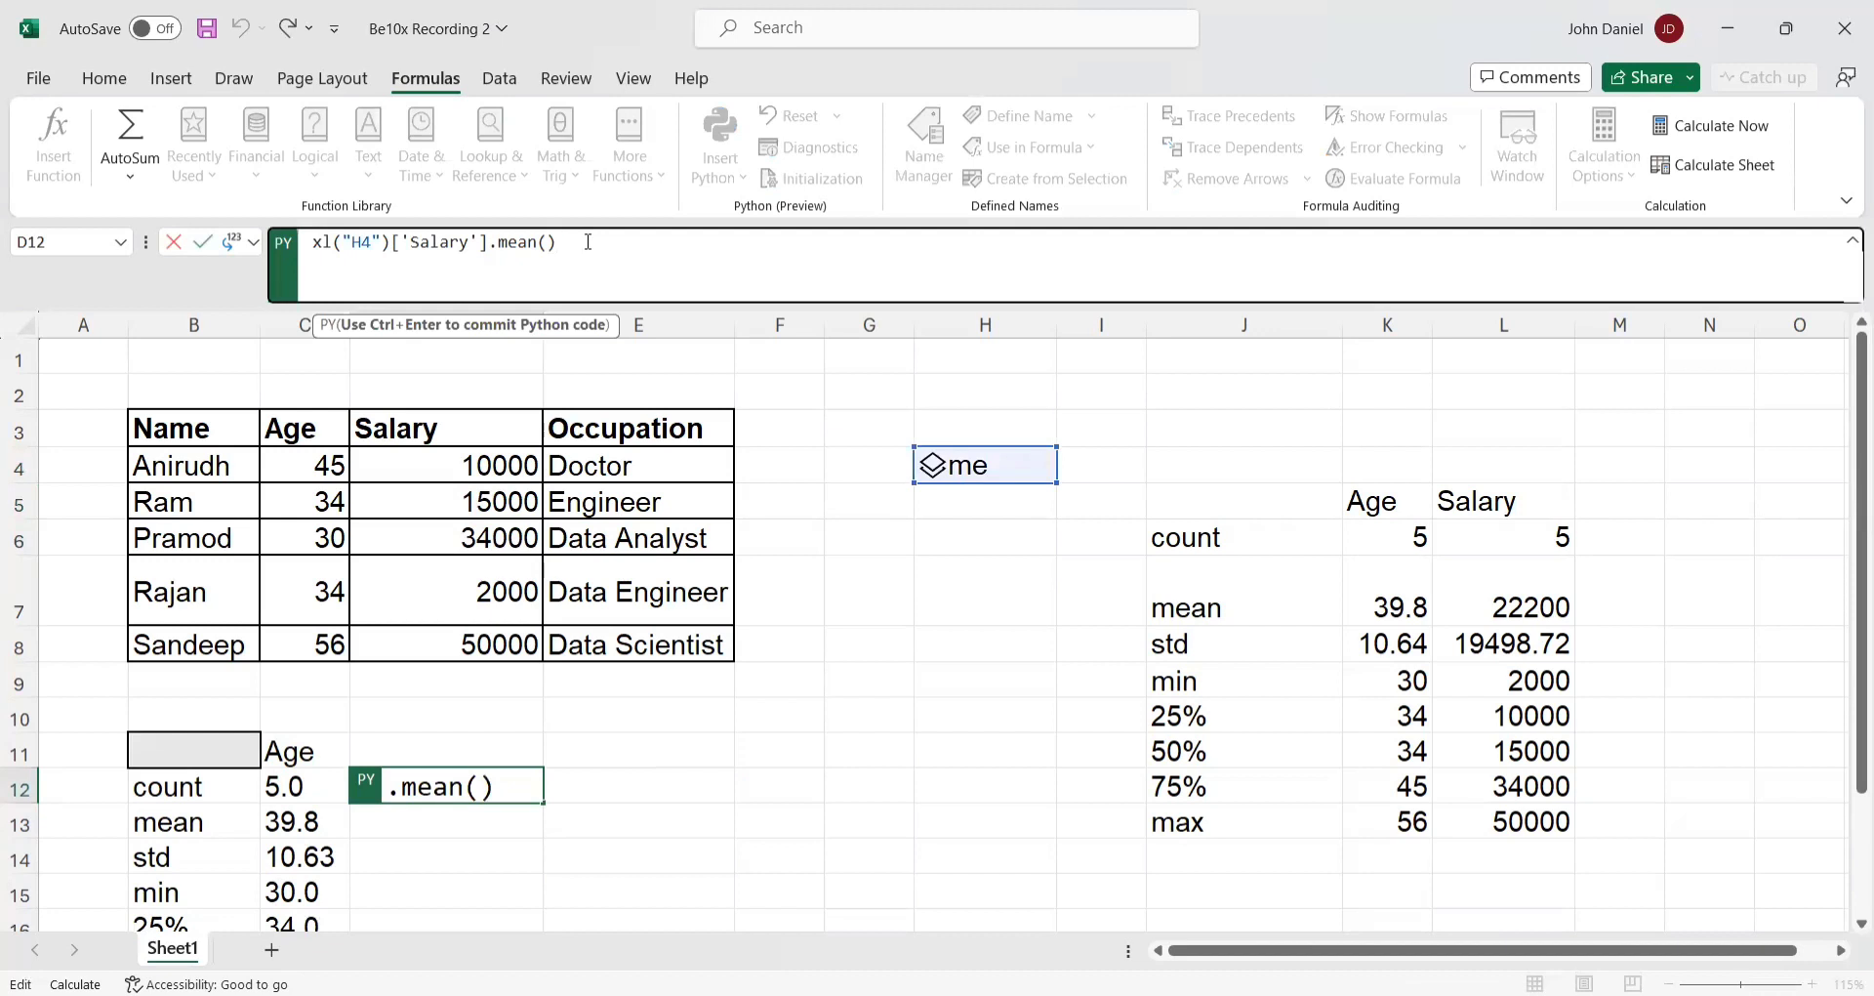
key("Return")
key("BackSpace")
left_click(866, 423)
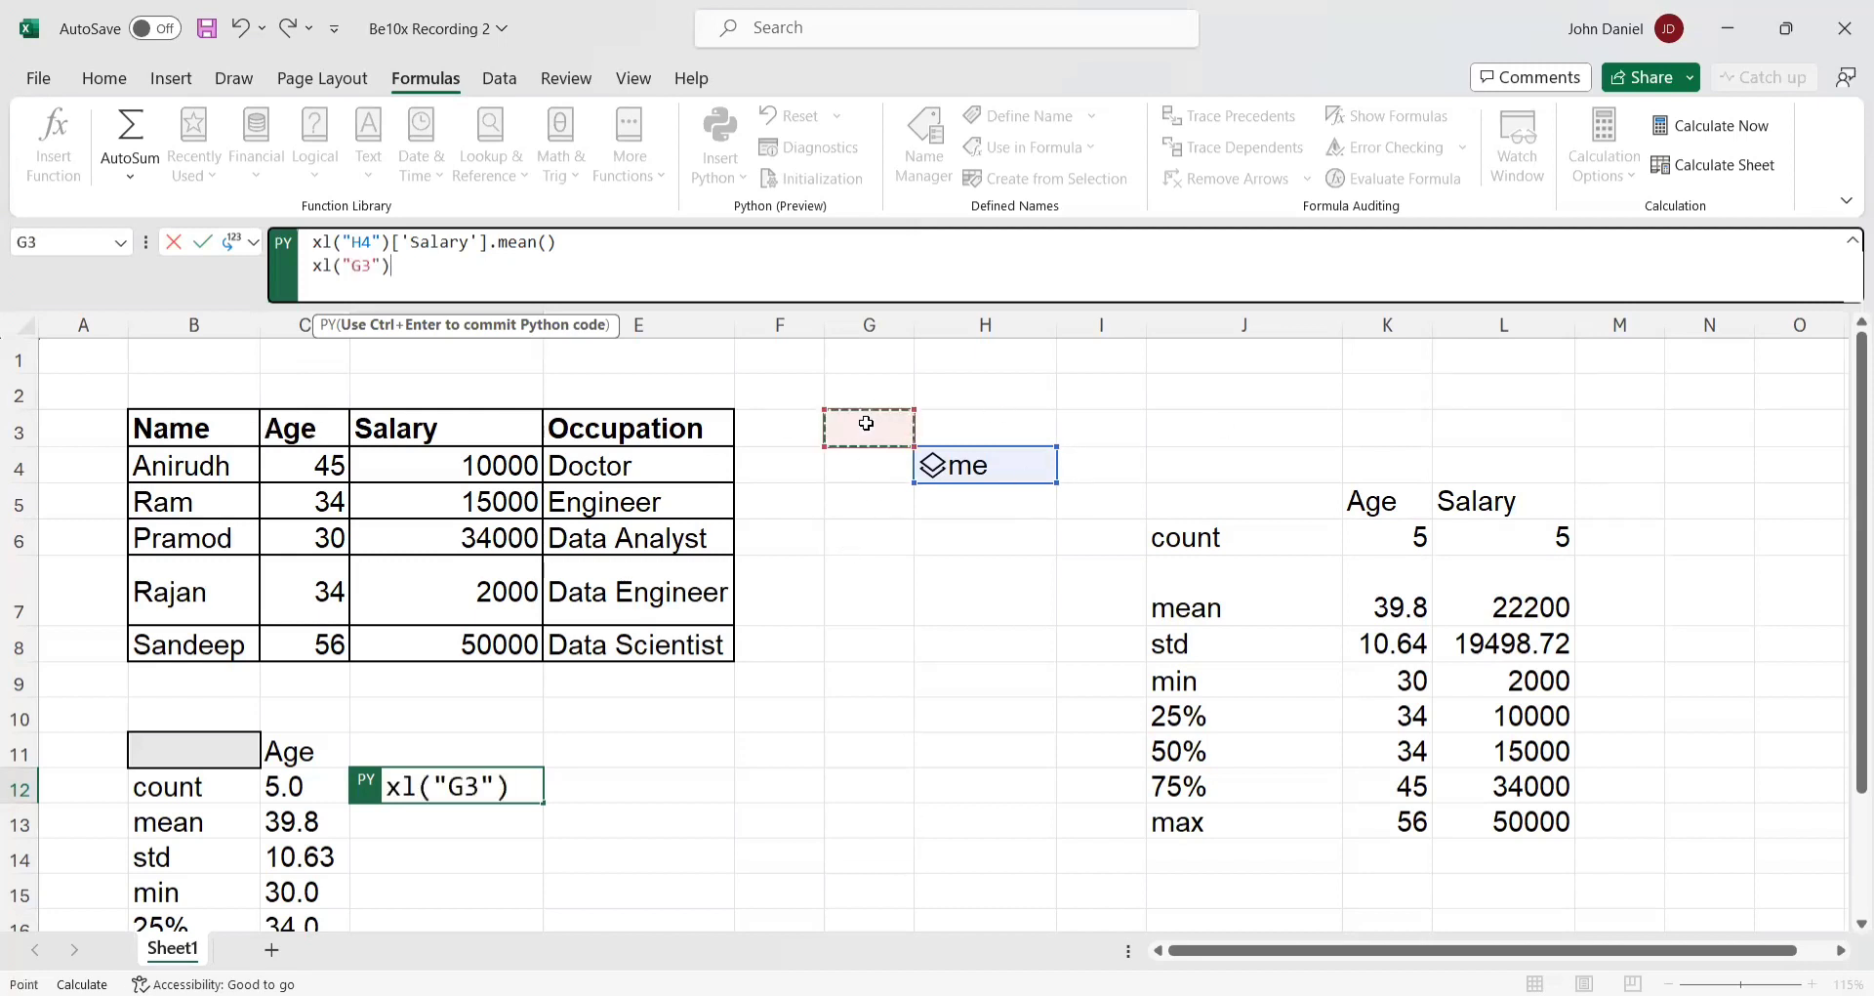
key("shift+Right")
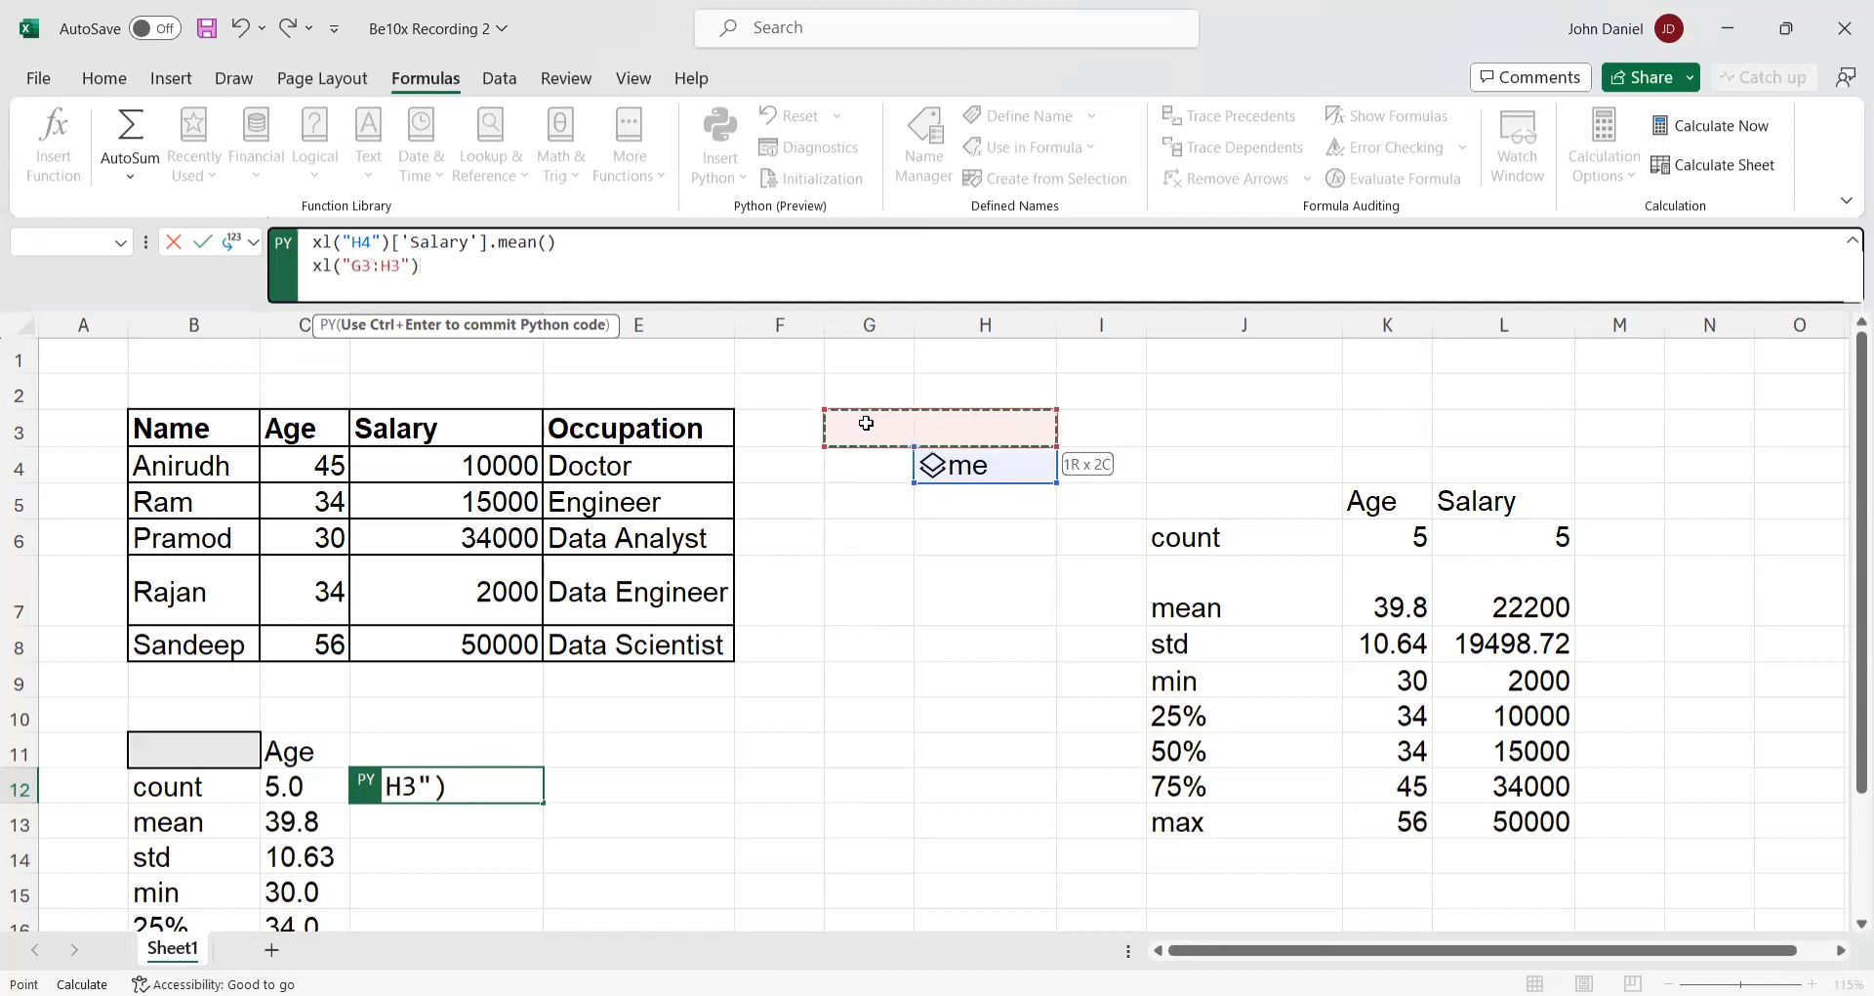
key("shift+Right")
key("shift+Right")
type("+")
key("shift+Down")
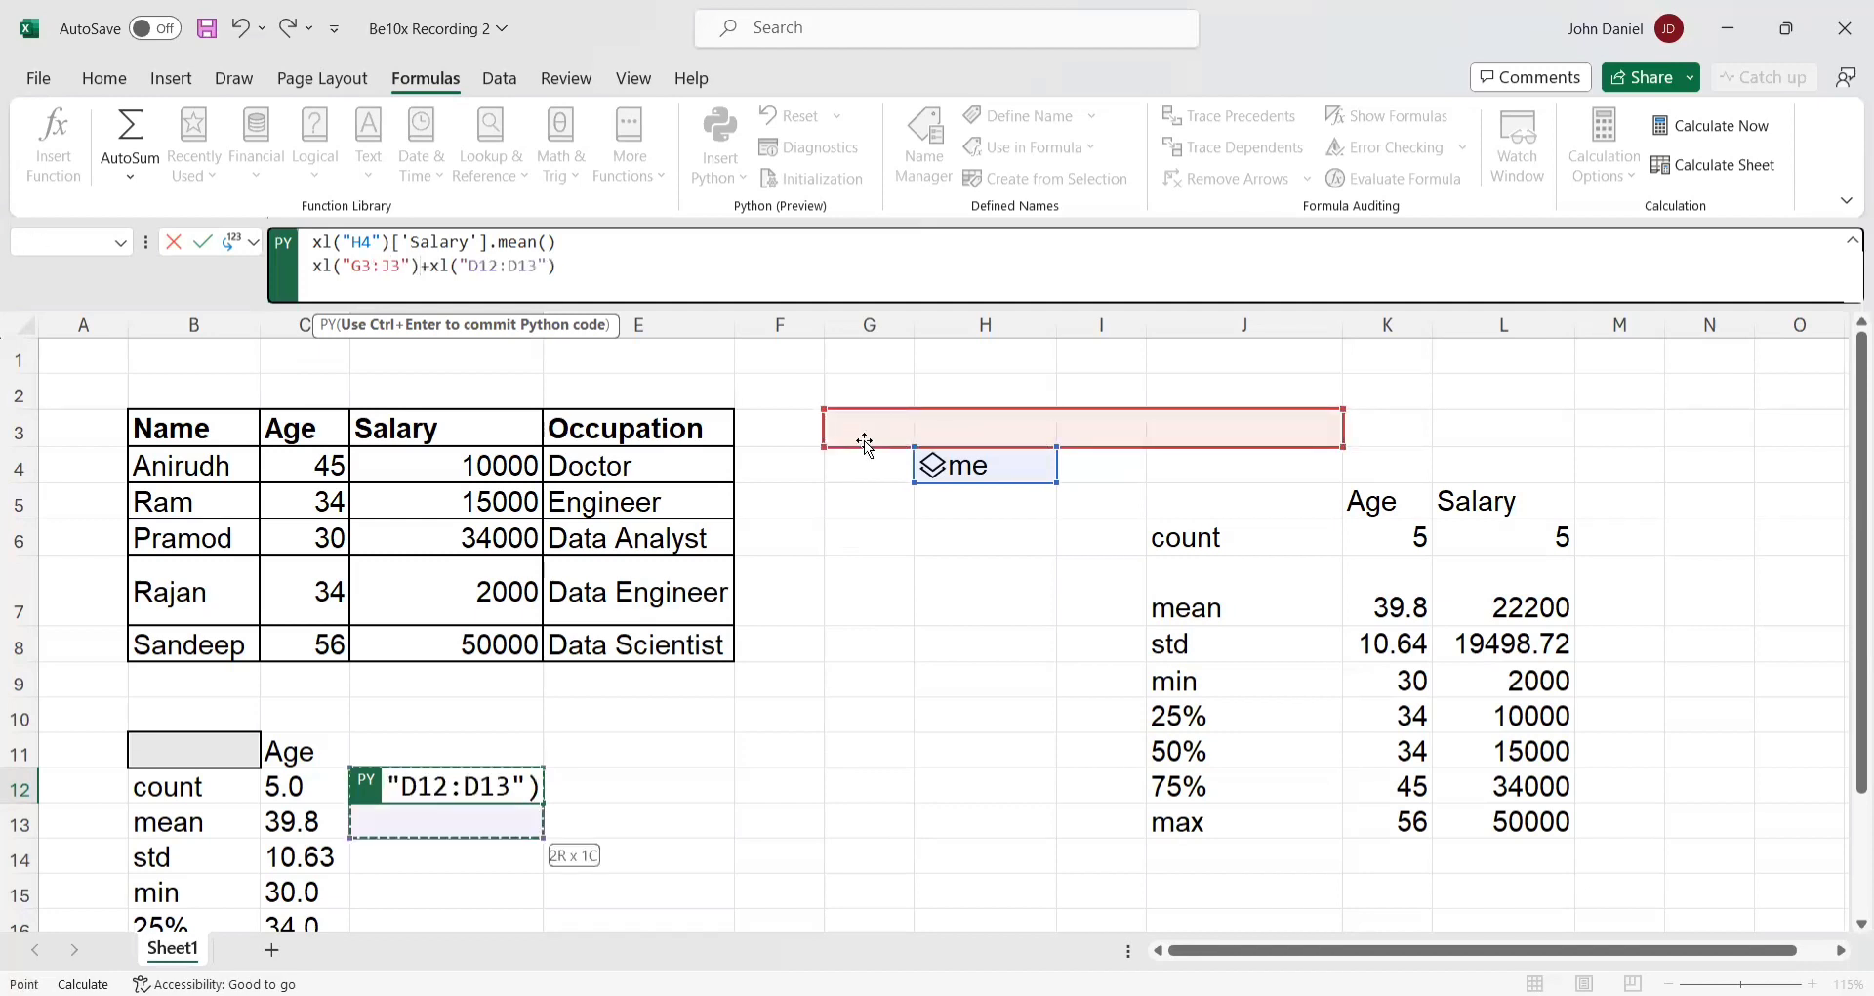
key("ctrl+Return")
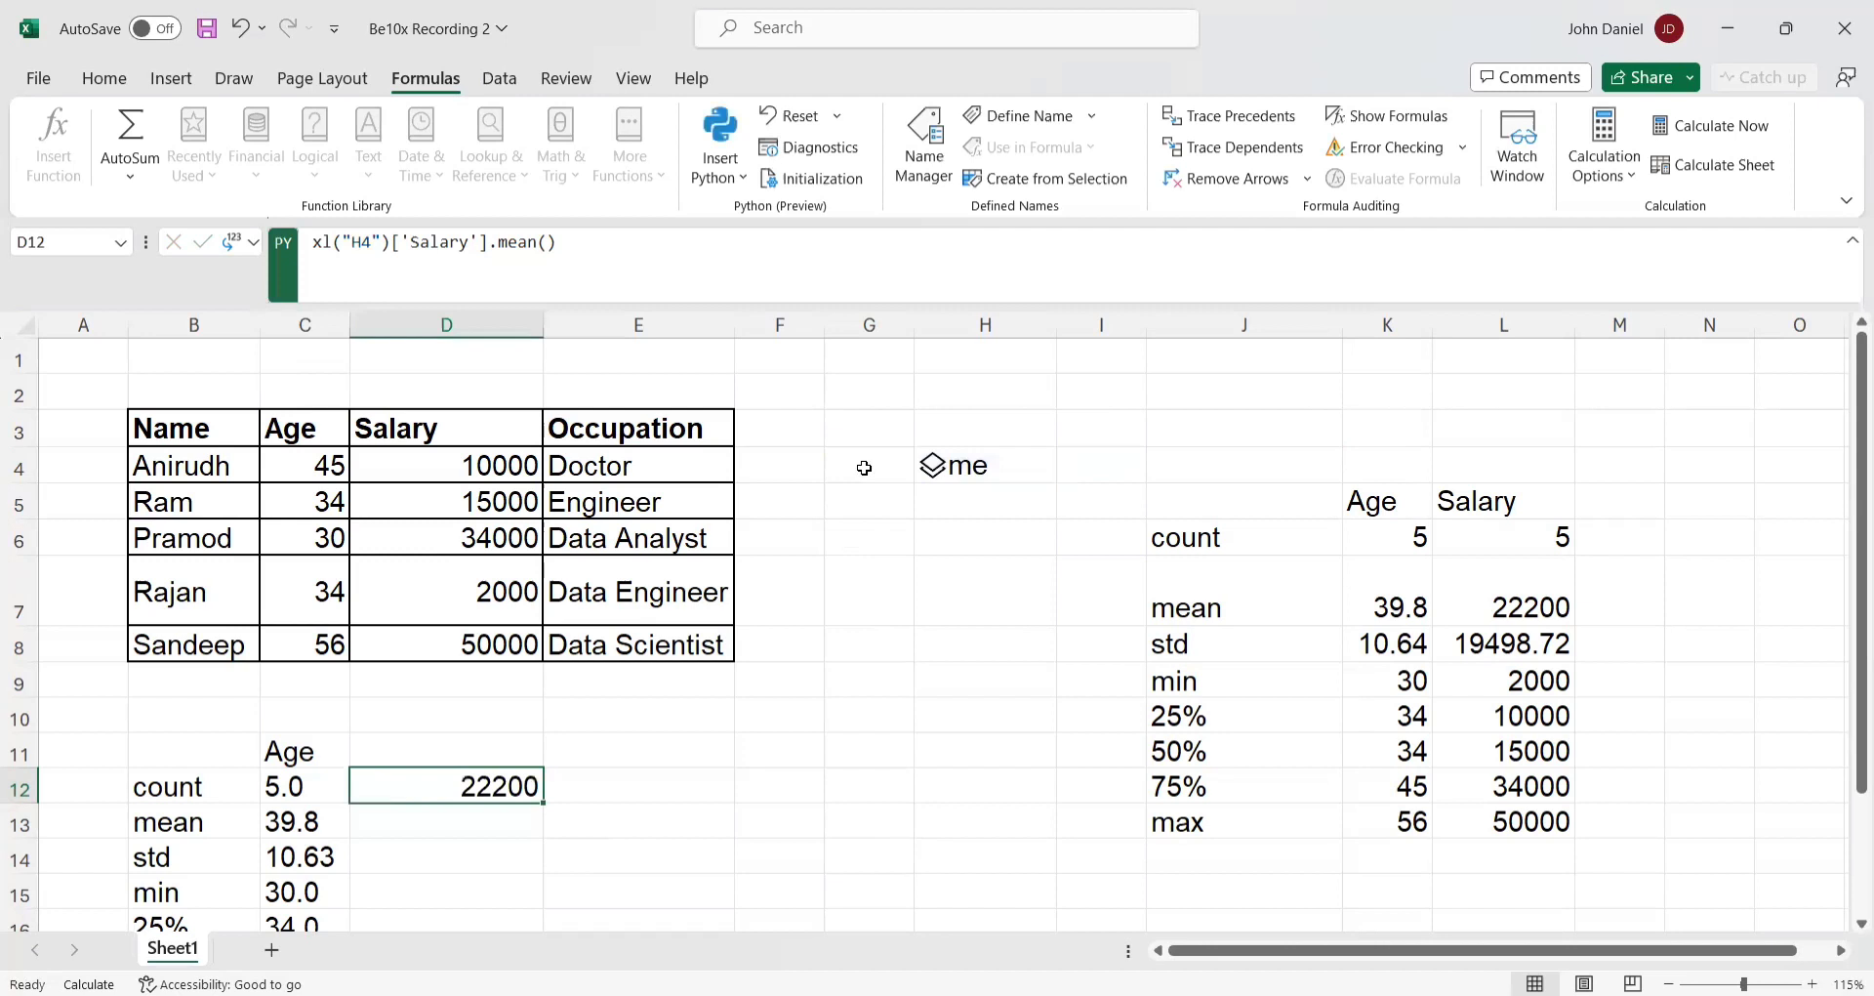
left_click(865, 465)
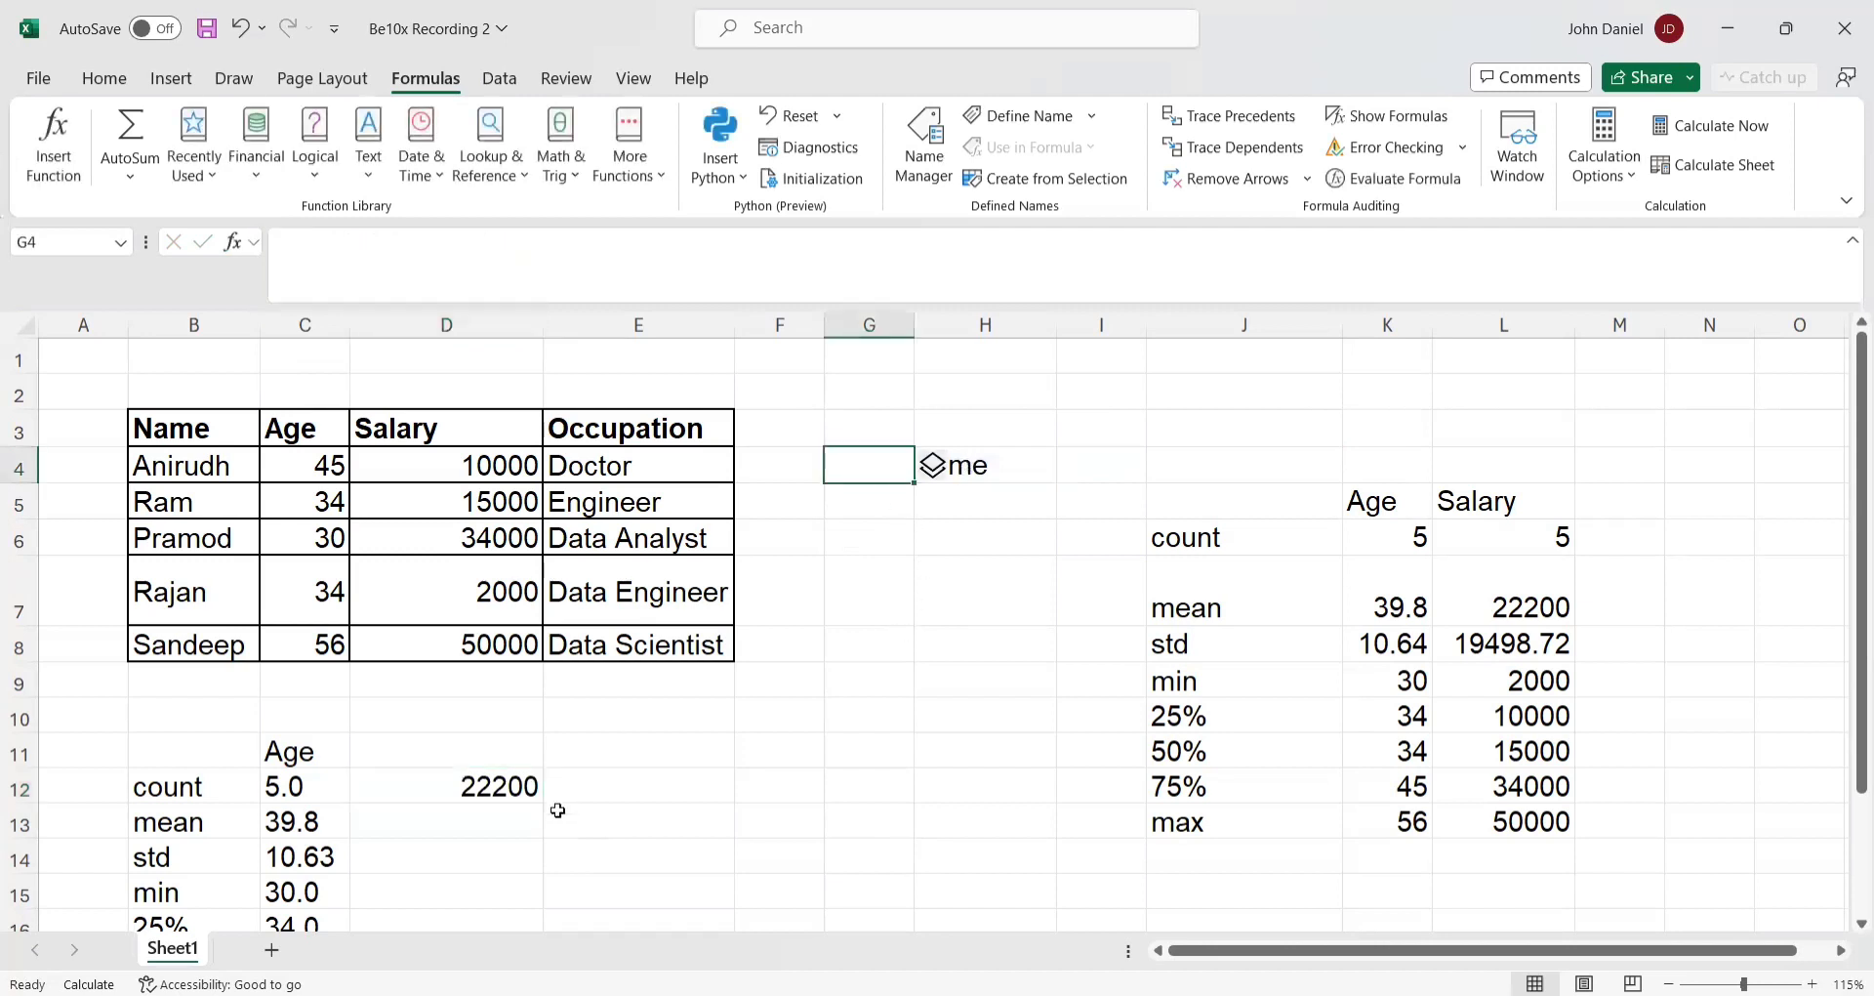
left_click(337, 389)
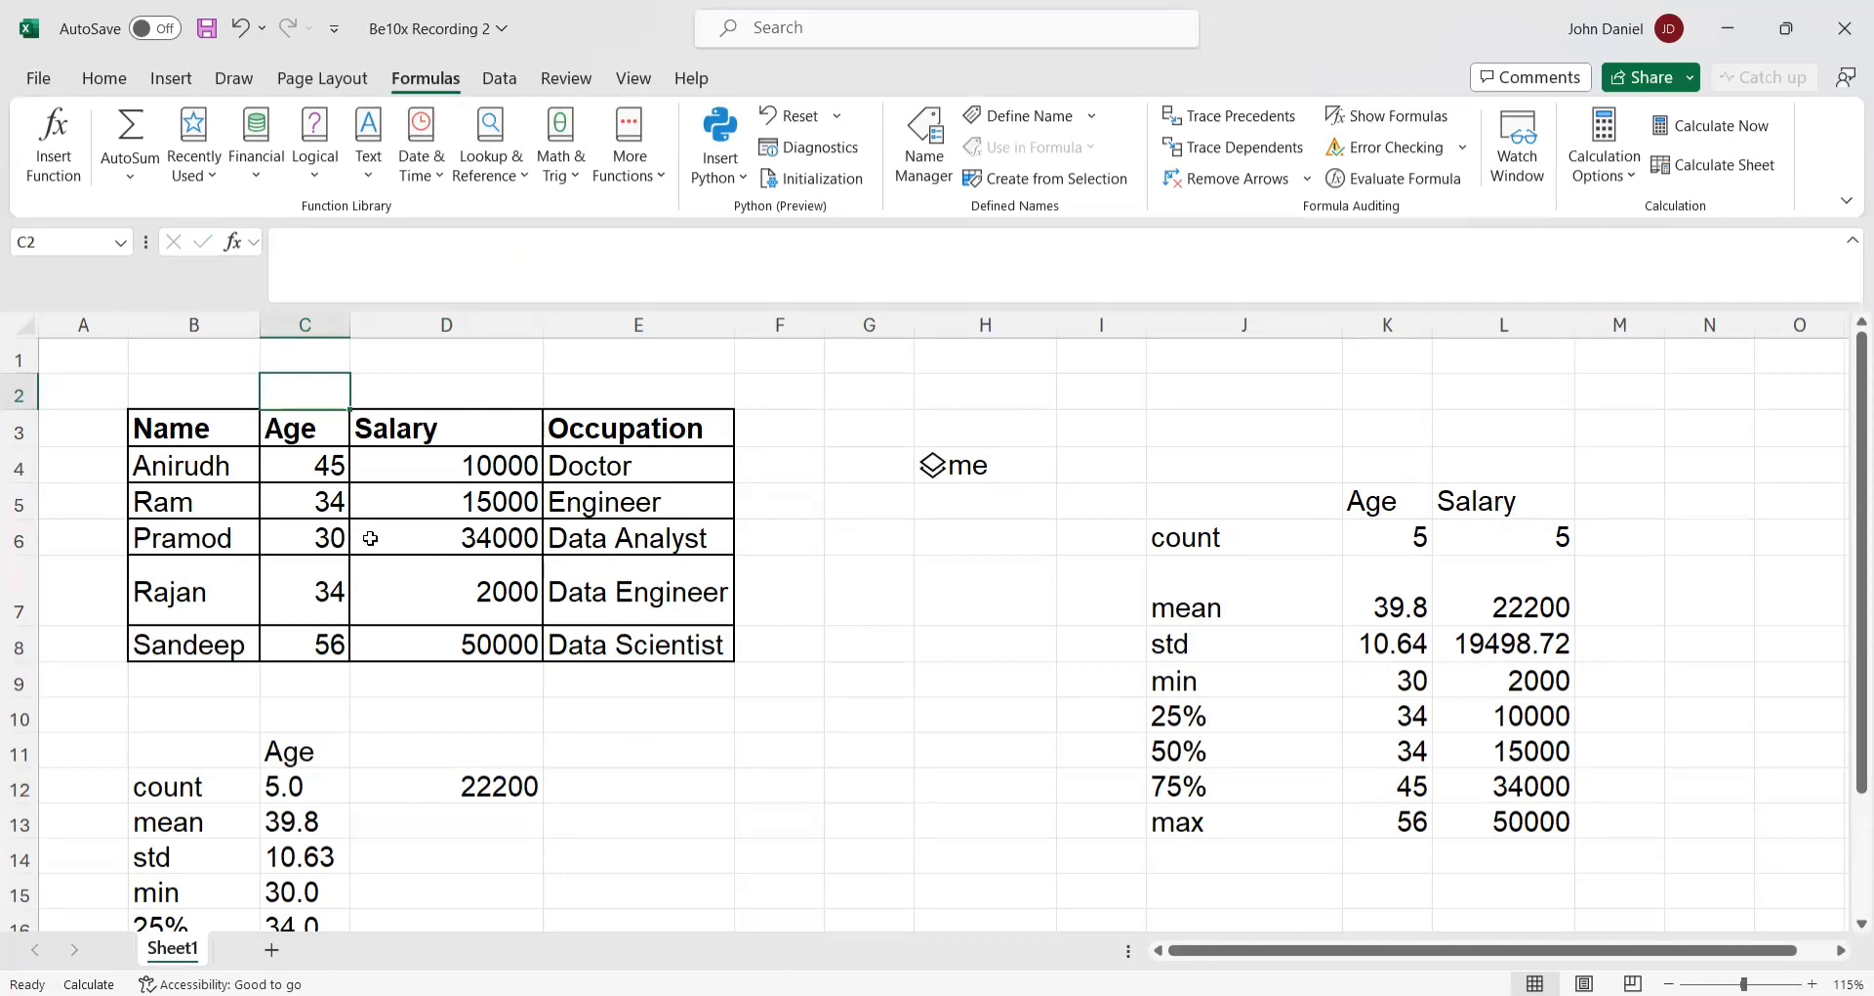
scroll(475, 530, "down", 1)
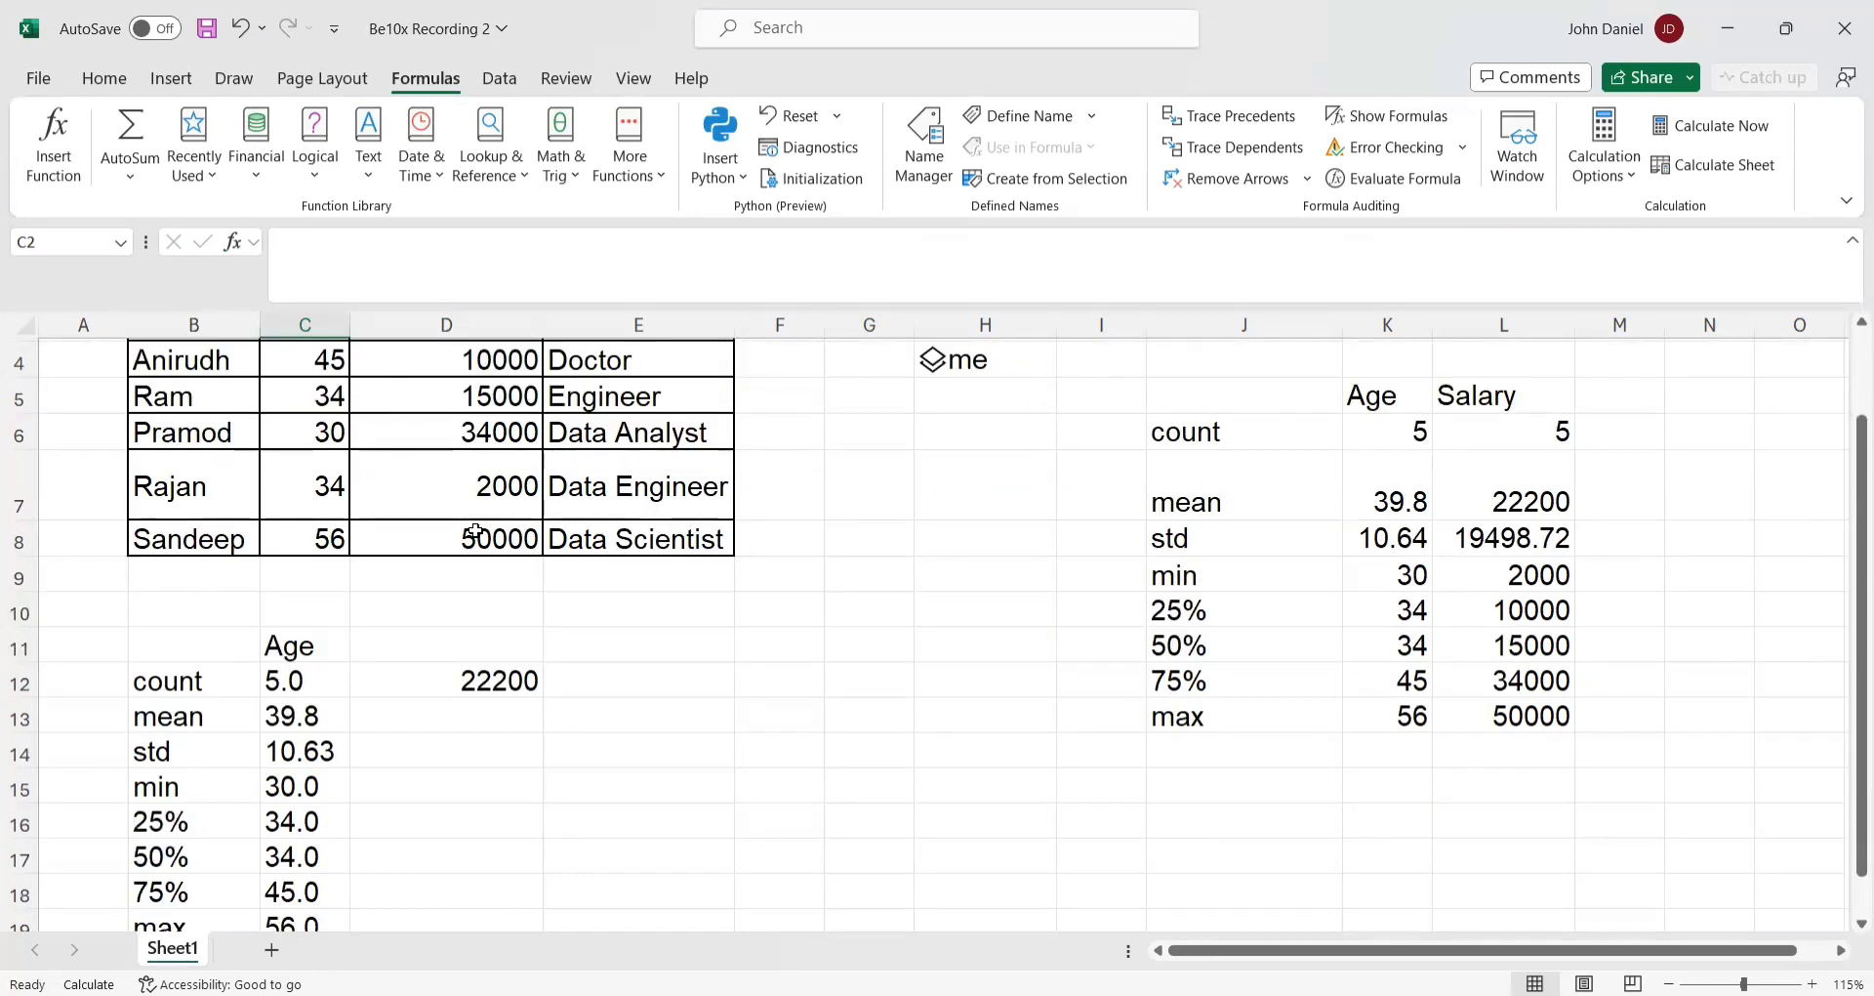
- Review the Python DataFrame formula in cell H4 alongside the source table and the computed statistics
scroll(476, 530, "up", 1)
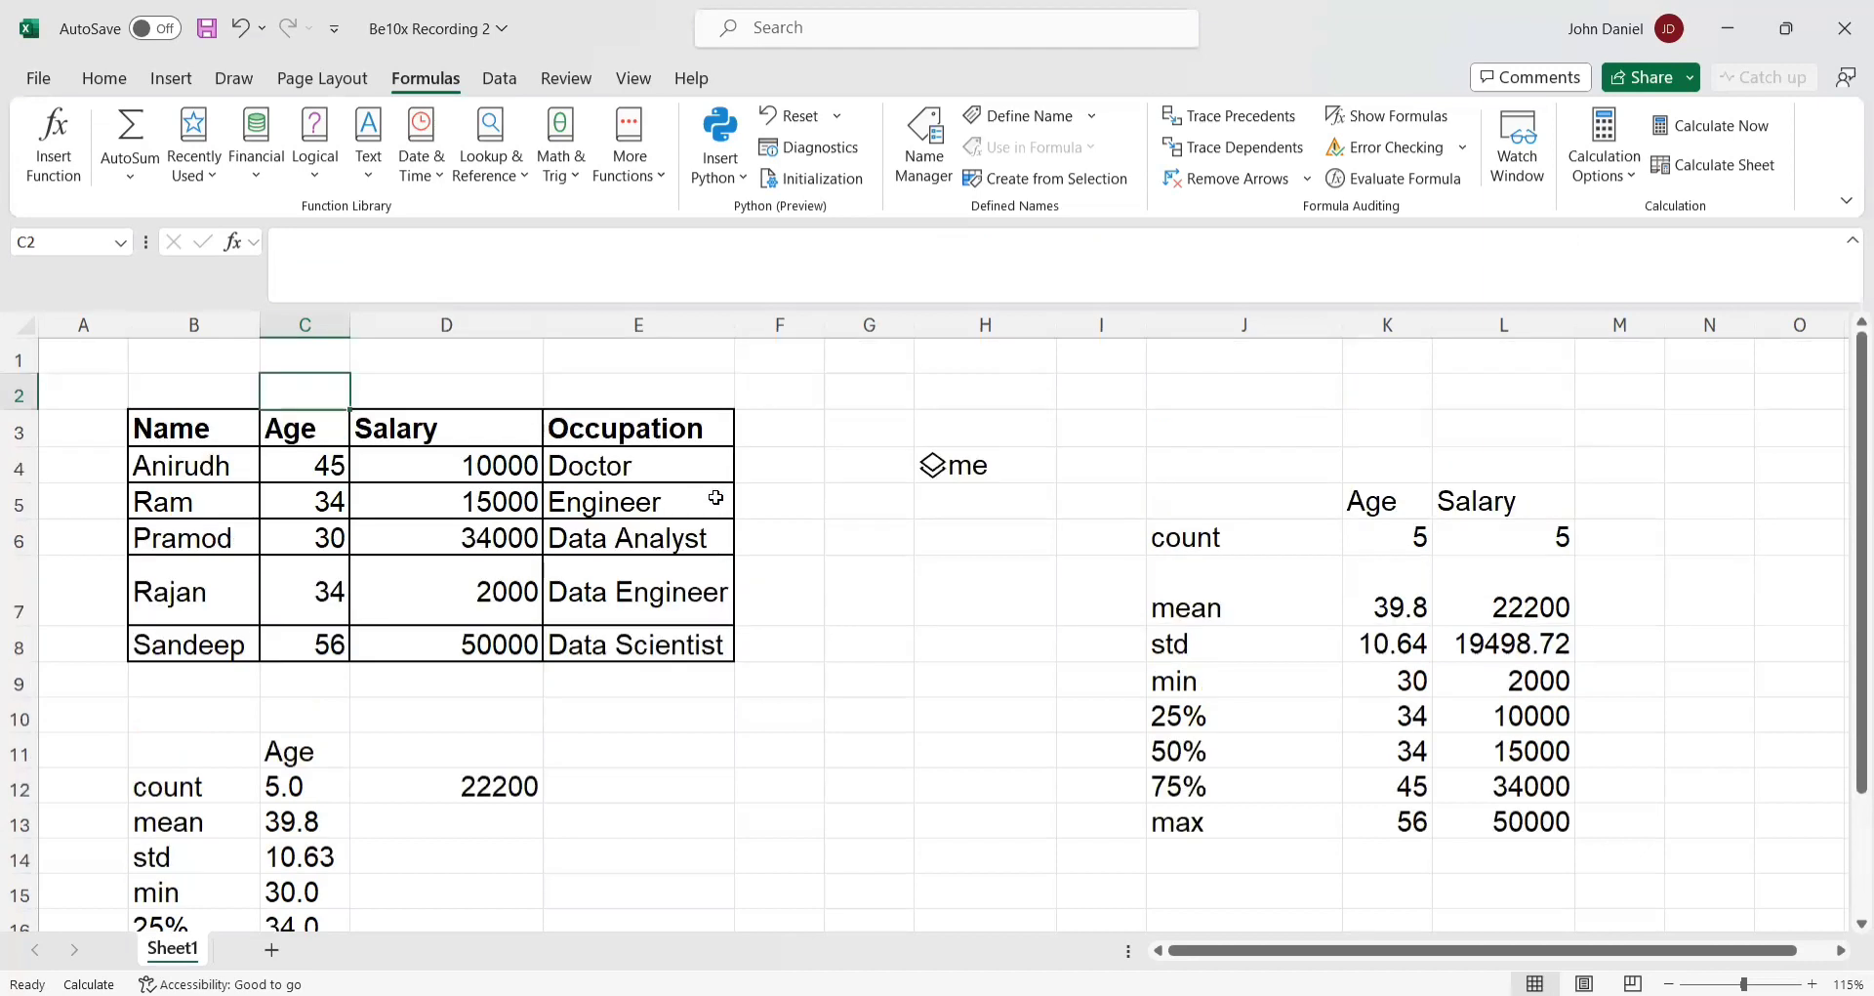
left_click(981, 464)
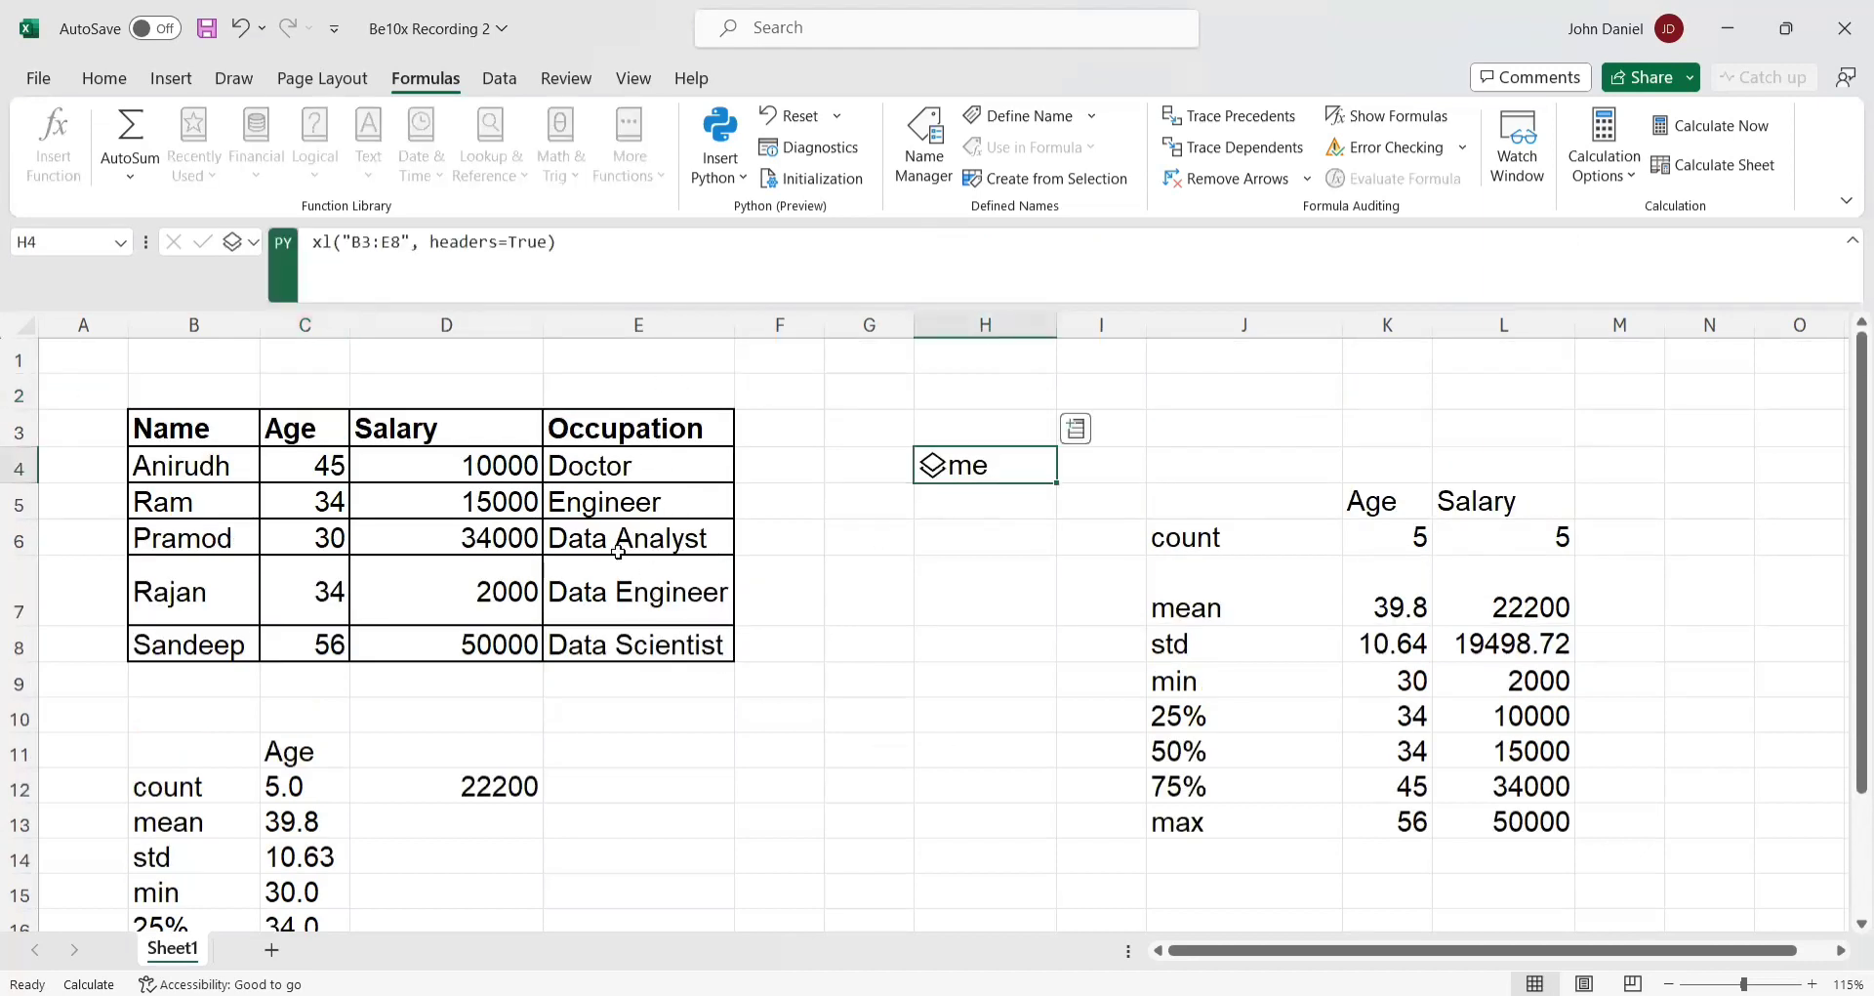
left_click(862, 355)
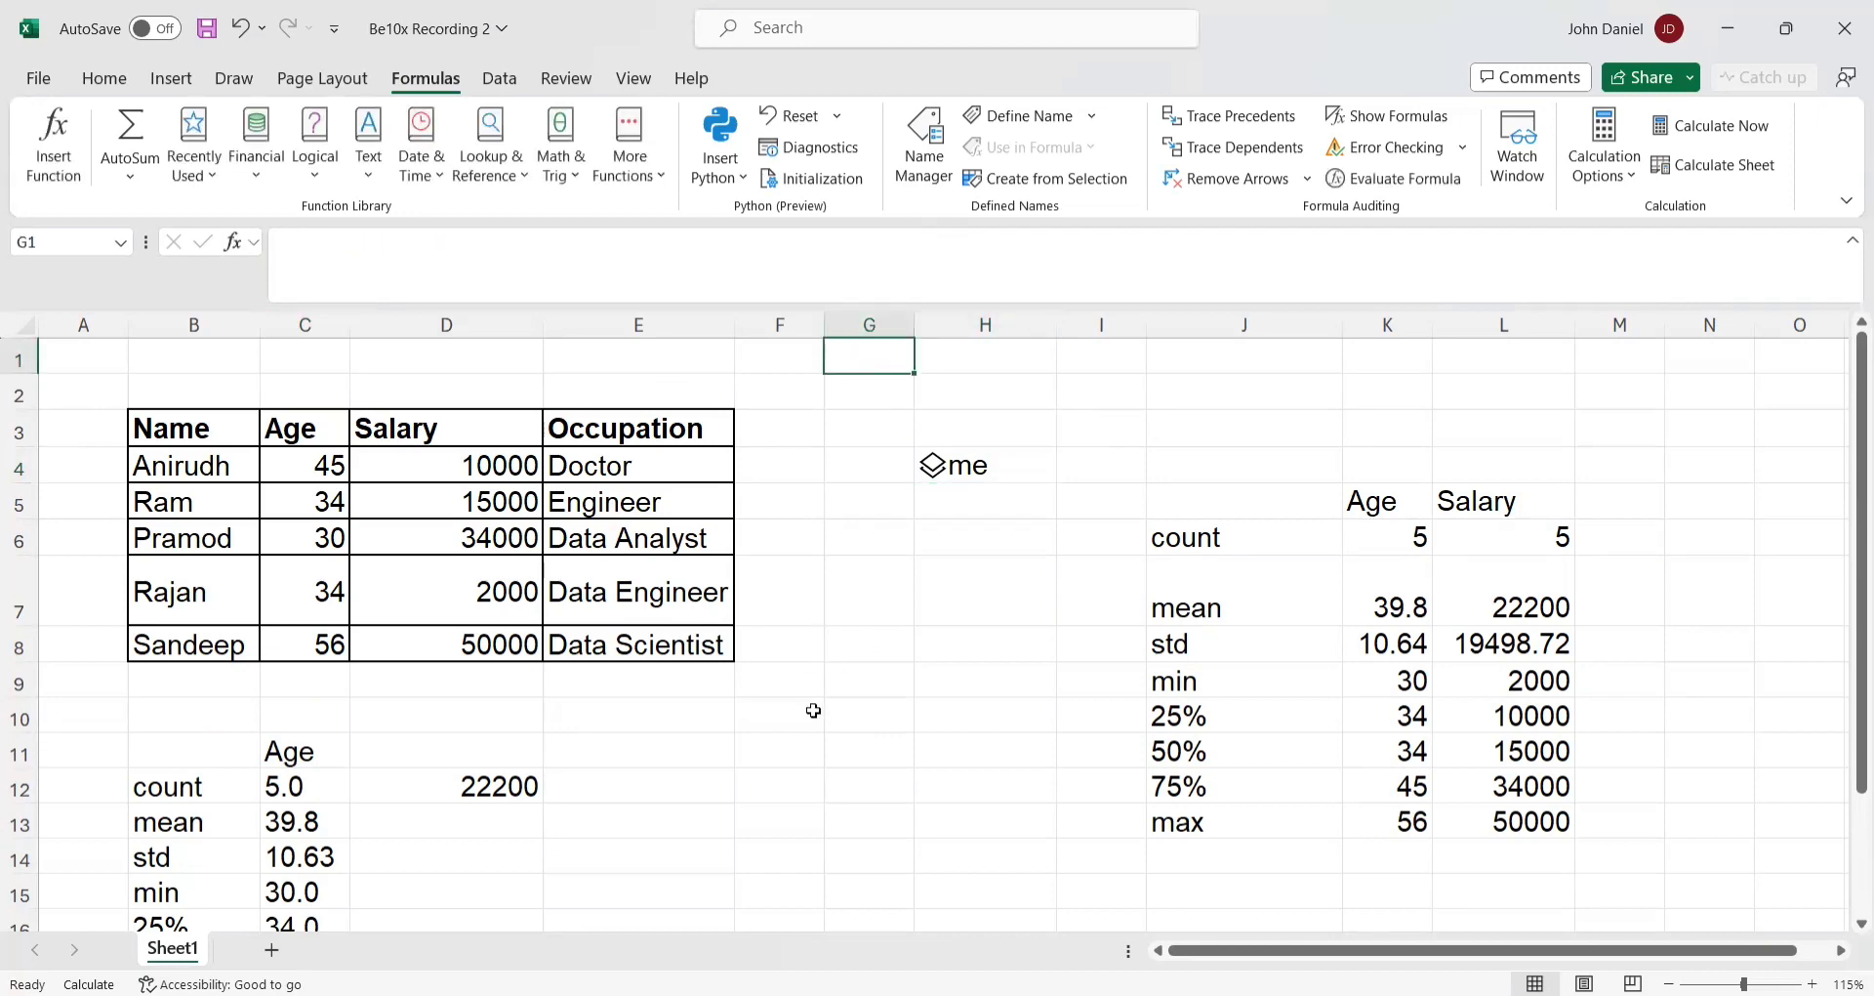
scroll(813, 710, "down", 2)
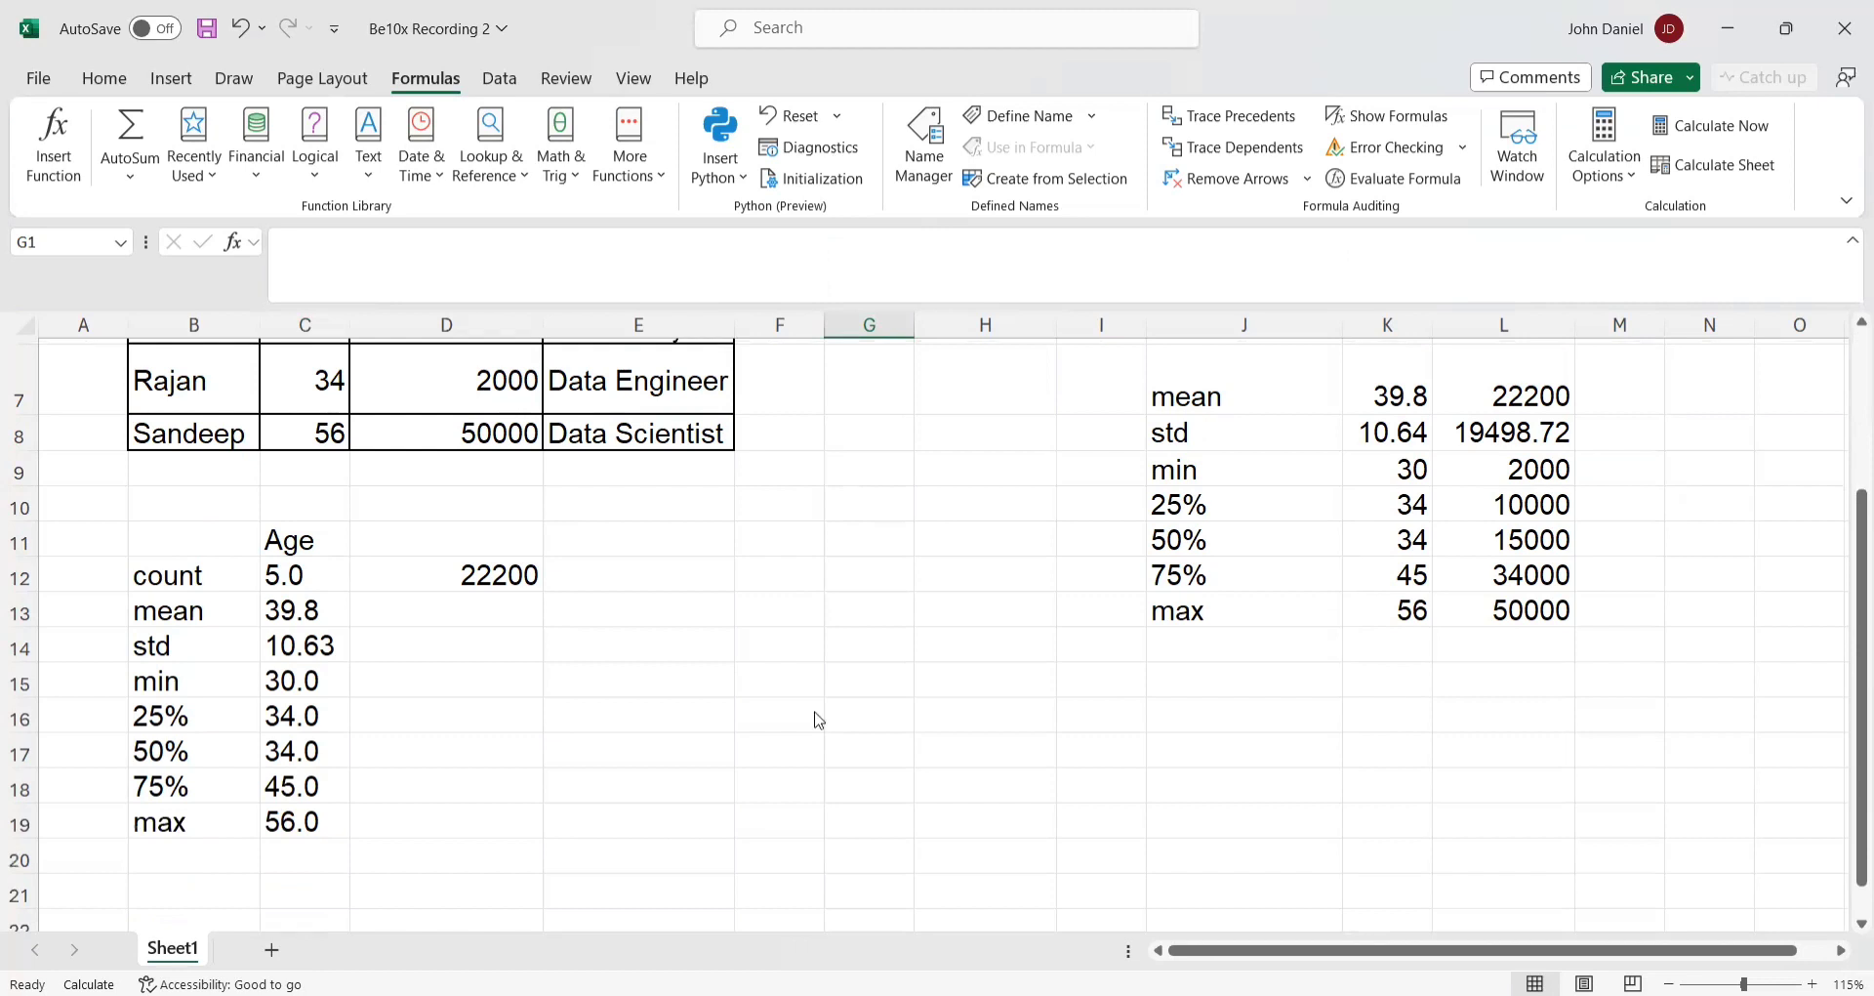
key("alt+Tab")
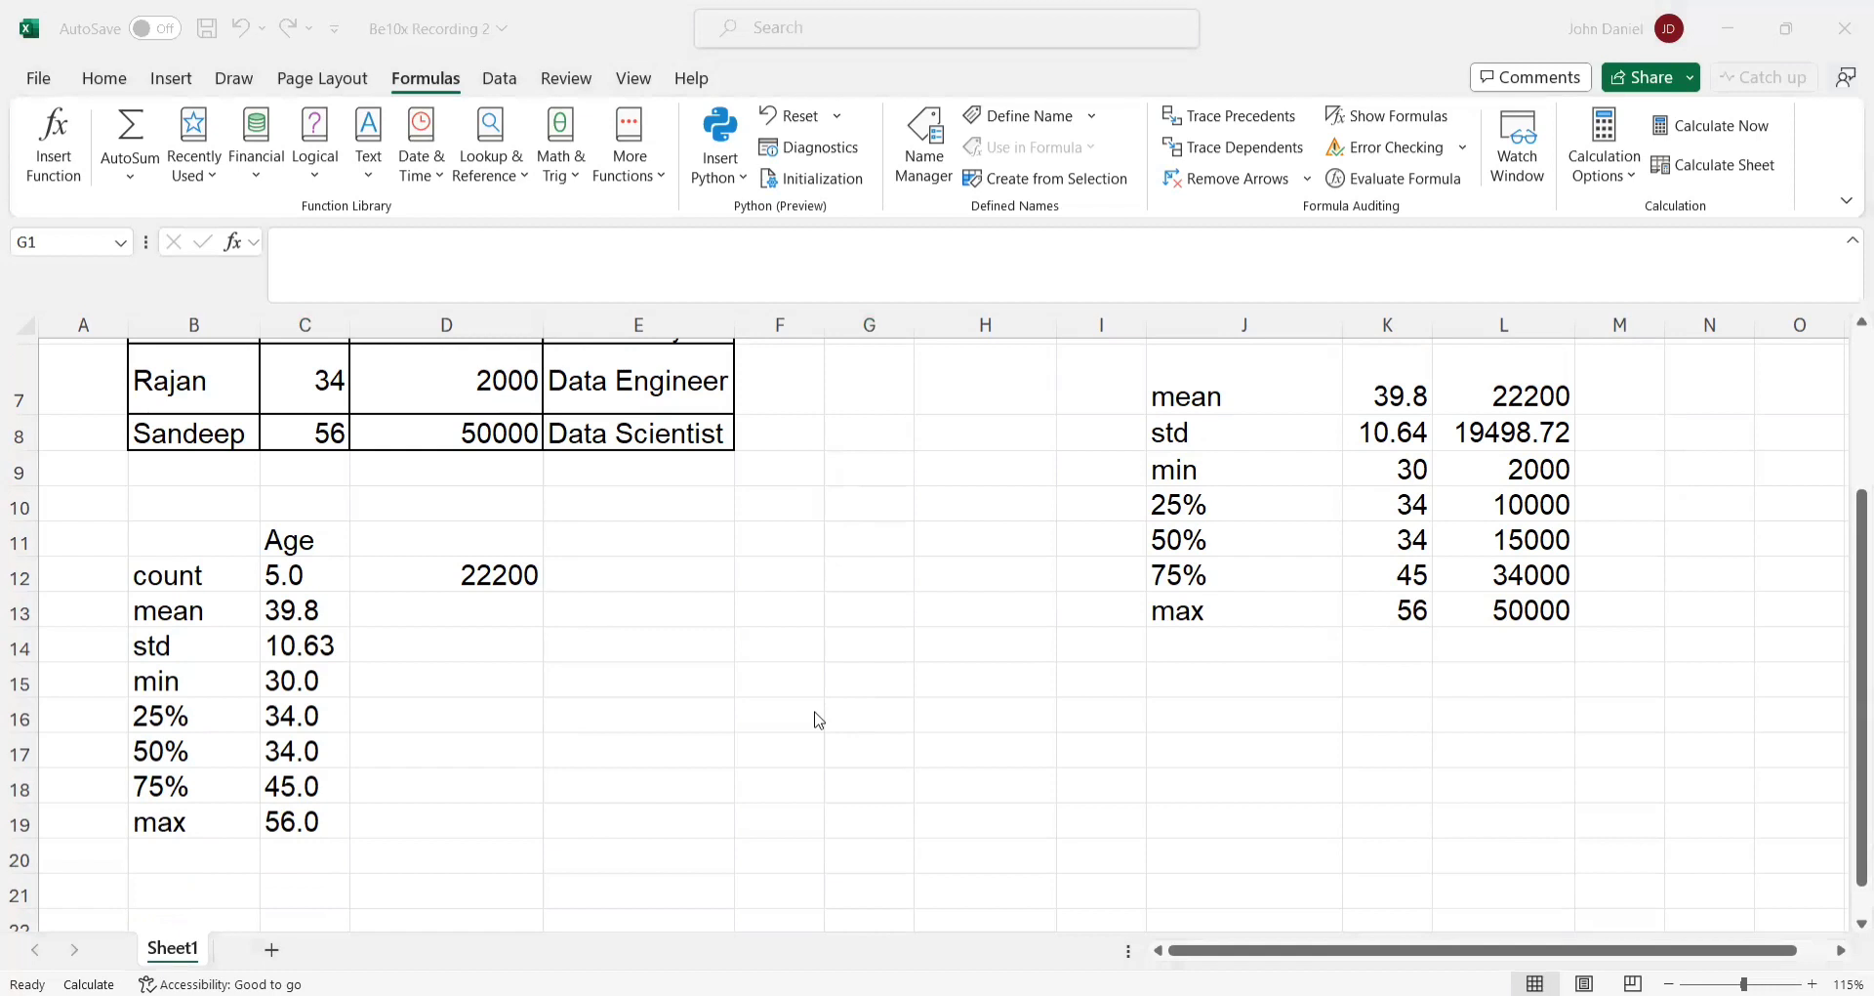
key("alt+Tab")
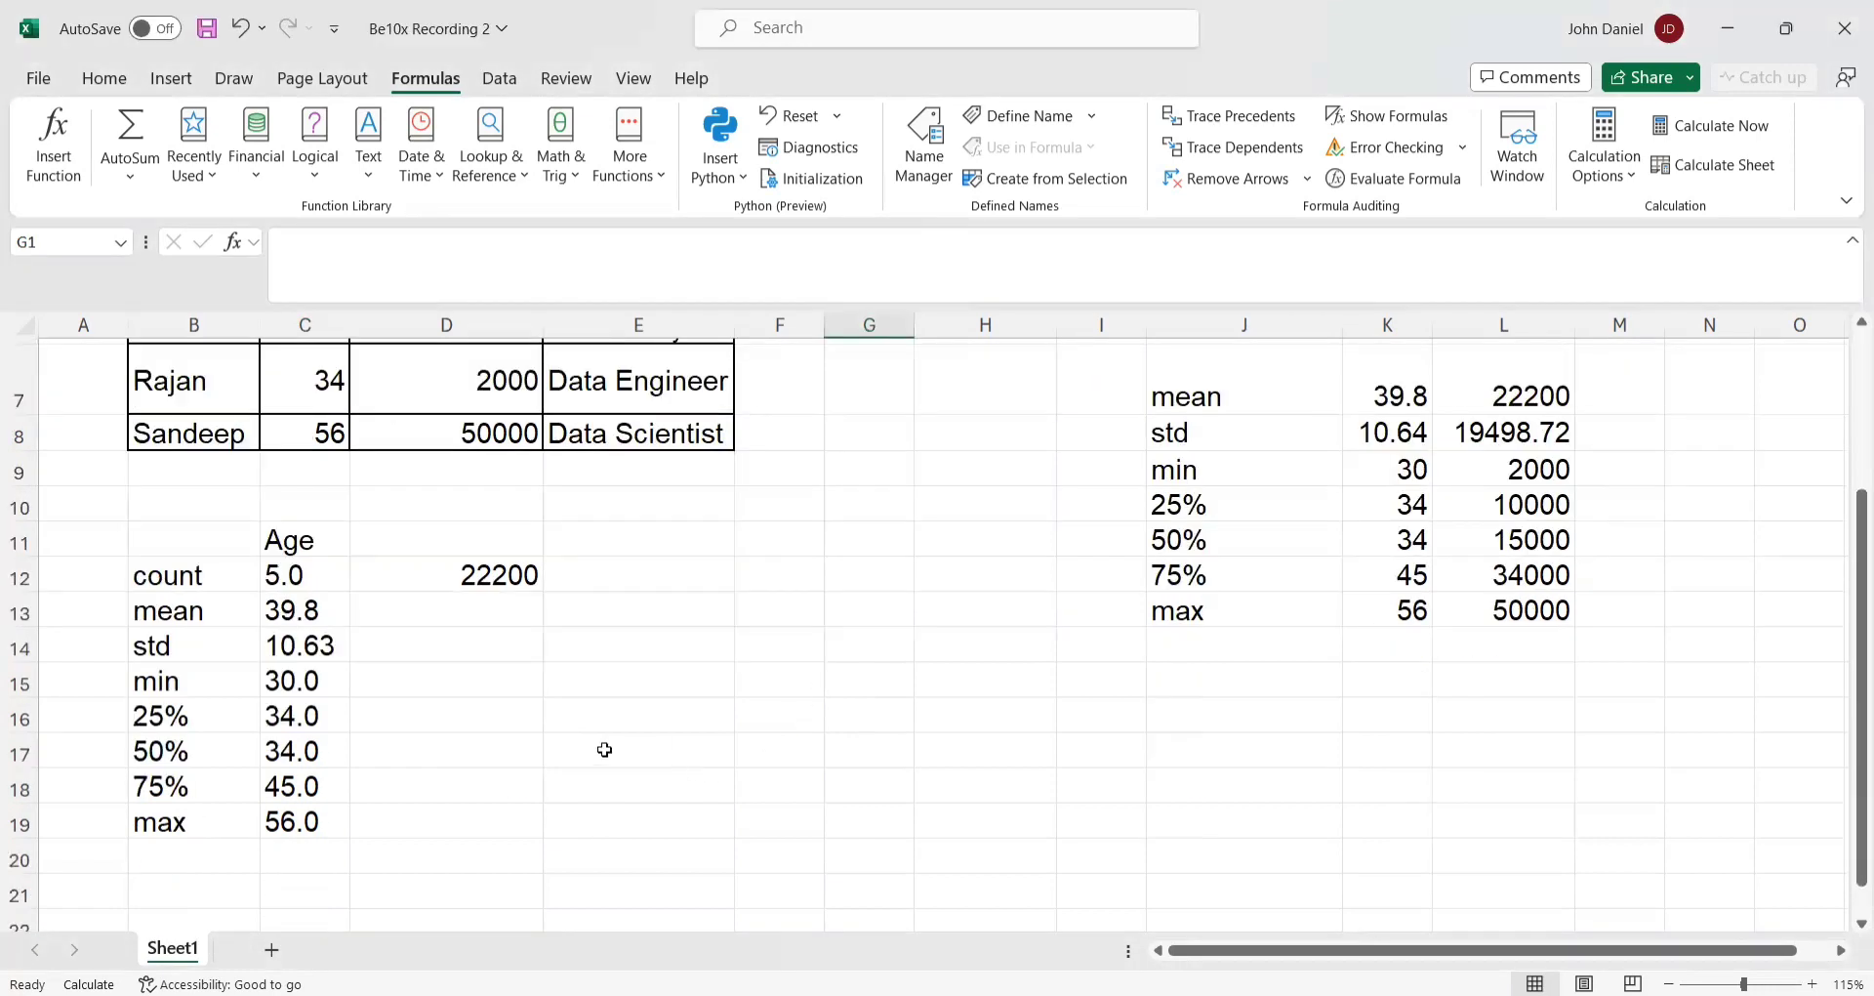
- Enter the Python formula xl("H4")['Occupation'].count() in cell E16 to count the occupations in the DataFrame
left_click(587, 719)
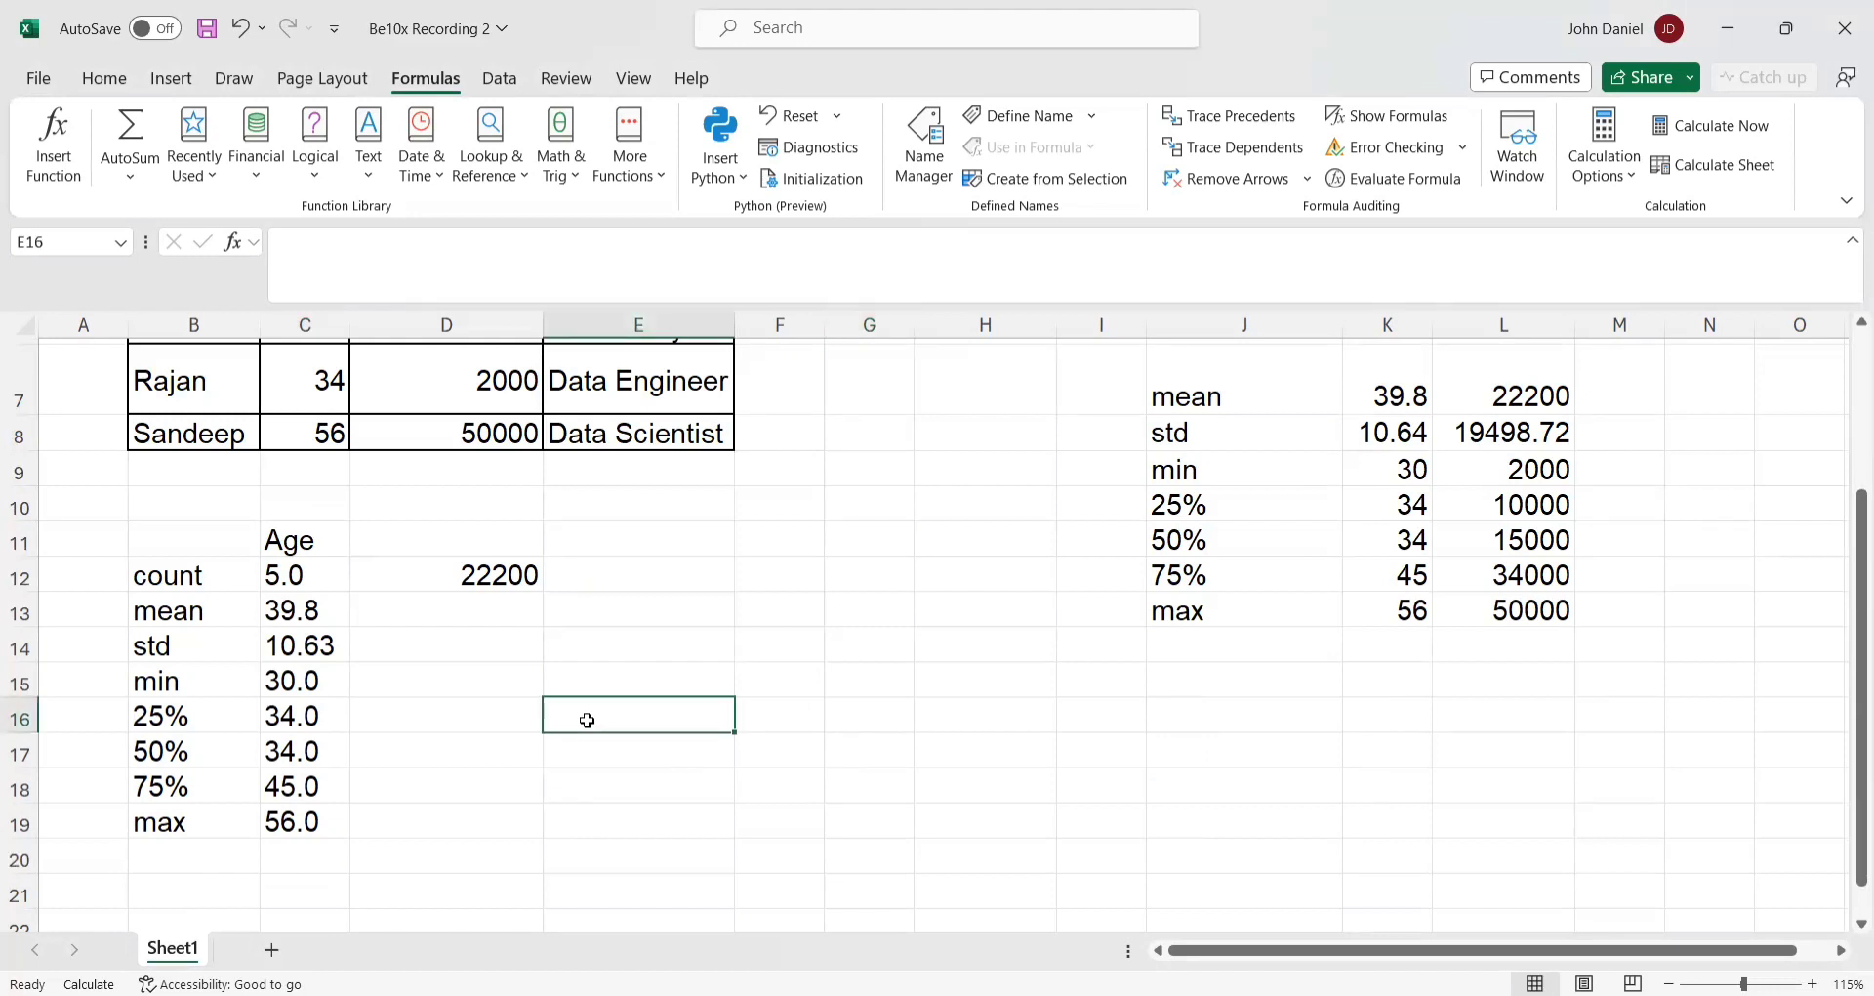
type("=p")
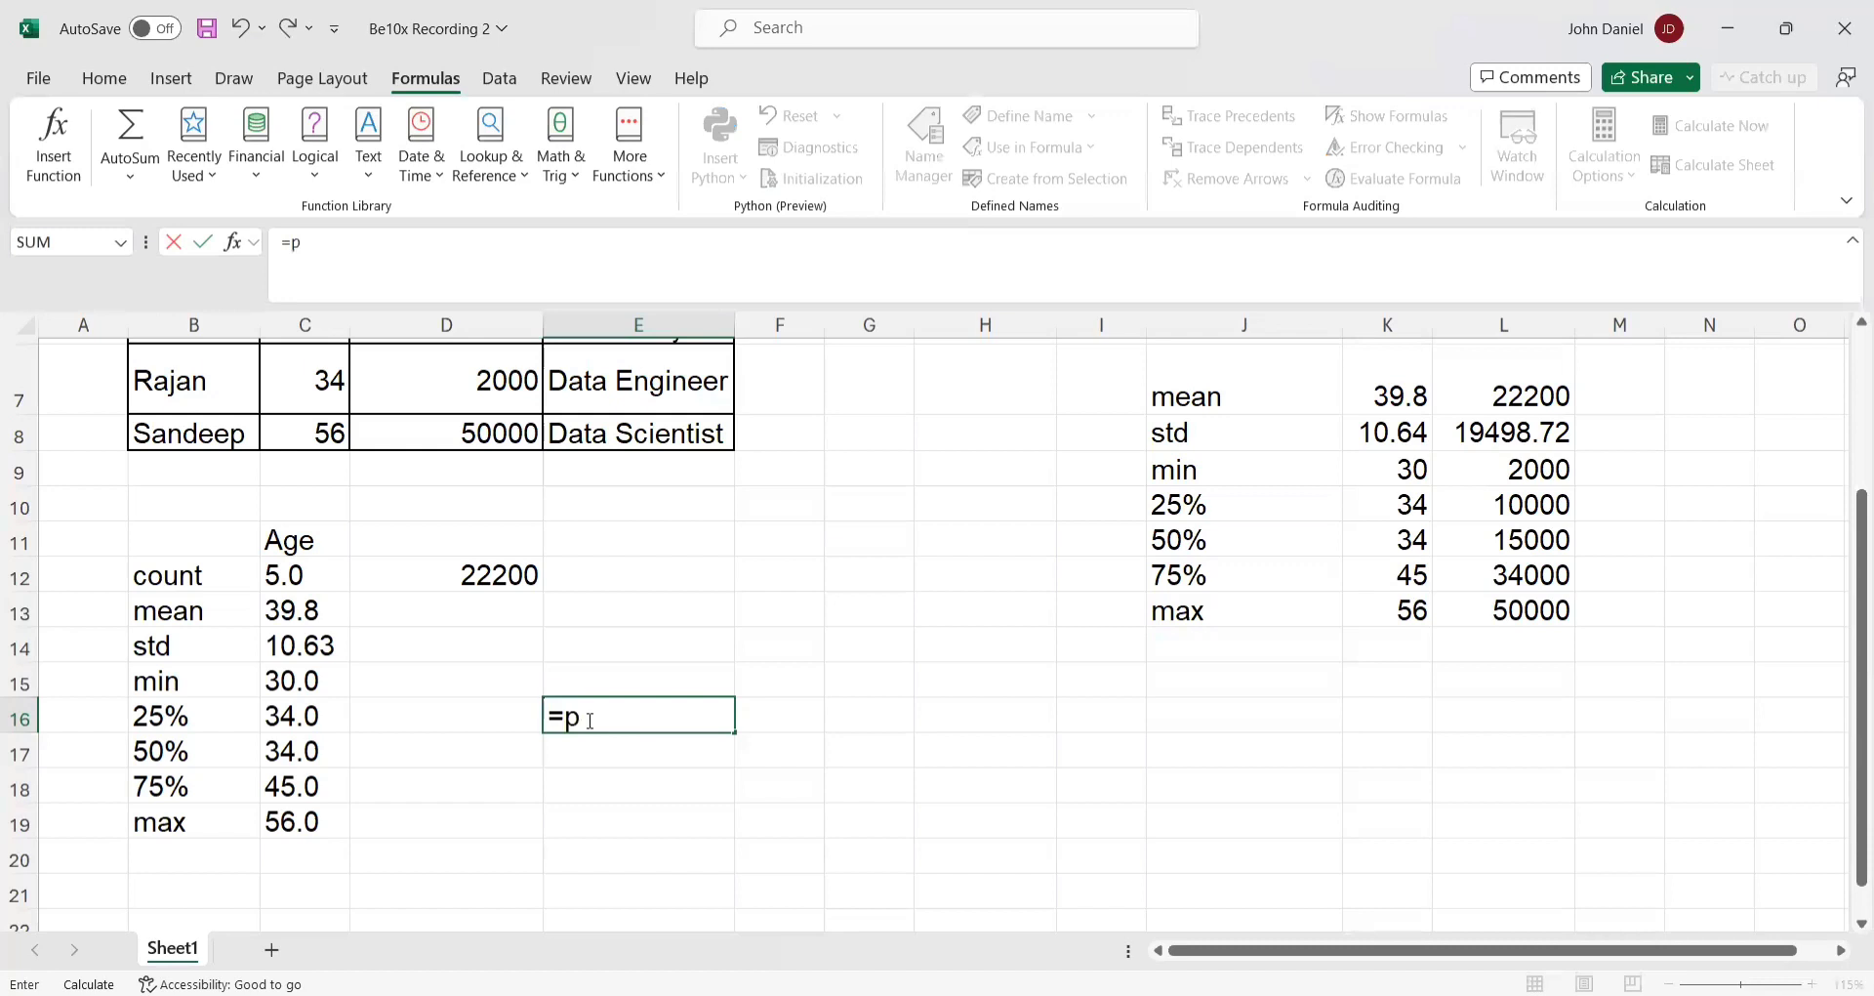
type("y")
key("Tab")
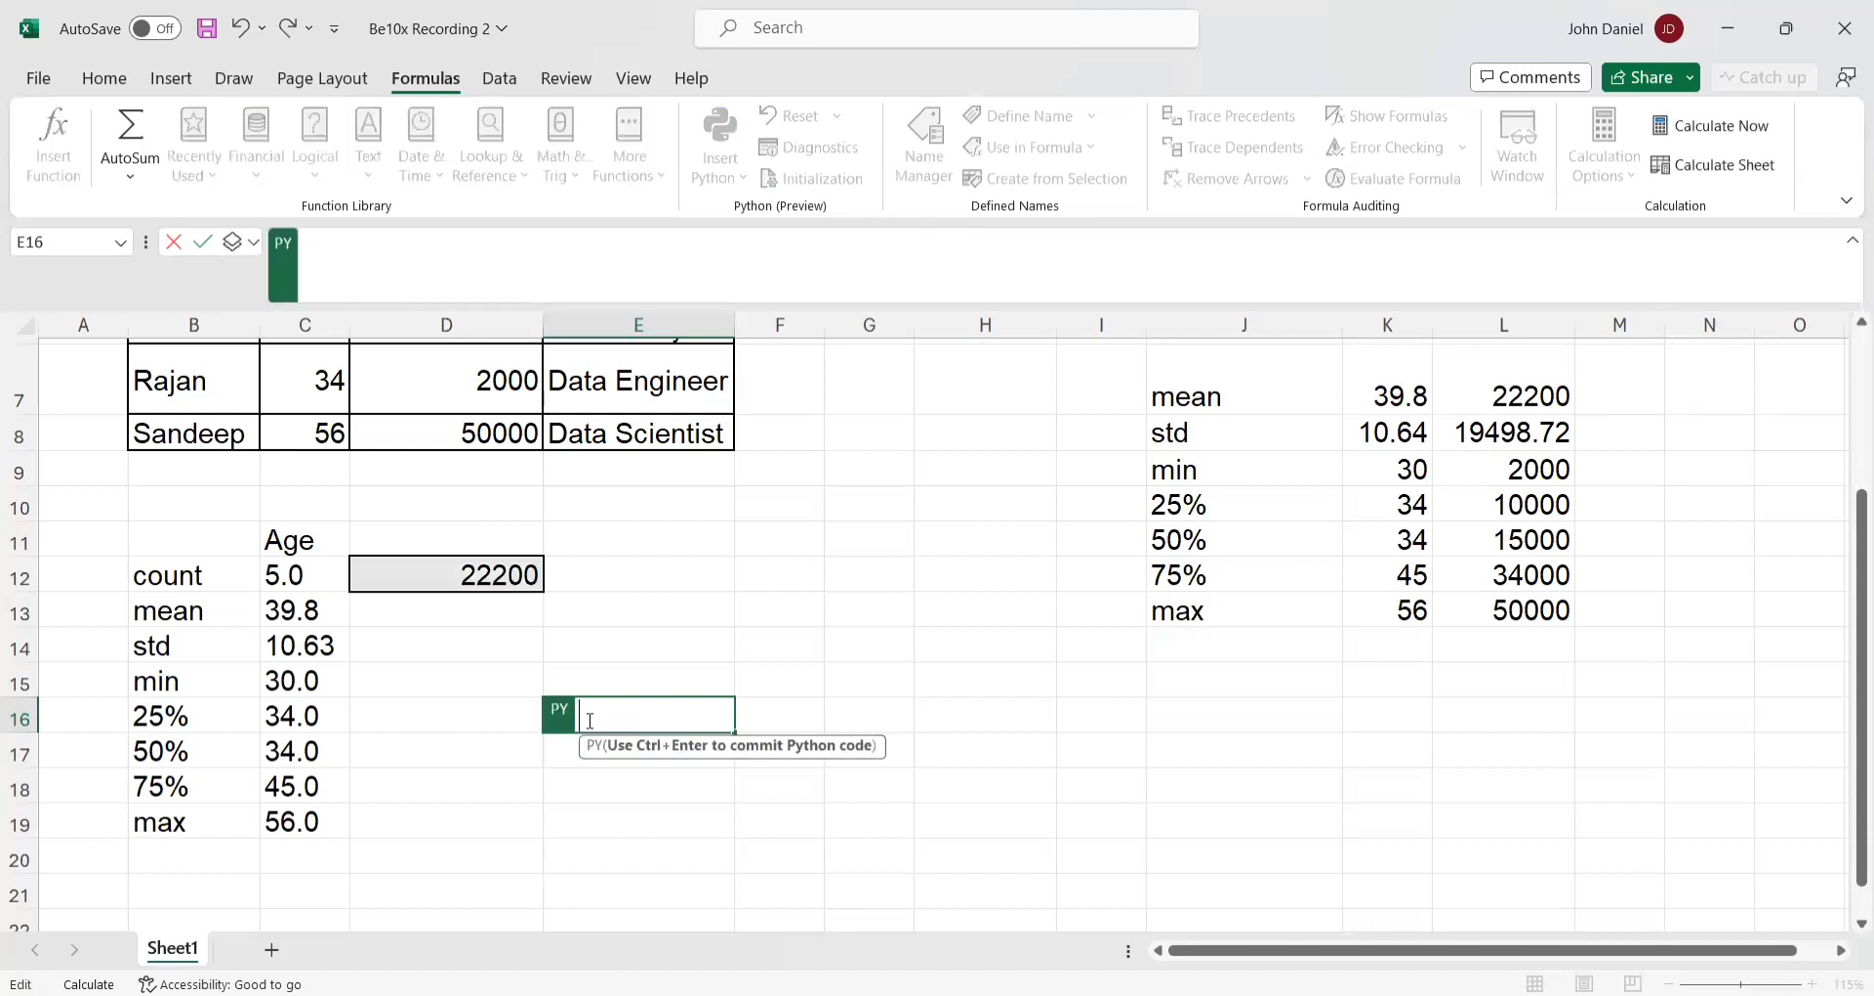
scroll(873, 653, "up", 2)
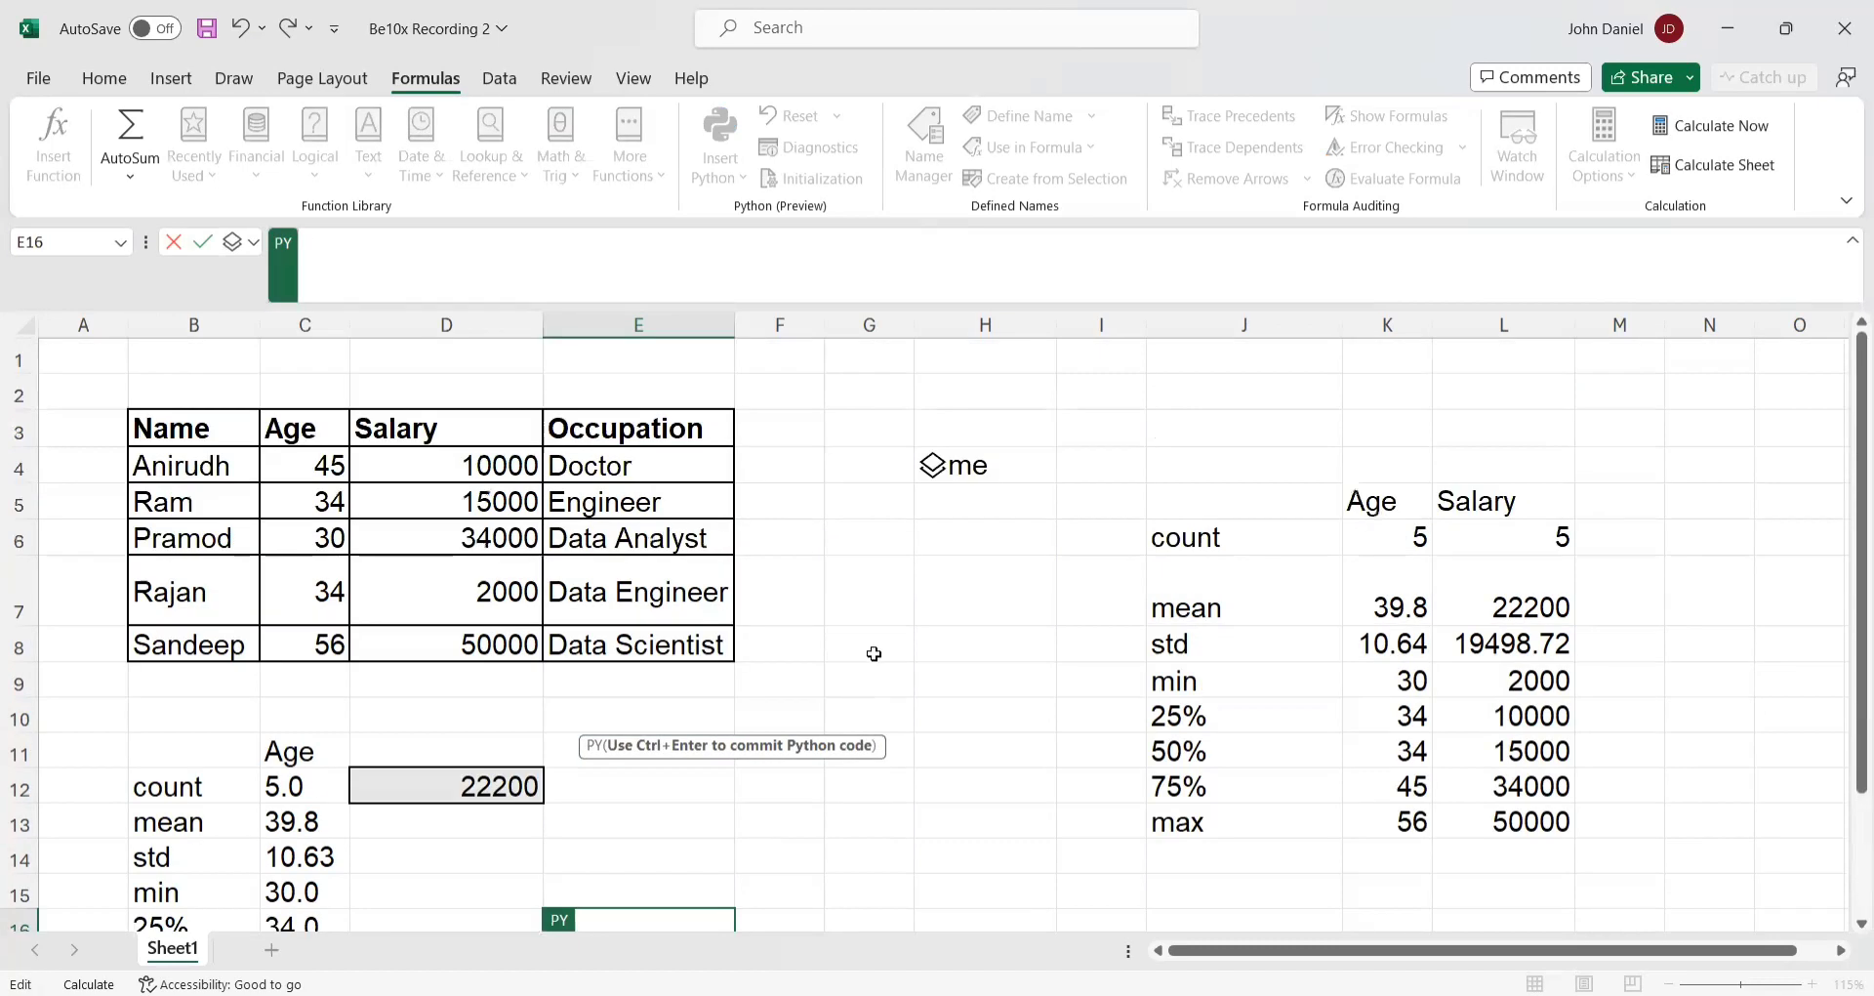
left_click(953, 464)
scroll(899, 679, "down", 2)
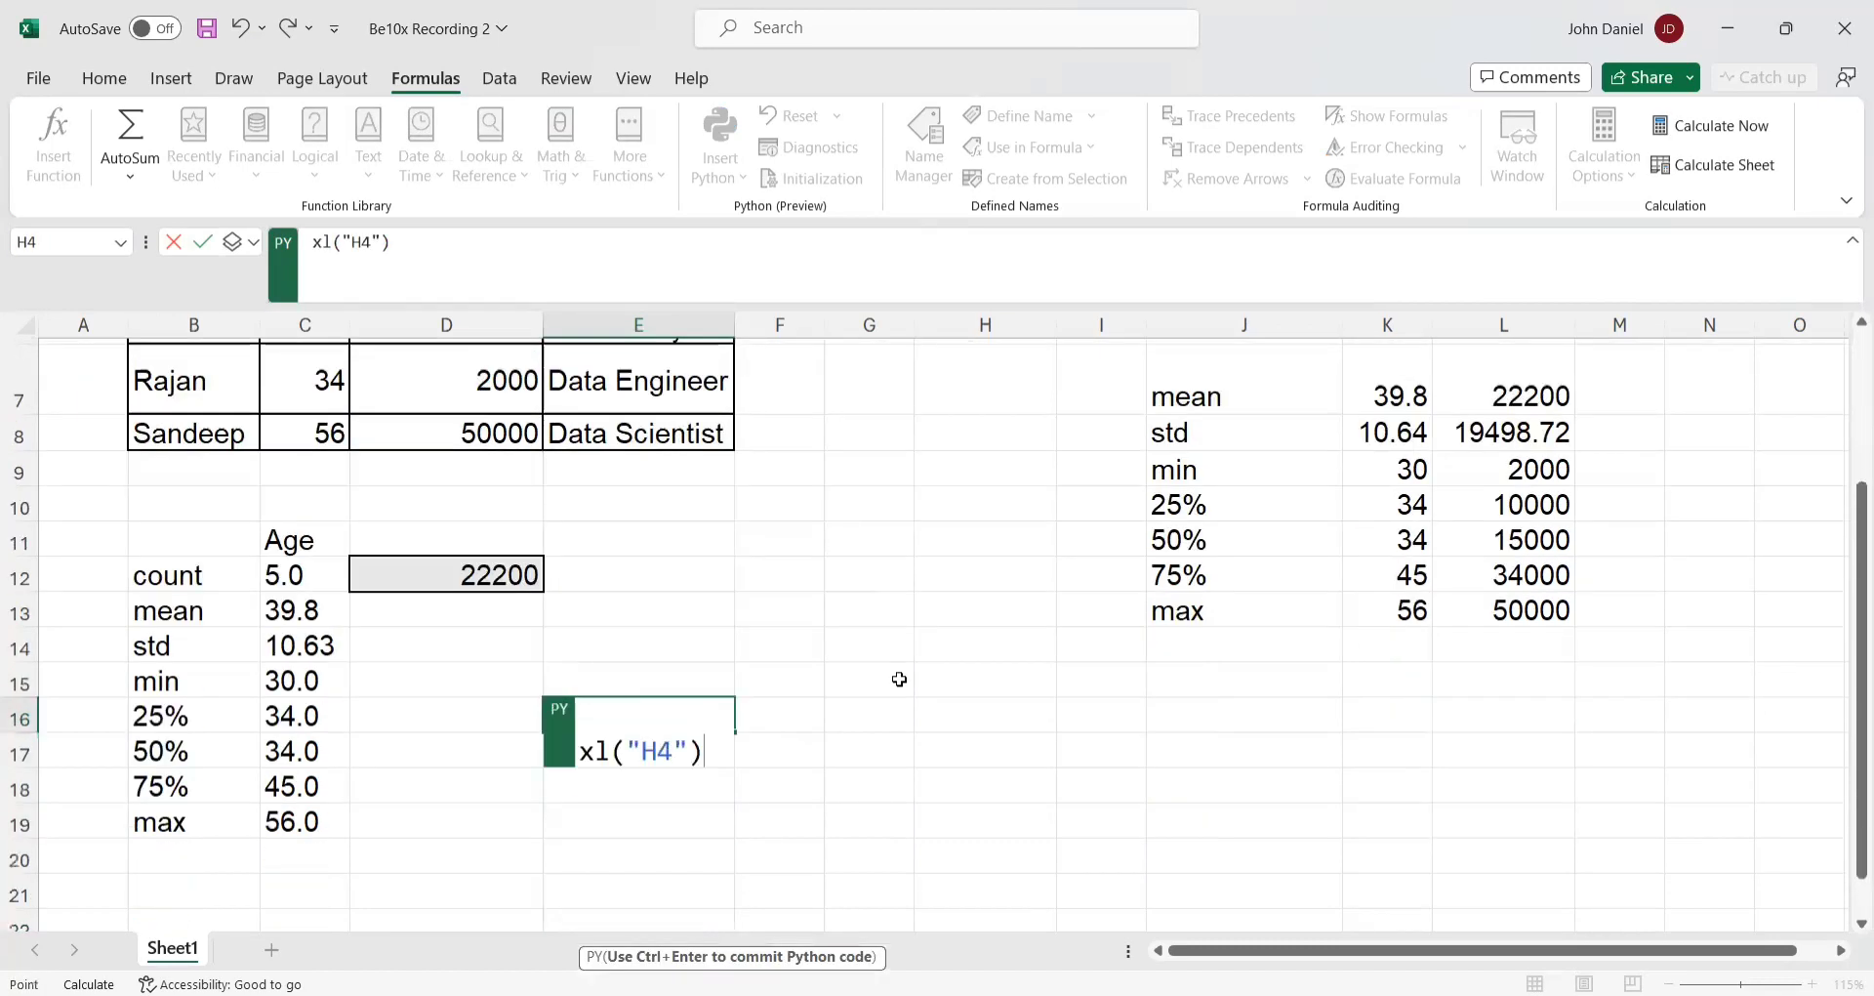
left_click(410, 251)
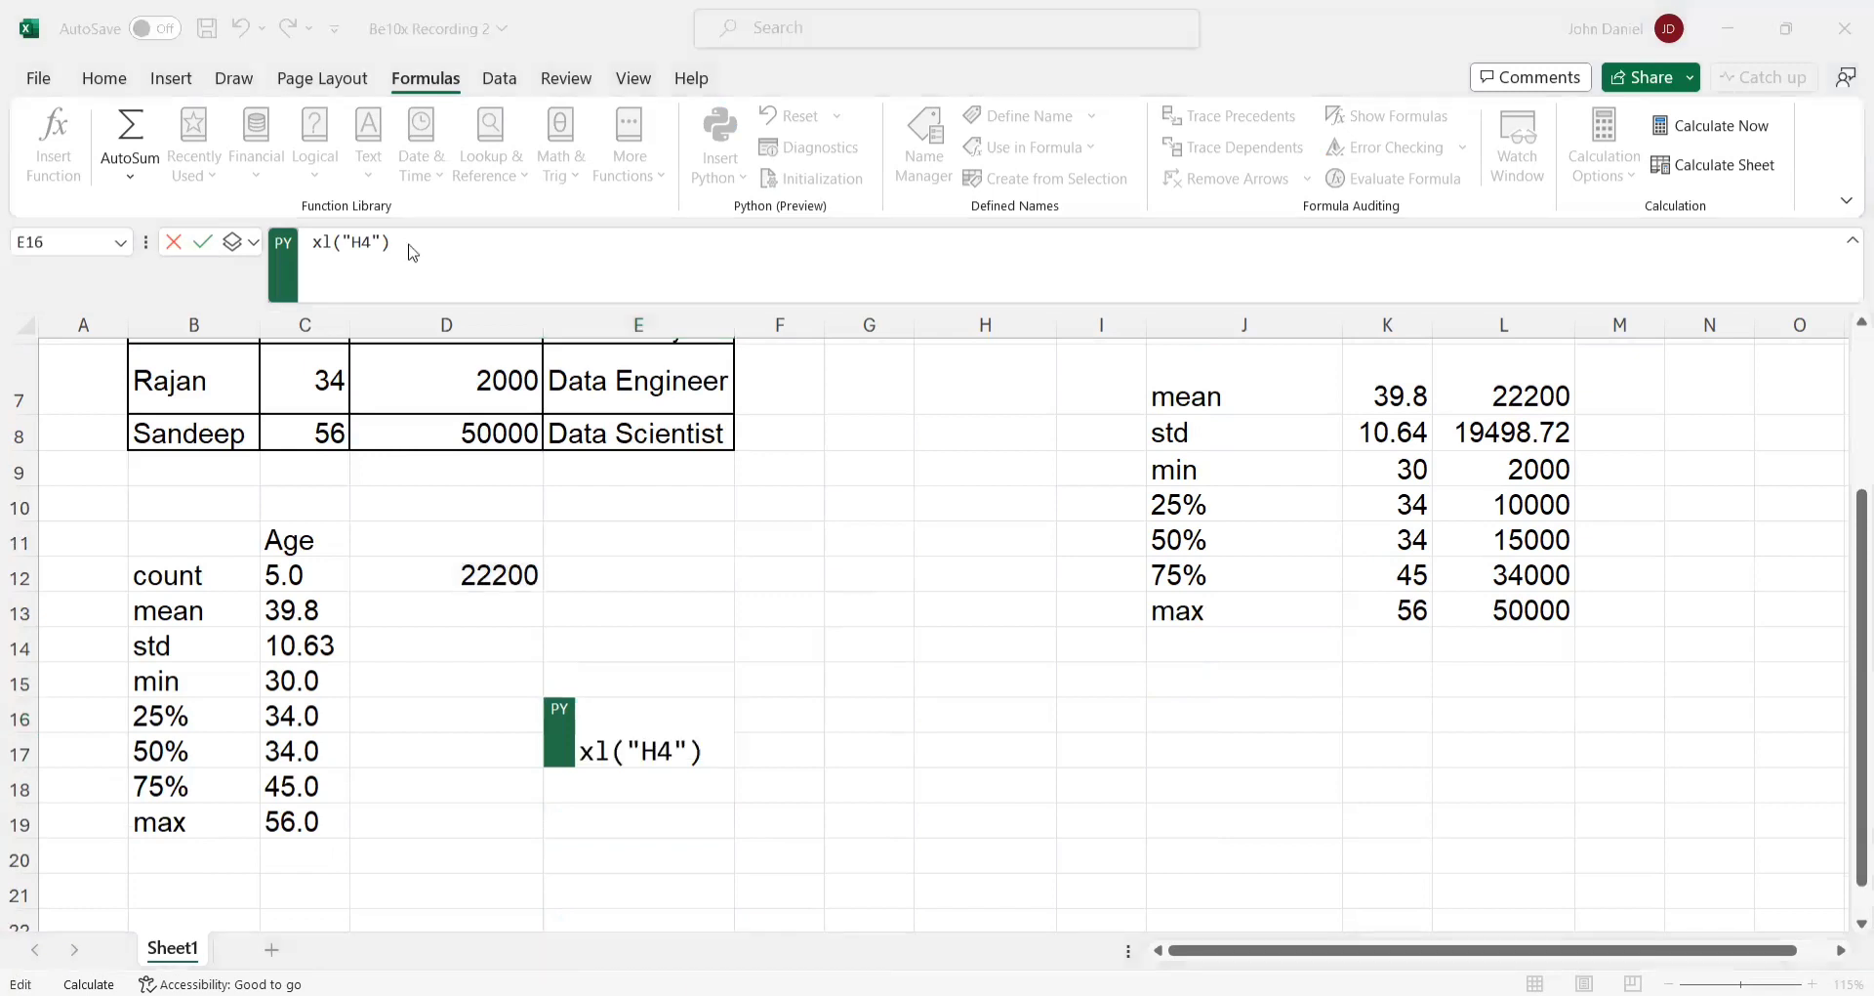
left_click(410, 248)
type("['")
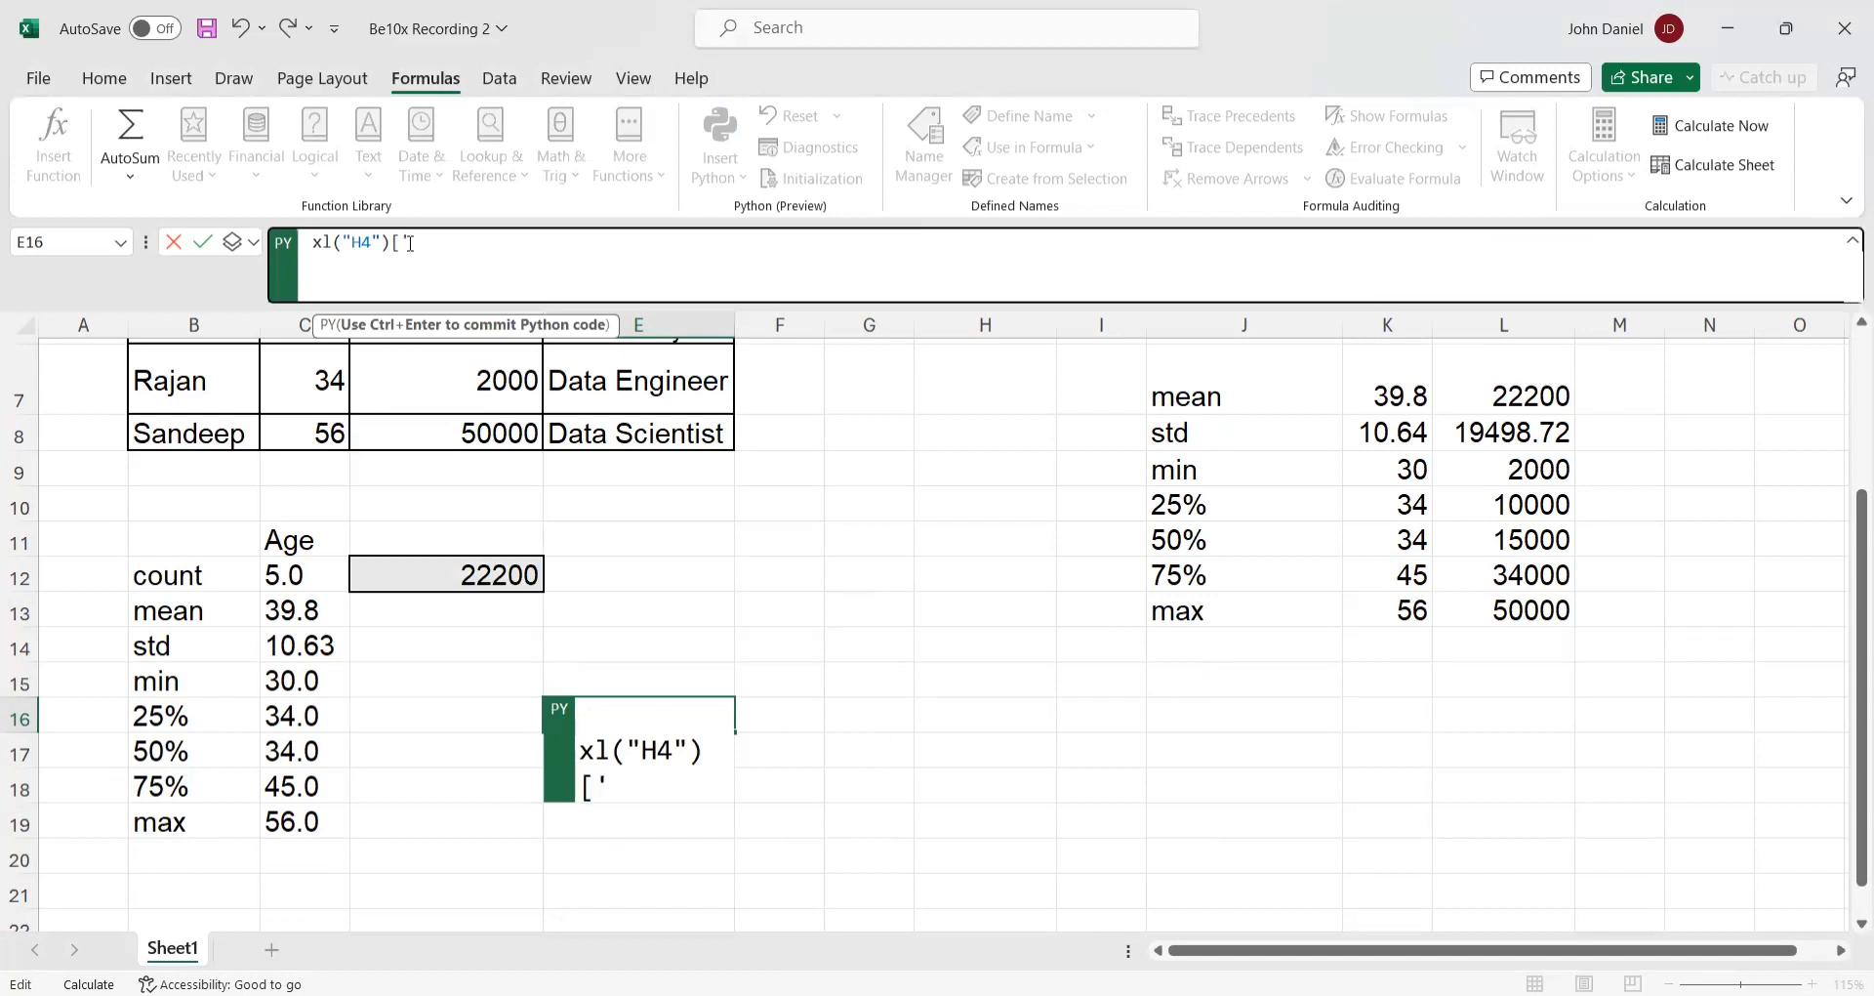
type("Occupatio")
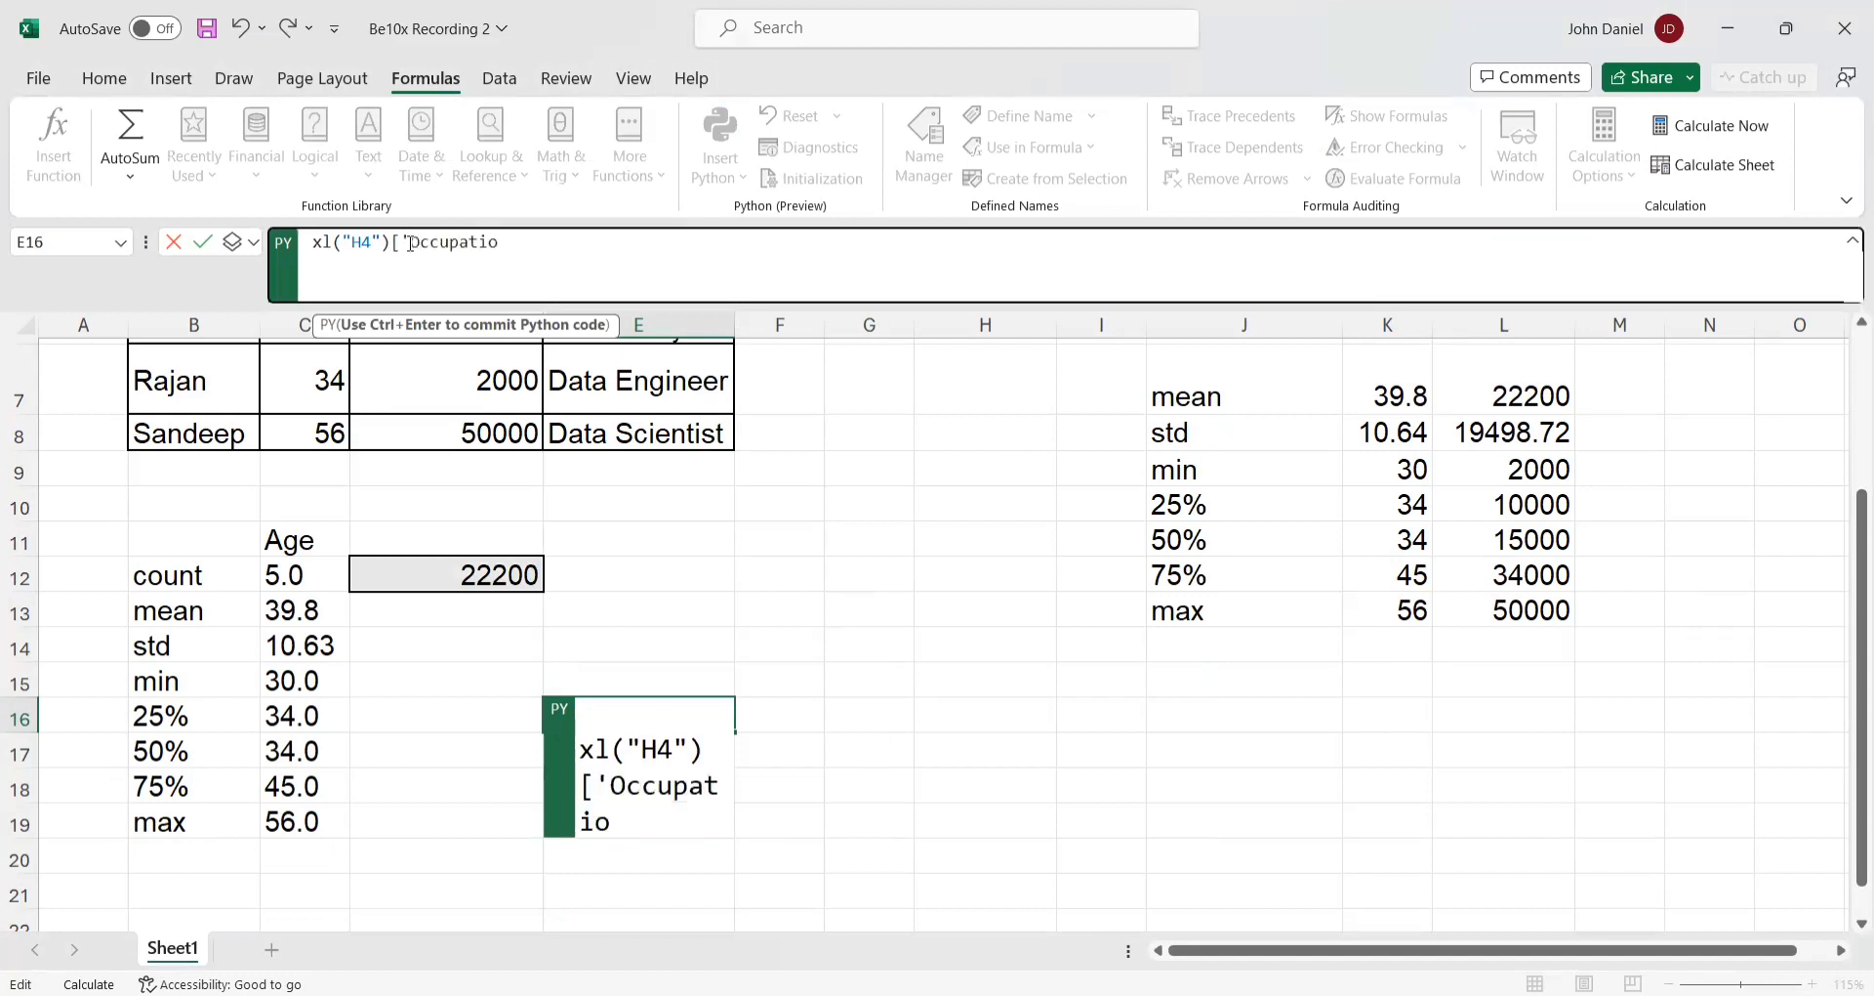
type("n'].count")
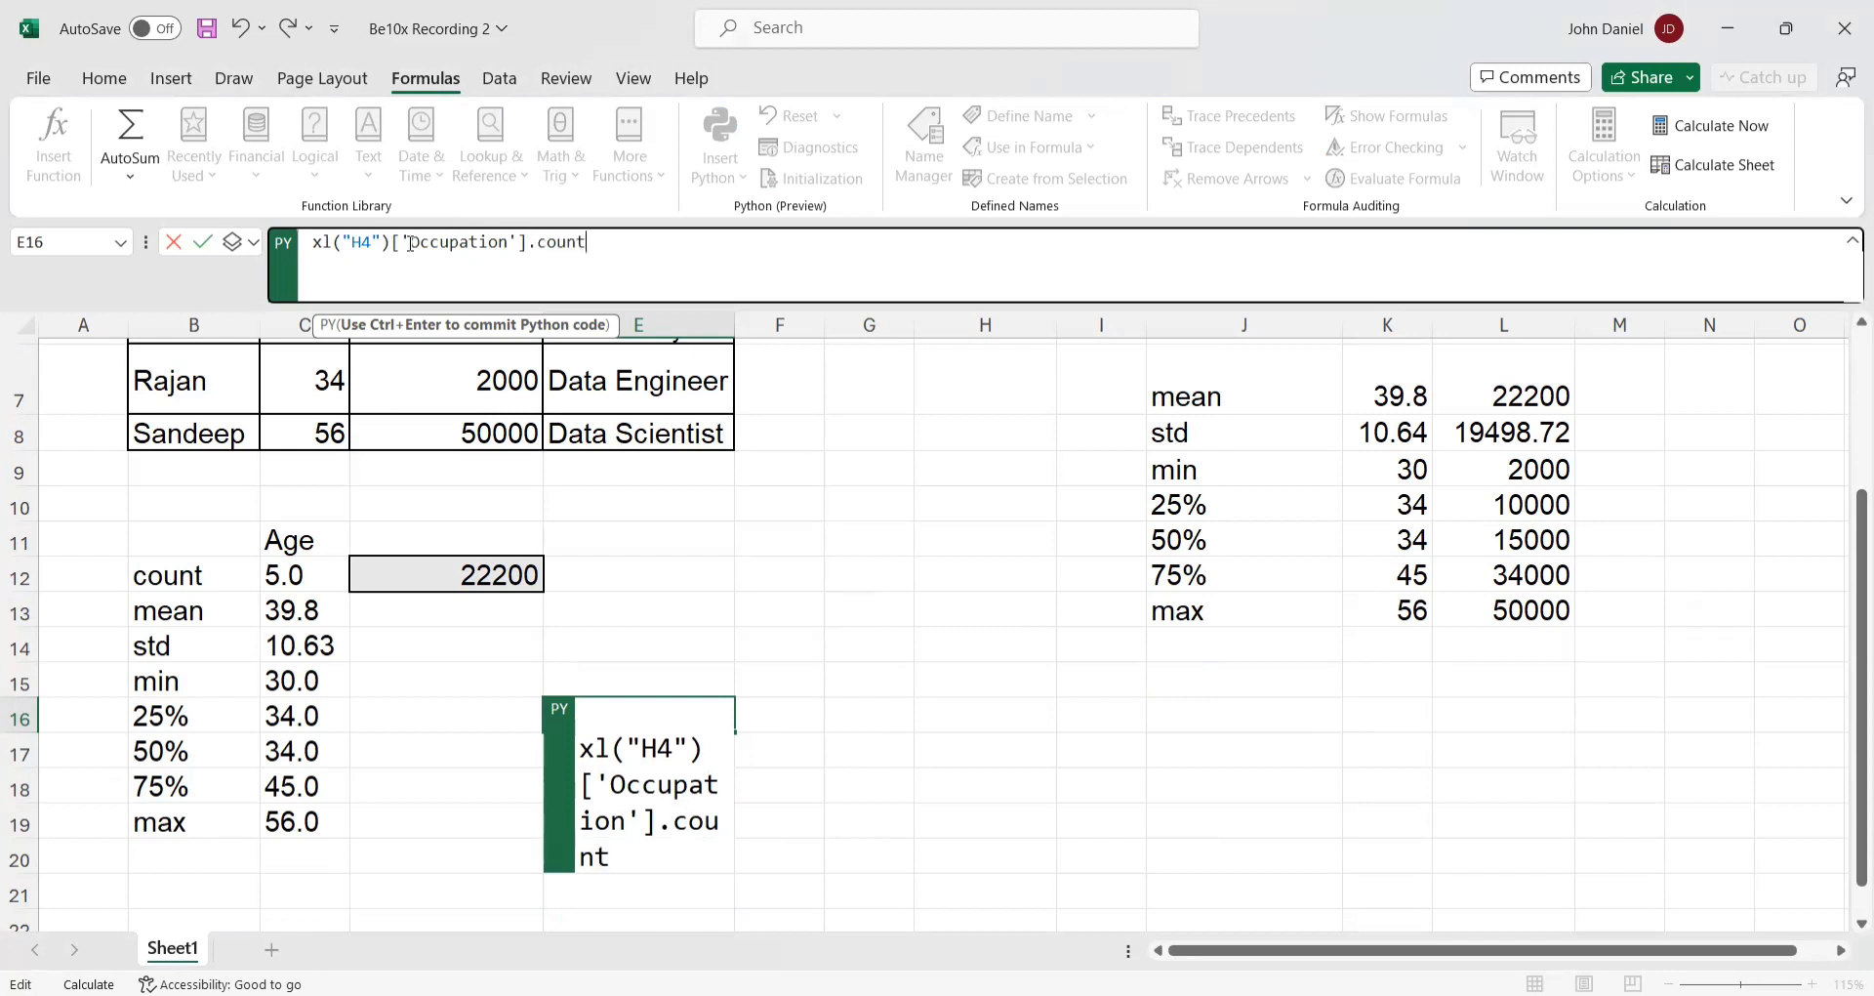
type("()")
key("ctrl+Return")
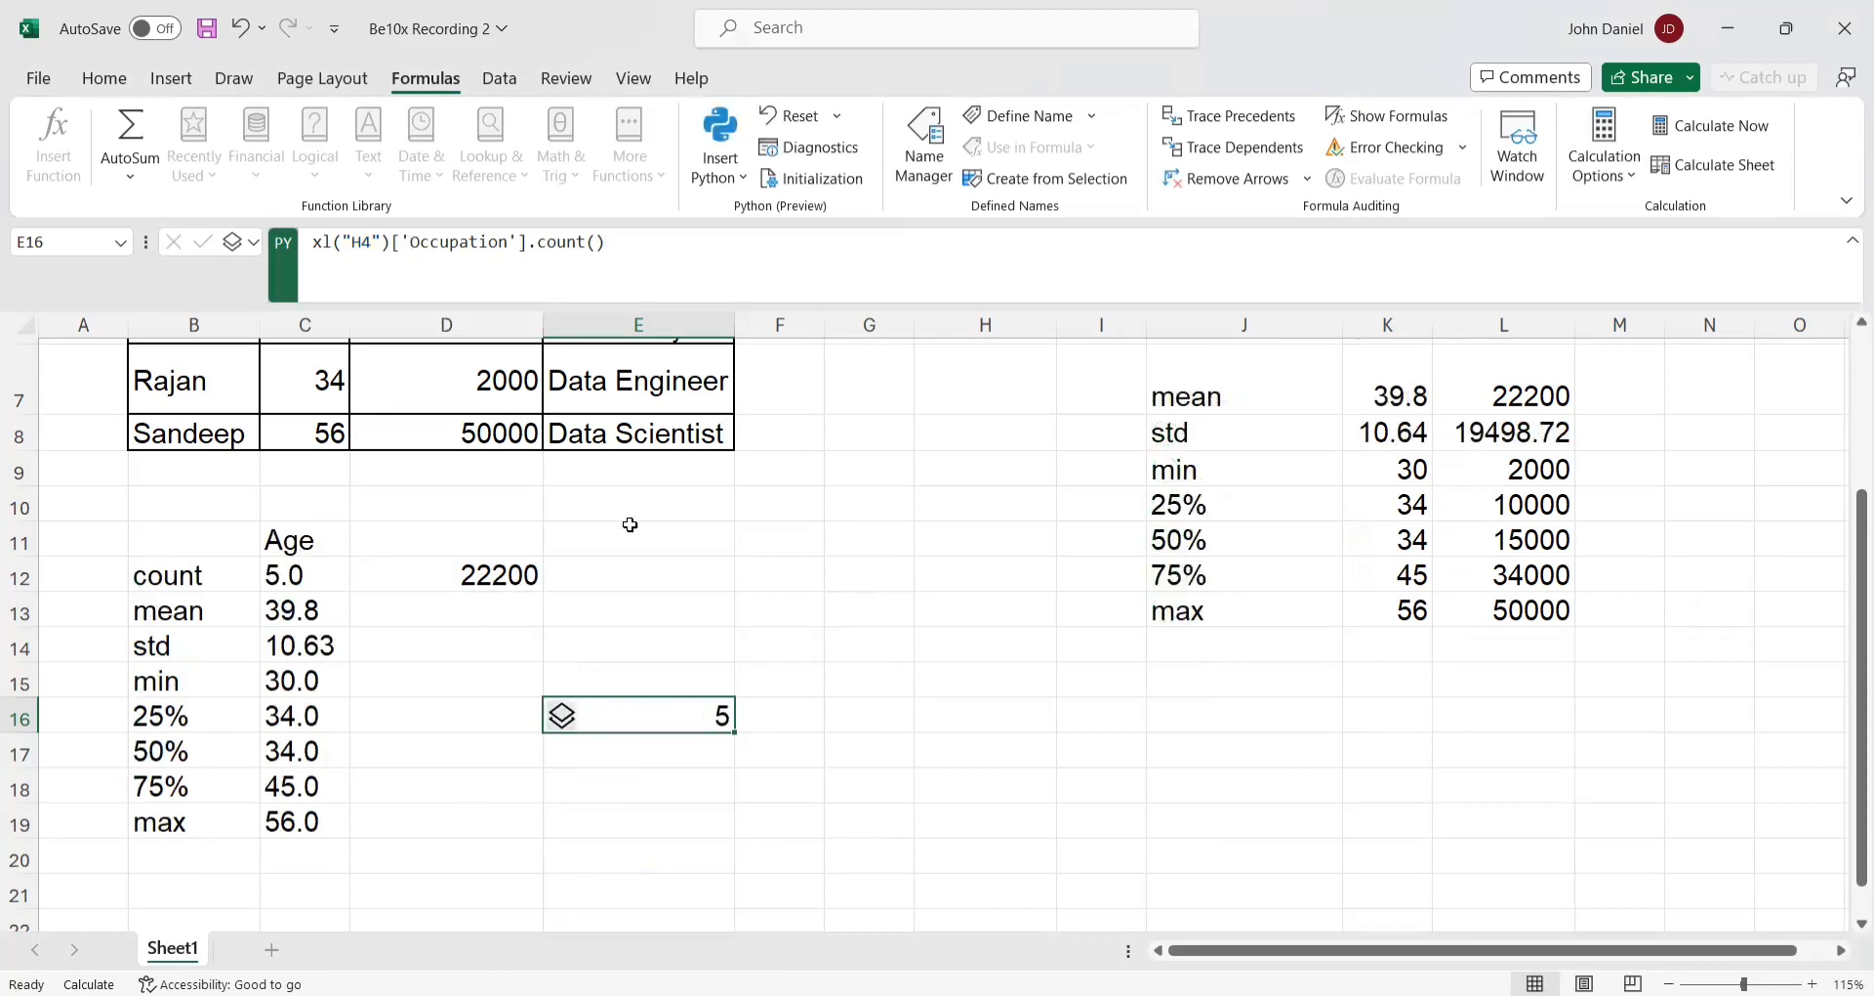
- Compare the occupation count with the source table and preview the Python object card of cell E16
scroll(628, 517, "up", 2)
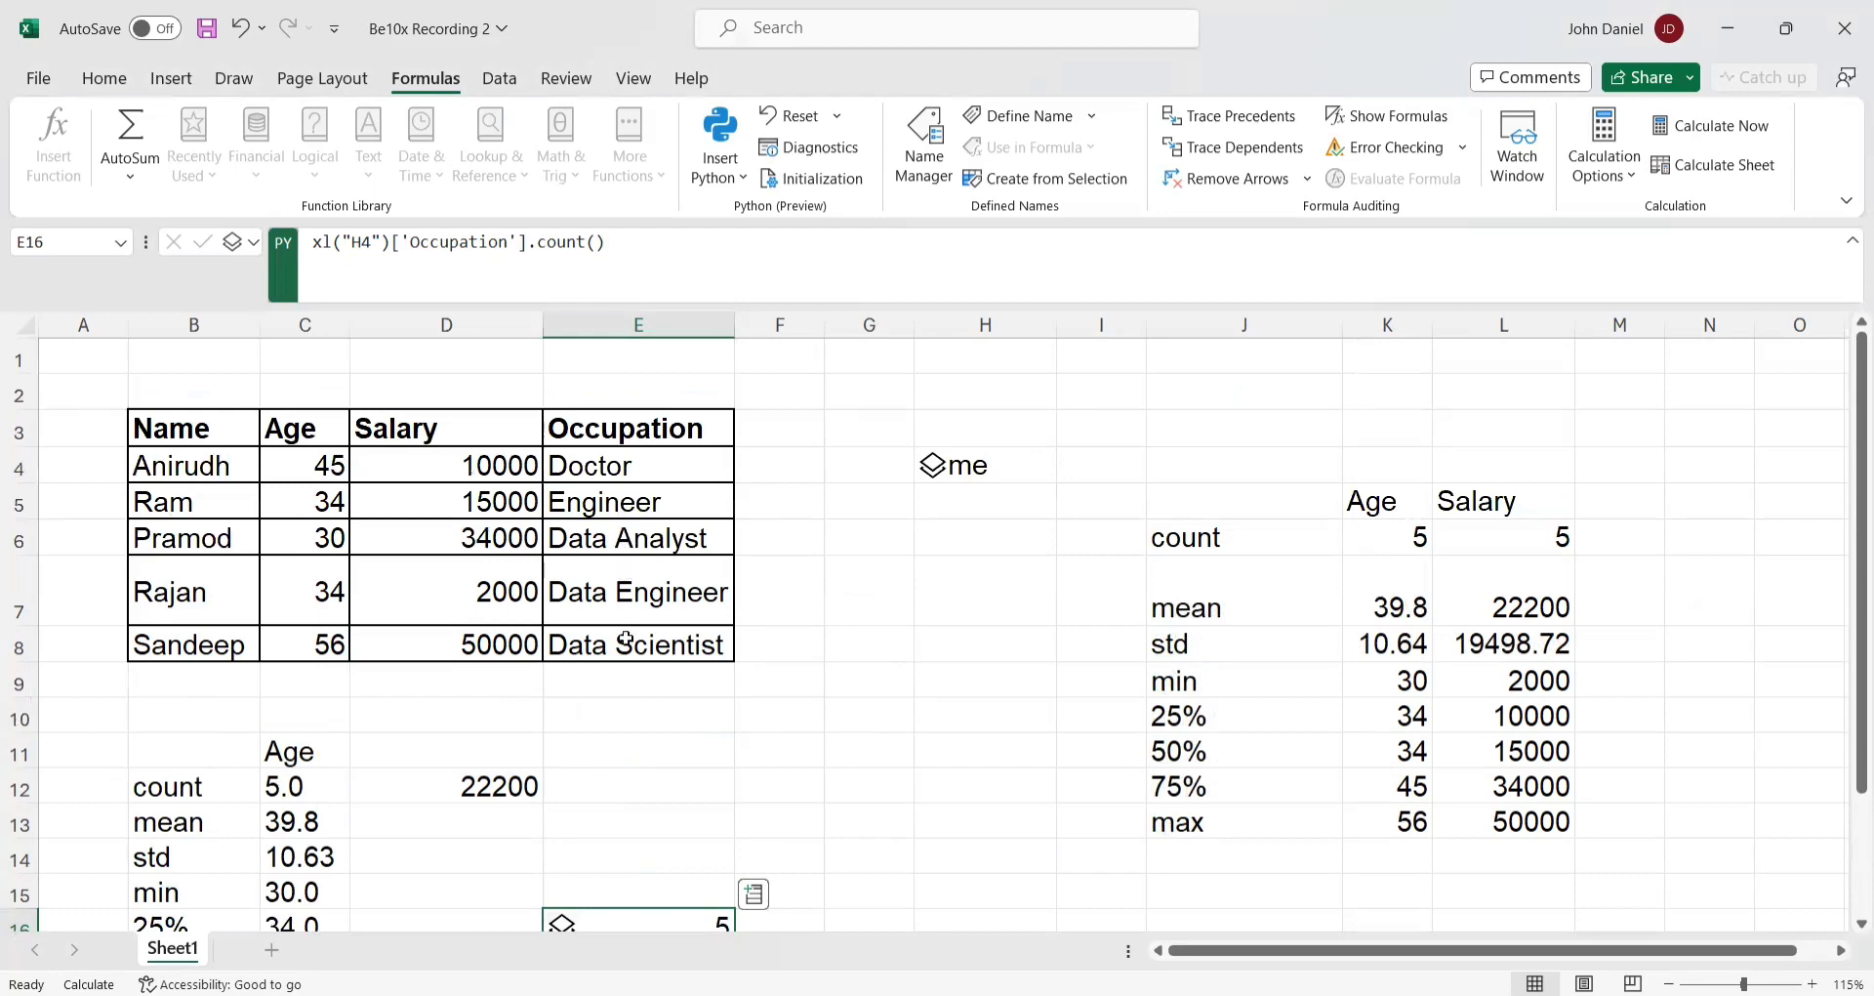
scroll(627, 634, "down", 2)
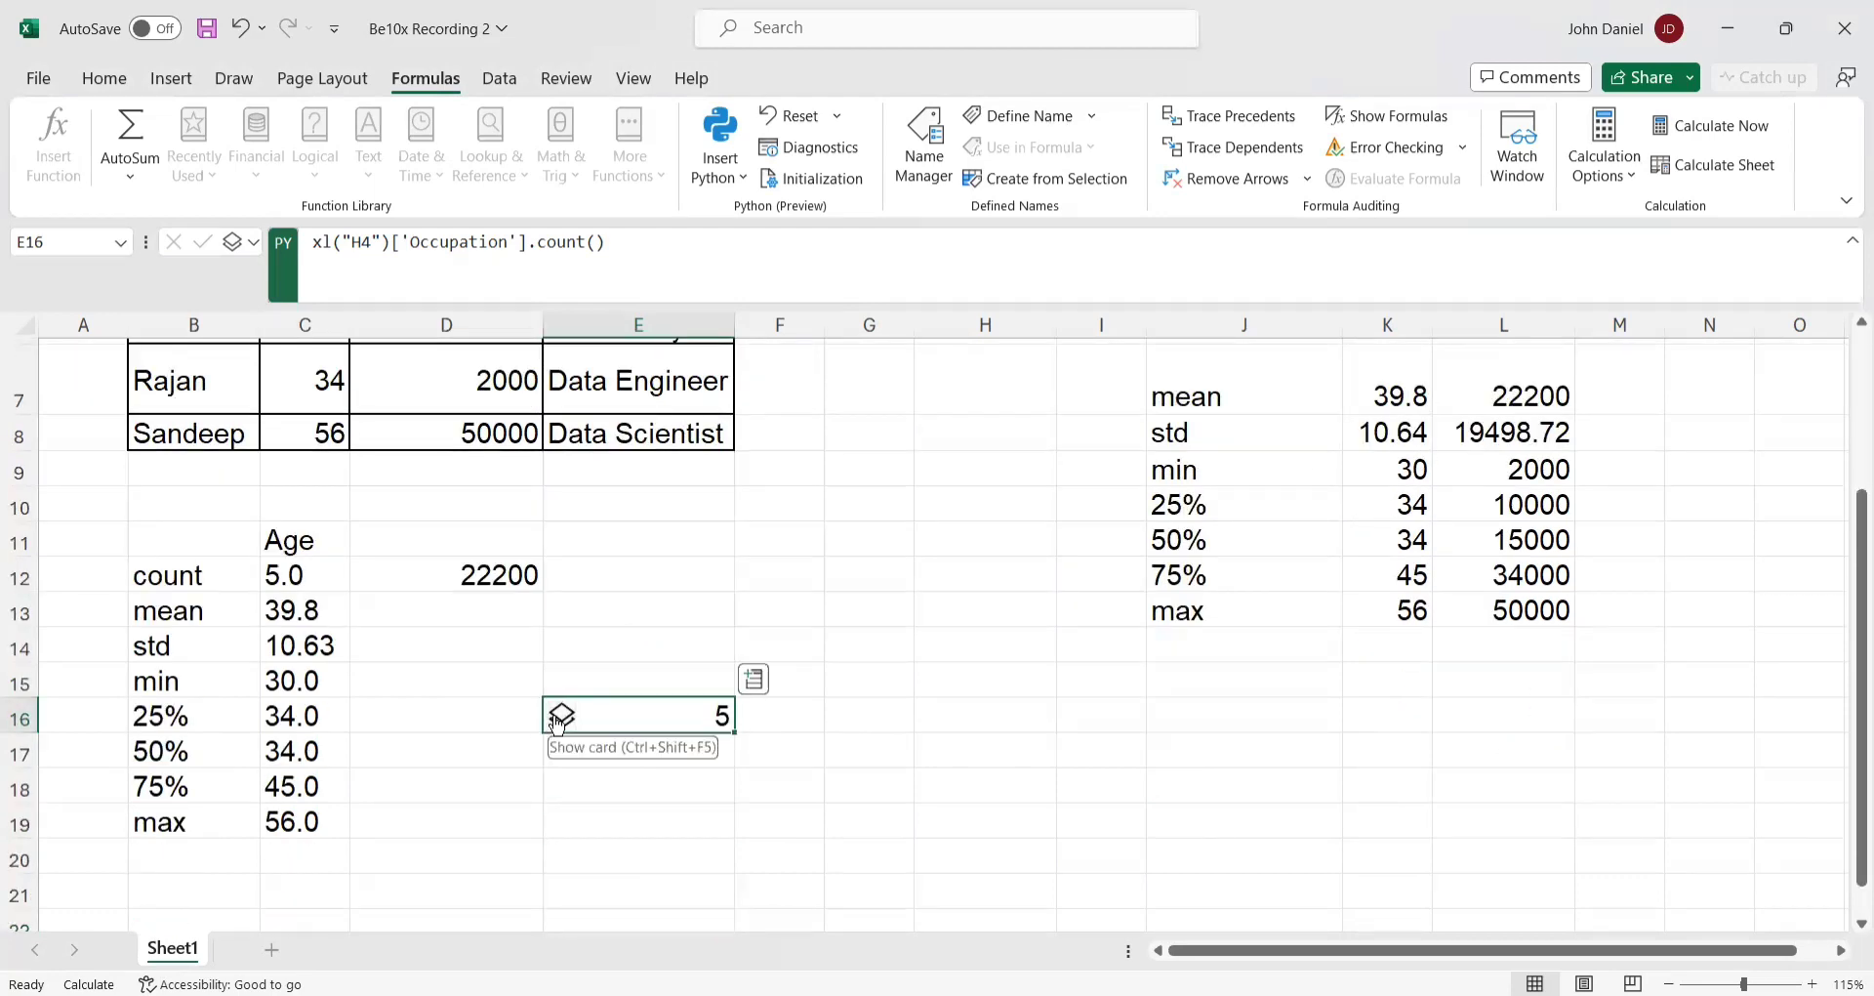
left_click(558, 719)
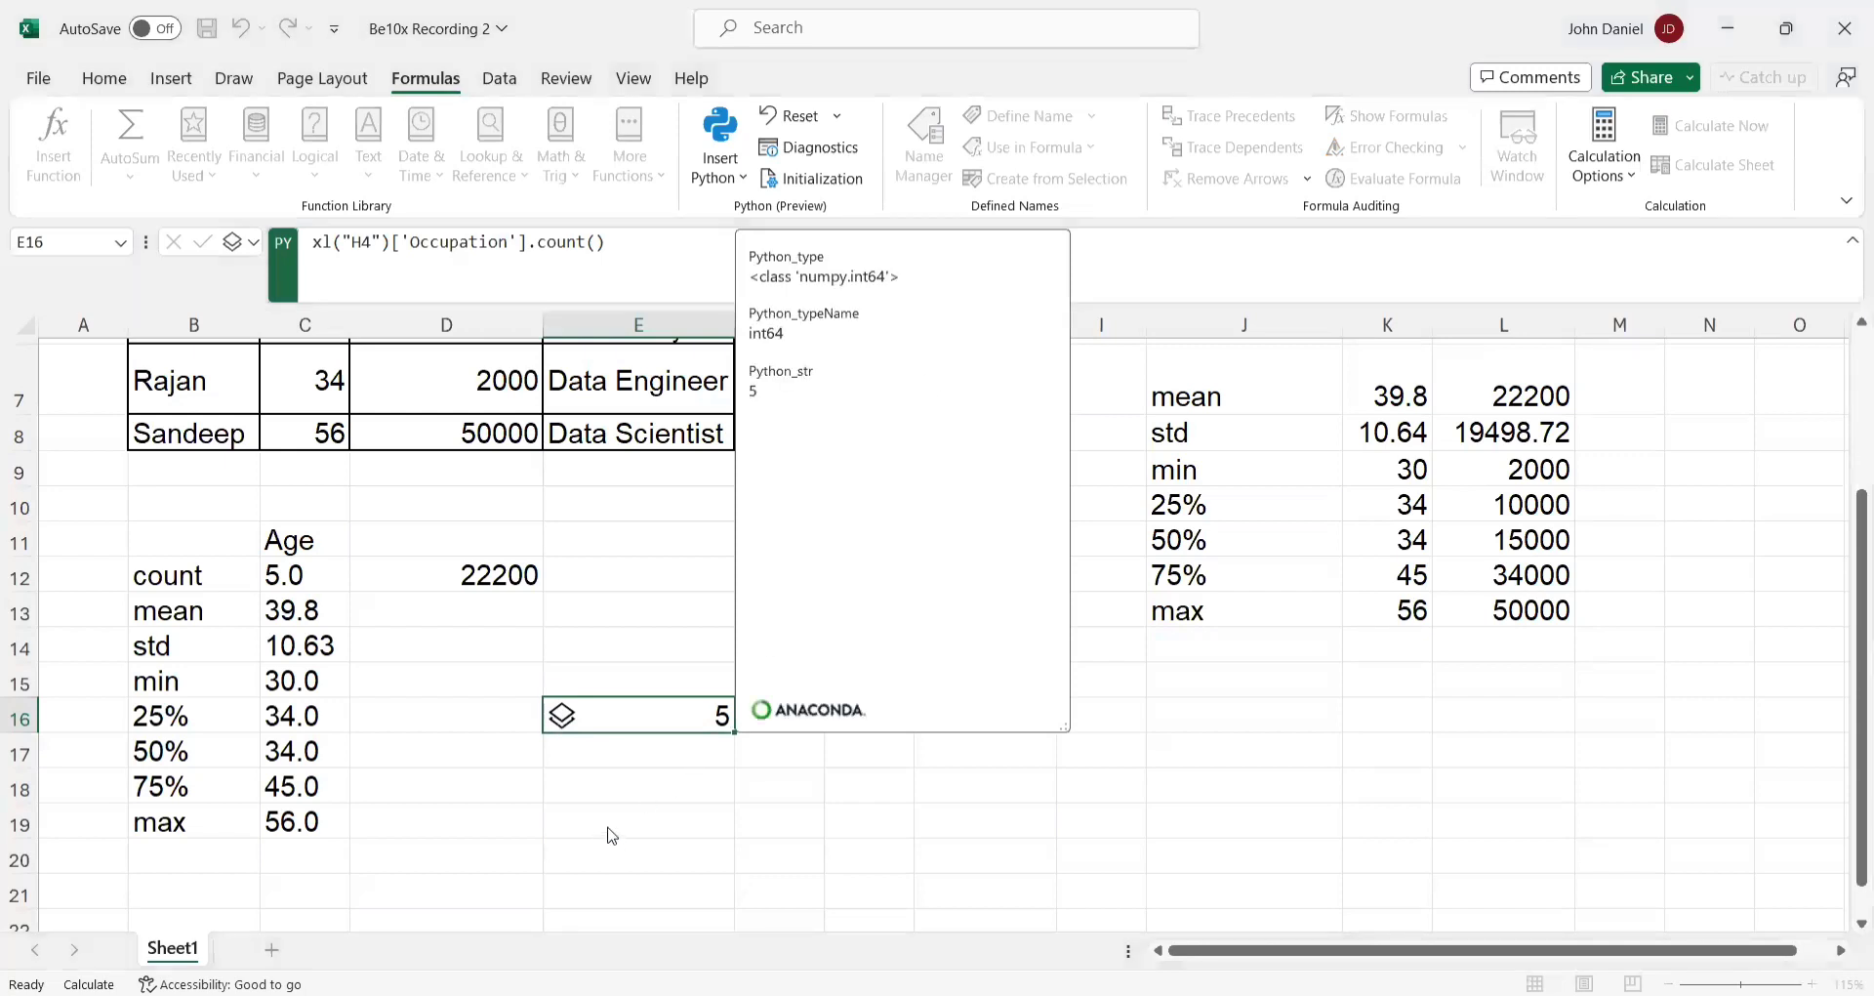
left_click(612, 706)
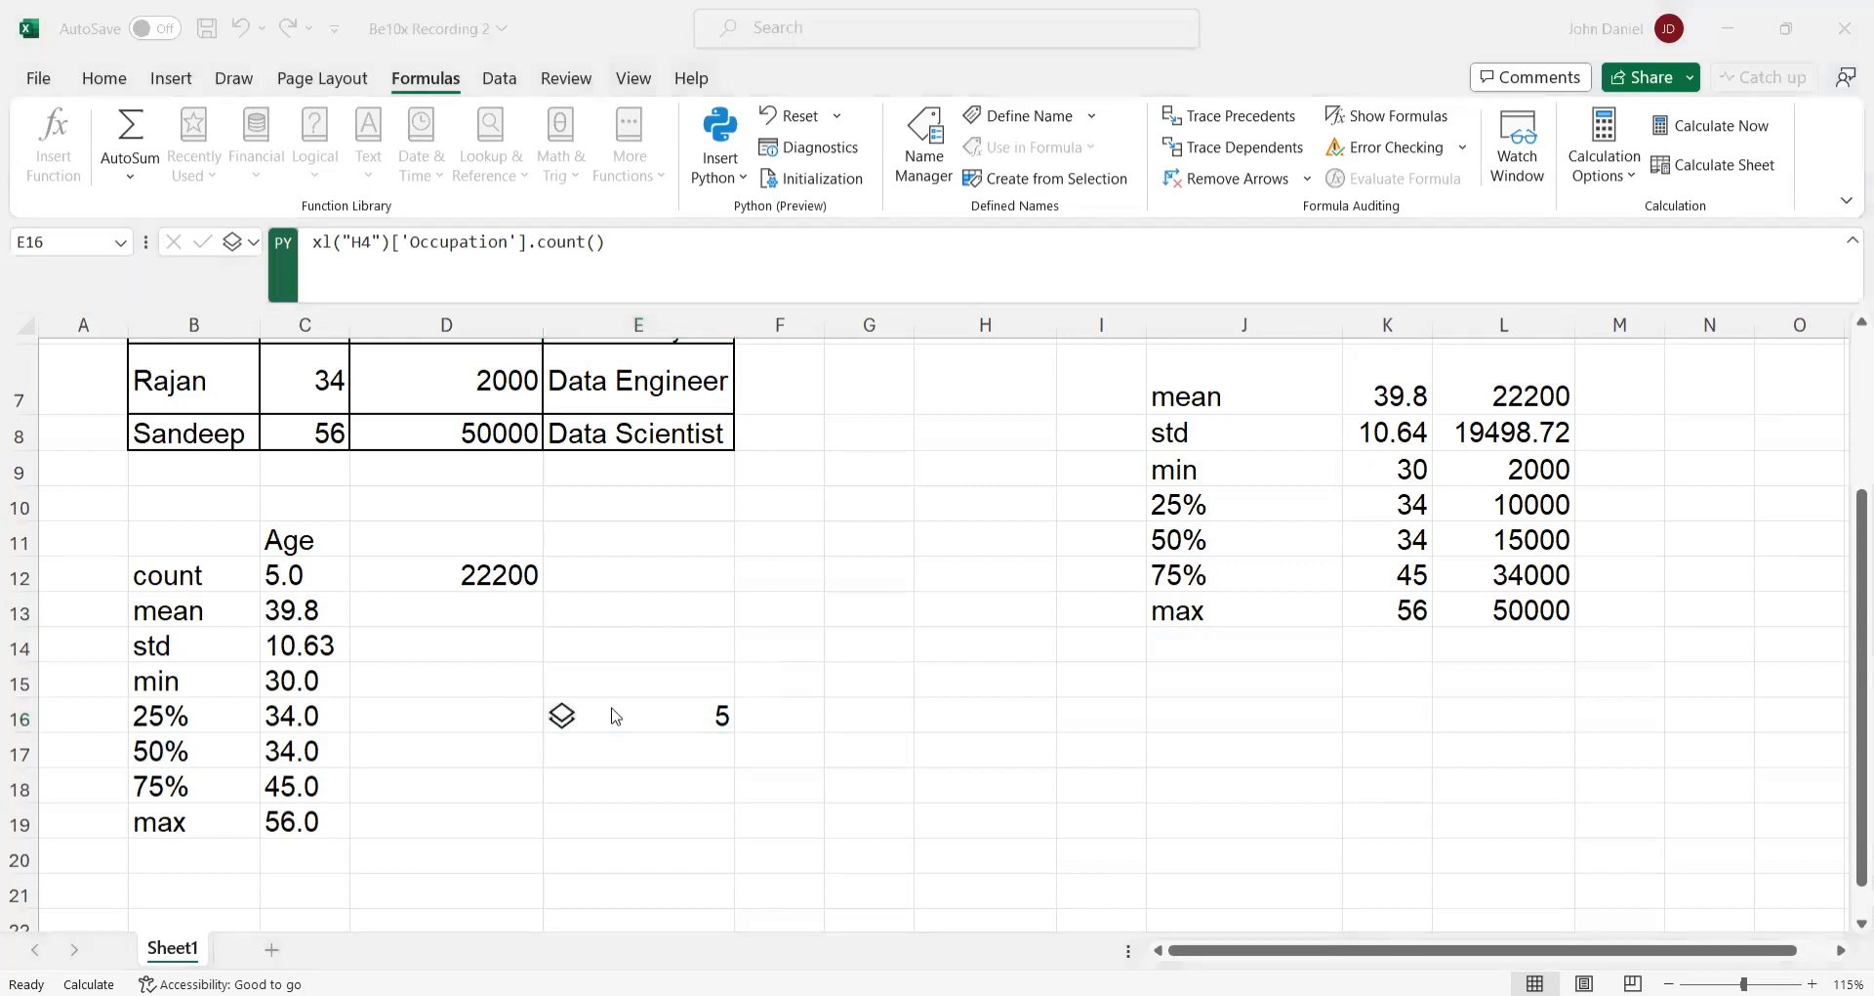
- Assign the DataFrame in cell H4 to a variable by changing its Python formula to df = xl("B3:E8", headers=True)
scroll(615, 716, "up", 2)
left_click(991, 466)
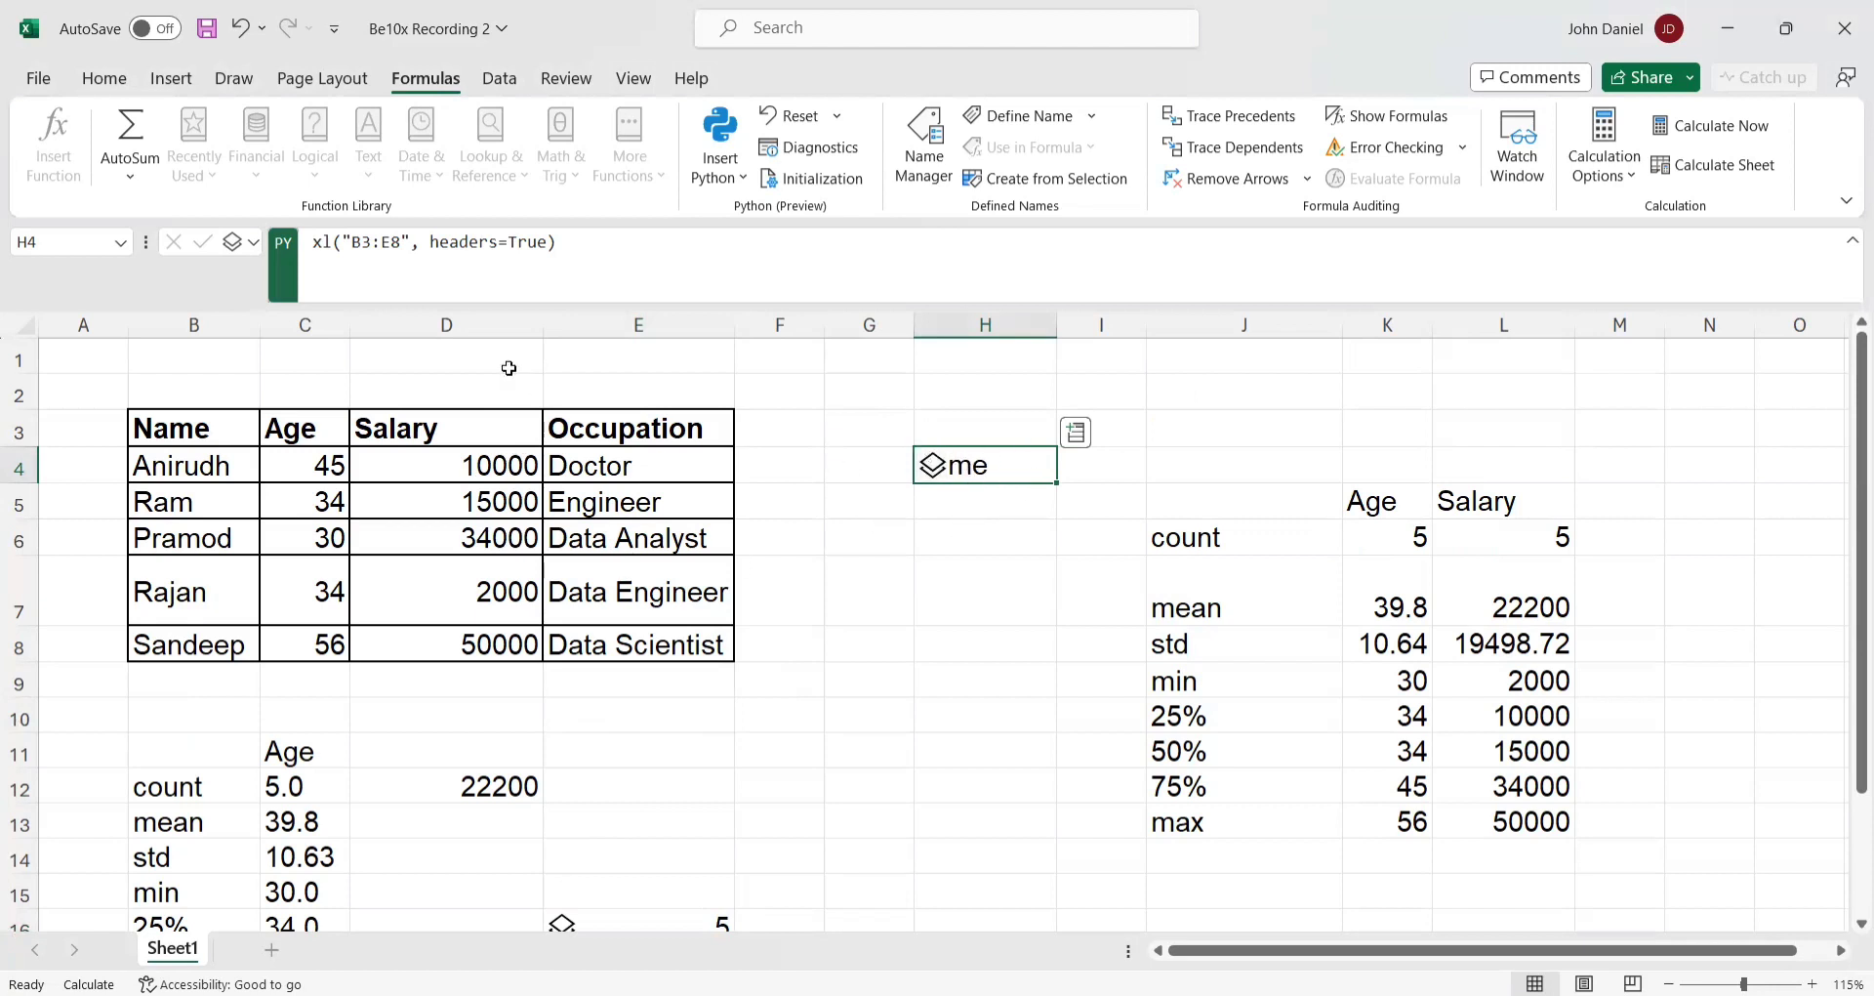
left_click(340, 290)
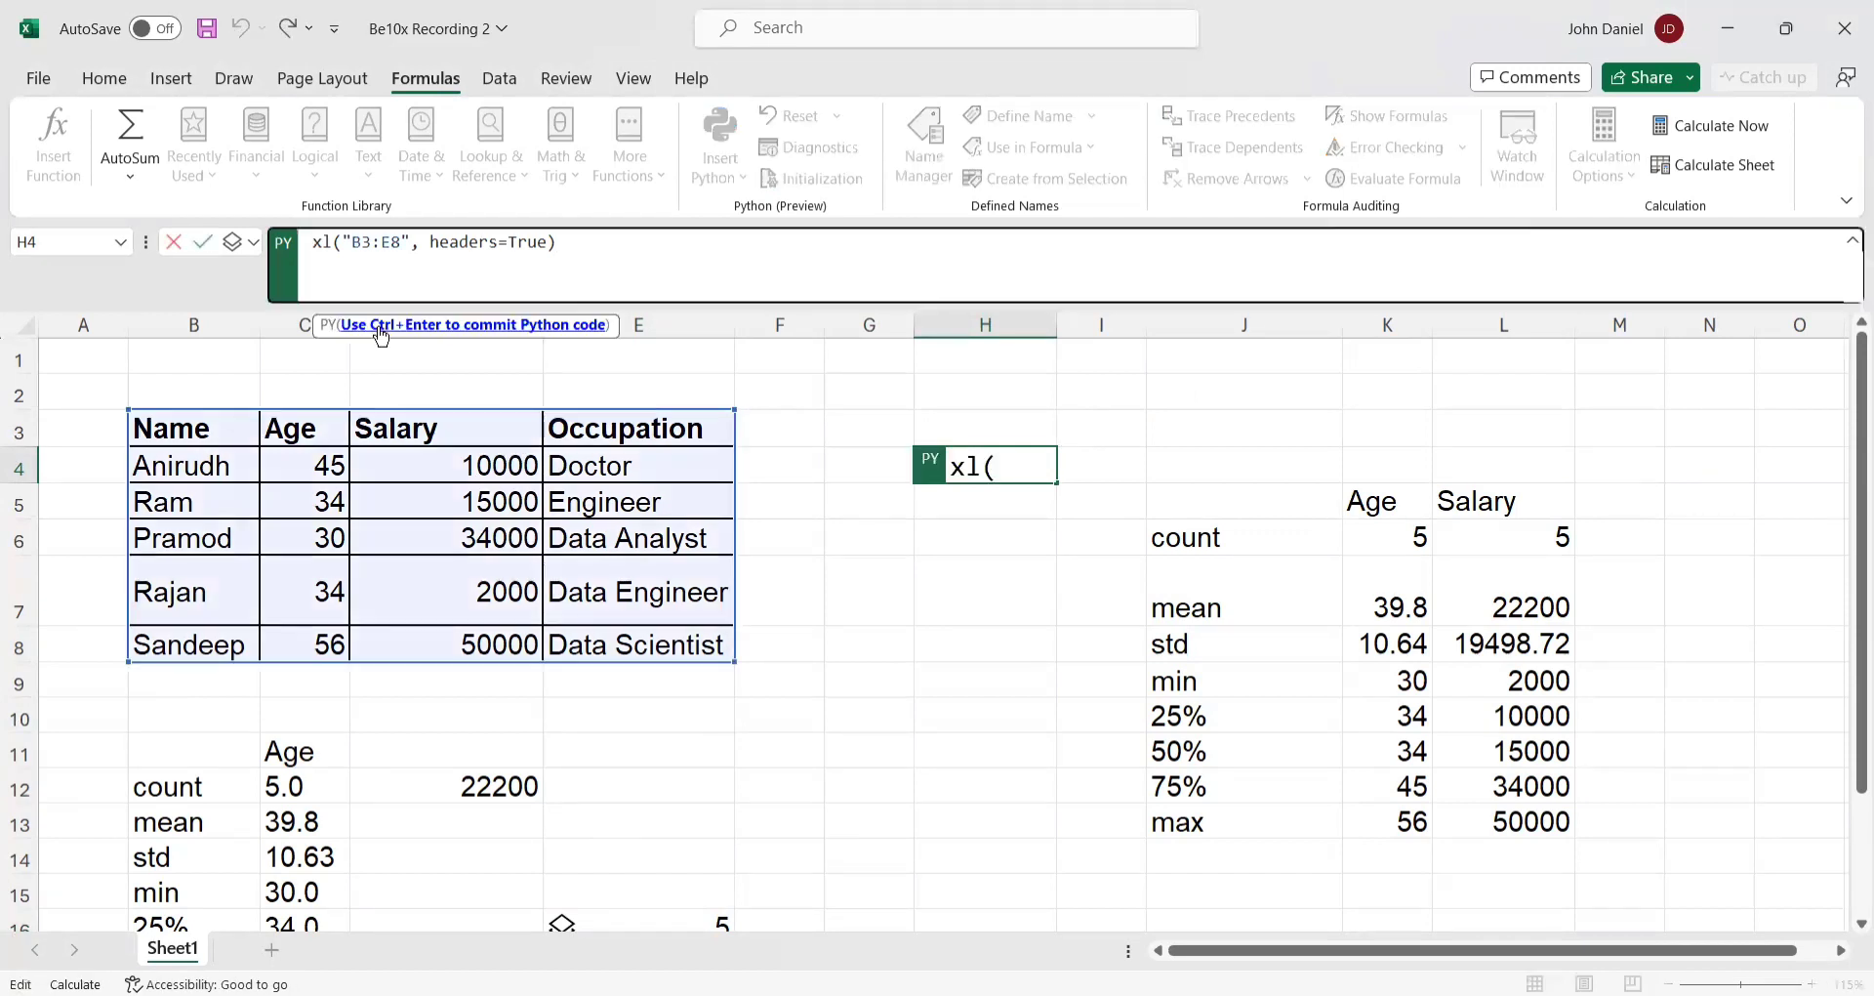
type("df =")
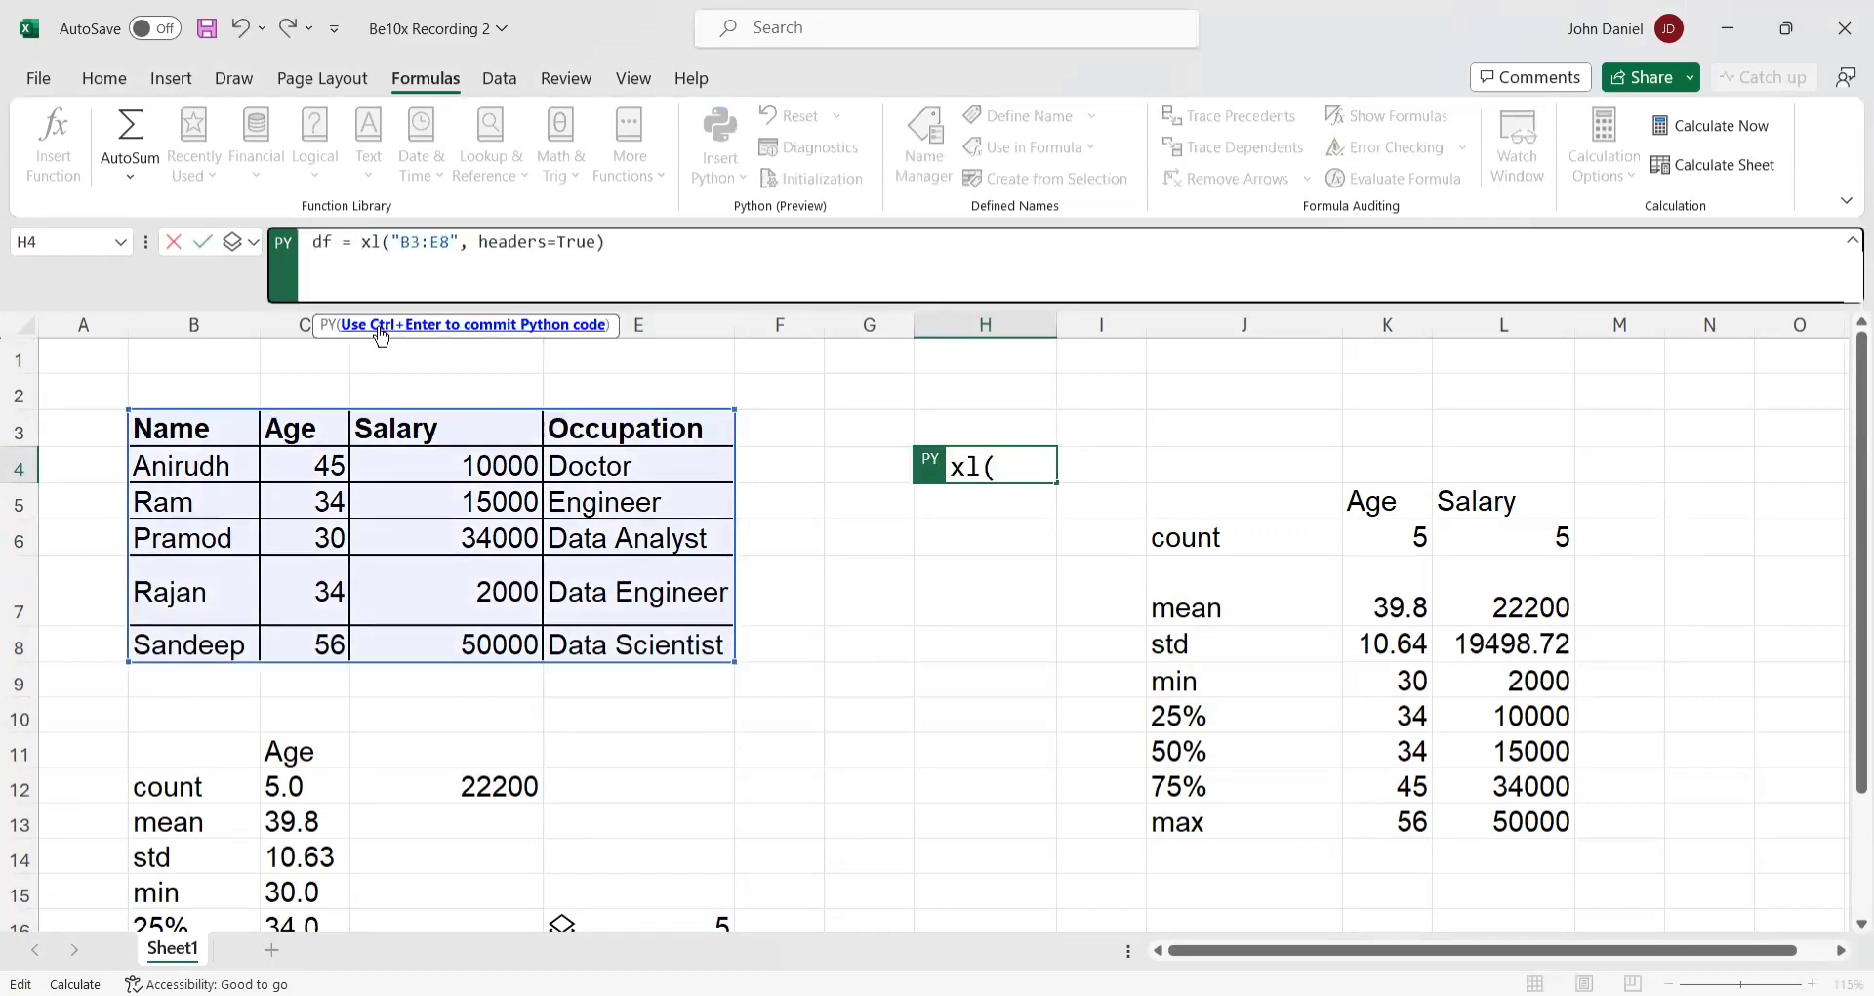
key("End")
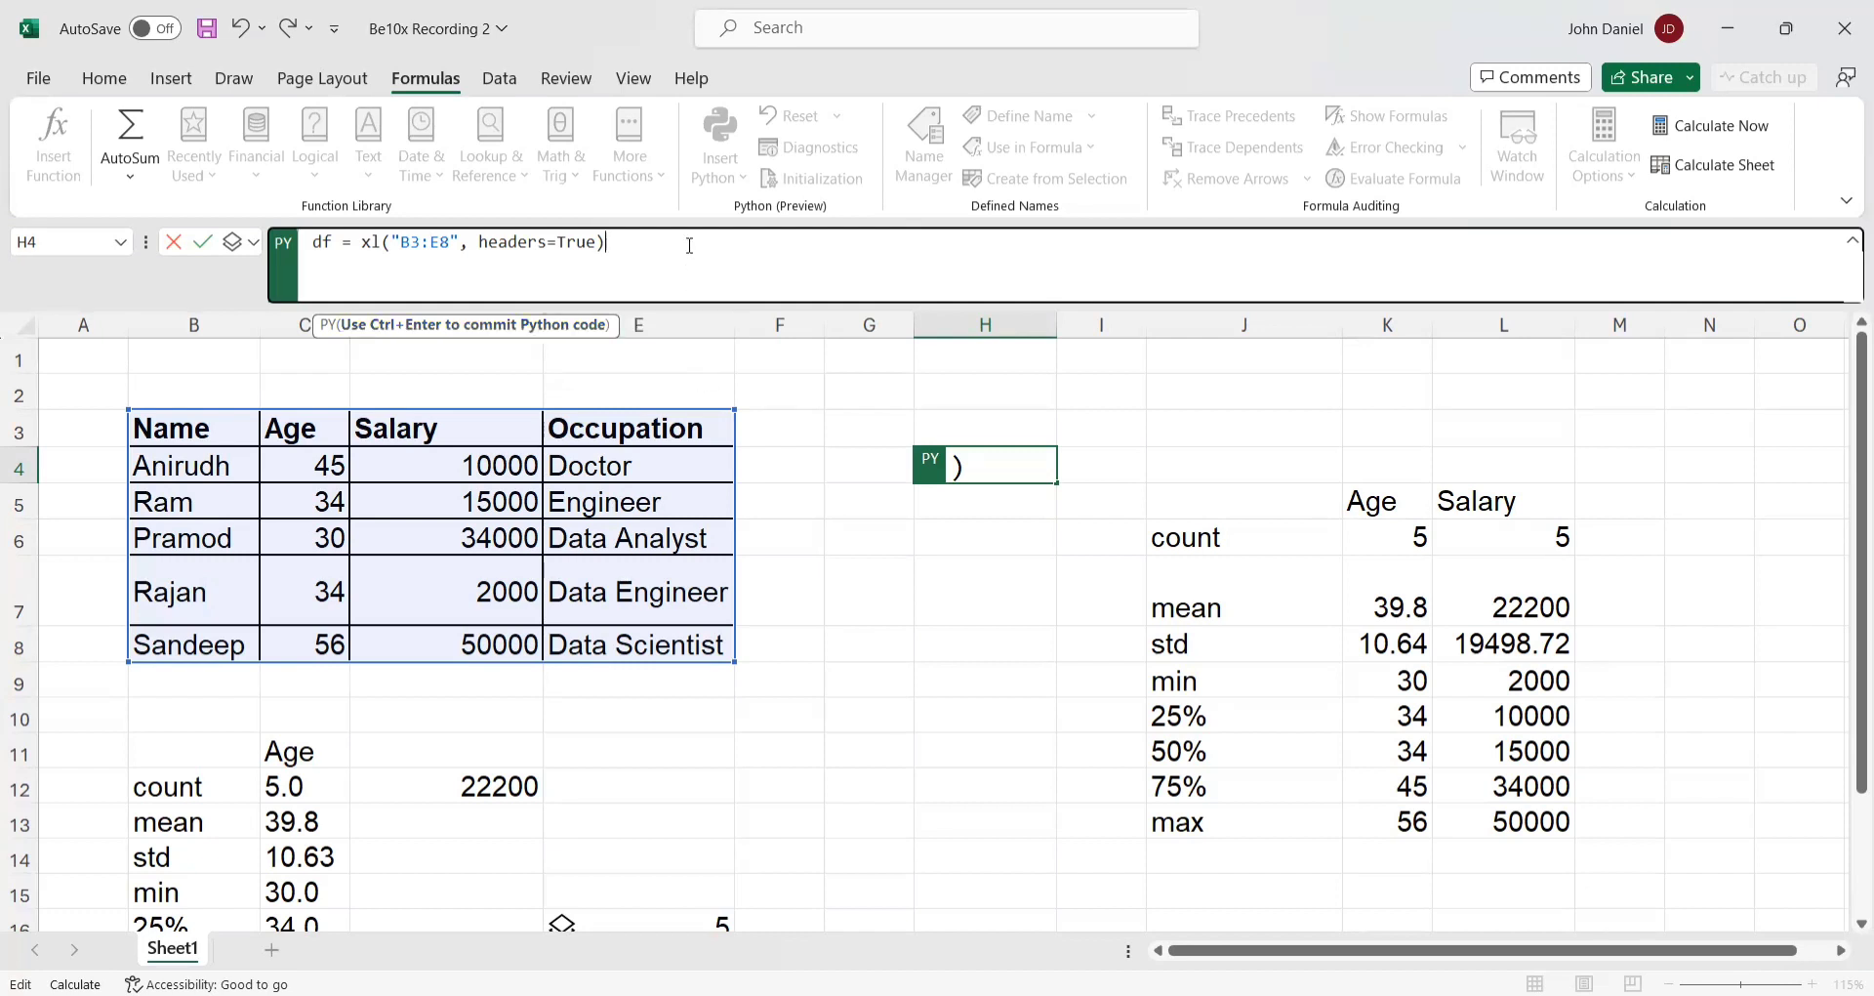
key("ctrl+Return")
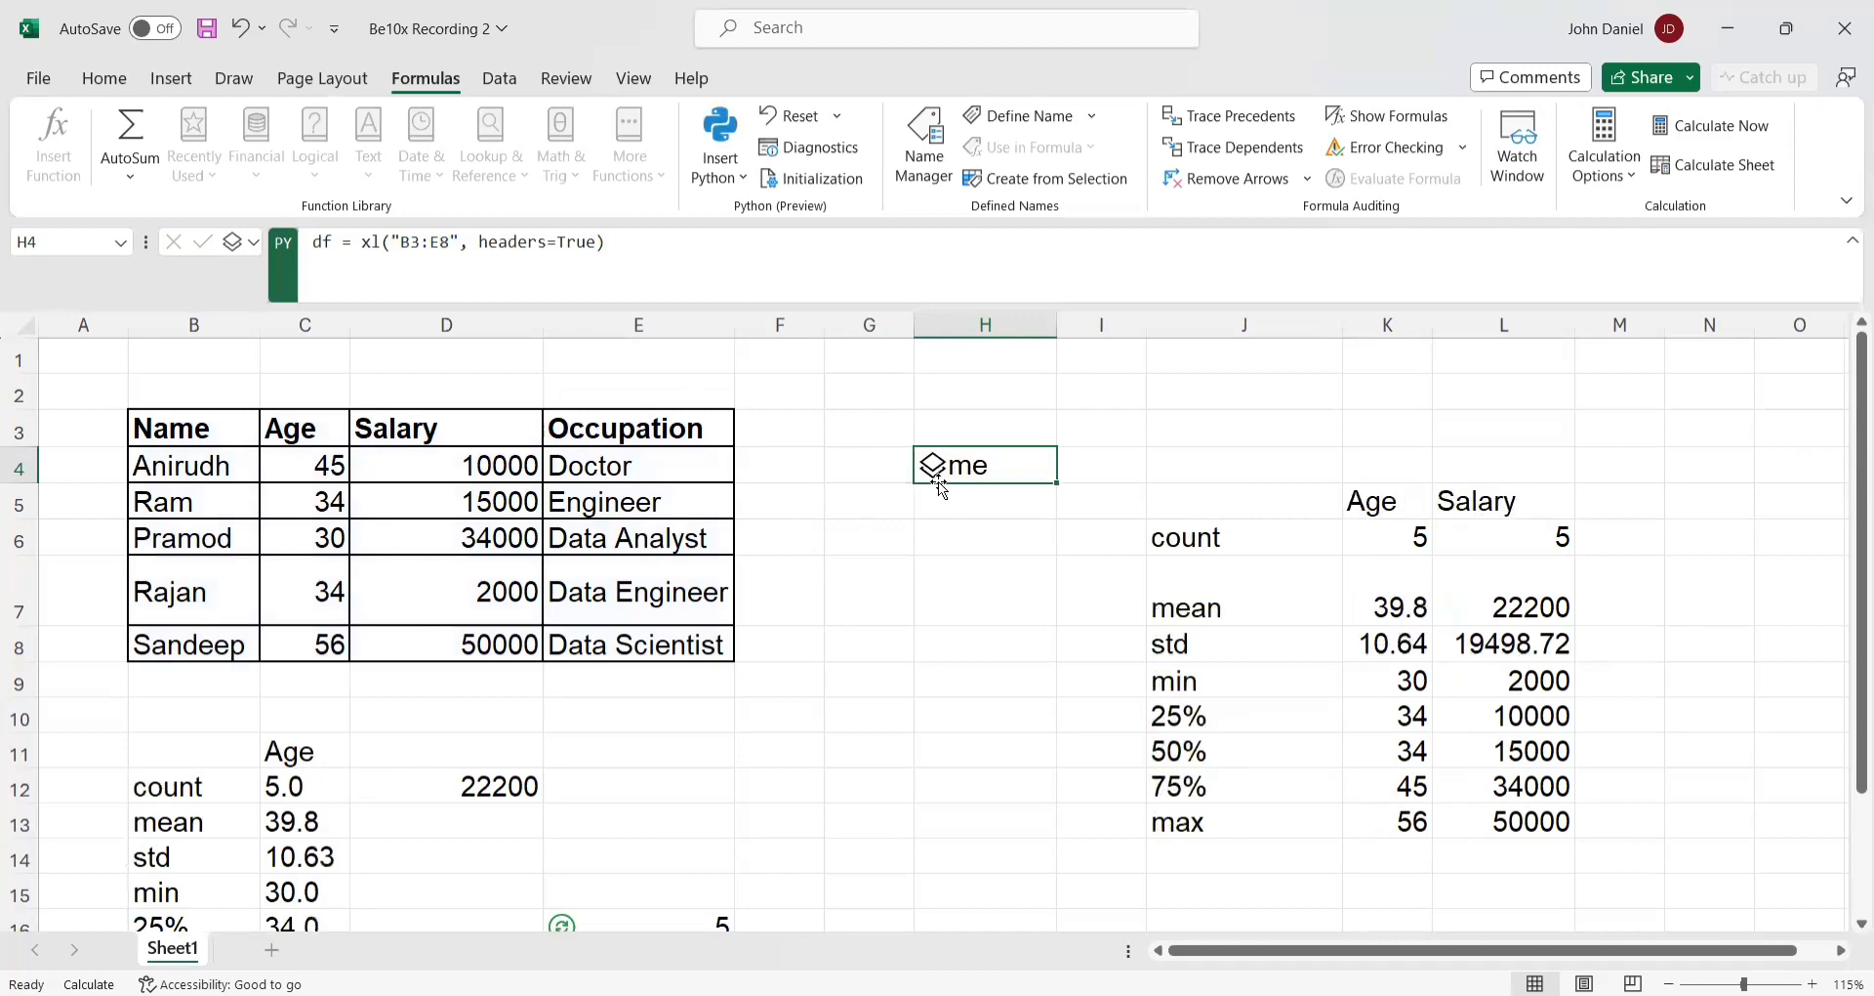
- Enter the Python formula df['Salary'].mean() in cell D22, below the Age statistics, to average the salaries through the df variable
scroll(768, 684, "down", 3)
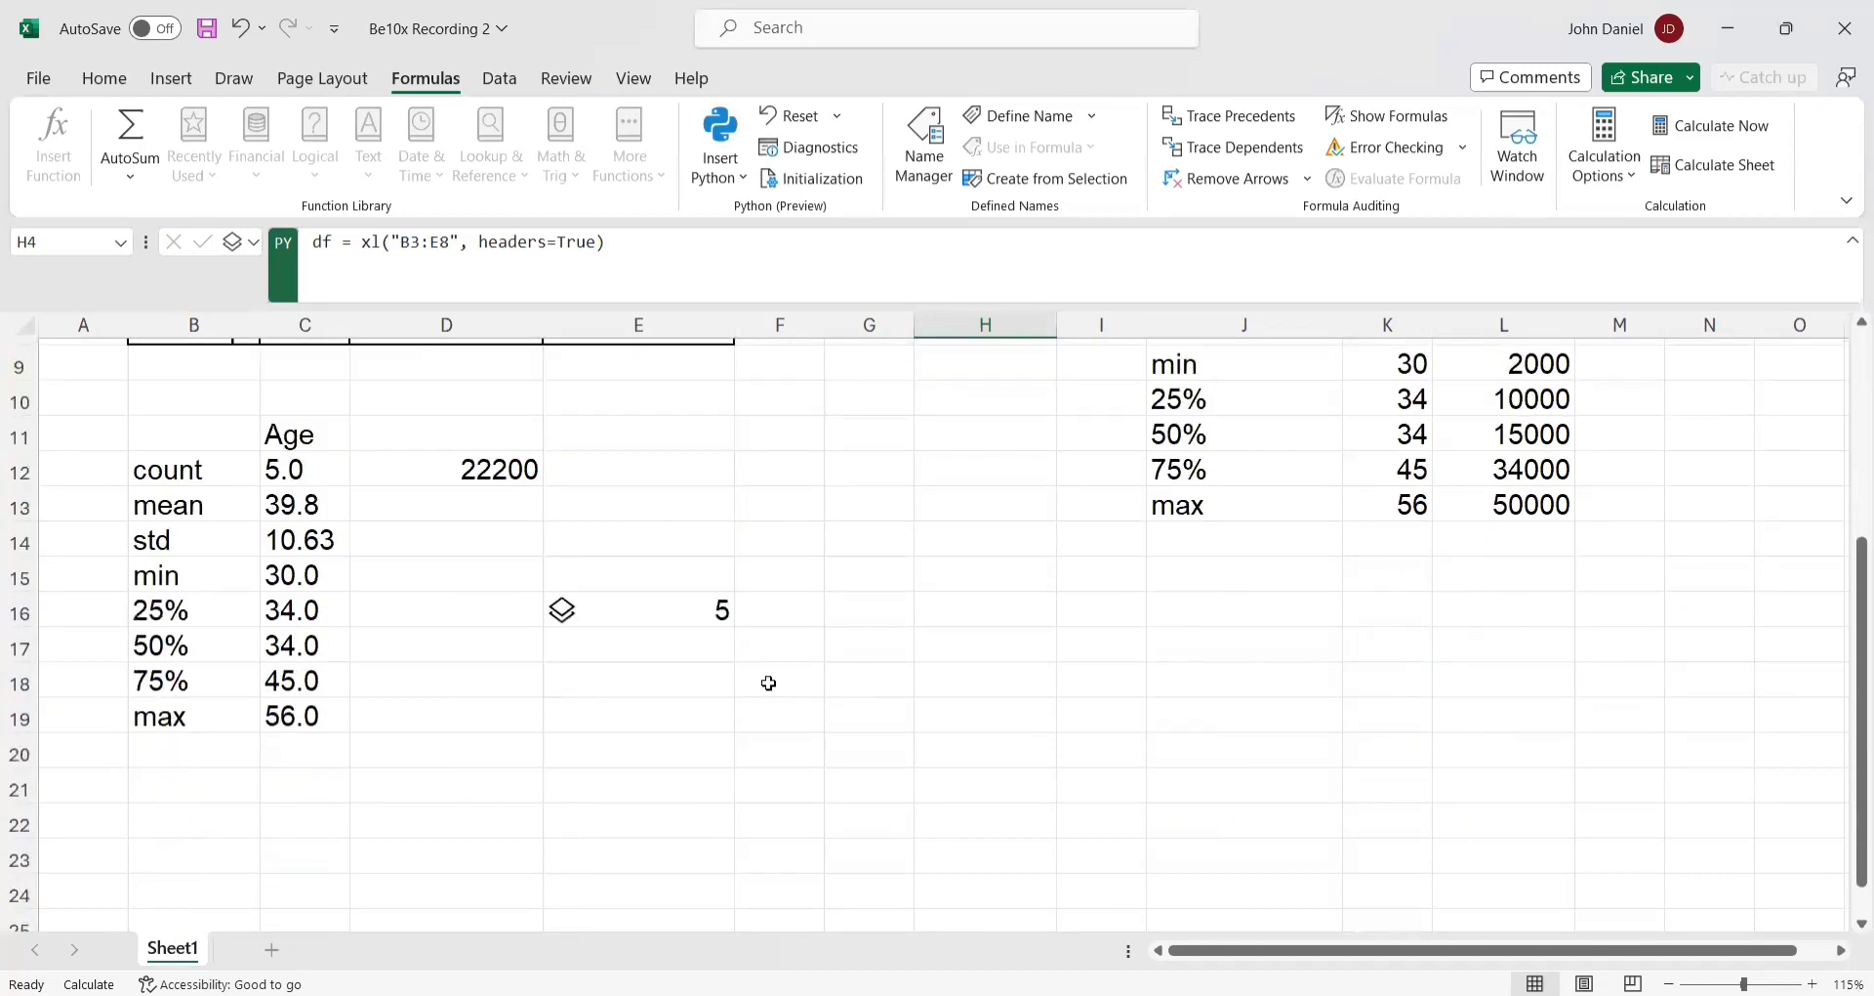
left_click(381, 786)
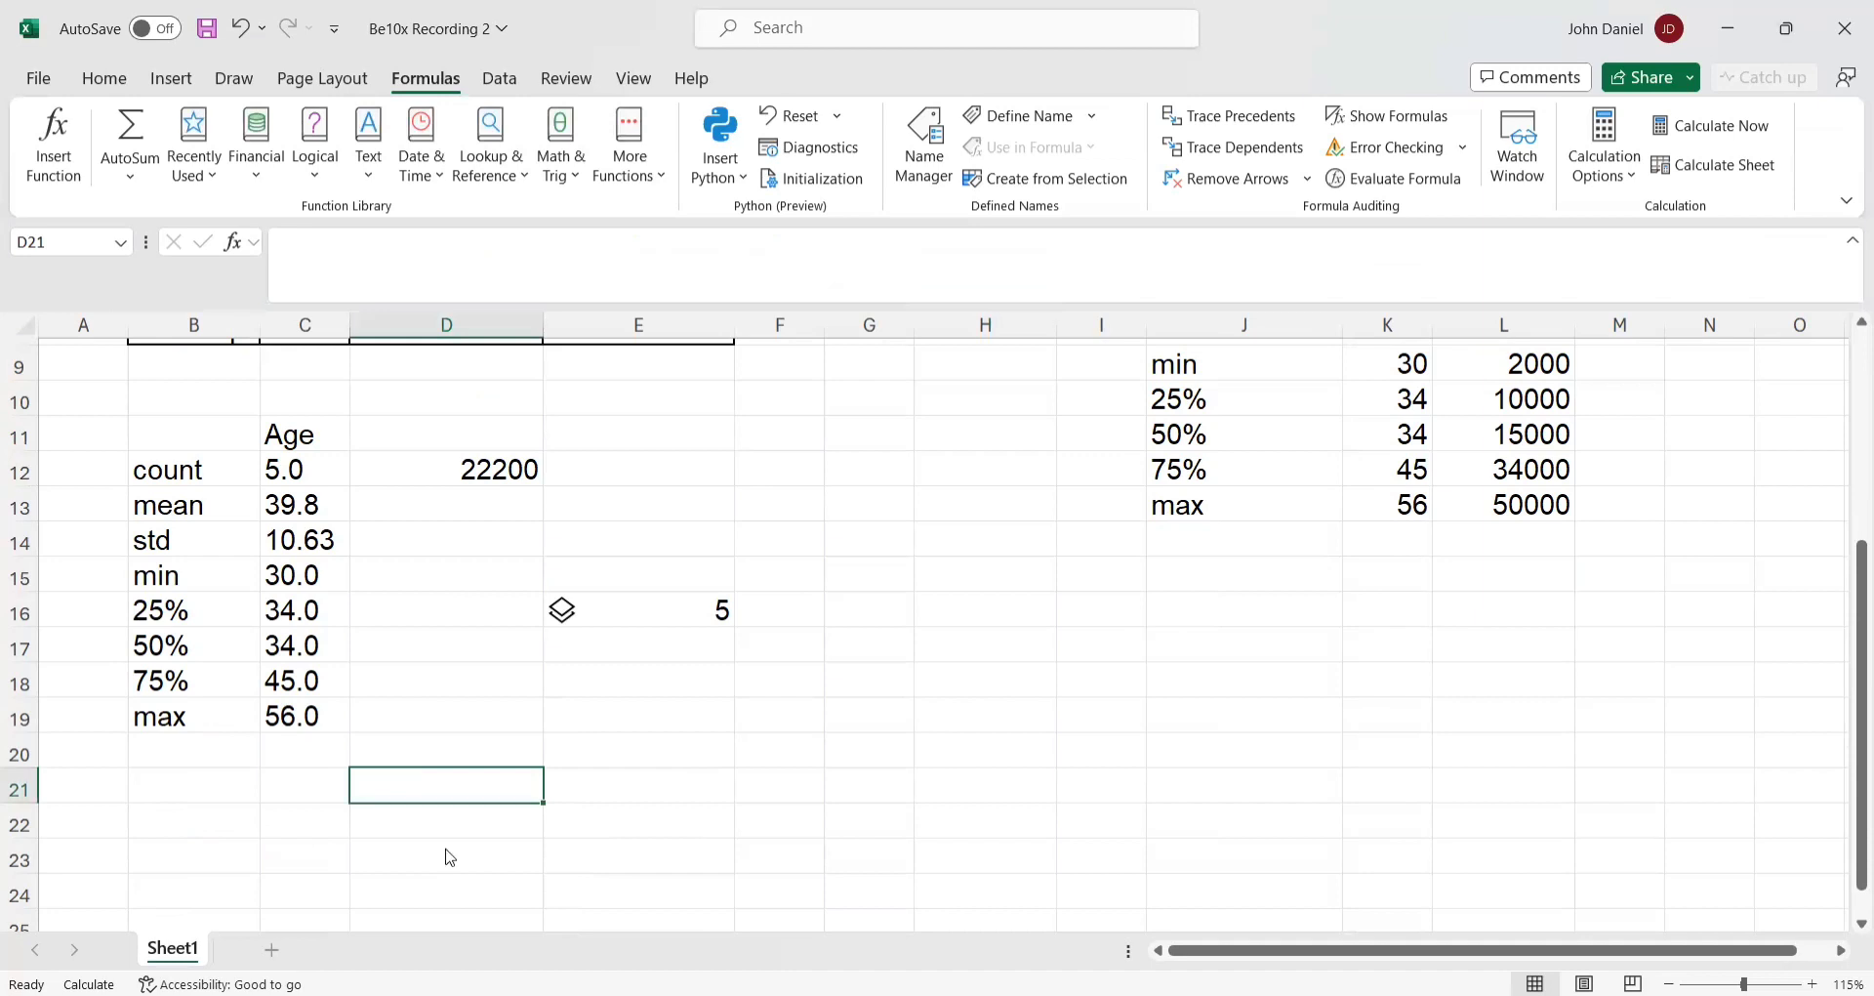
key("alt+Tab")
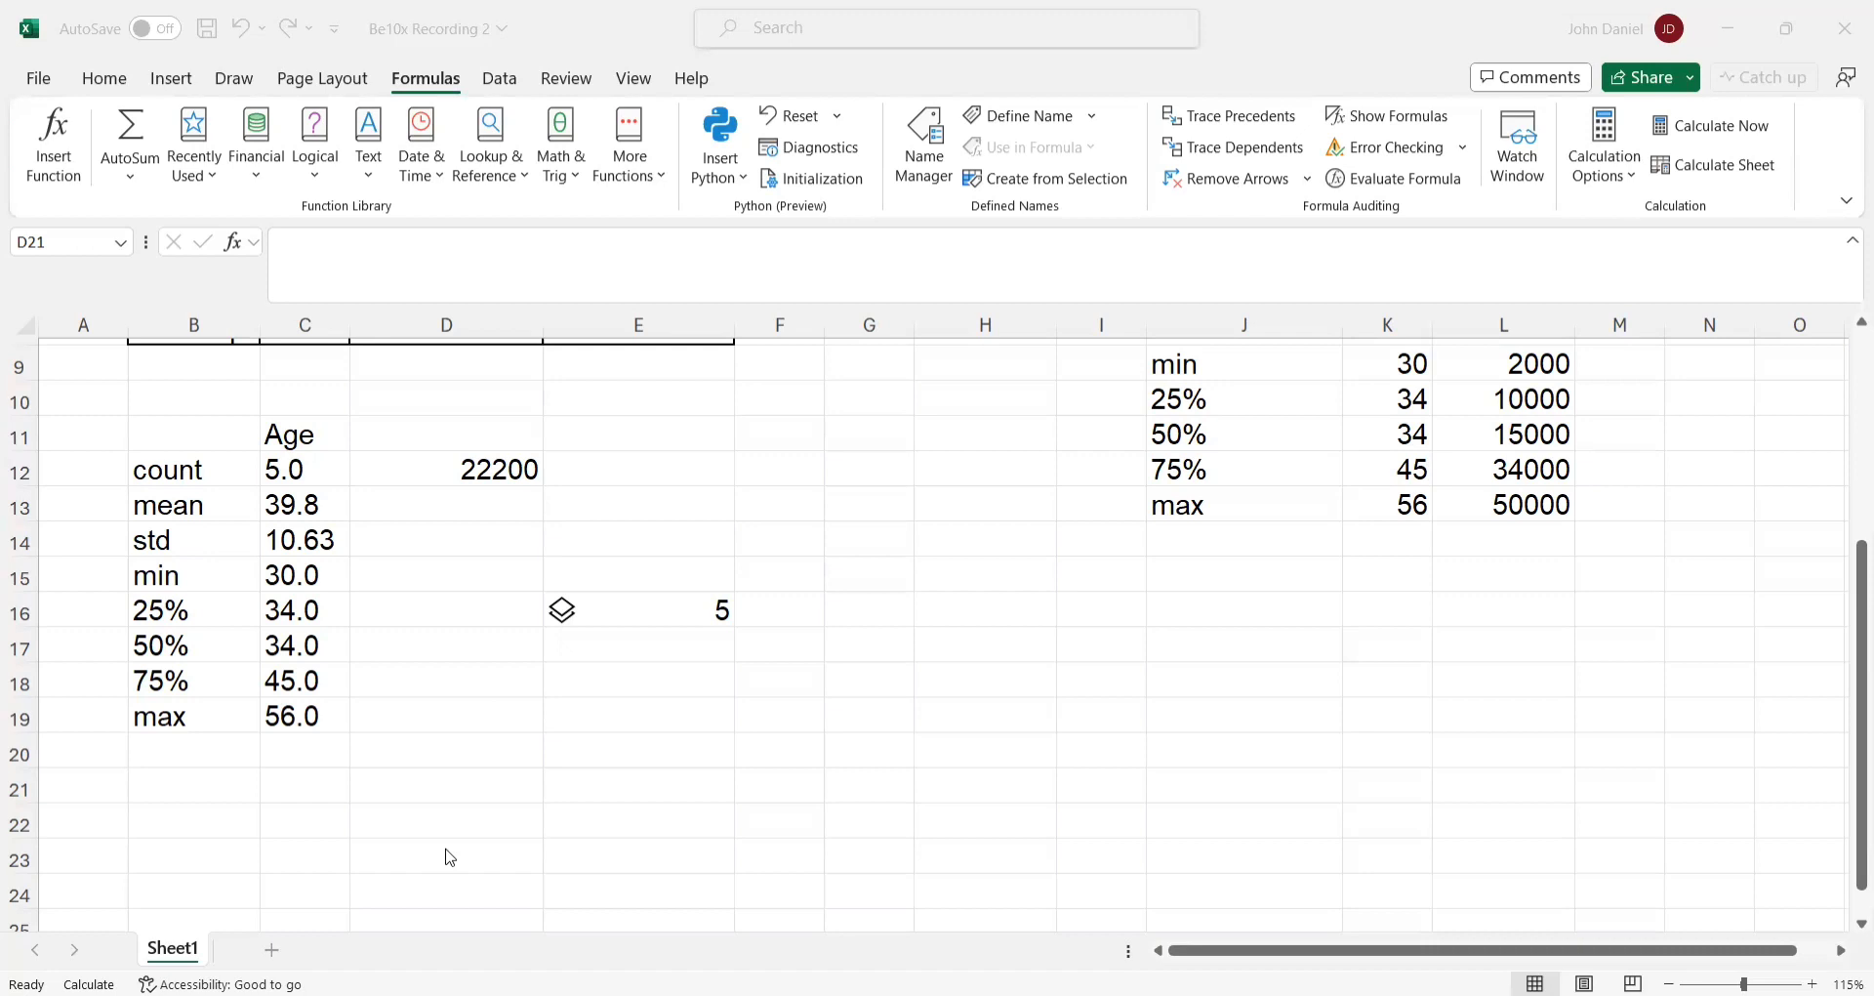
left_click(496, 828)
type("=p")
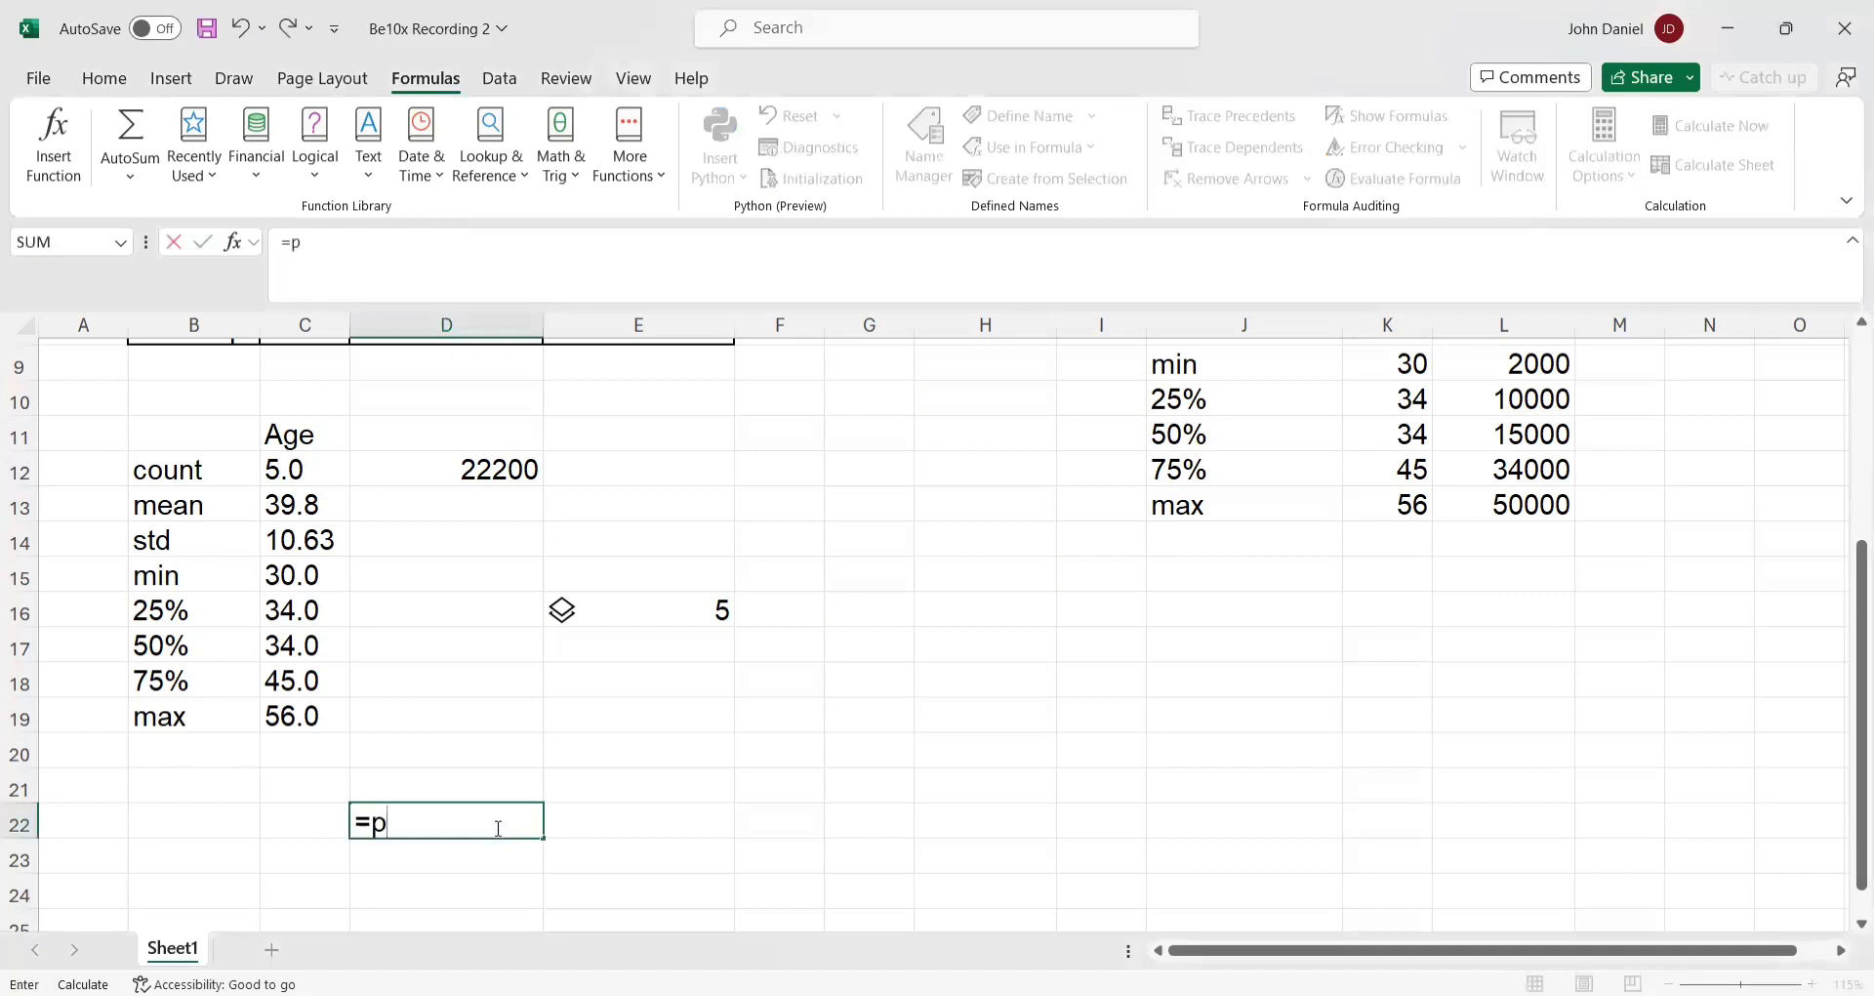
type("y")
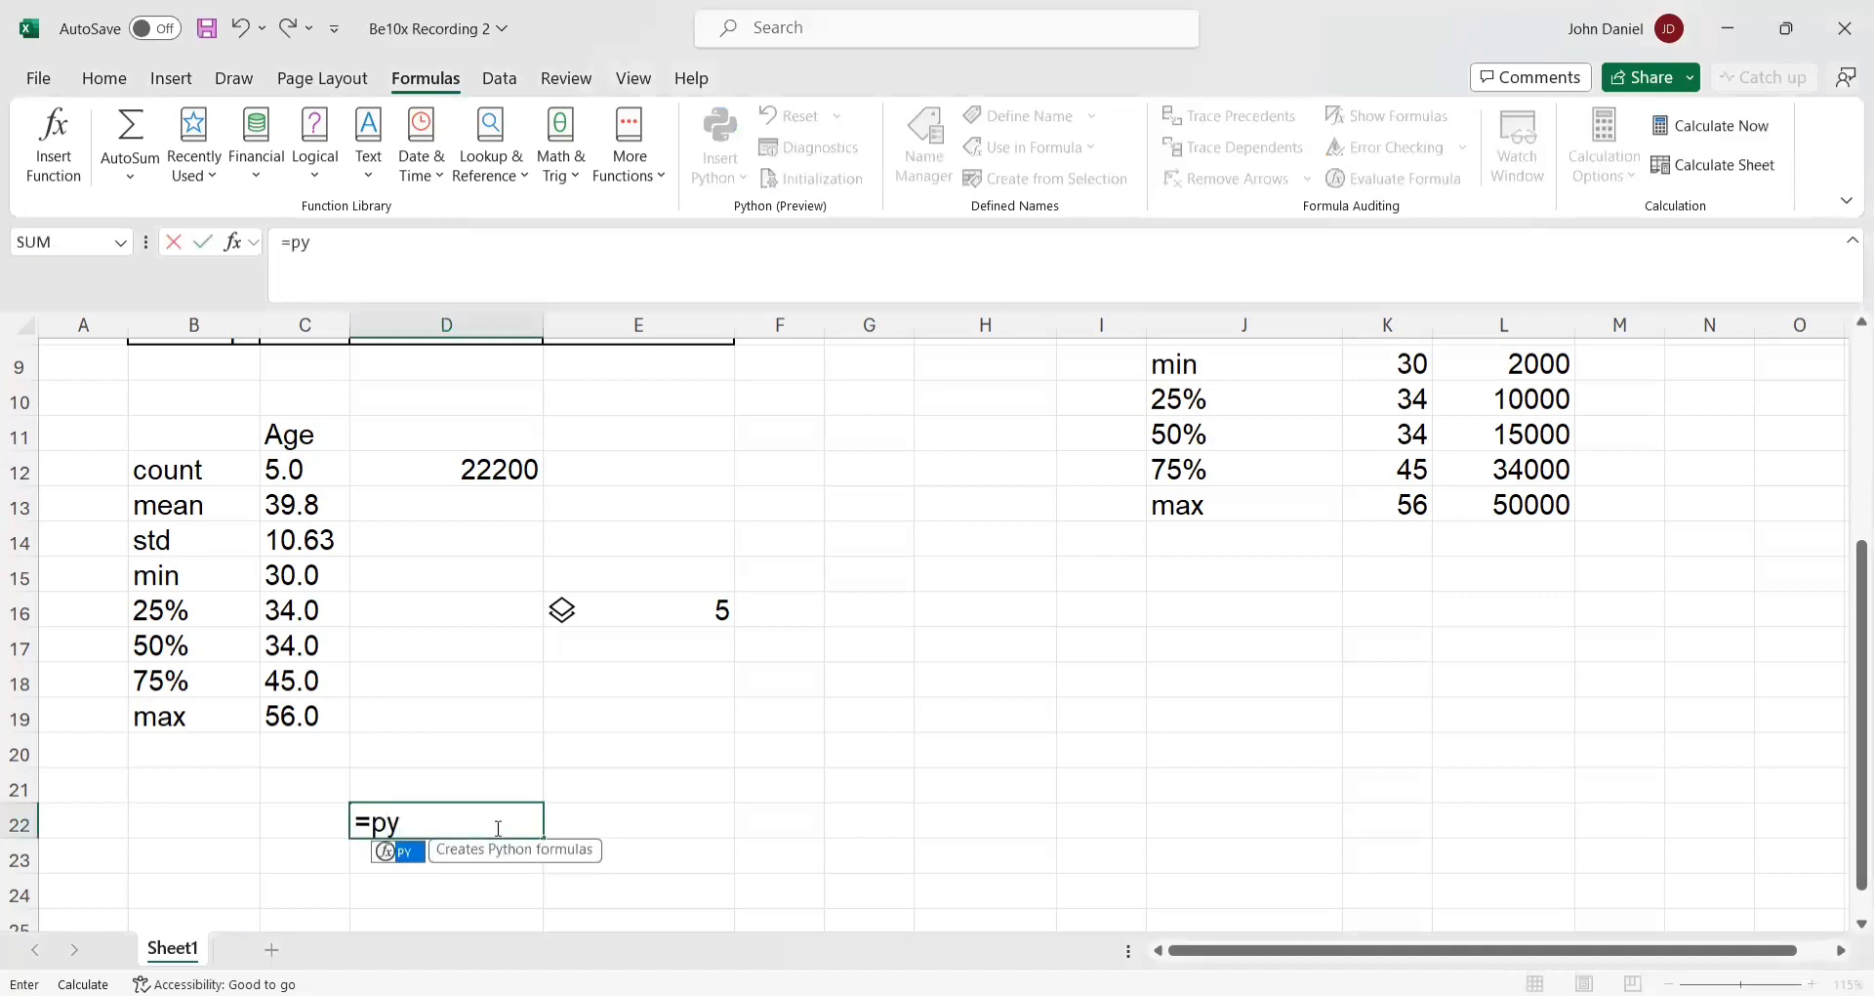
key("Tab")
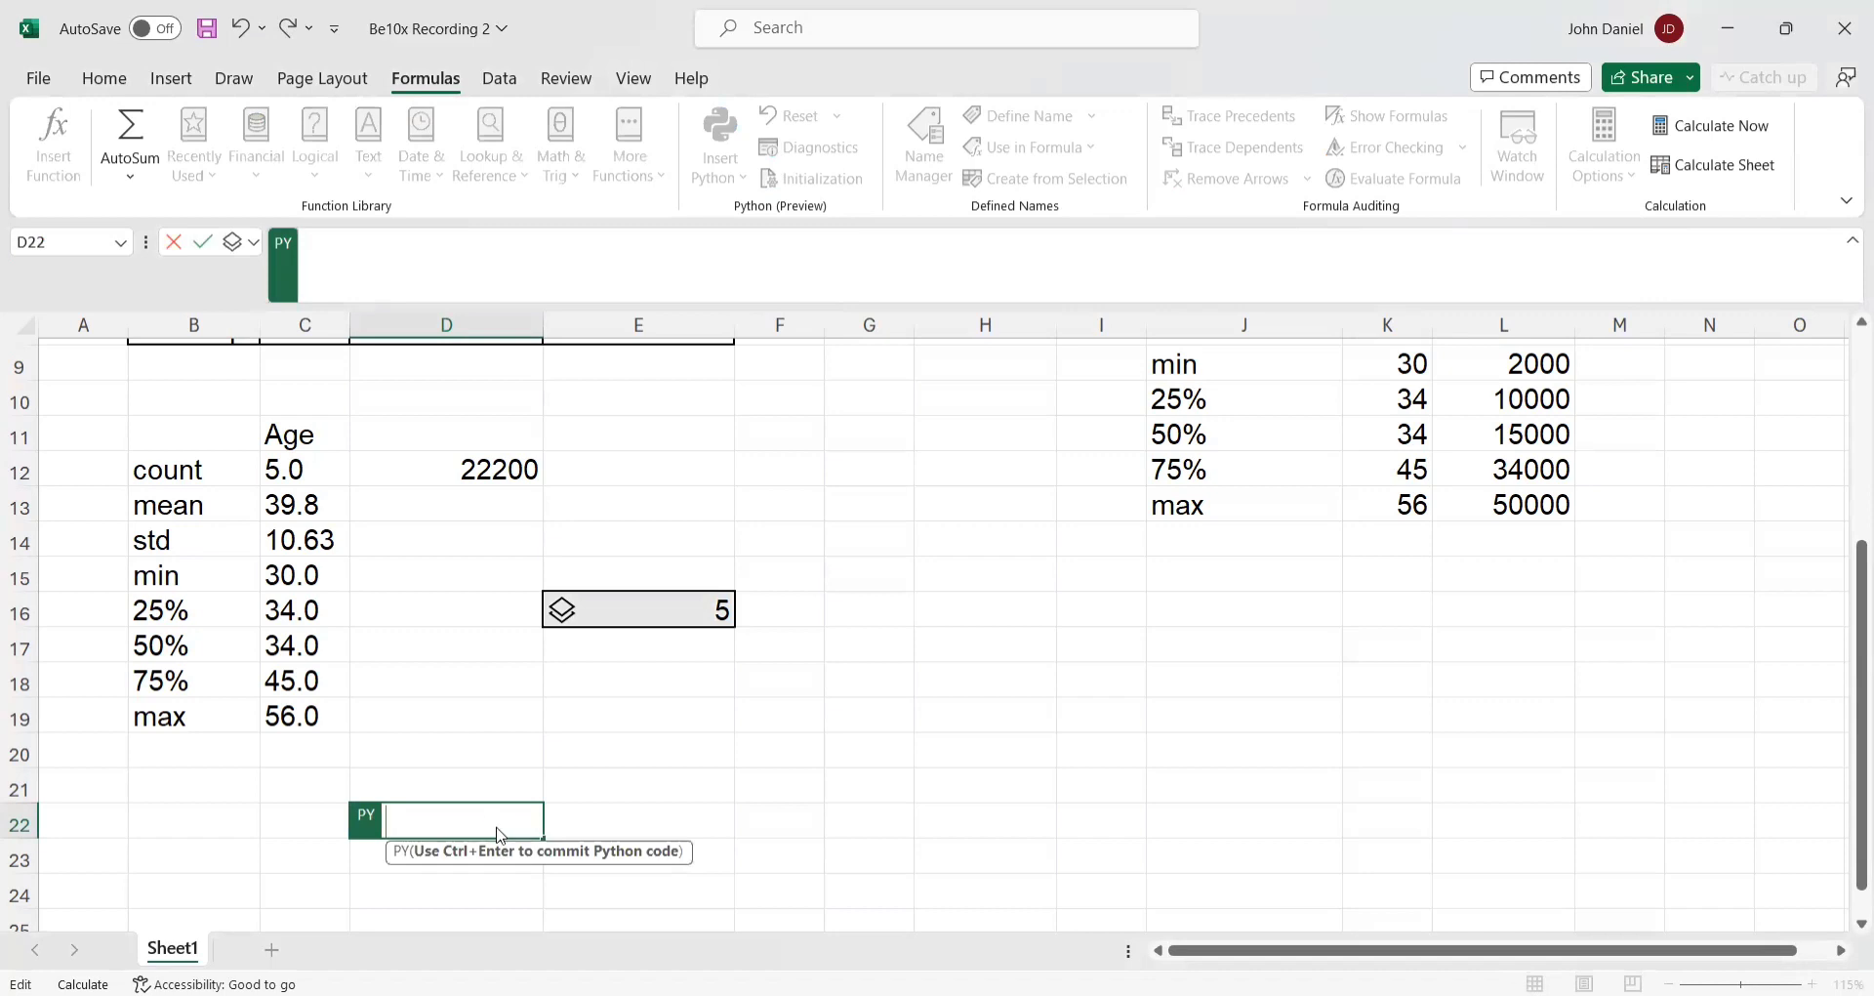
type("df")
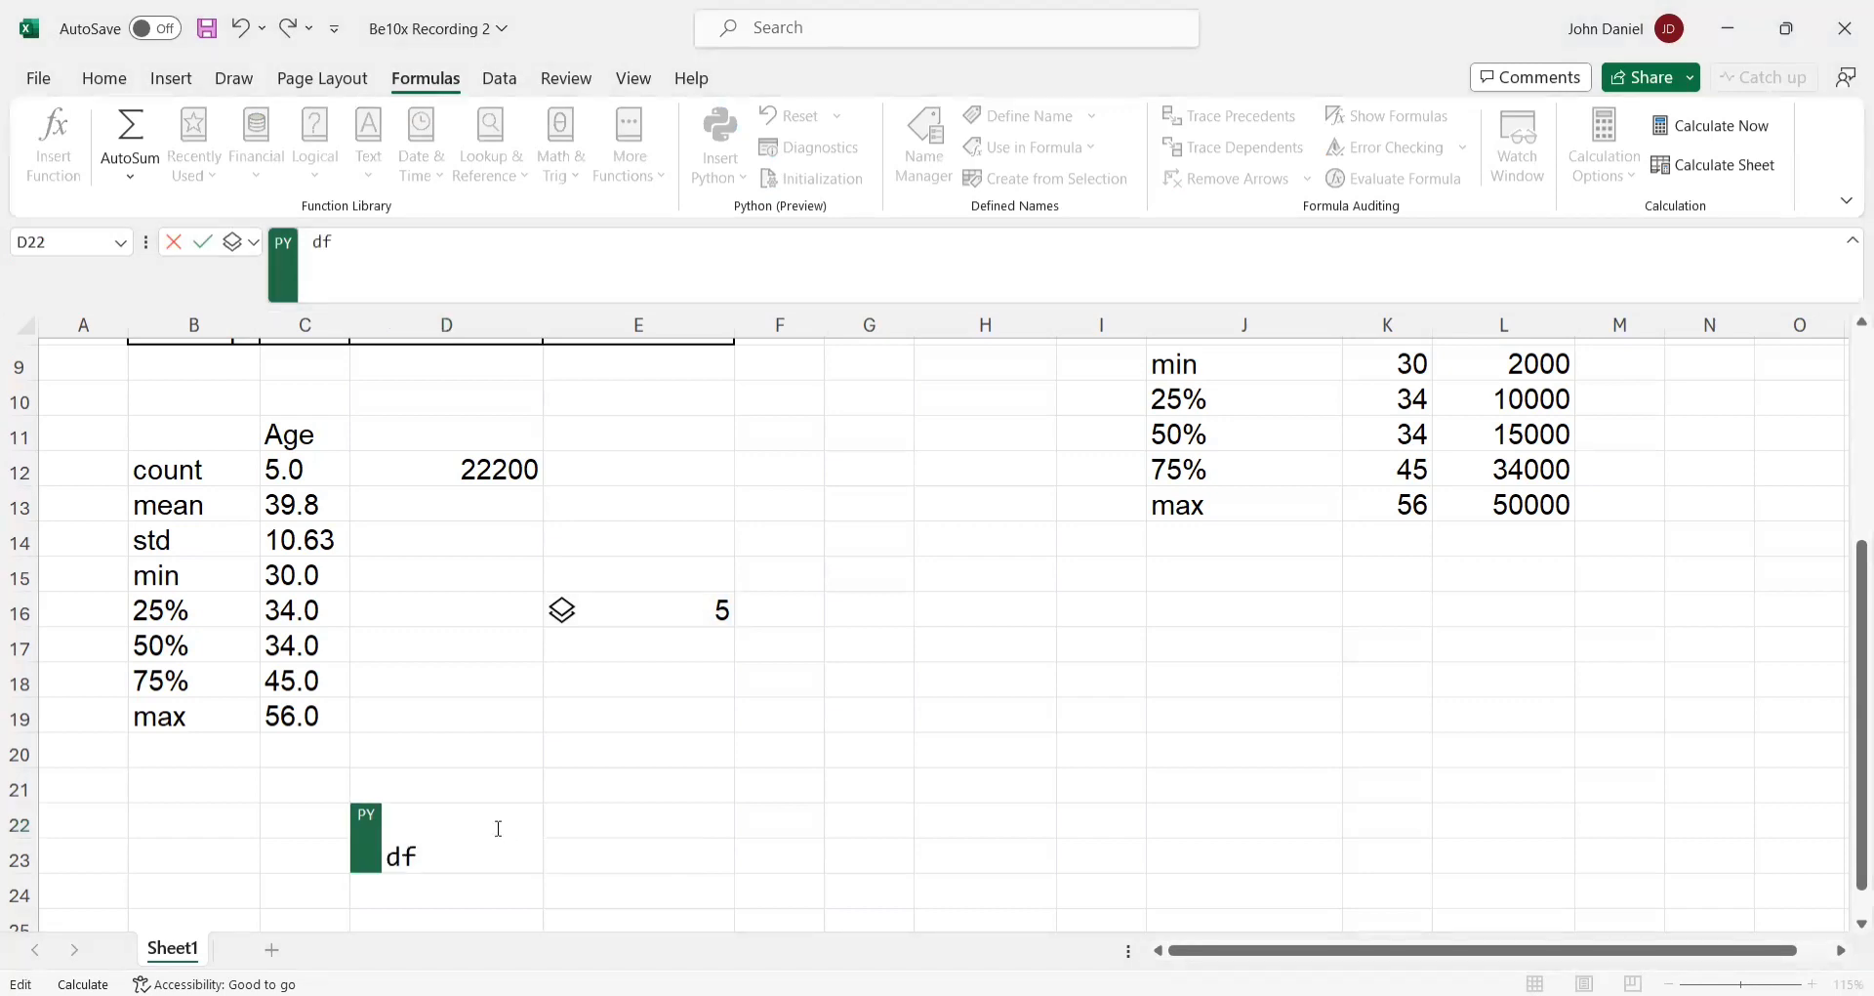
left_click(499, 831)
type("[")
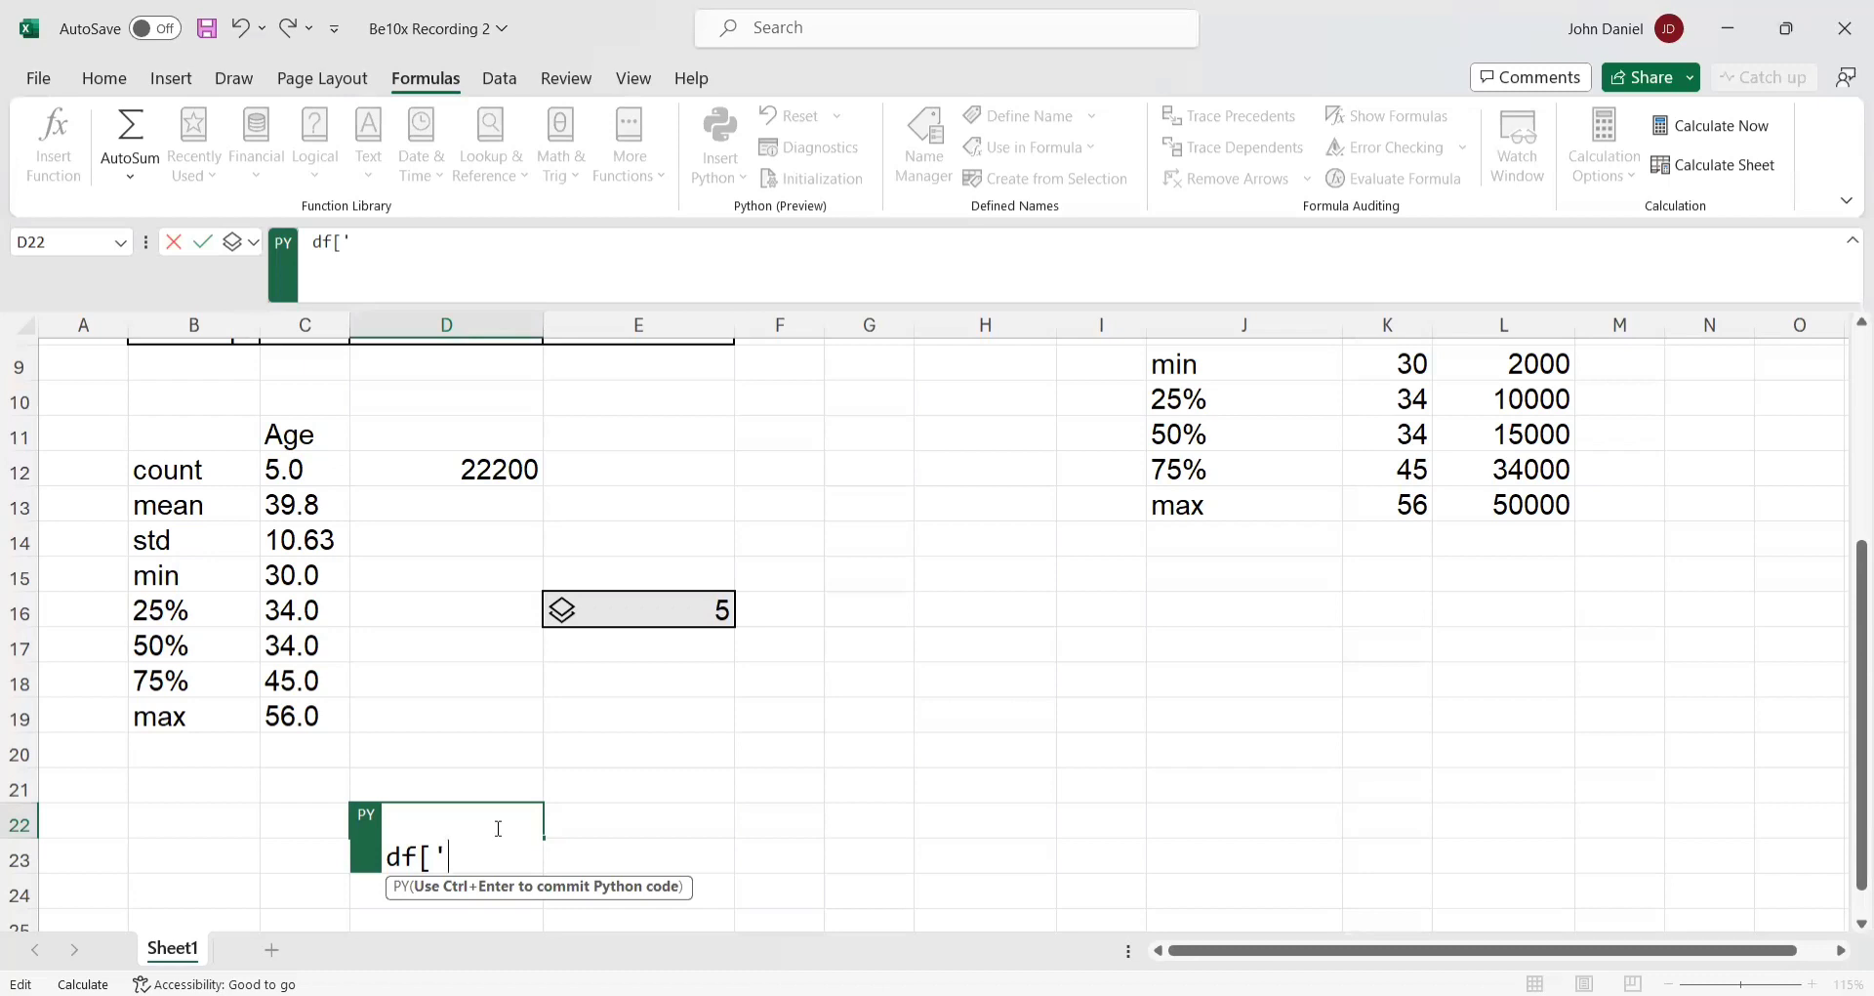
key("BackSpace")
type("'Salary'].")
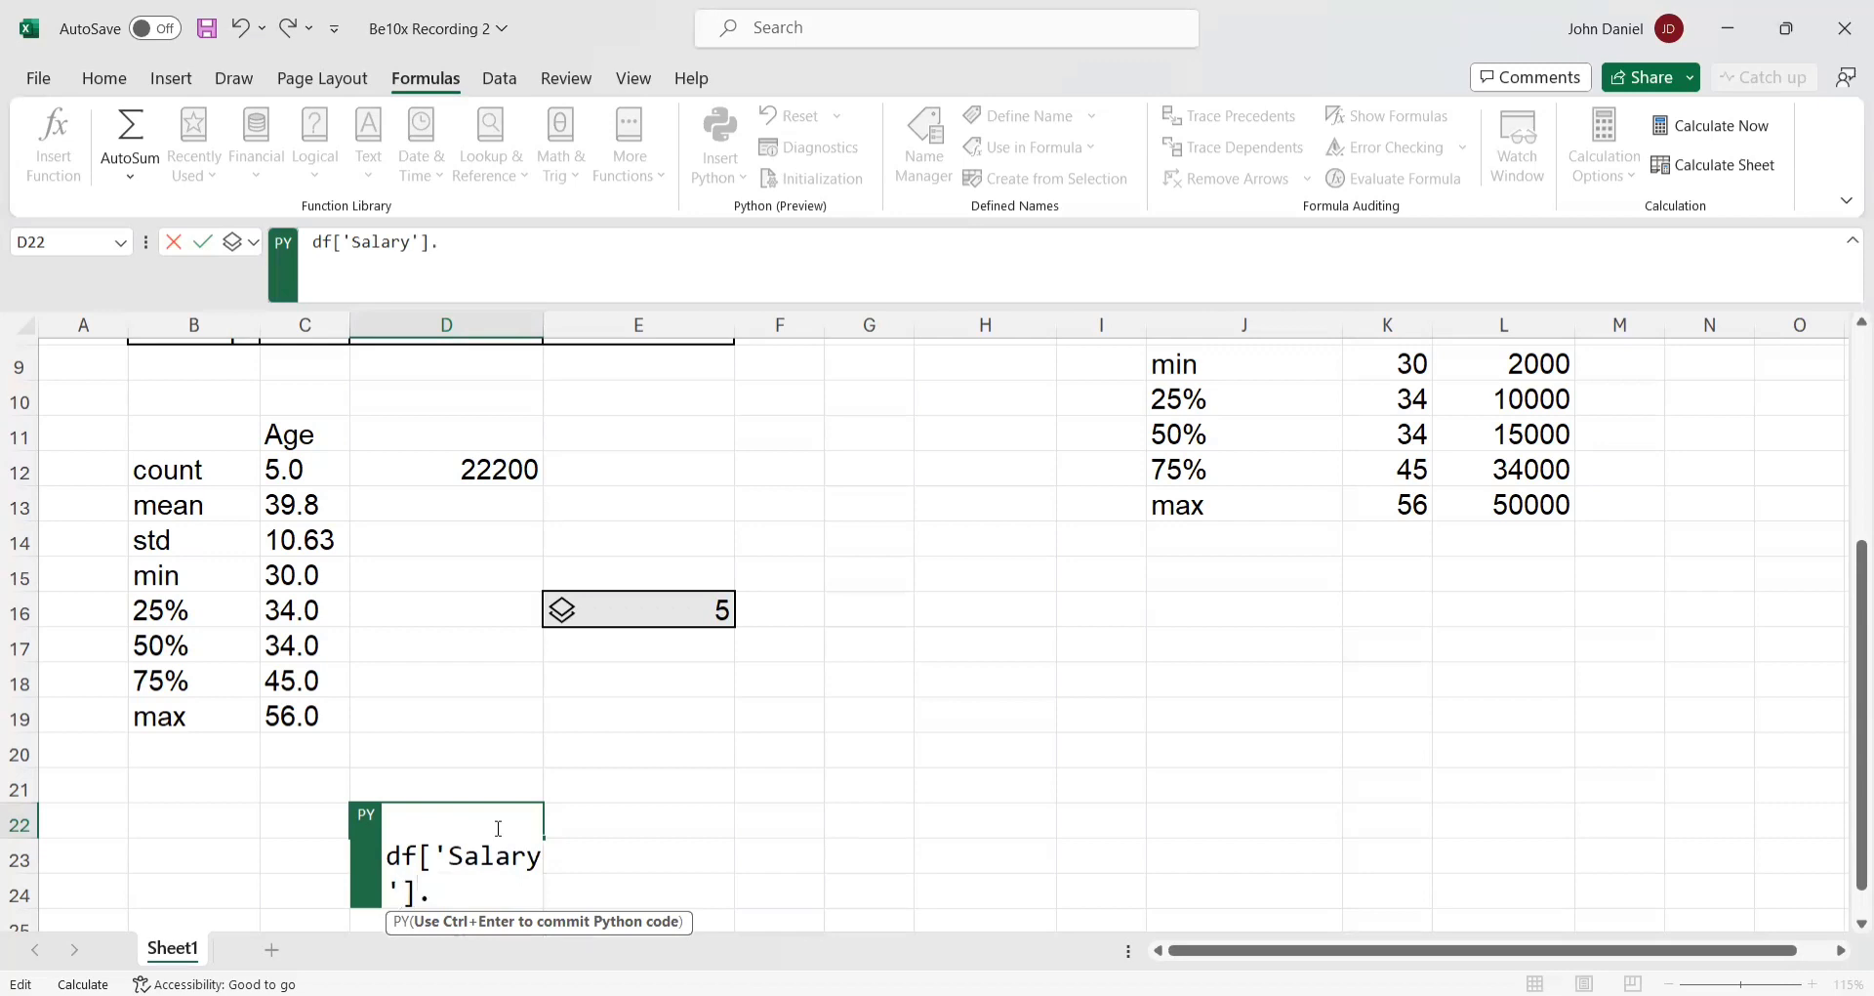
type("mean()")
key("ctrl+Return")
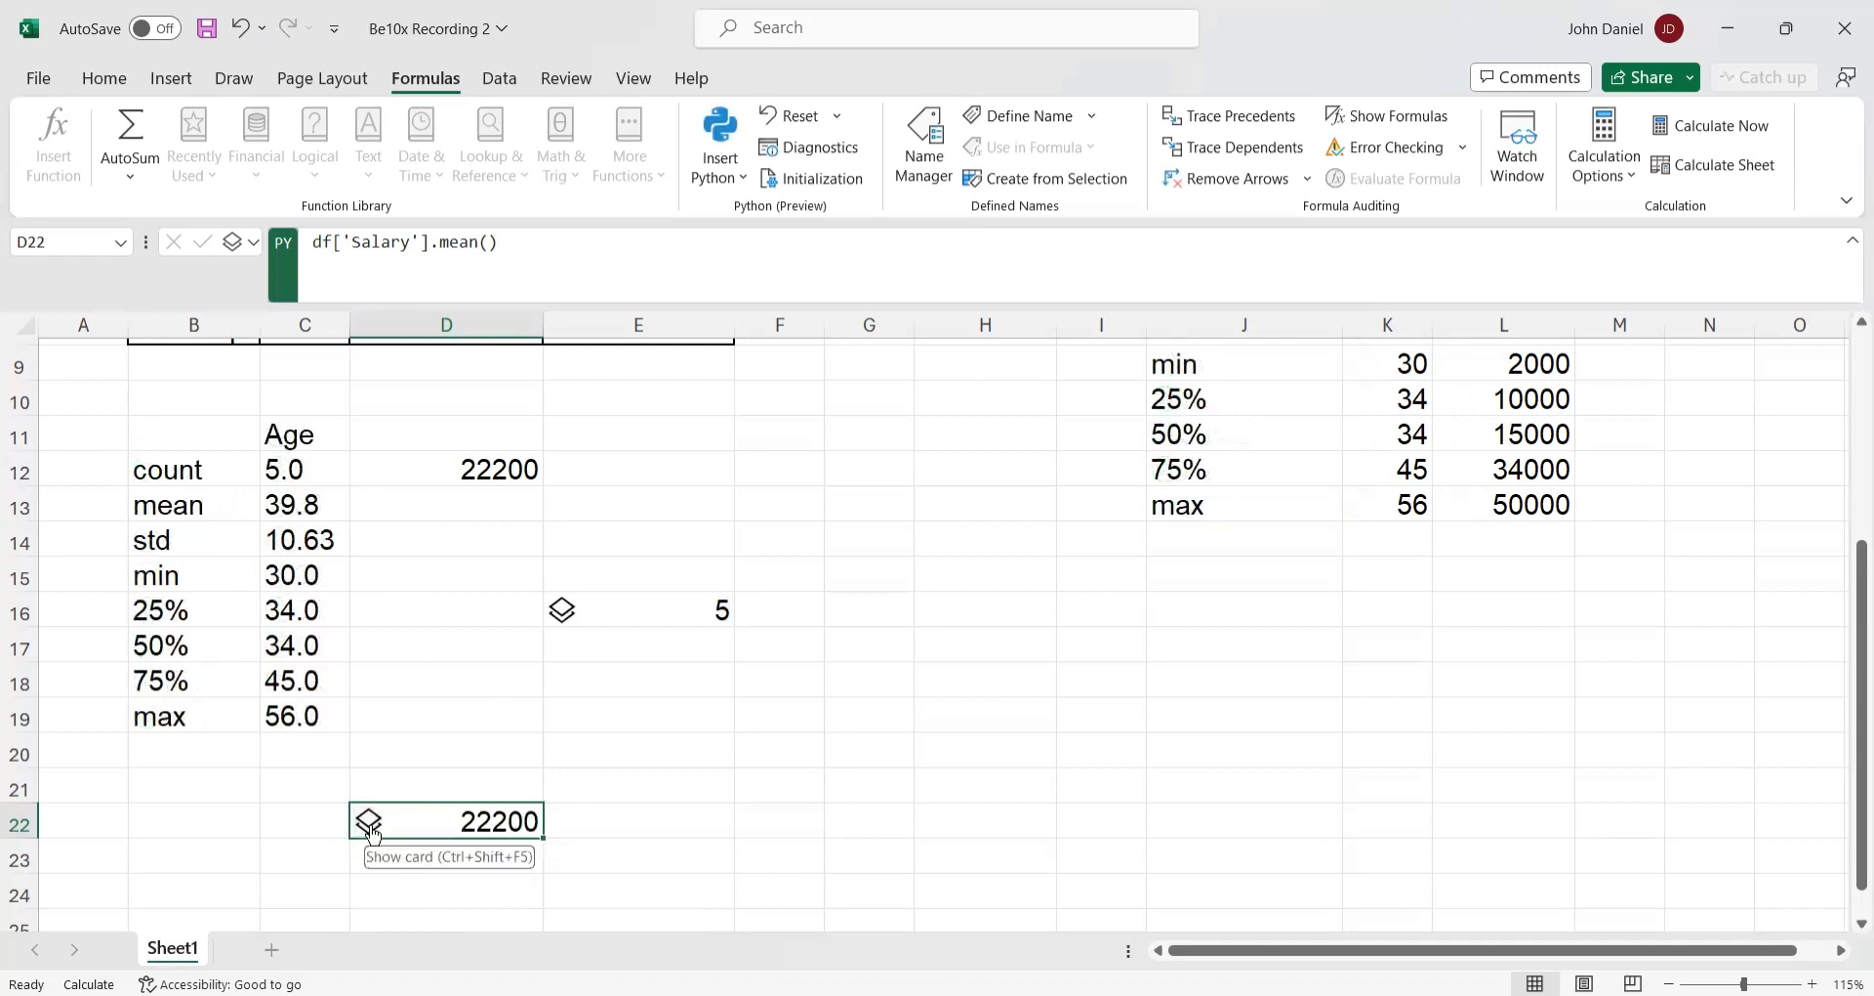
- Check the DataFrame cell H4 against the salary average and preview the Python object card of cell D22
scroll(661, 483, "up", 3)
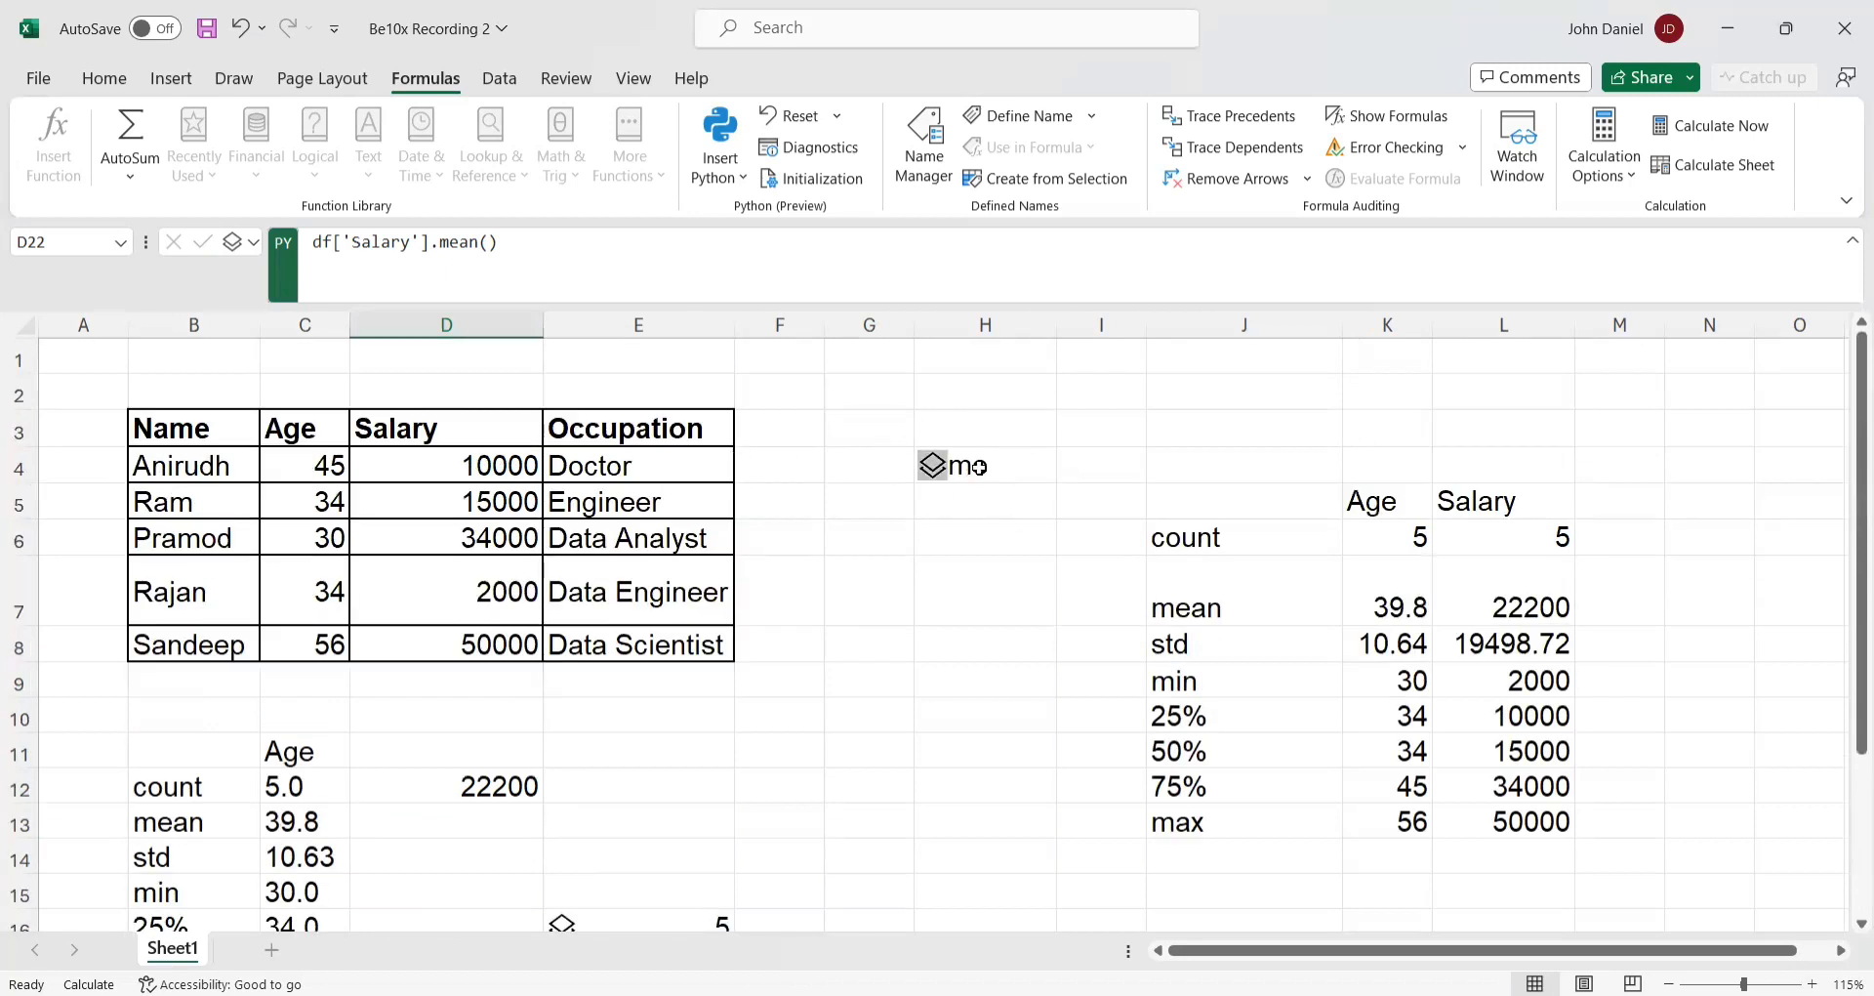
scroll(979, 467, "down", 6)
scroll(979, 467, "up", 2)
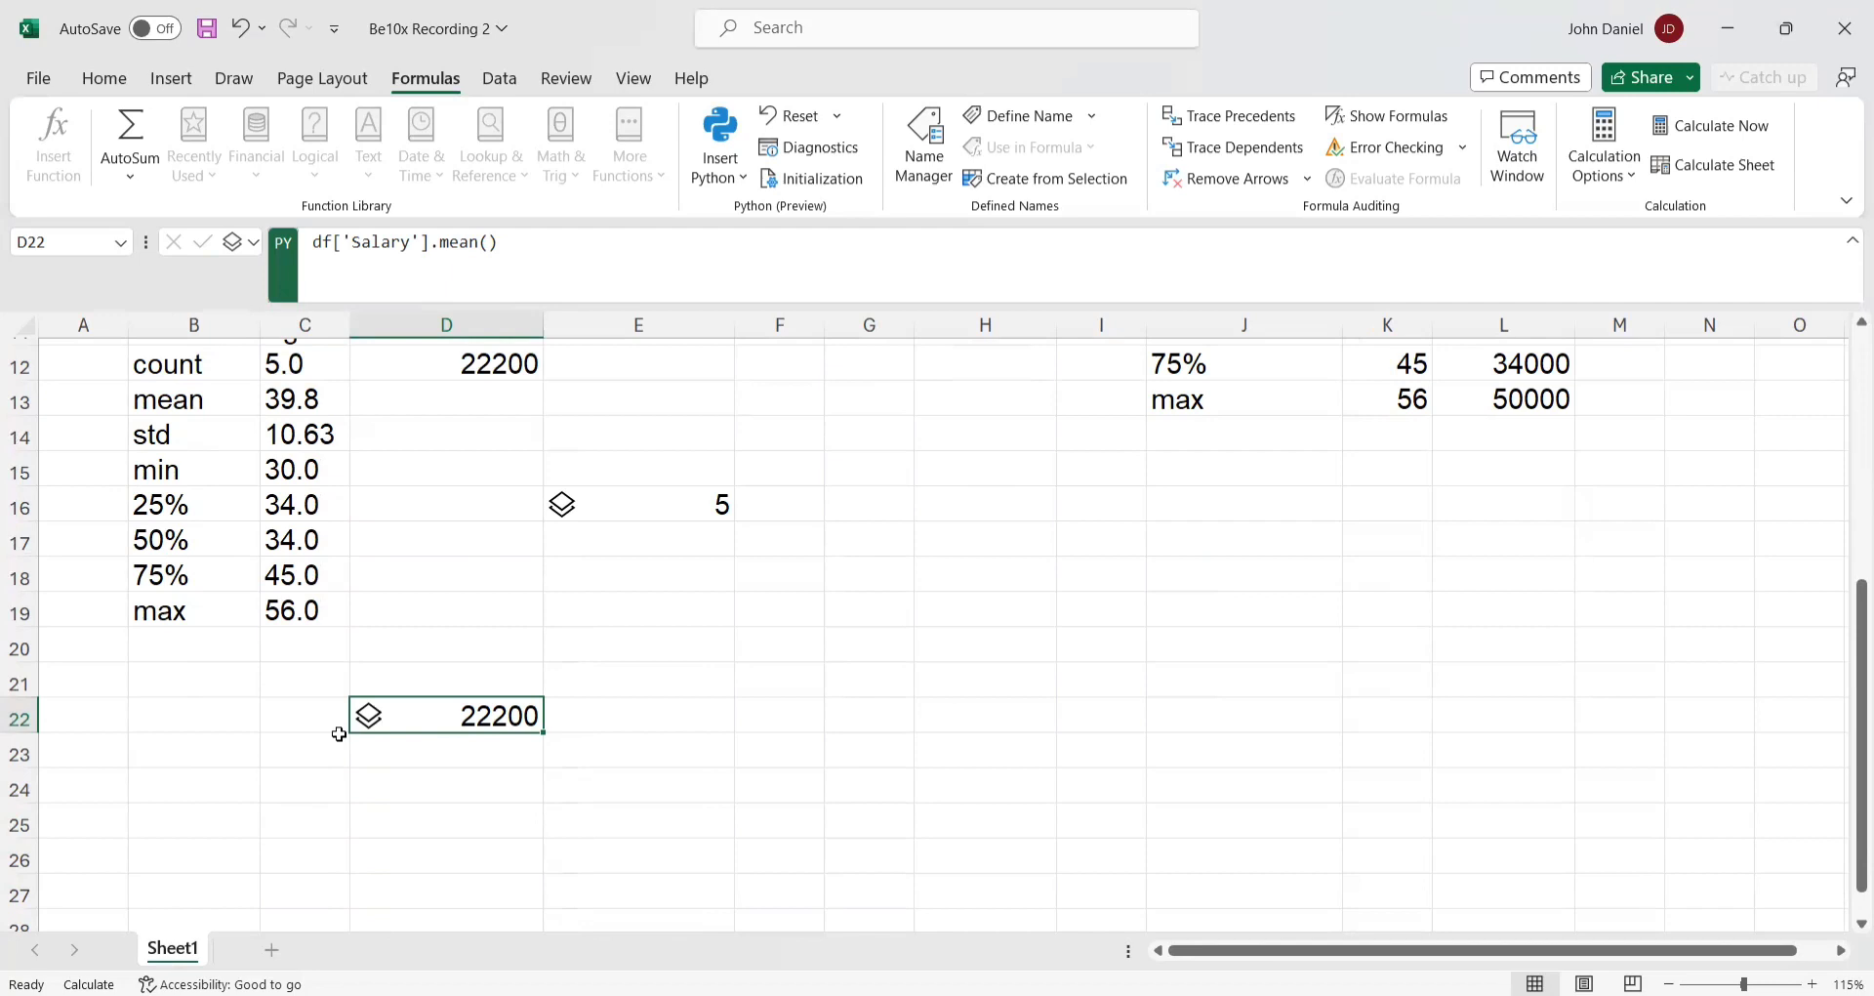
left_click(369, 716)
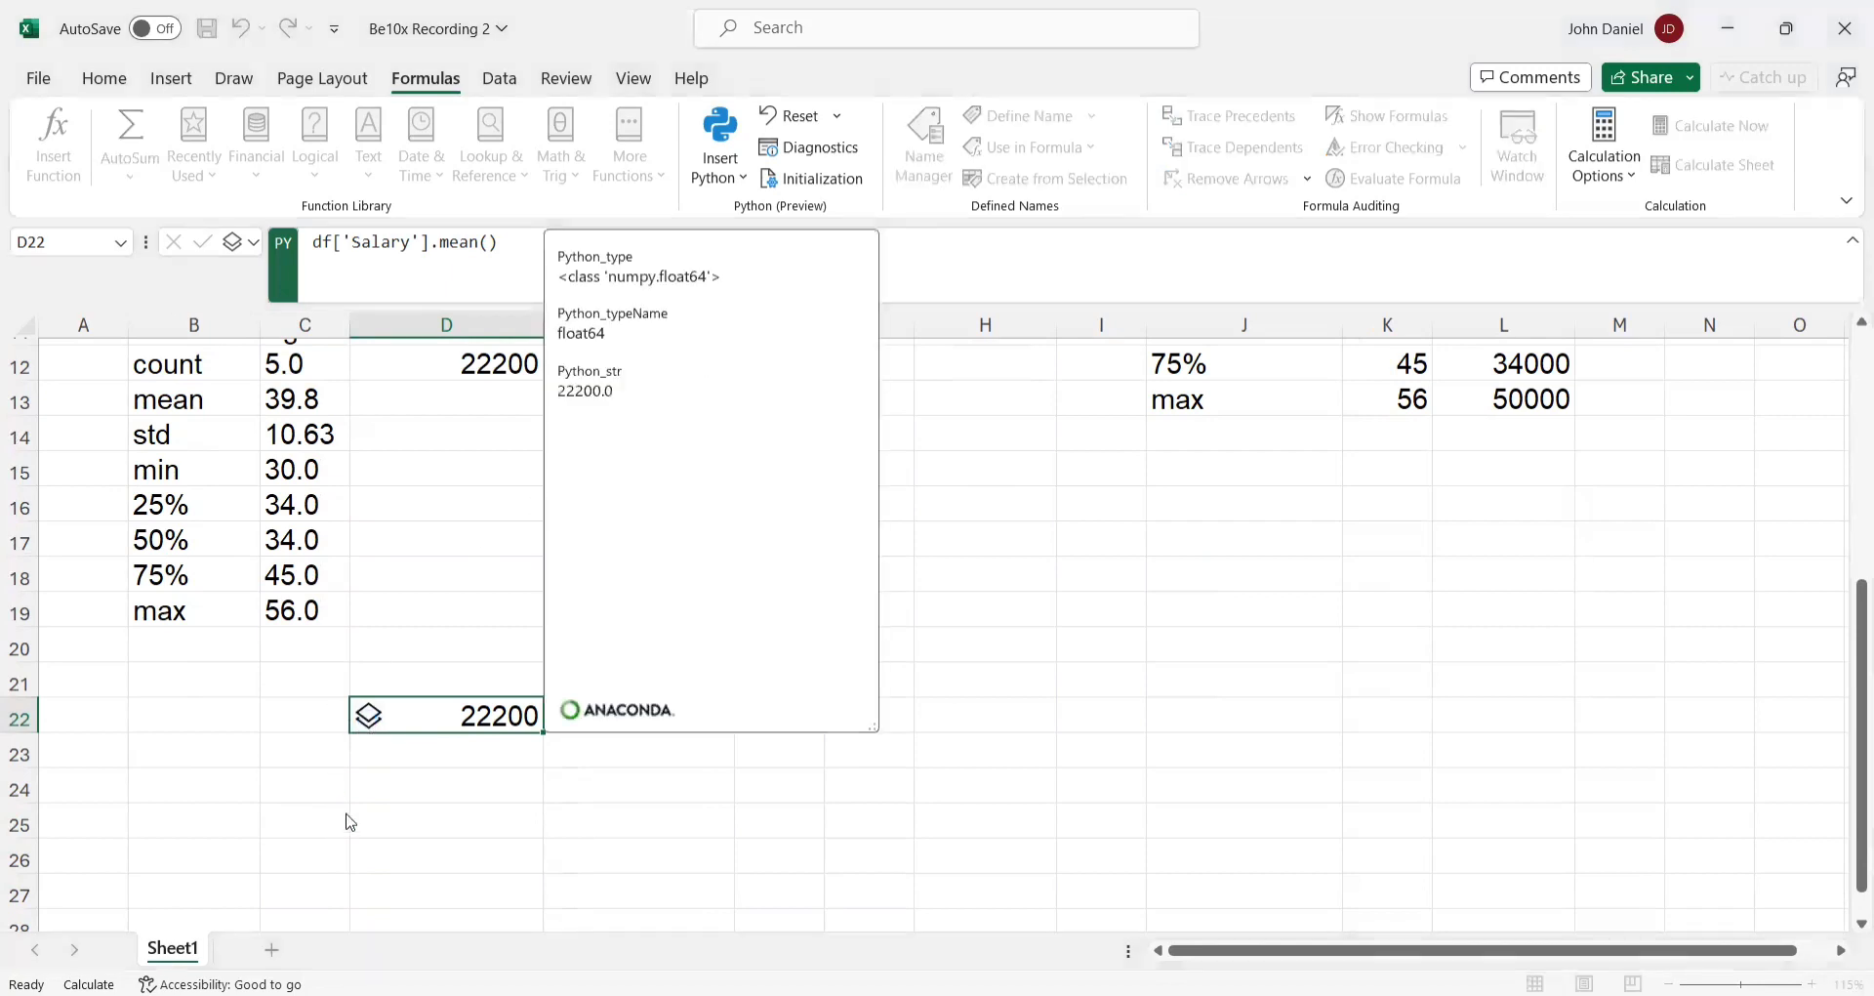
key("Escape")
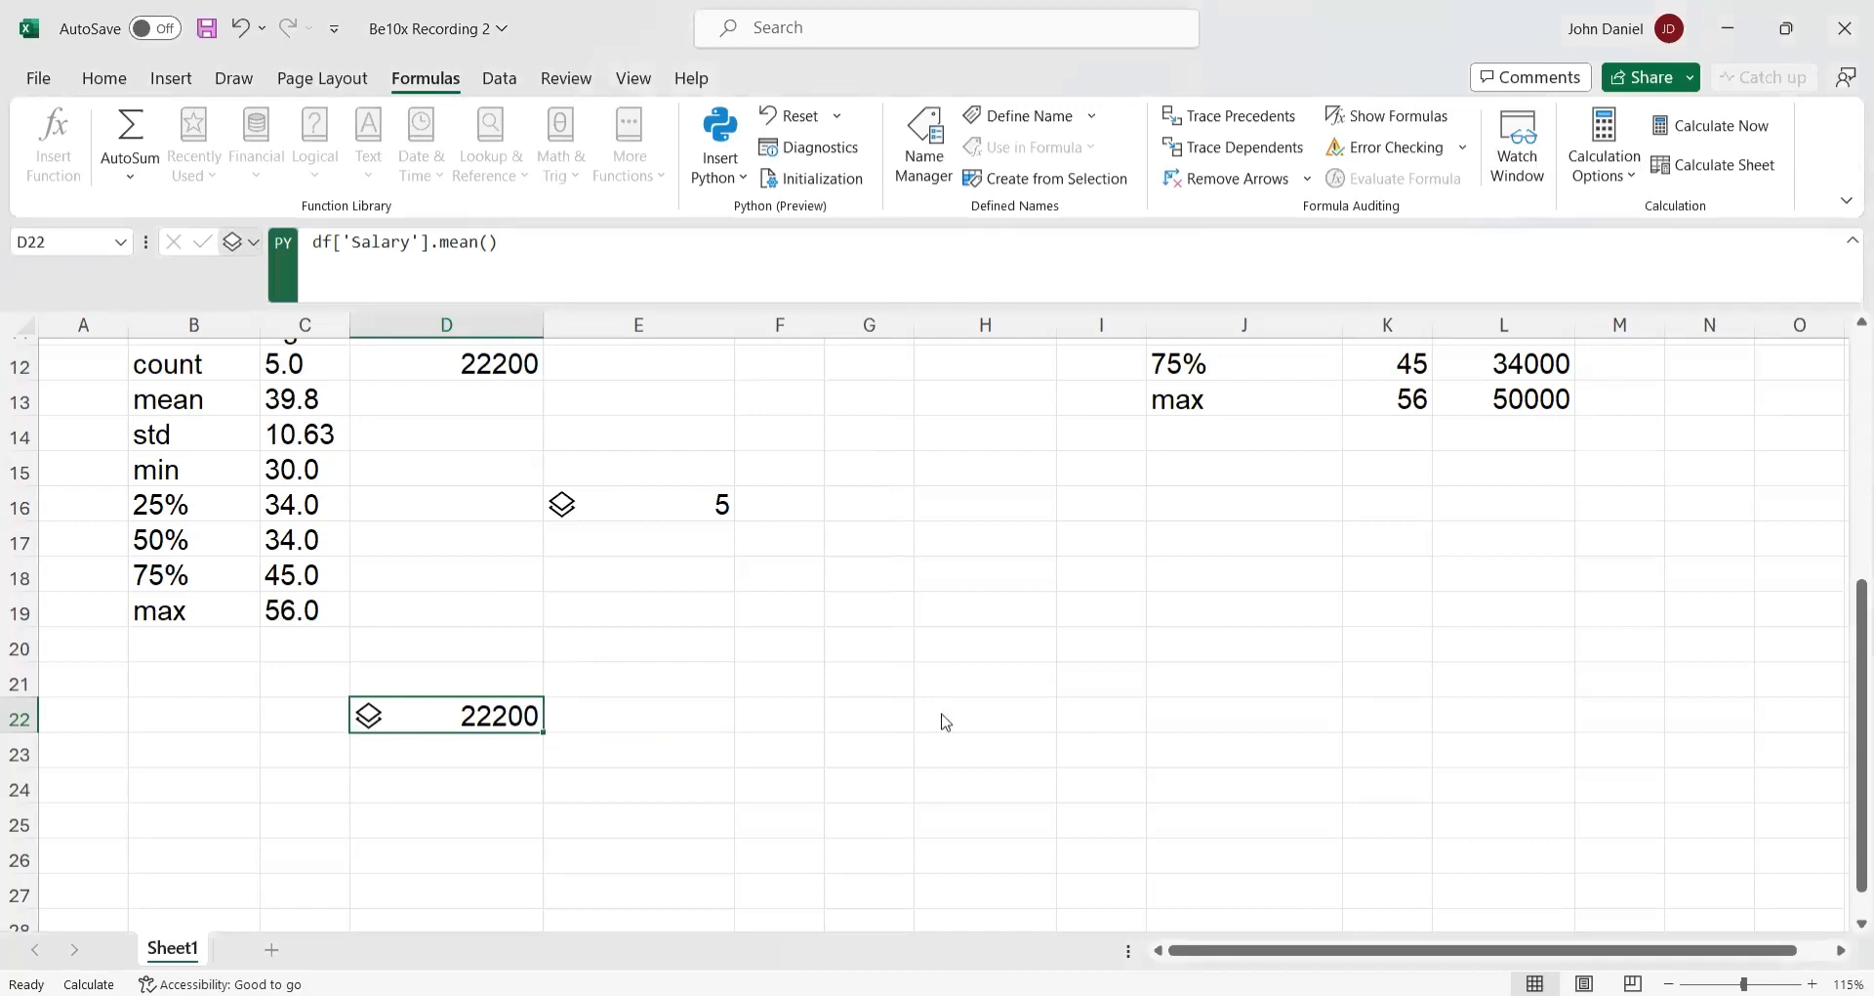
key("alt+Tab")
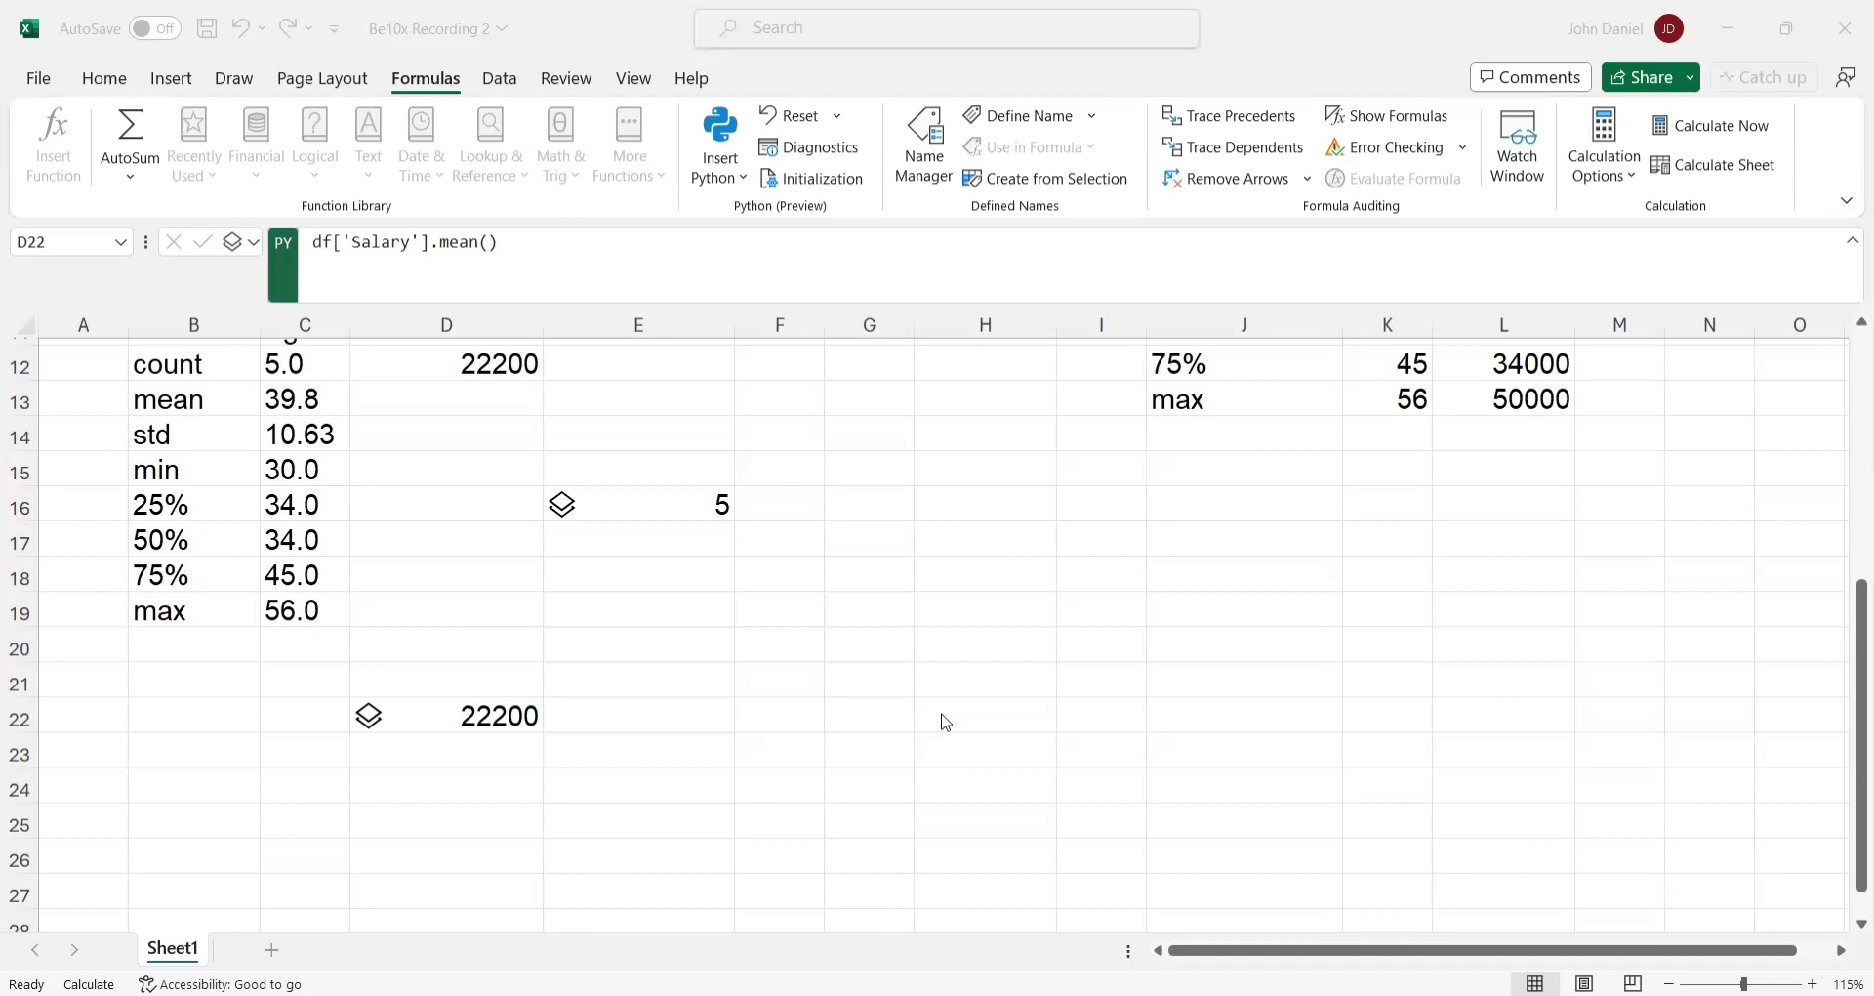
- Enter the Python formula df['Age'].mode() in cell D24, below the salary average, to find the most frequent age
left_click(390, 788)
type("=p")
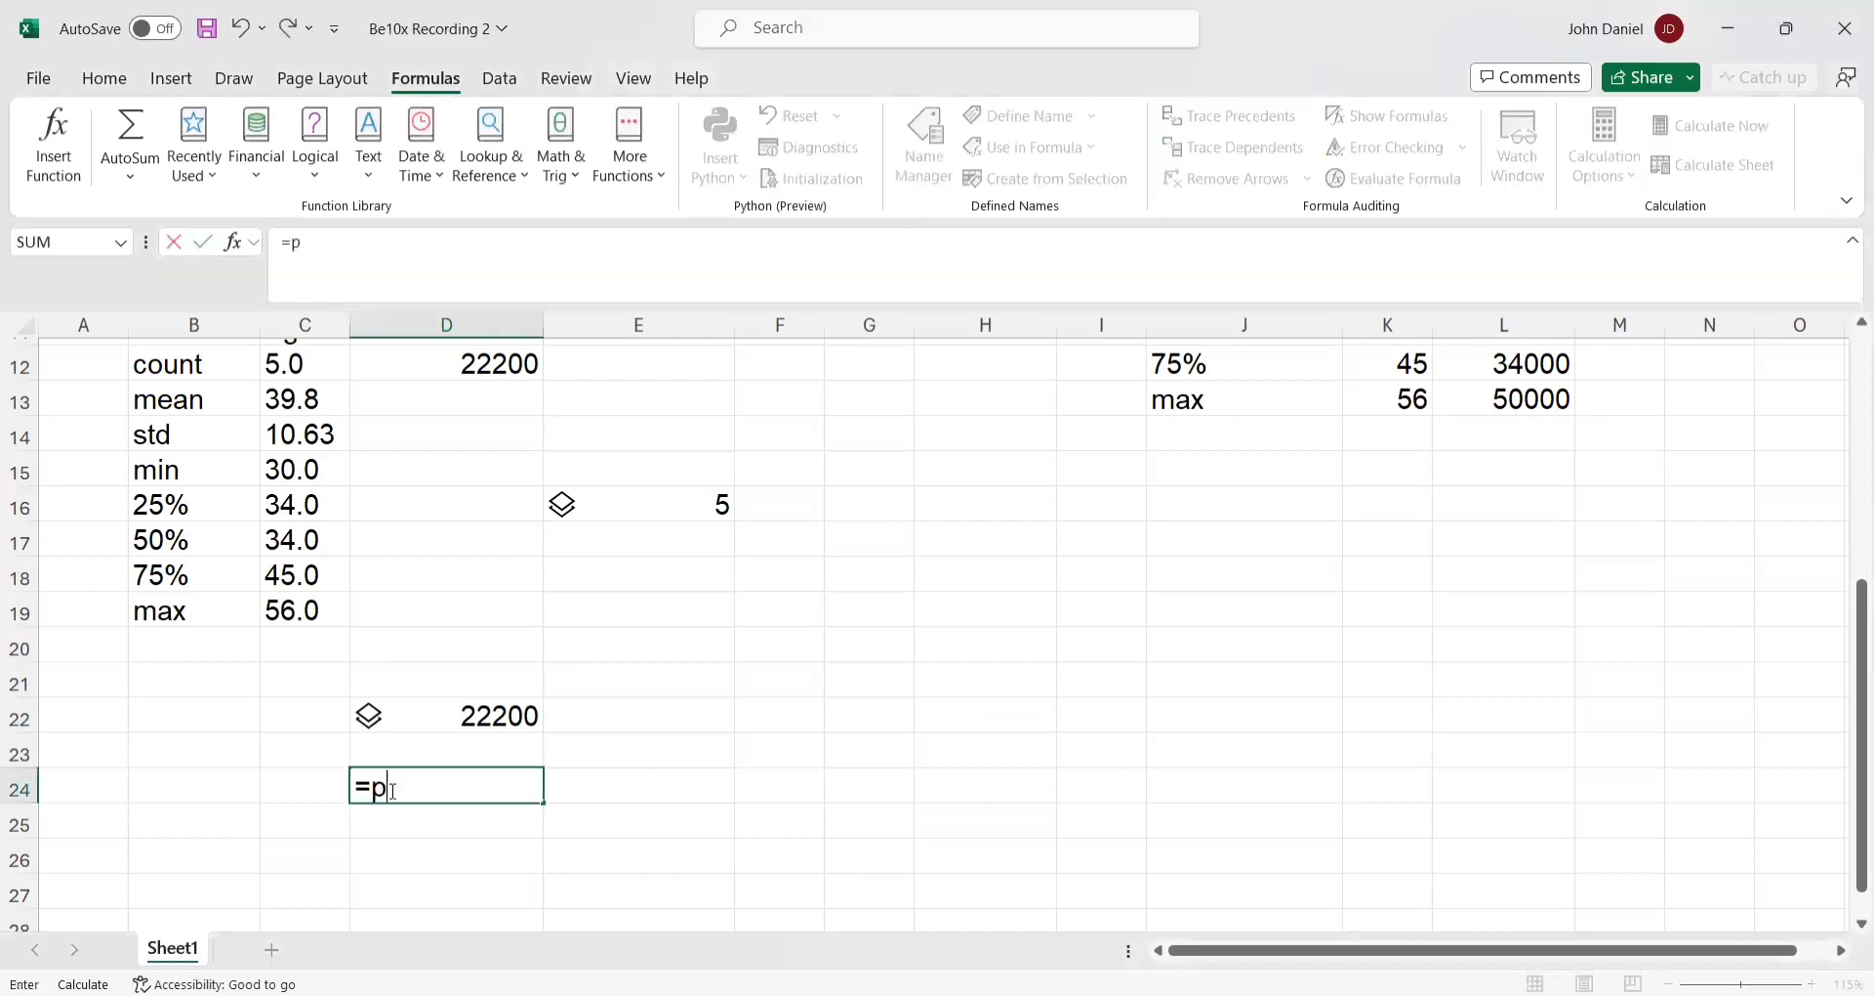
type("y")
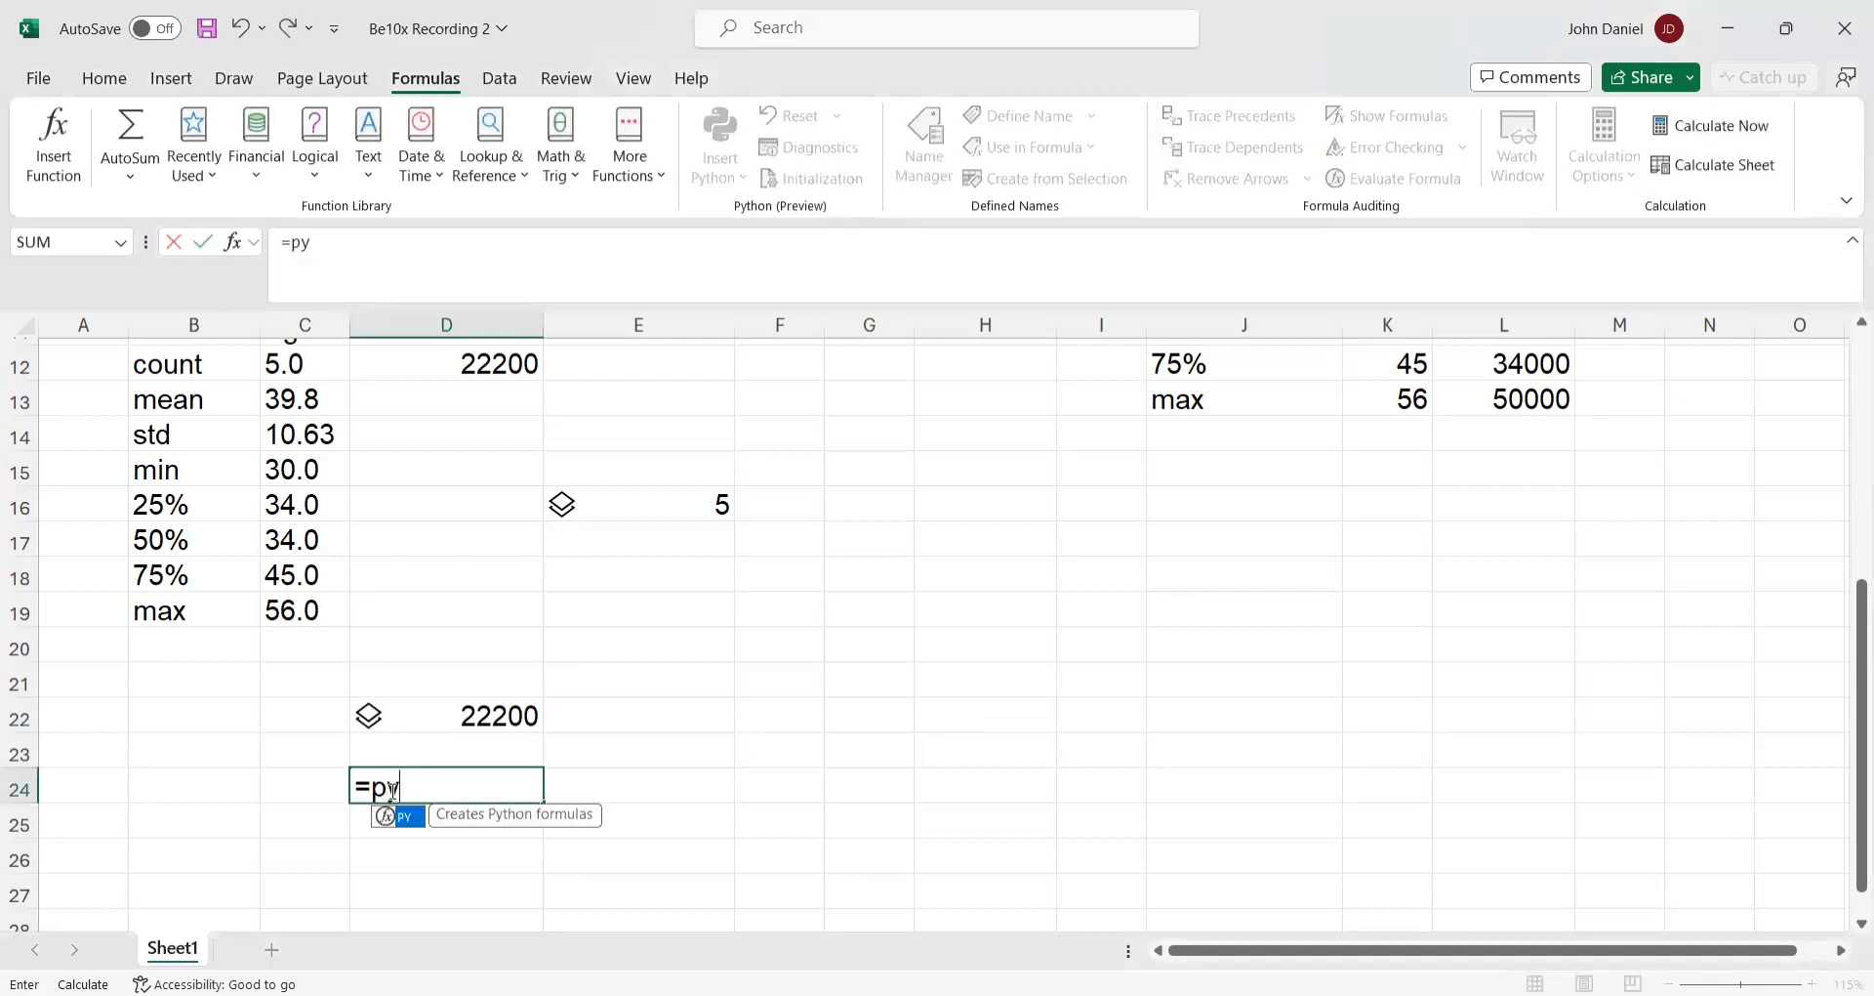
key("Tab")
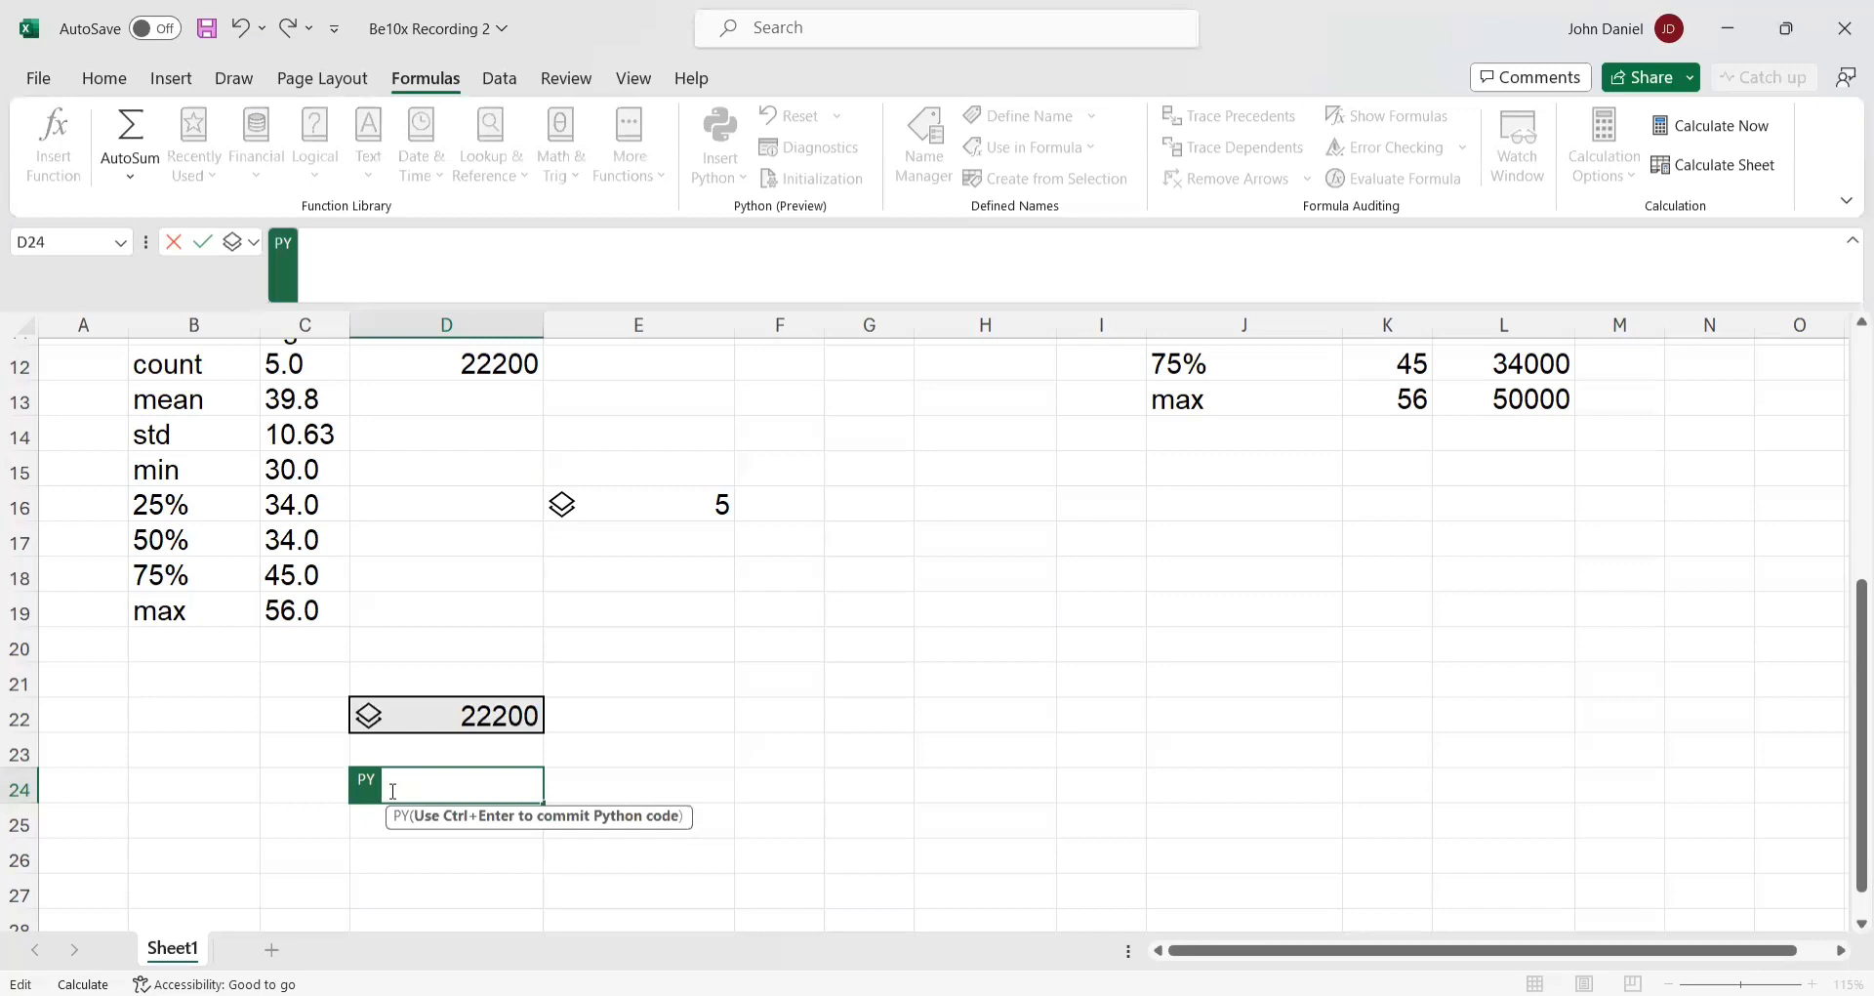
type("df")
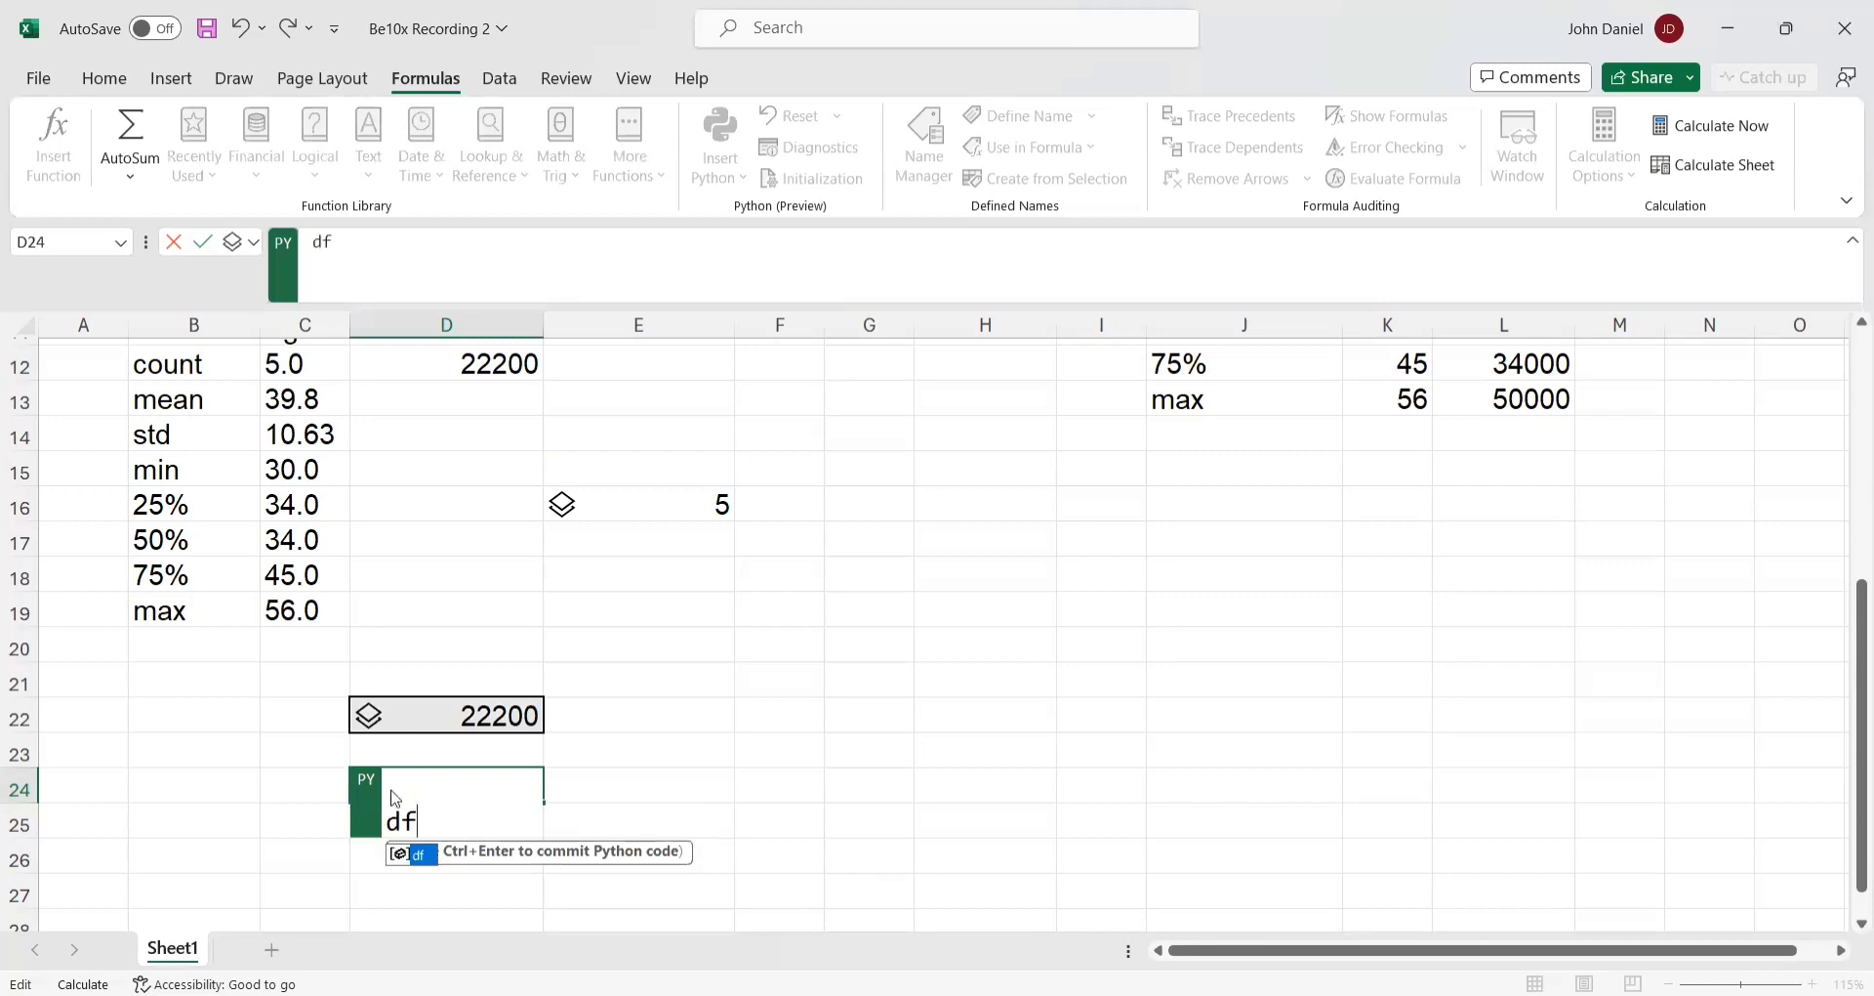
type("['Age")
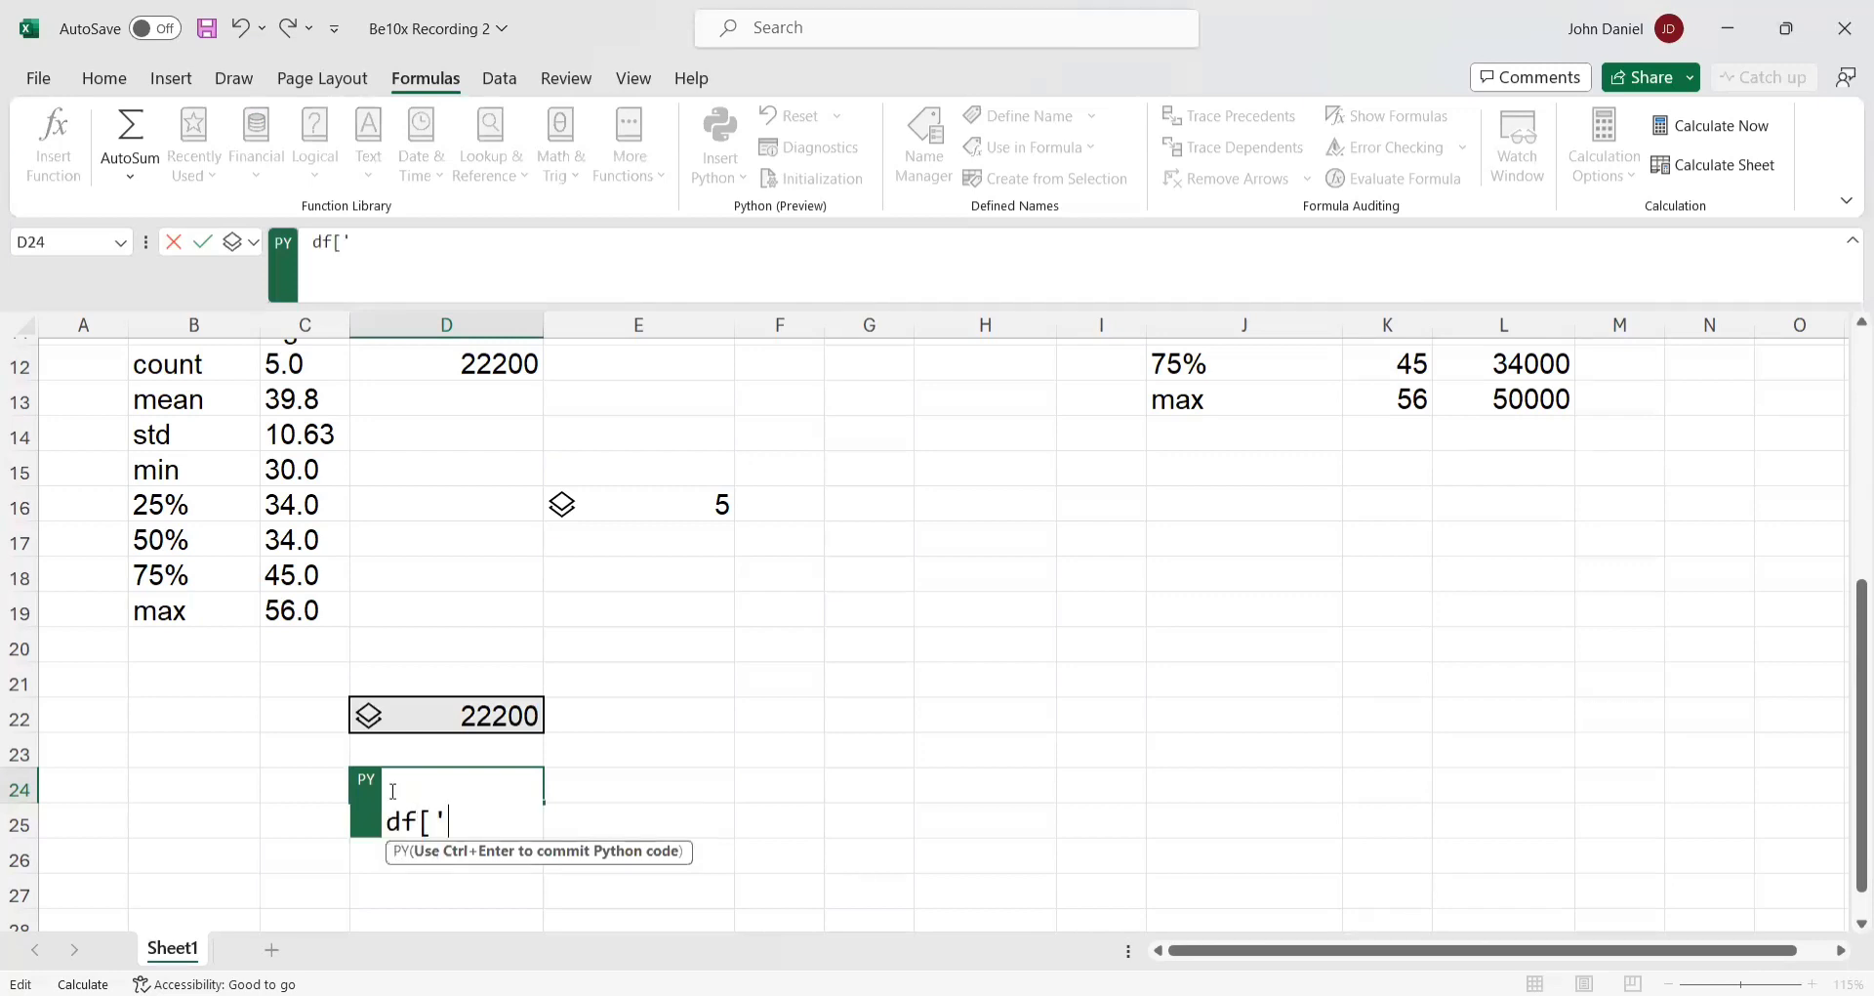
type("'].mode()")
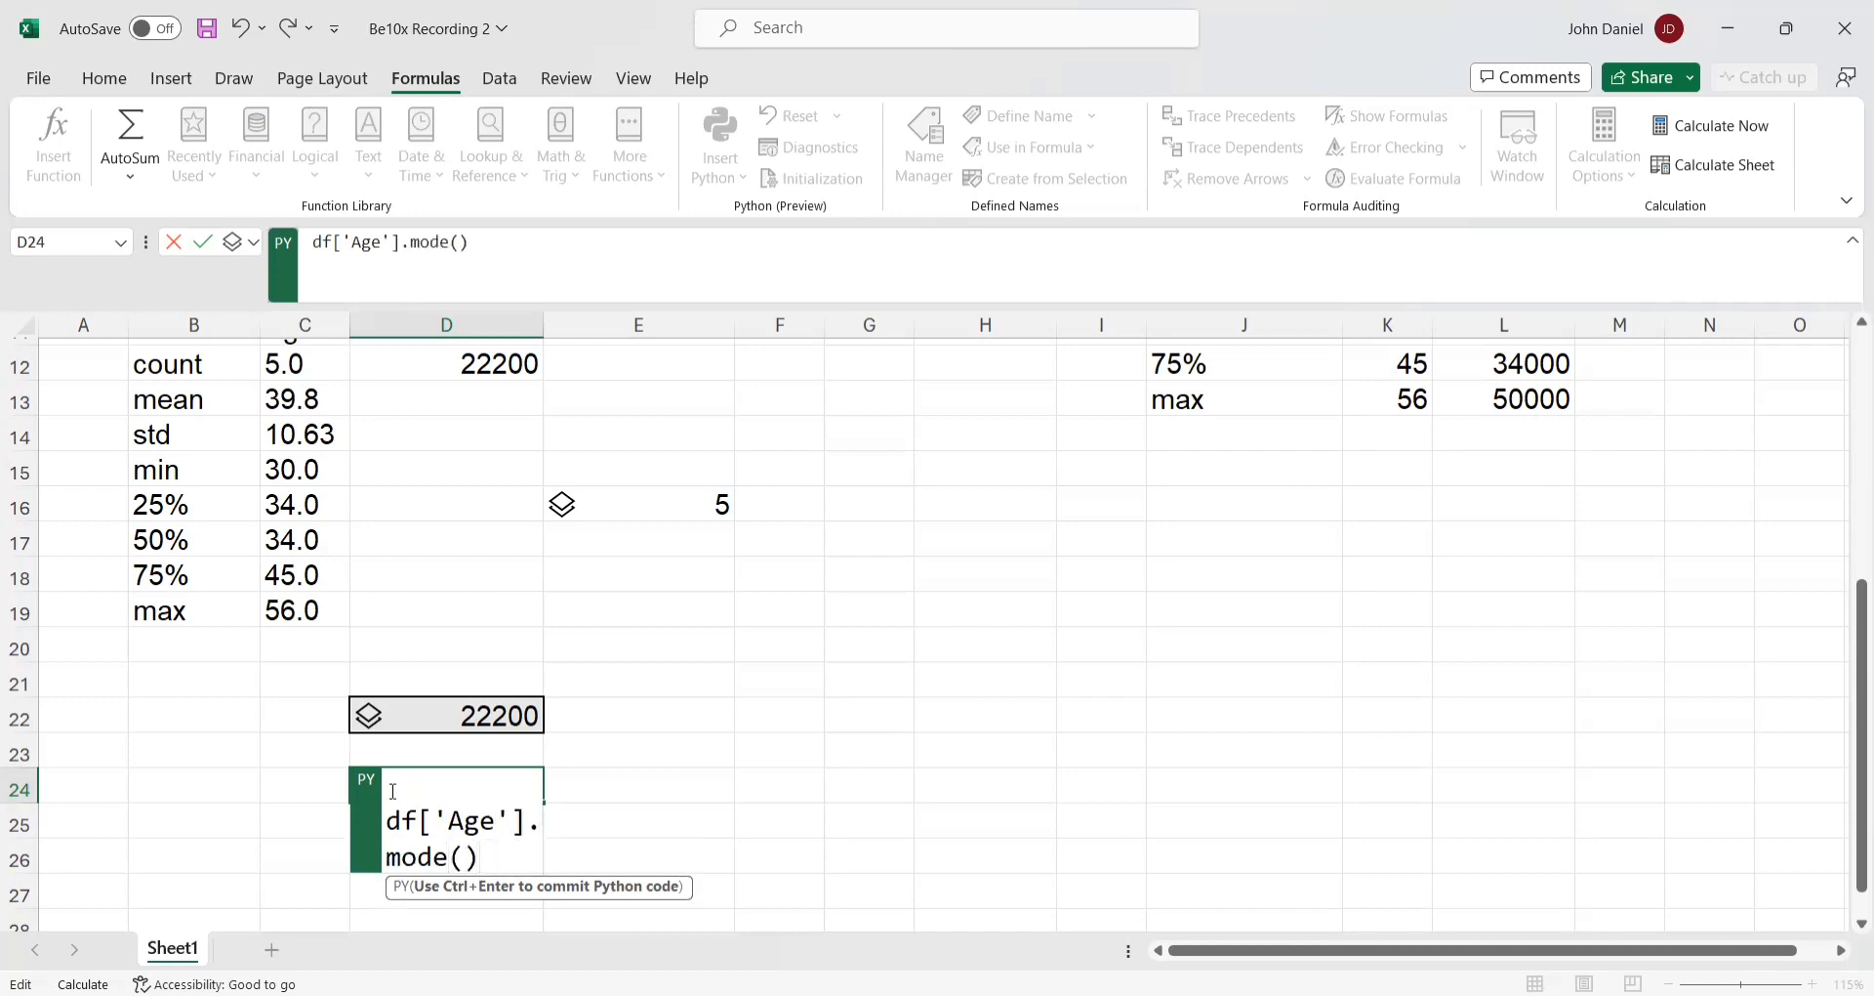
key("ctrl+Return")
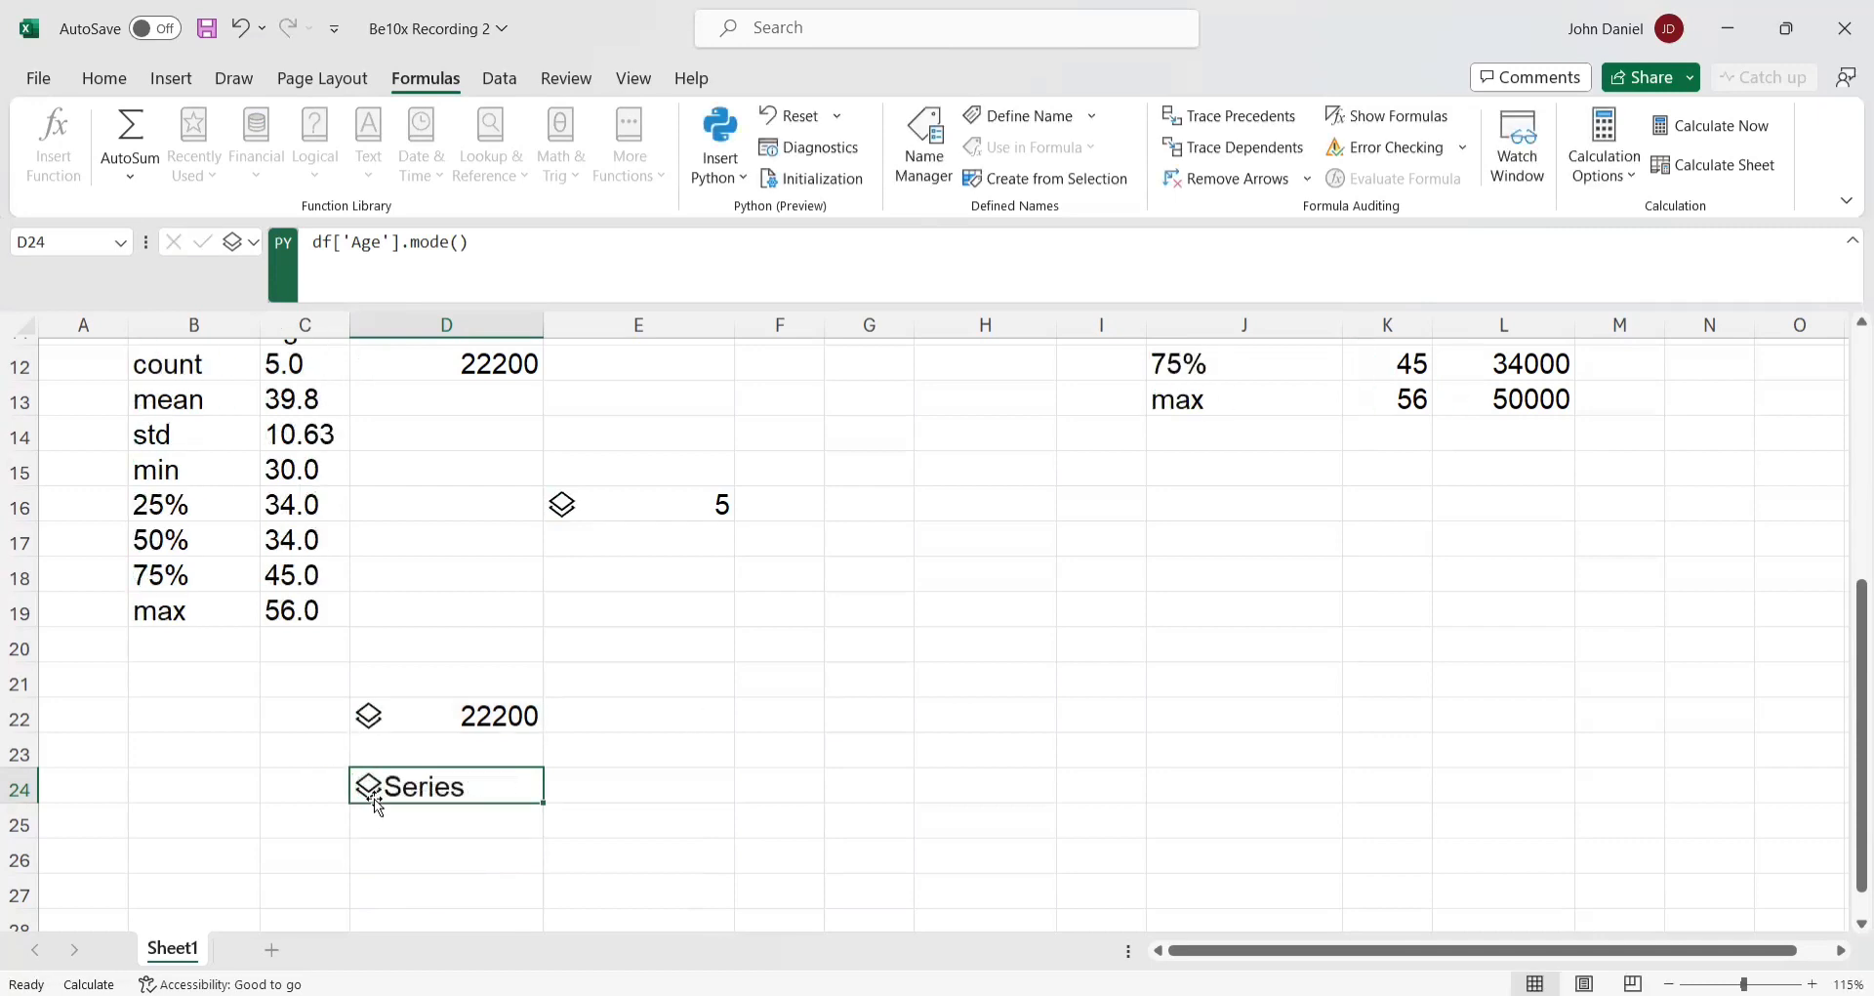
- Preview the Series card of the age mode in cell D24 and output the result as Excel values
left_click(366, 787)
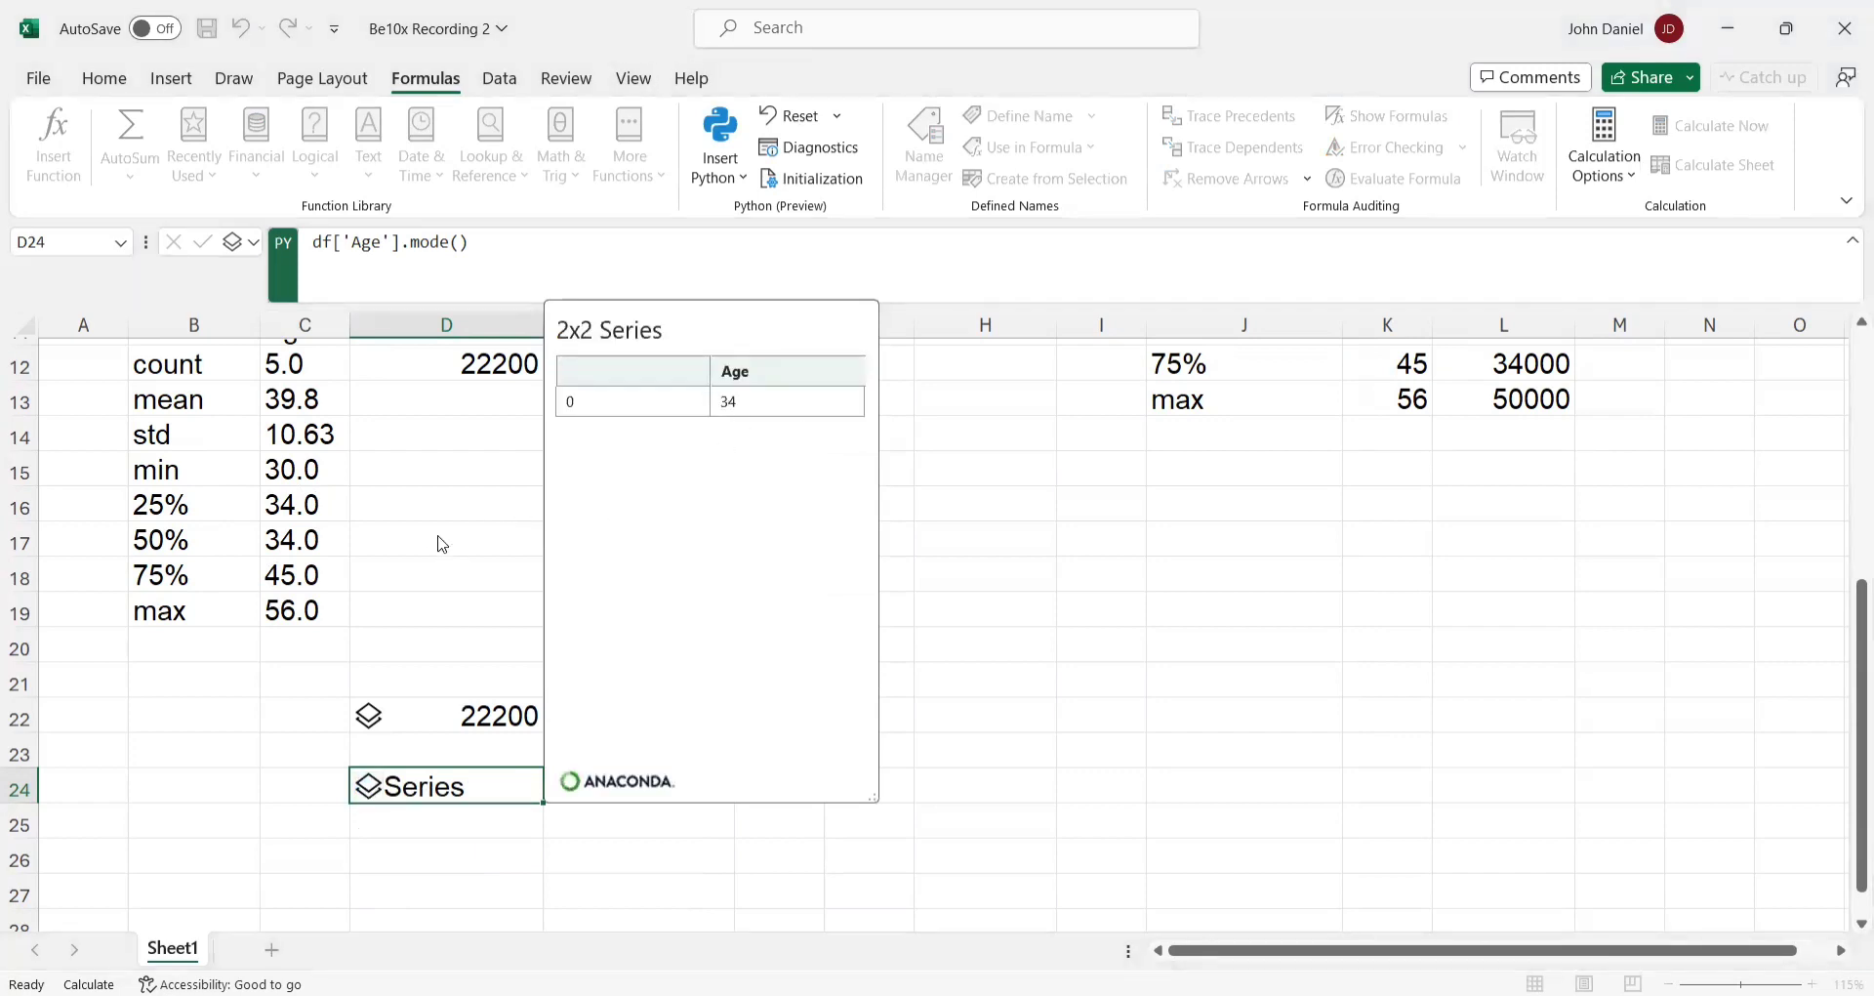
key("Escape")
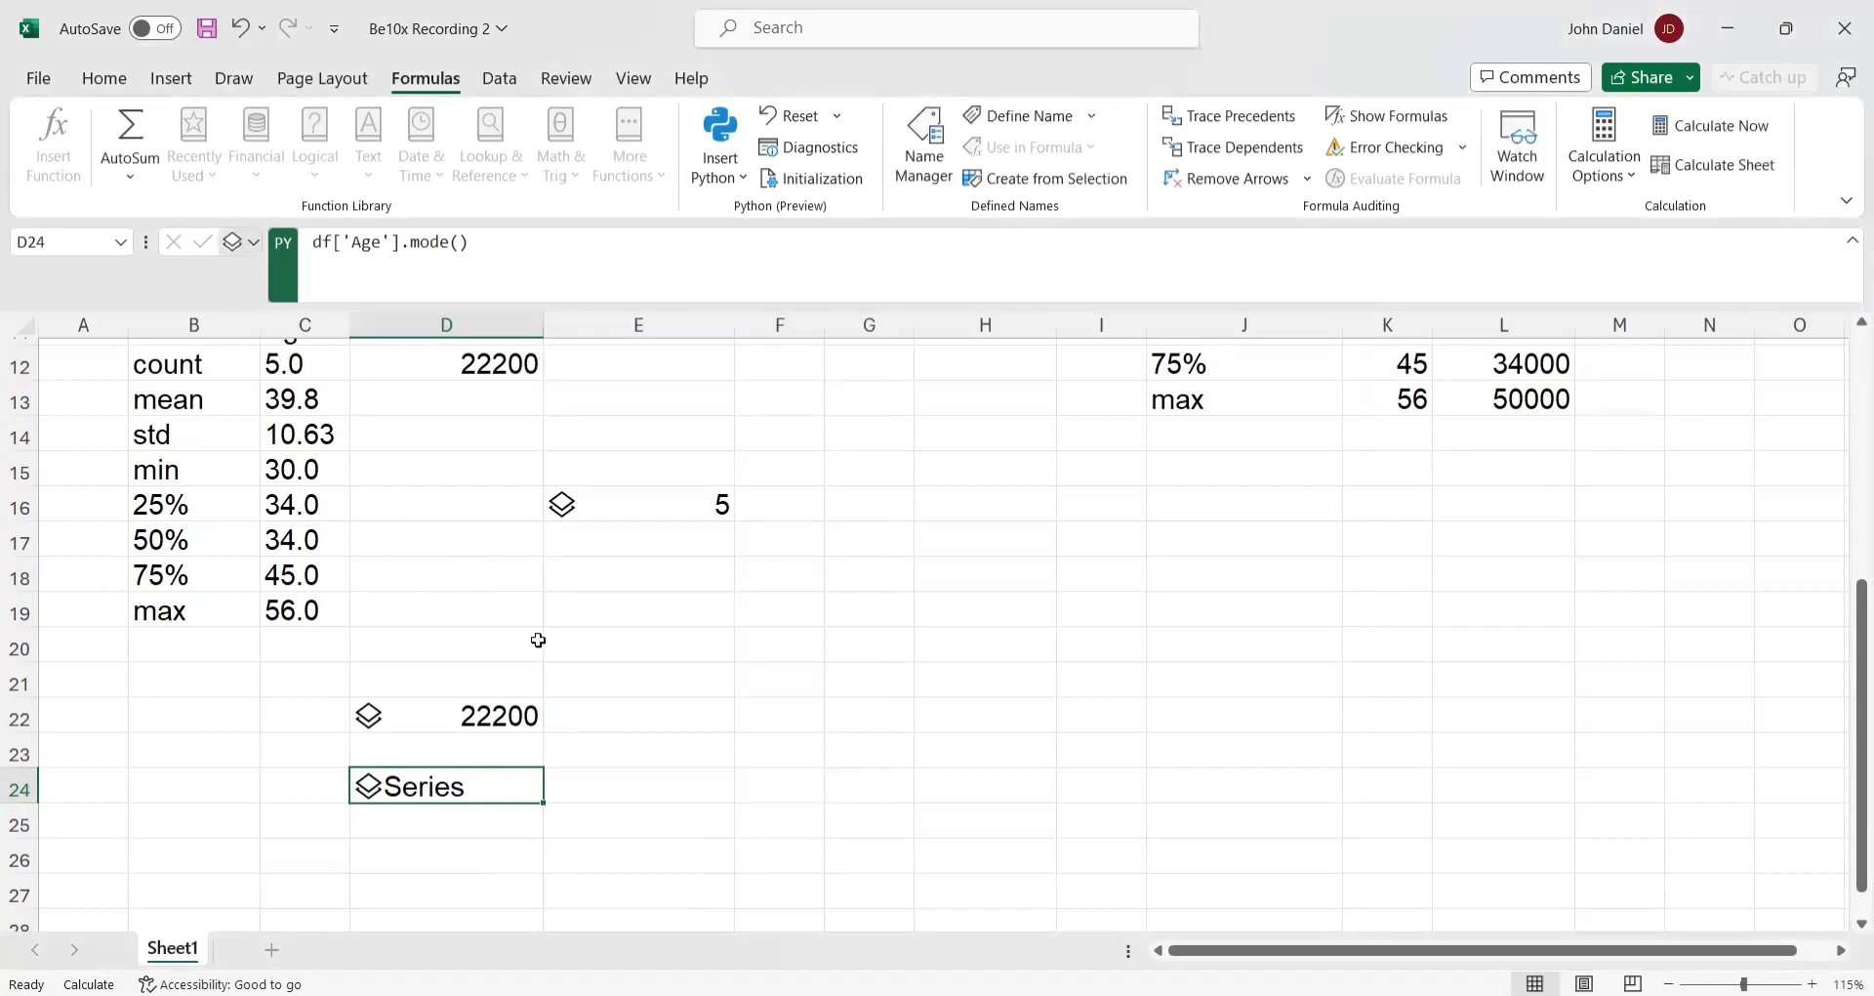
key("ctrl+alt+shift+m")
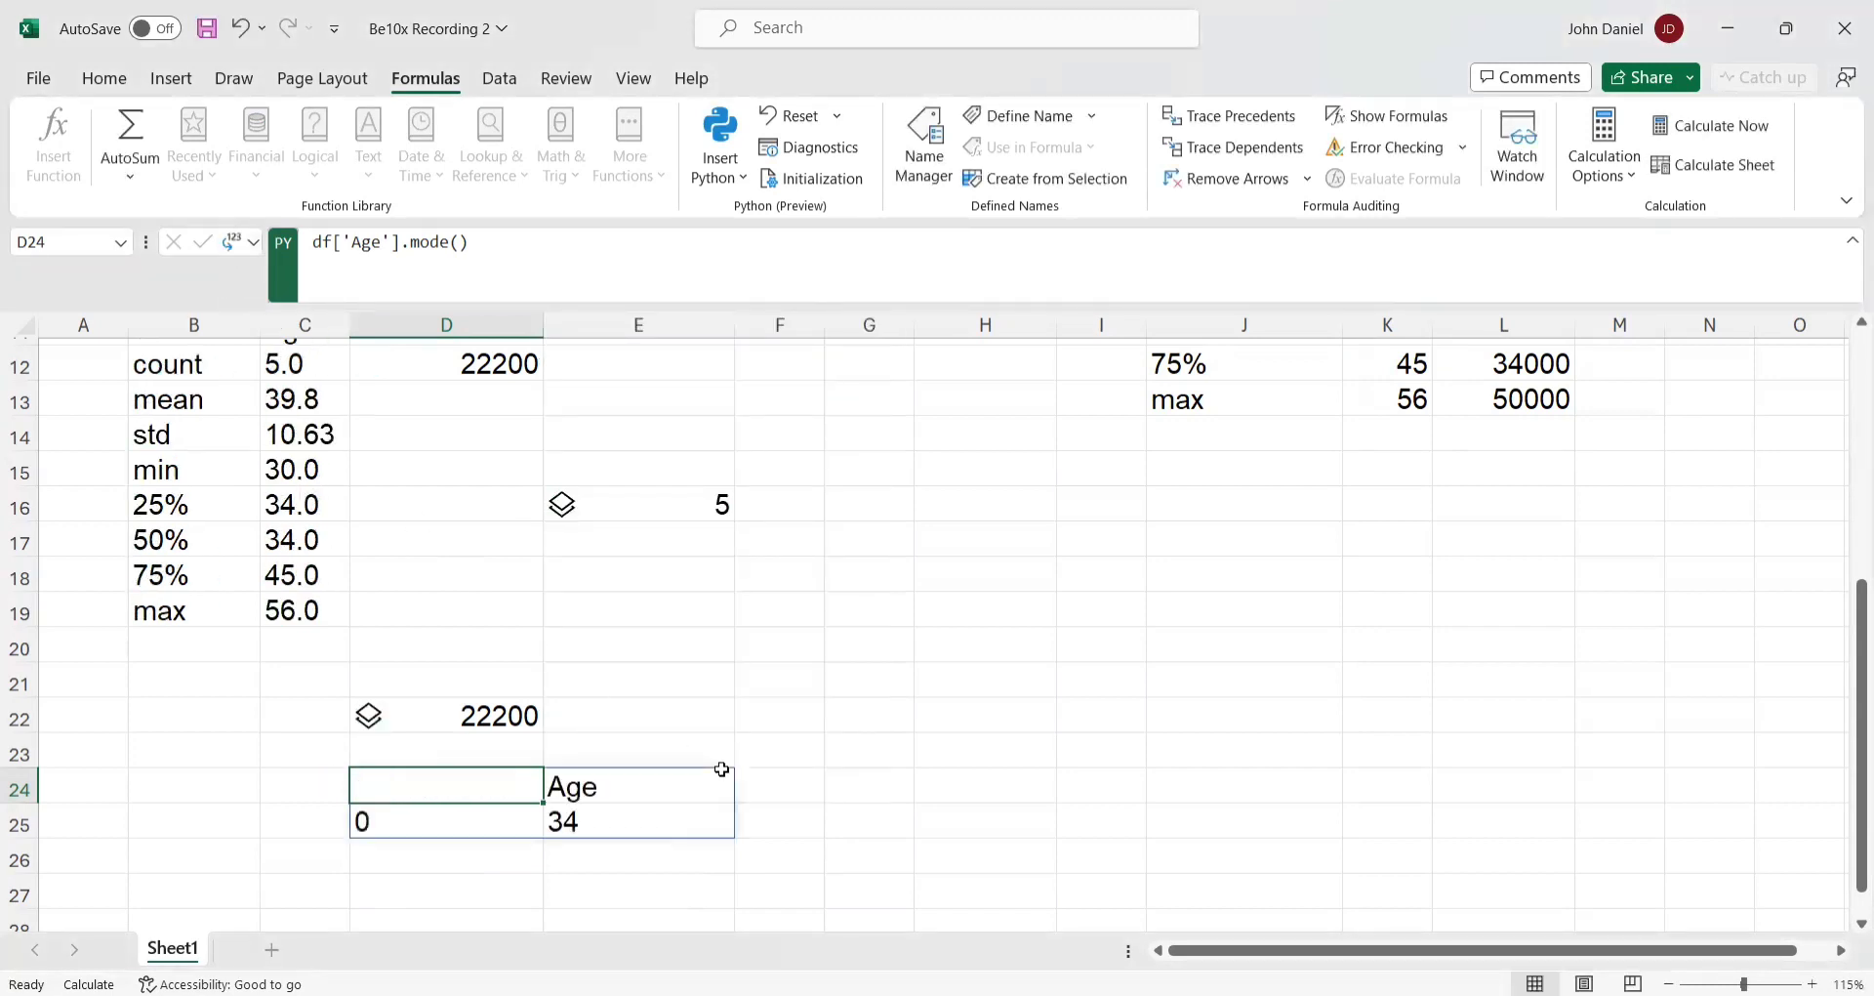
- Compare the age mode with the repeated ages in the source table's Age column
scroll(523, 792, "up", 4)
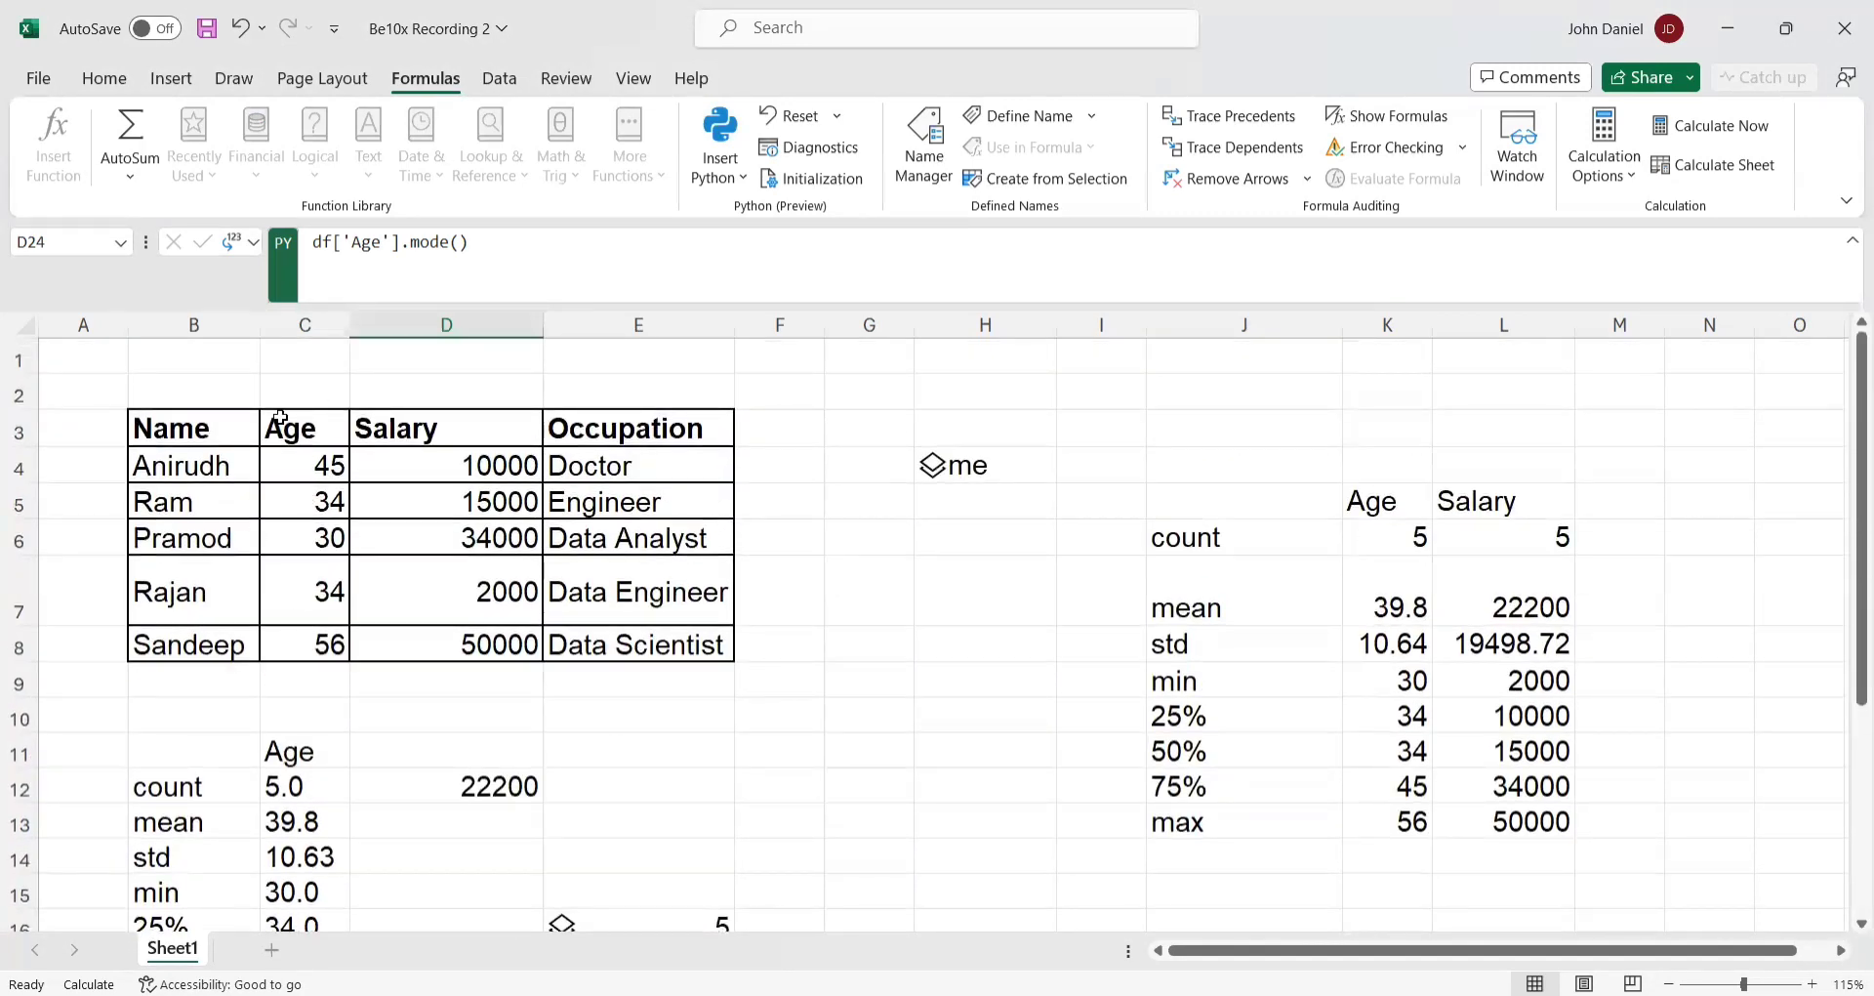
left_click(332, 493)
key("Down")
key("Down")
left_click(332, 497)
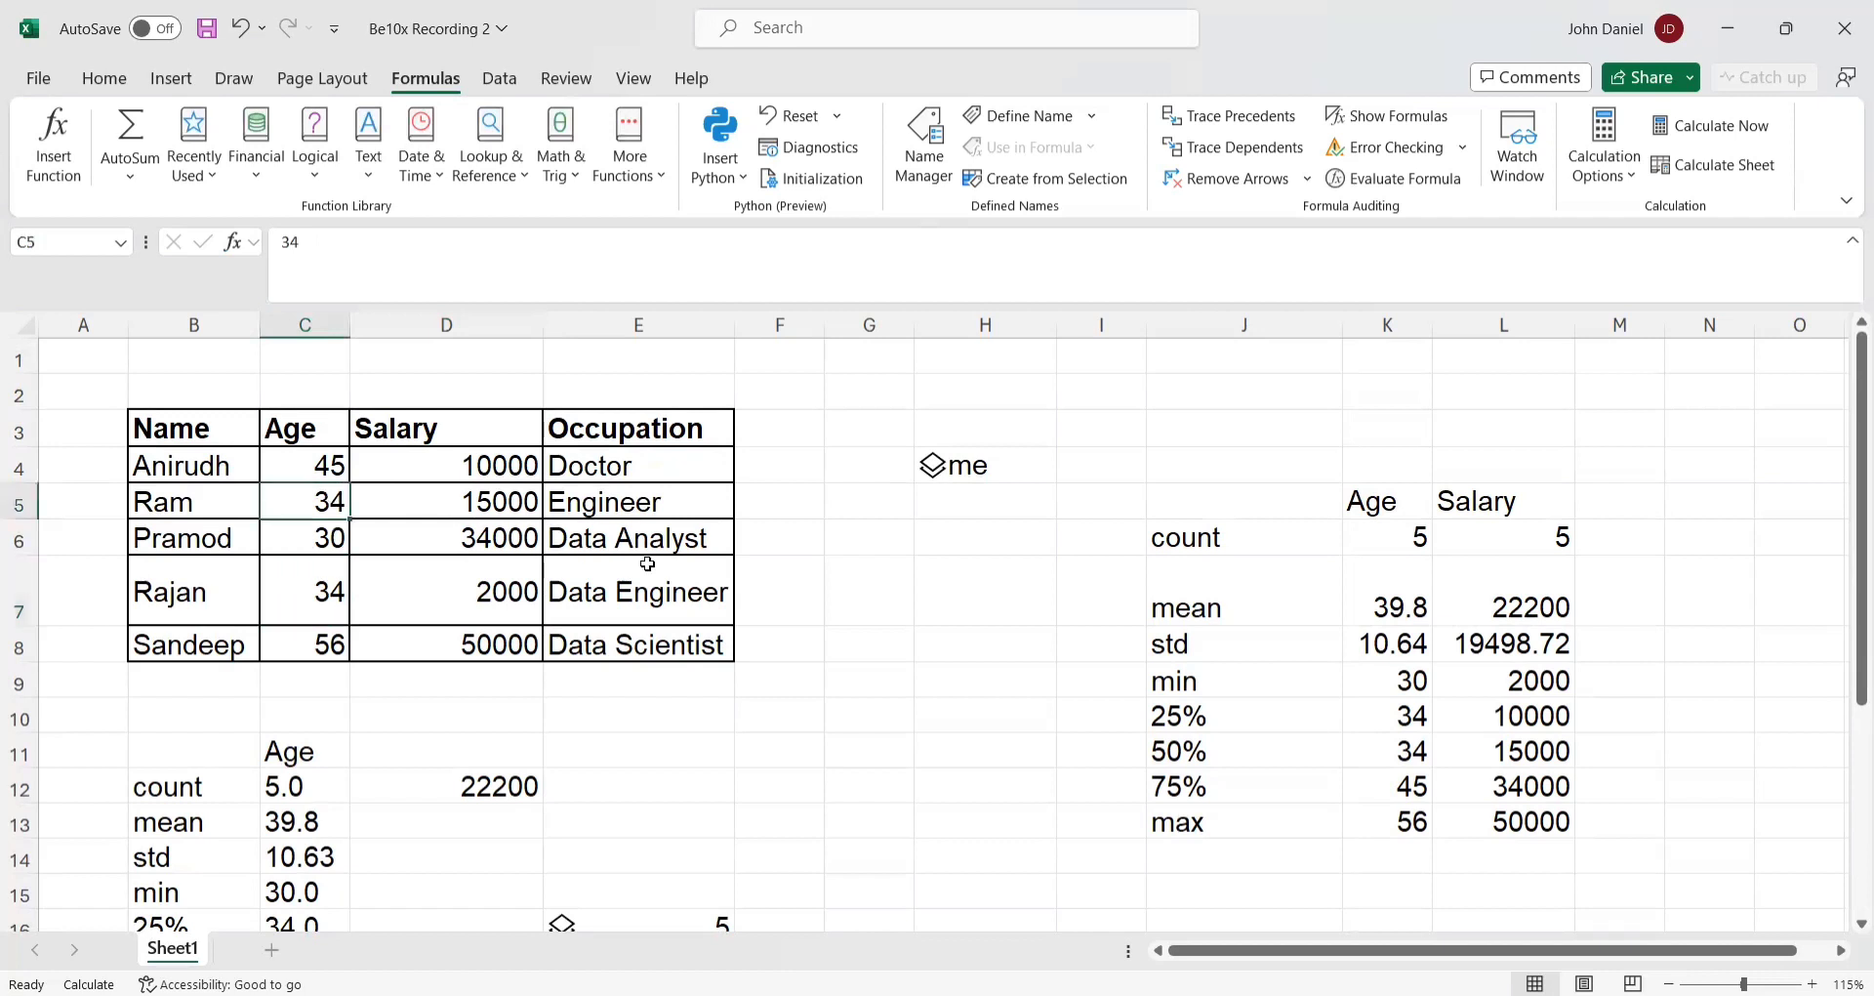
- Enter the Python formula df['Salary'].median() in cell B27 to find the median salary through the df variable
scroll(647, 563, "down", 5)
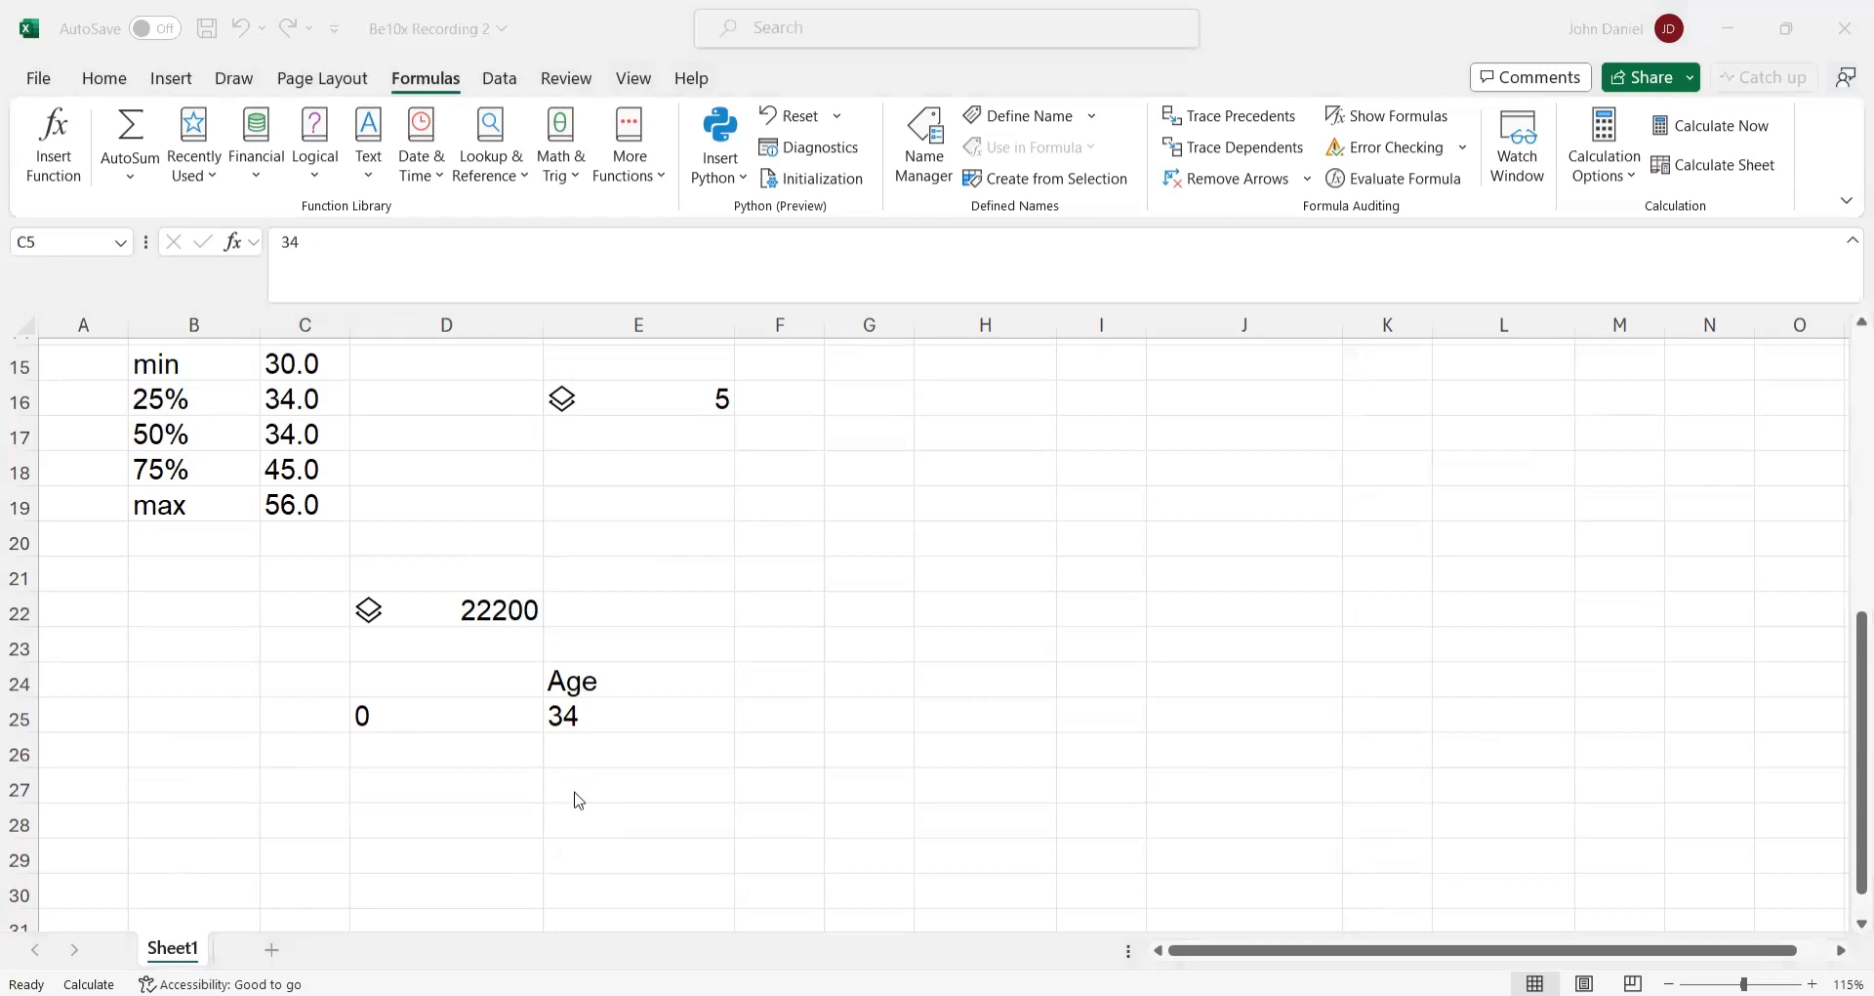
left_click(180, 790)
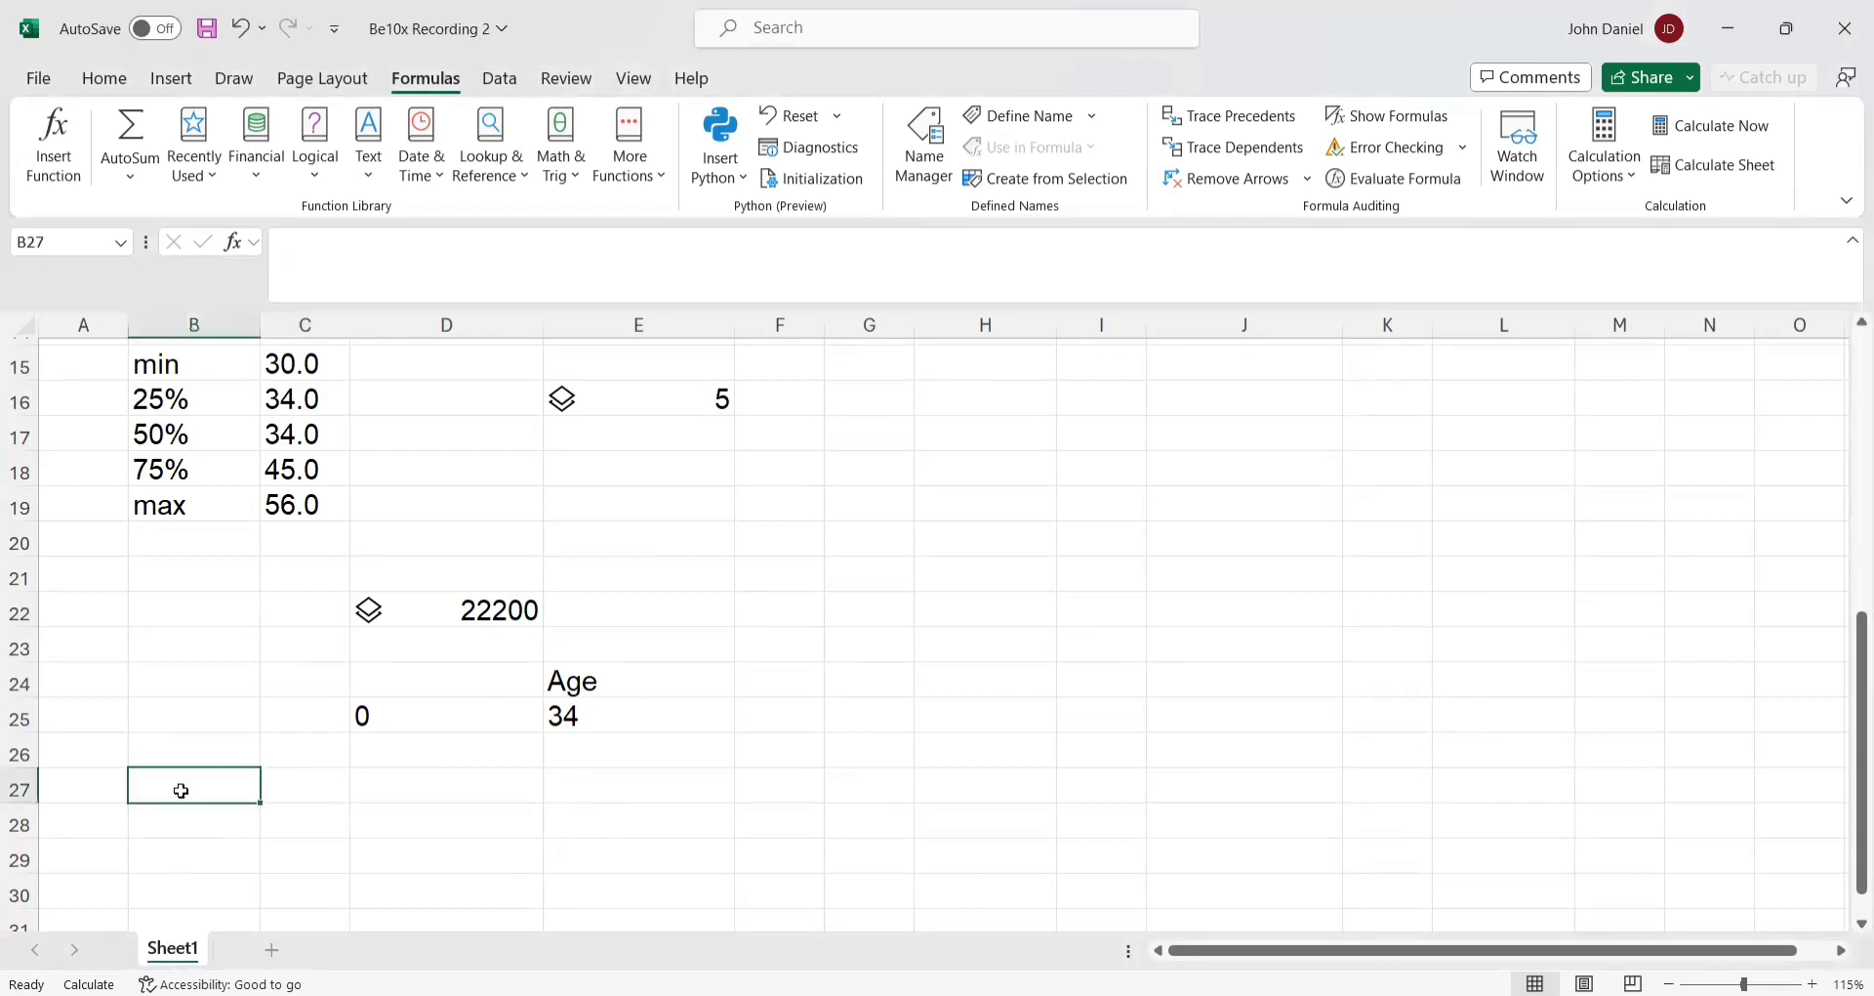
type("=")
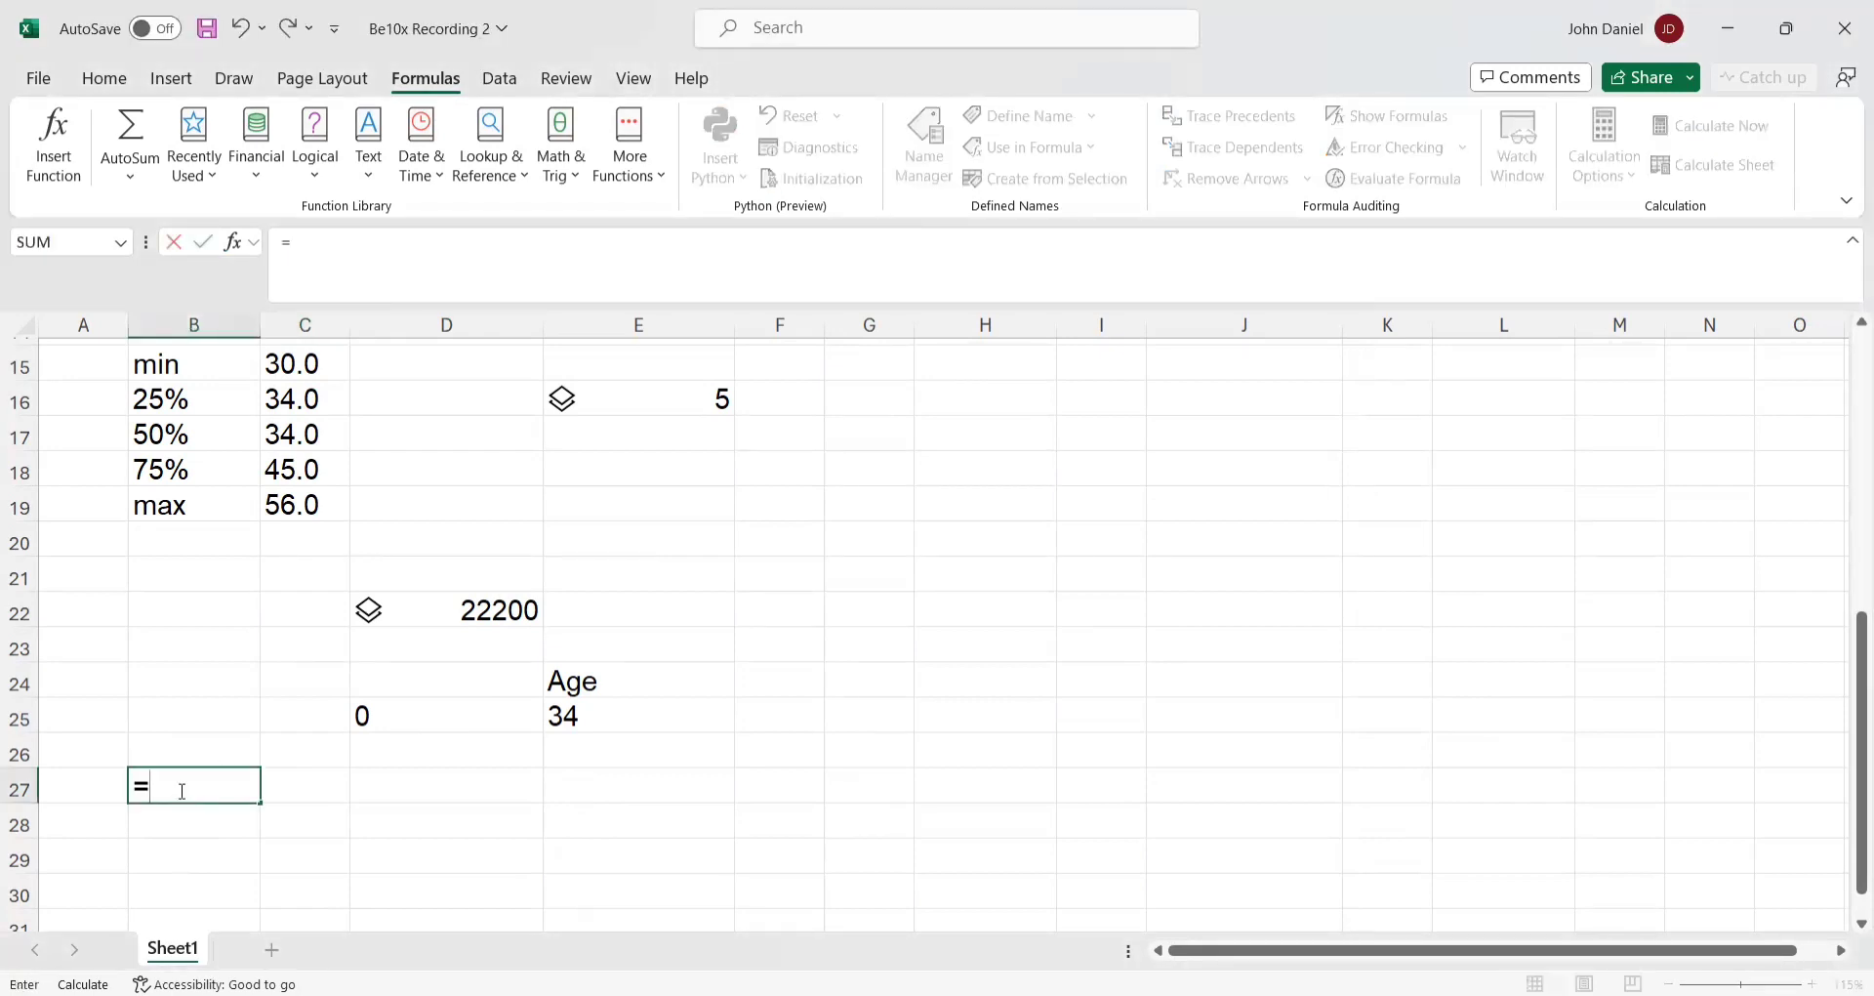
type("PY")
key("Tab")
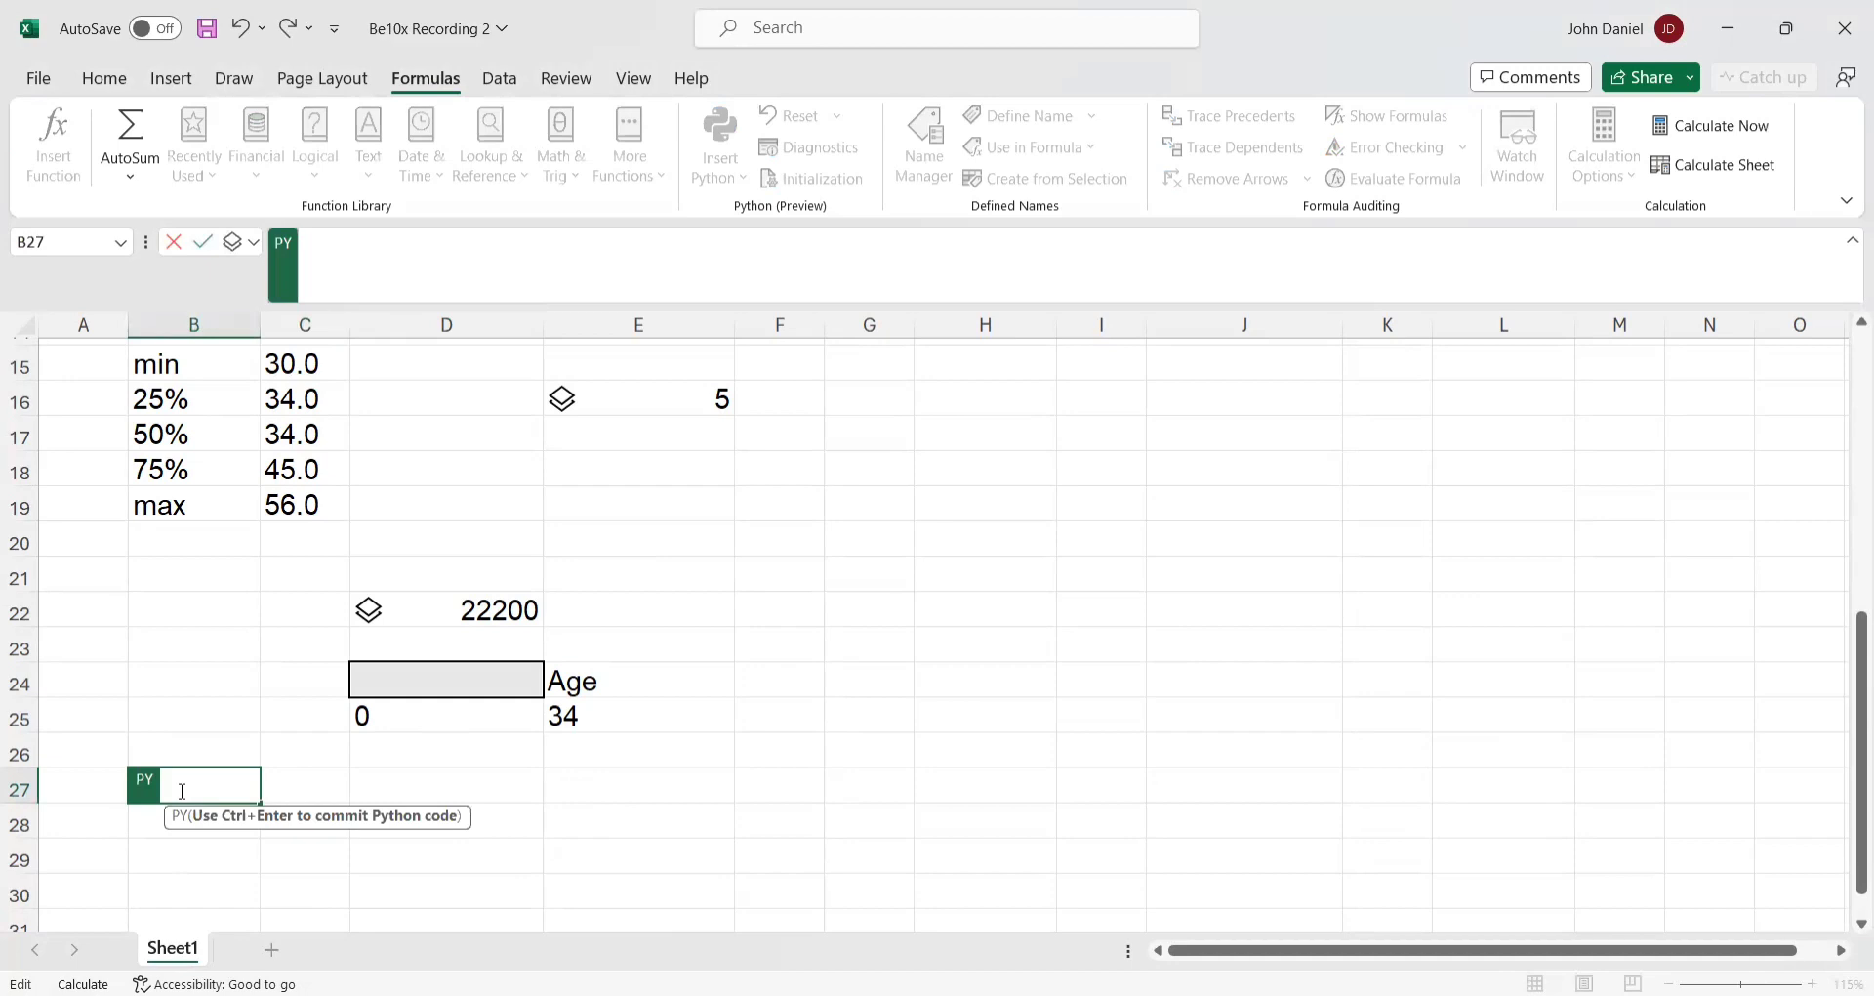
type("df['")
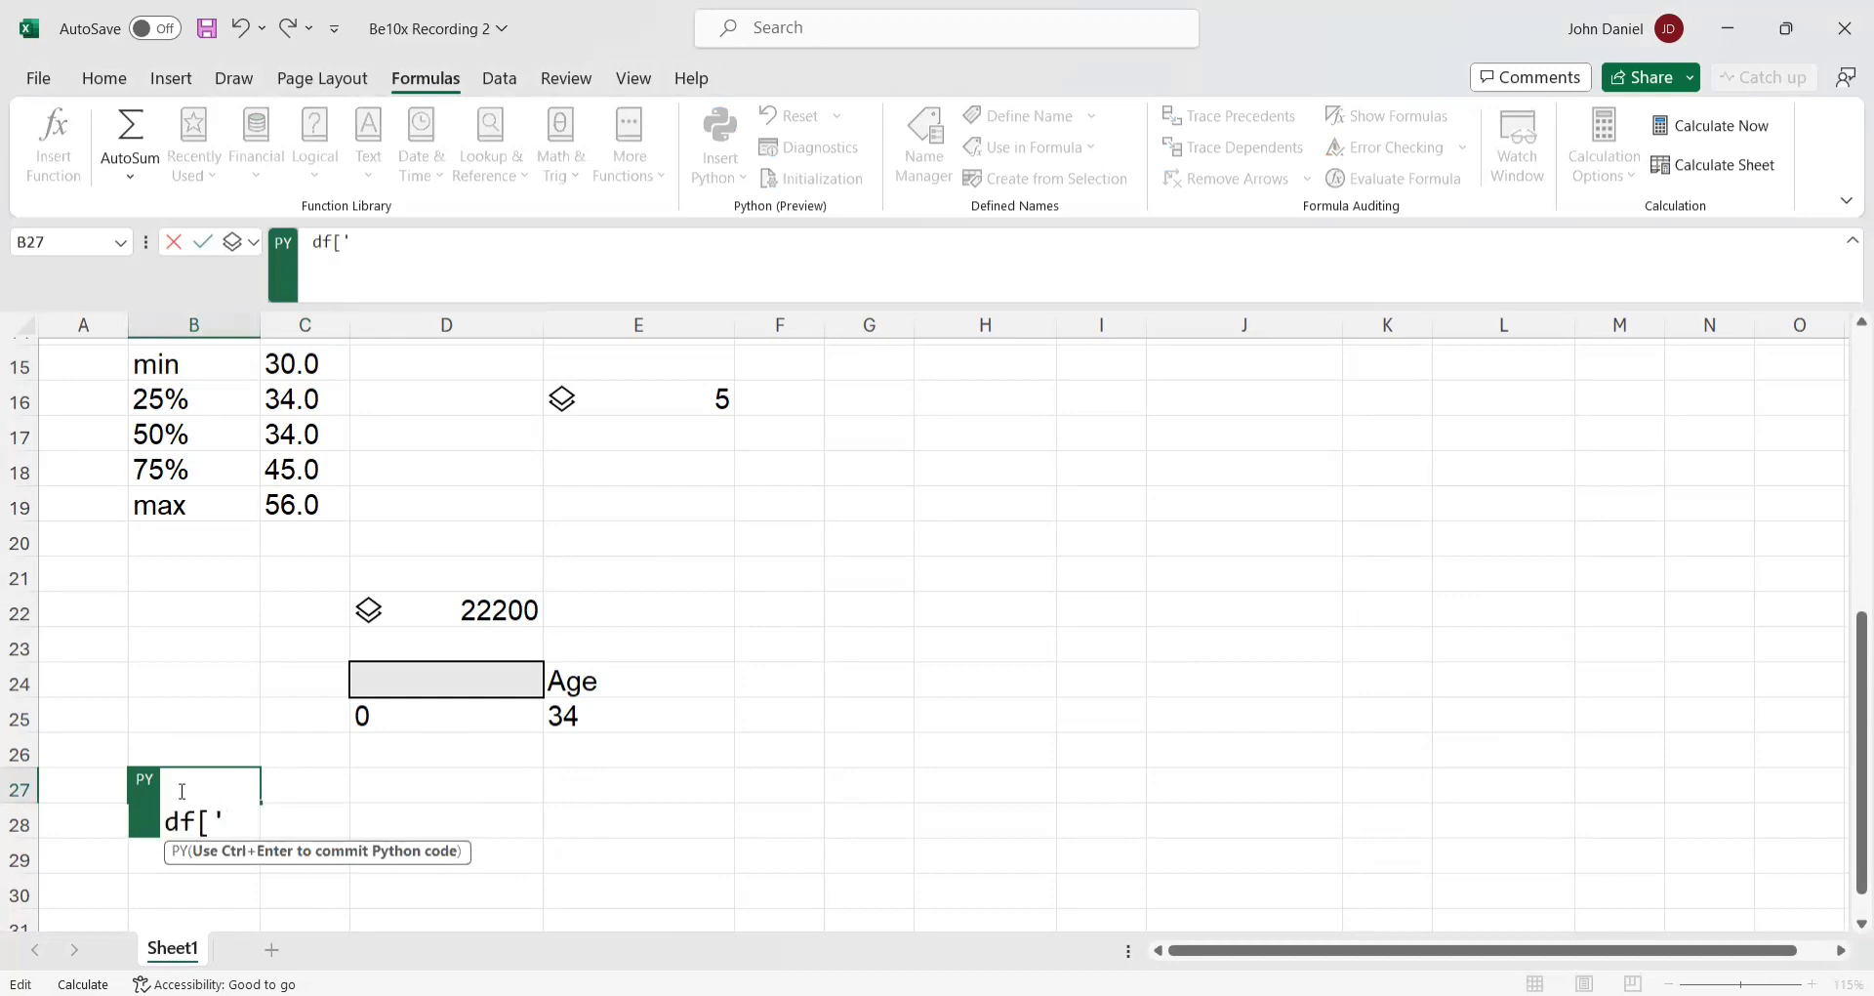
type("sal")
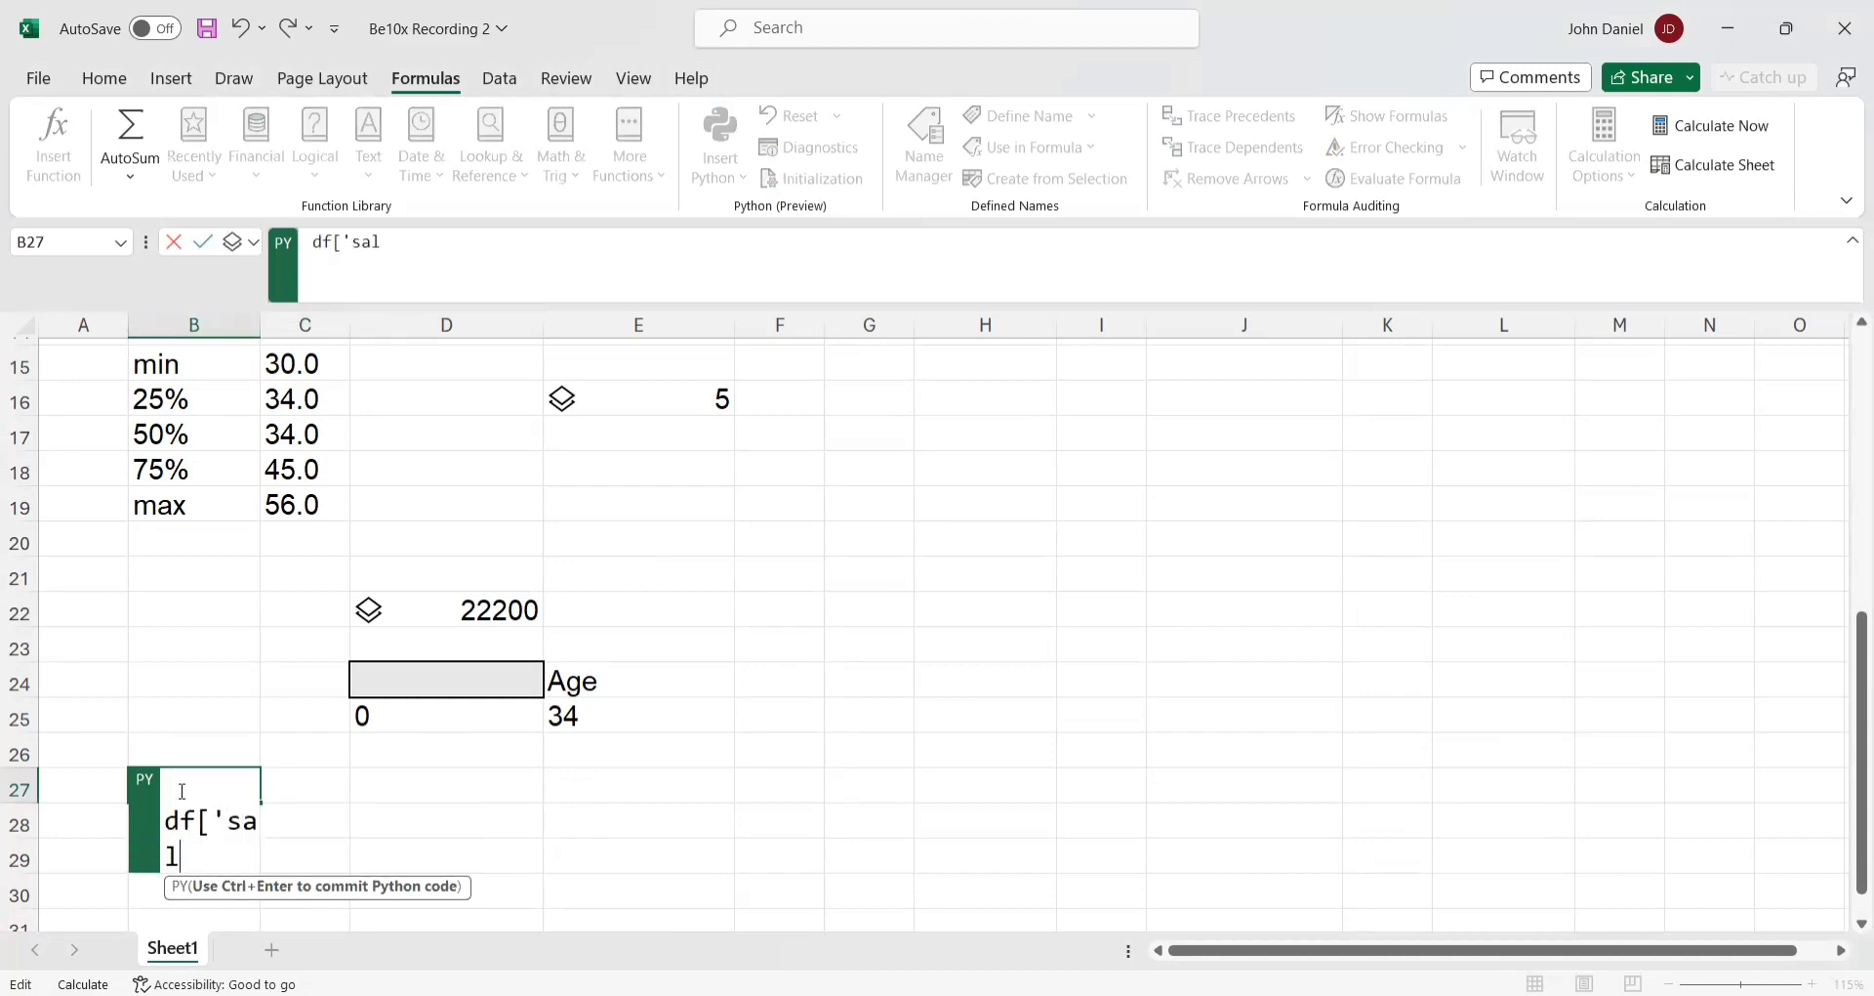
key("BackSpace")
key("BackSpace")
key("BackSpace")
type("S")
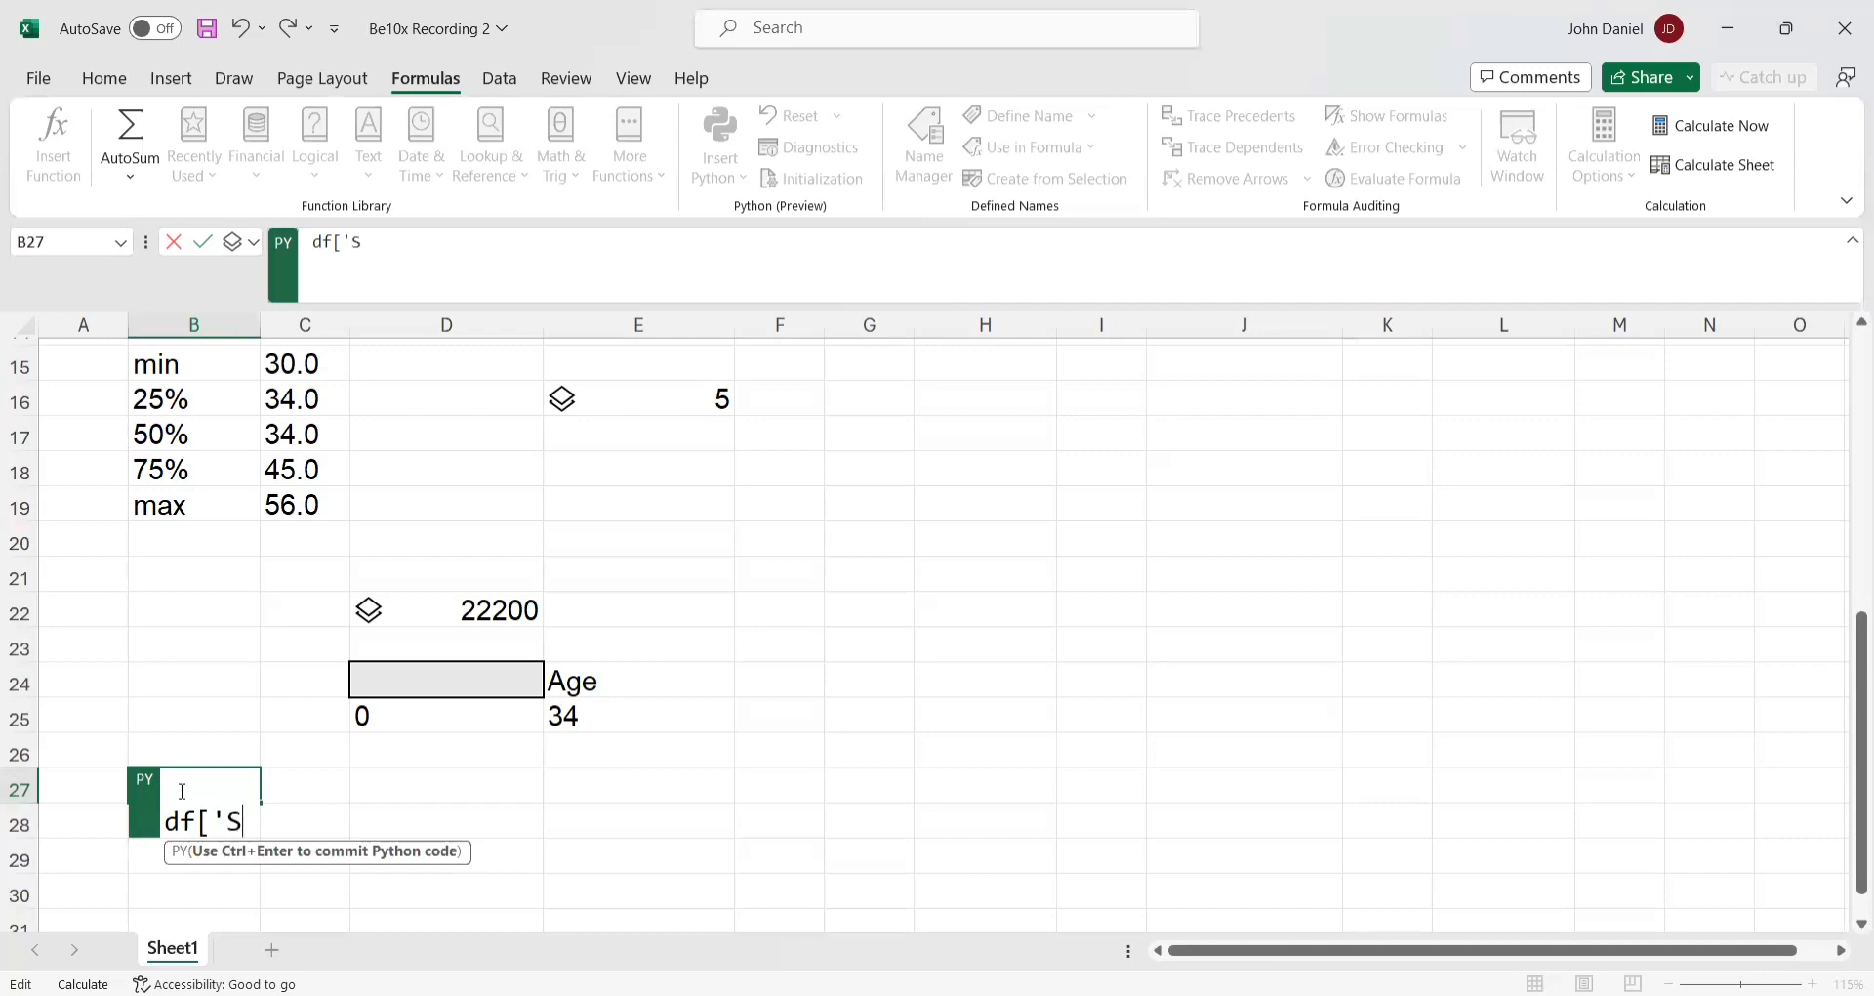
type("alary")
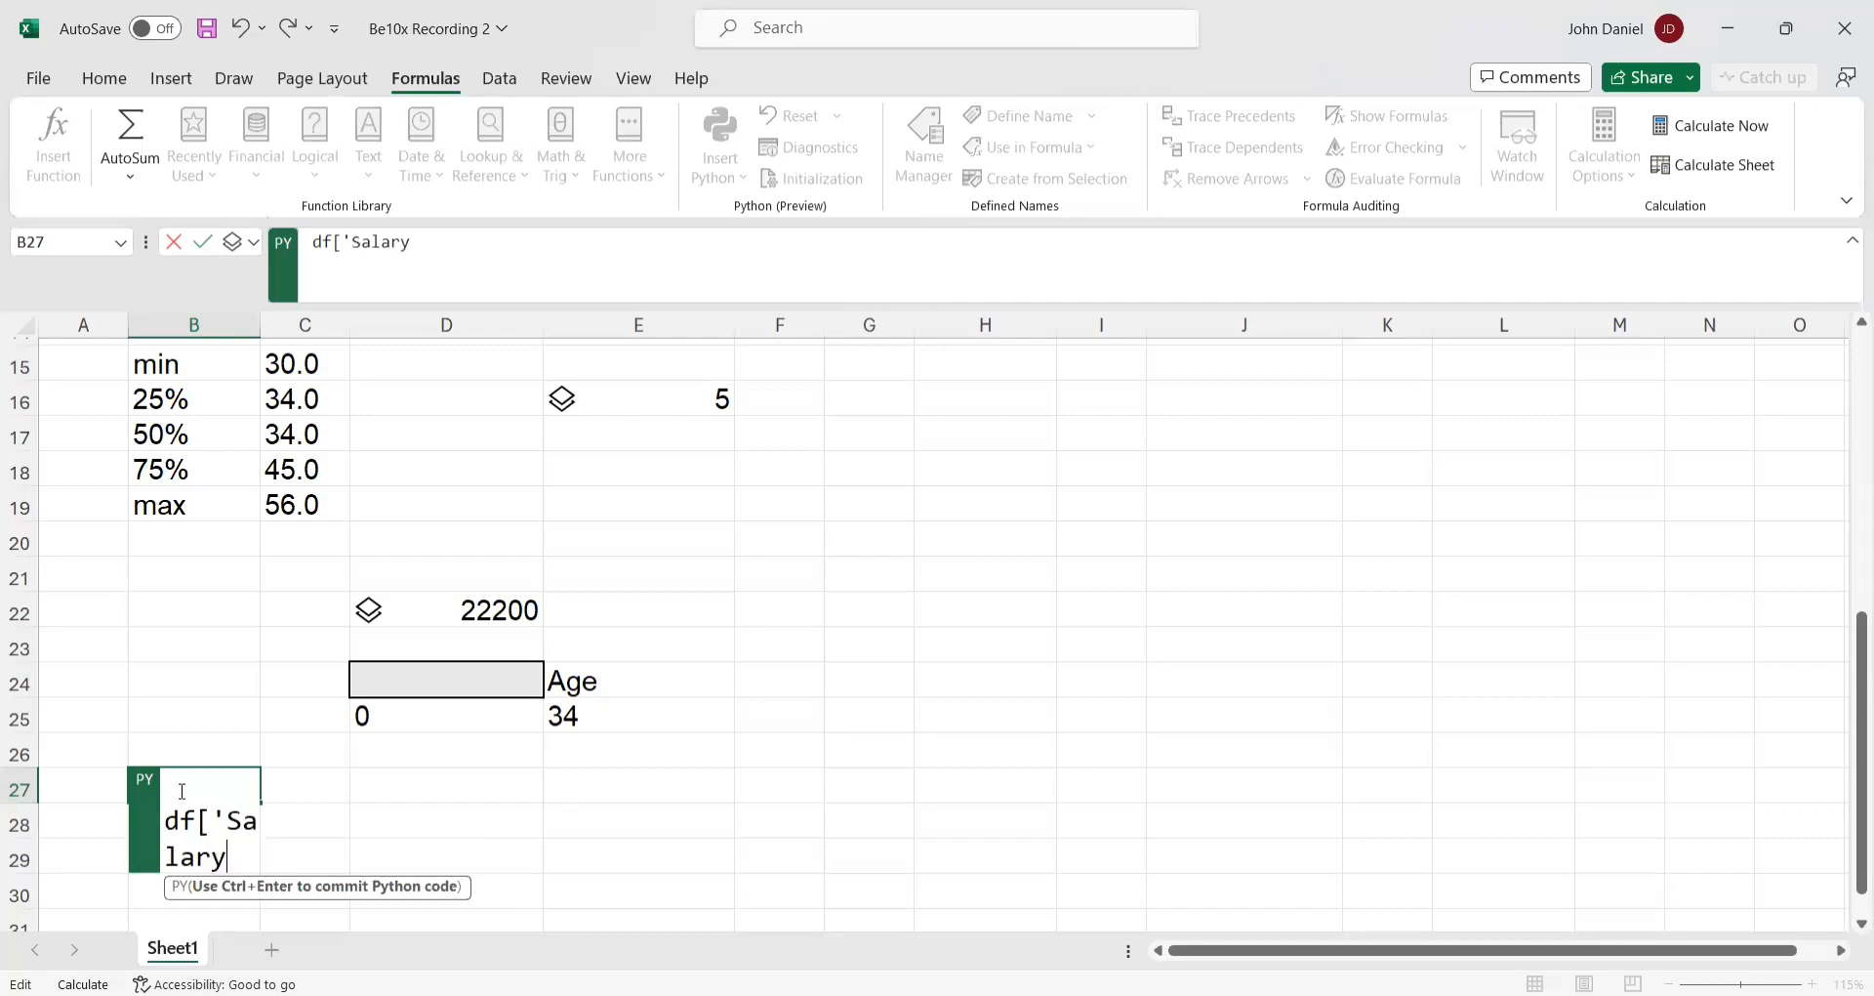
type("'].")
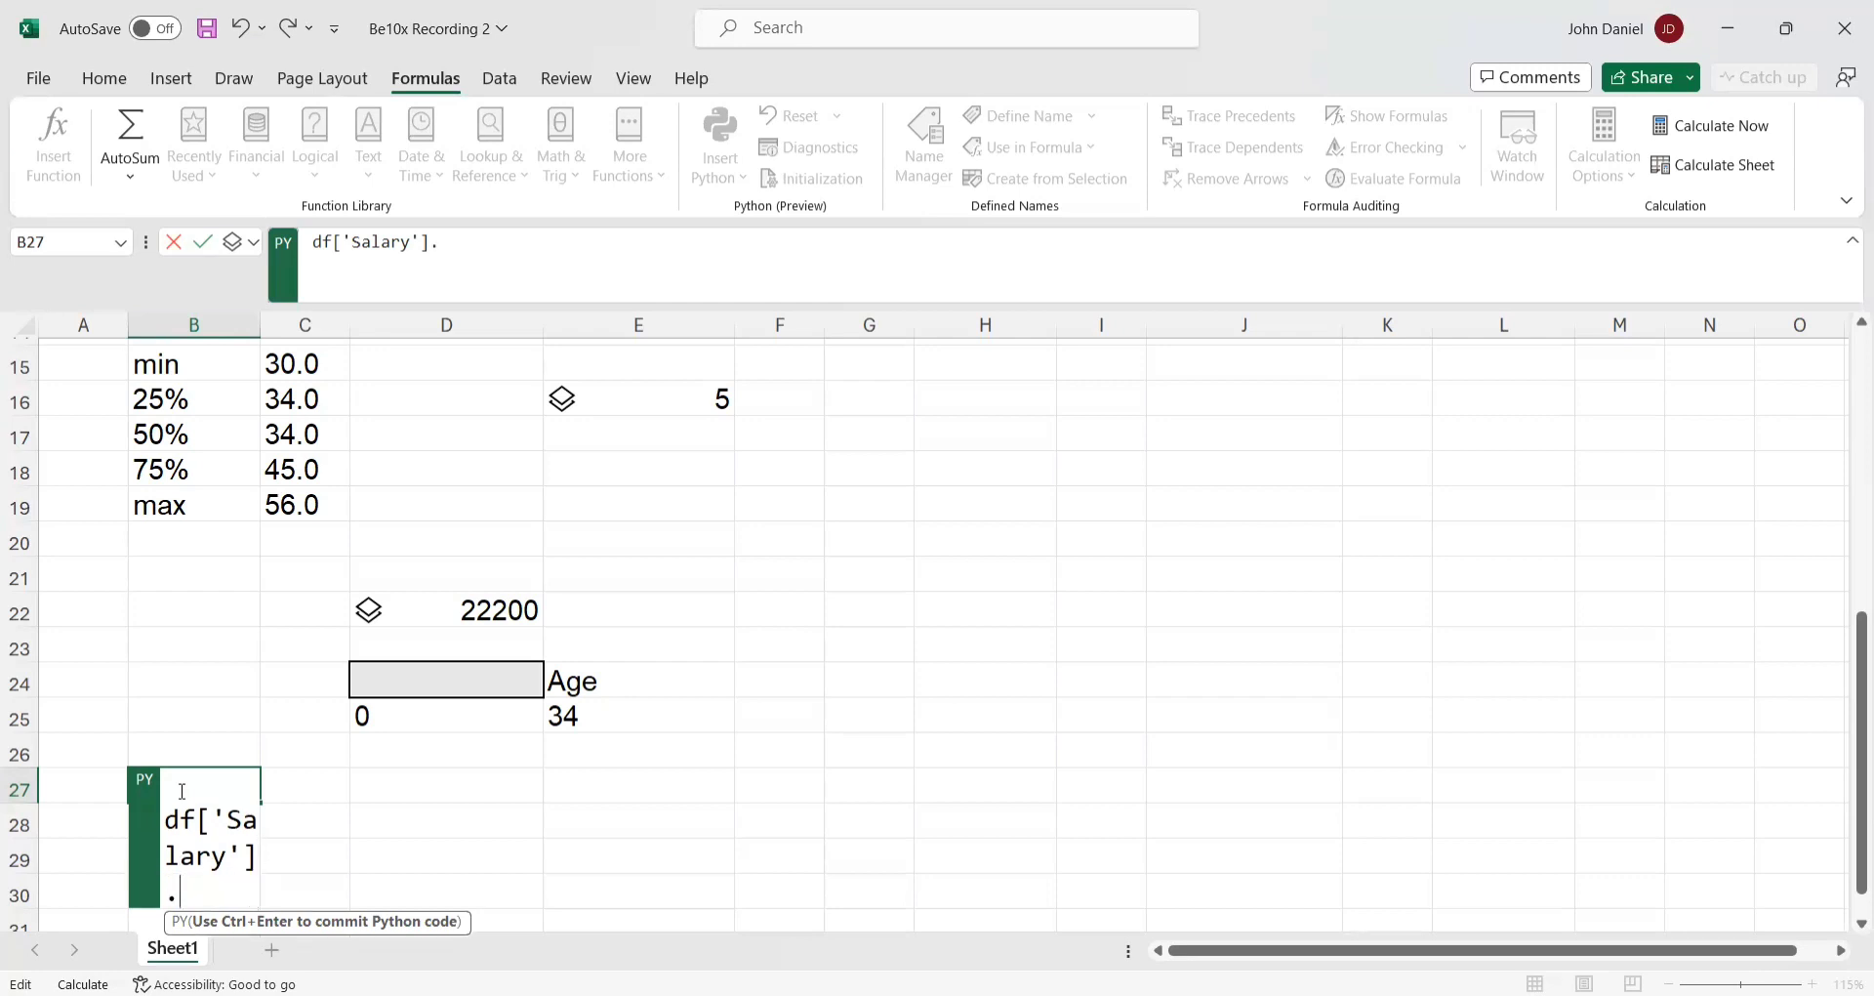
type("median(")
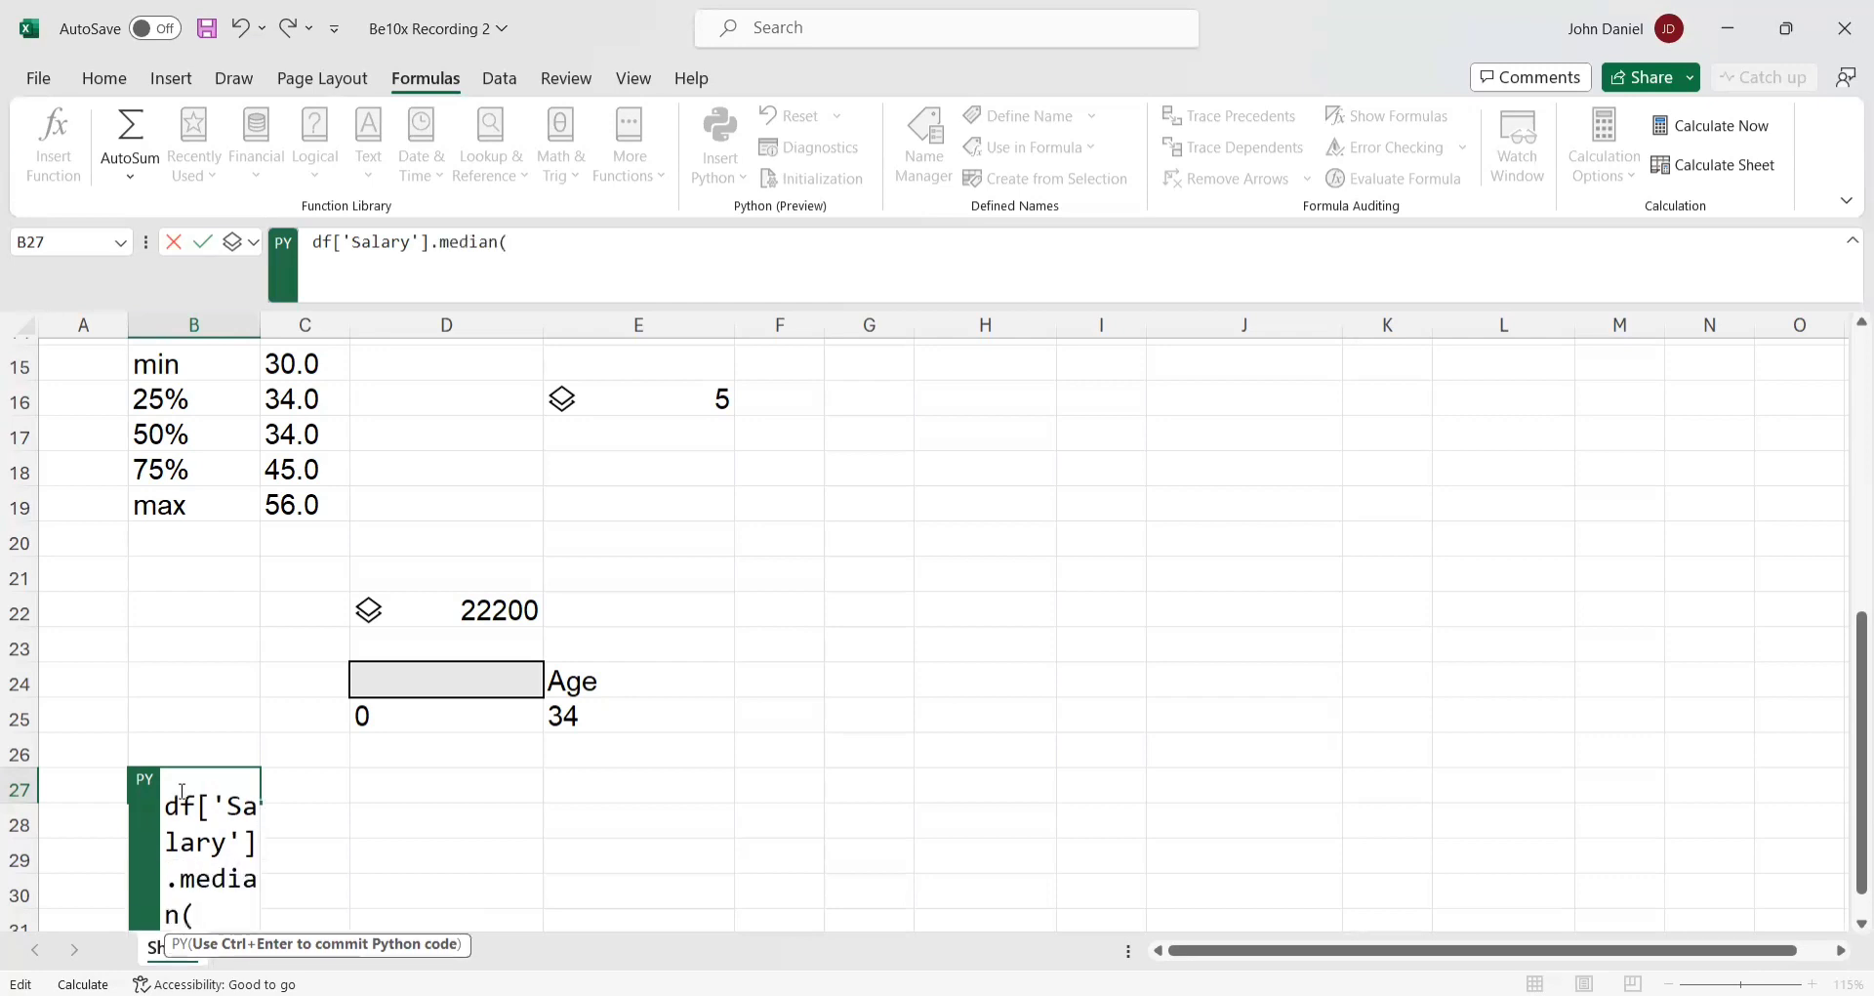
type(")")
key("ctrl+Return")
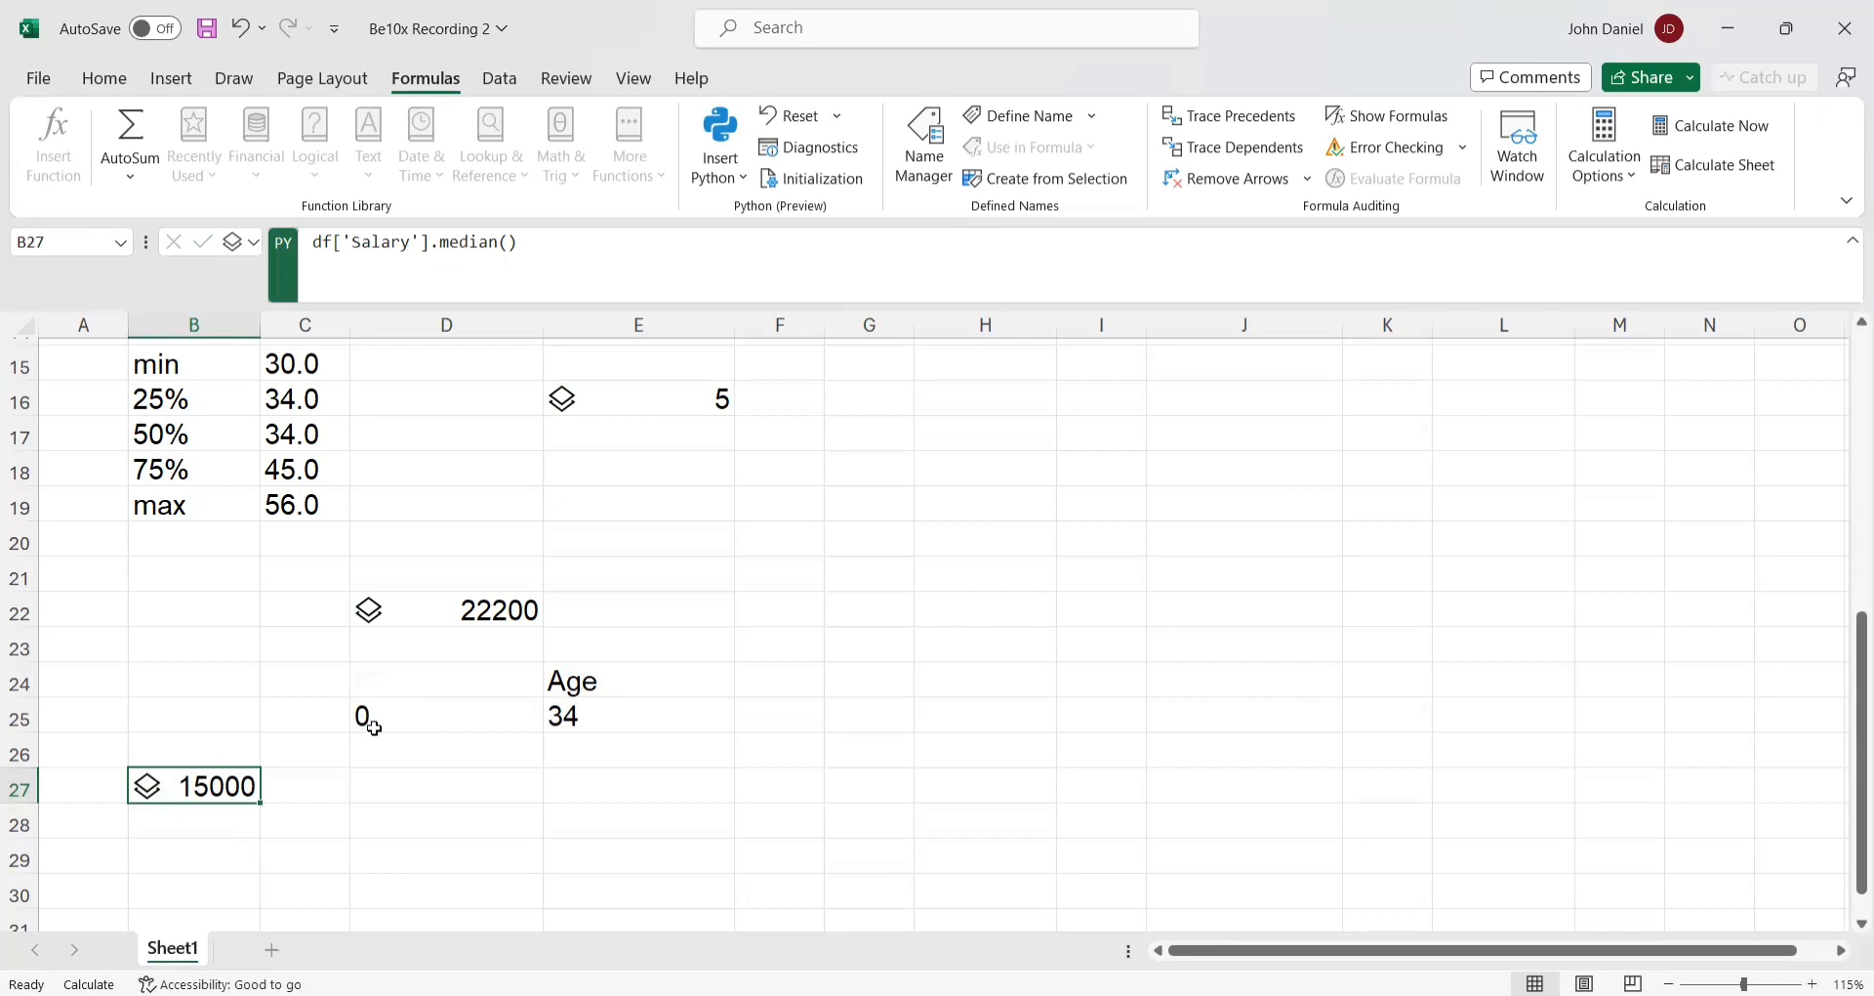
- Start a Python formula in cell B29, below the salary median, that groups the DataFrame by age with df.groupby('Age')
scroll(374, 727, "down", 1)
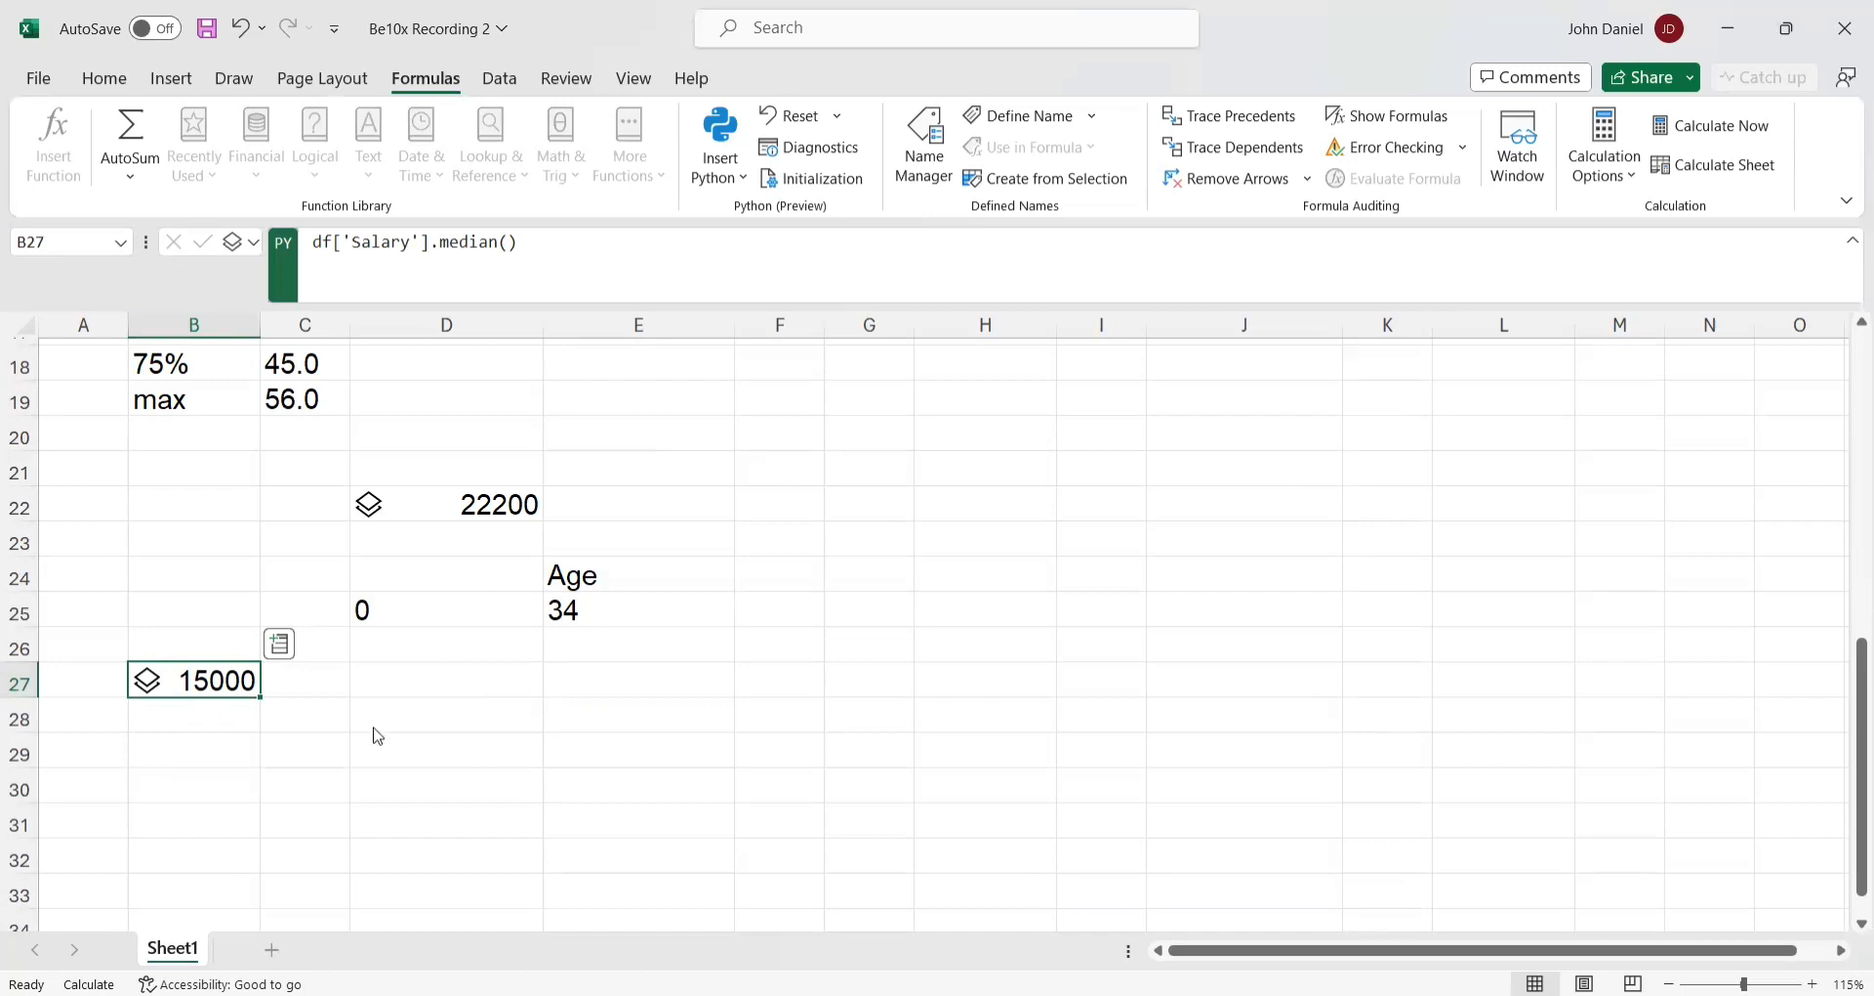
key("alt+Tab")
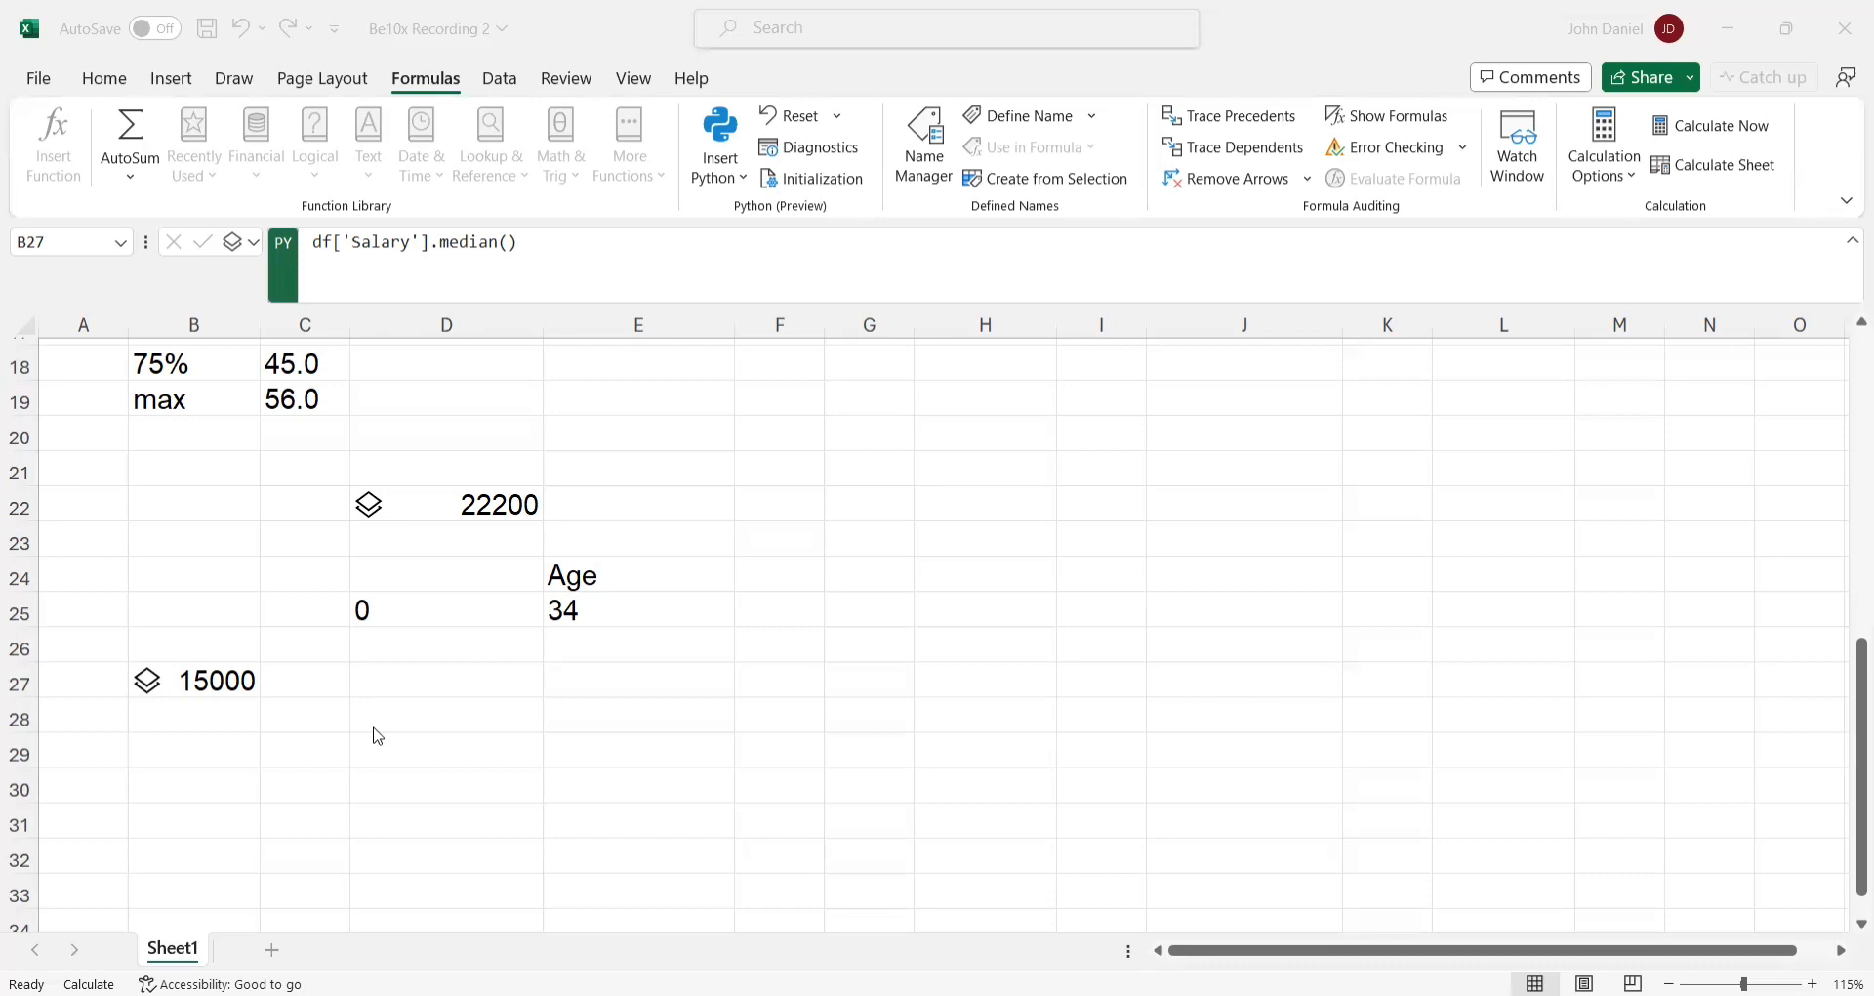
left_click(377, 736)
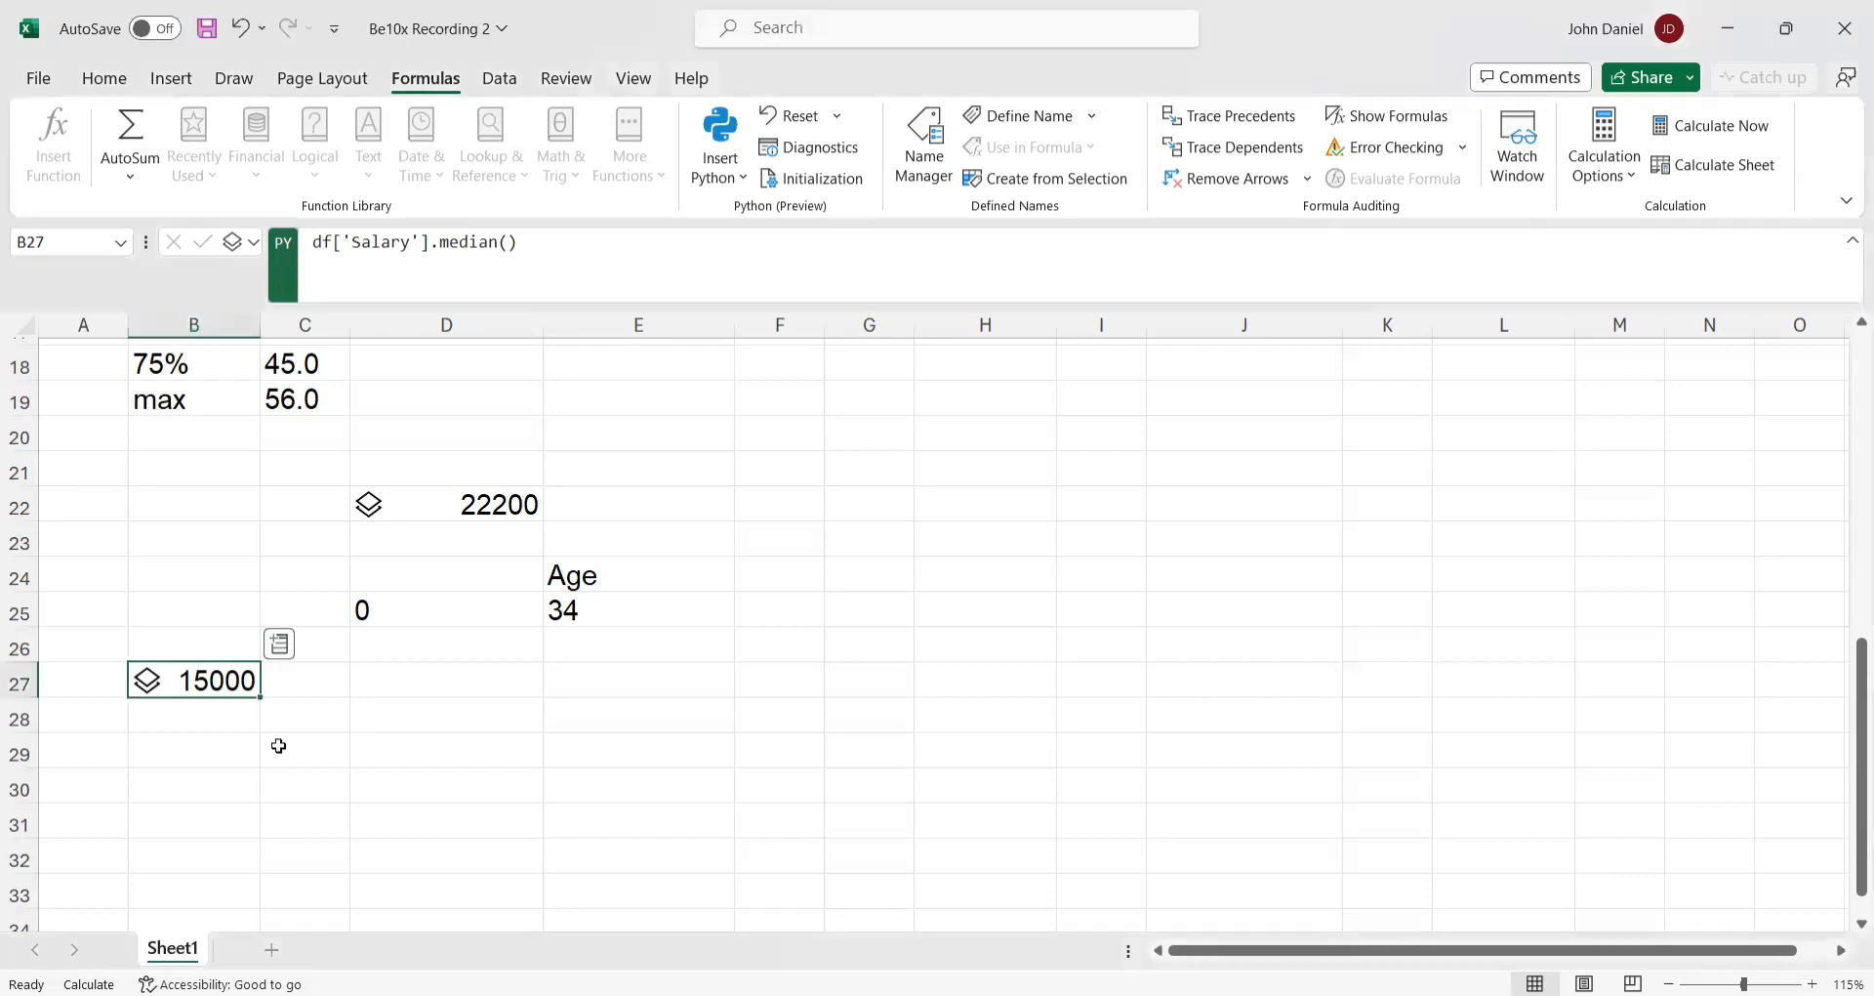
left_click(225, 756)
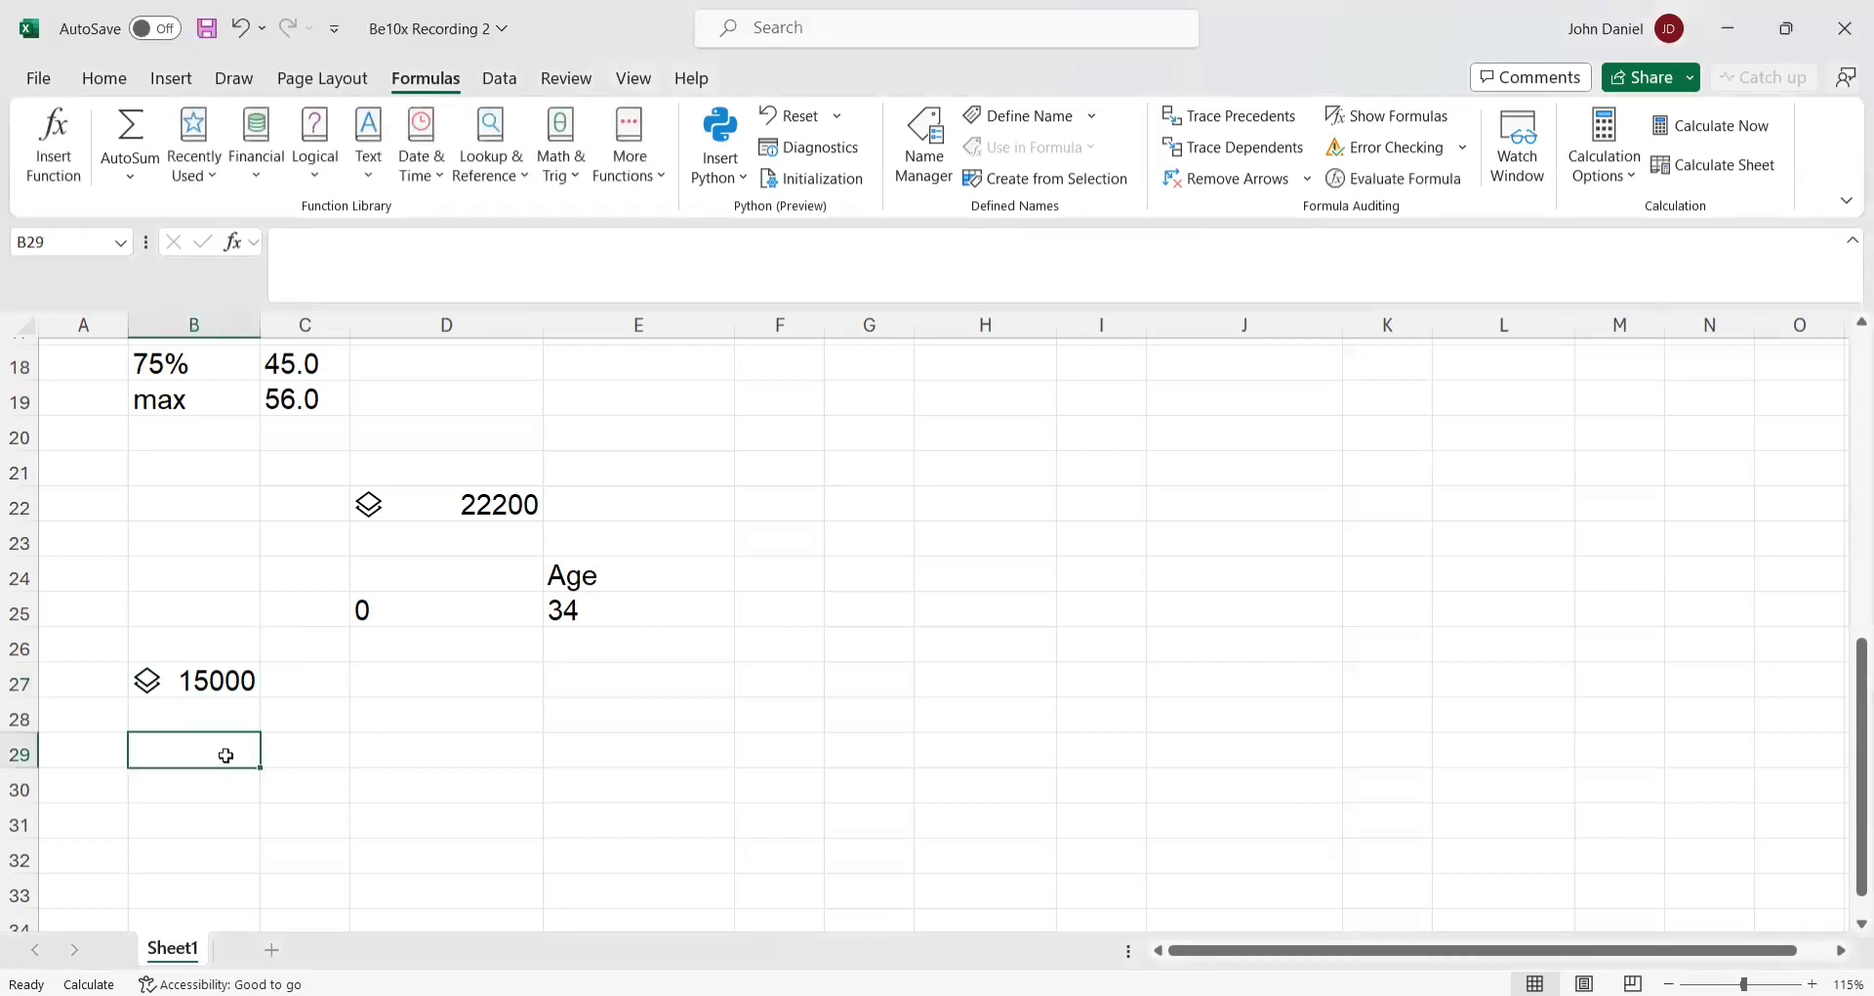
type("=")
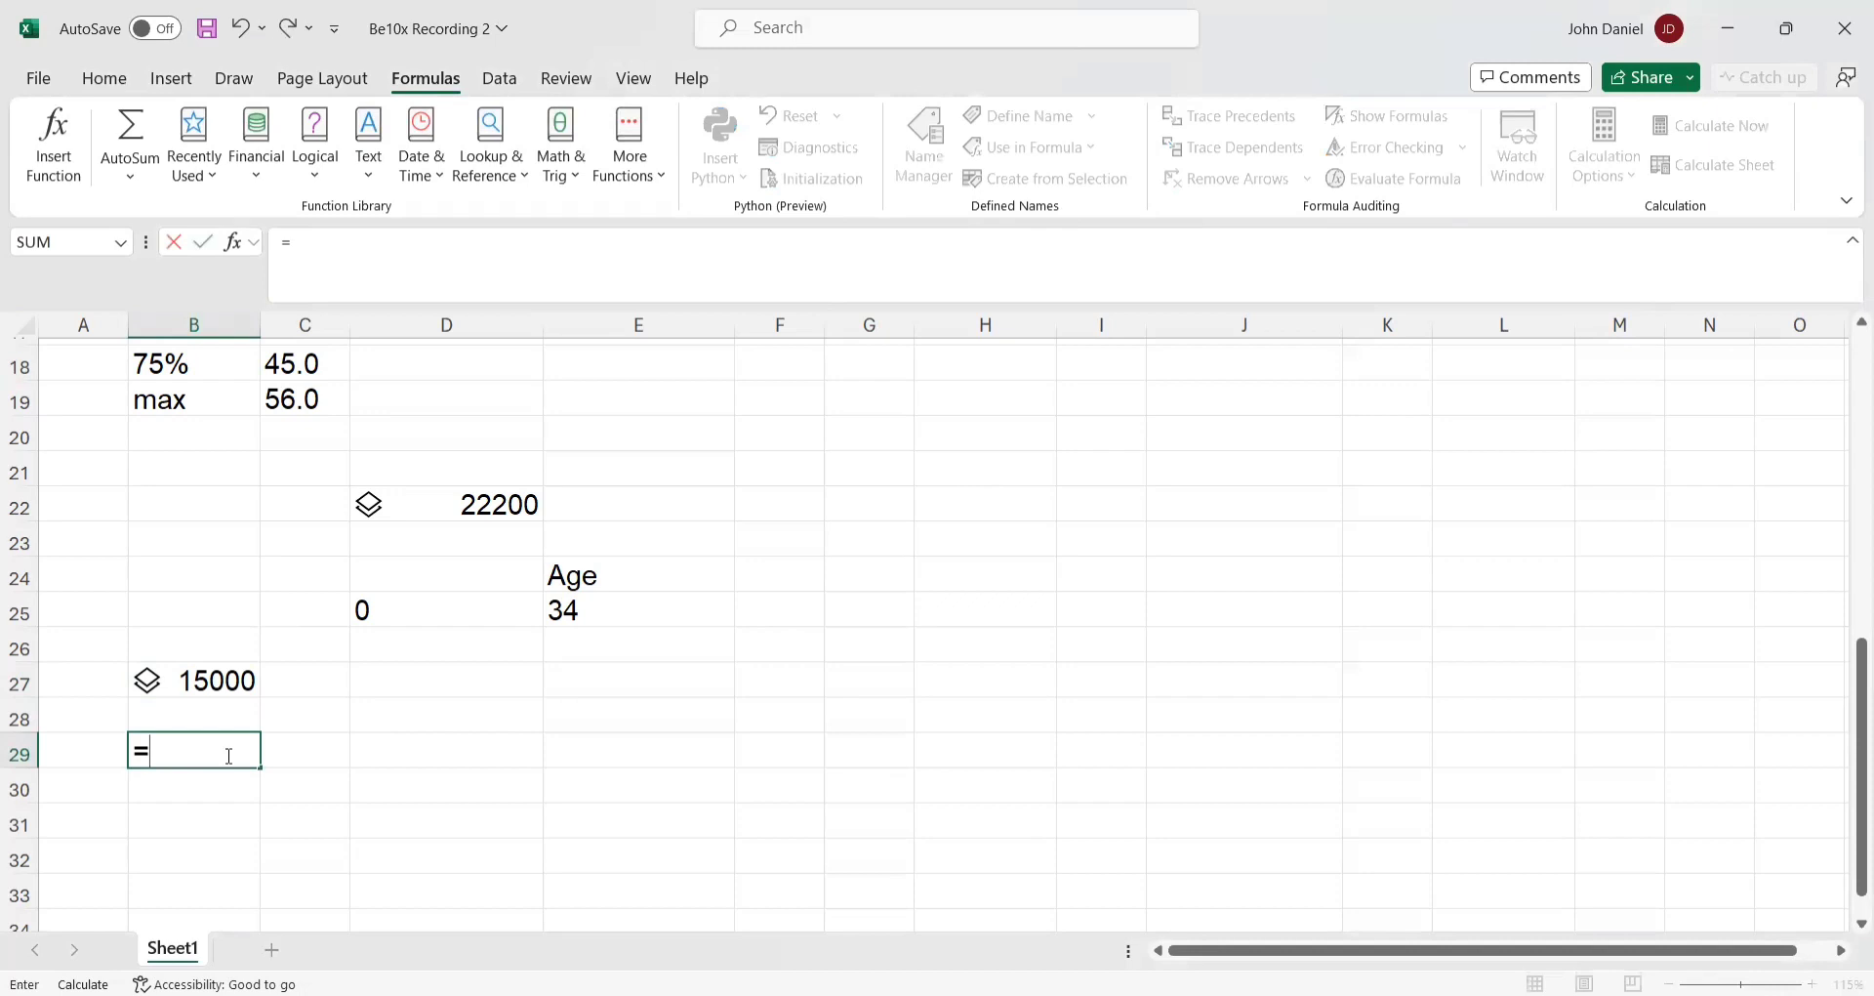
type("df")
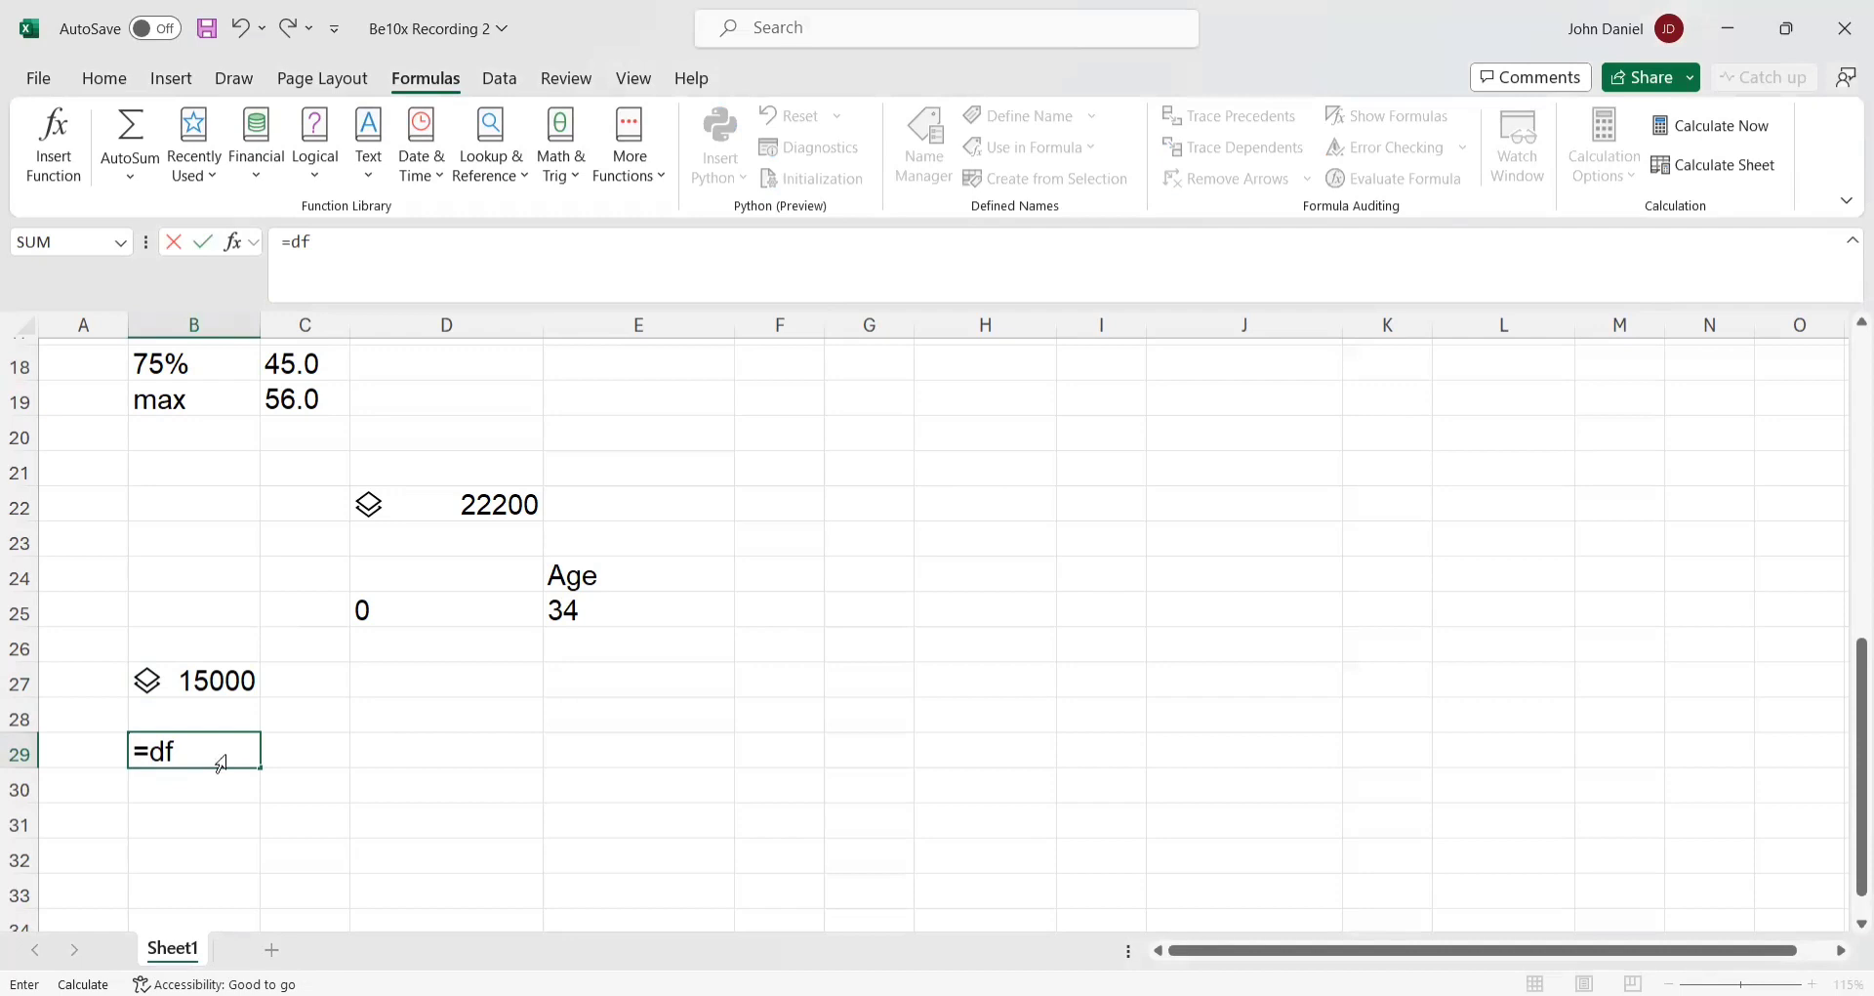
key("ctrl+alt+shift+p")
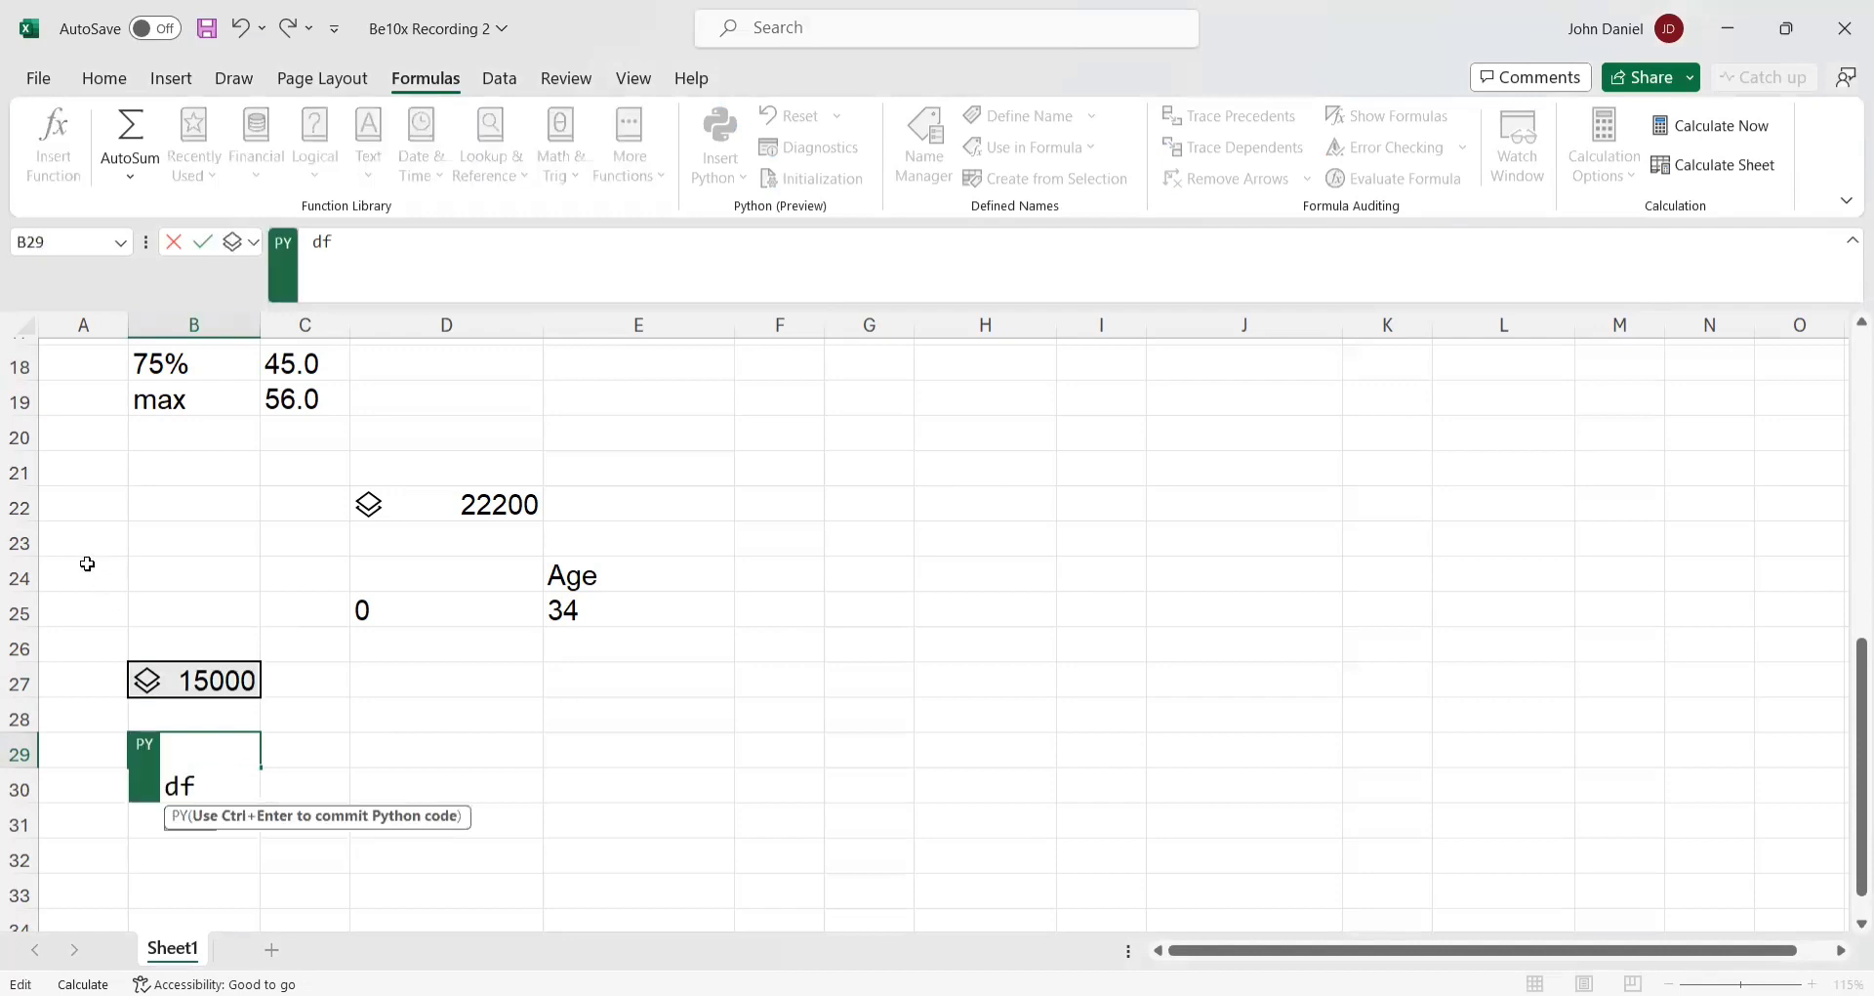
left_click(387, 244)
type(".groupby")
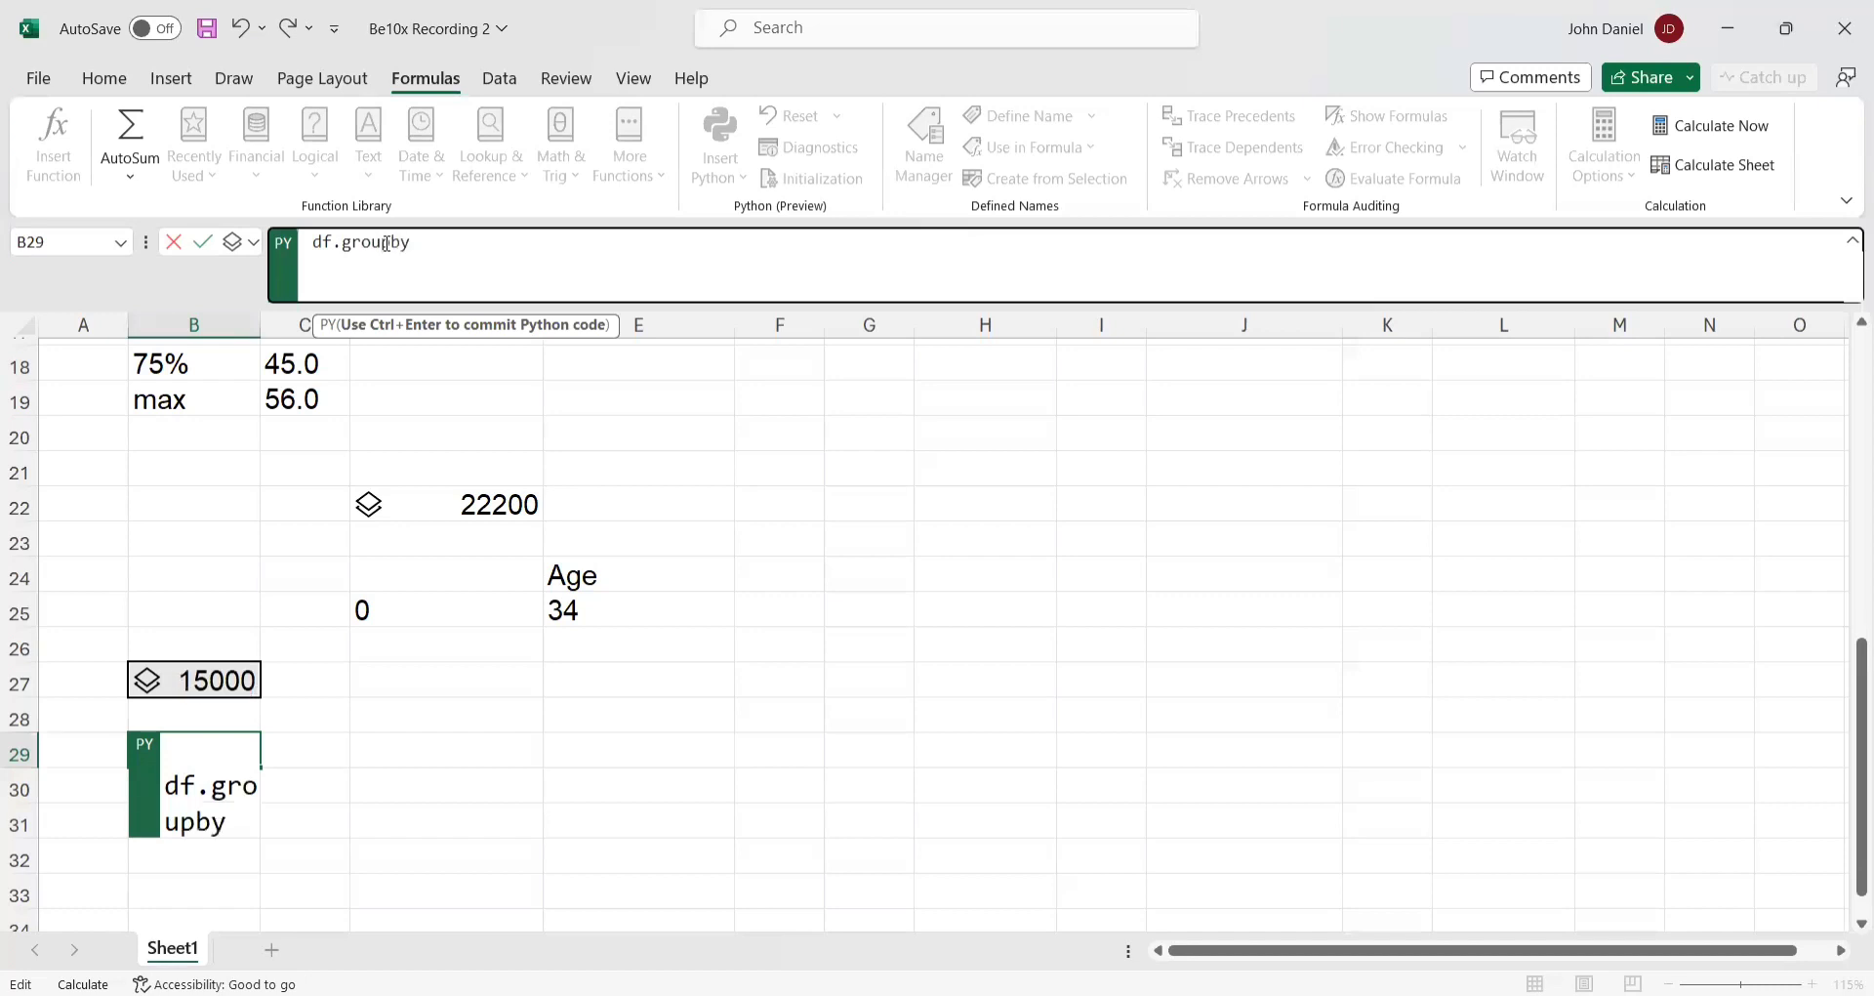
type("('A")
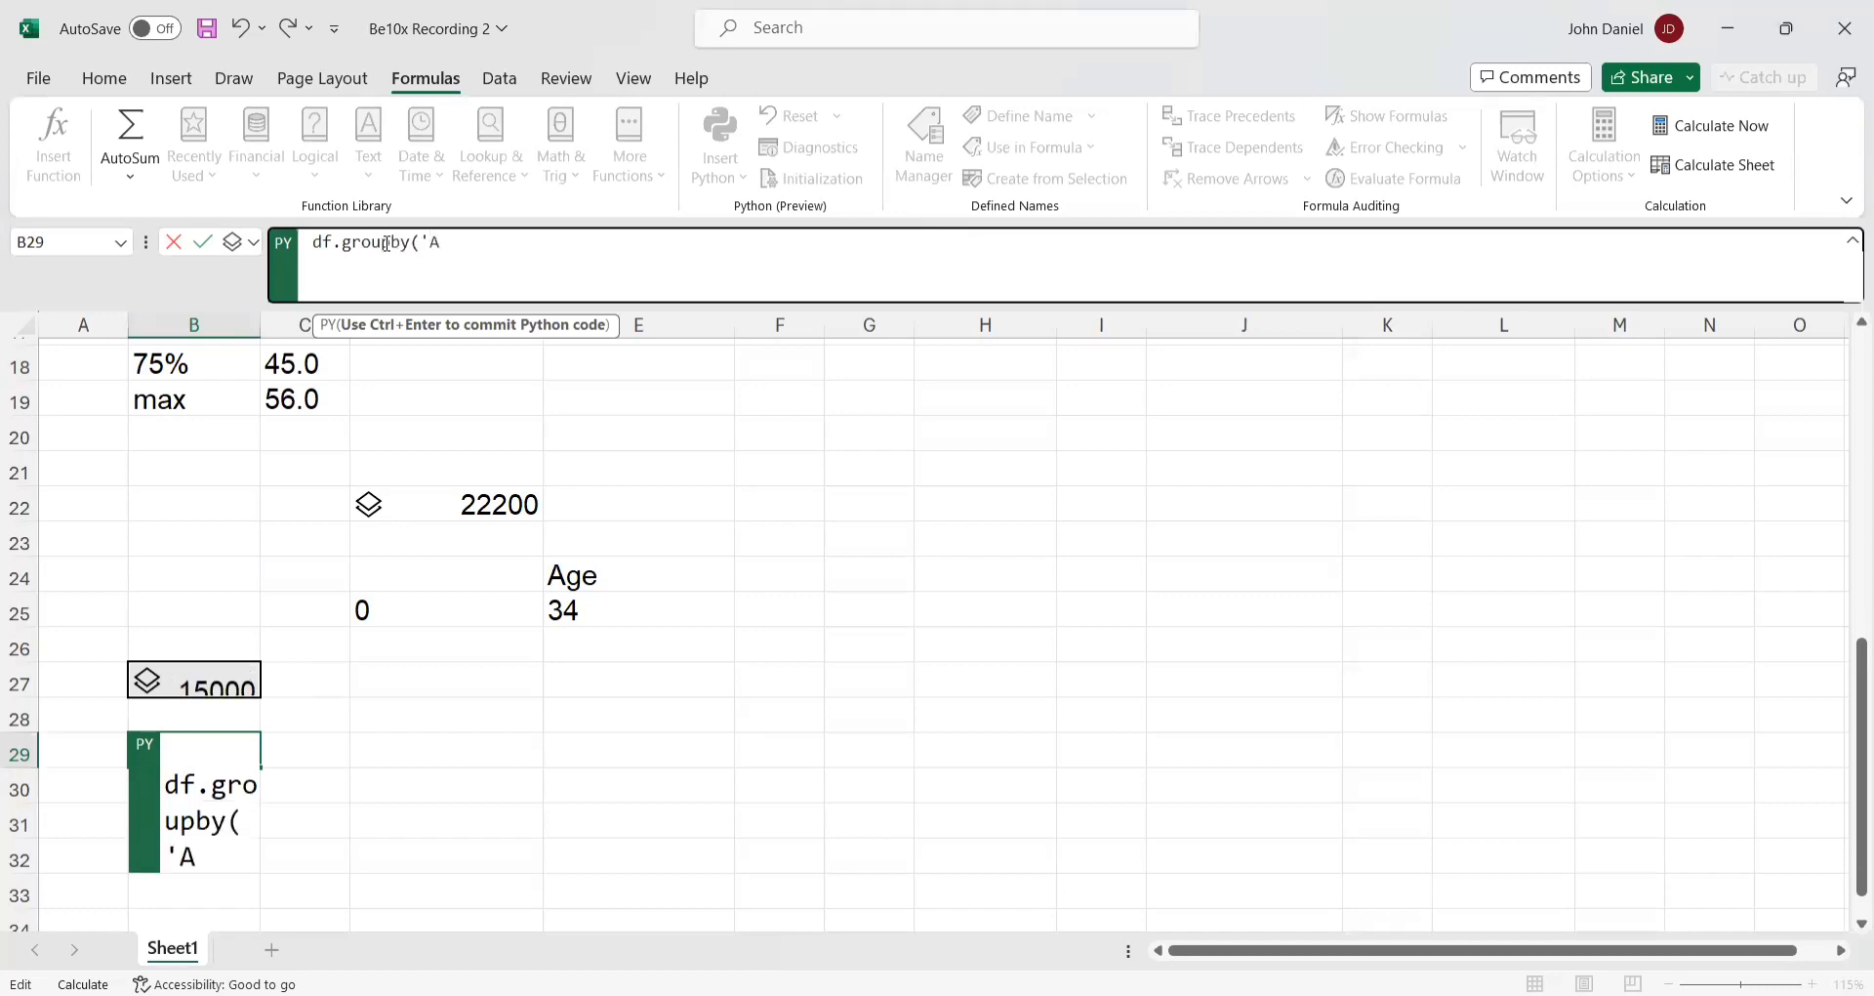
type("ge")
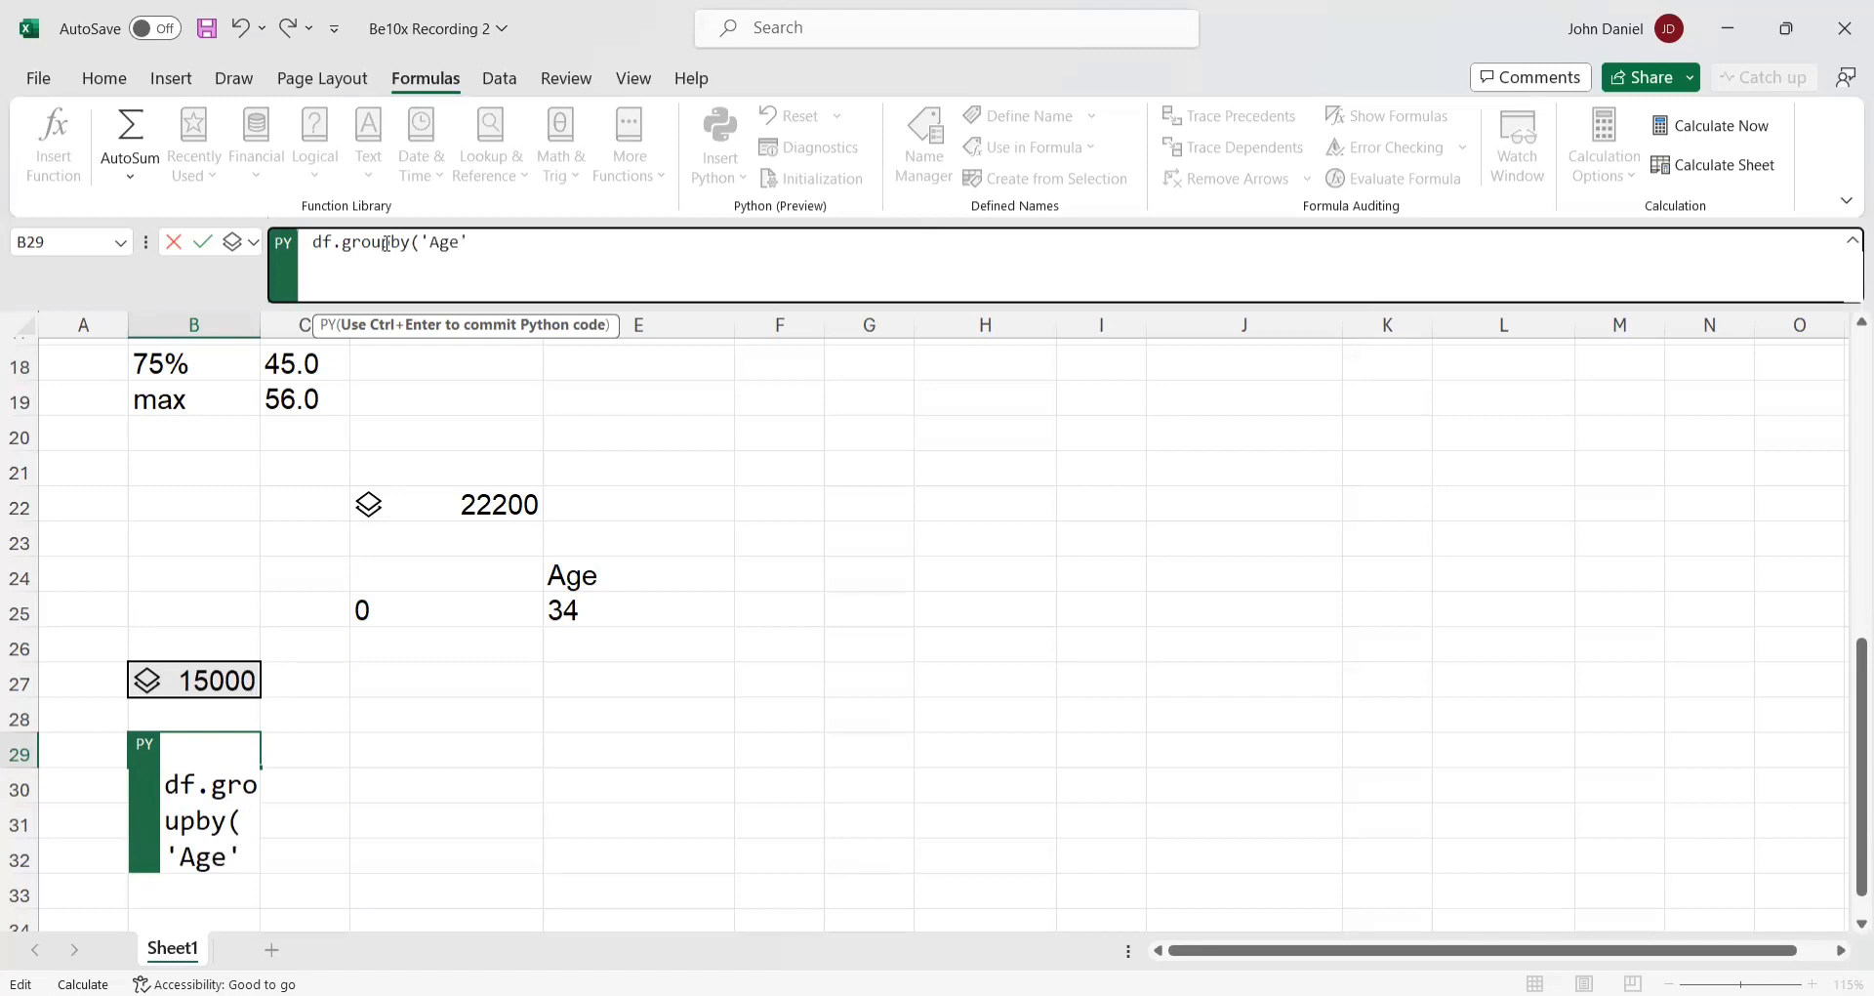
type("')")
- Complete the B29 formula as df.groupby('Age').Occupation.count() and commit it to count occupations per age
key("alt+Tab")
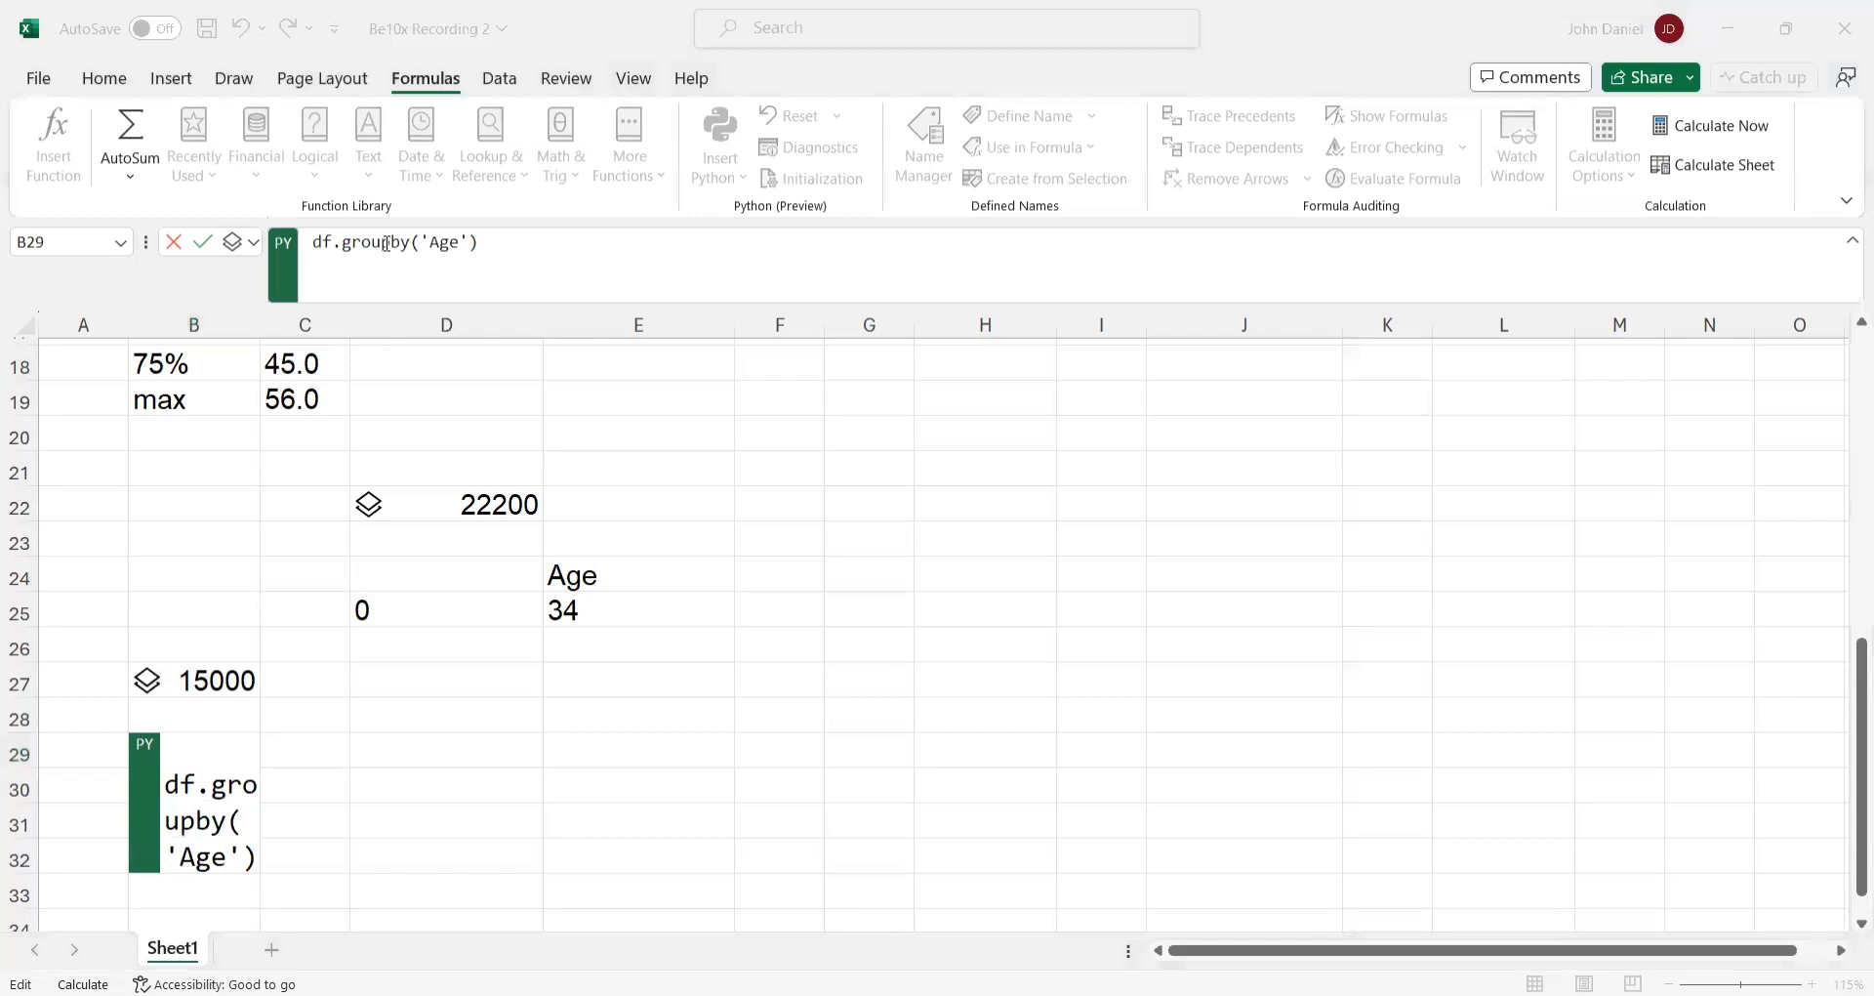
key("alt+Tab")
type(".")
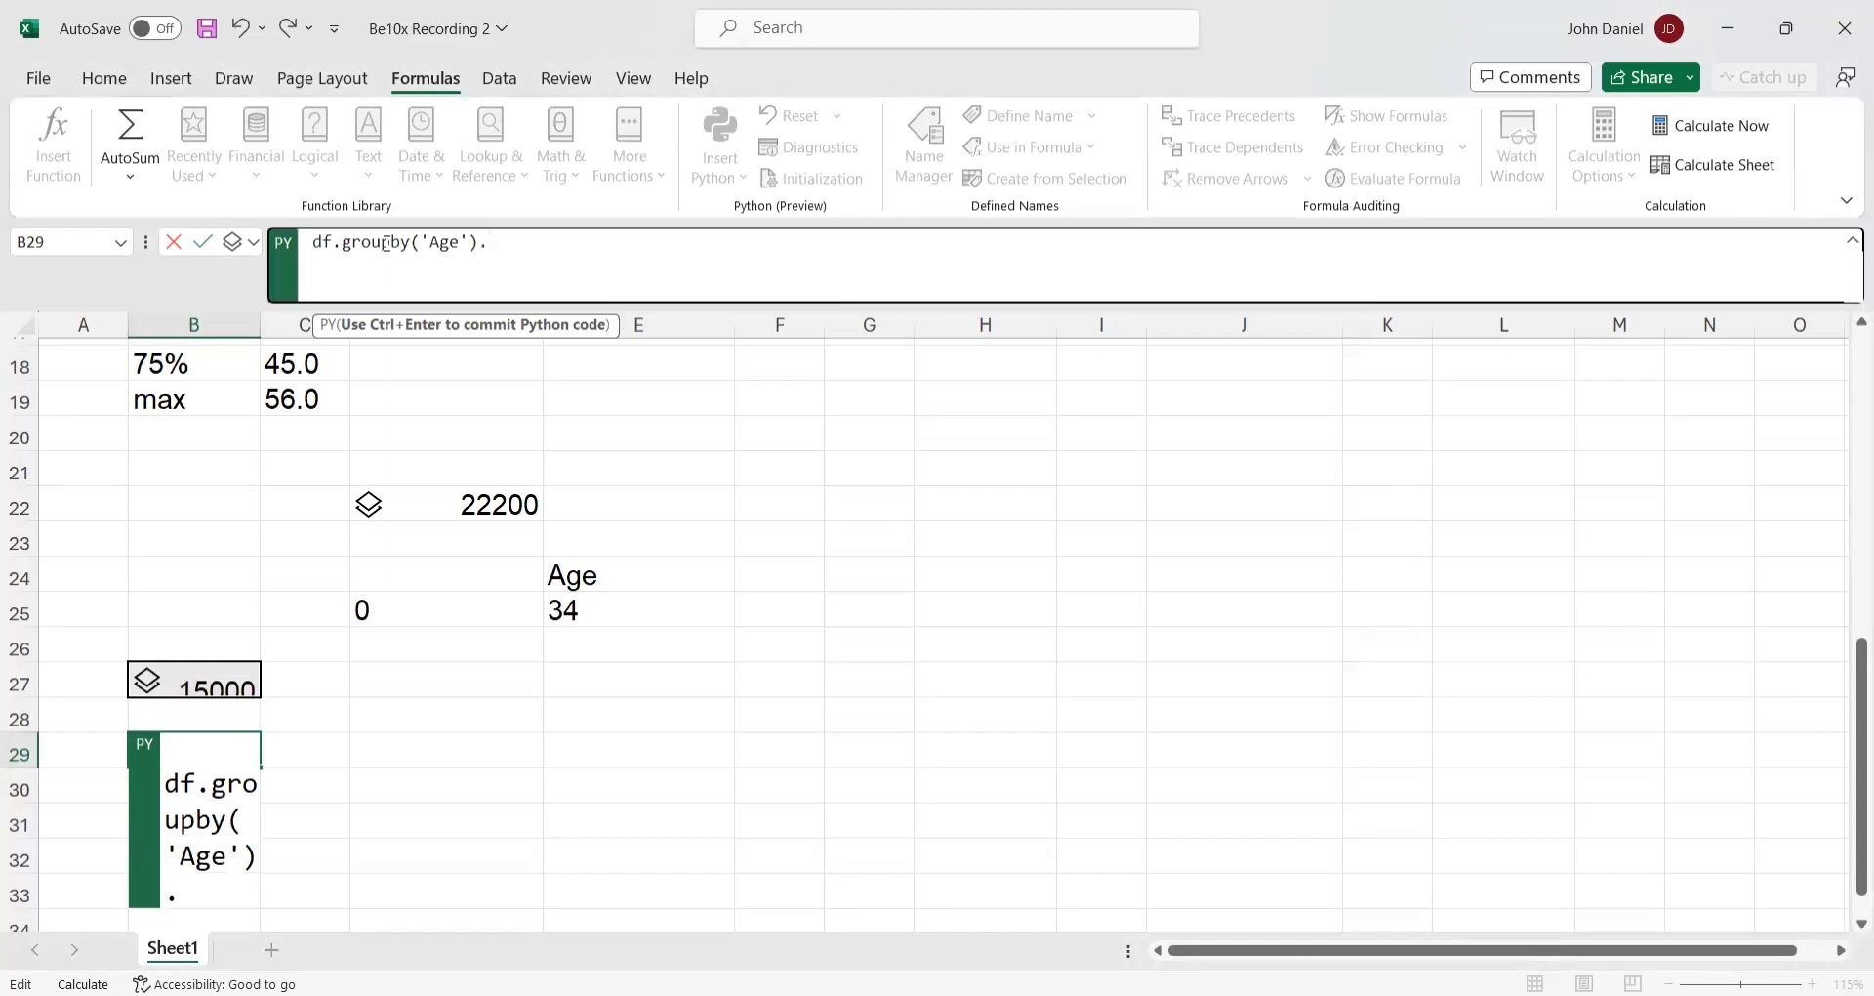
type("C")
key("BackSpace")
type("Cooupation")
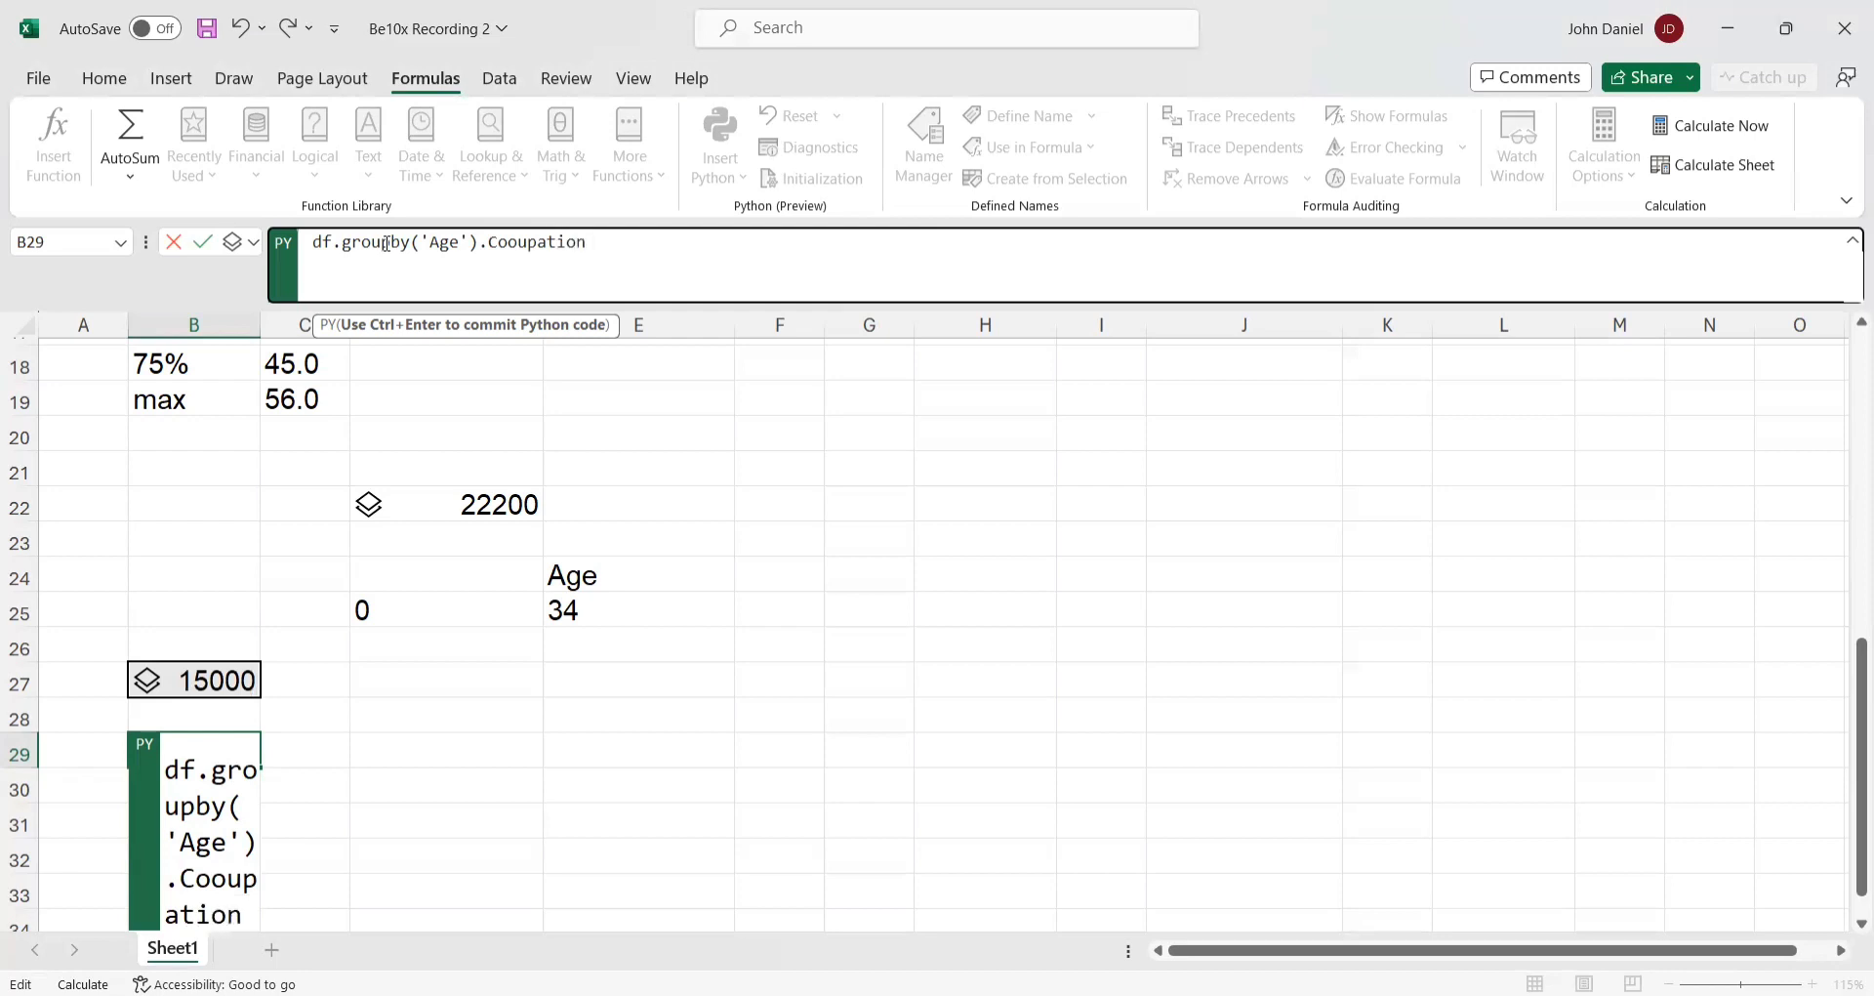
key("BackSpace")
key("BackSpace")
key("BackSpace")
key("BackSpace")
key("BackSpace")
key("BackSpace")
key("BackSpace")
key("BackSpace")
key("BackSpace")
key("BackSpace")
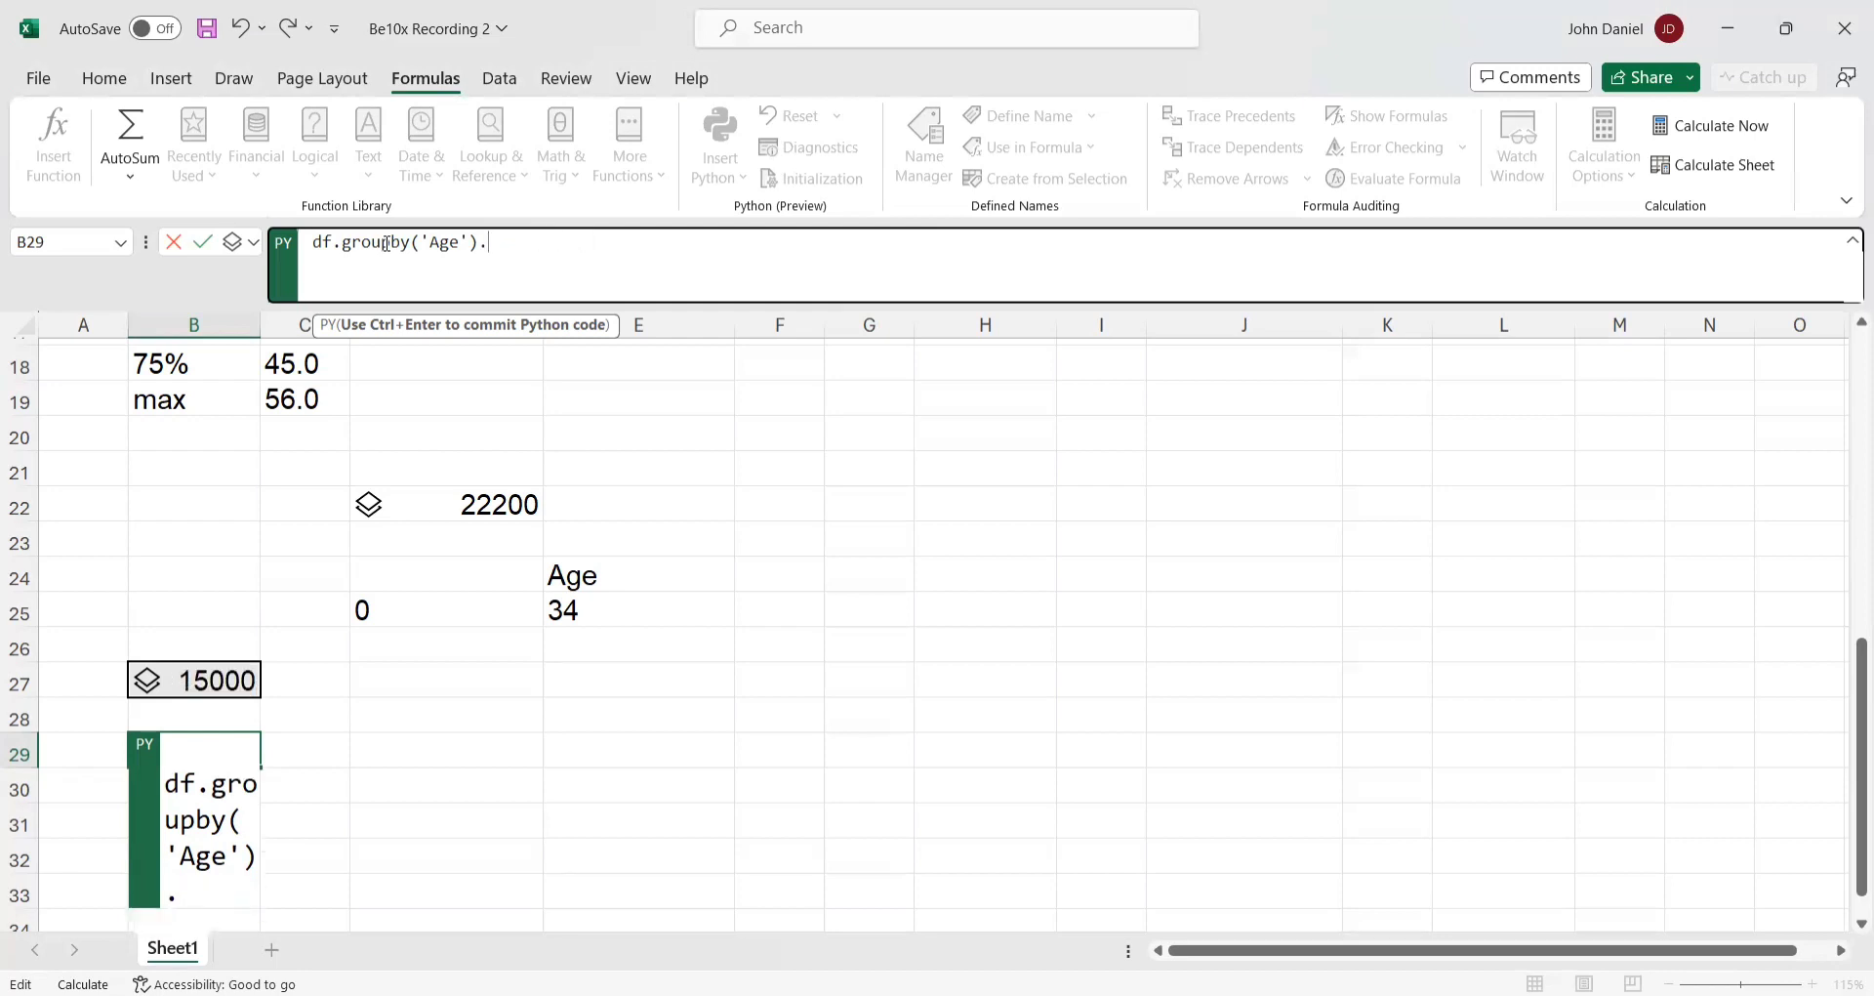
type("Occupation")
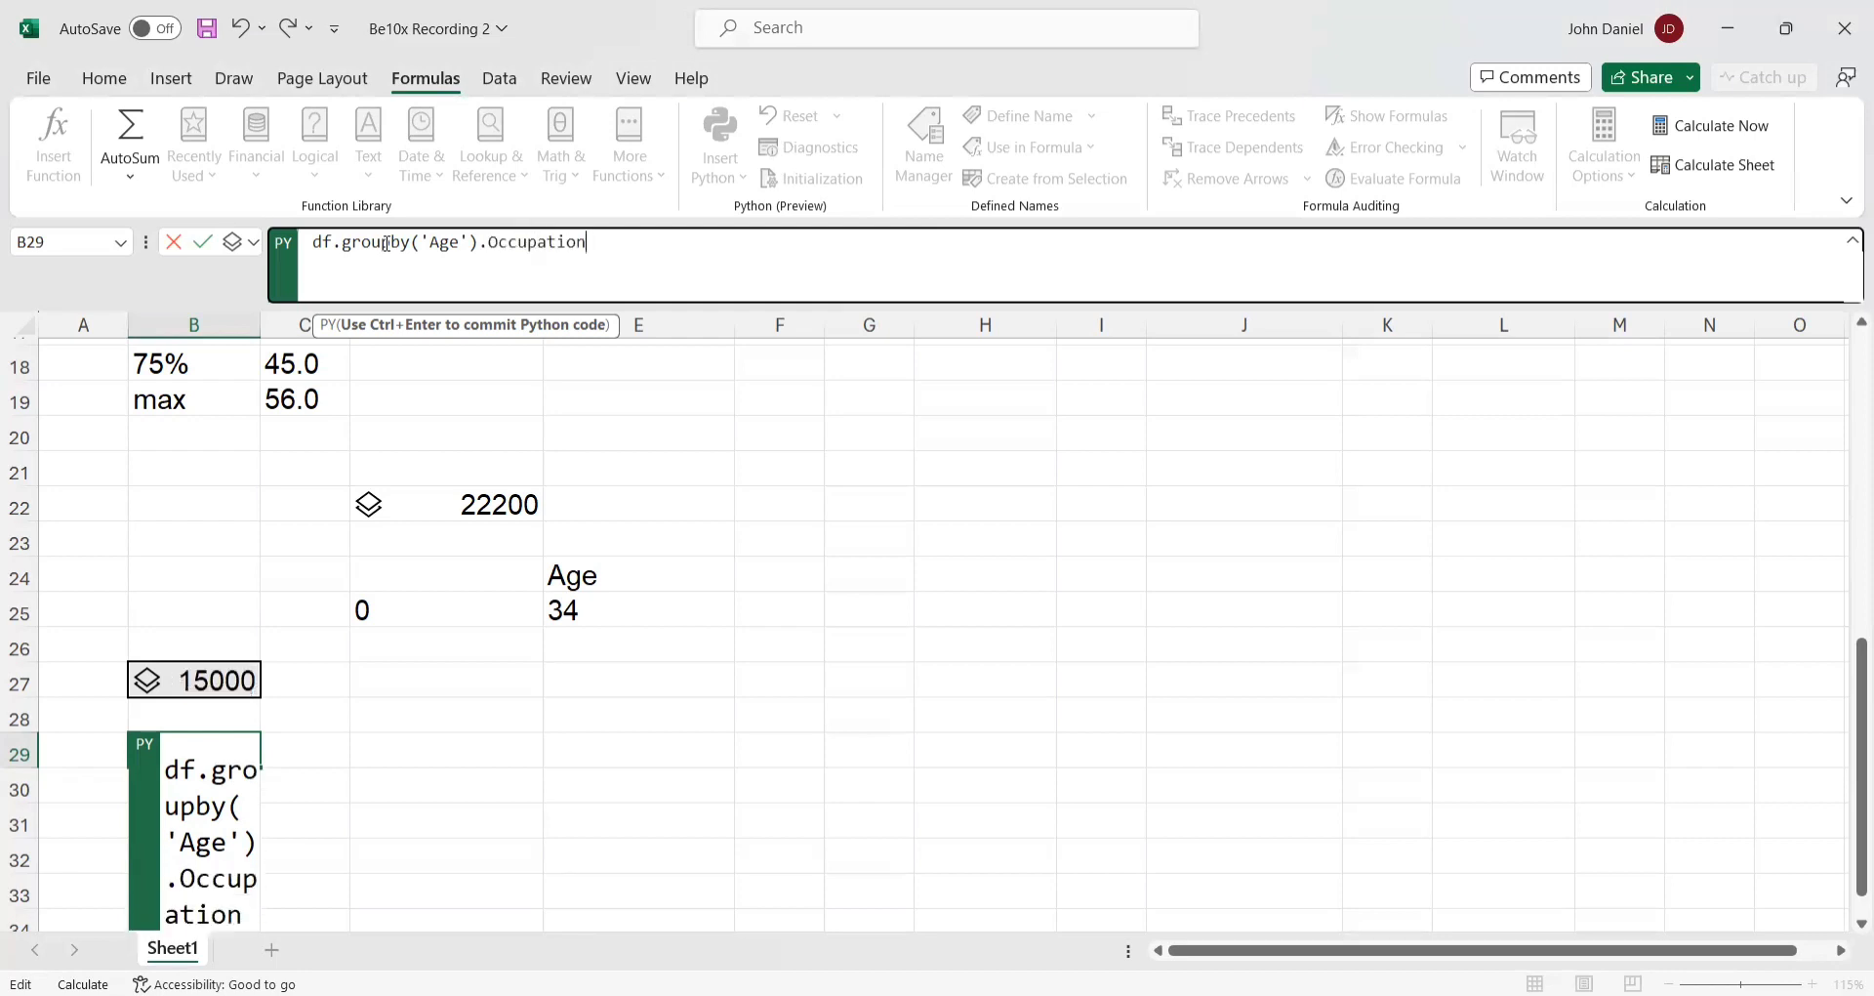
type(".")
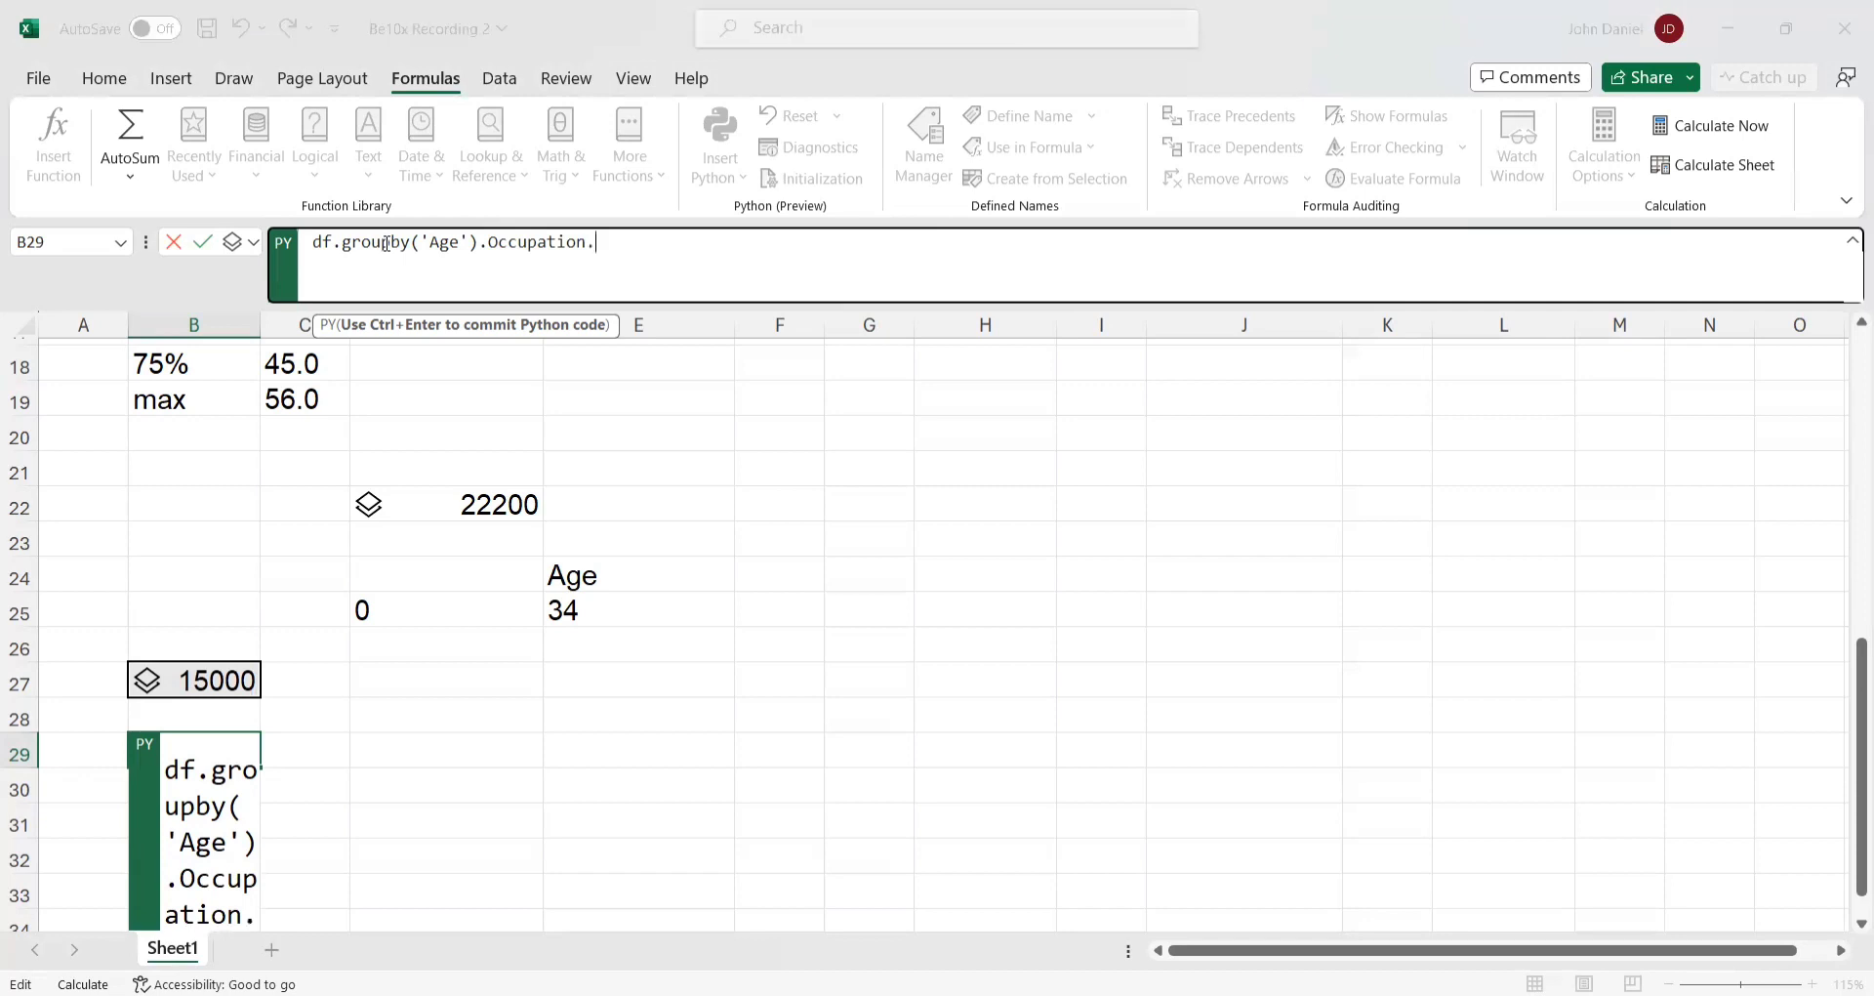
type("cunt")
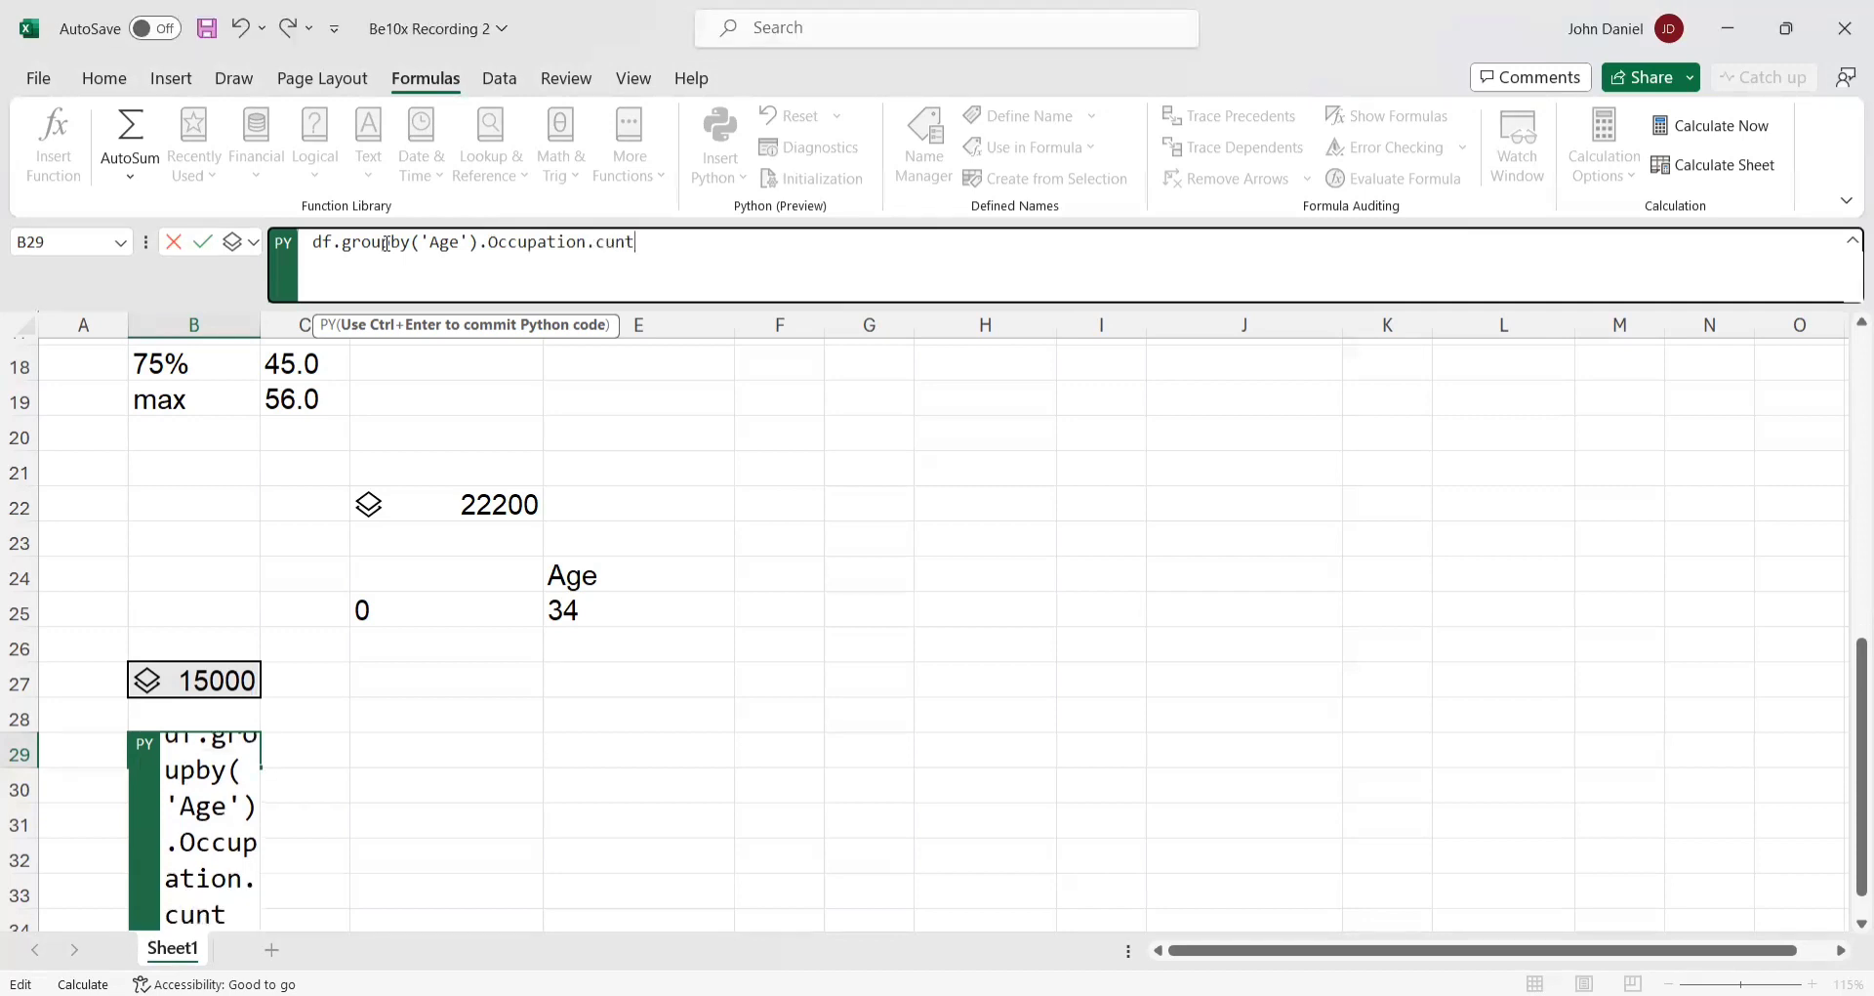
key("BackSpace")
key("BackSpace")
key("BackSpace")
type("ount()")
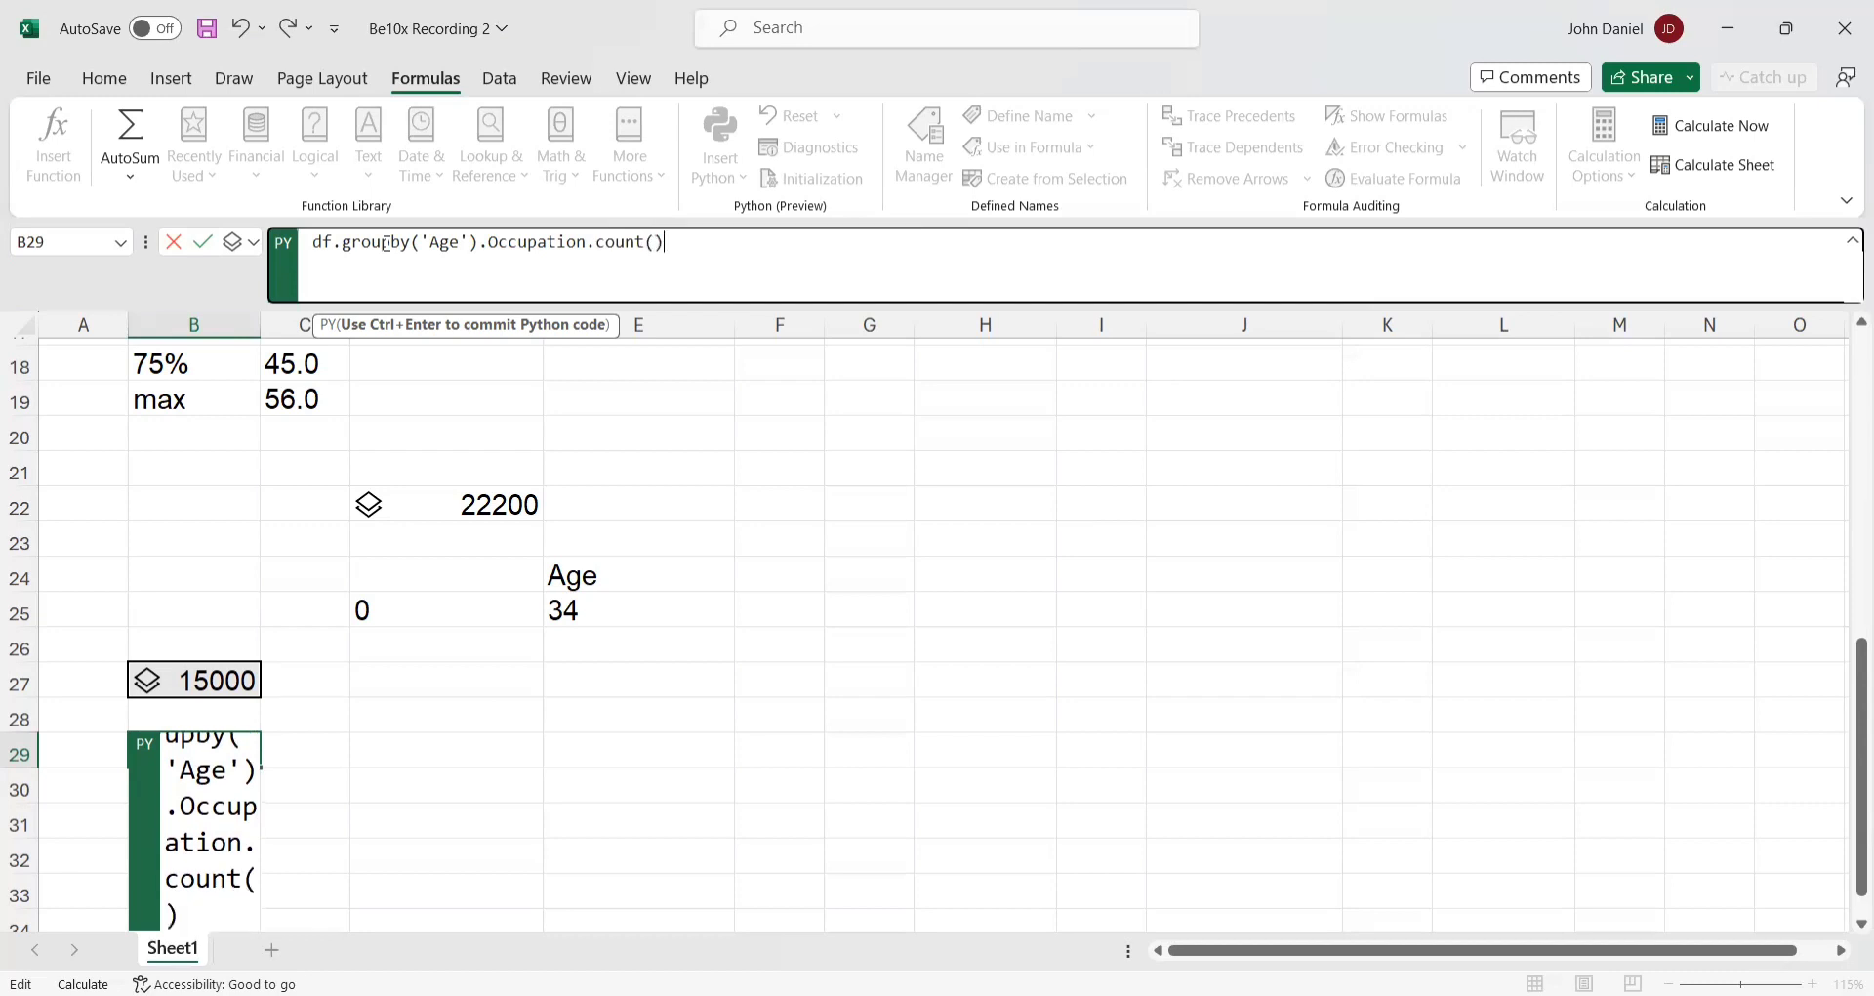
key("ctrl+Return")
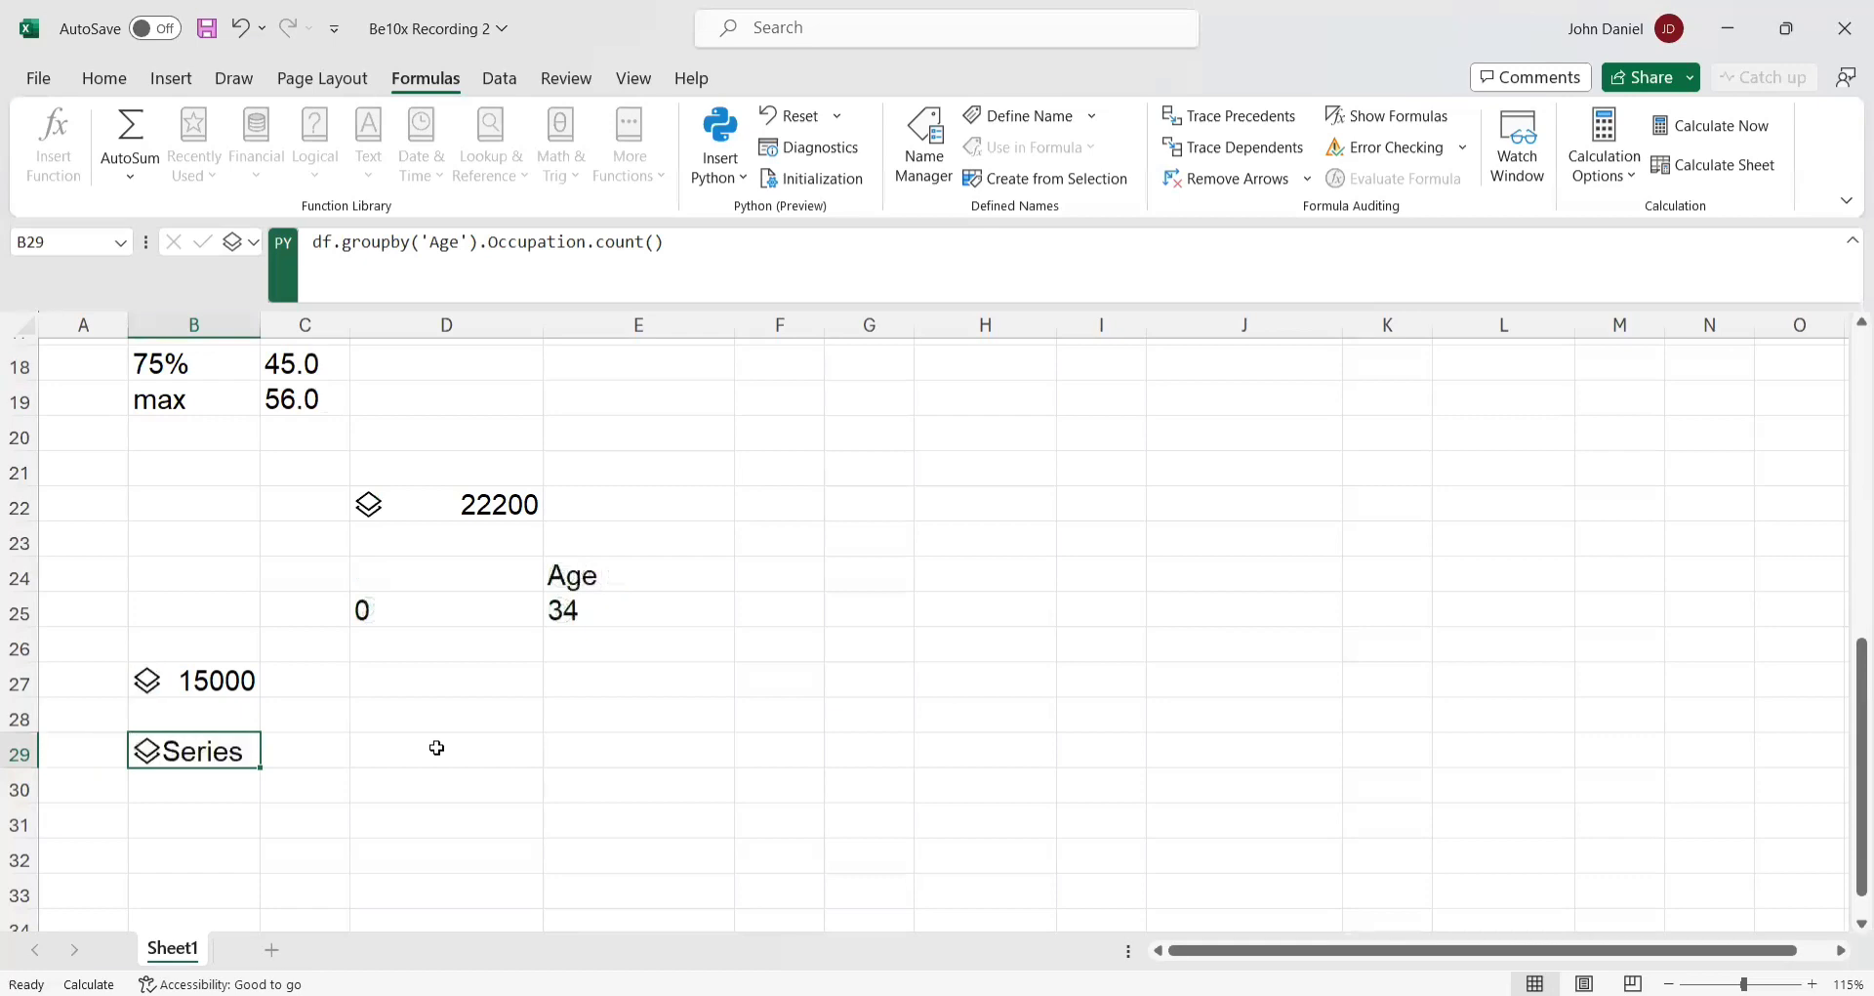
- Preview the Series card of the grouped count in cell B29 and output the result as Excel values
left_click(149, 753)
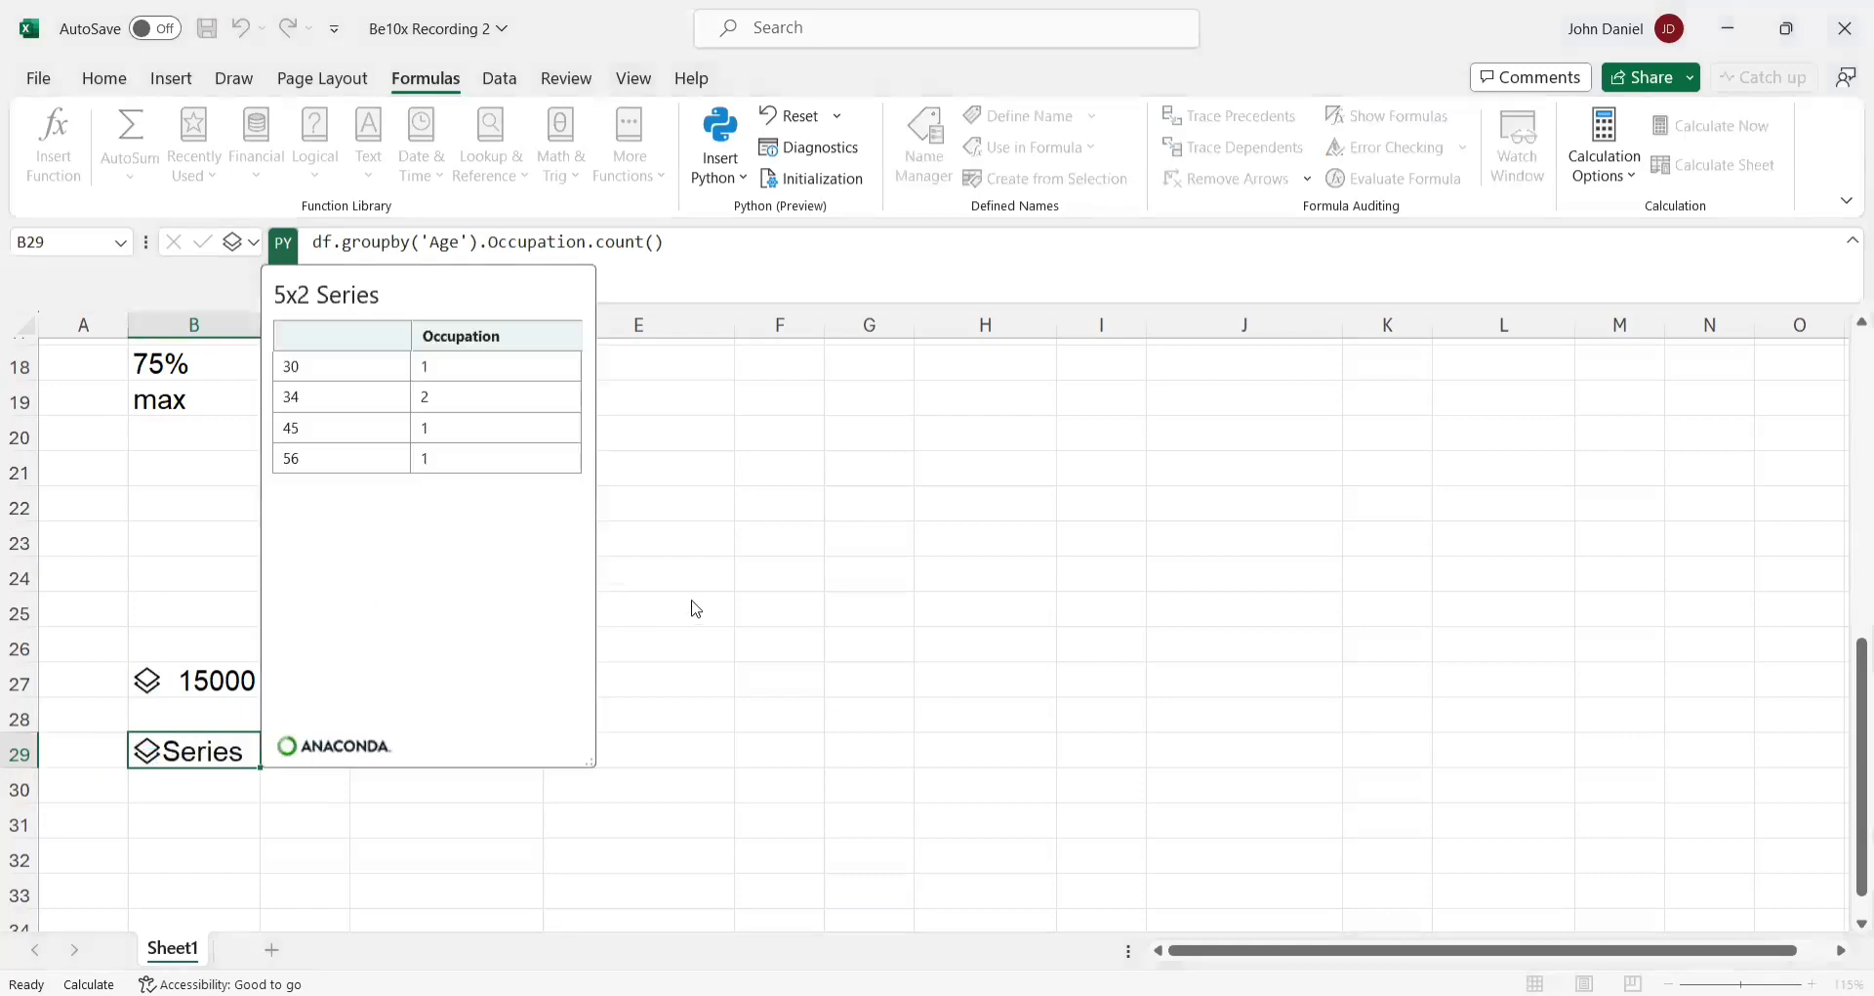
left_click(198, 762)
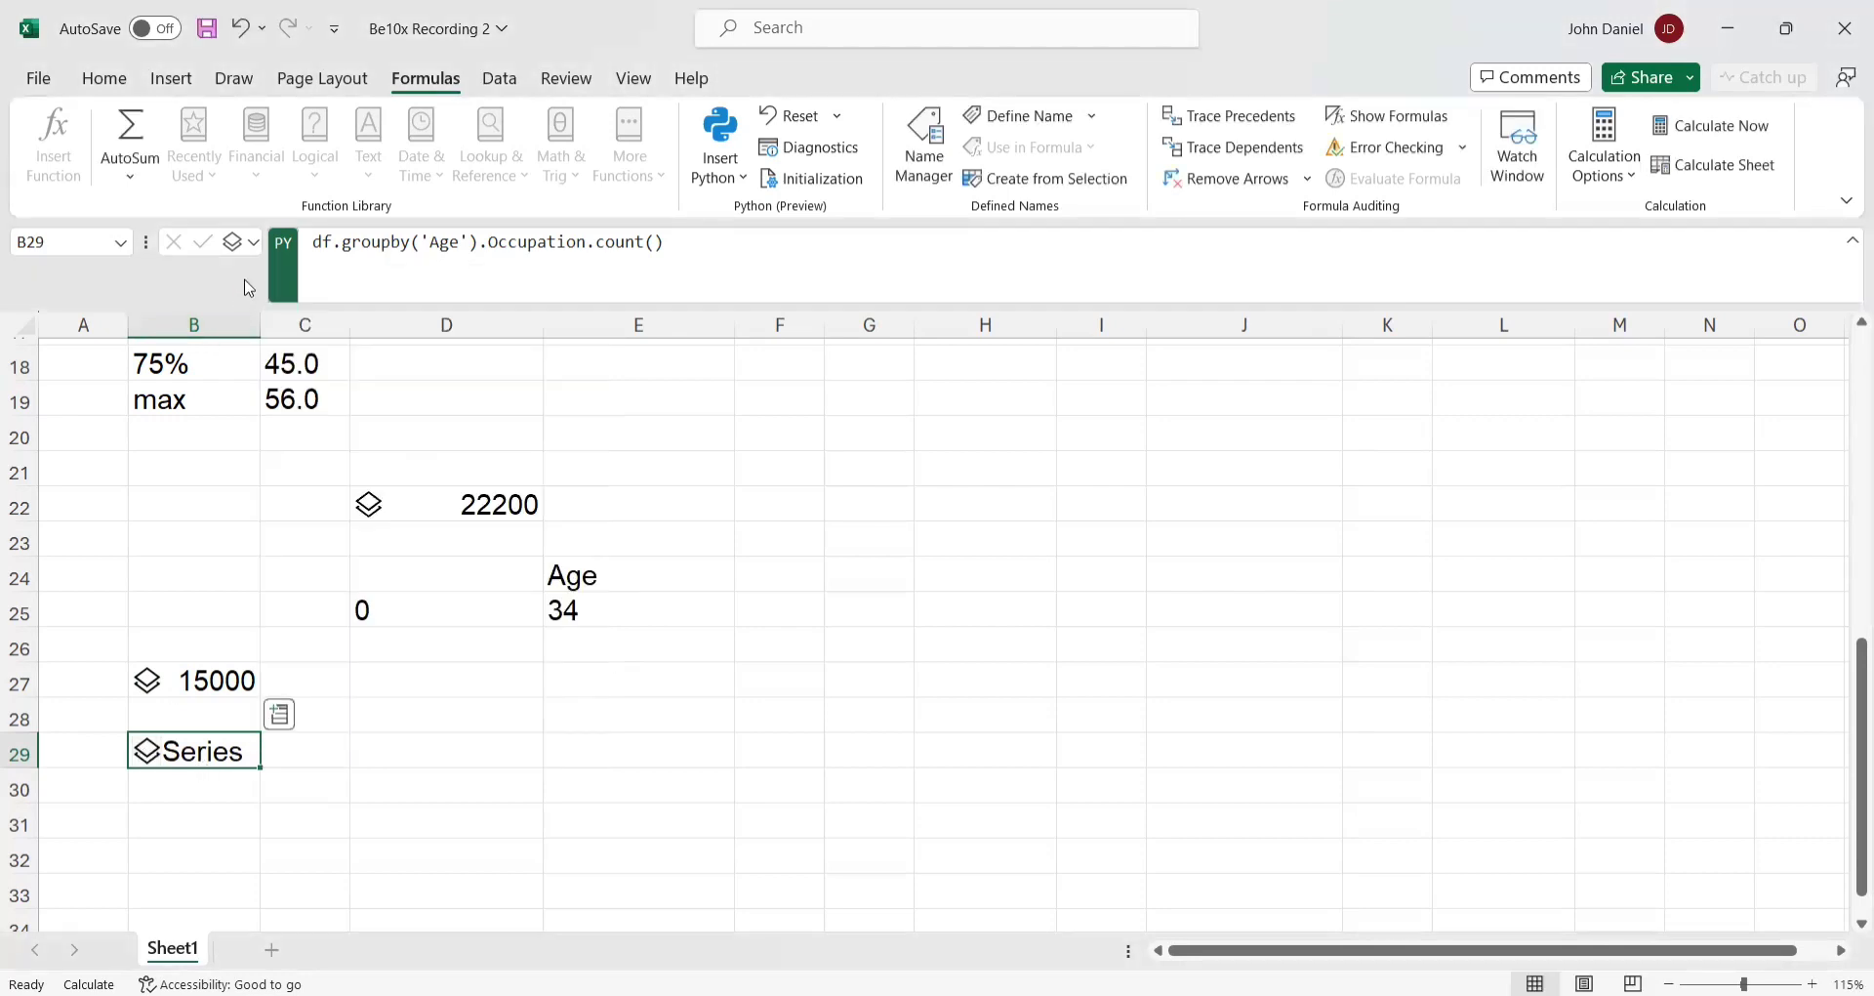
left_click(241, 242)
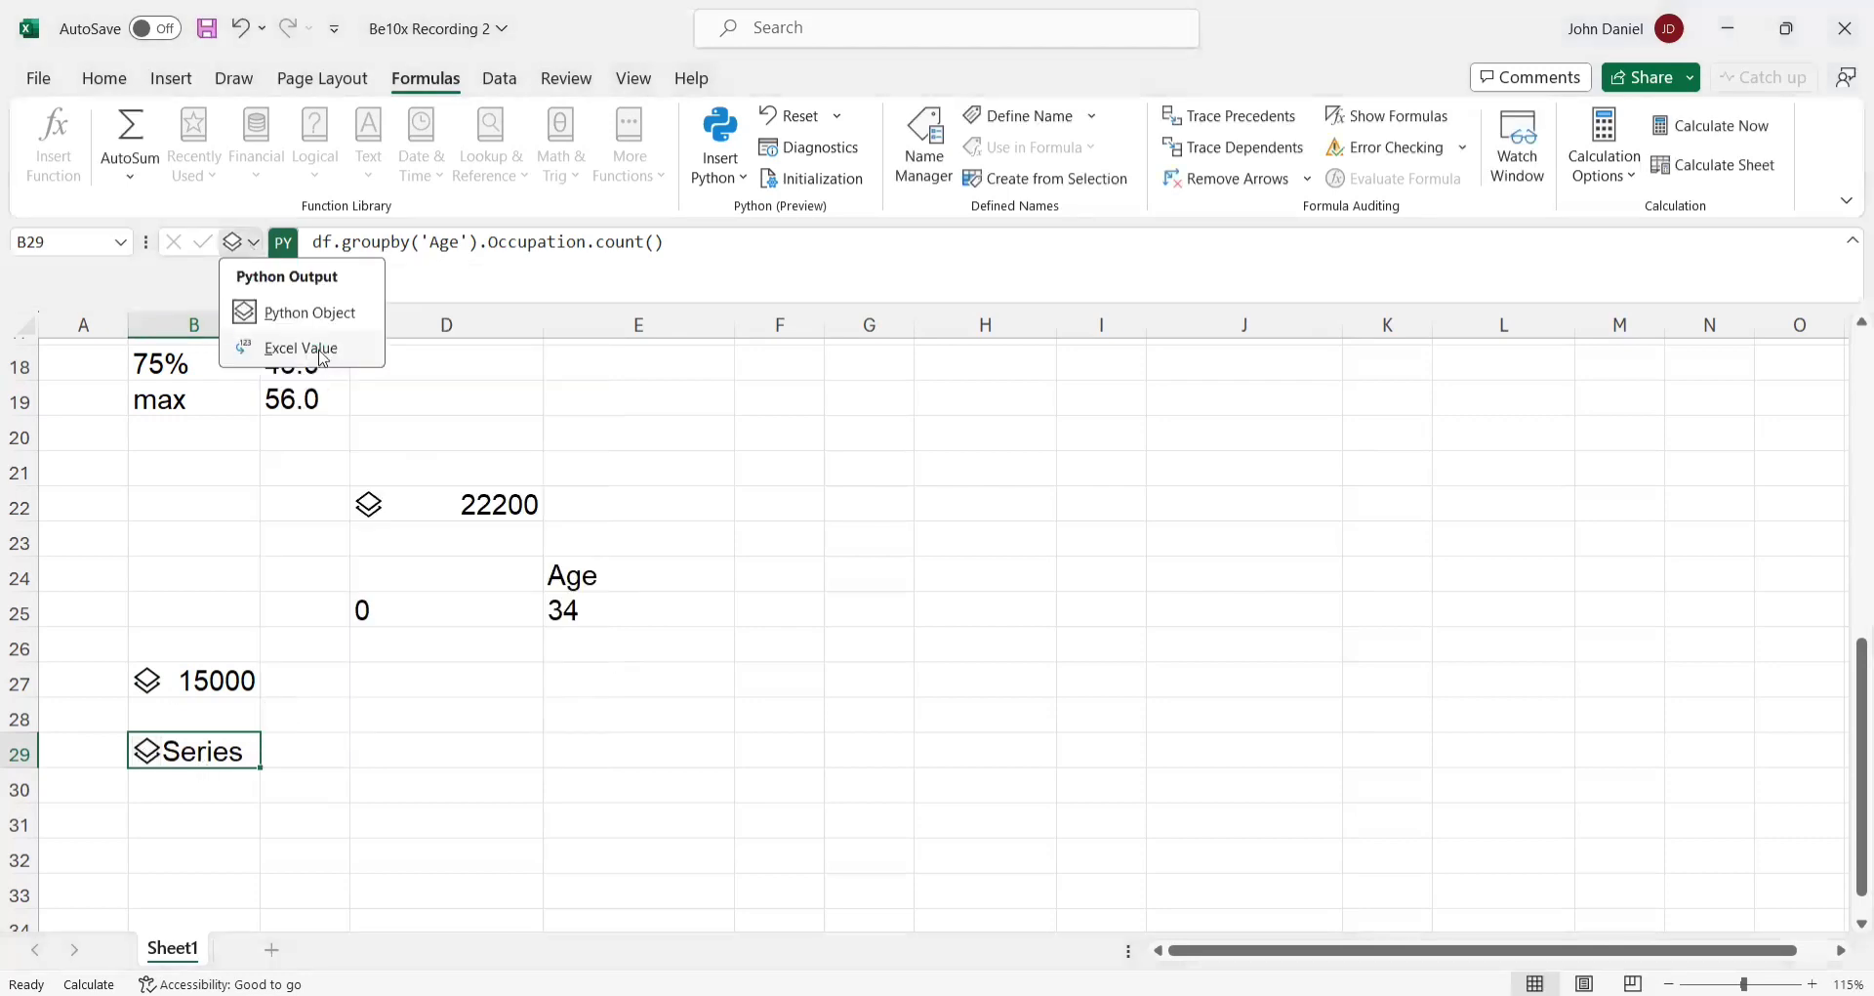
left_click(324, 357)
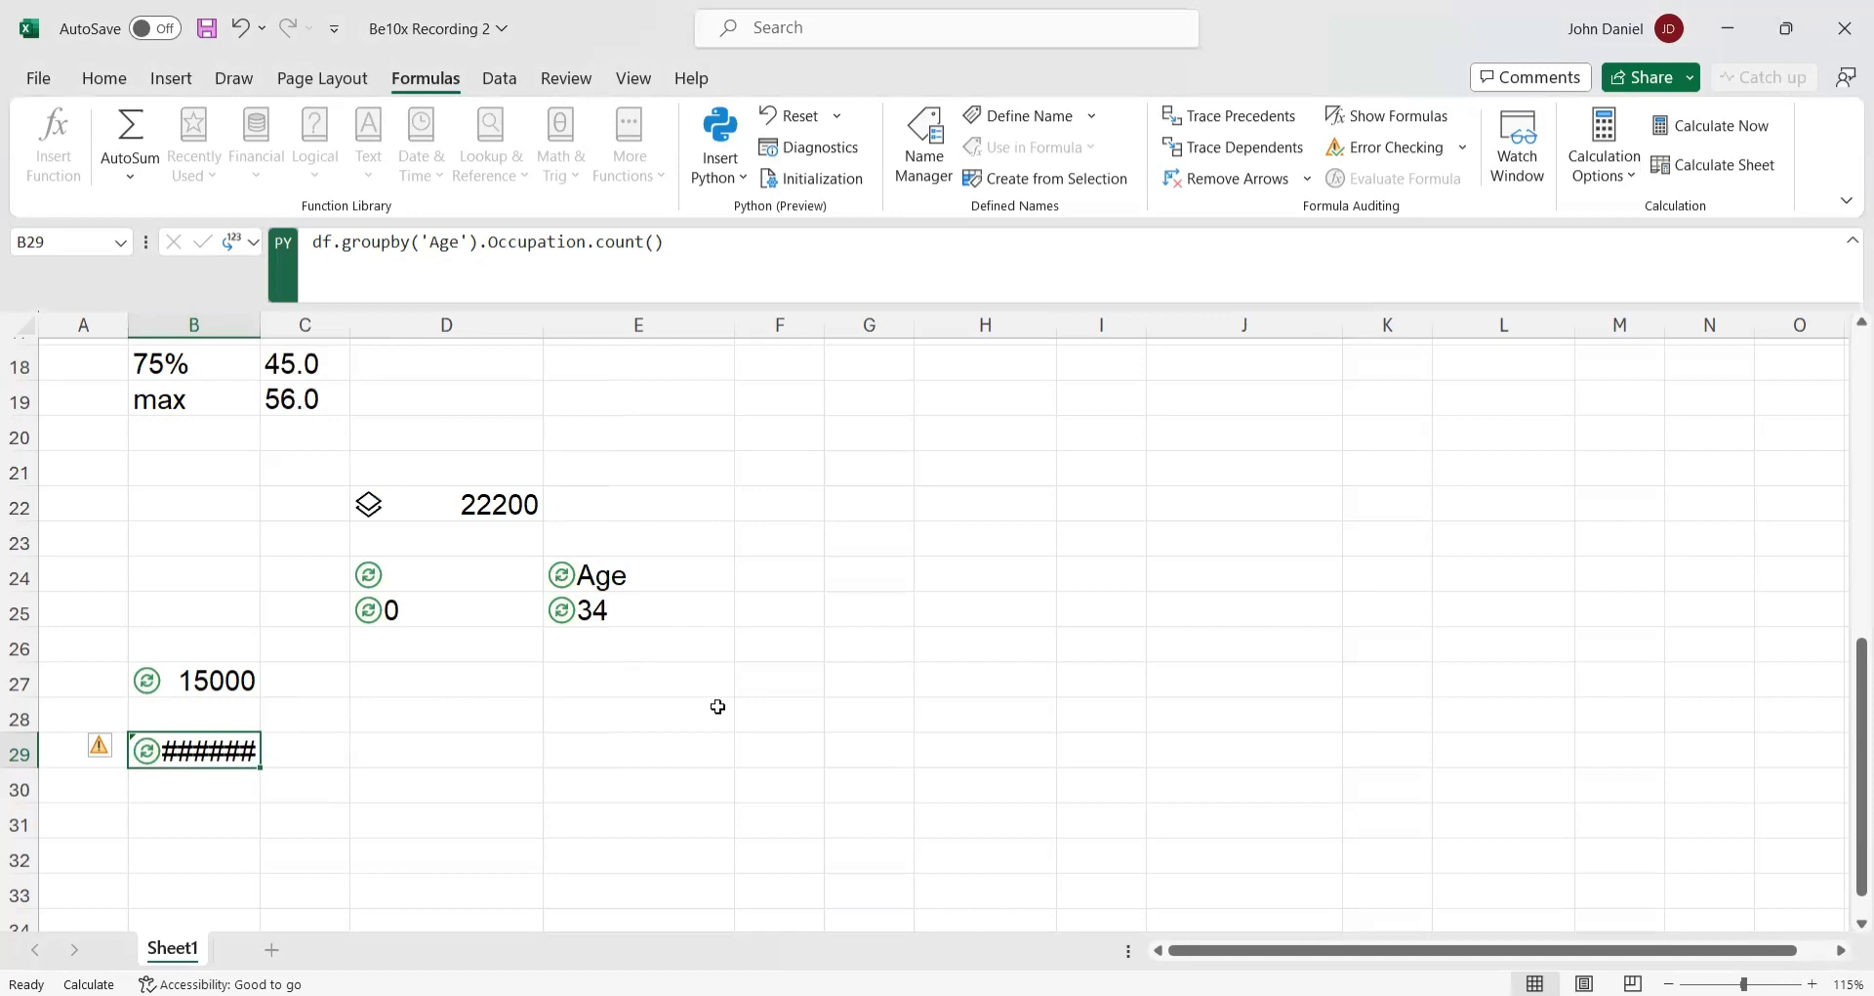
scroll(727, 708, "down", 1)
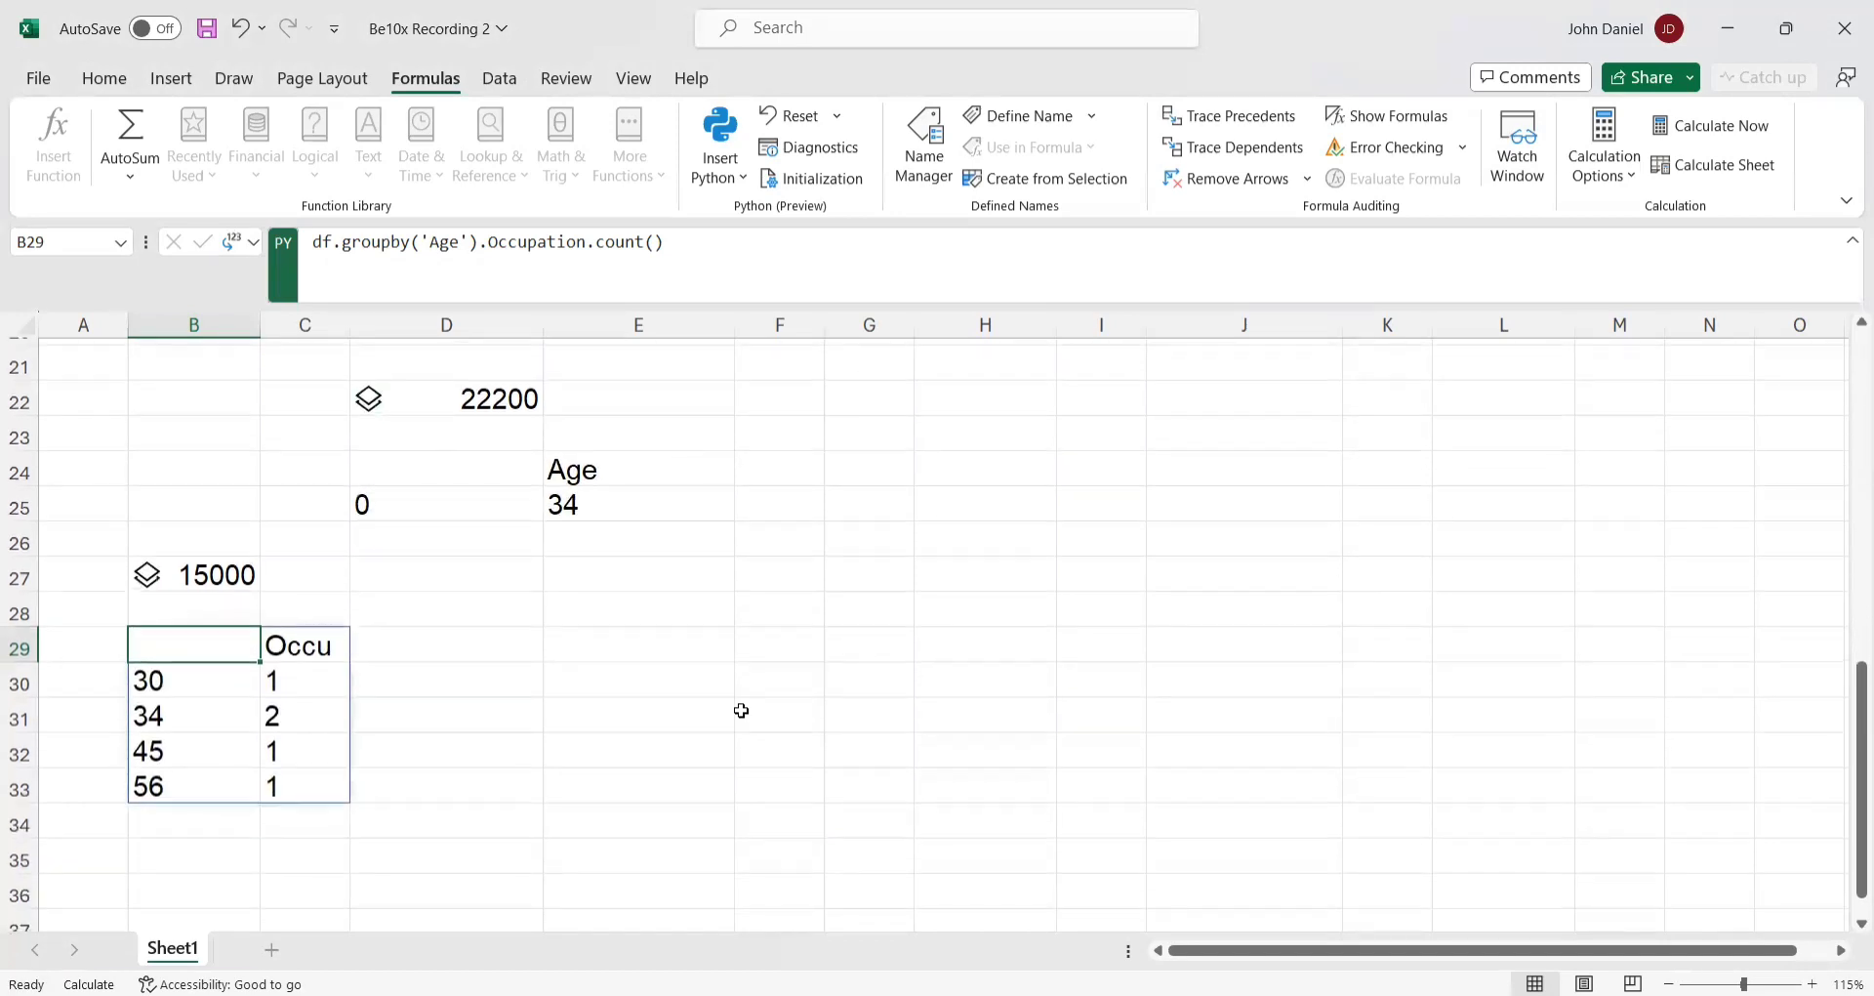
- Compare the occupation counts per age with the repeated ages and their occupations in the source table
left_click(329, 652)
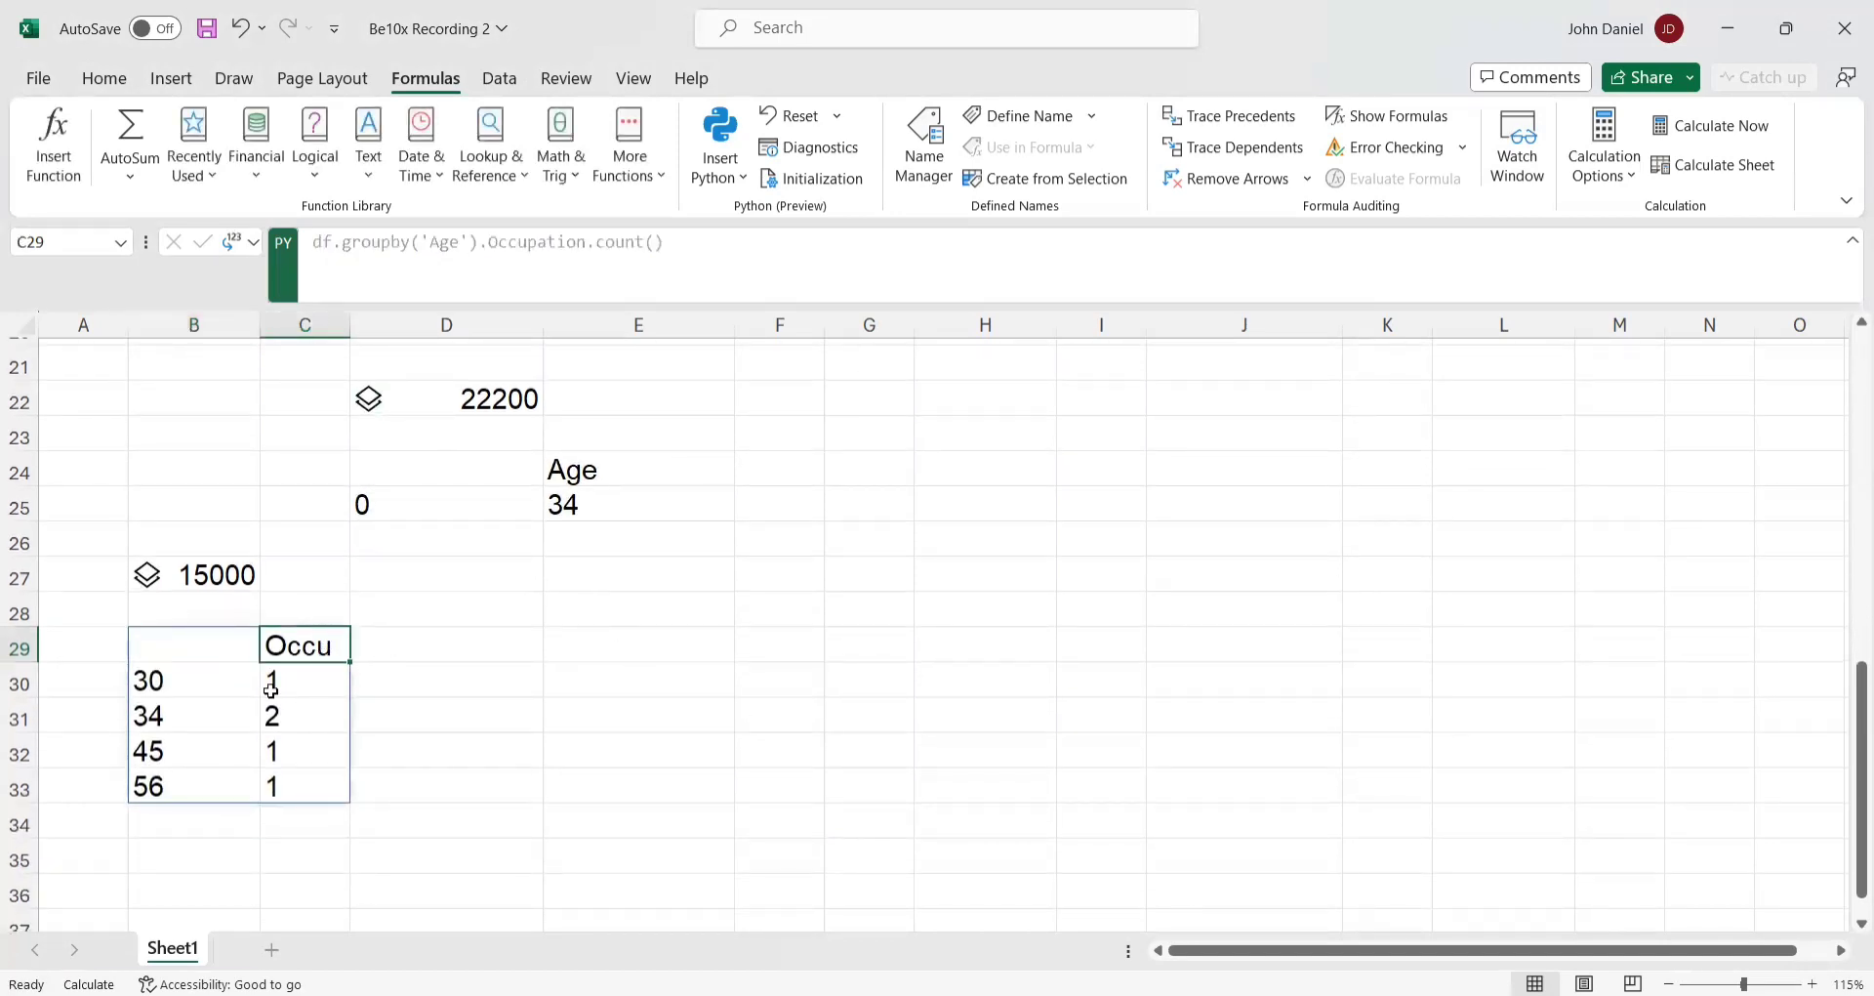
scroll(283, 681, "up", 7)
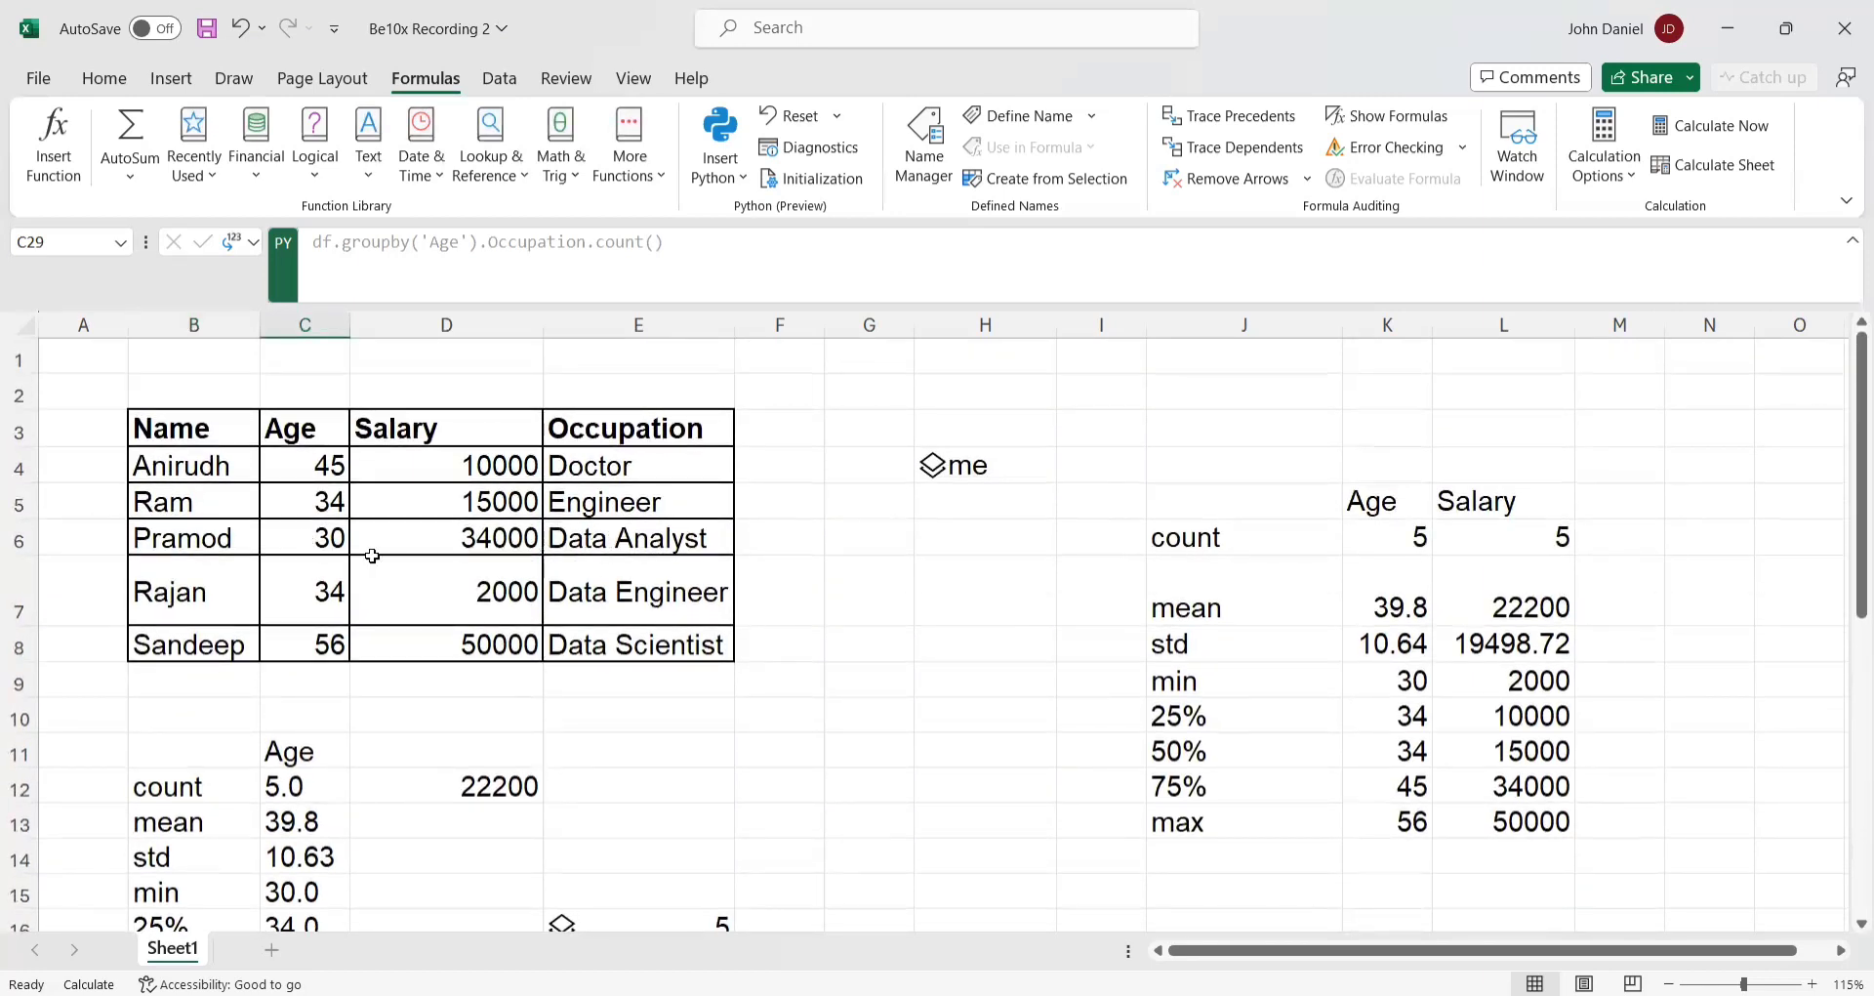
left_click(339, 498)
left_click(325, 595)
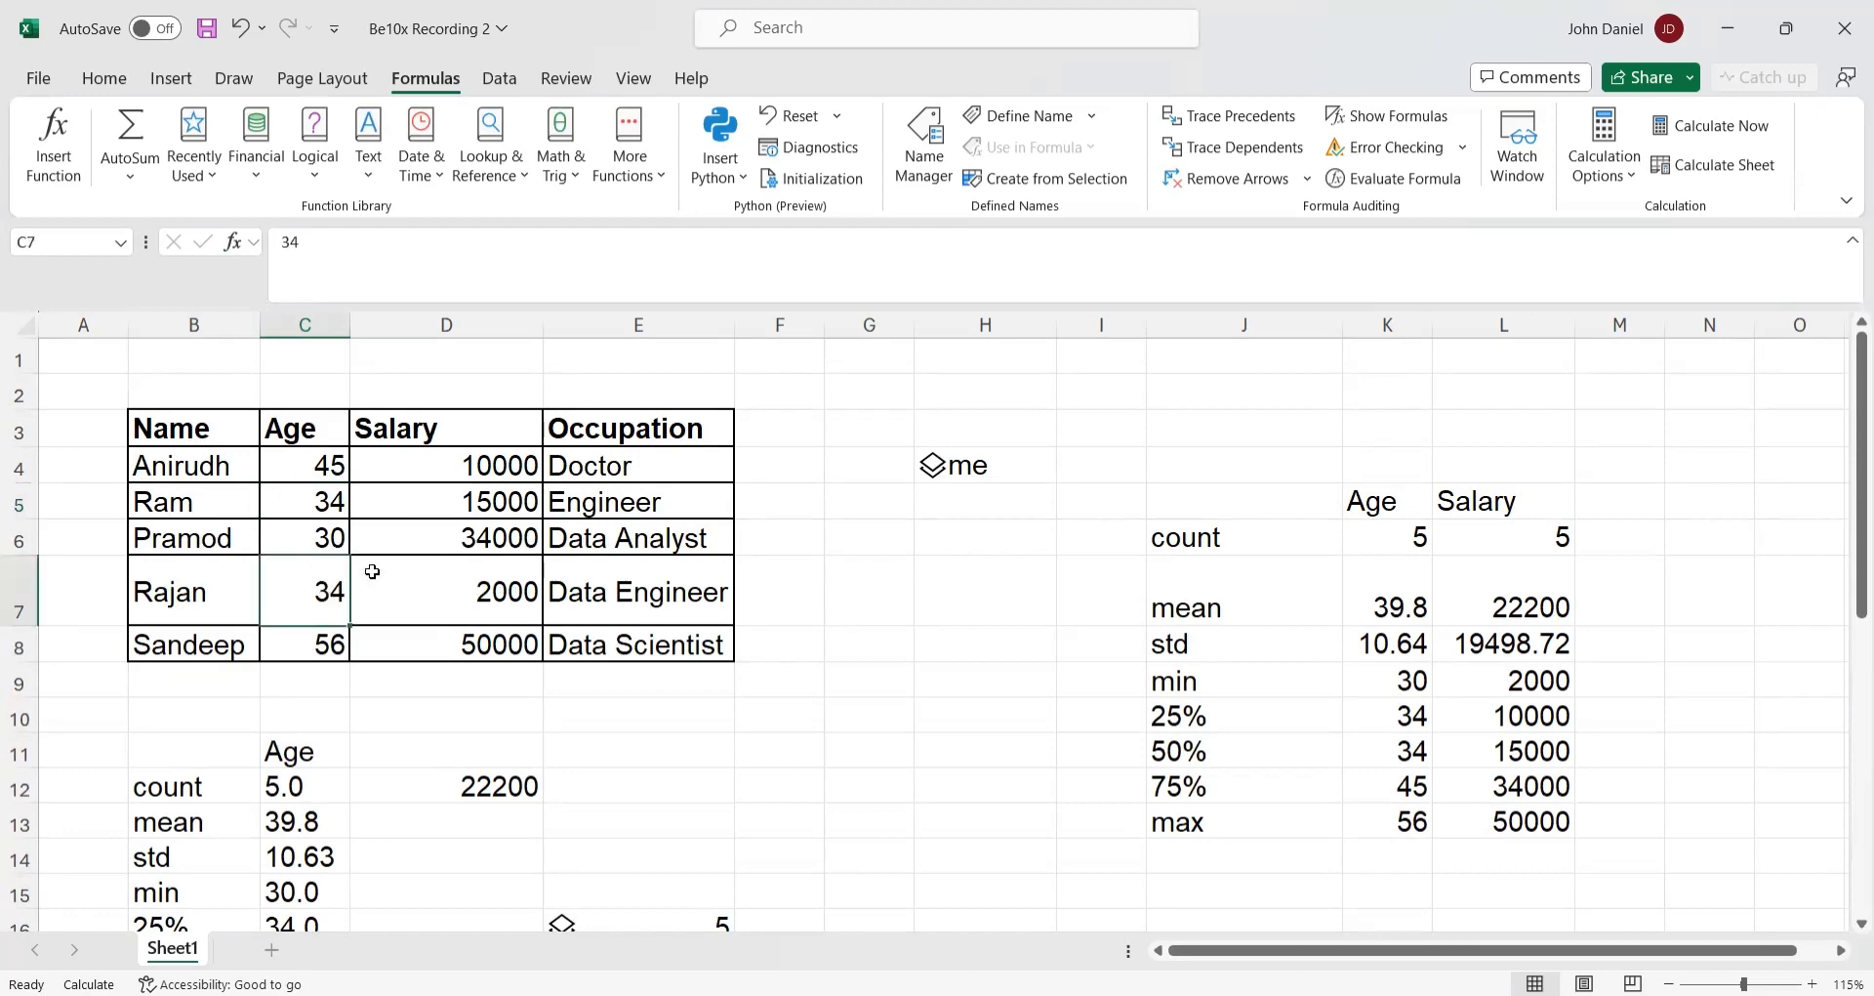
scroll(372, 571, "down", 8)
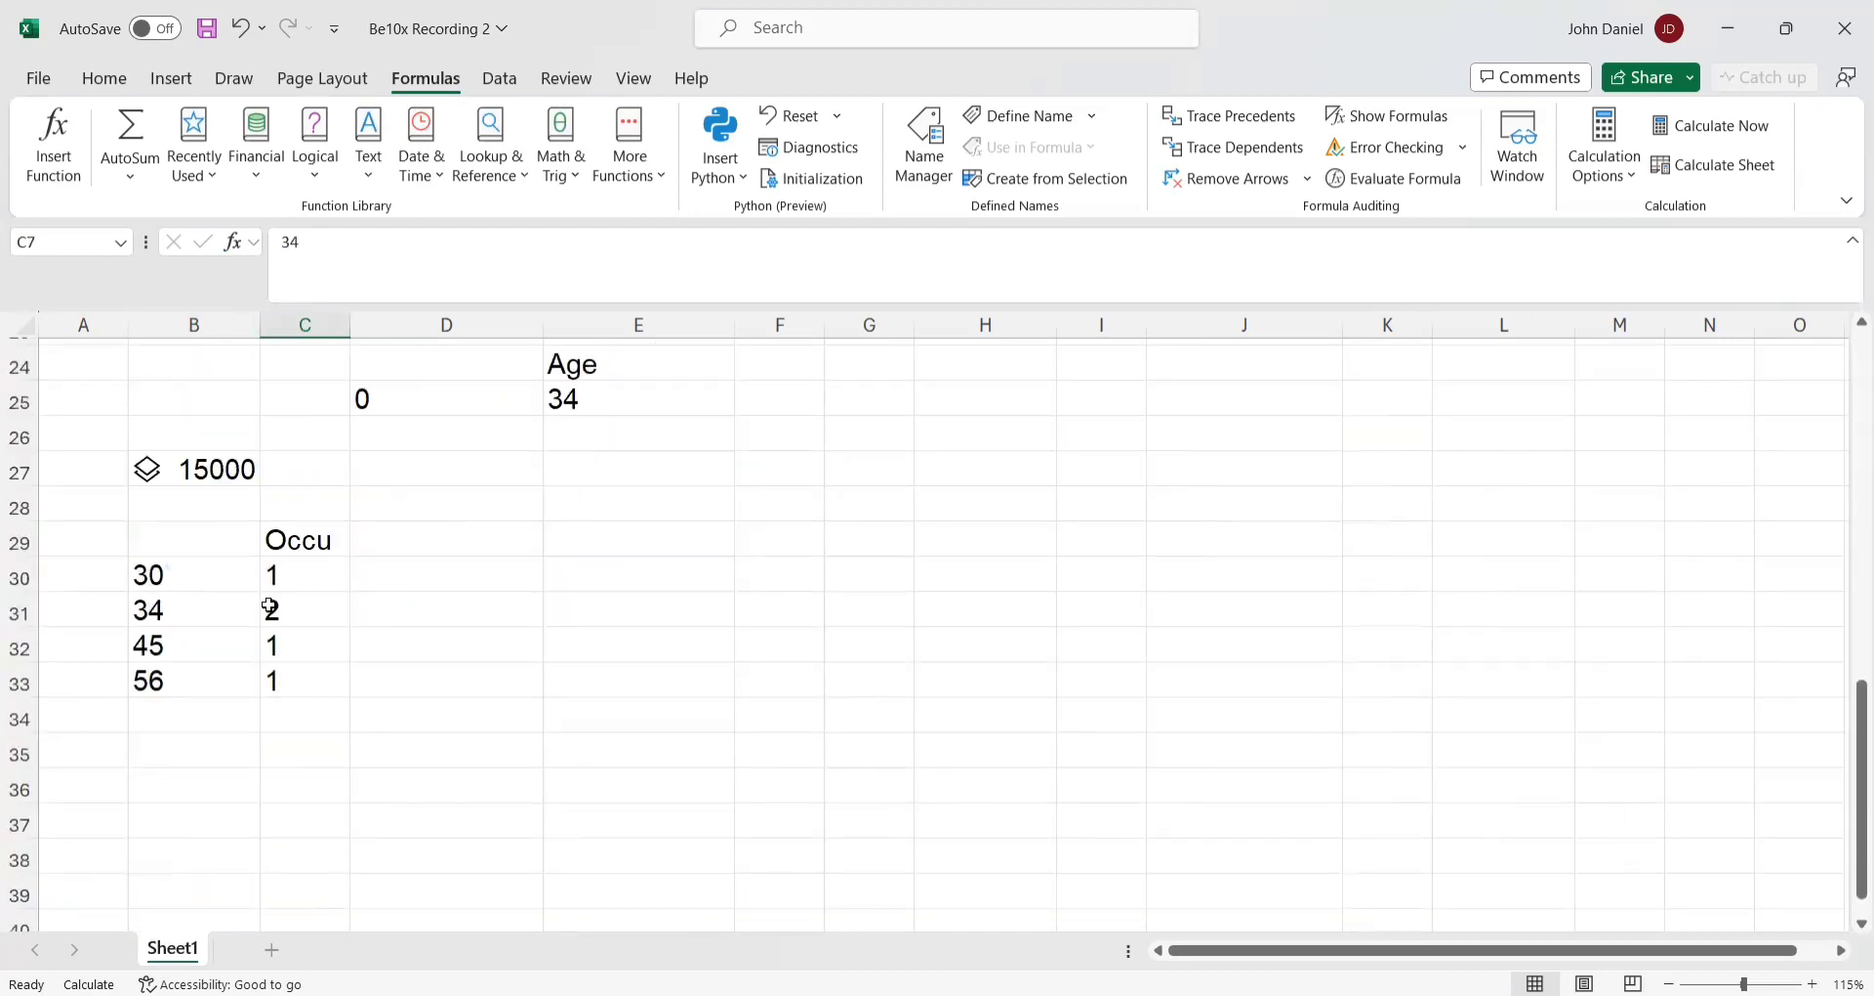
scroll(300, 610, "up", 7)
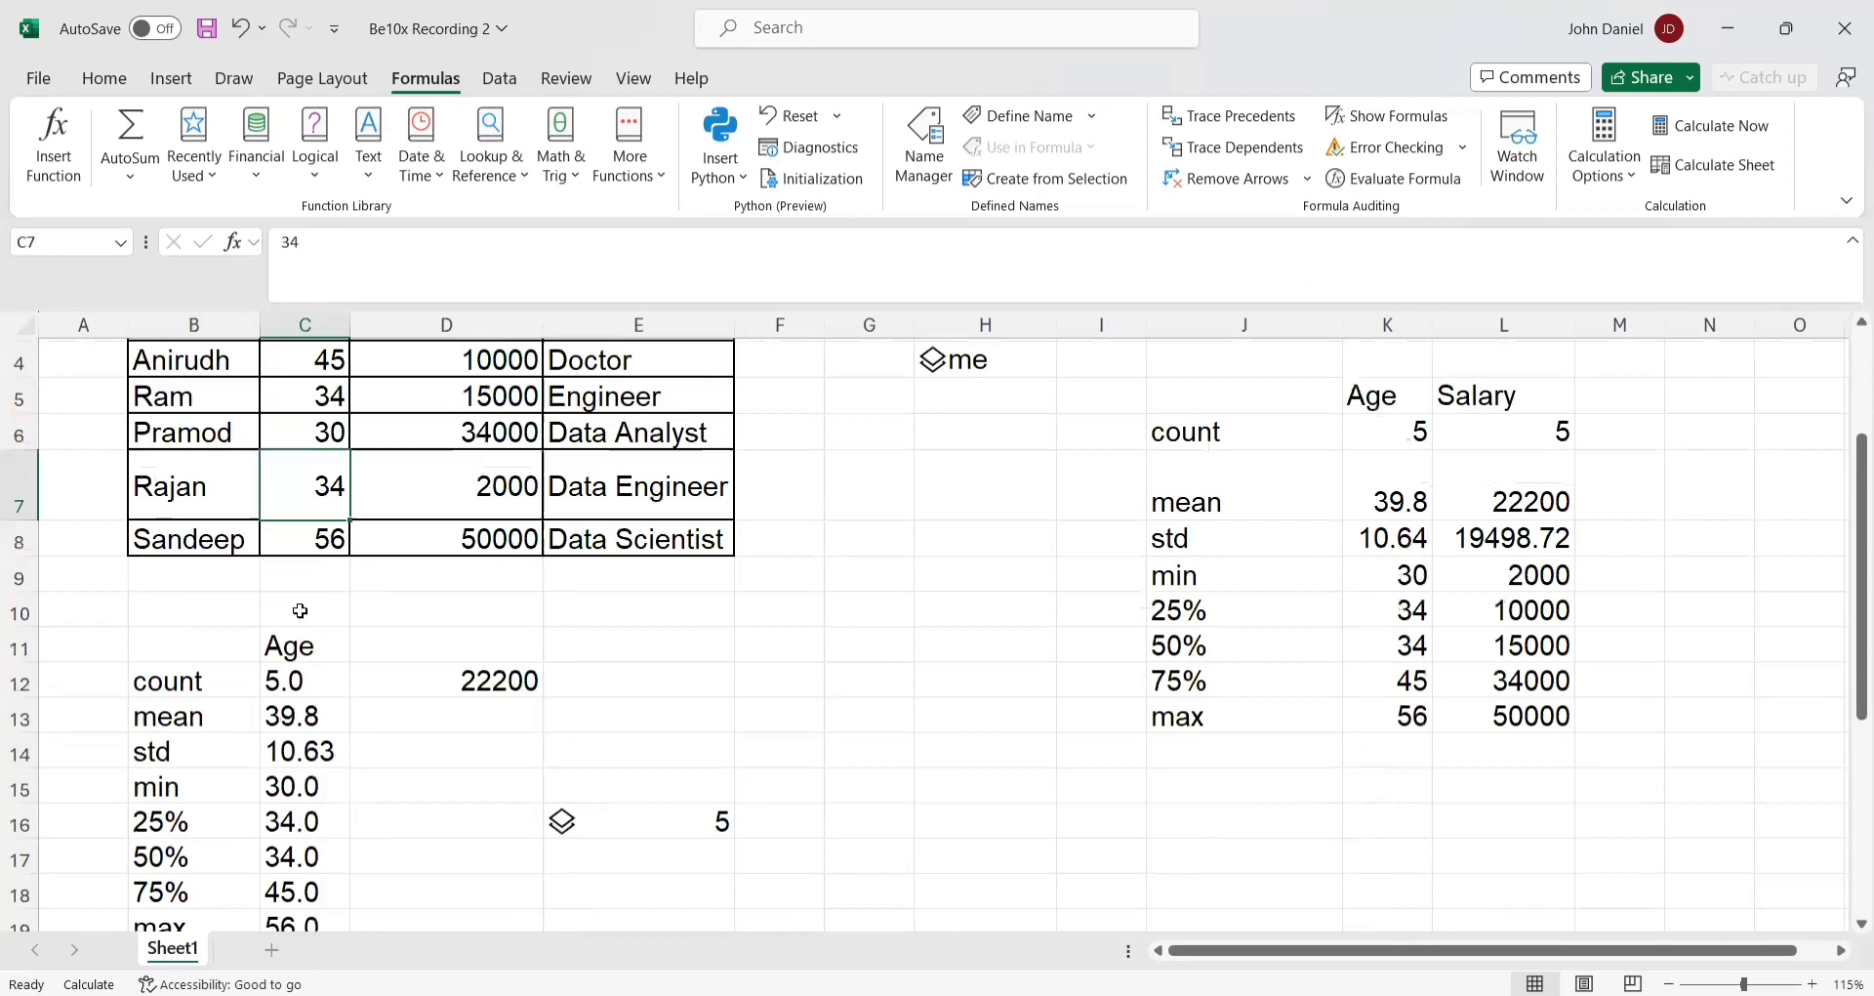
scroll(299, 607, "up", 1)
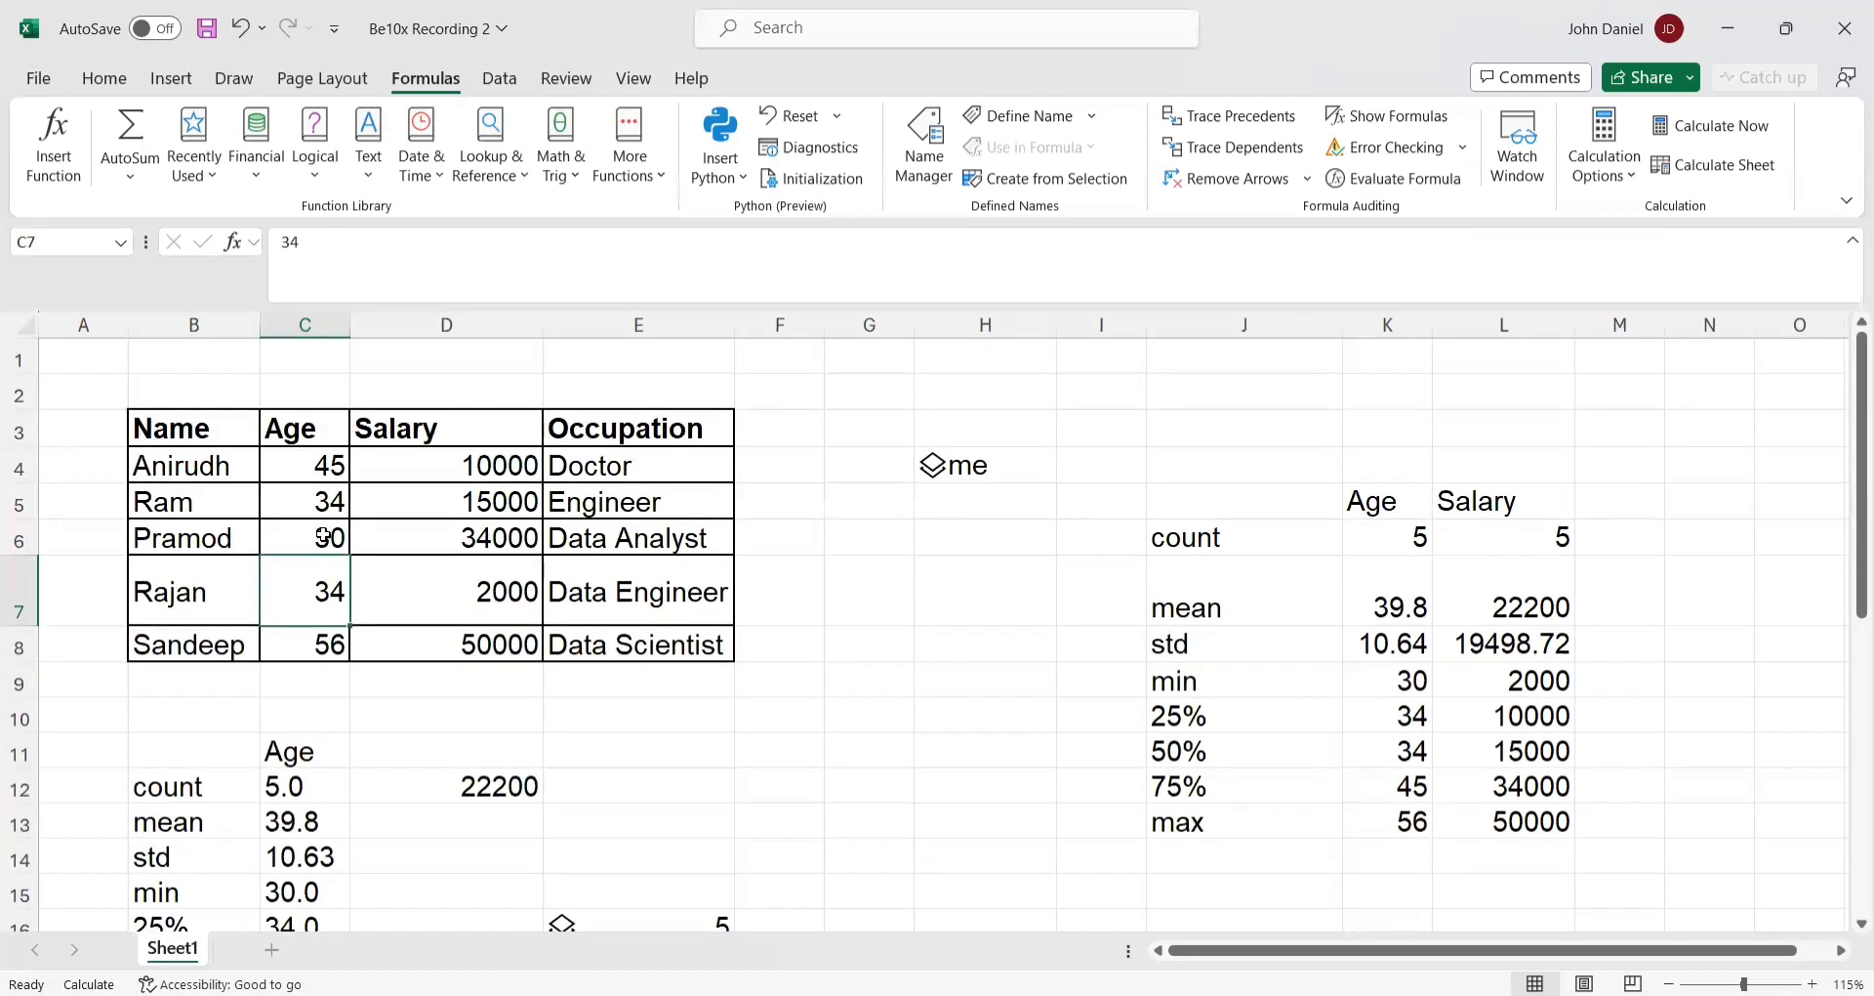
left_click(321, 501)
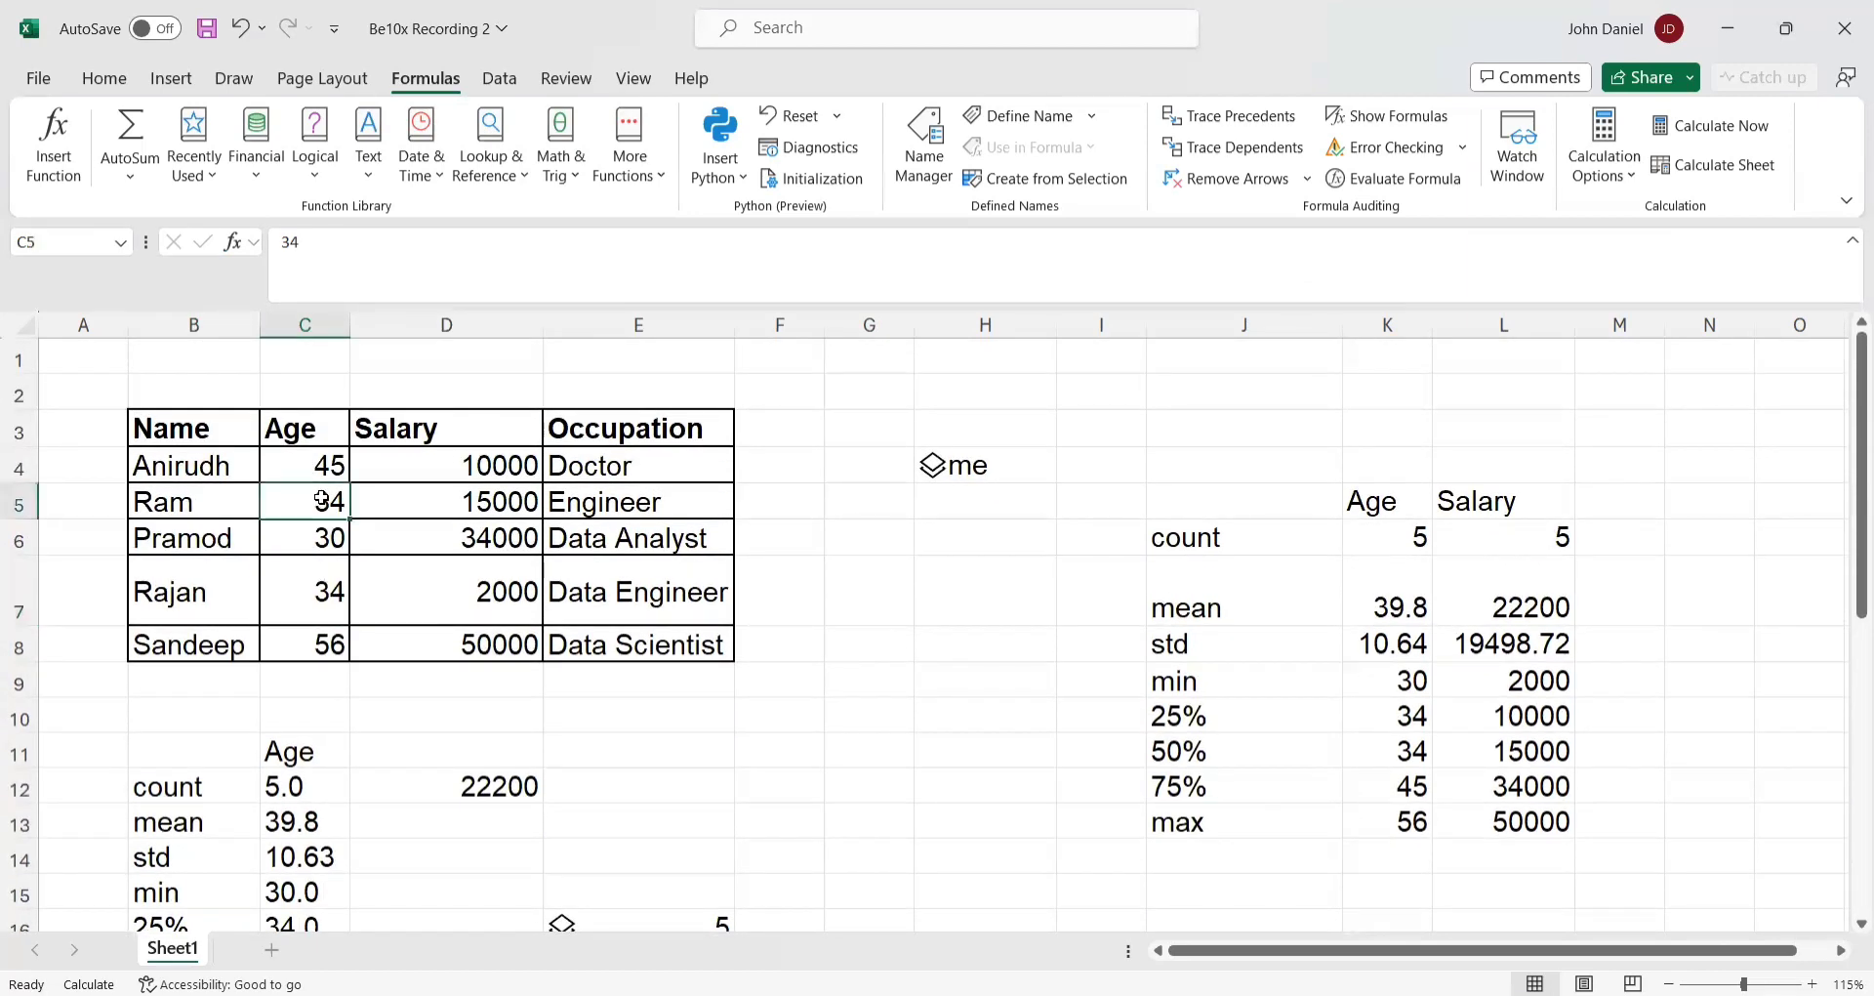
left_click(316, 589)
left_click(321, 506)
left_click(323, 582)
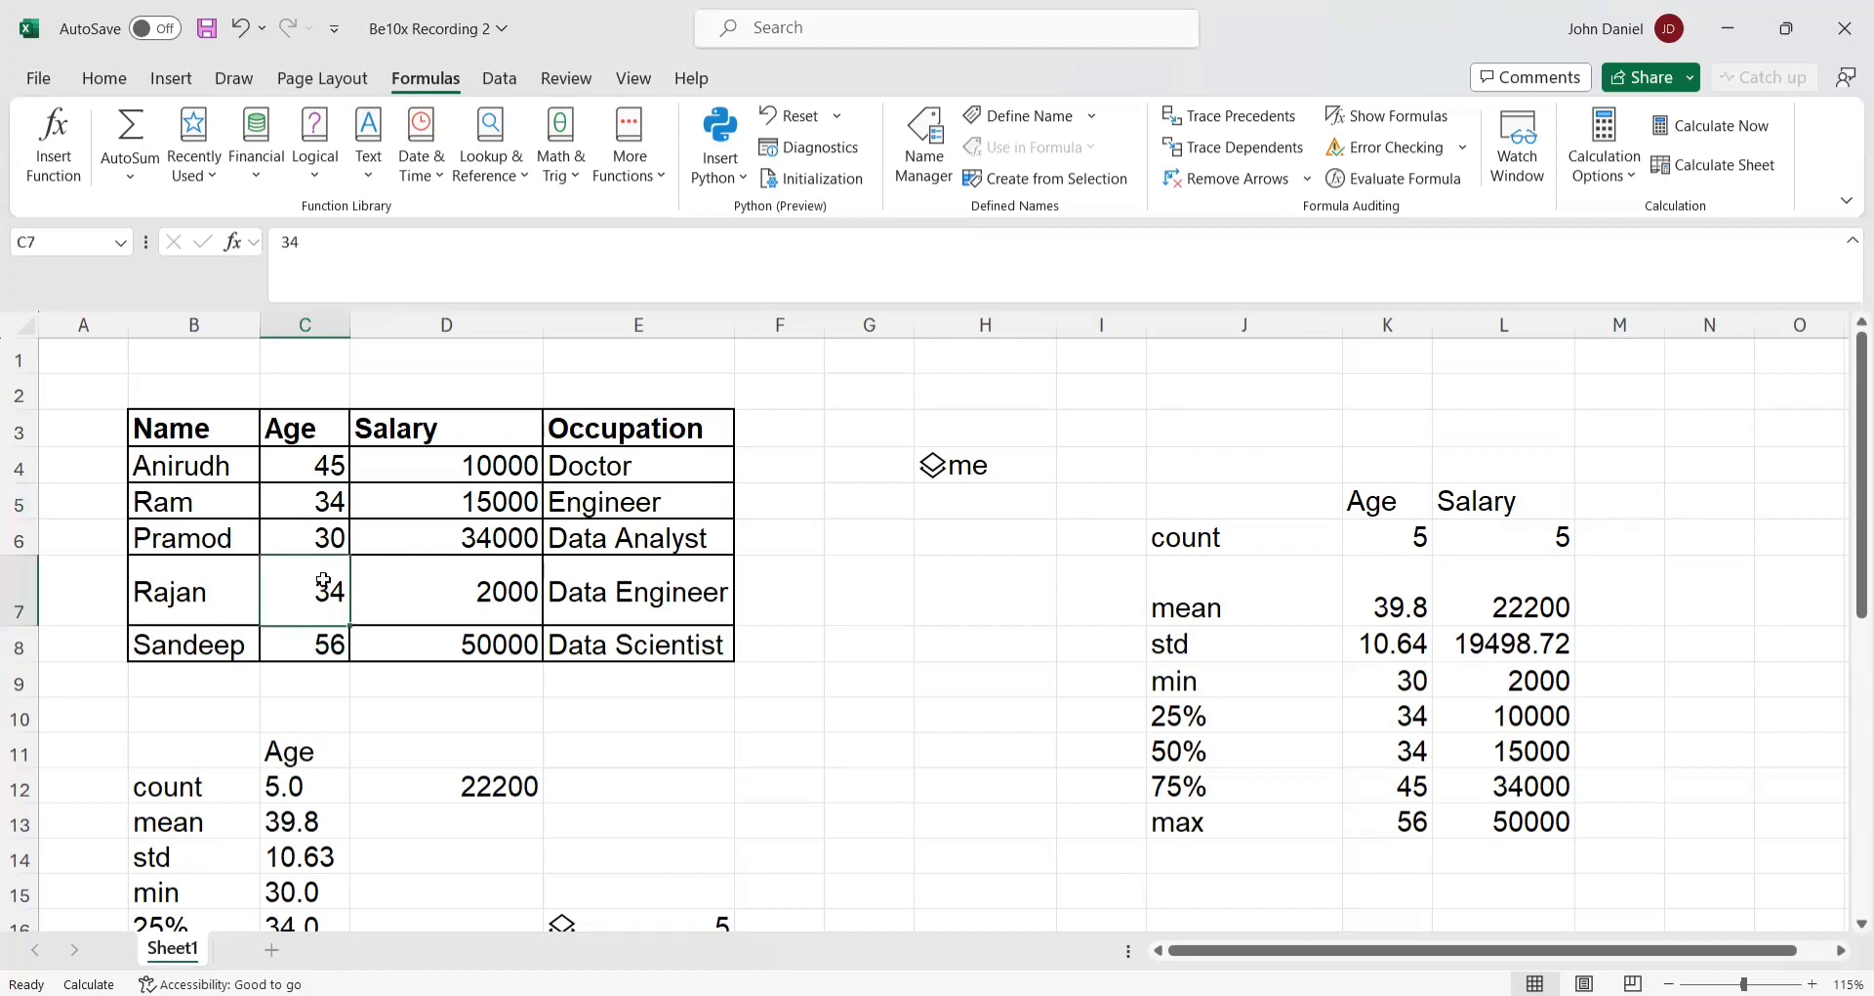
left_click(594, 594)
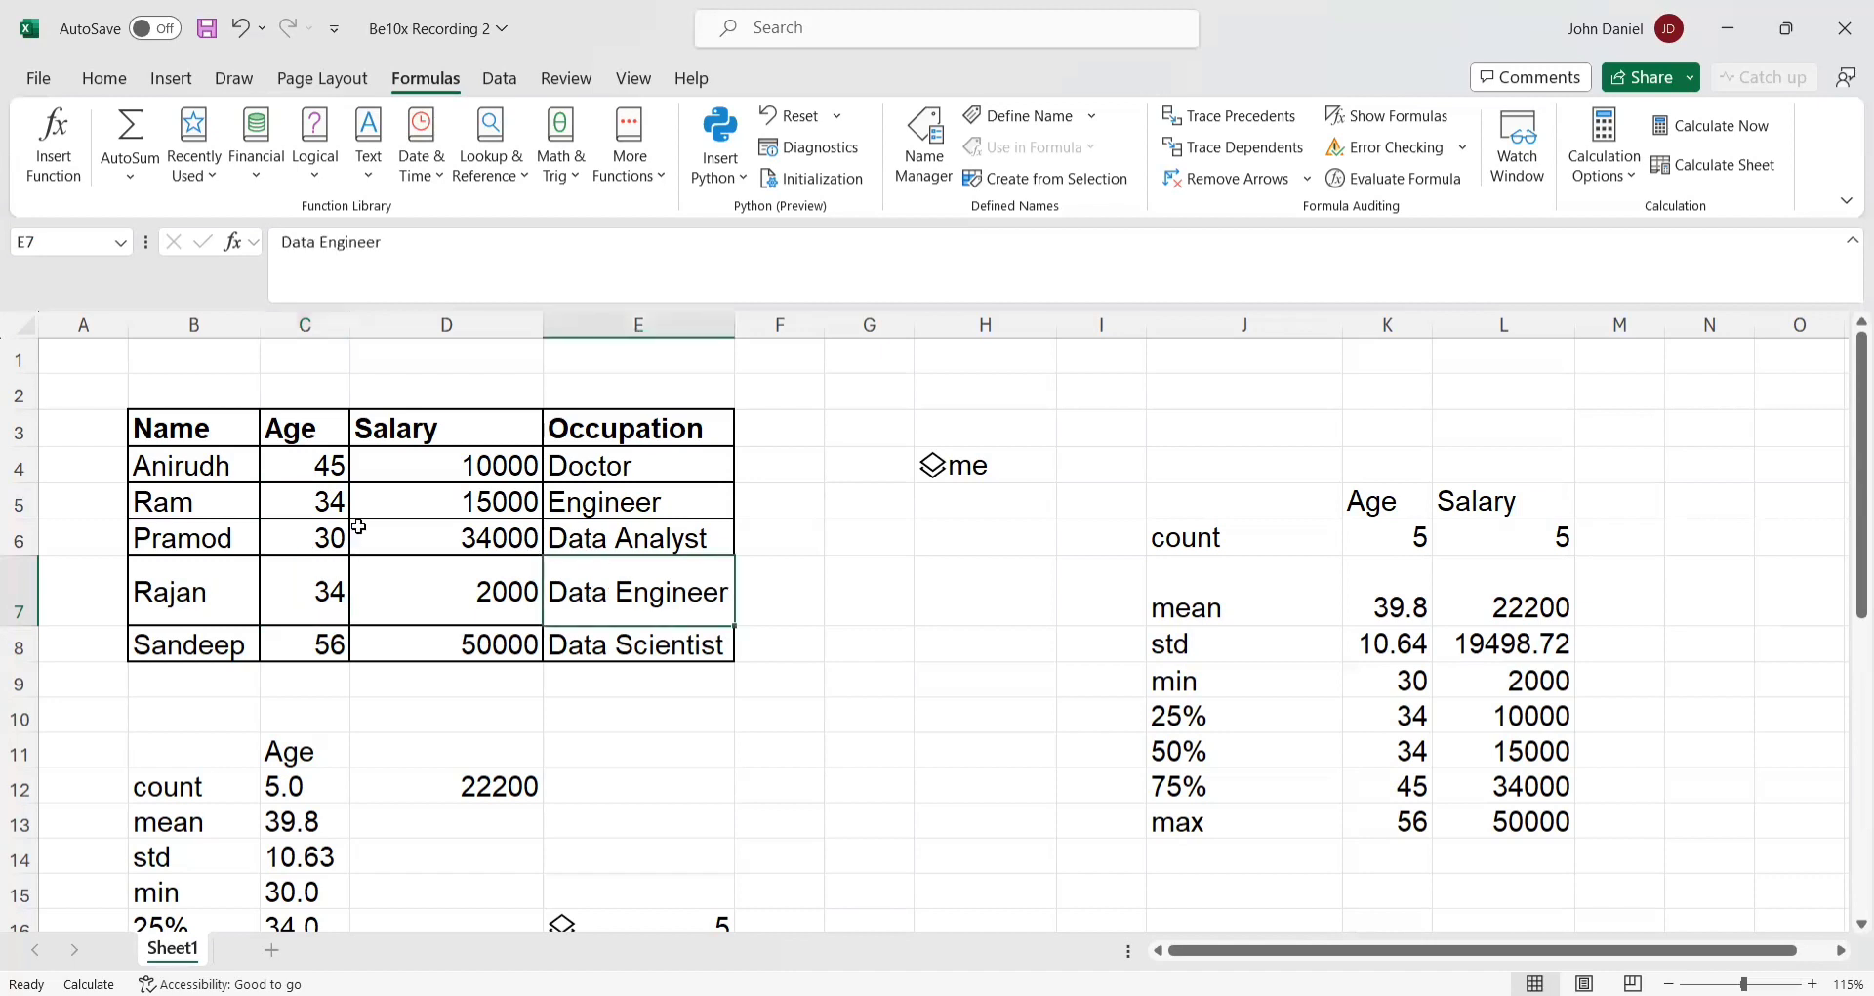
left_click(323, 501)
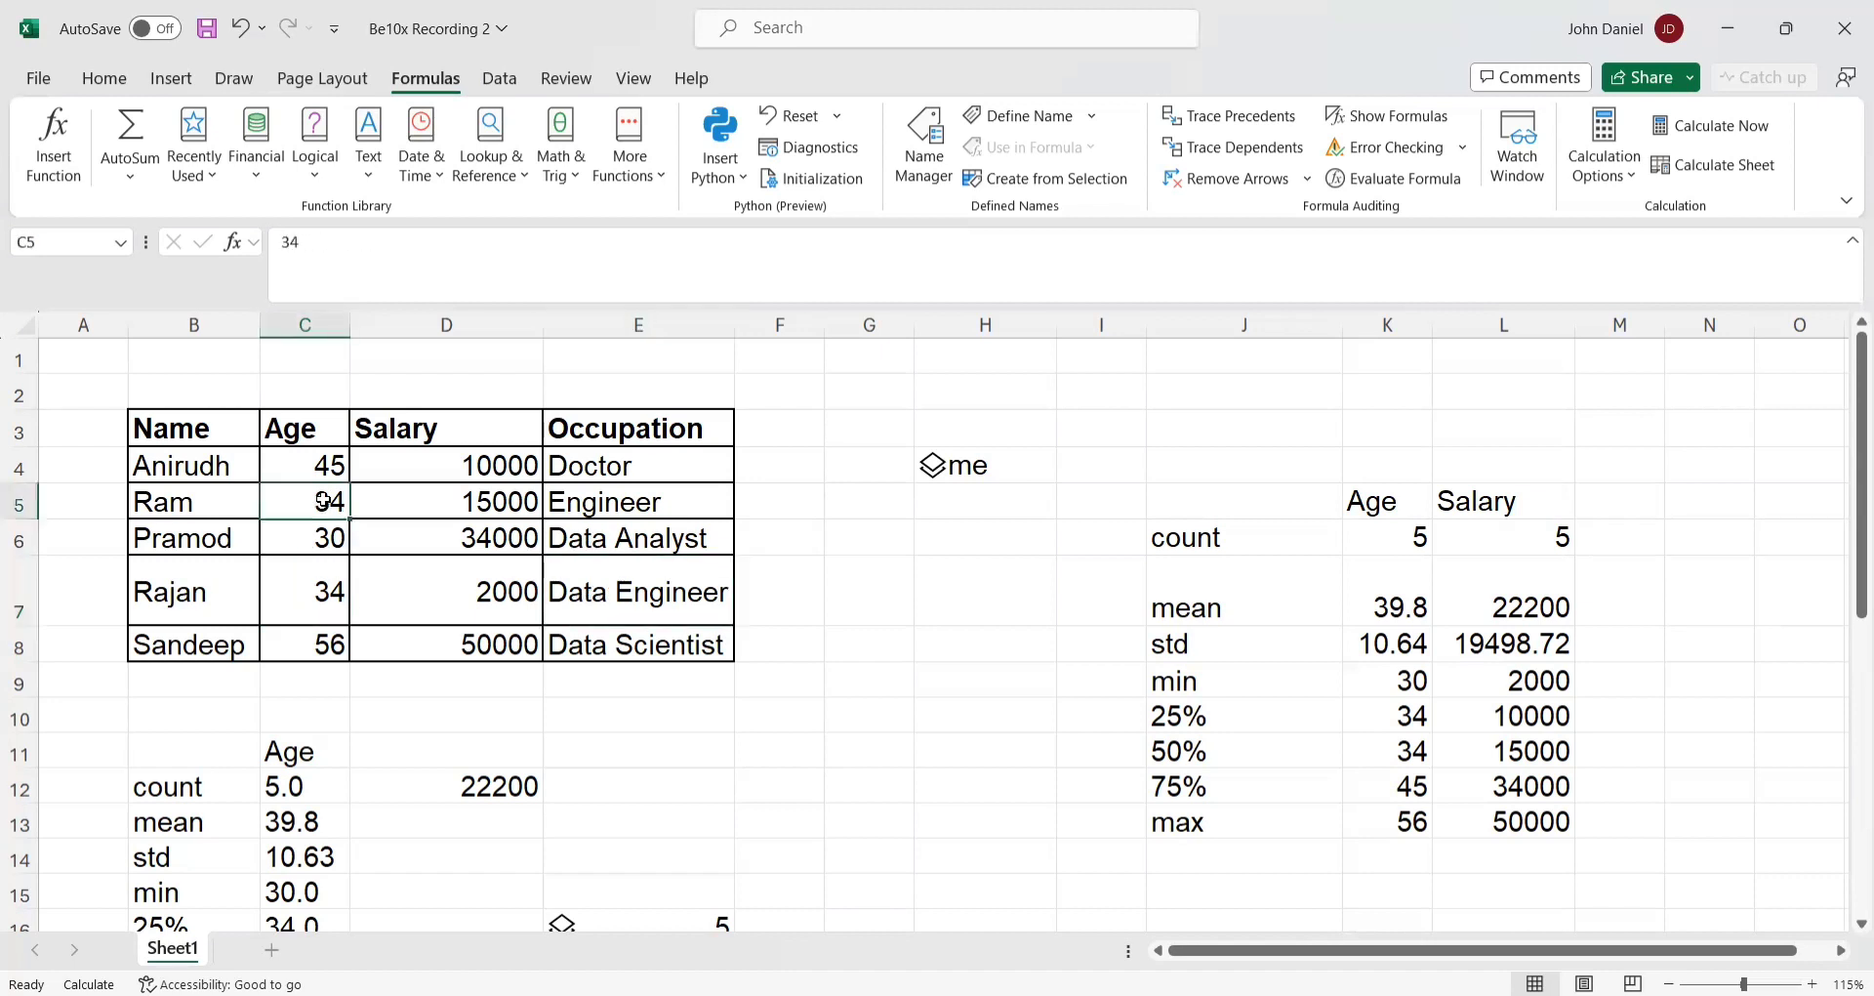
left_click(303, 600)
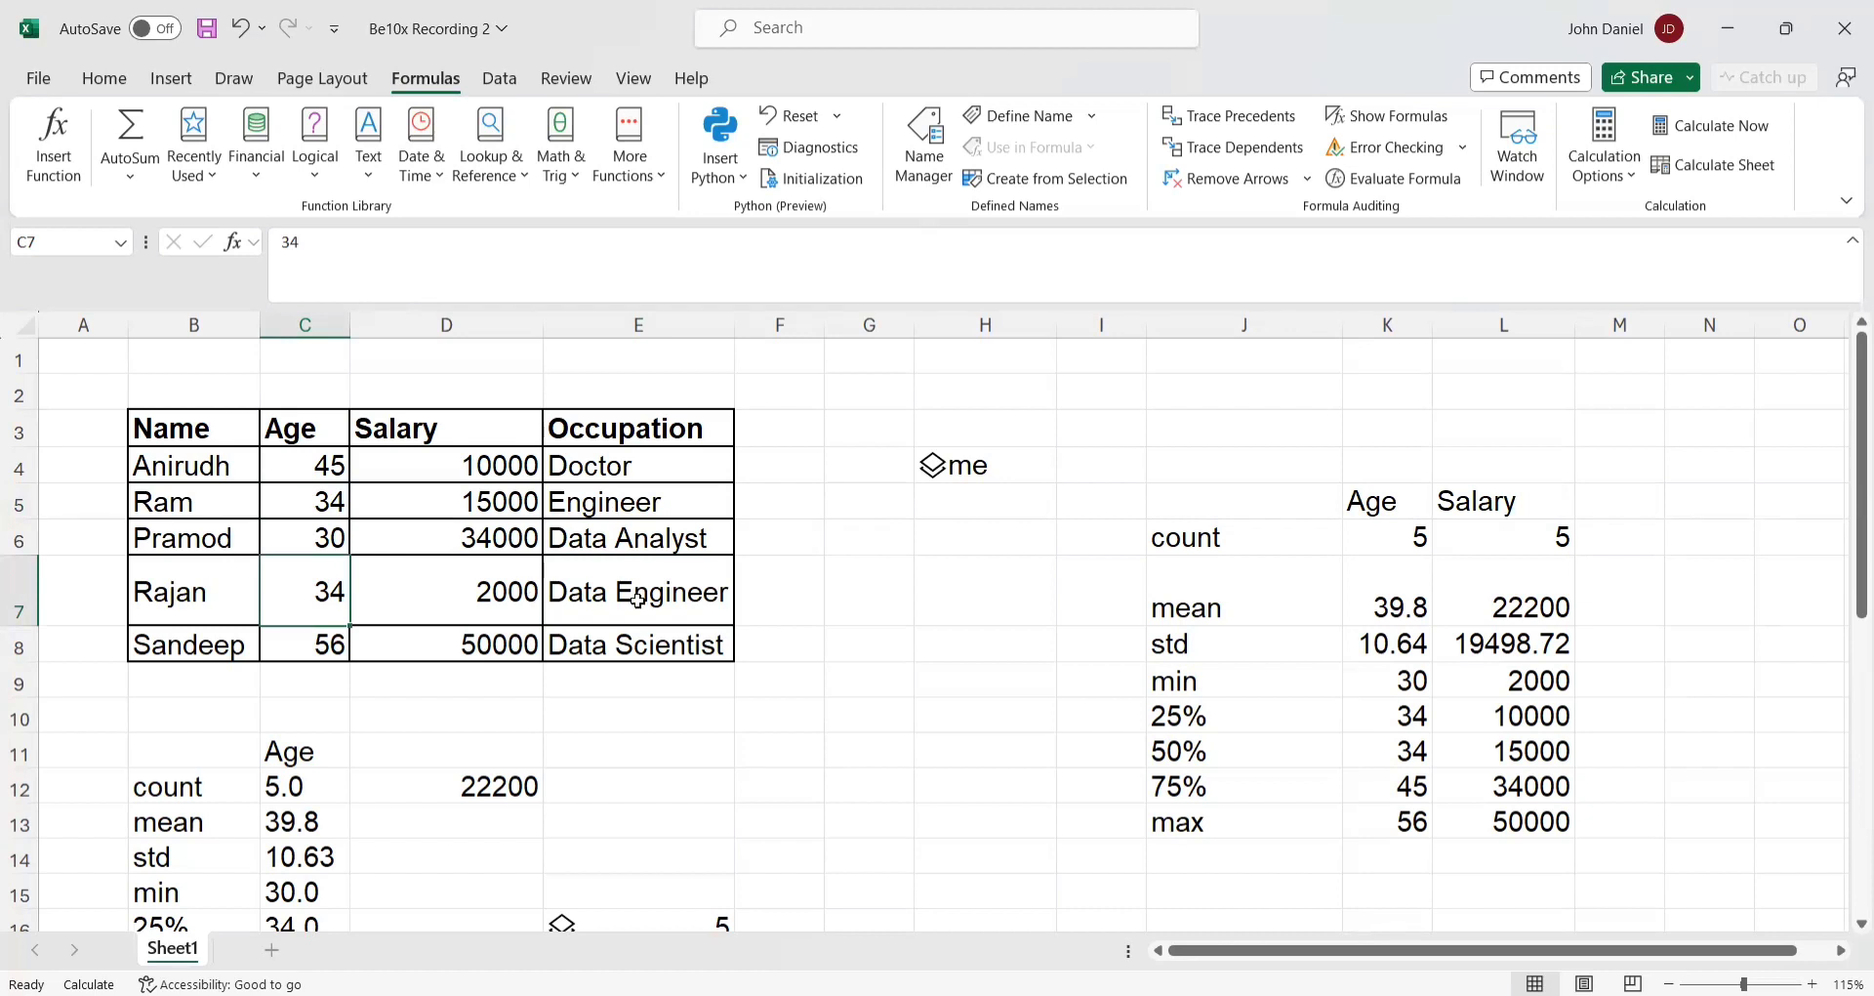
- Start a Python formula in cell B36, below the occupation counts, that groups the DataFrame by age with df.groupby('Age')
scroll(639, 600, "down", 8)
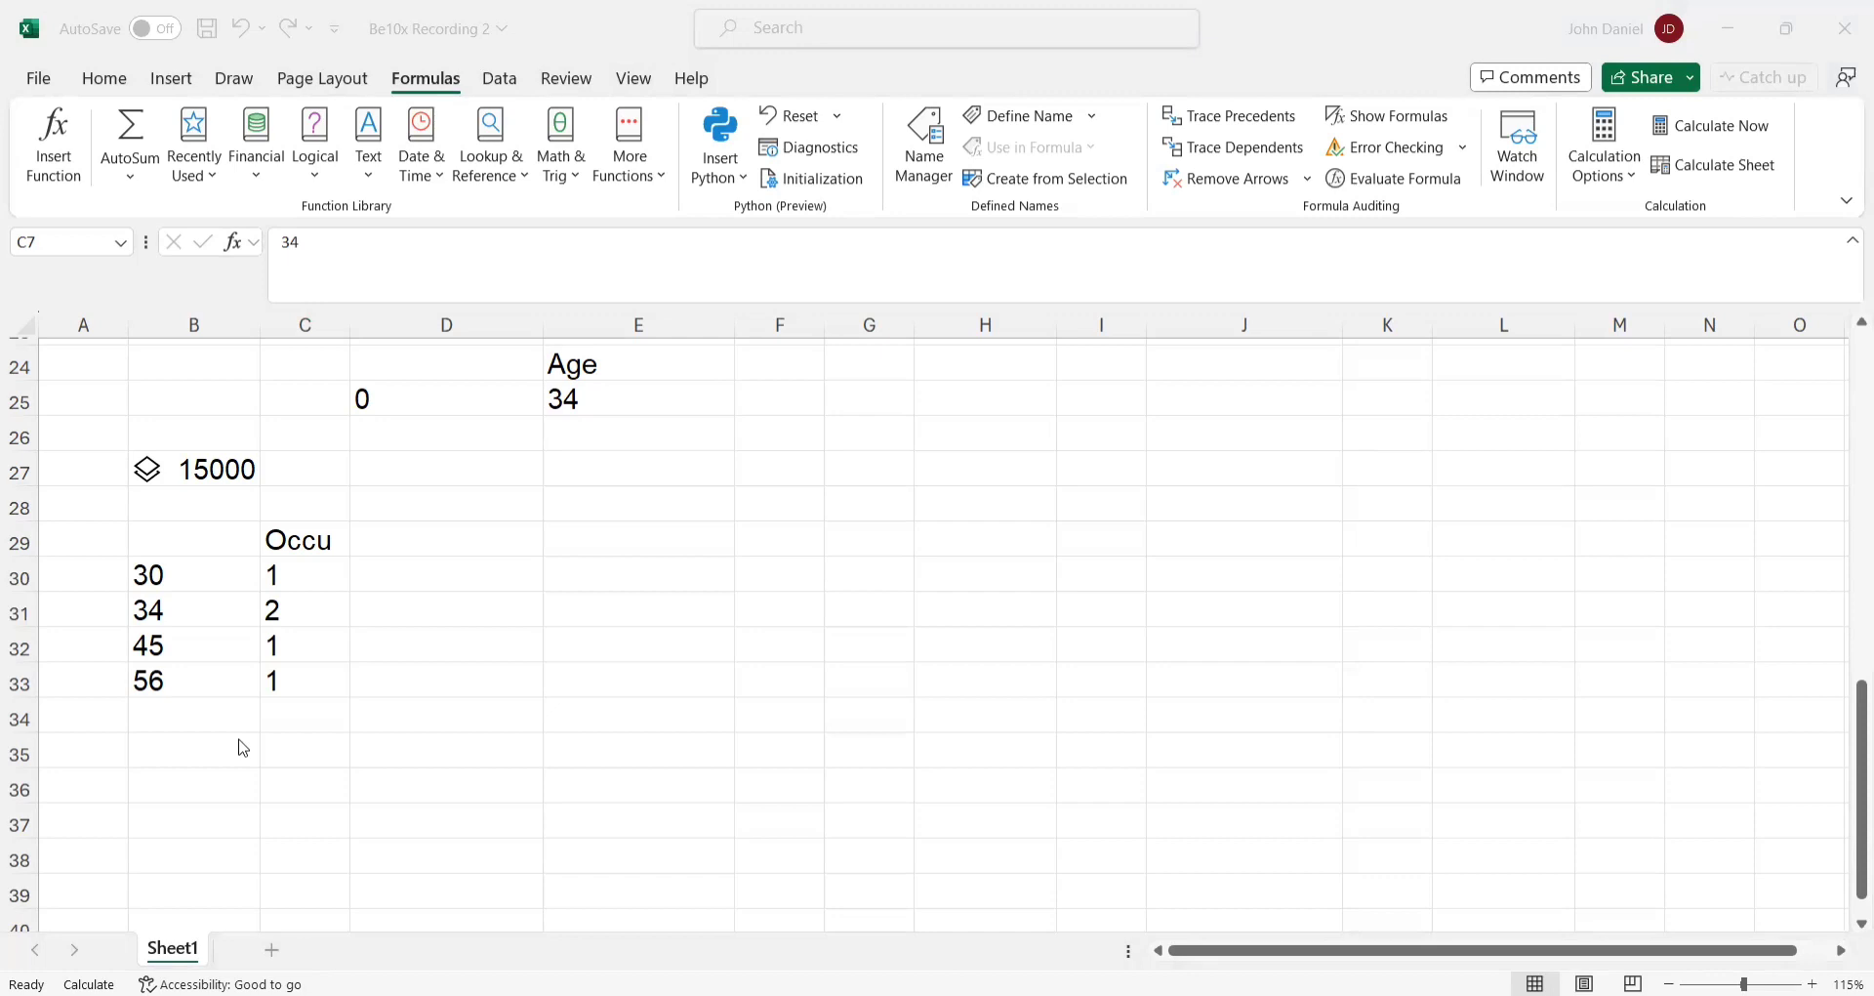
left_click(191, 787)
type("=")
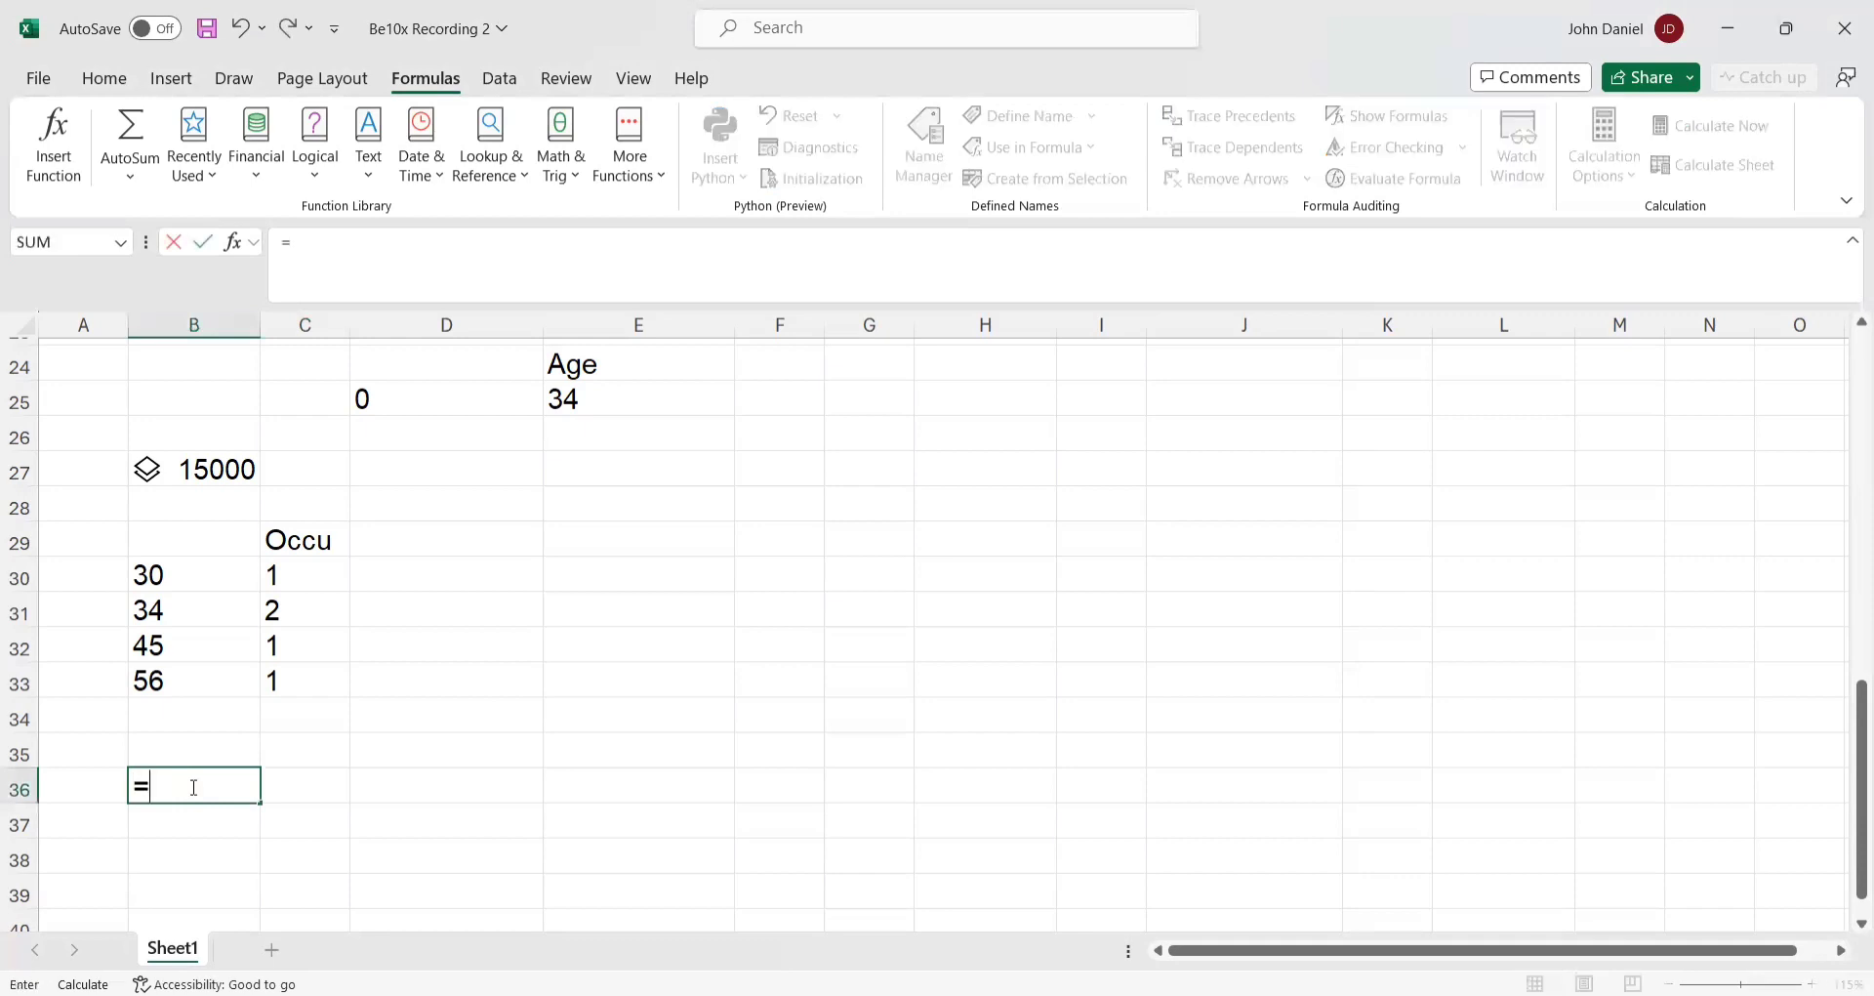
type("df")
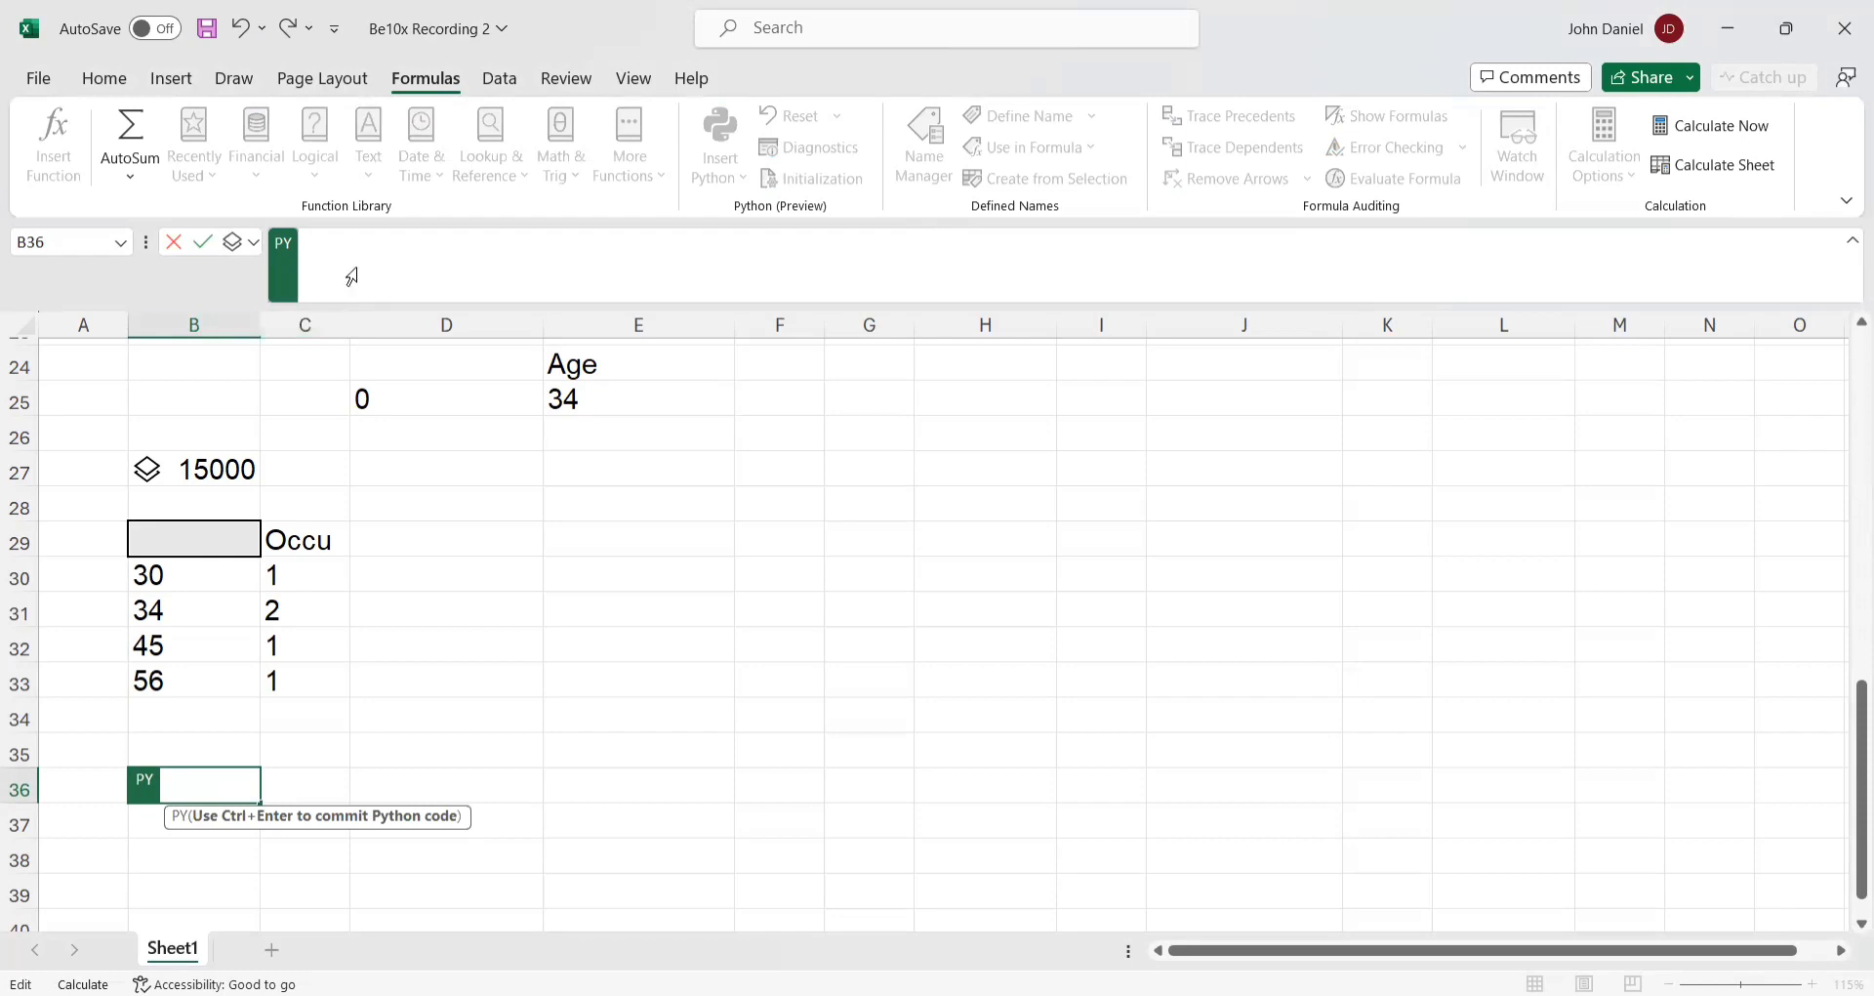
left_click(355, 272)
type("df.group")
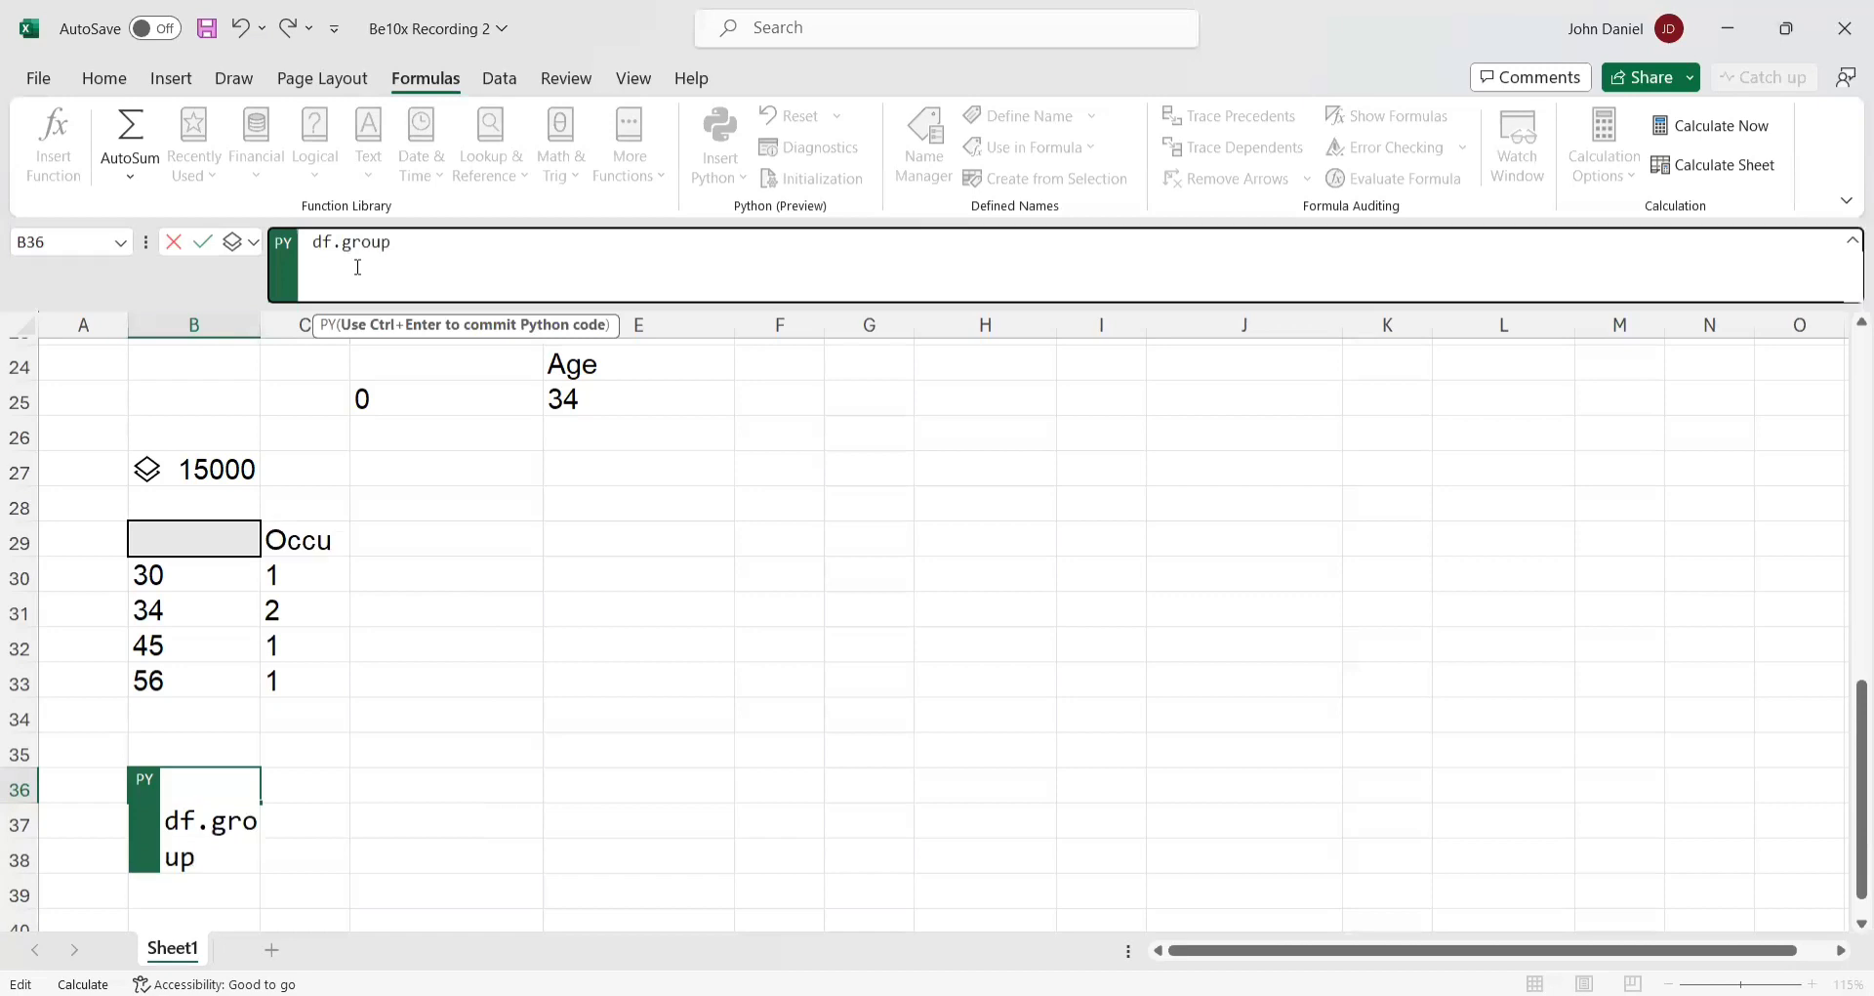
key("BackSpace")
type("pby")
type("('Age")
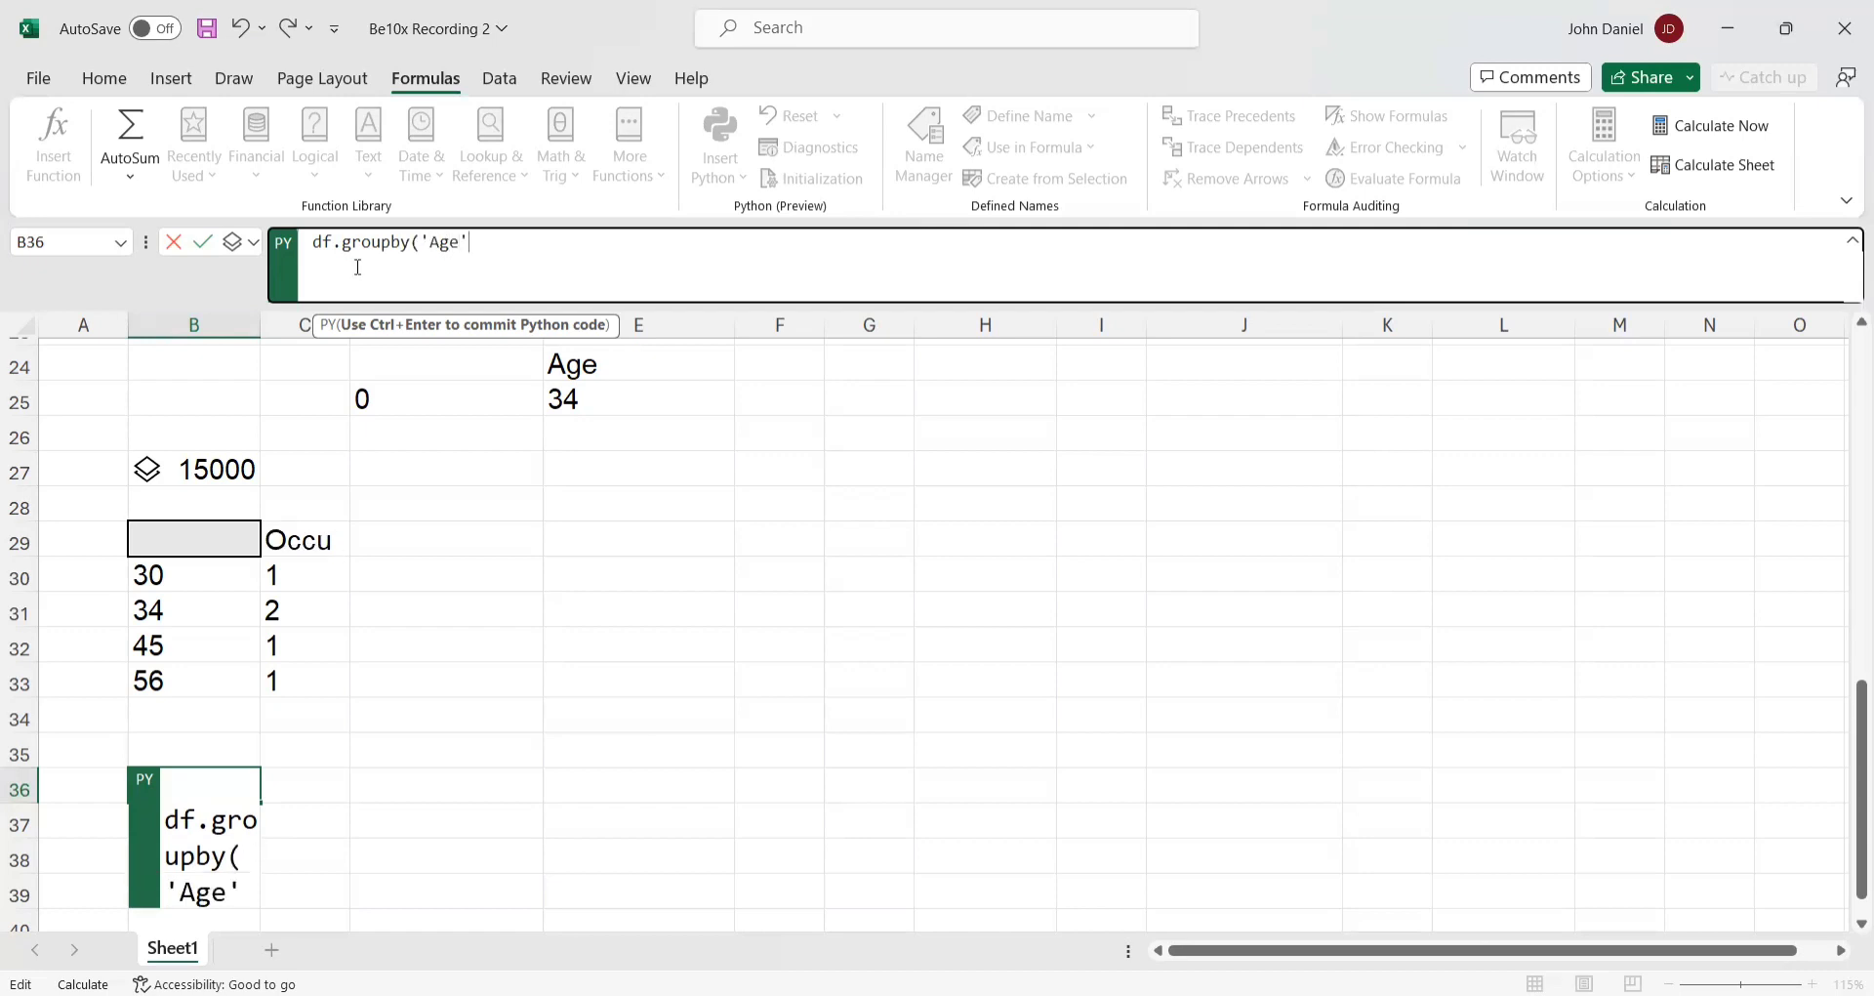
type("').")
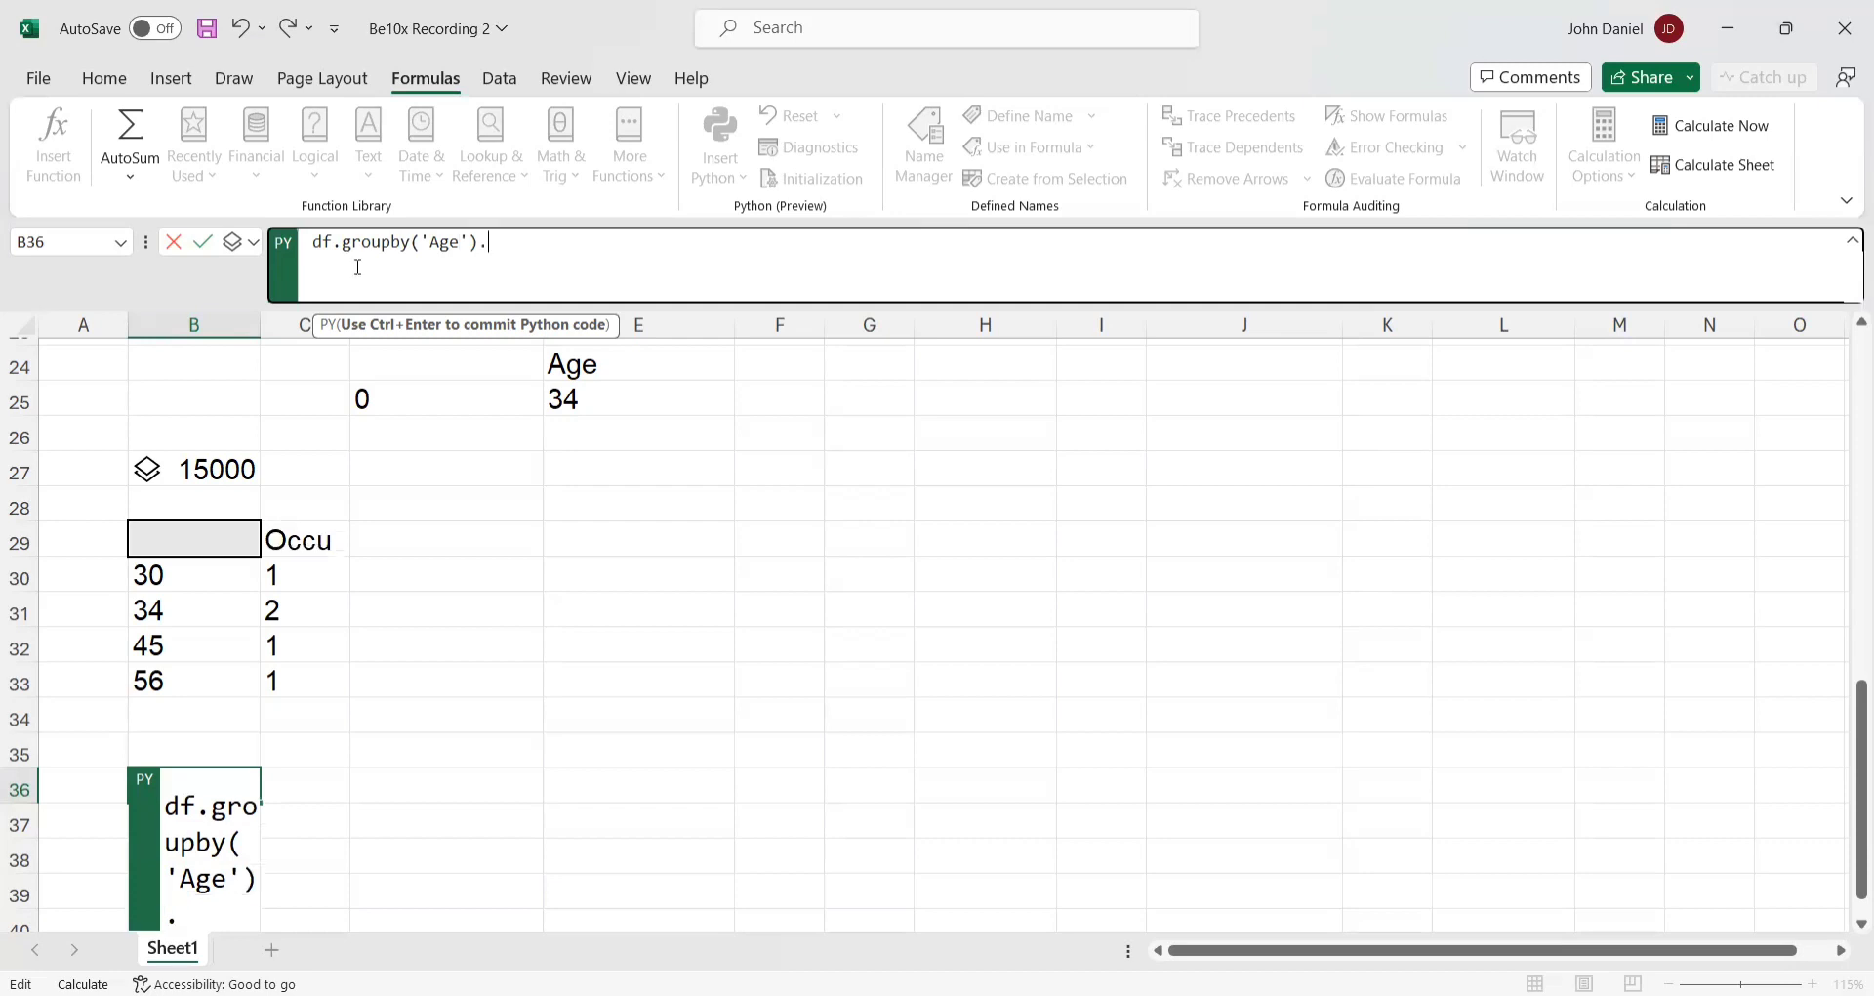
- Complete the B36 formula as df.groupby('Age').Salary.sum(), commit it, and output the salary totals per age as Excel values
type("Salary.")
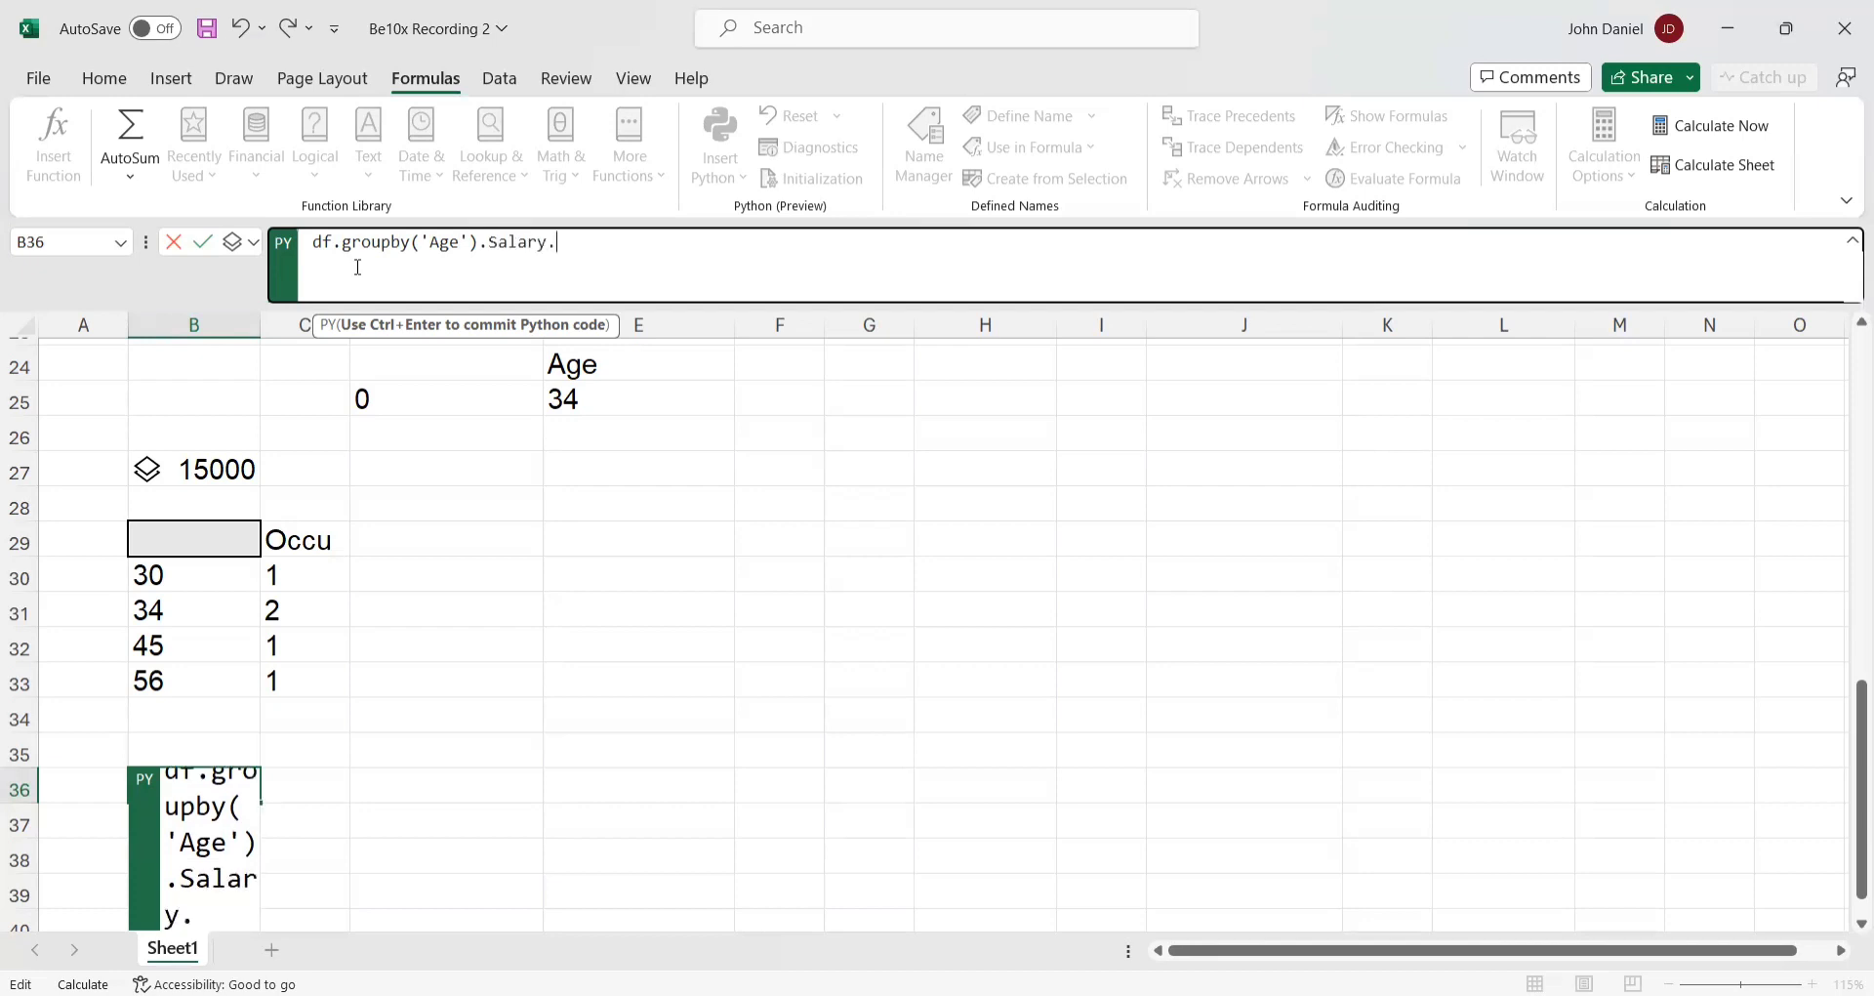
type("sum()")
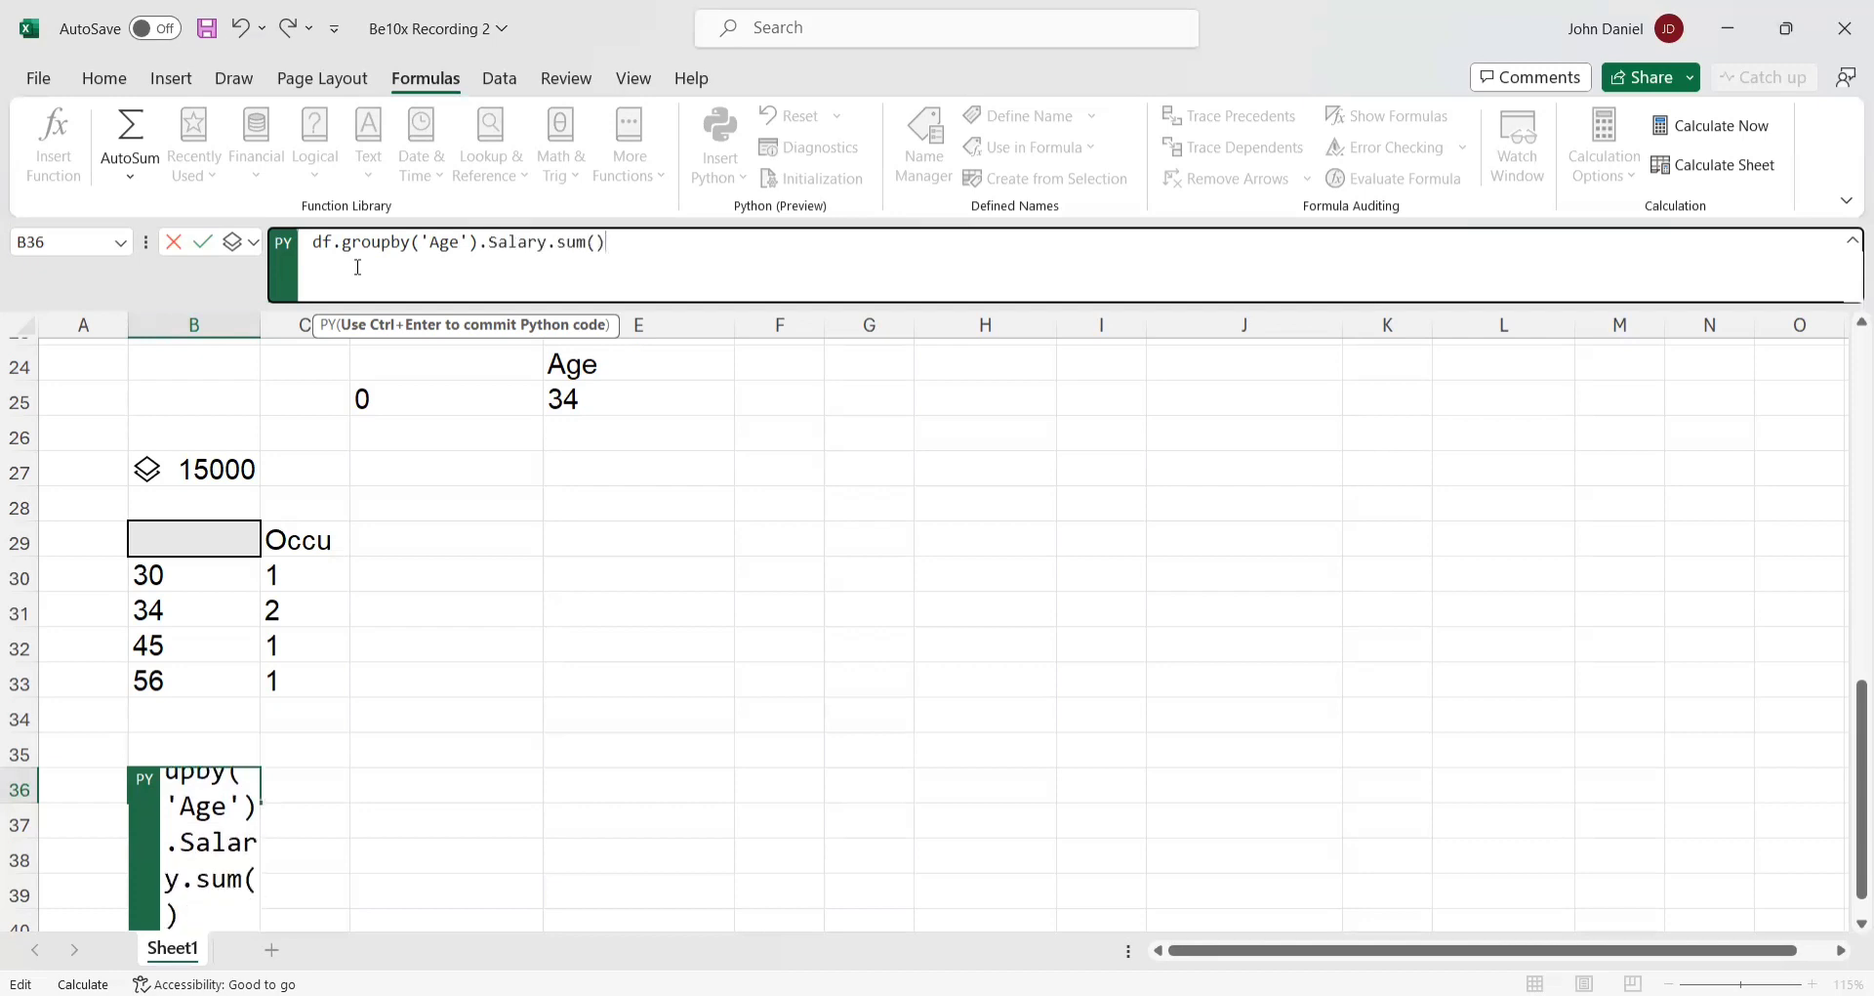
key("ctrl+Return")
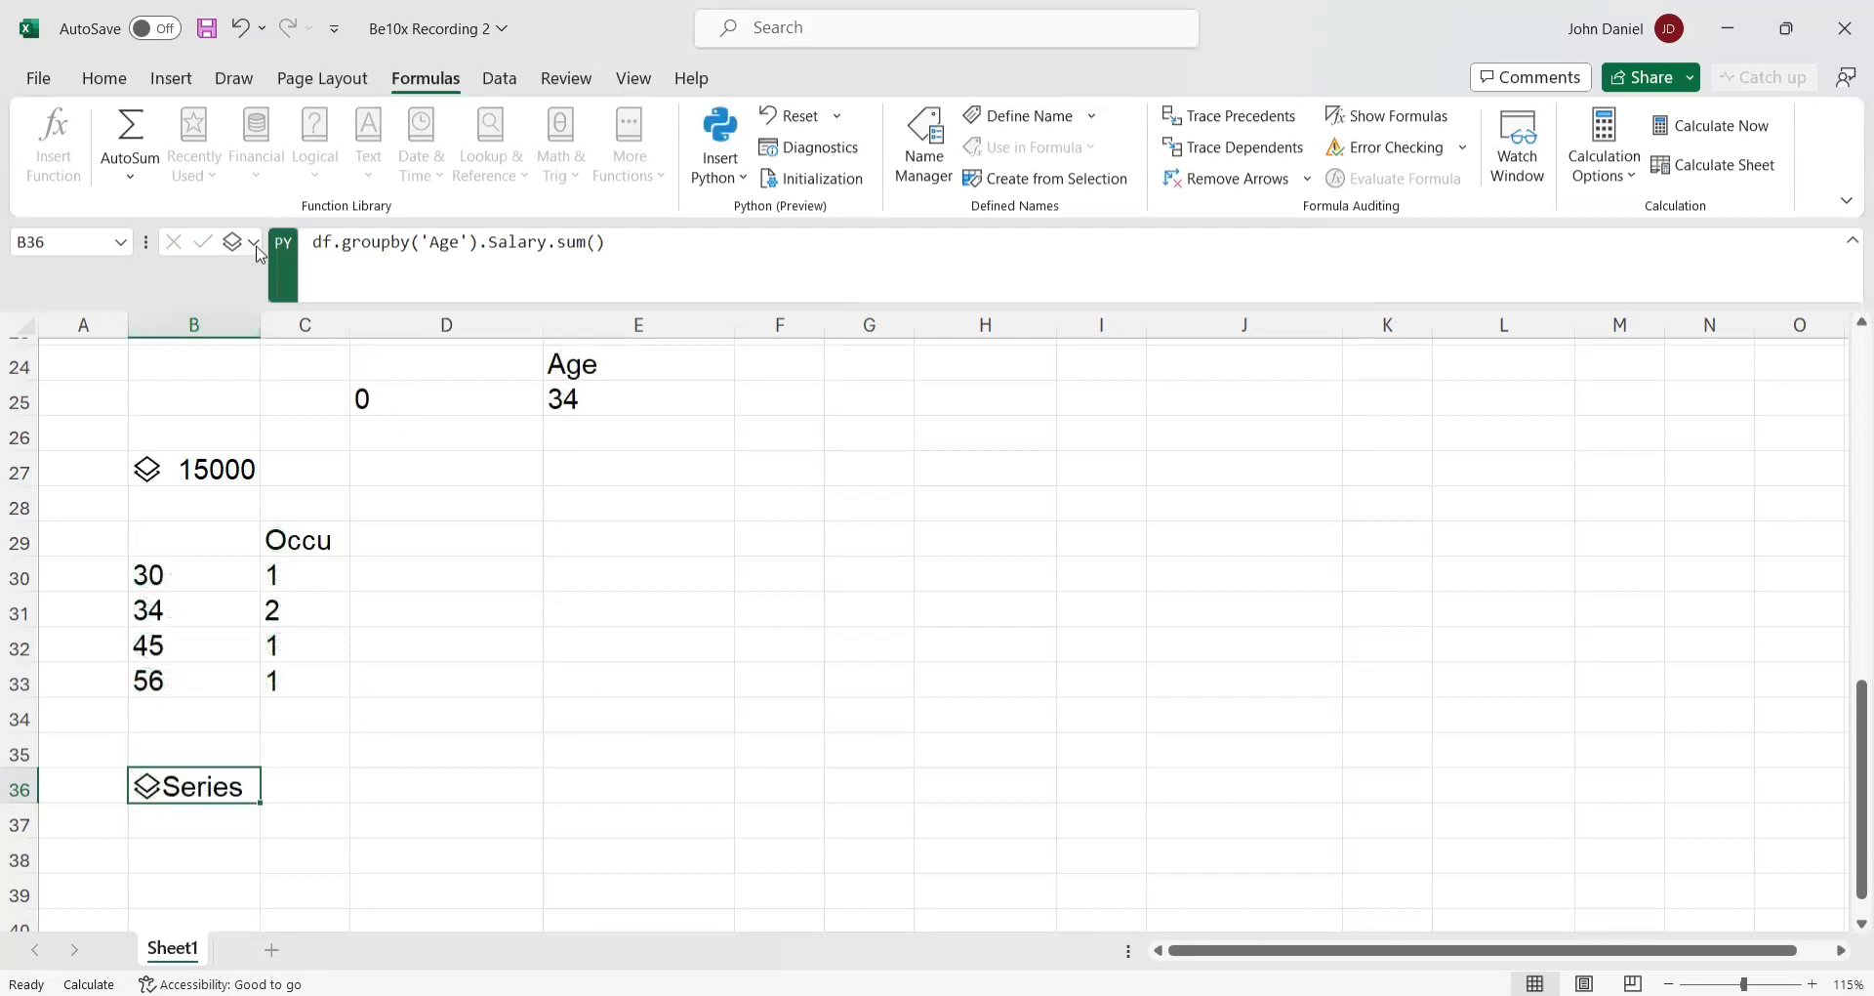
left_click(295, 352)
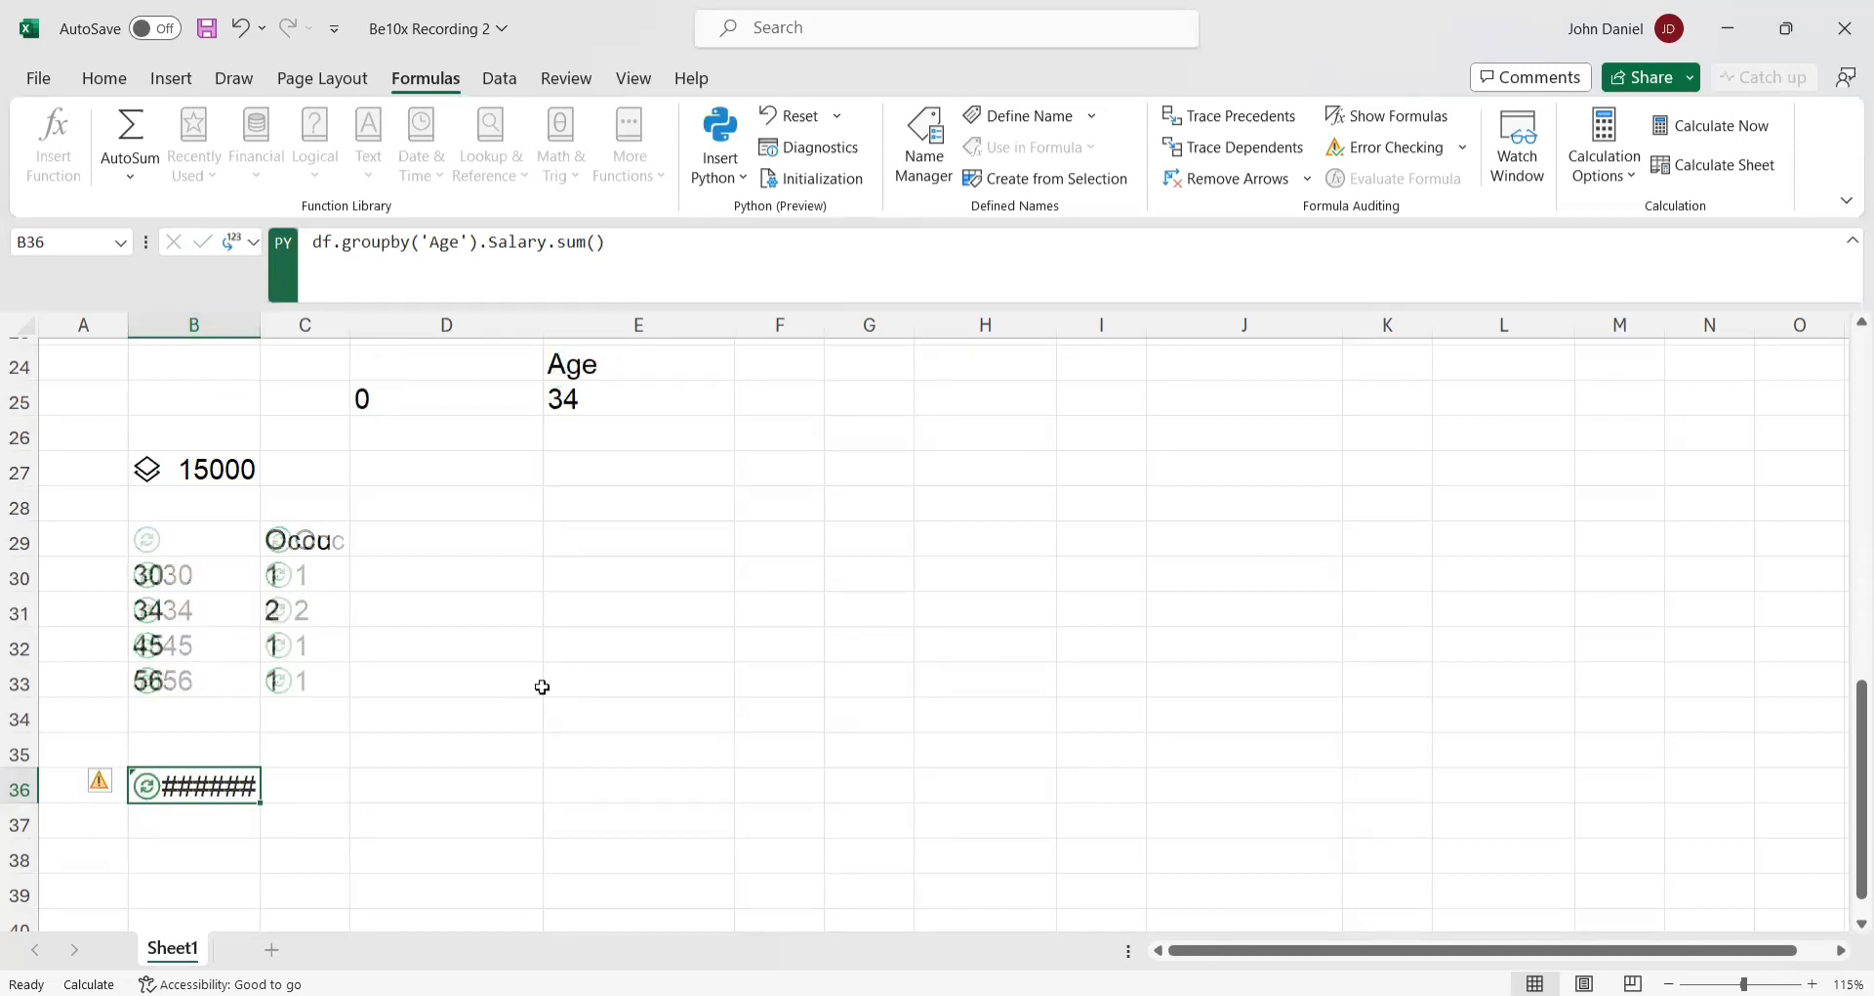
scroll(543, 687, "down", 1)
scroll(543, 687, "down", 1)
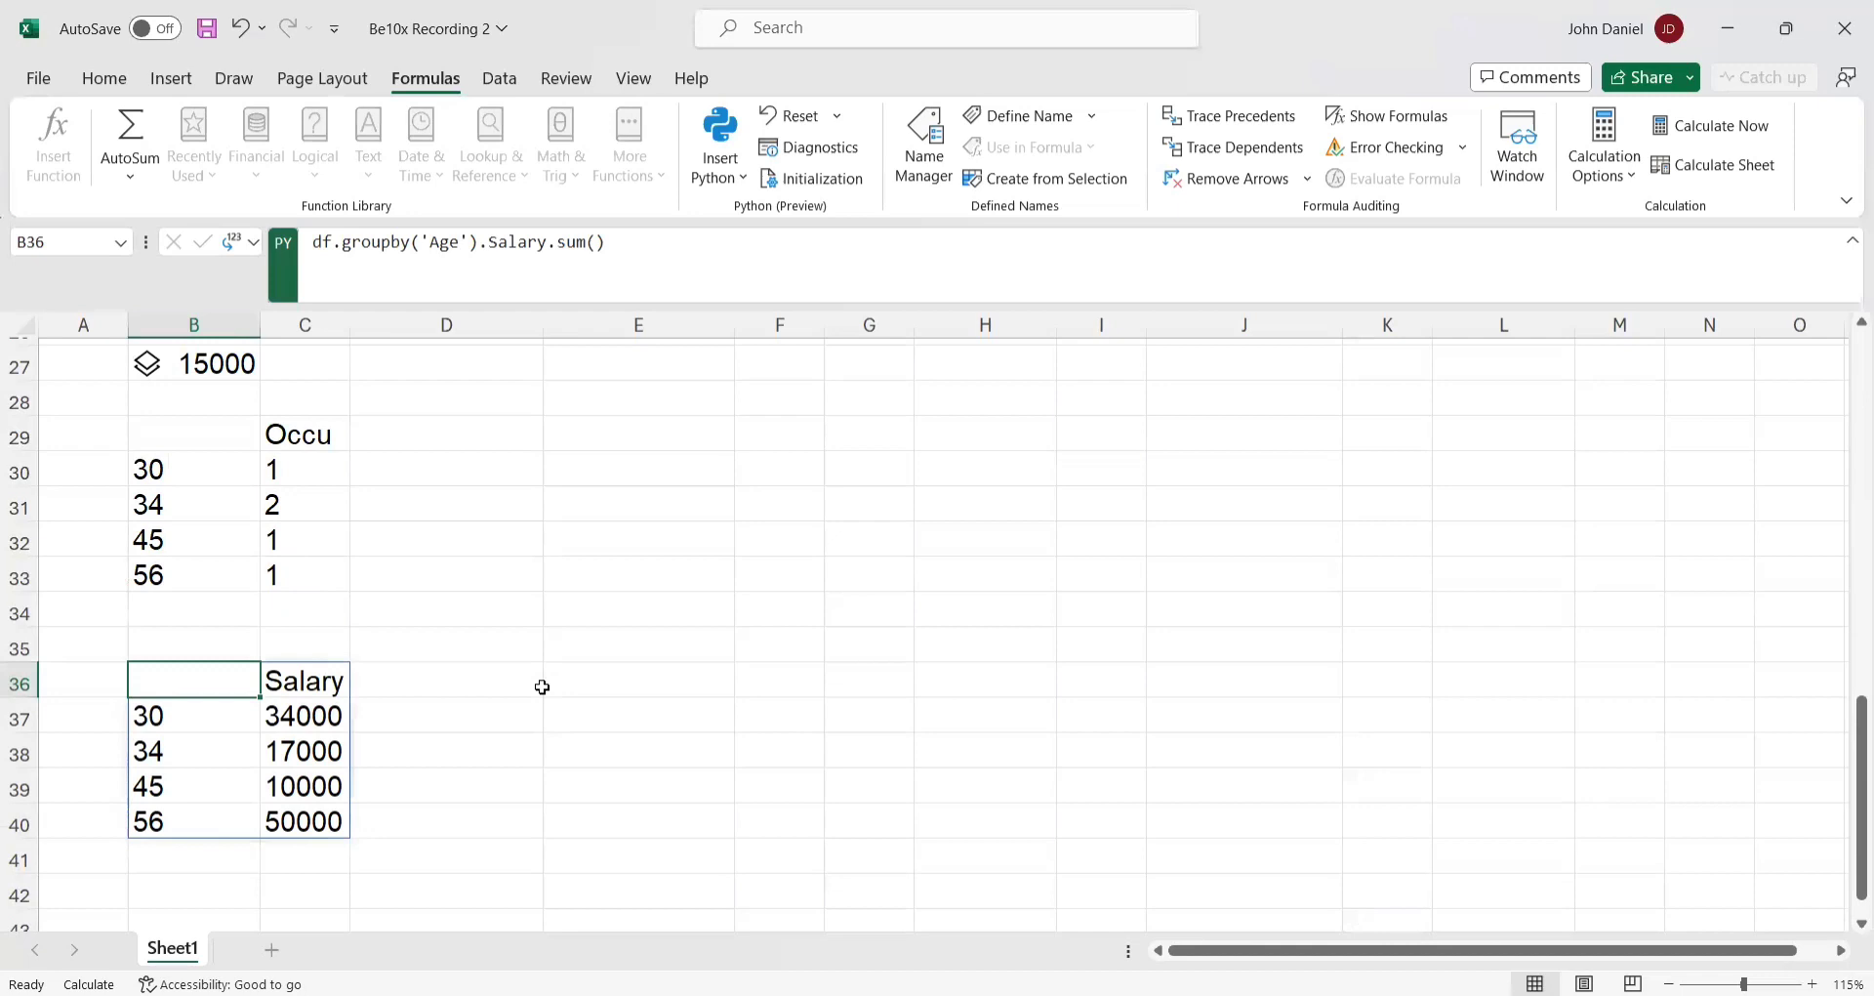
- Compare the salary totals per age with the ages and salaries in the source table, including the repeated age
left_click(168, 722)
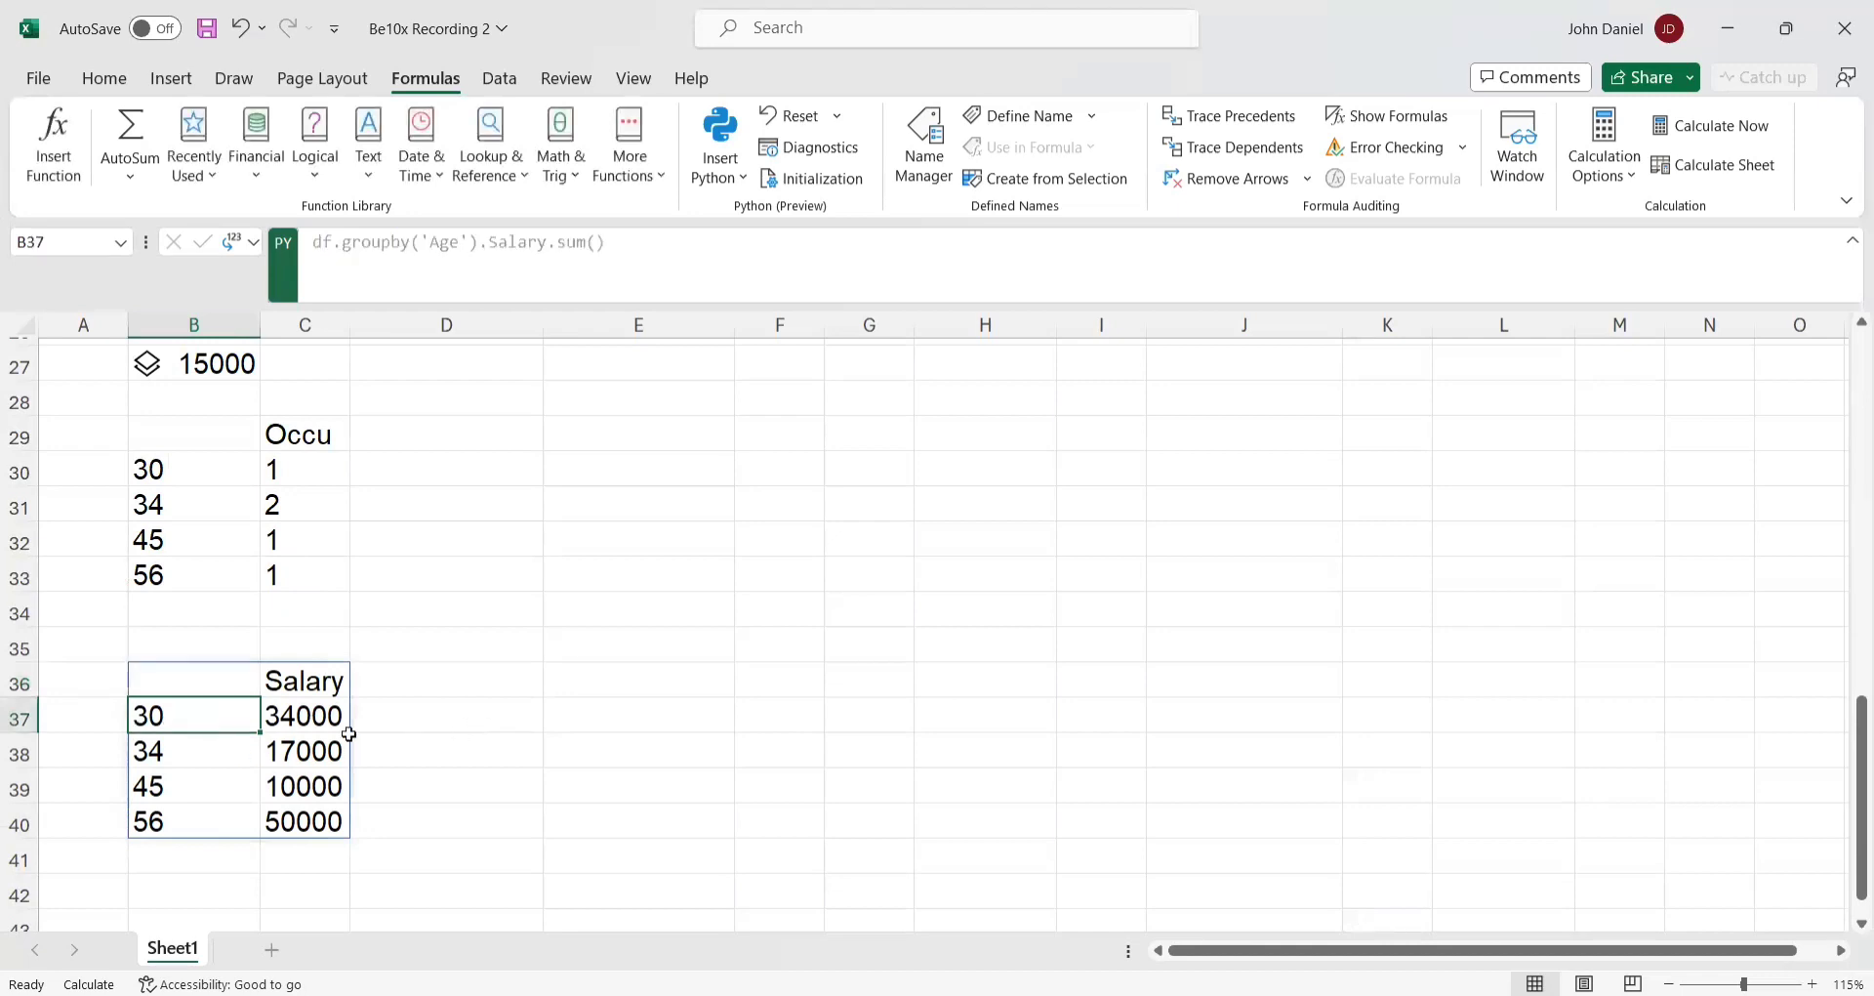
scroll(361, 781, "up", 9)
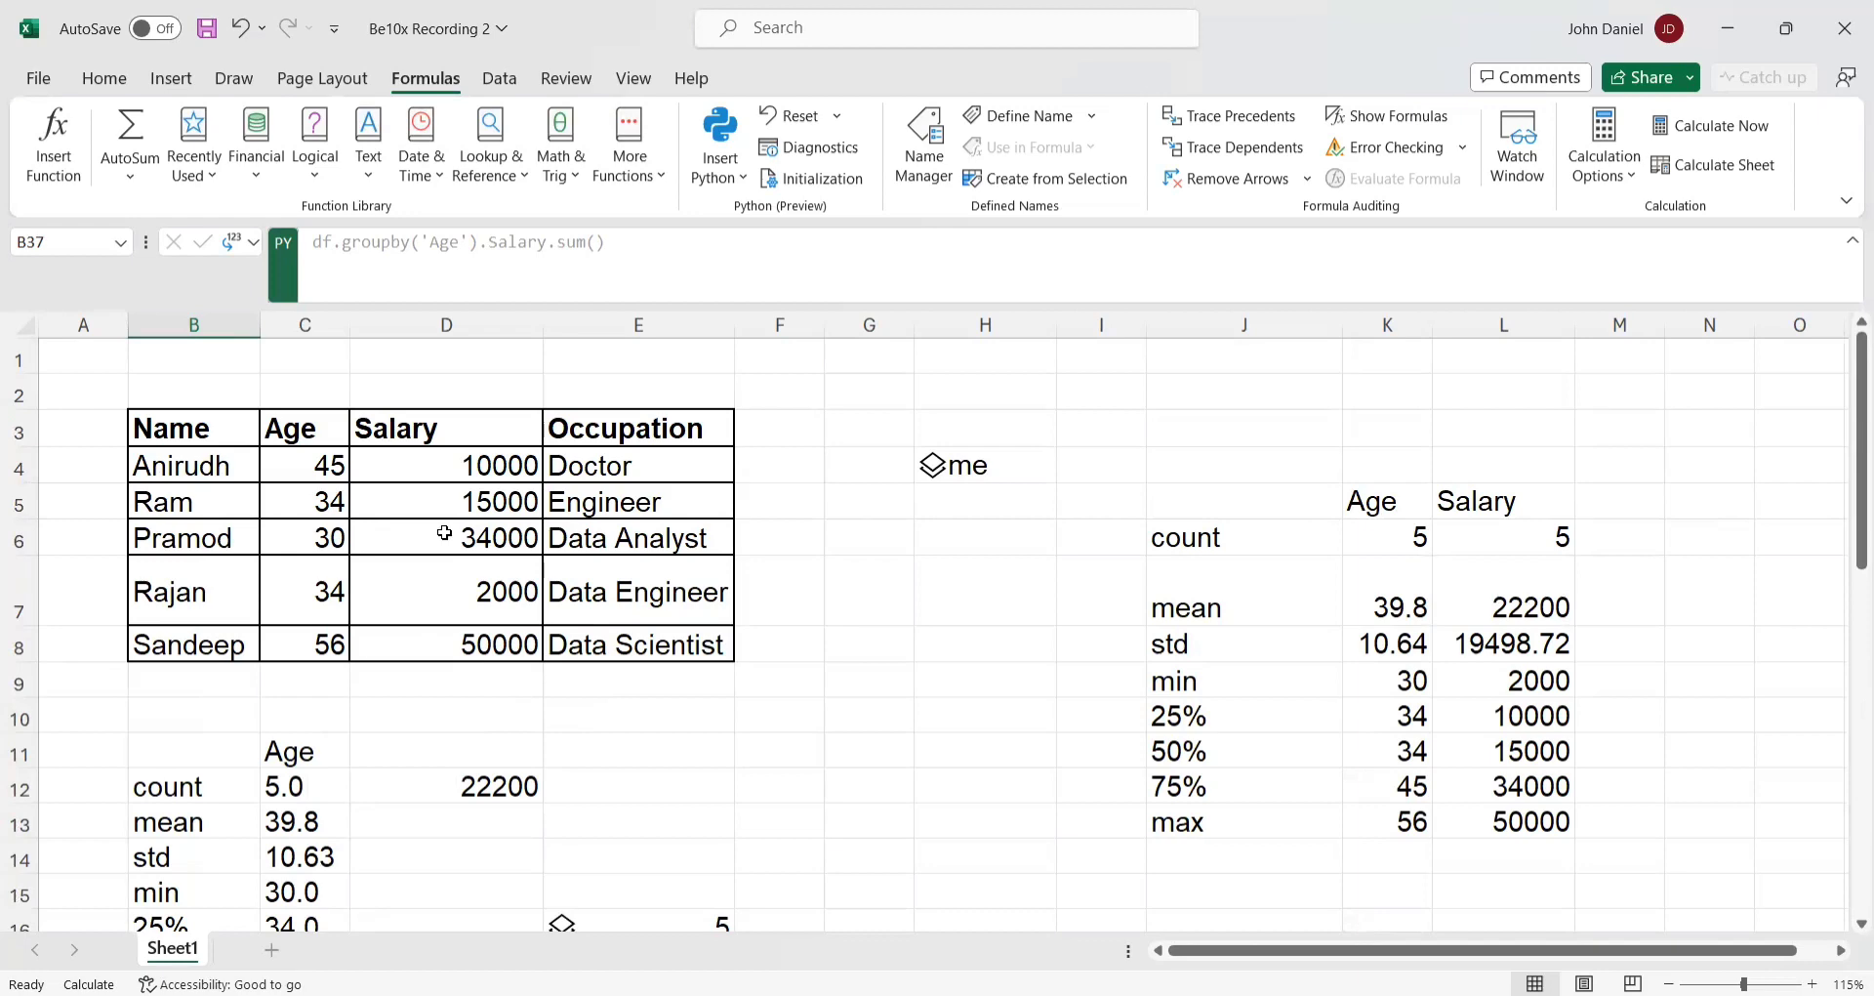
scroll(444, 532, "down", 8)
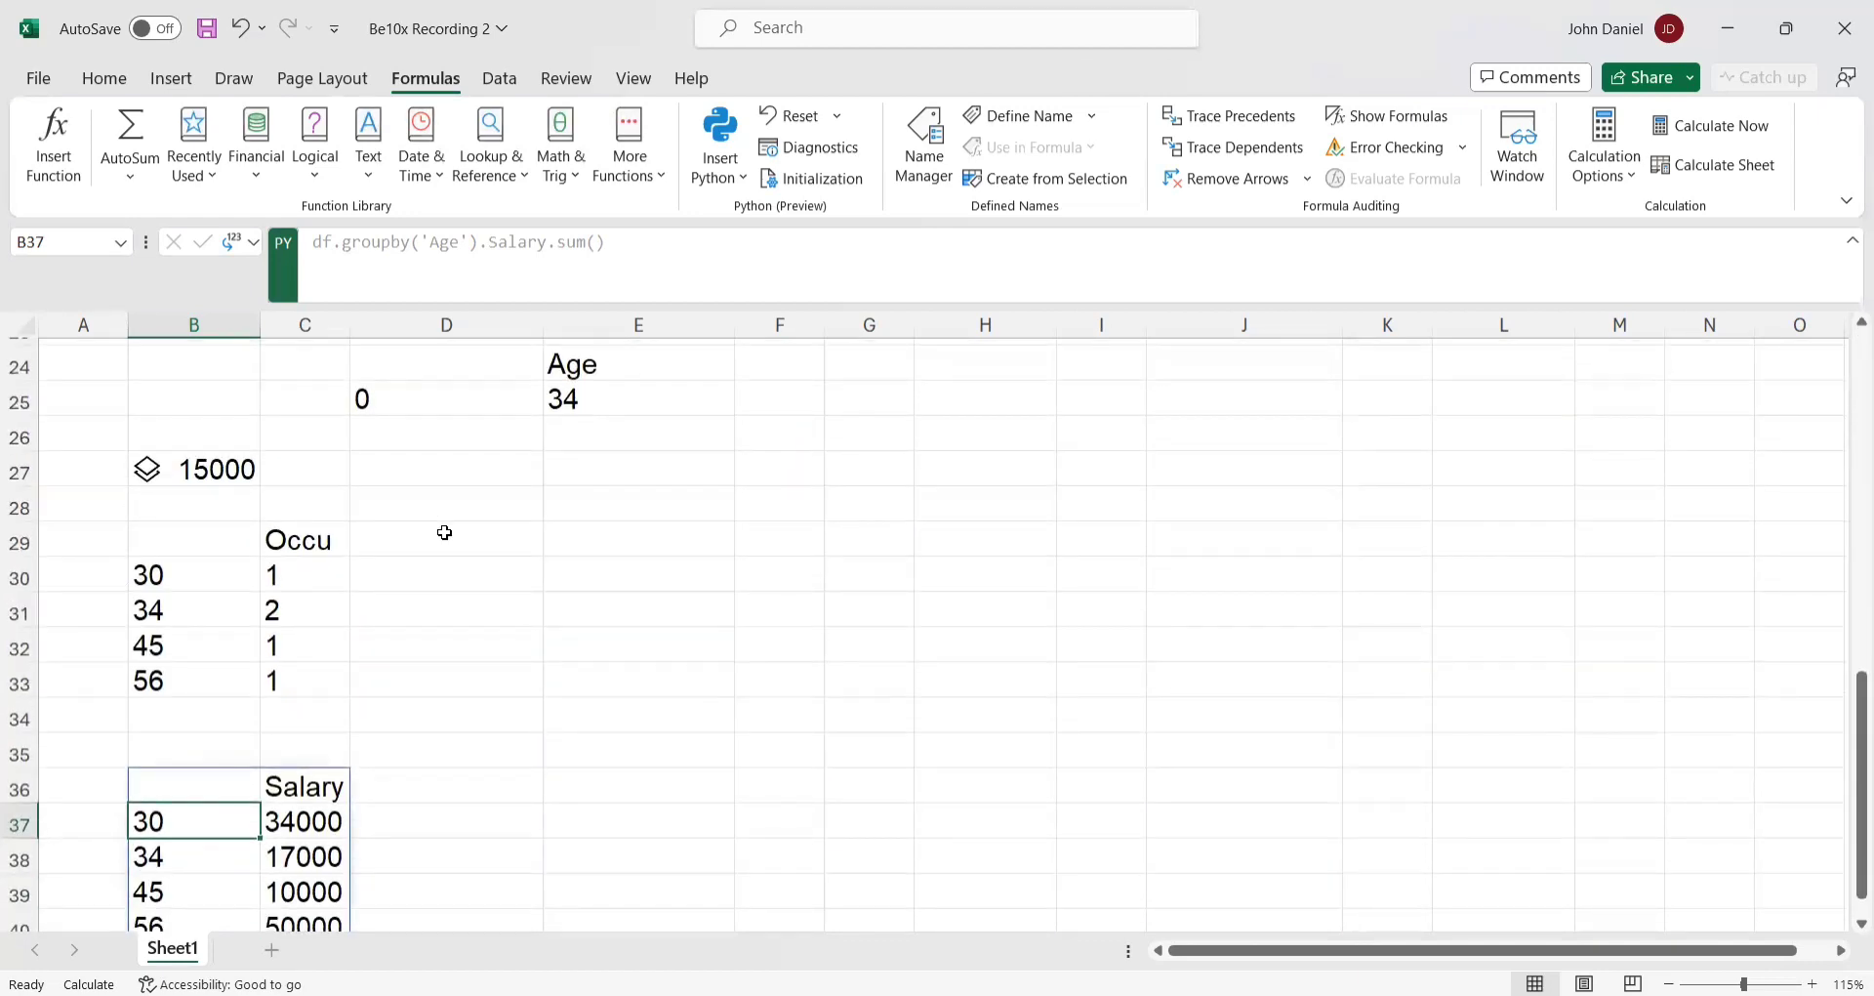
scroll(322, 757, "up", 8)
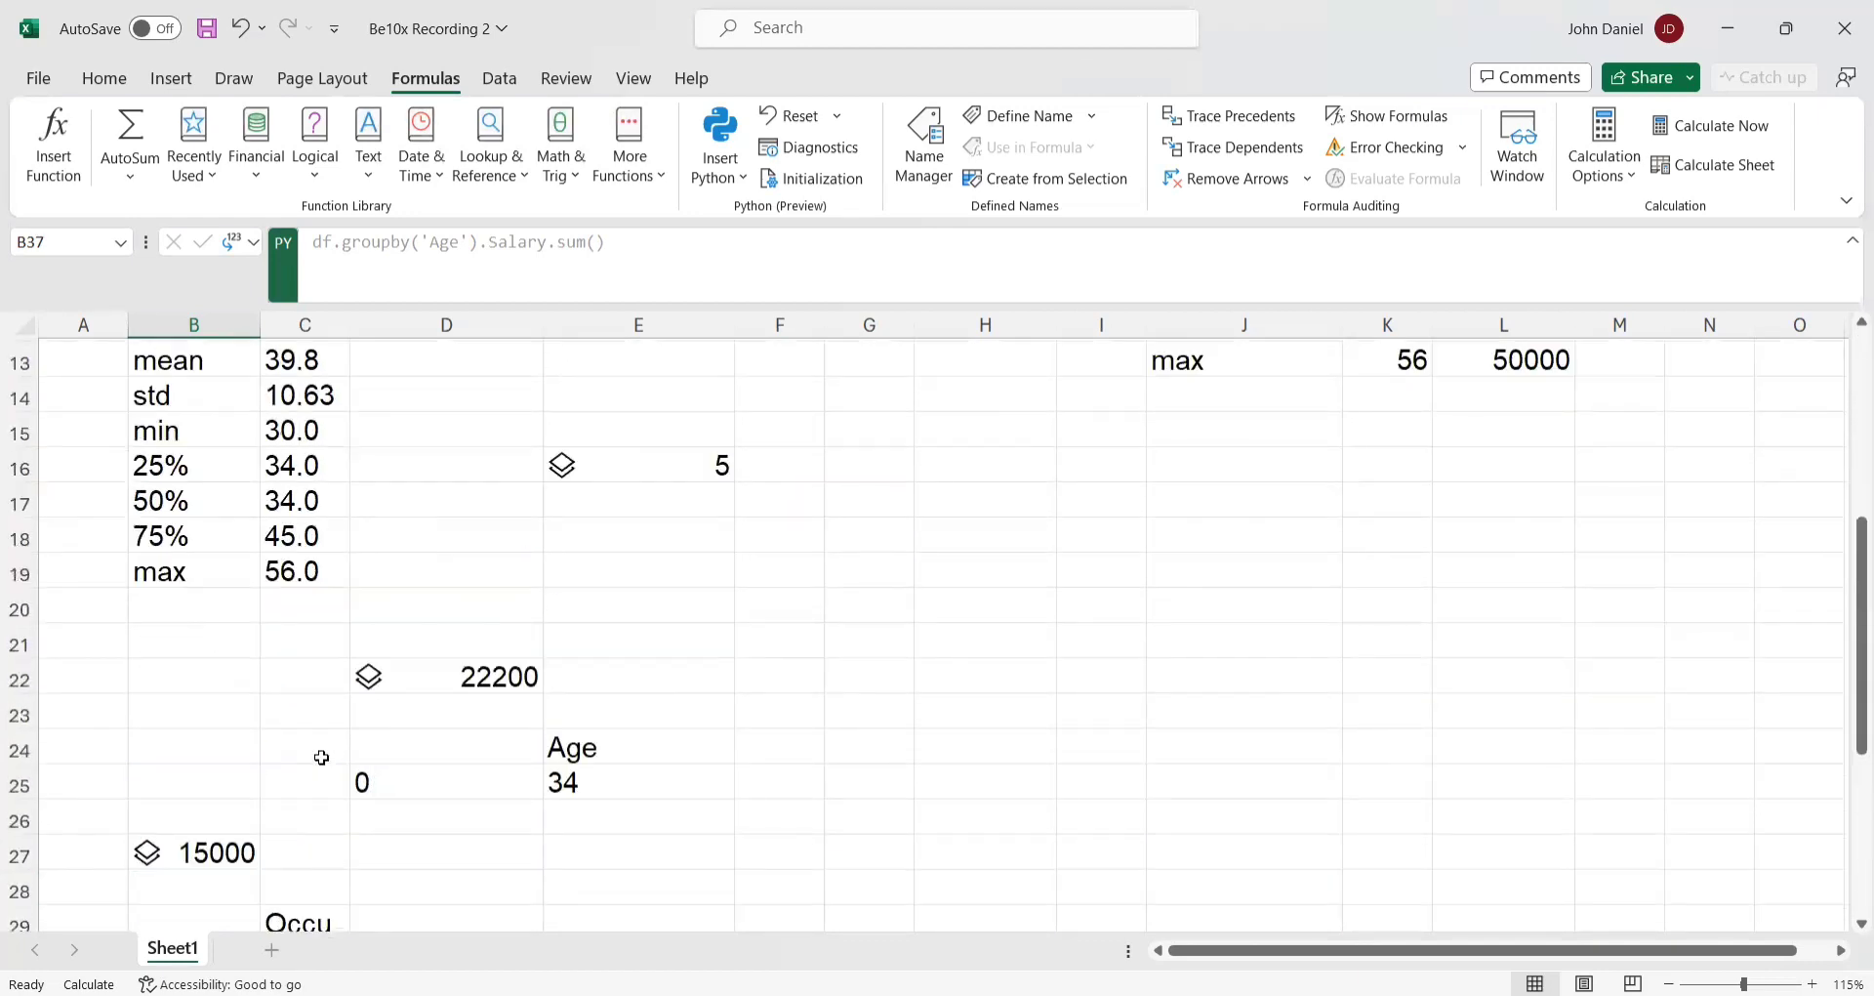
left_click(293, 498)
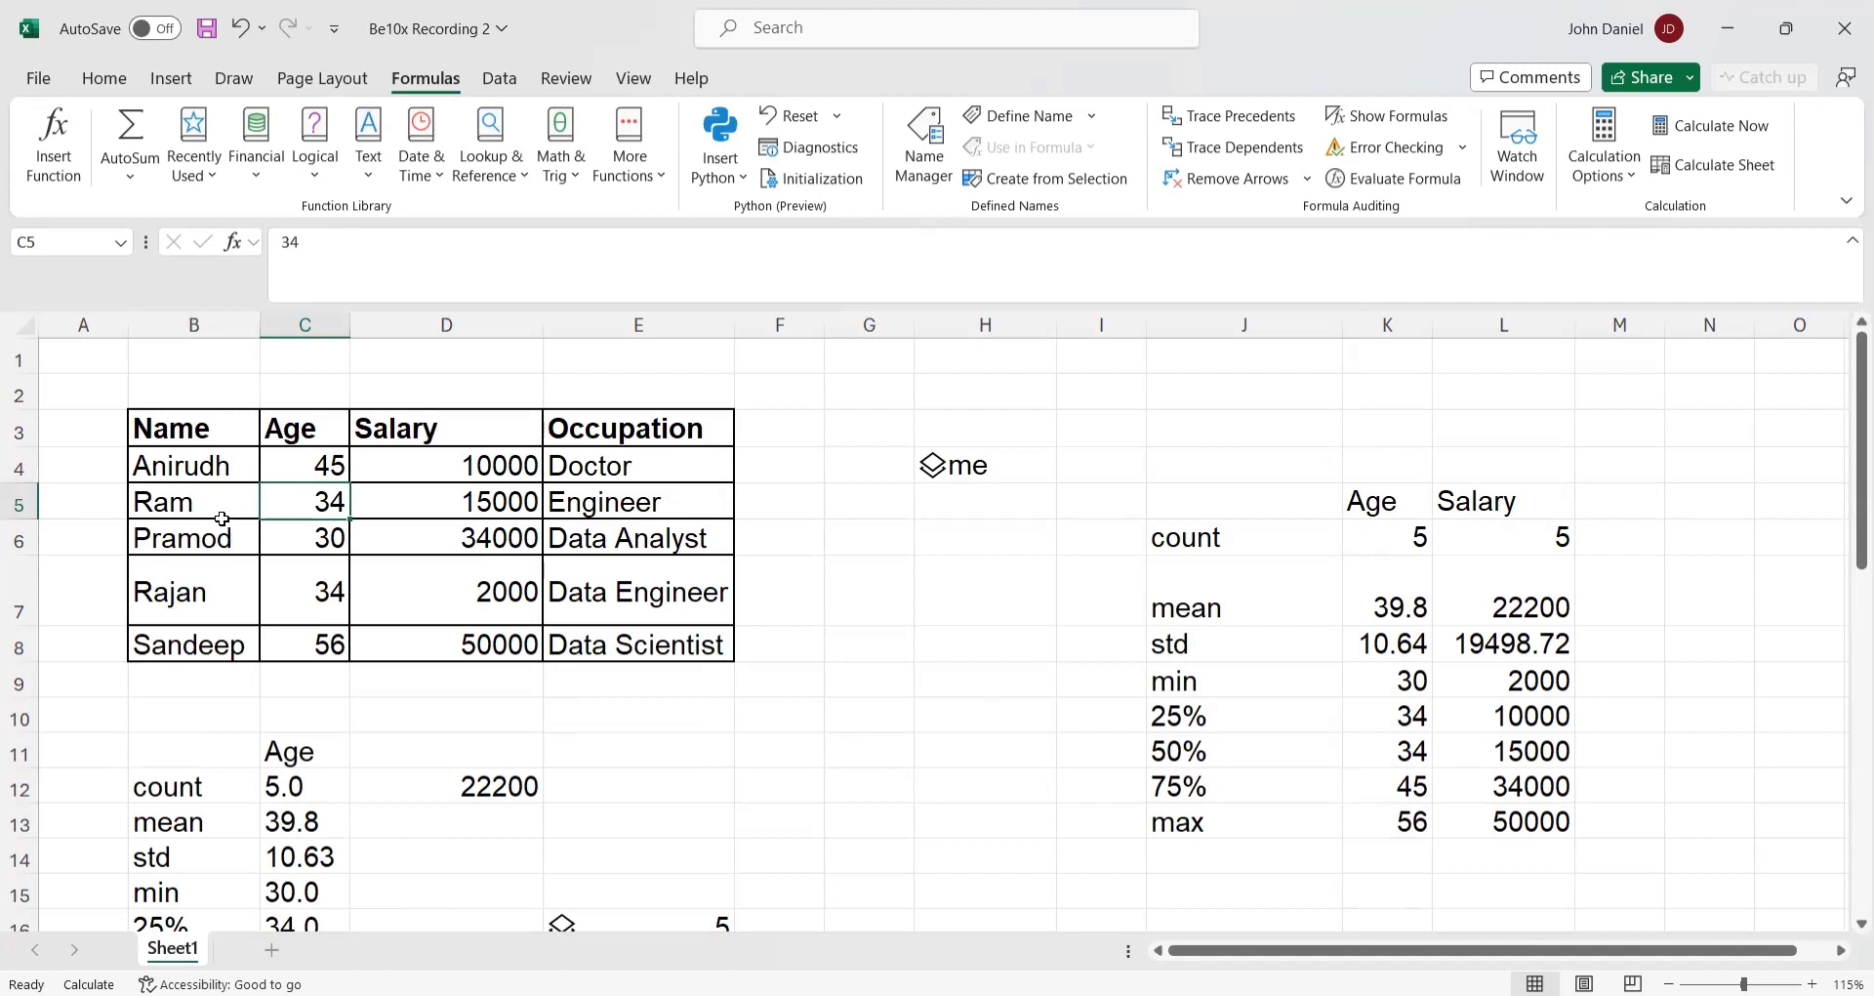
scroll(536, 552, "down", 11)
scroll(299, 644, "up", 1)
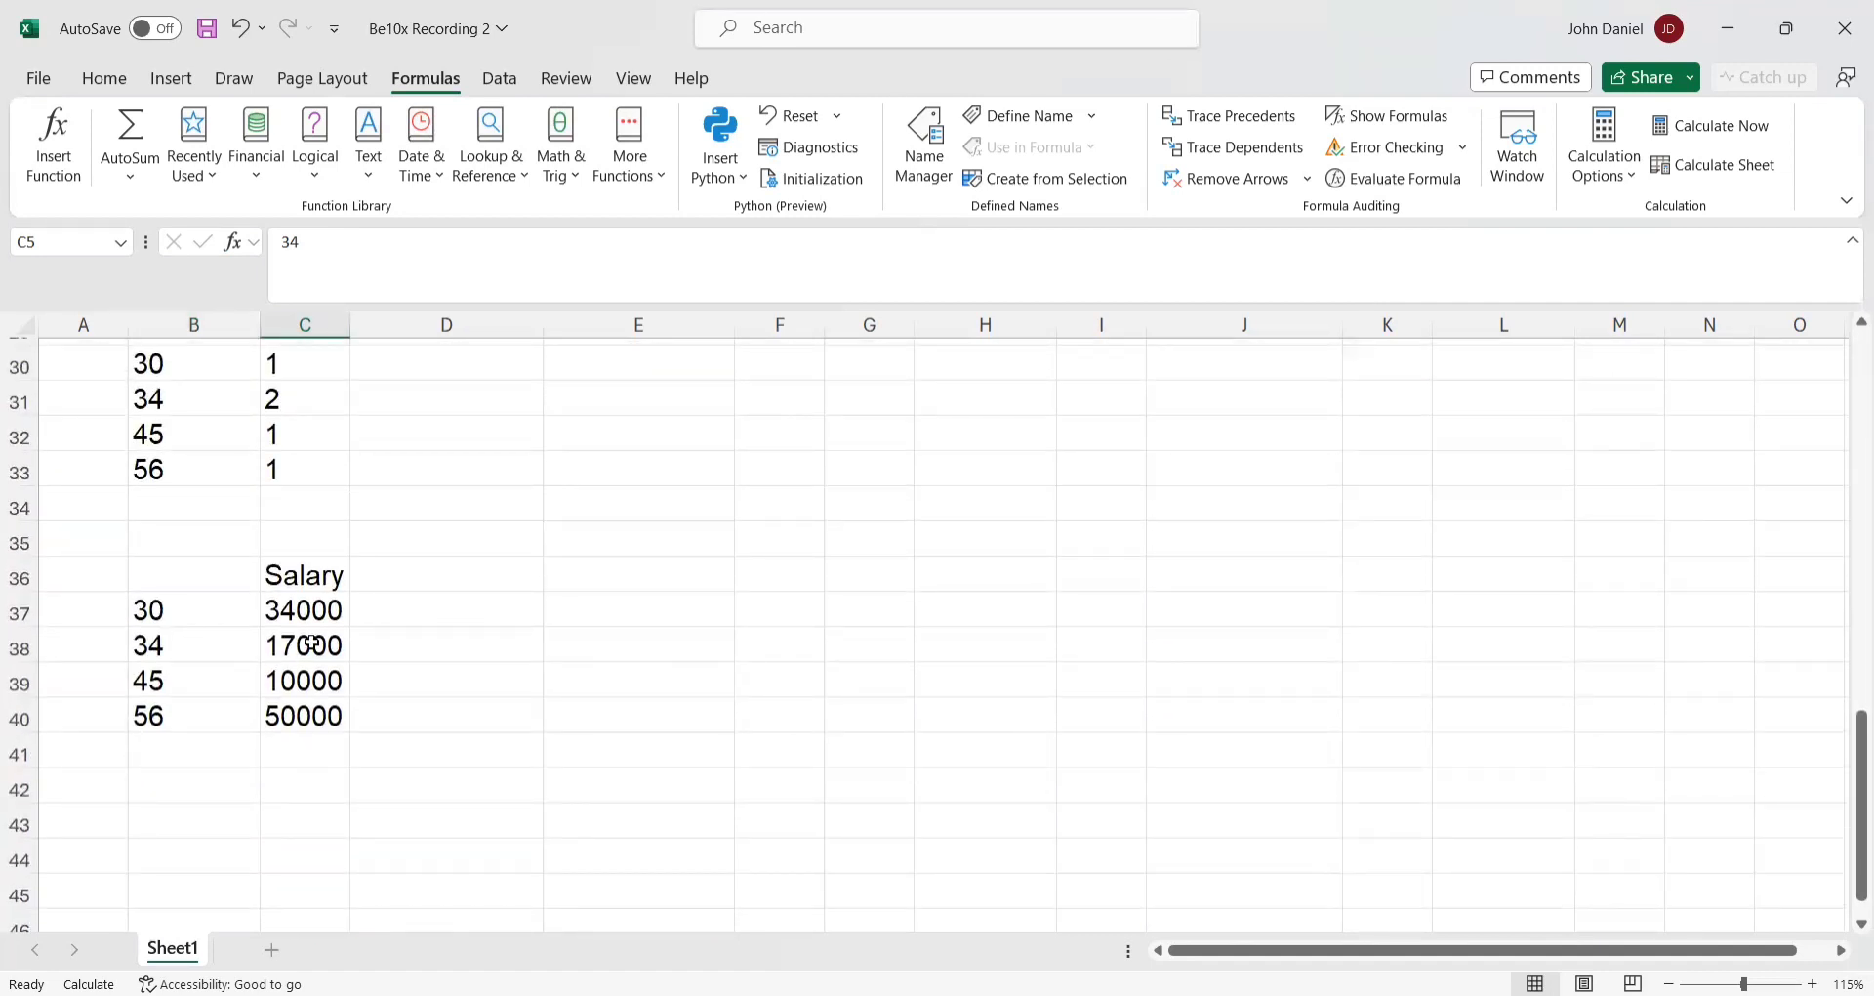
- Open the grouped salary formula in cell B36 to review its groupby, column and sum parts, and recommit it unedited
double_click(207, 576)
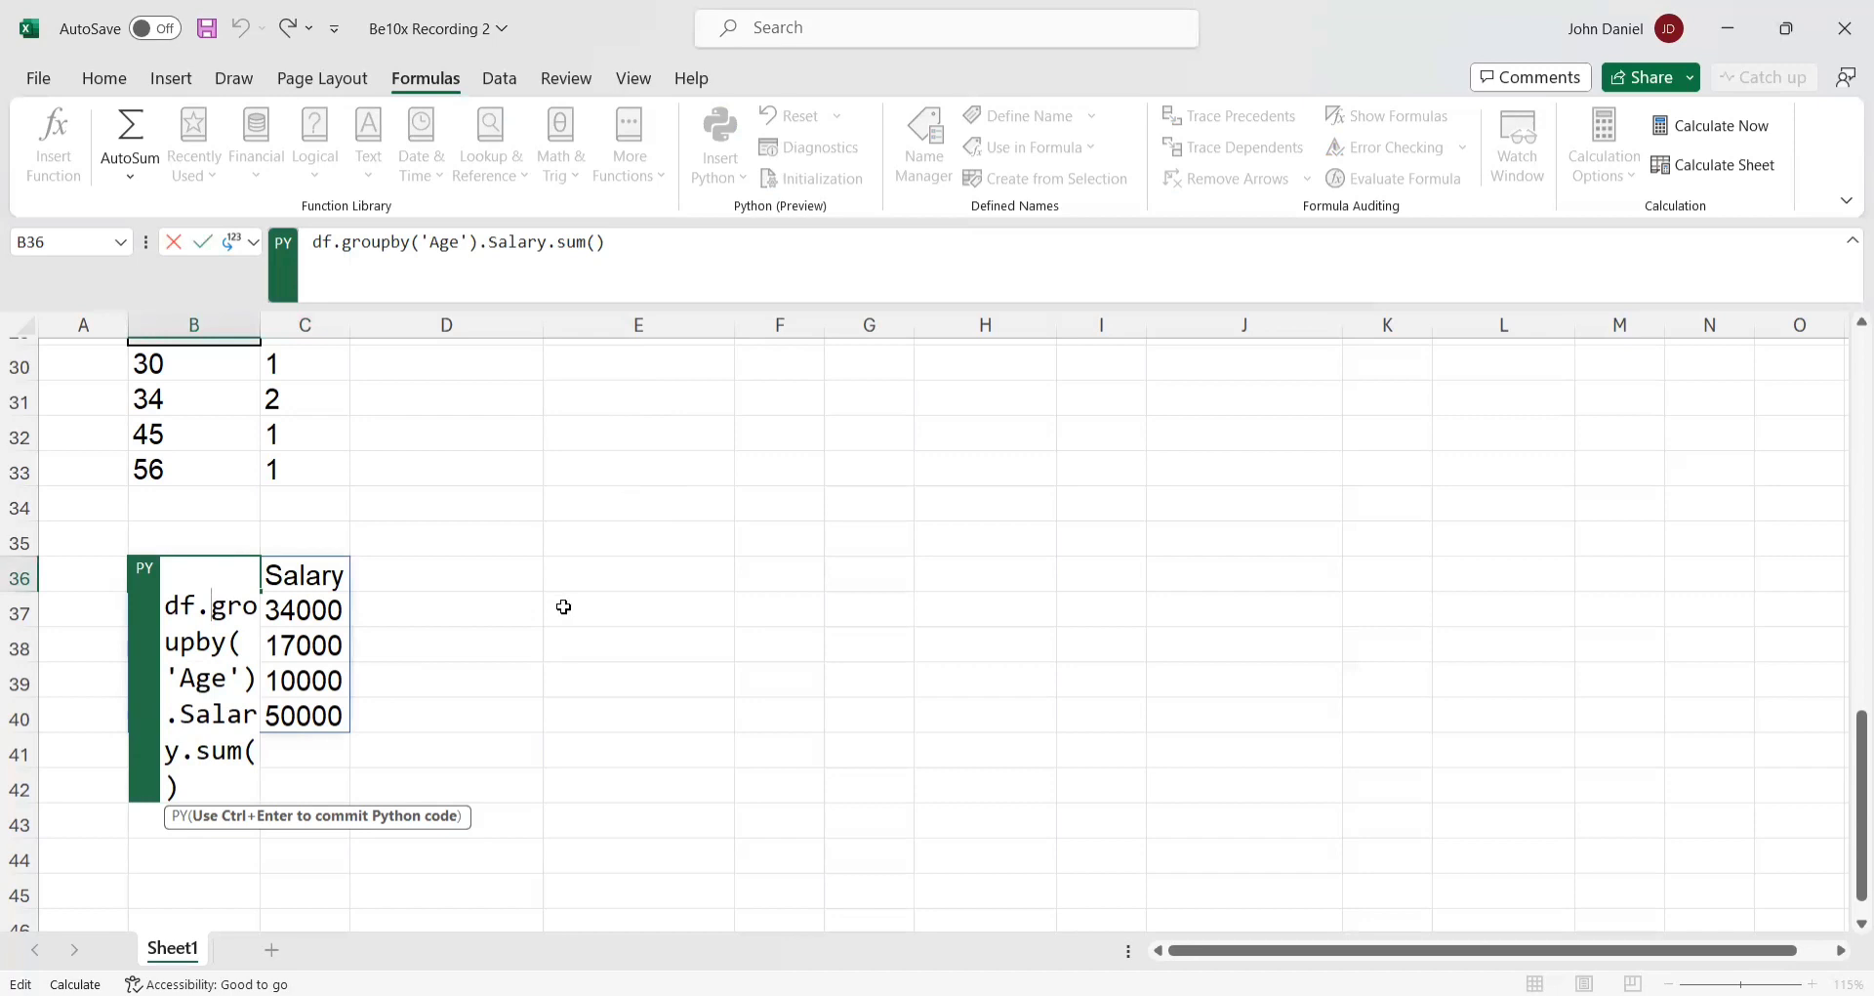
key("ctrl+Return")
double_click(175, 574)
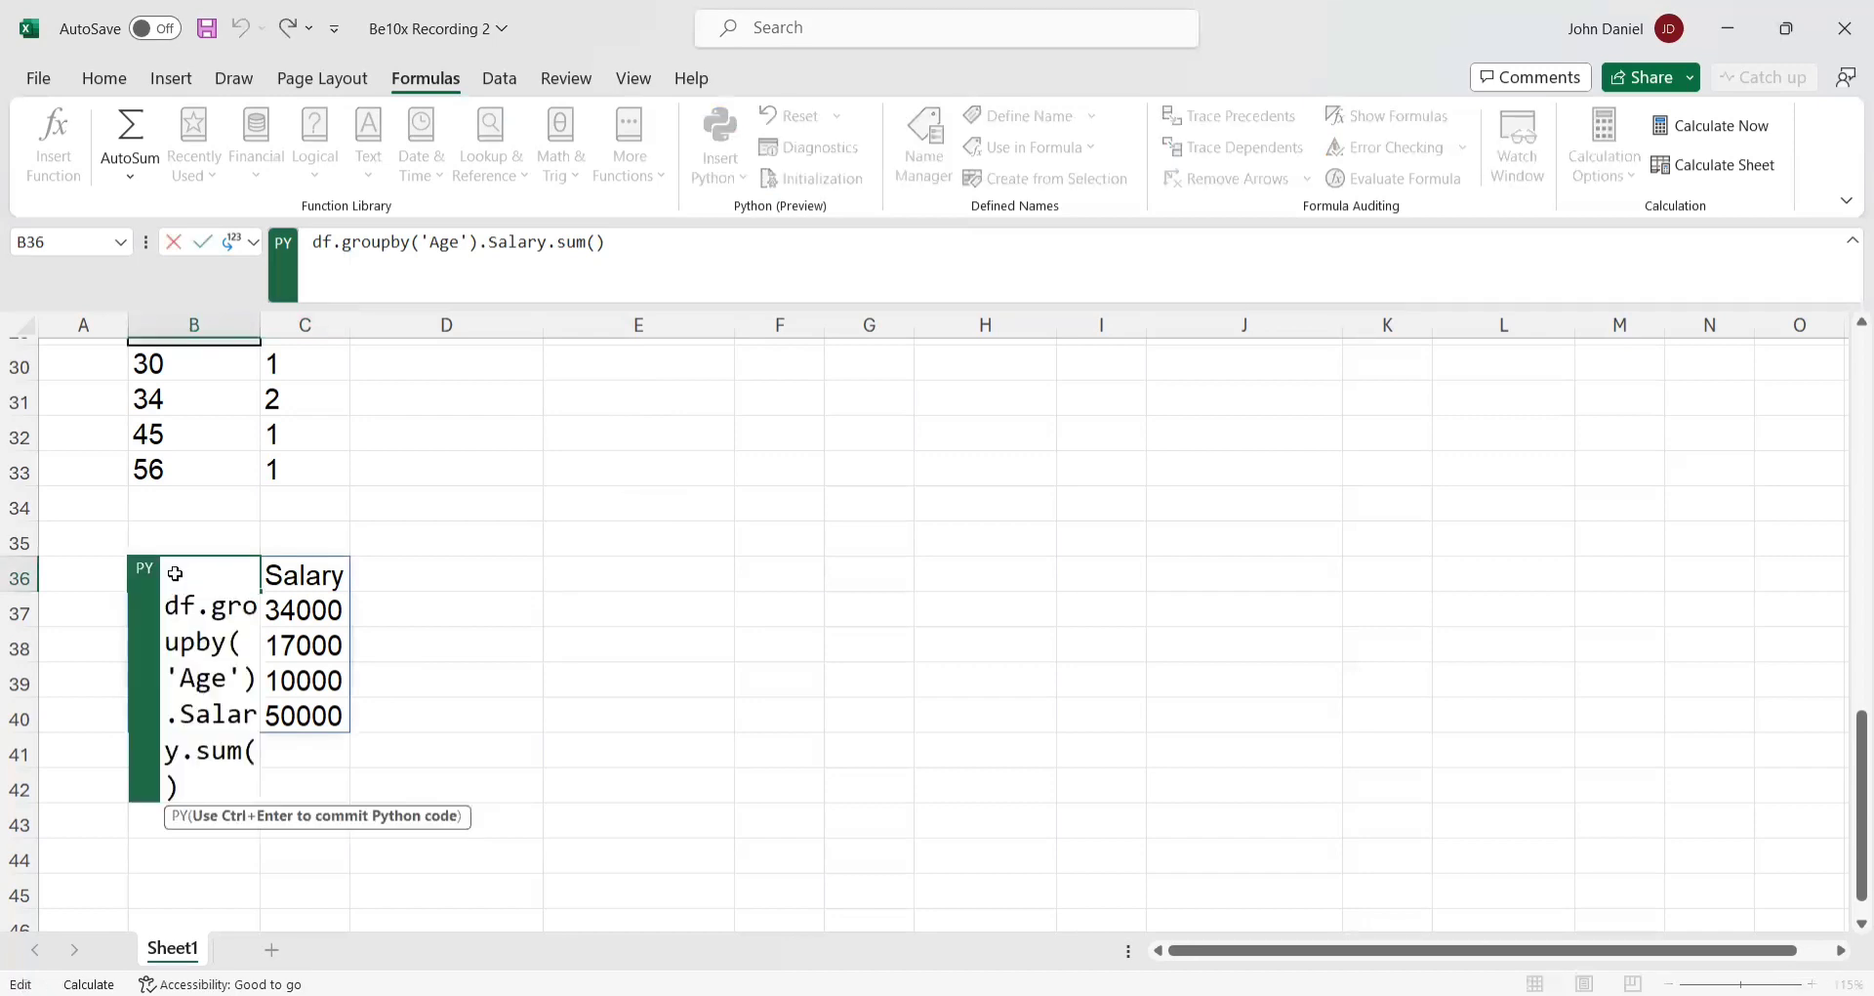
left_click(330, 239)
left_click(605, 242)
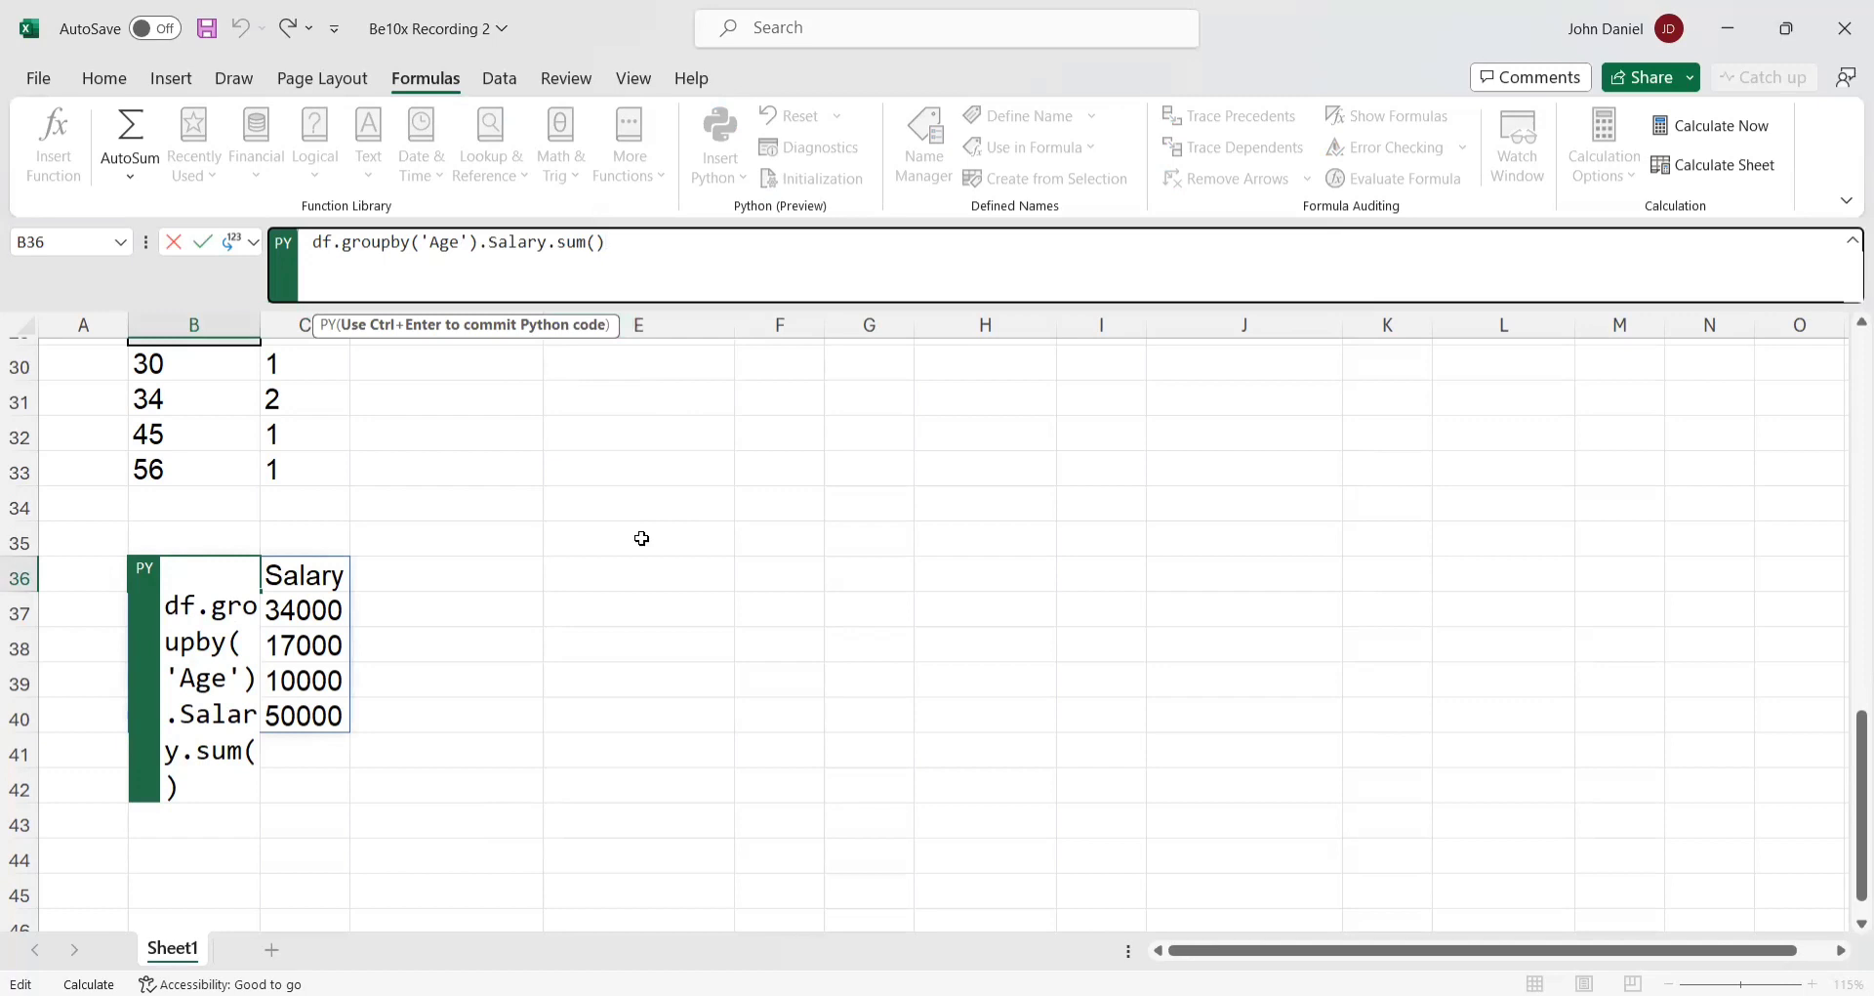
key("ctrl+Return")
left_click(208, 790)
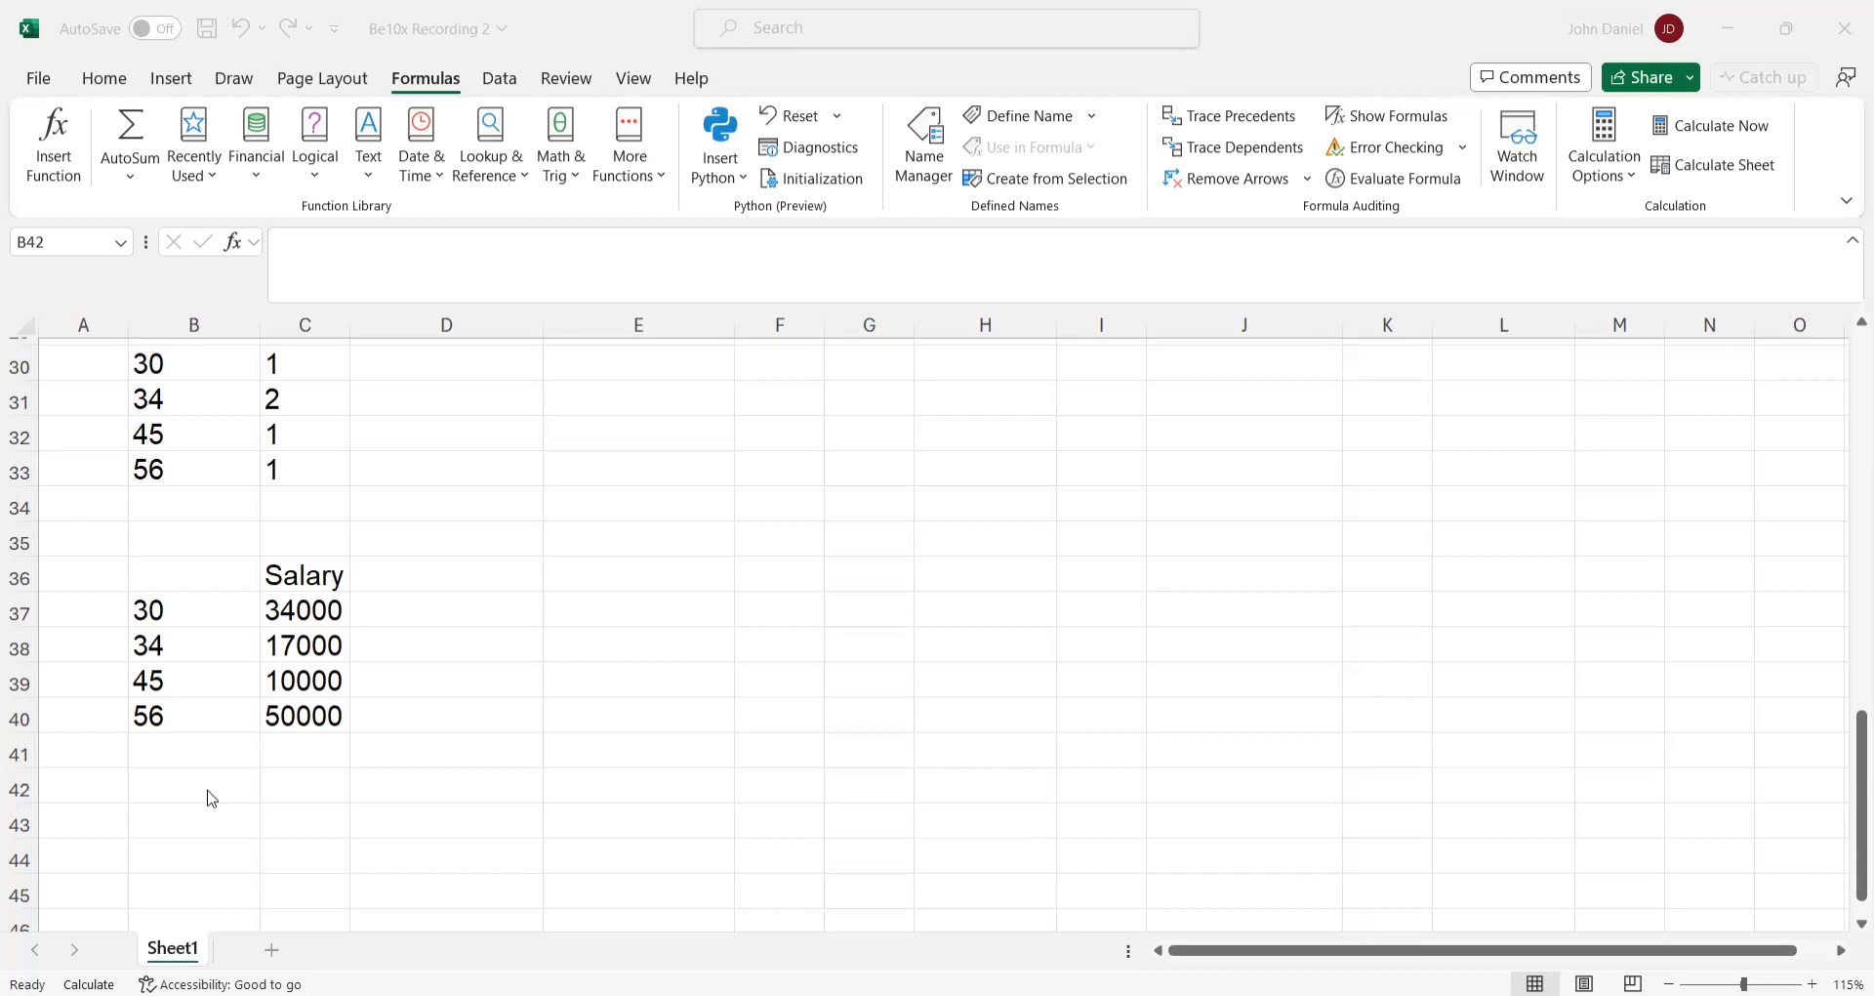
left_click(715, 686)
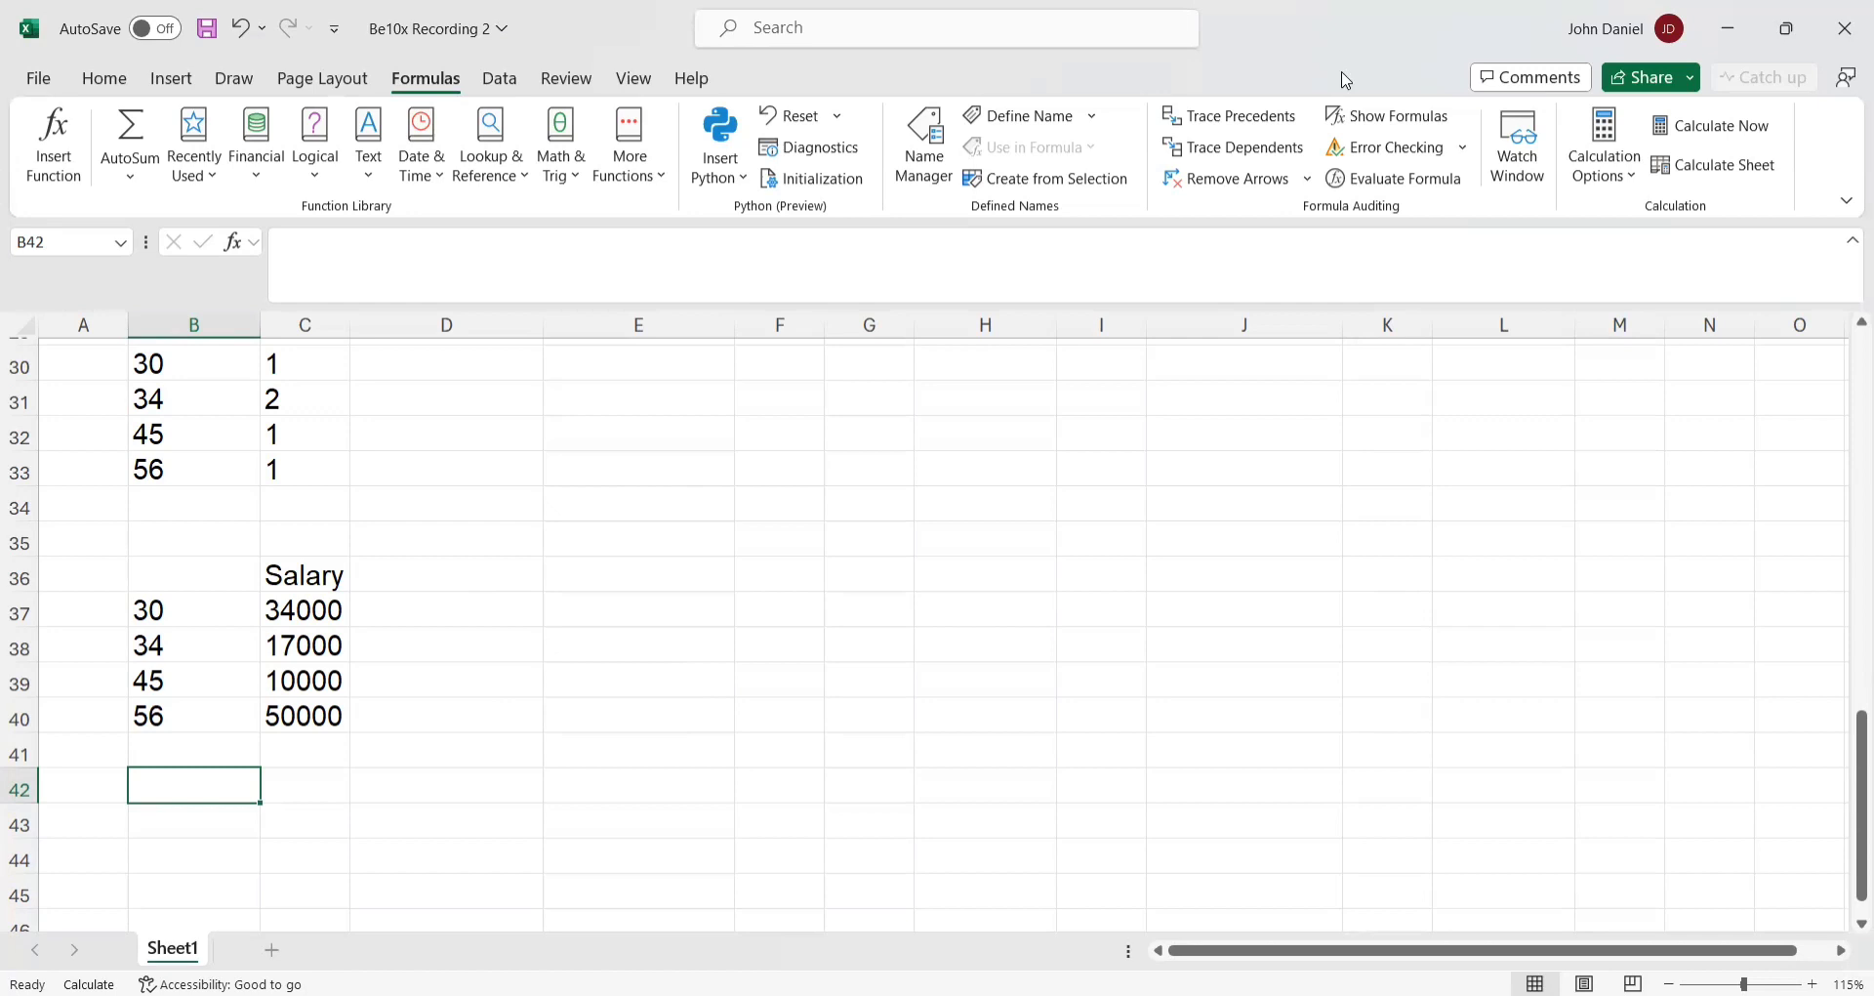
left_click(1237, 50)
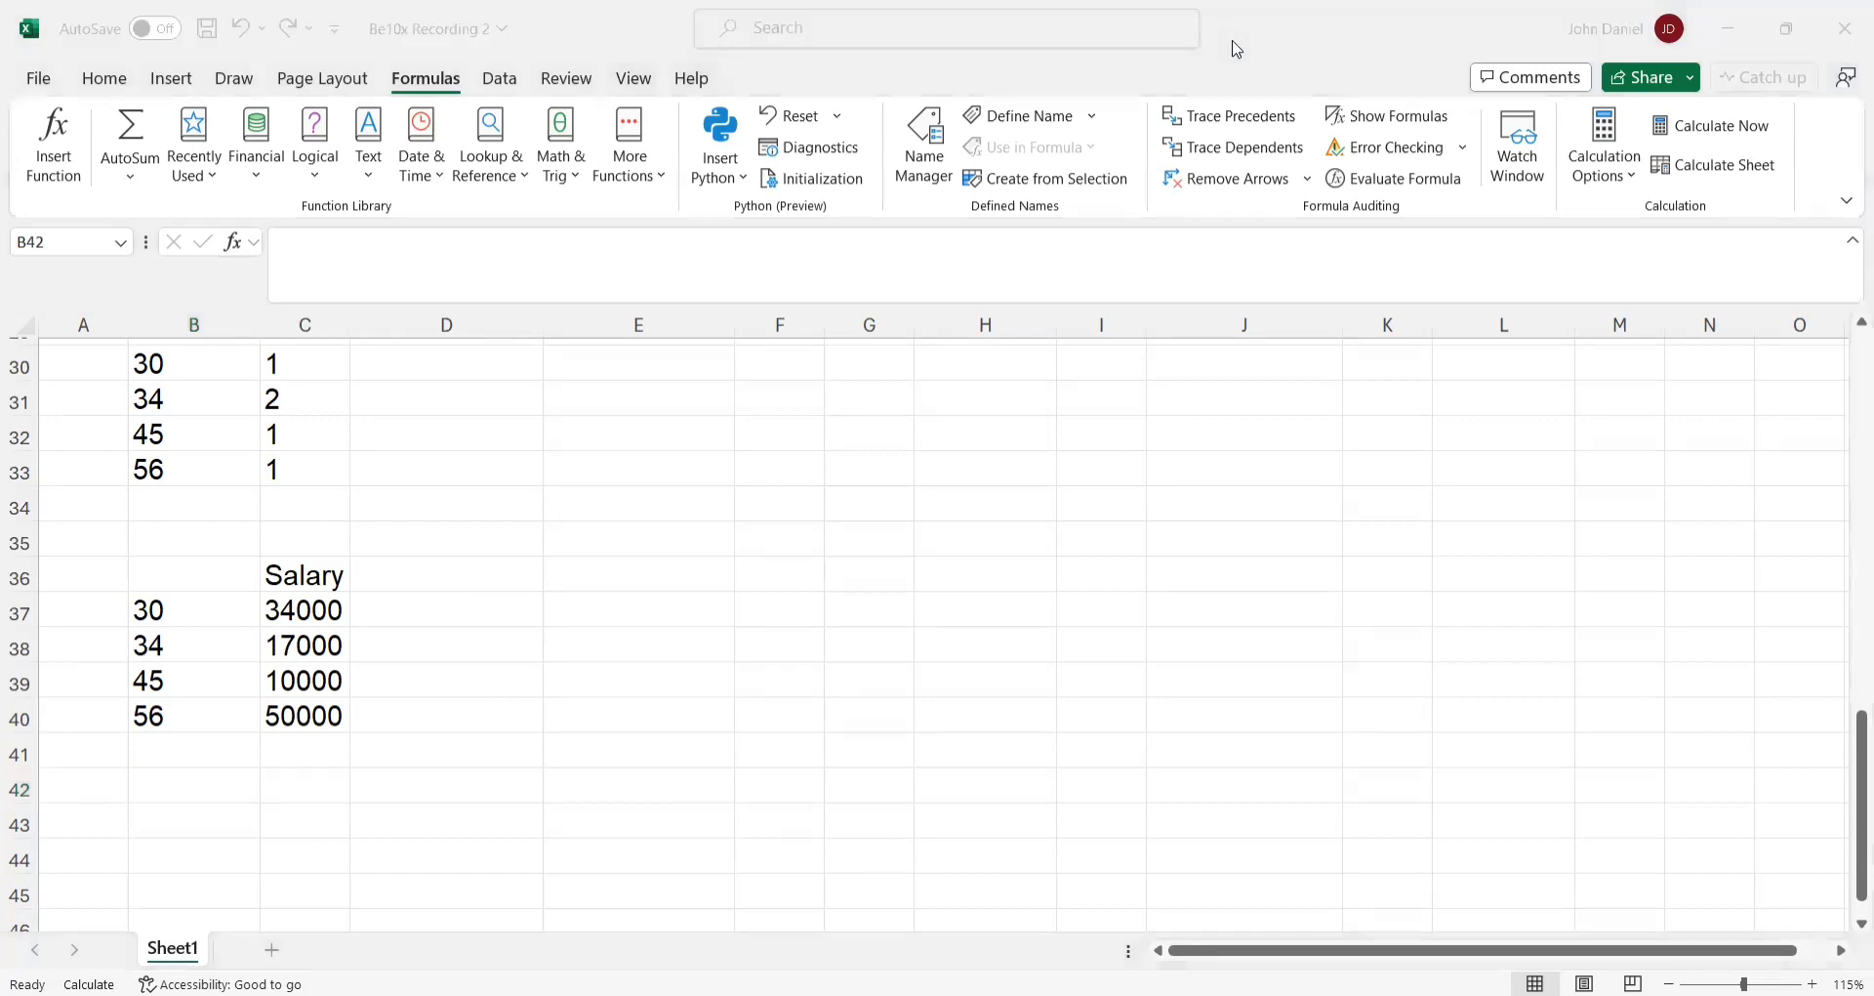